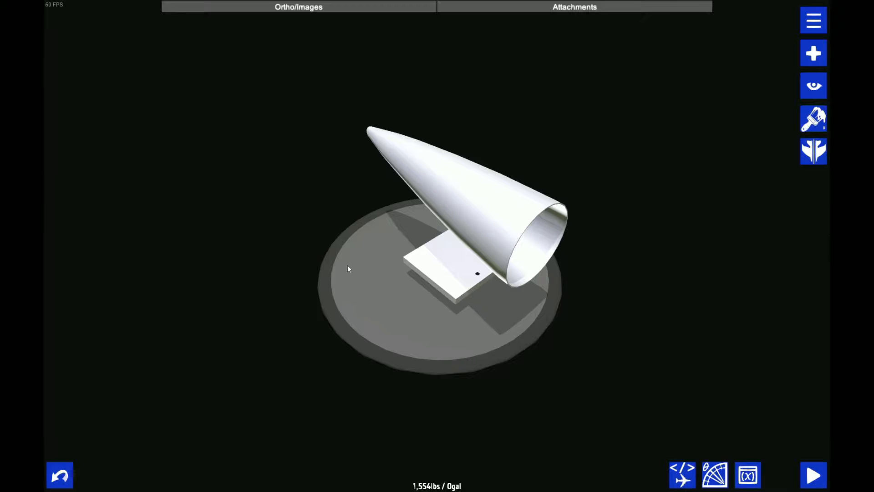
Examine the tail cone fuselage from several angles and up close
left_click_drag(348, 264, 335, 249)
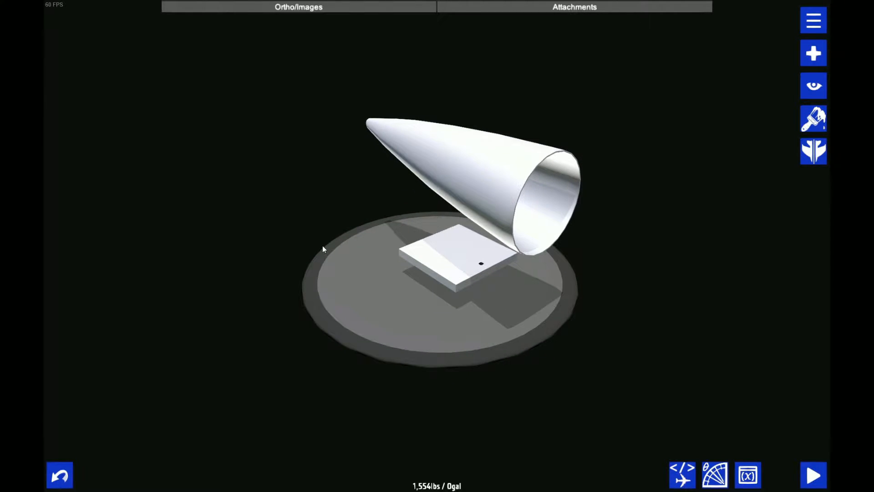
left_click_drag(250, 260, 236, 273)
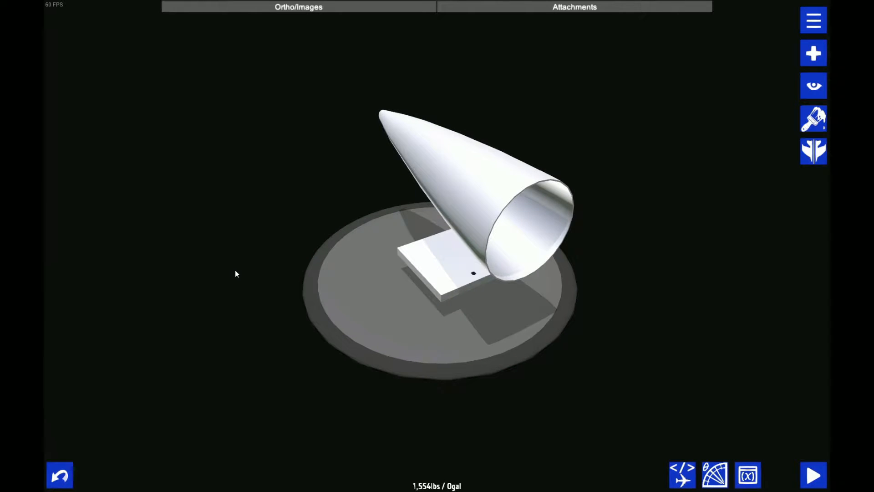
left_click_drag(229, 260, 227, 280)
left_click_drag(364, 40, 329, 250)
left_click_drag(118, 210, 189, 258)
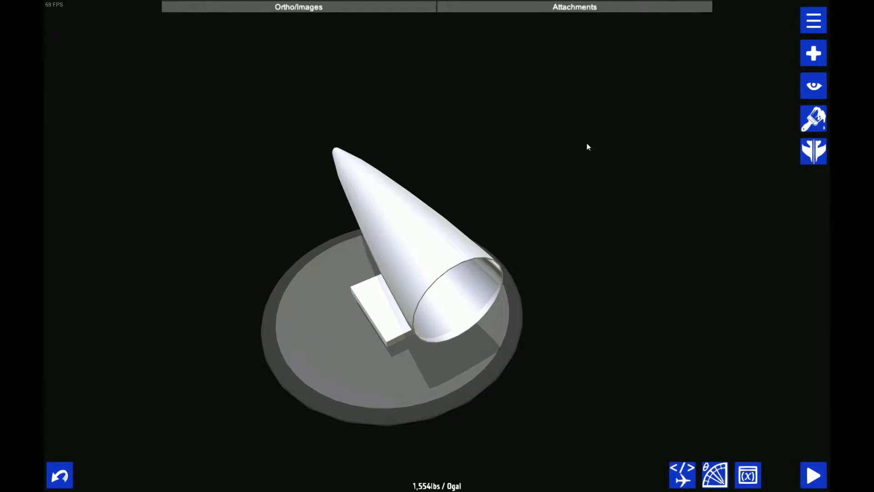
left_click_drag(587, 144, 448, 275)
left_click_drag(472, 152, 504, 246)
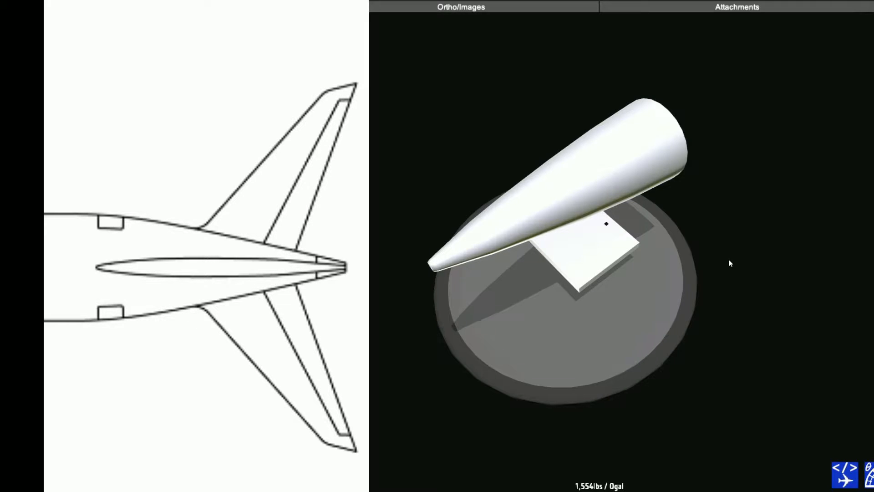
mouse_move(728, 259)
left_mouse_down()
mouse_move(662, 292)
mouse_move(711, 314)
left_mouse_up()
scroll(710, 314, "up", 2)
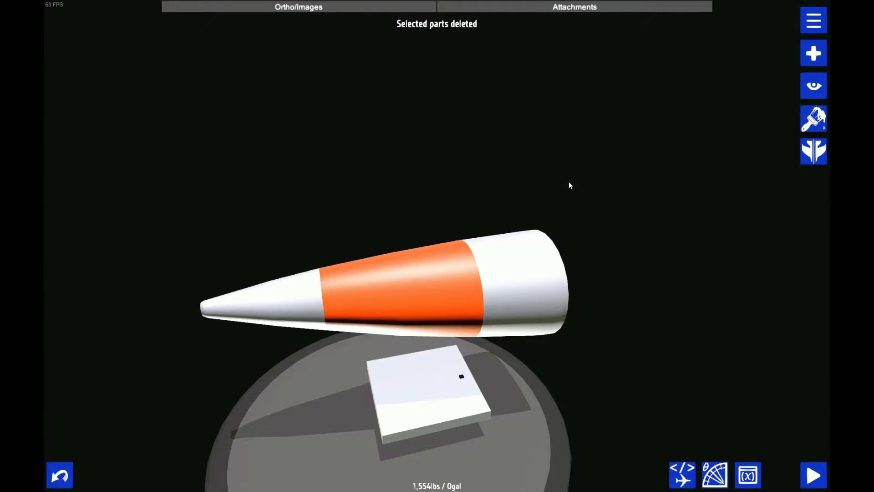
scroll(571, 178, "up", 3)
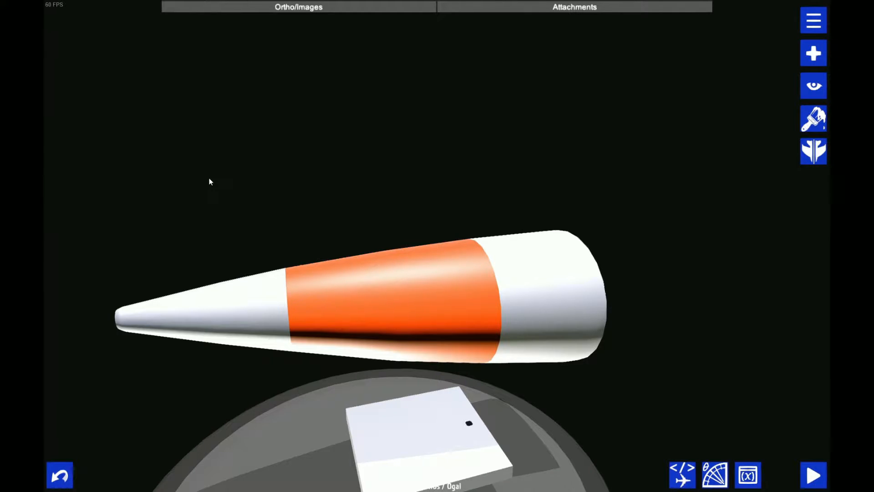
scroll(531, 176, "up", 3)
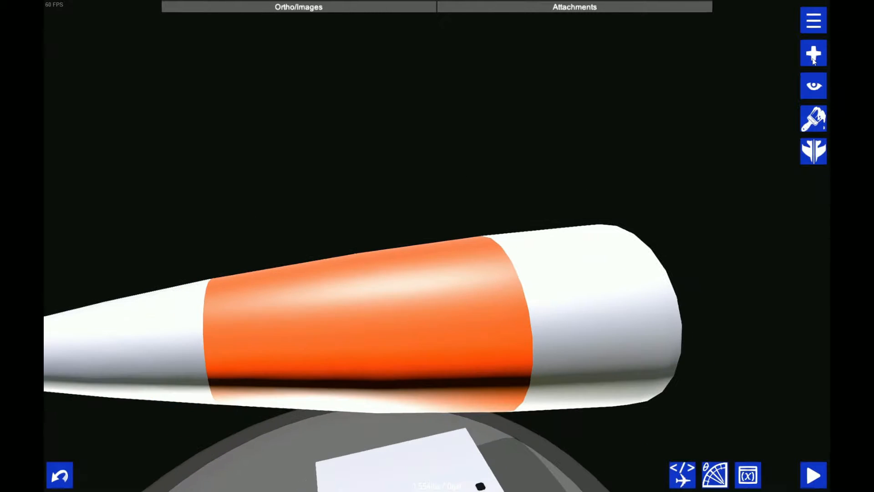
Add a hollow fuselage block from the parts library, floating above the tail cone
left_click(814, 60)
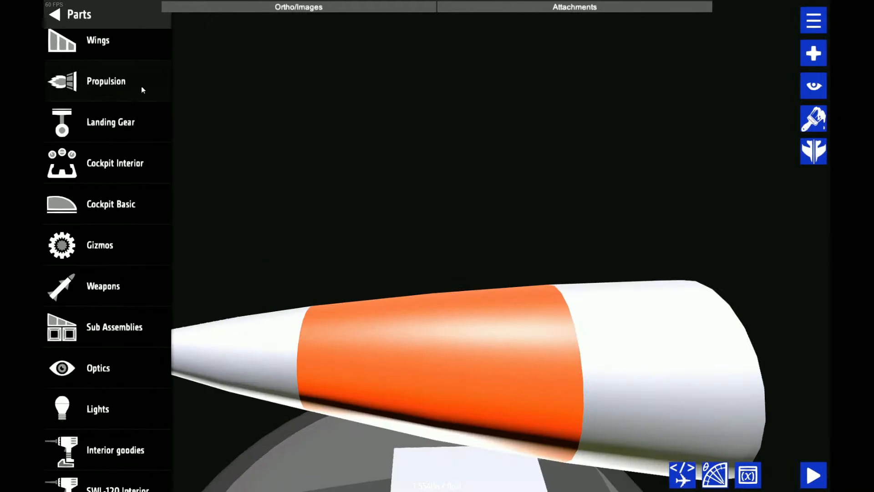
left_click(109, 57)
scroll(109, 205, "down", 6)
left_click_drag(84, 289, 615, 213)
Set the new hollow block's calculateDrag attribute to false in the XML editor and apply it
left_click(693, 479)
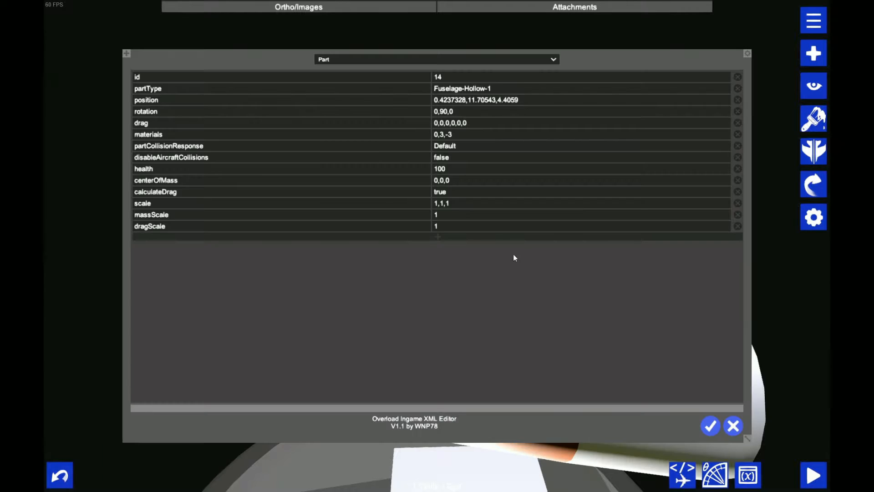
left_click(448, 192)
type("false")
key("Return")
left_click_drag(448, 192, 571, 180)
scroll(615, 155, "down", 5)
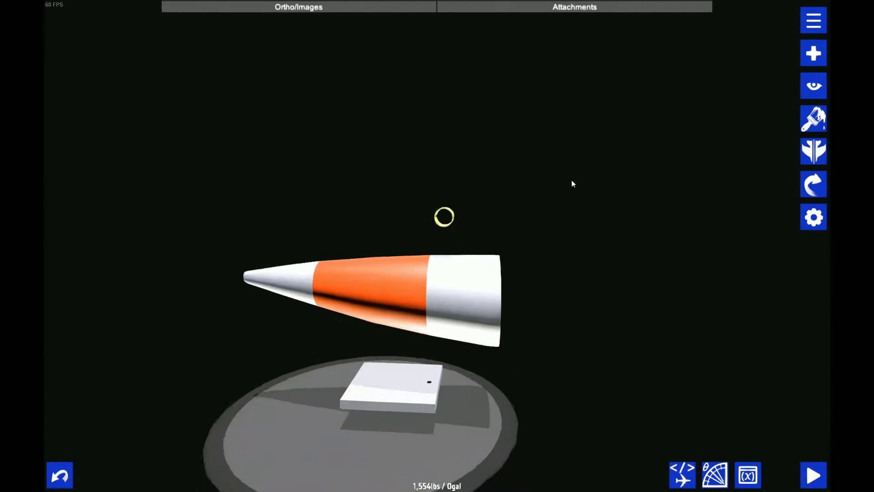
Open the shape settings of the hollow fuselage block and examine it beside the tail cone
scroll(572, 181, "up", 3)
scroll(572, 183, "up", 3)
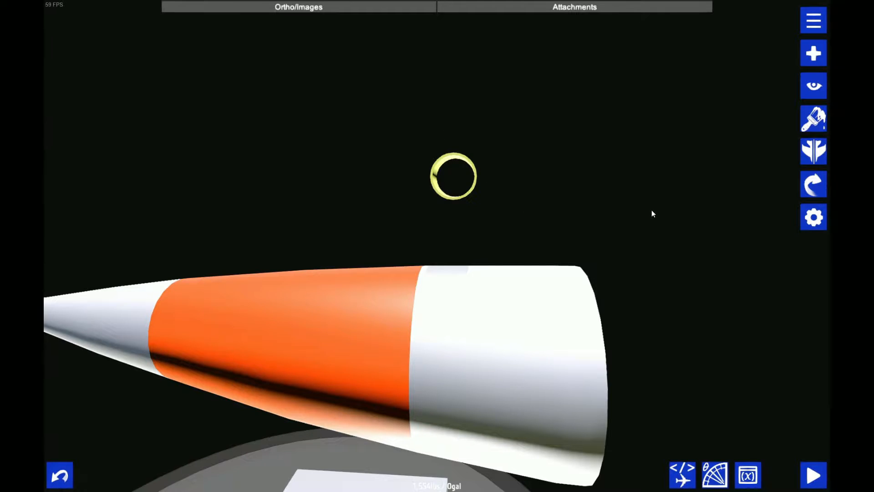
scroll(675, 195, "down", 3)
left_click_drag(651, 209, 688, 212)
left_click(813, 217)
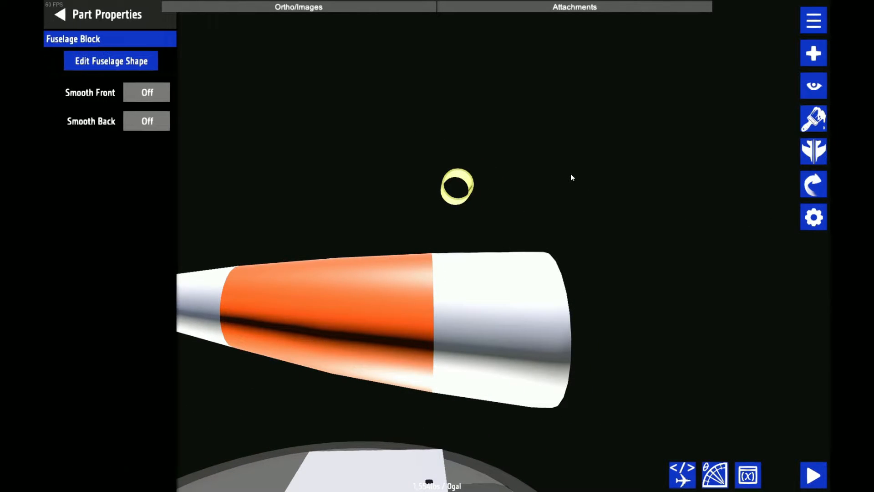
left_click_drag(345, 126, 350, 136)
left_click(813, 86)
left_click(779, 21)
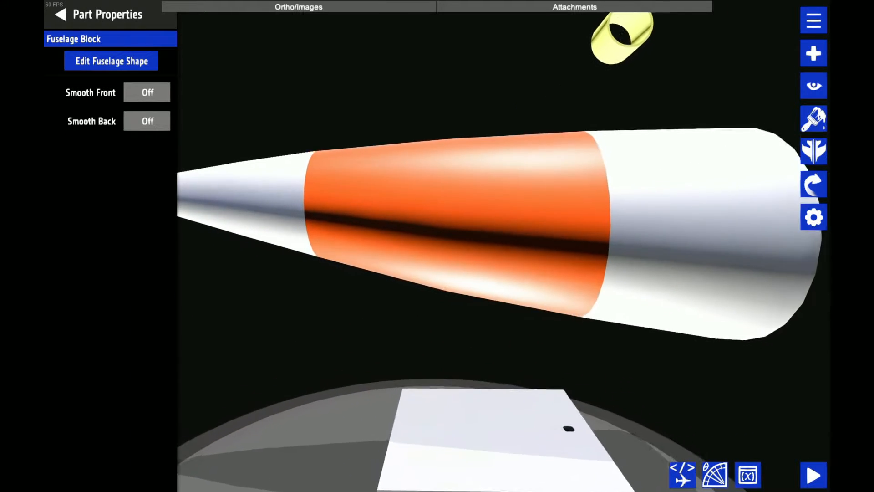
scroll(429, 67, "down", 4)
left_click_drag(428, 67, 405, 122)
scroll(405, 122, "up", 2)
left_click(814, 85)
left_click(779, 21)
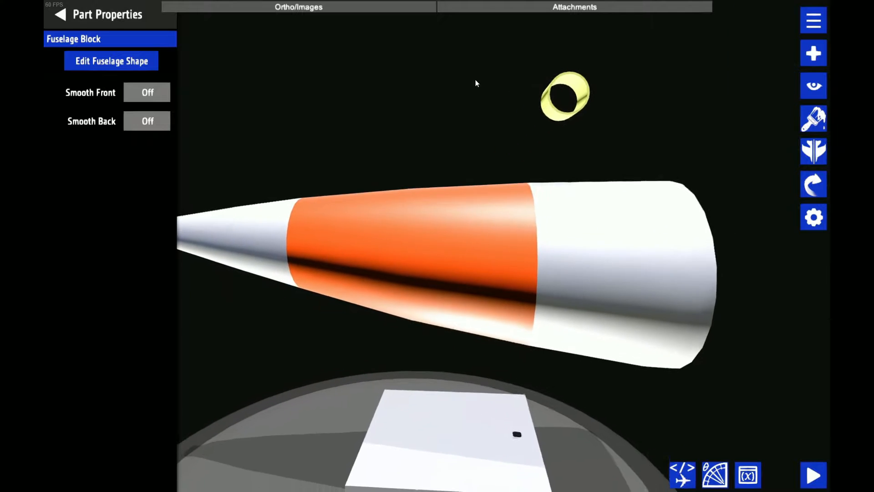
left_click(150, 64)
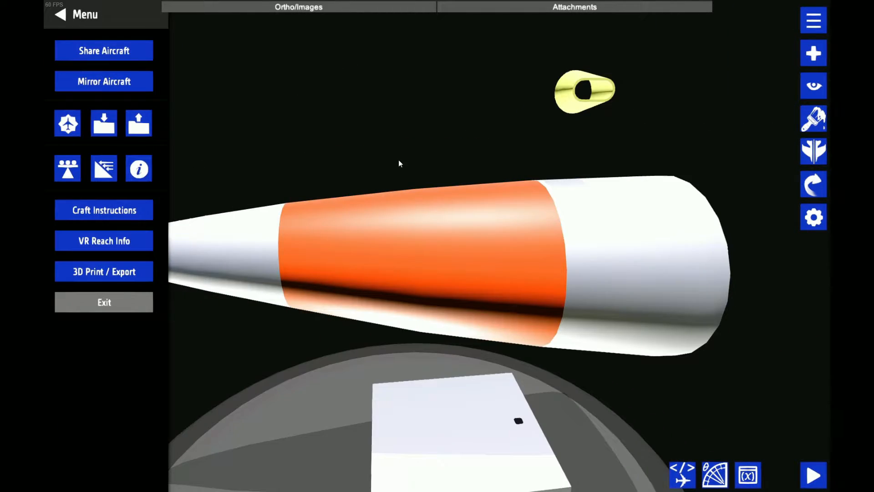
Load the SWL-120 aircraft and inspect the XML attributes, including scale, of its wing-root fuselage block
left_click(128, 120)
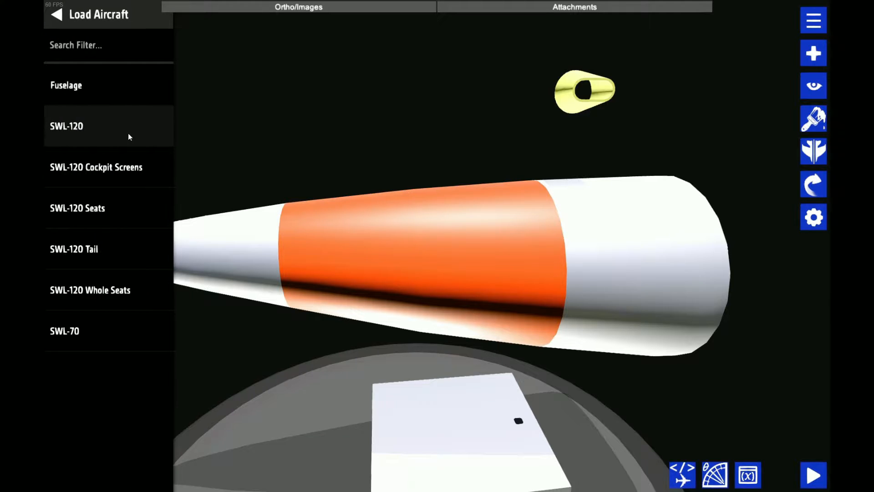
left_click(129, 135)
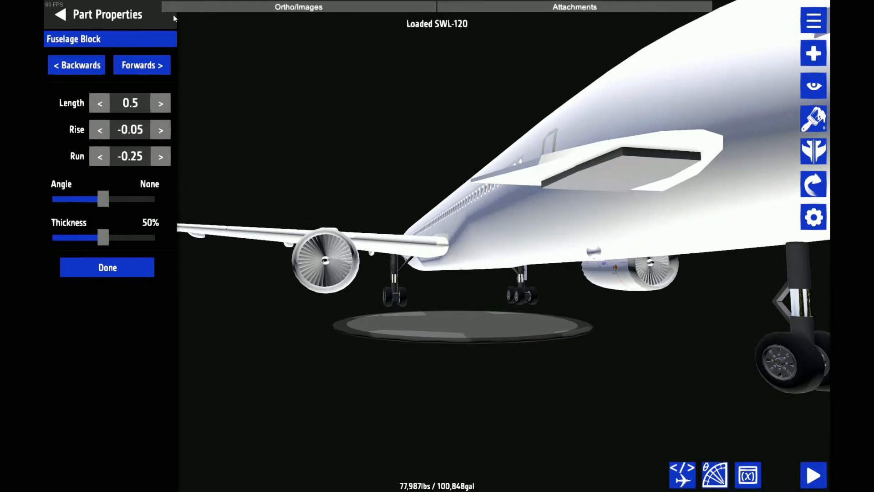
left_click(87, 68)
left_click(84, 17)
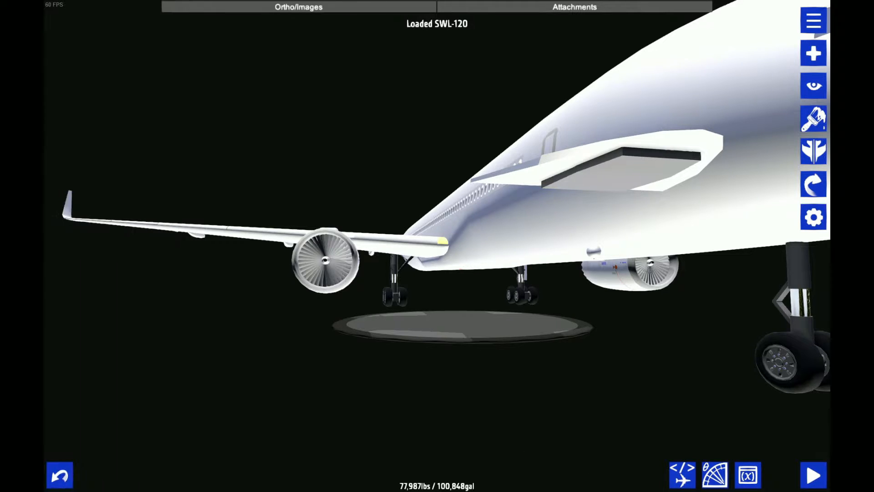
left_click(682, 475)
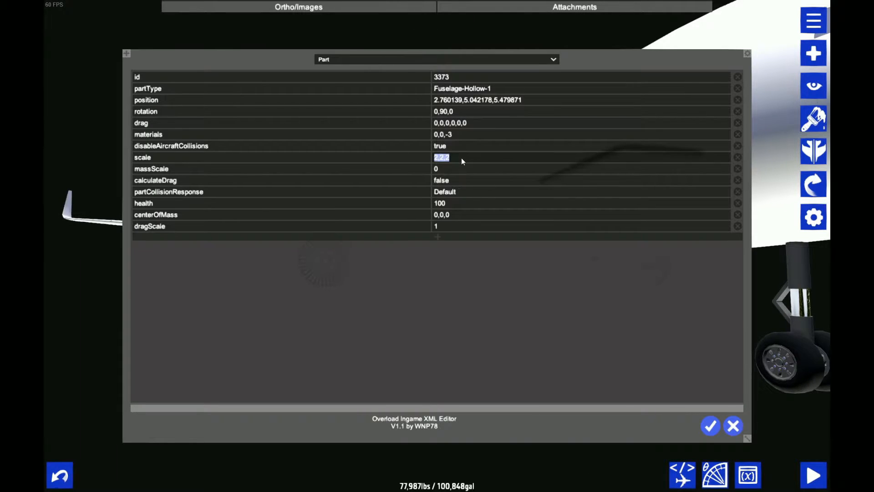
left_click(731, 426)
Load the SWL-120 Tail build
left_click(814, 20)
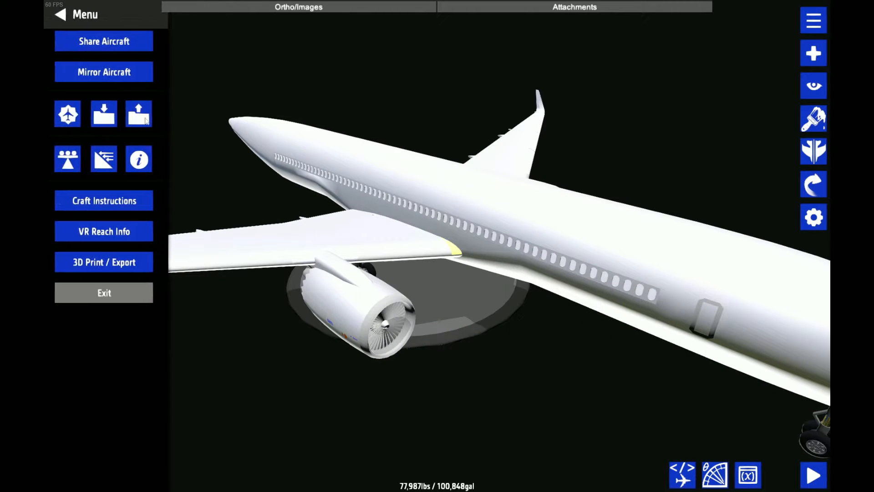
left_click(141, 121)
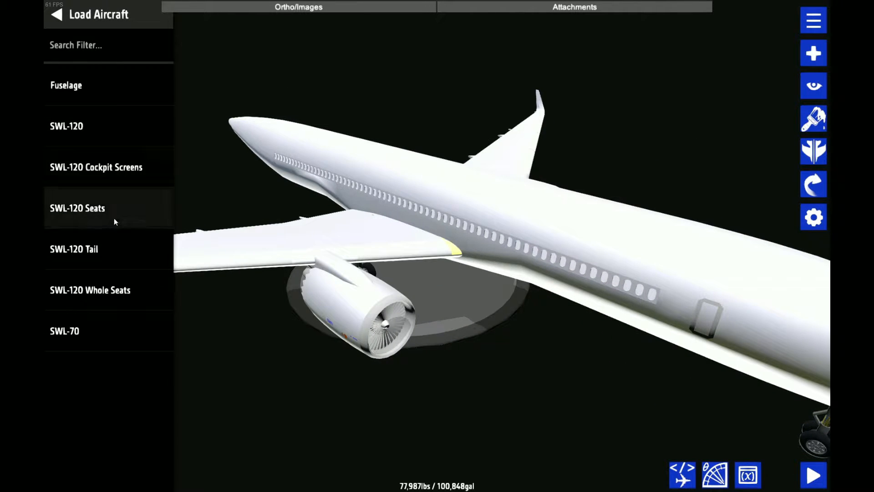
left_click(111, 258)
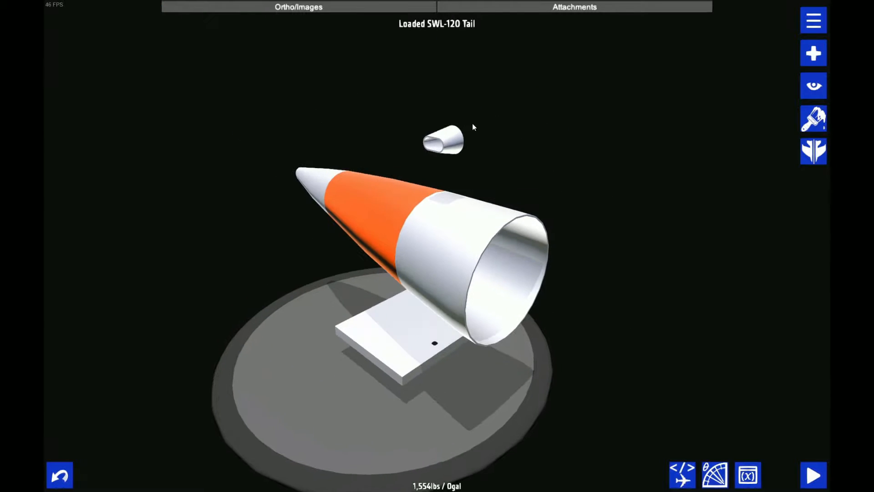
Set the hollow block's front section to width 3 and height 1.5 with circular corners
left_click(445, 150)
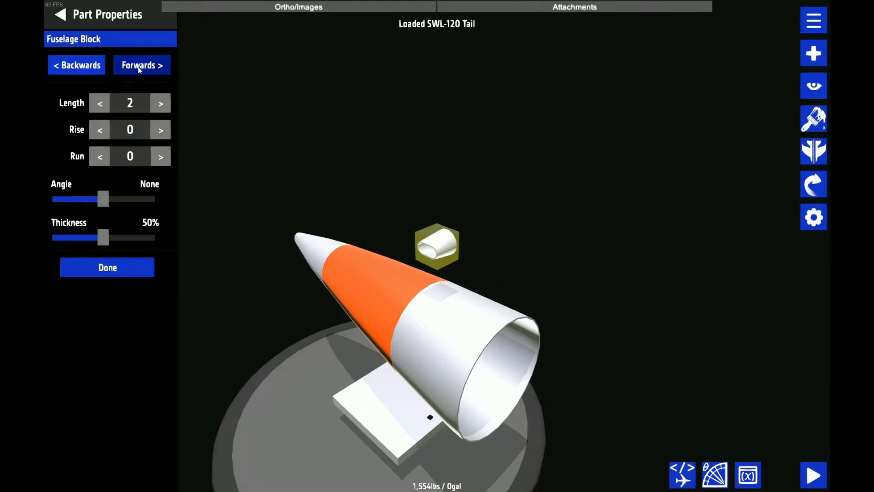
left_click(115, 65)
left_click(166, 130)
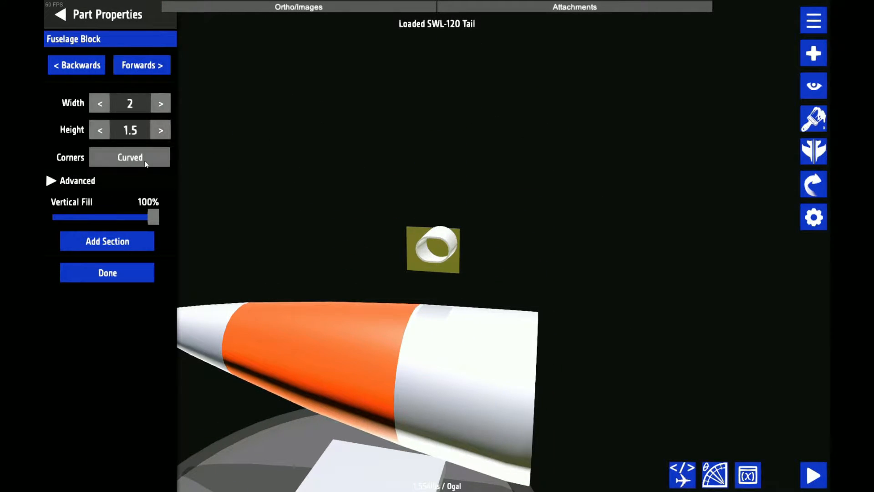
left_click(100, 104)
left_click(168, 104)
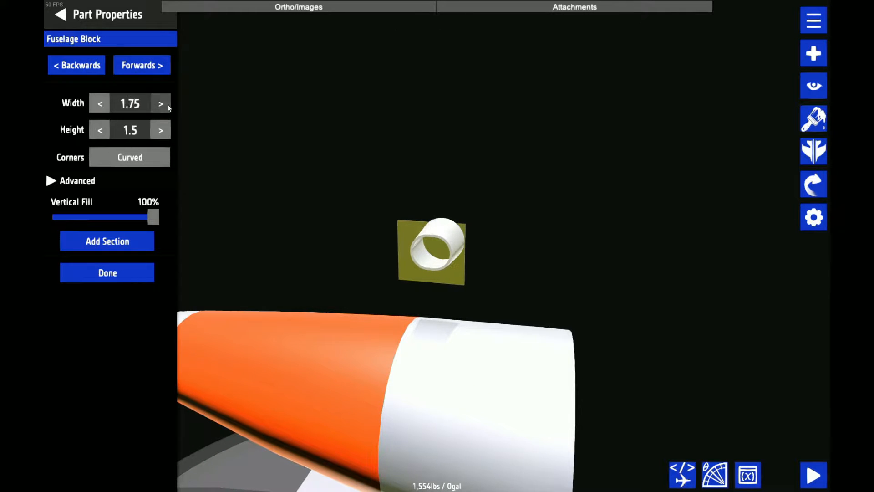
left_click(165, 104)
left_click(166, 105)
left_click(165, 105)
left_click(165, 104)
left_click(165, 104)
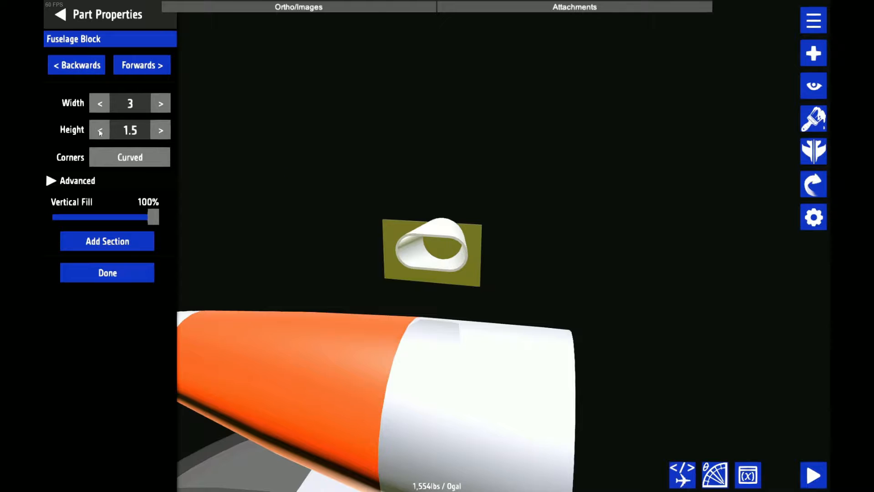
left_click(142, 154)
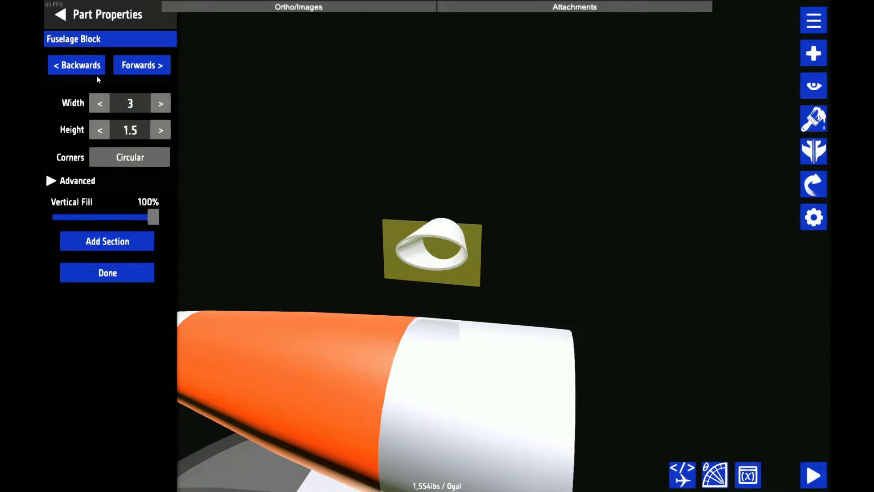
Set the hollow block's rear section to width 3 and height 1.5 with circular corners
left_click(86, 70)
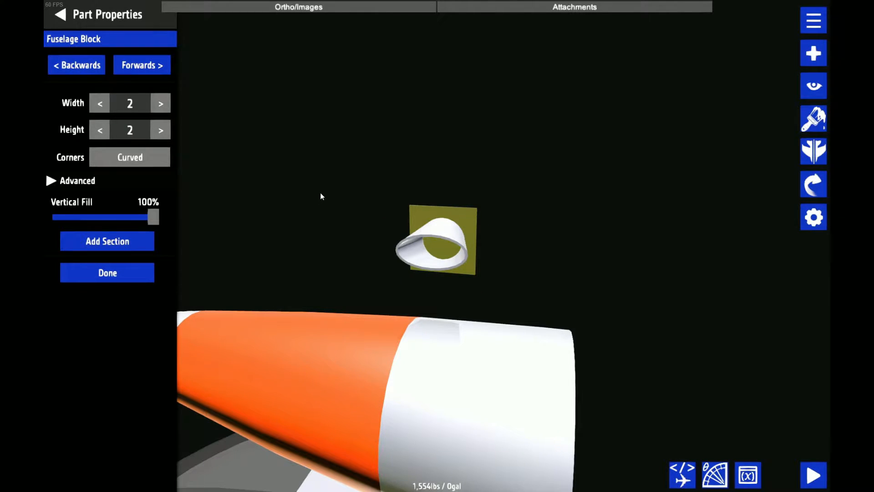
left_click_drag(320, 220, 490, 263)
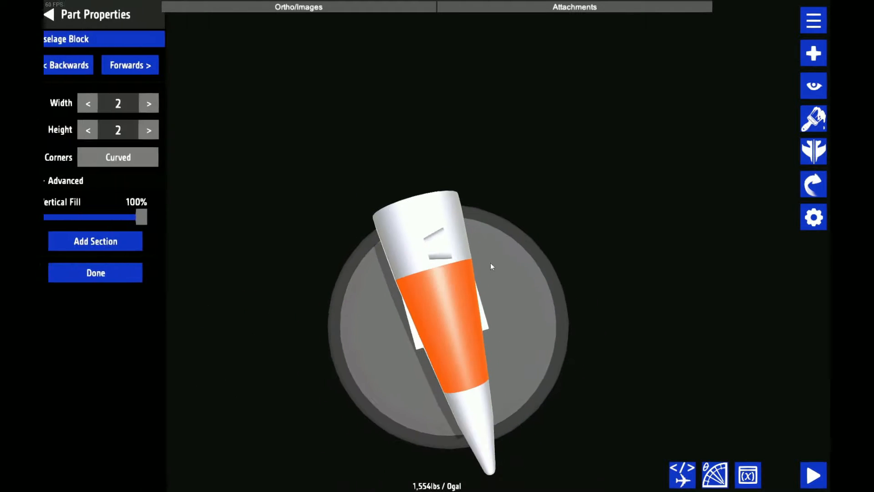
left_click_drag(512, 177, 329, 151)
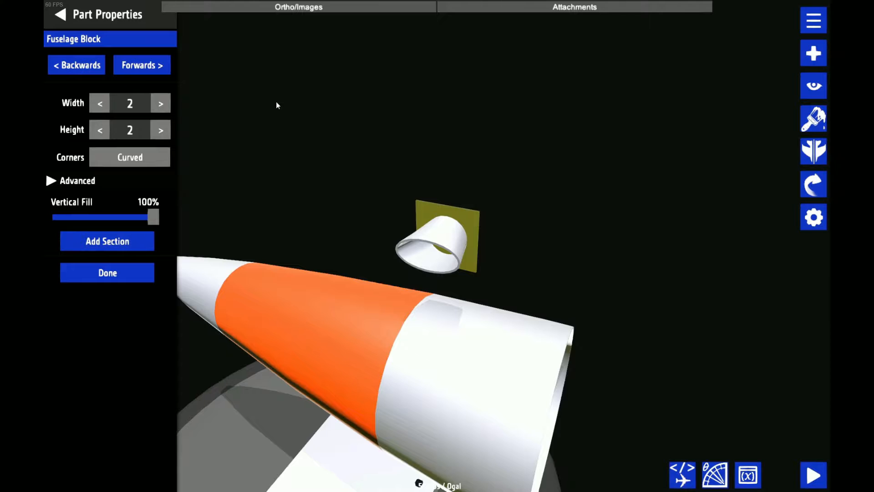
scroll(332, 112, "up", 2)
scroll(333, 114, "down", 3)
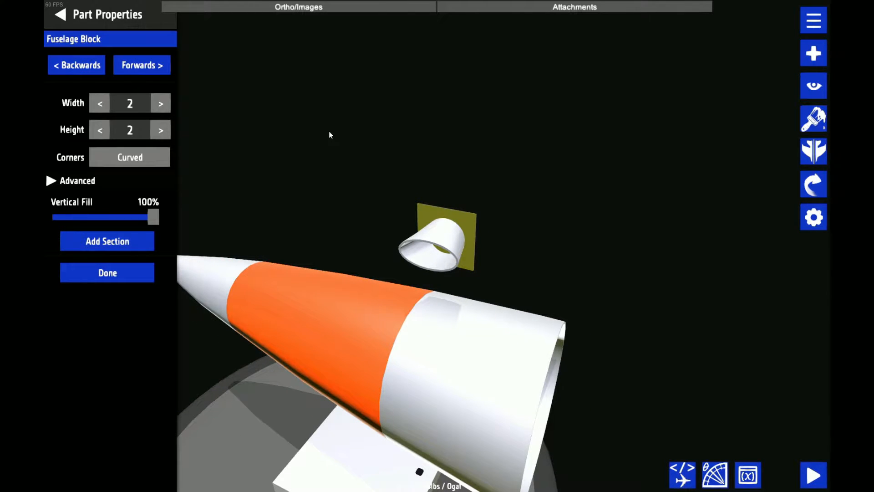
scroll(329, 131, "up", 3)
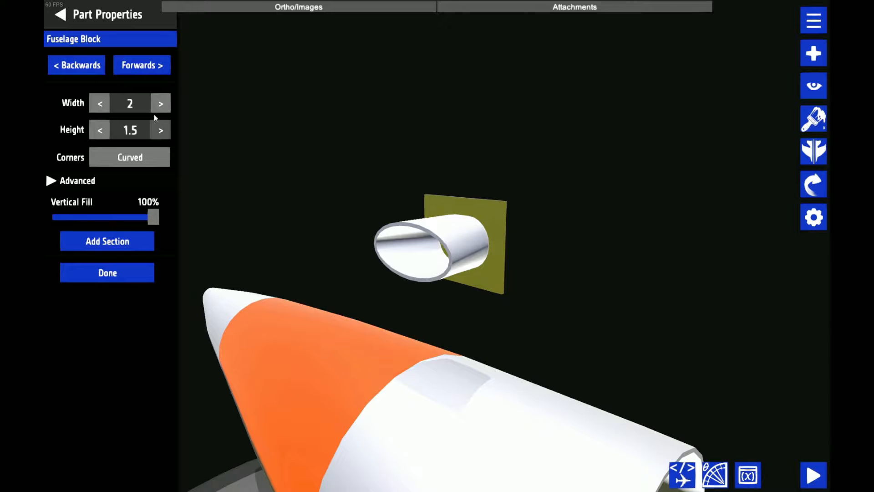
left_click(159, 106)
left_click(158, 106)
left_click(159, 106)
left_click(158, 106)
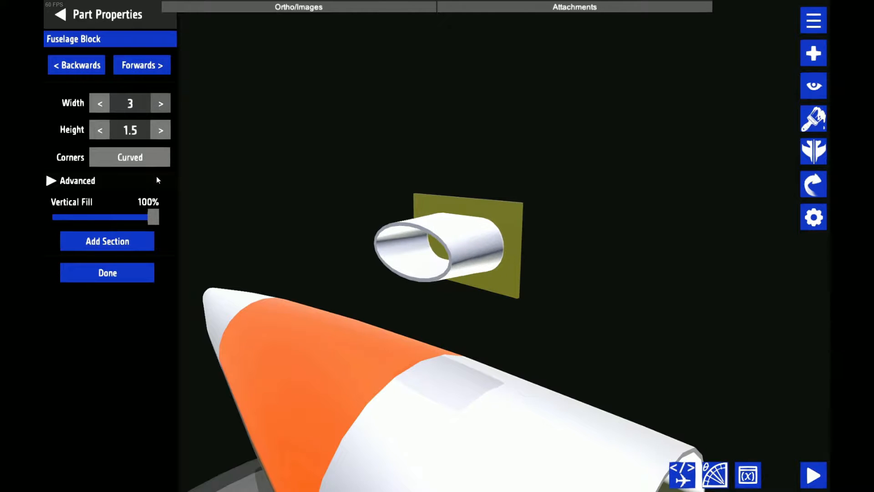
left_click(141, 156)
left_click(141, 155)
Shorten the hollow block to a length of 0.25 and close its shape settings
left_click(138, 68)
left_click(99, 102)
left_click(99, 102)
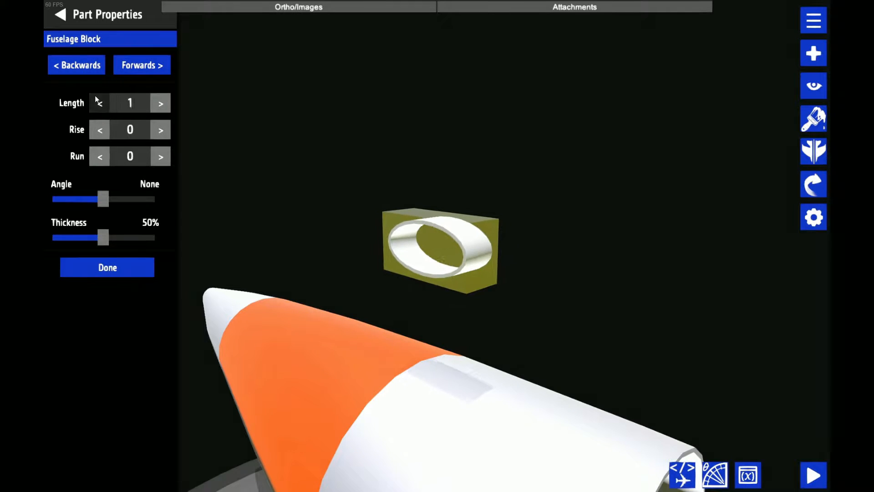
left_click(99, 102)
left_click(99, 103)
left_click_drag(319, 123, 374, 154)
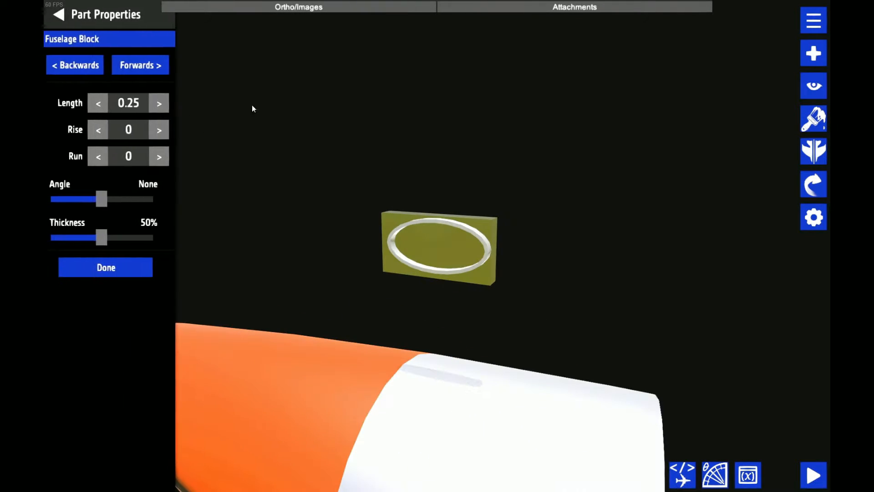
left_click_drag(252, 105, 419, 127)
left_click_drag(195, 39, 347, 157)
left_click_drag(635, 273, 367, 236)
scroll(367, 238, "down", 3)
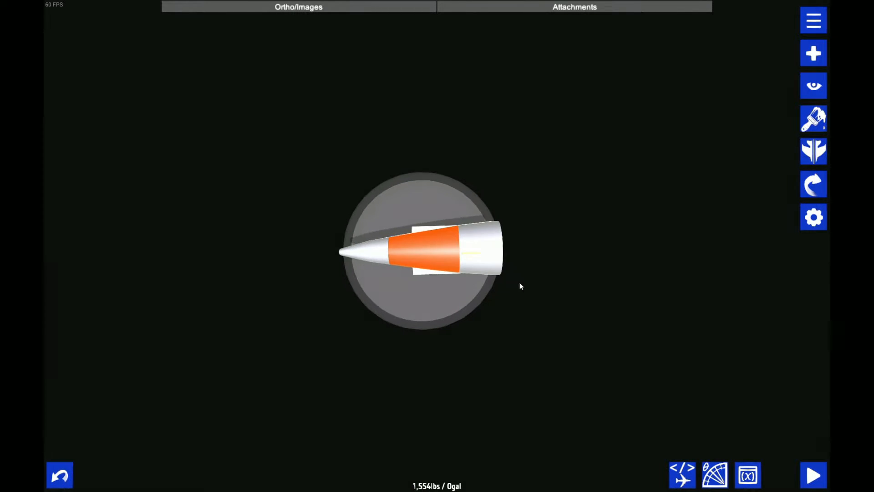
left_click_drag(425, 283, 418, 285)
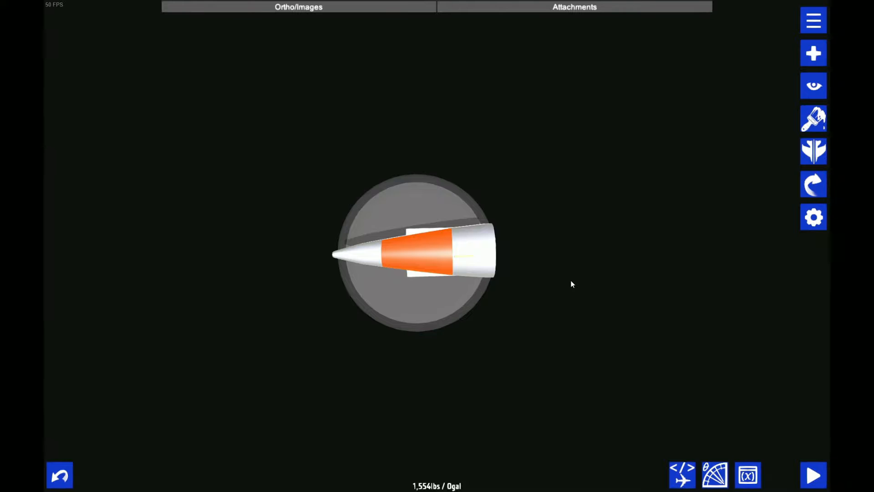
left_click_drag(577, 337, 545, 267)
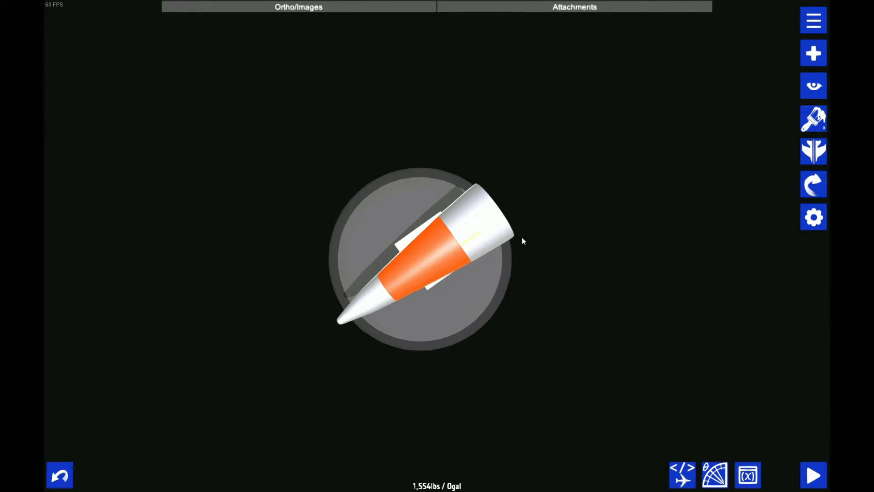
left_click_drag(575, 353, 473, 323)
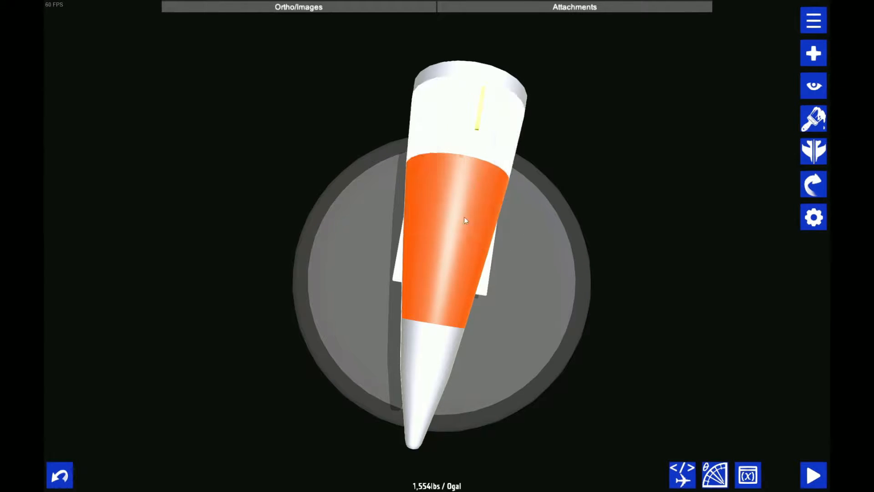
left_click_drag(468, 304, 542, 261)
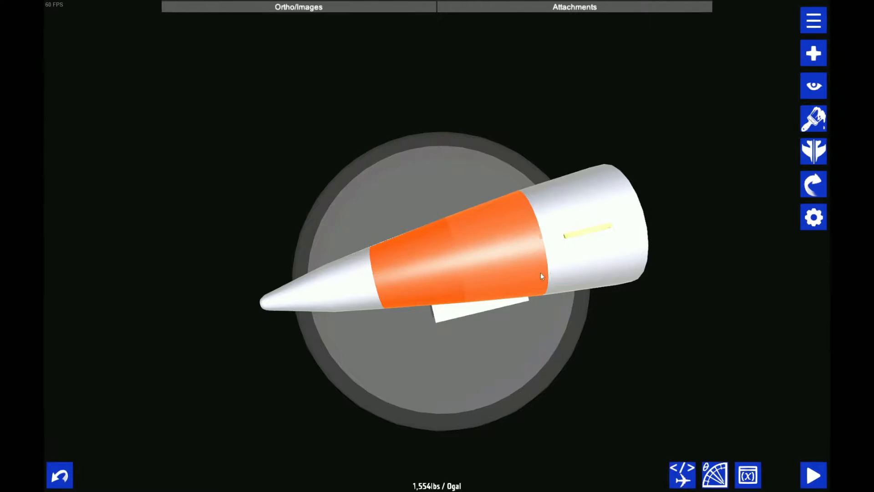
Cut the oval ring to a half ring by setting the right fill of both its front and rear sections to 50%
left_click(544, 292)
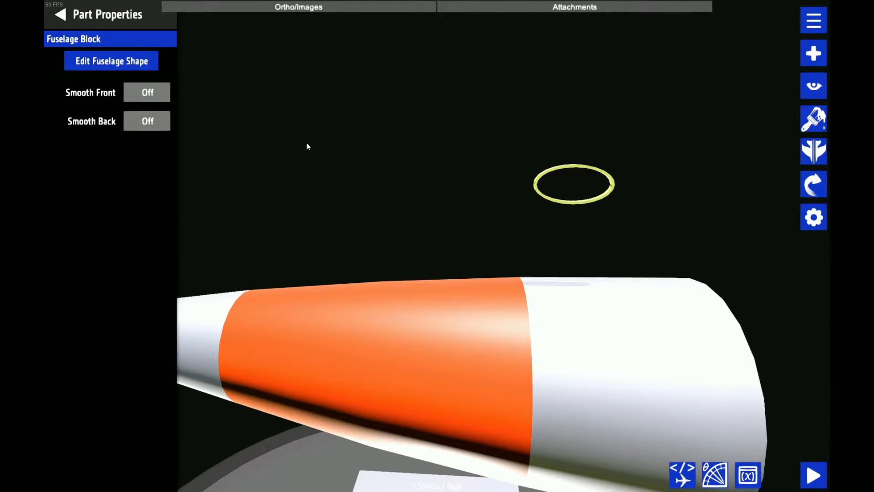
left_click(153, 67)
left_click(64, 180)
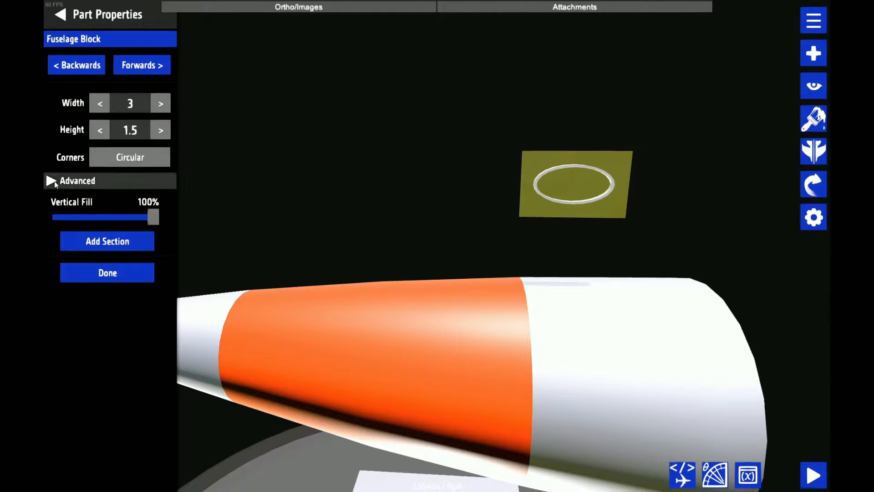
left_click_drag(152, 295, 160, 298)
left_click_drag(138, 333, 101, 337)
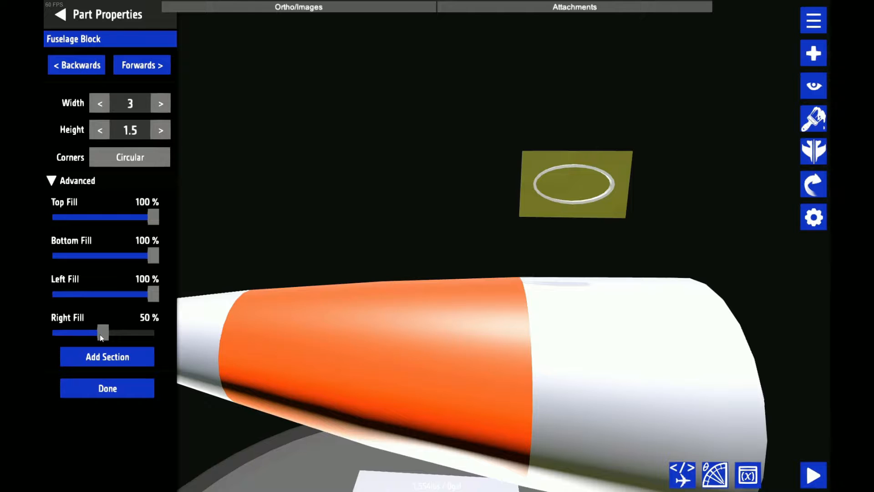
left_click(84, 72)
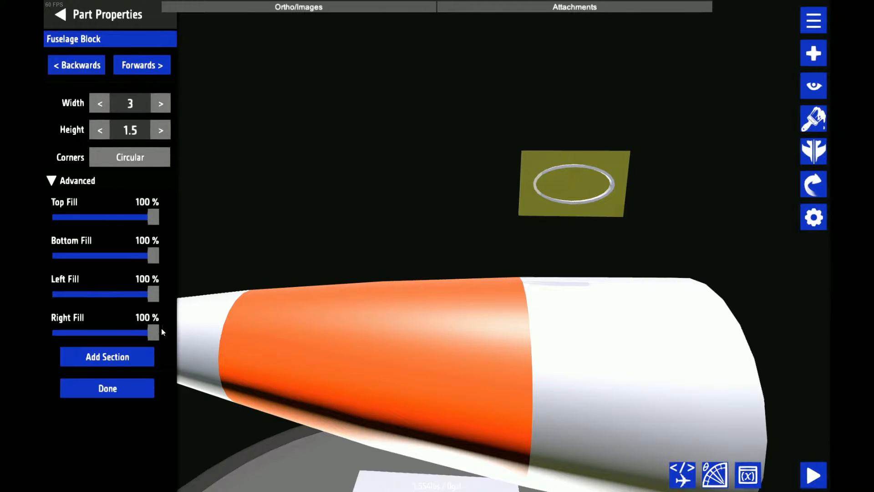
left_click_drag(157, 331, 105, 329)
left_click(107, 388)
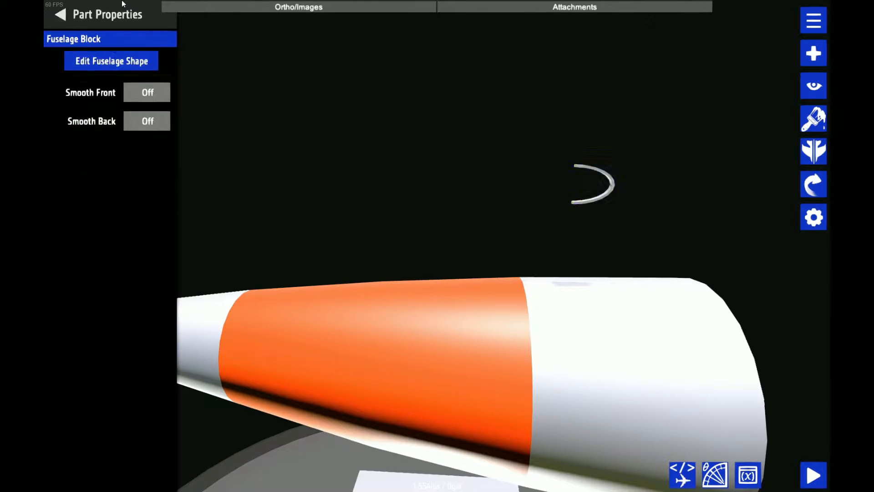
left_click(263, 190)
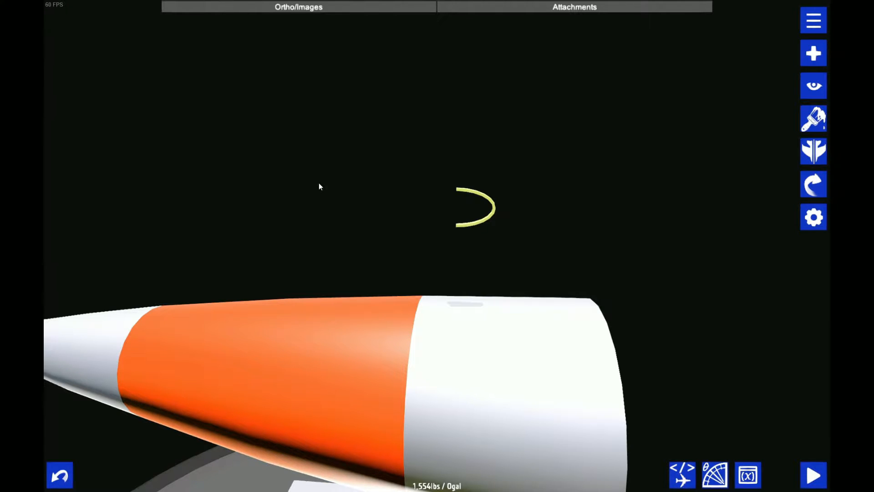
Duplicate the half ring, place the copy beside it, and give the copy's sections 50% left fill and 100% right fill
key("ctrl+s")
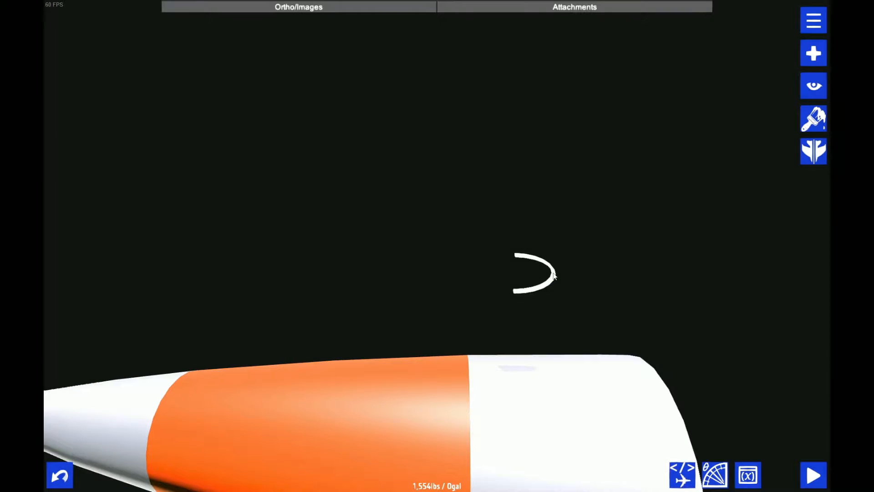
left_click_drag(541, 268, 443, 221)
left_click(802, 210)
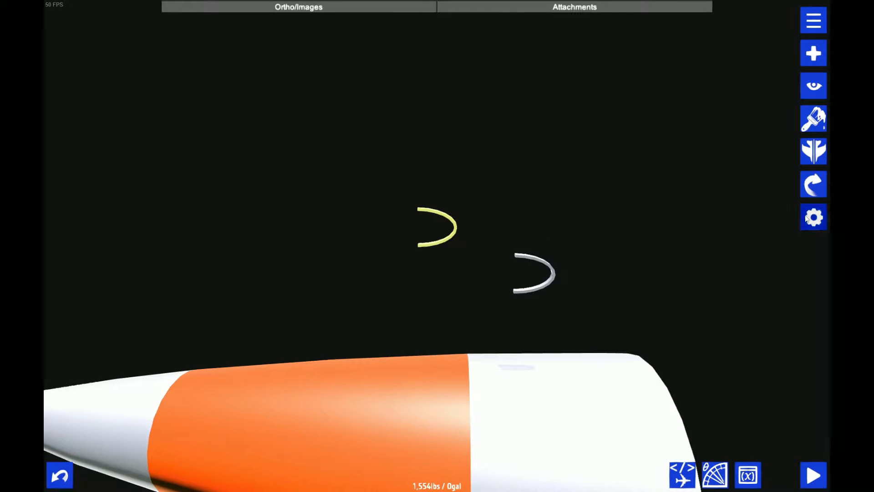
left_click(114, 61)
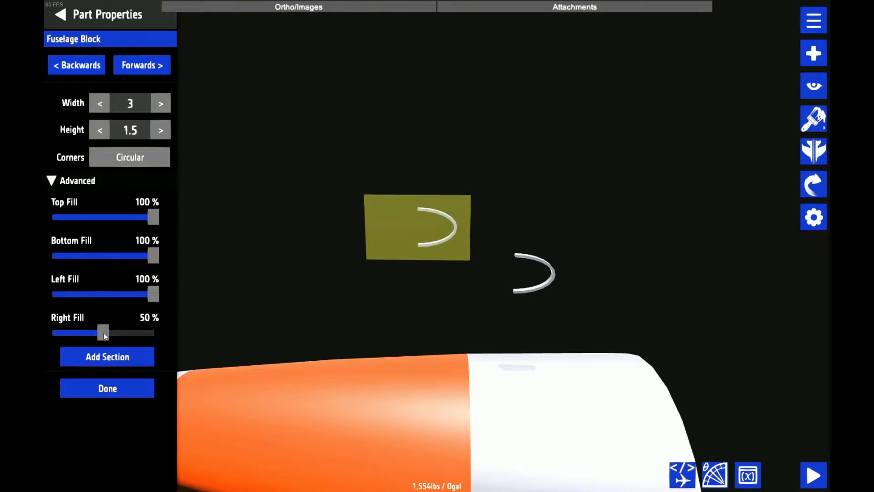
left_click_drag(104, 336, 180, 326)
left_click_drag(153, 295, 103, 299)
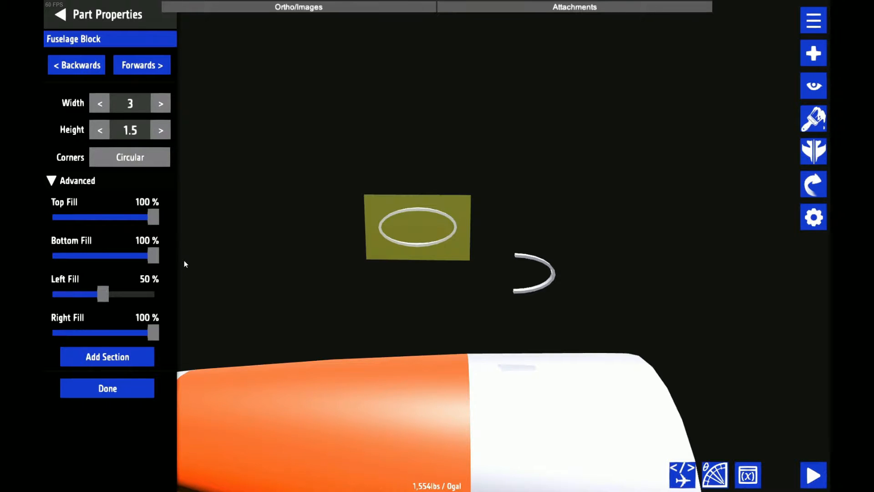
left_click(107, 387)
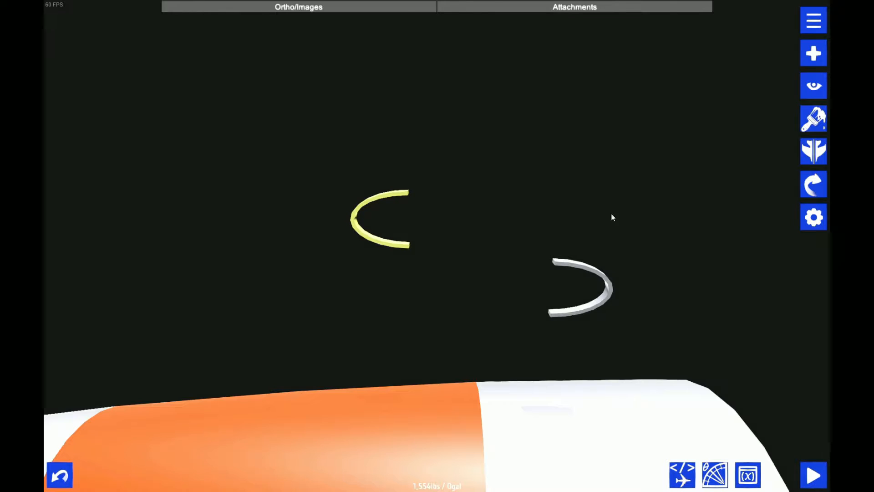
Set the width of both end sections of the left-facing half ring to 10
left_click(809, 218)
left_click(130, 63)
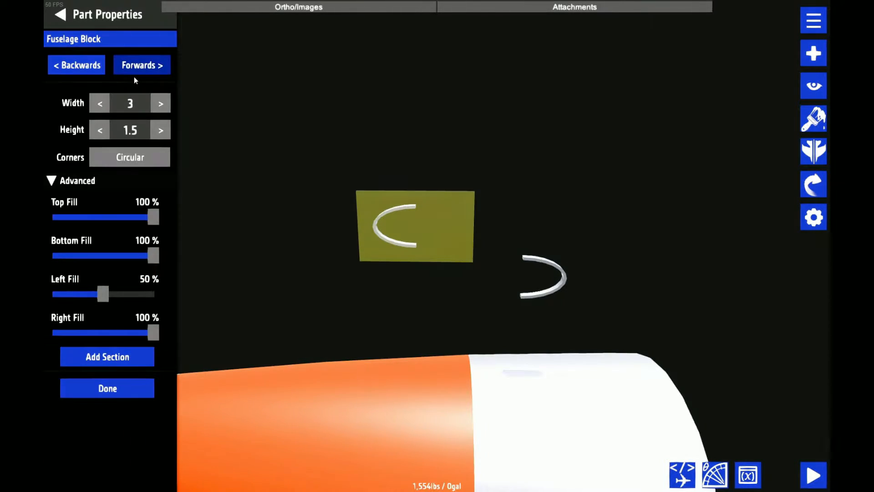
left_click(117, 104)
type("10")
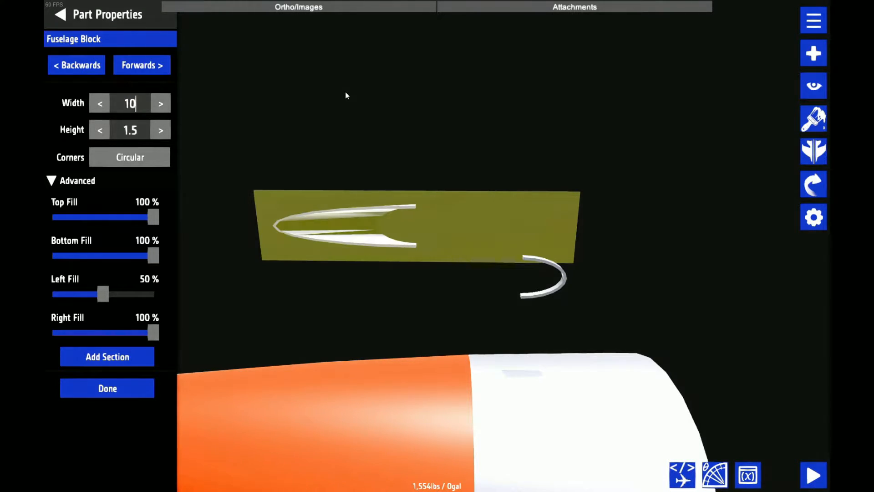
left_click(146, 58)
left_click(78, 72)
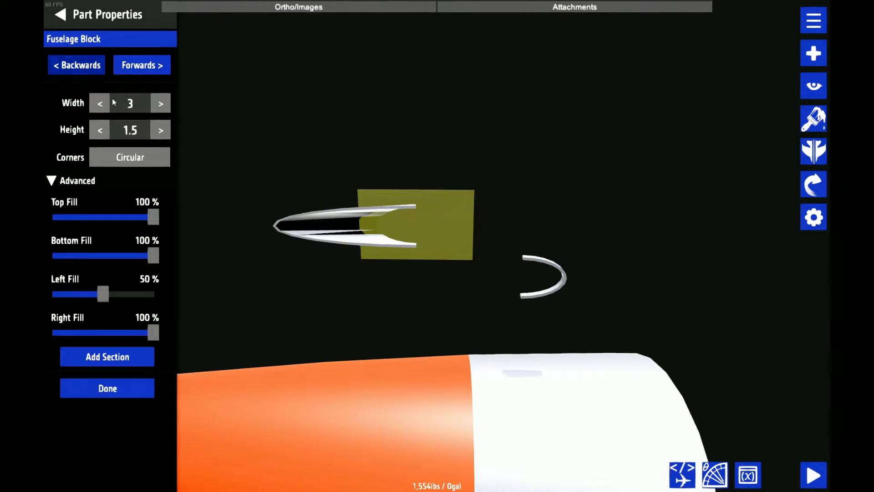
left_click(114, 102)
type("10")
scroll(427, 90, "down", 5)
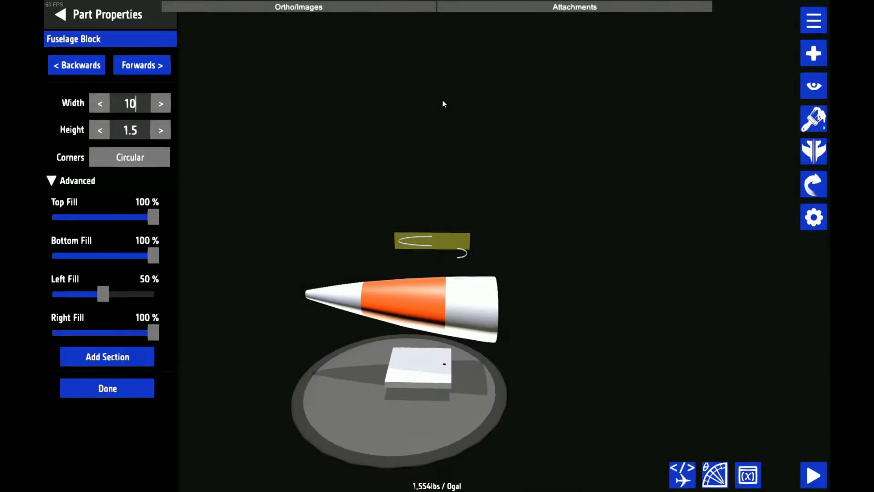
mouse_move(444, 103)
left_mouse_down()
mouse_move(438, 195)
mouse_move(432, 114)
left_mouse_up()
scroll(428, 110, "up", 5)
left_click(60, 15)
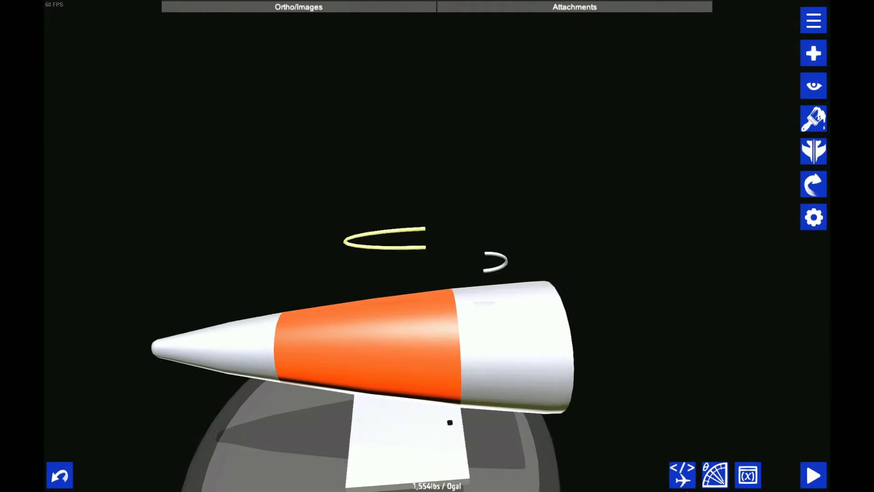
Enlarge the long half ring by setting its scale attribute to 2 in the XML editor
left_click(682, 475)
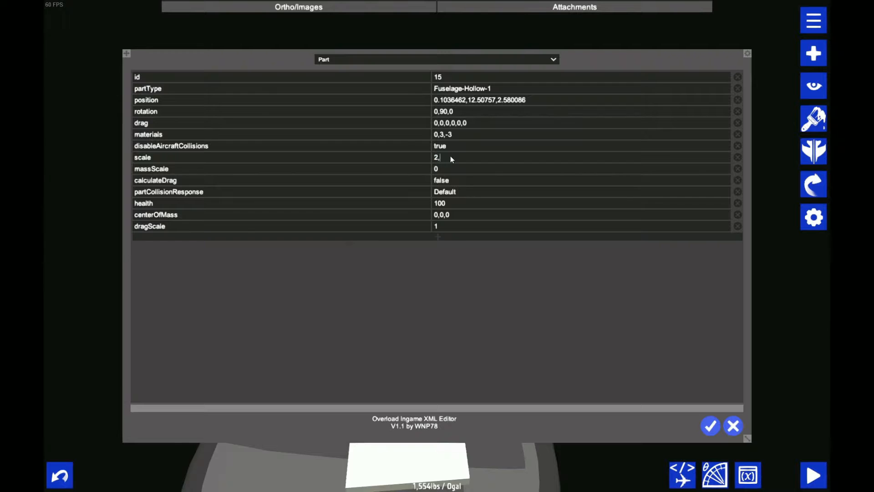
left_click(710, 425)
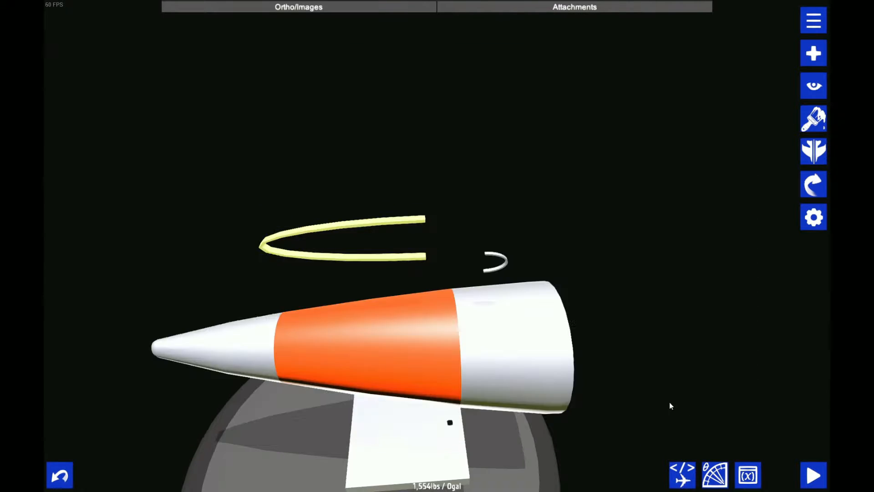
scroll(591, 309, "up", 1)
scroll(494, 177, "down", 3)
left_click_drag(489, 181, 508, 136)
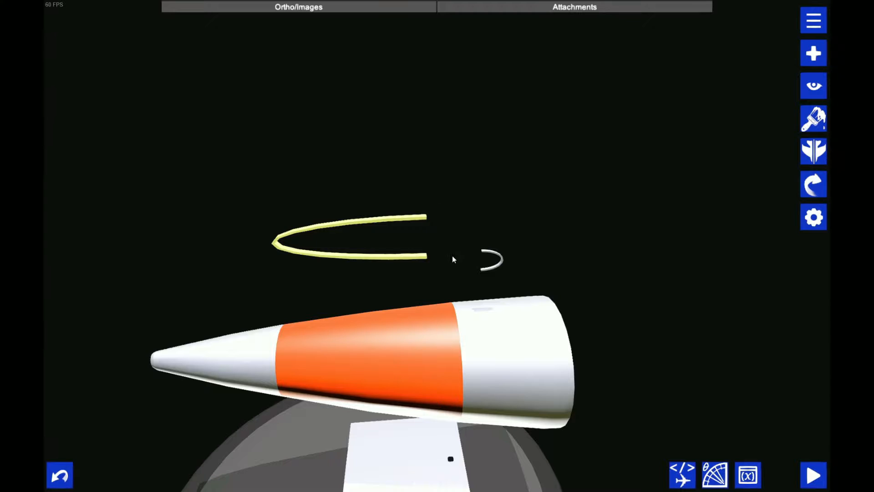
Set the short half ring's scale attribute to 2,2,2 in the XML editor
left_click(813, 217)
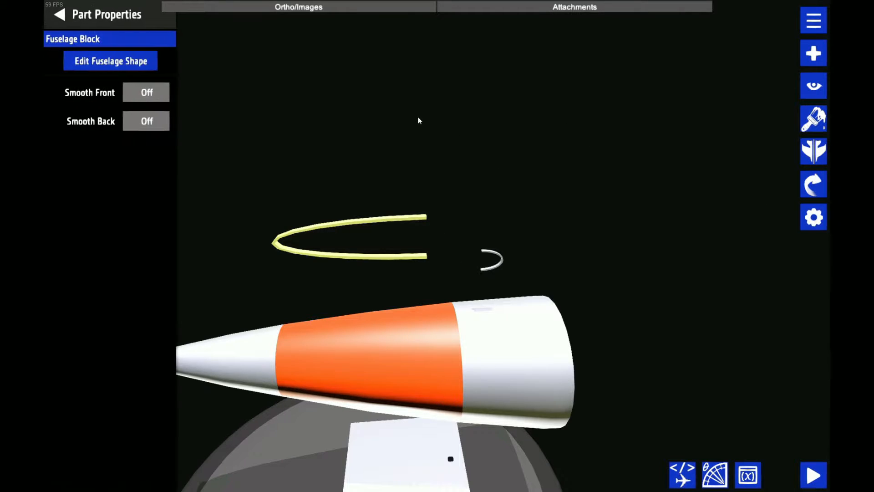
left_click(150, 61)
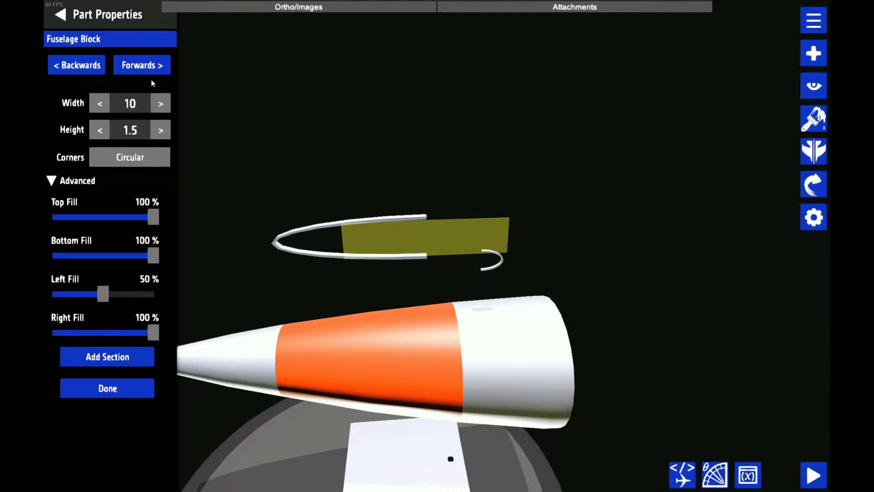
left_click(681, 475)
left_click(493, 157)
type("2,2,2")
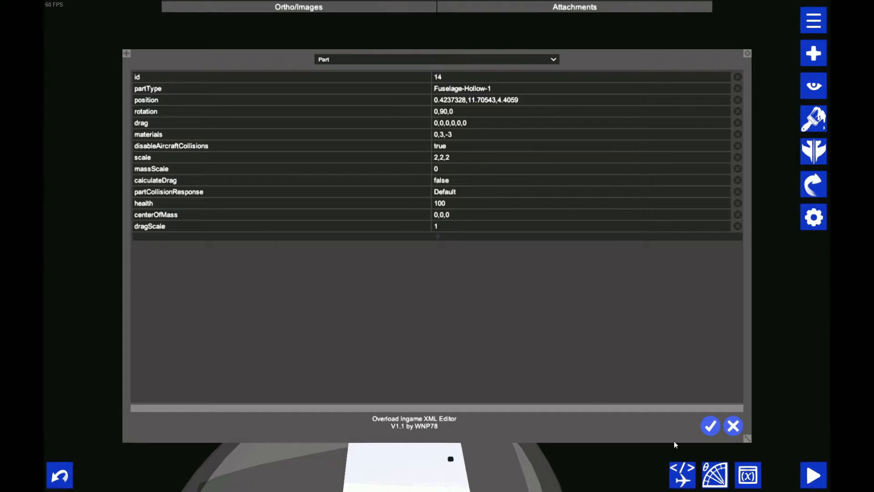
left_click(710, 426)
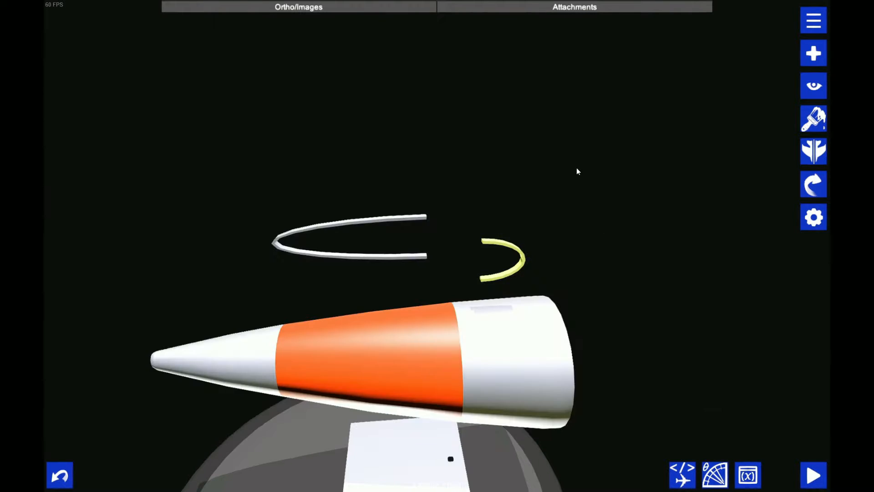
Reduce the height of the long half ring's front and rear sections to 0.75
left_click(813, 217)
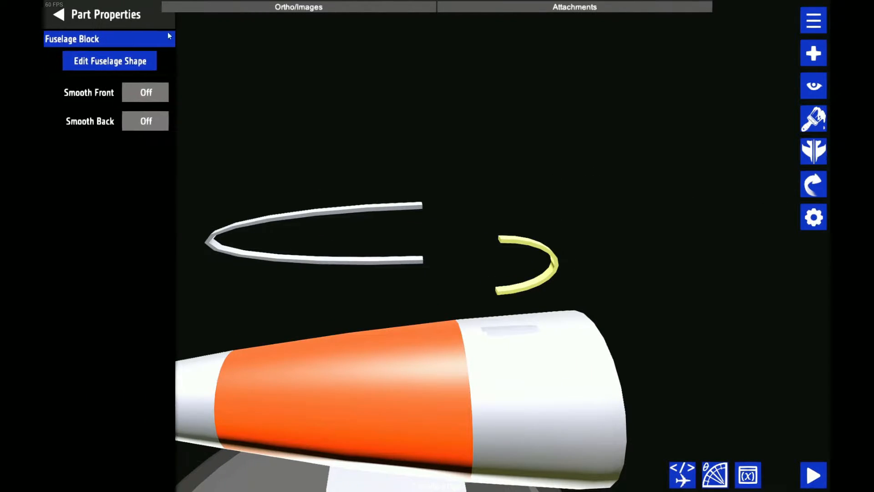
left_click(347, 208)
left_click(133, 68)
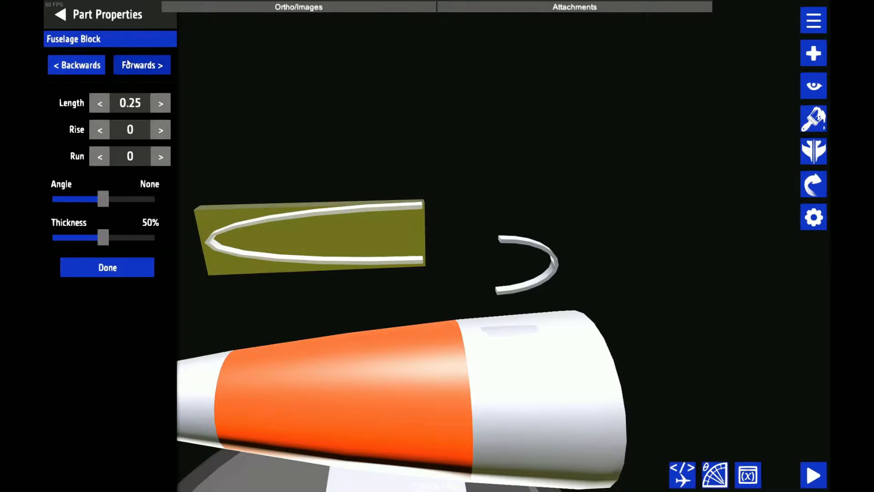
left_click(139, 64)
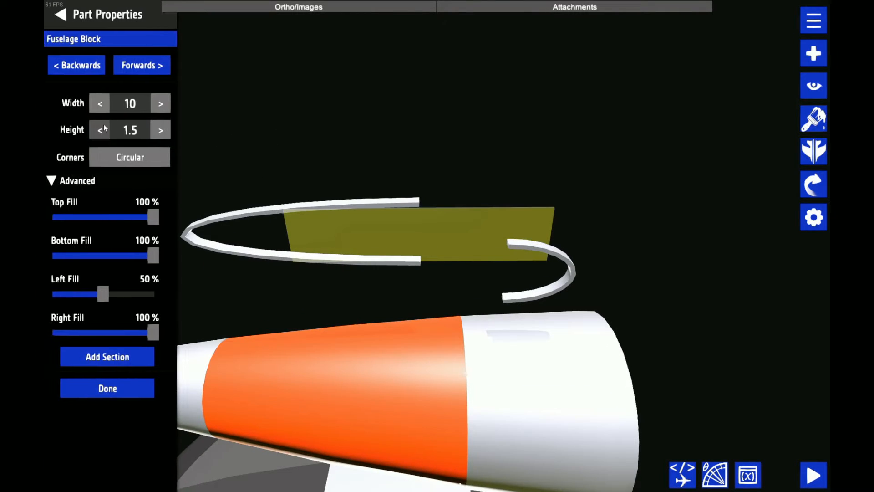
left_click(97, 127)
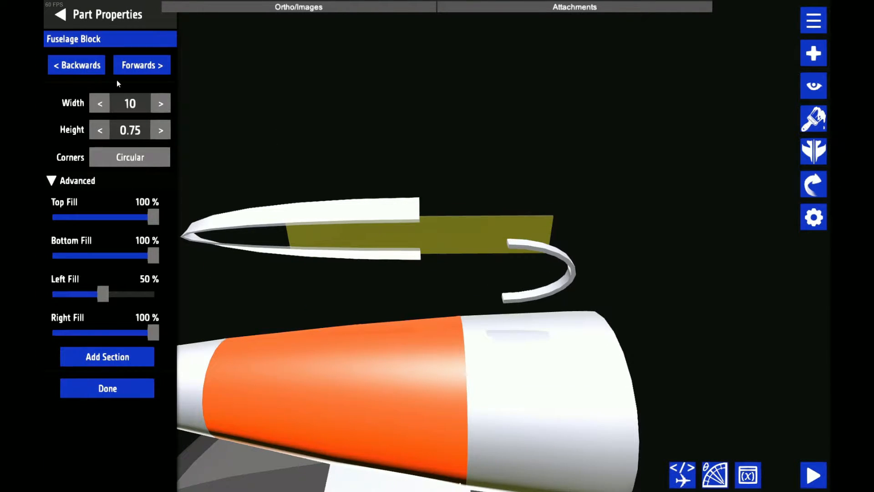
left_click(92, 132)
left_click(97, 133)
left_click(98, 132)
left_click(97, 132)
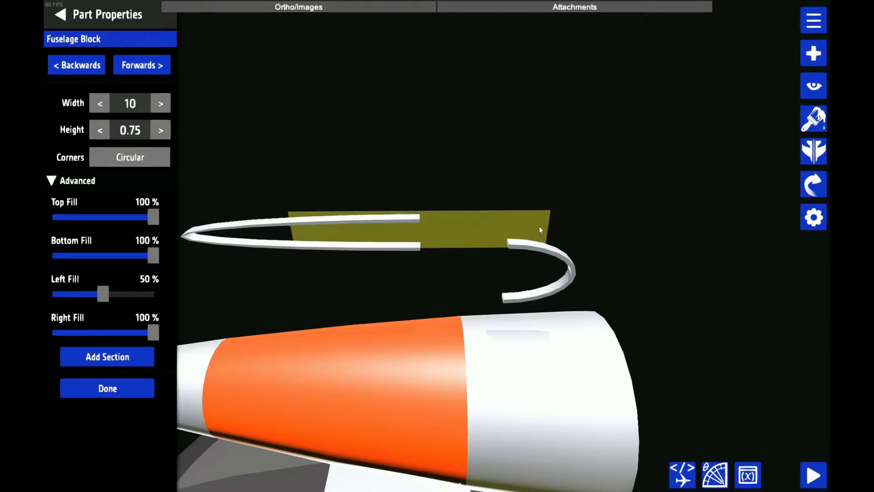
Move the short half ring sideways into line with the long half ring above the tail cone
left_click(567, 257)
left_click(141, 65)
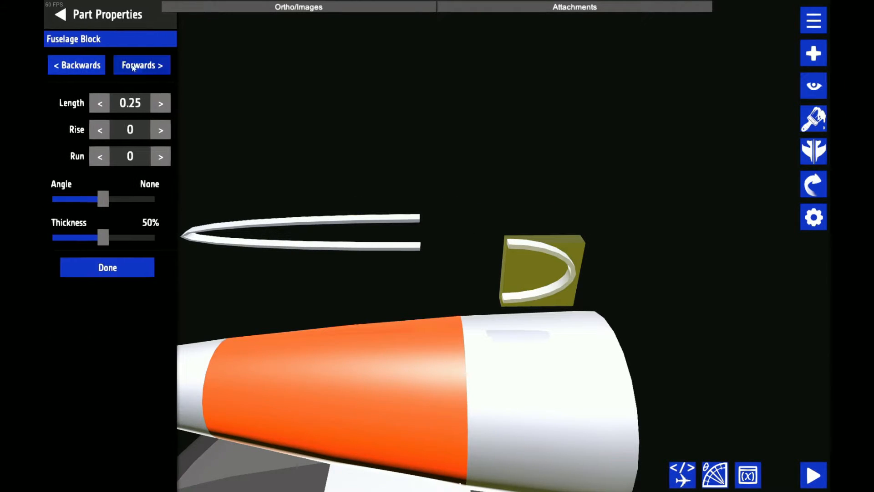
left_click(93, 102)
left_click(94, 101)
left_click(94, 101)
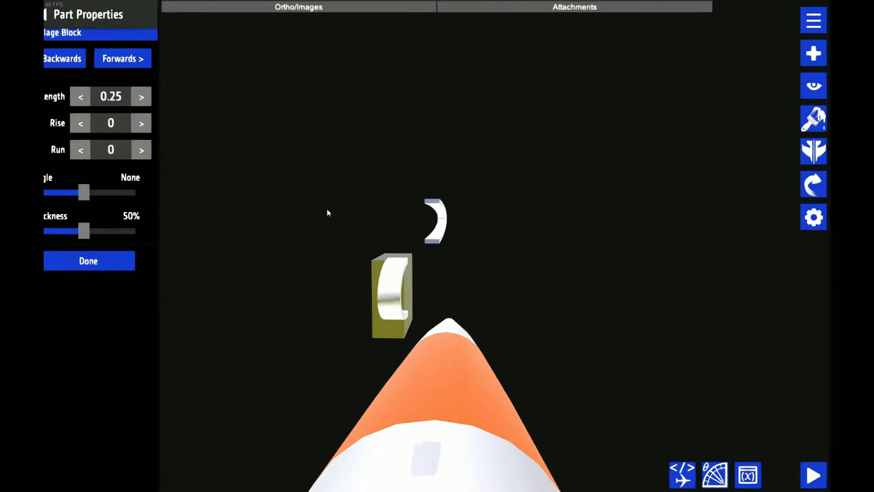
left_click_drag(536, 157, 425, 282)
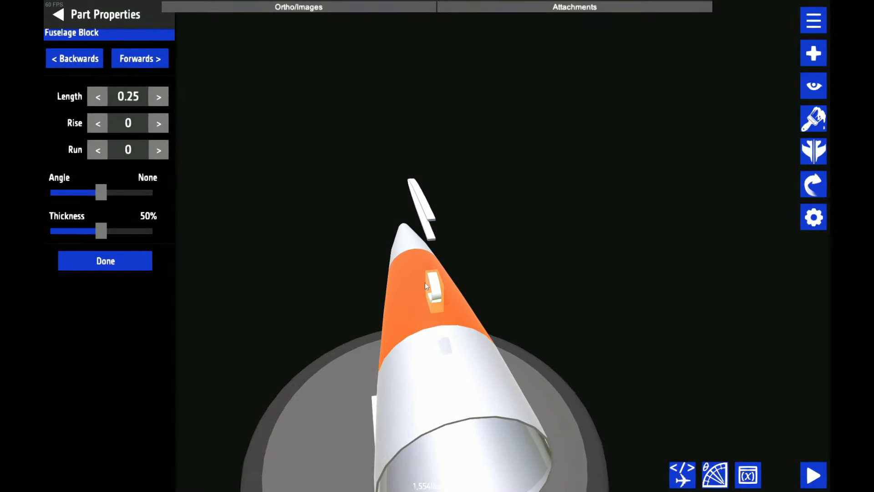
left_click_drag(396, 347, 430, 280)
Set the Right Fill of the long half ring's front section to 87%
left_click(416, 225)
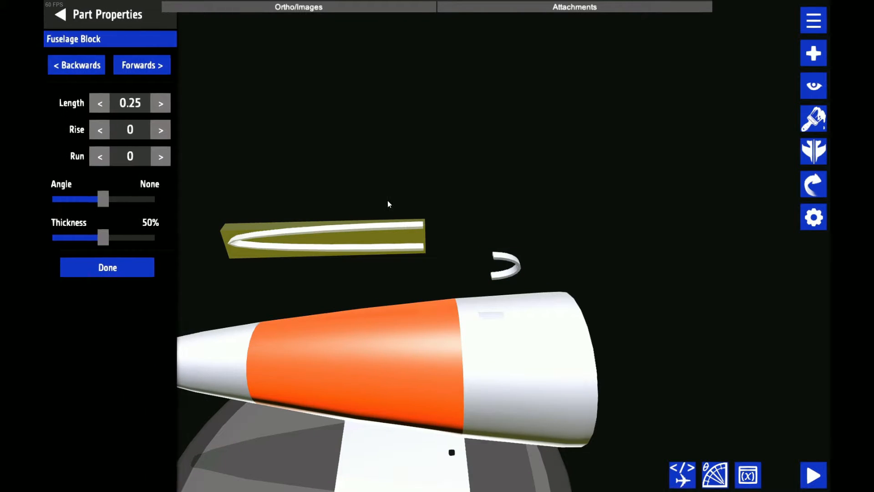
left_click(142, 59)
scroll(273, 125, "up", 3)
left_click_drag(282, 128, 305, 169)
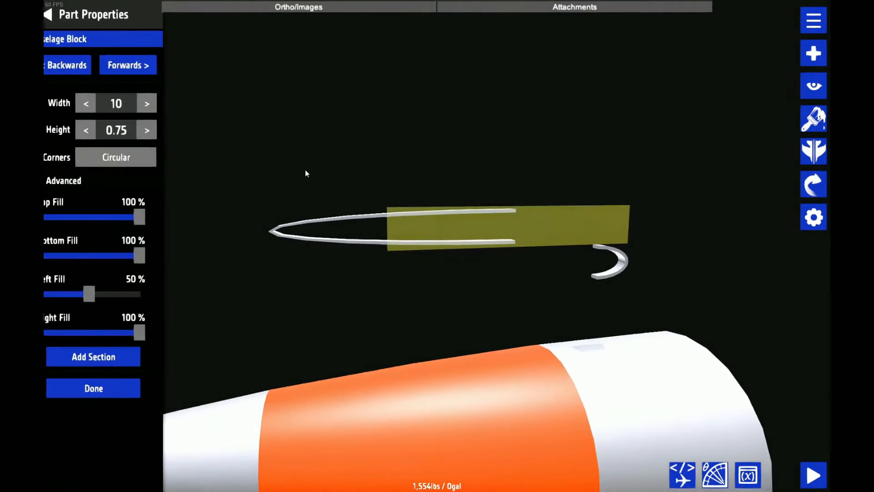
mouse_move(142, 337)
left_mouse_down()
mouse_move(126, 336)
mouse_move(144, 325)
left_mouse_up()
left_click_drag(210, 302, 346, 318)
scroll(224, 309, "up", 3)
scroll(314, 295, "up", 3)
scroll(346, 318, "up", 3)
scroll(368, 258, "down", 3)
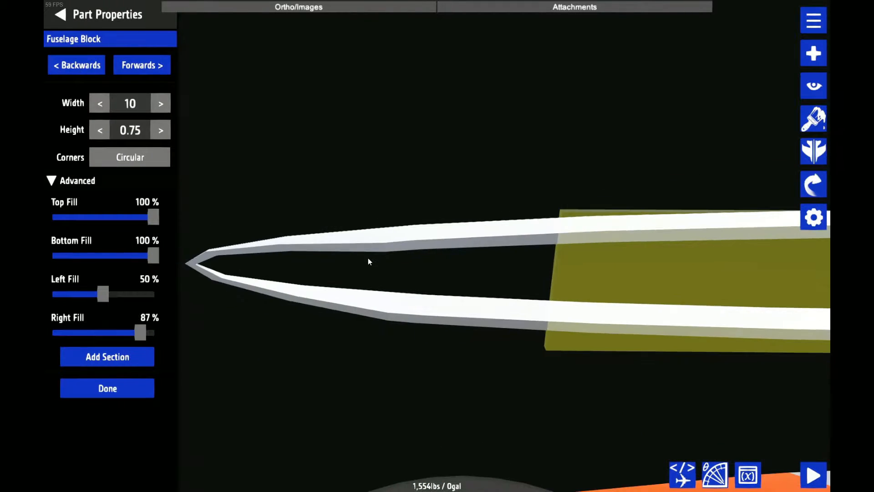
scroll(367, 258, "up", 5)
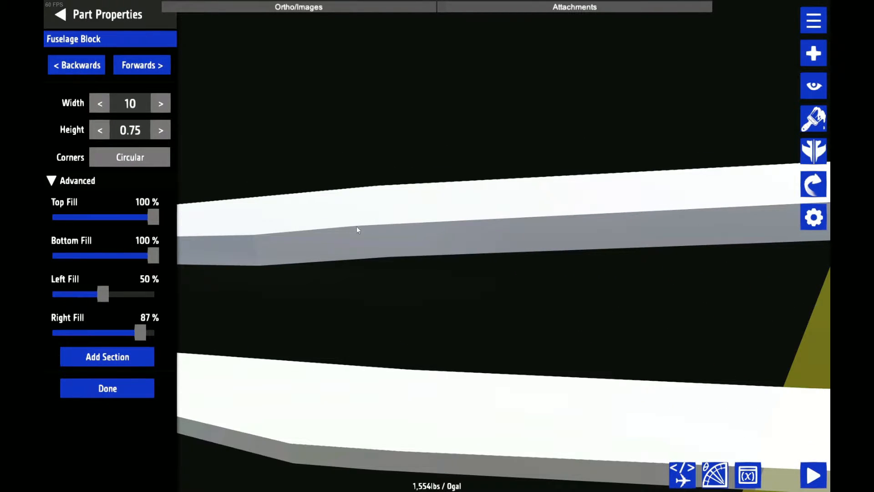
scroll(360, 227, "down", 5)
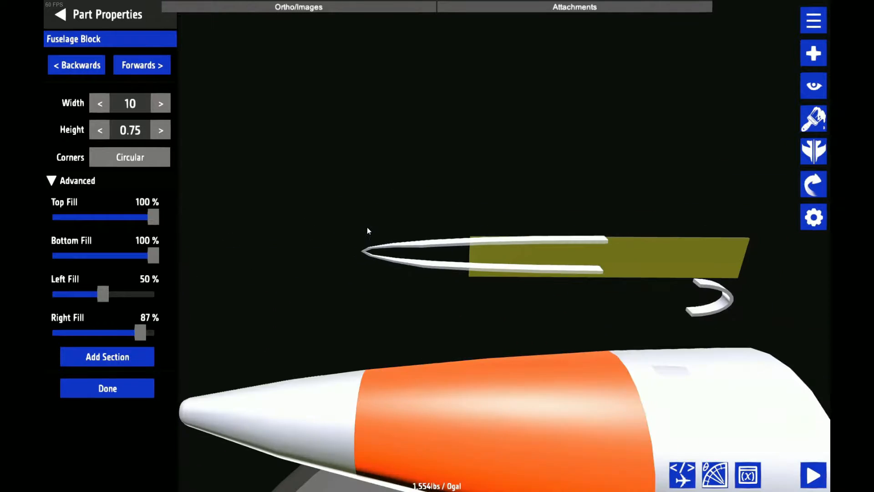
Fine-tune the Right Fill of the long half ring's front section to 85% so its side edges line up
scroll(367, 227, "down", 3)
scroll(366, 226, "up", 3)
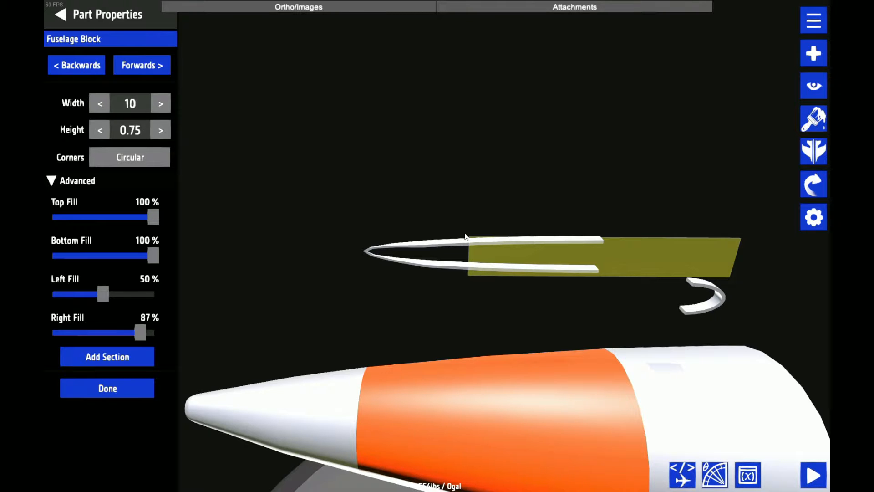
left_click_drag(465, 235, 627, 167)
scroll(627, 165, "up", 3)
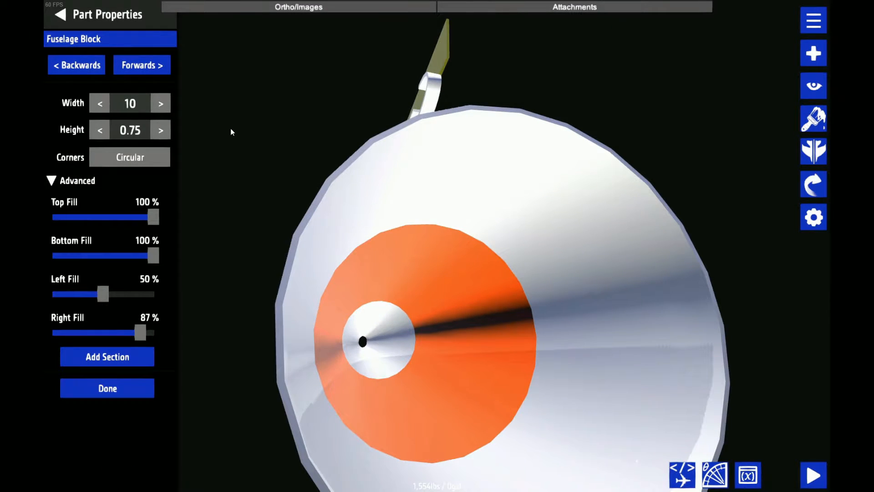
left_click_drag(230, 128, 411, 103)
scroll(403, 108, "up", 2)
scroll(410, 132, "up", 3)
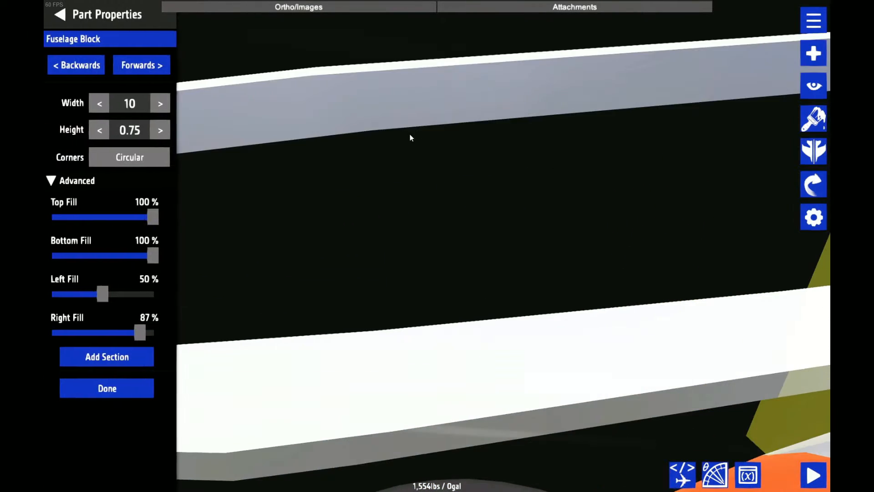
left_click_drag(409, 137, 365, 162)
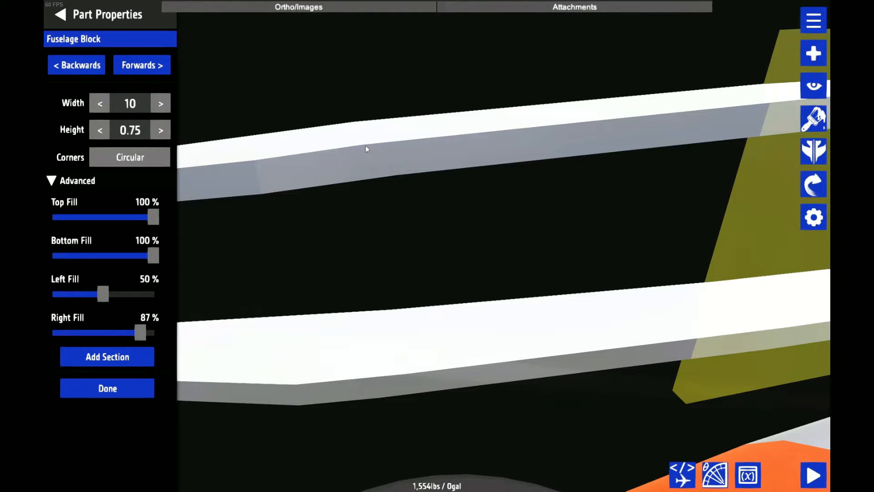
left_click_drag(141, 333, 139, 335)
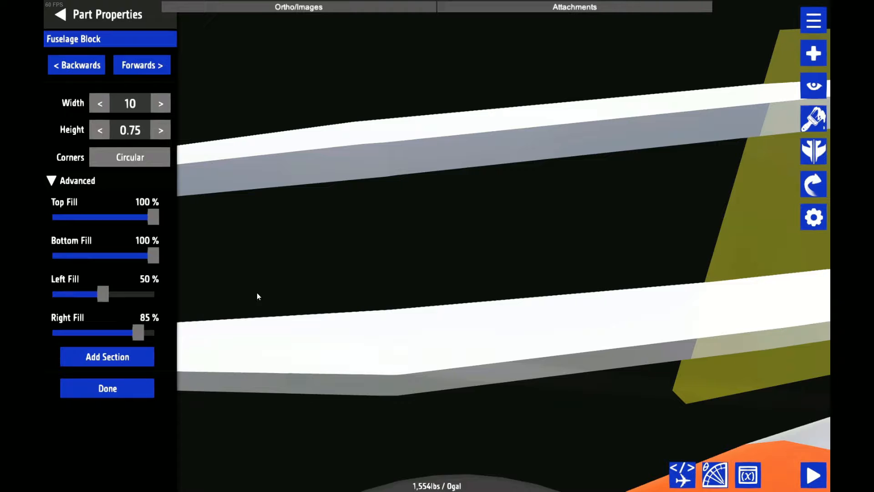
left_click_drag(257, 296, 327, 162)
Cut off the long half ring's pointed tip by setting its end sections' Right Fill to 86%
left_click(82, 72)
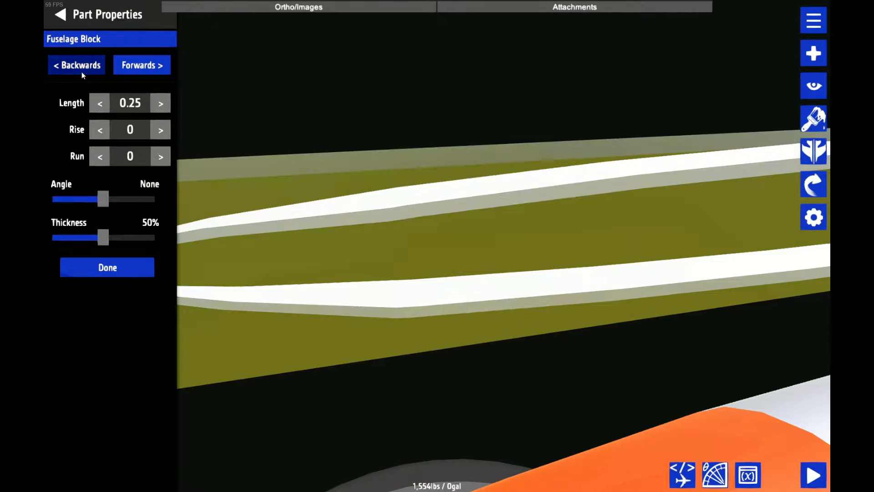
left_click(81, 72)
scroll(383, 191, "down", 2)
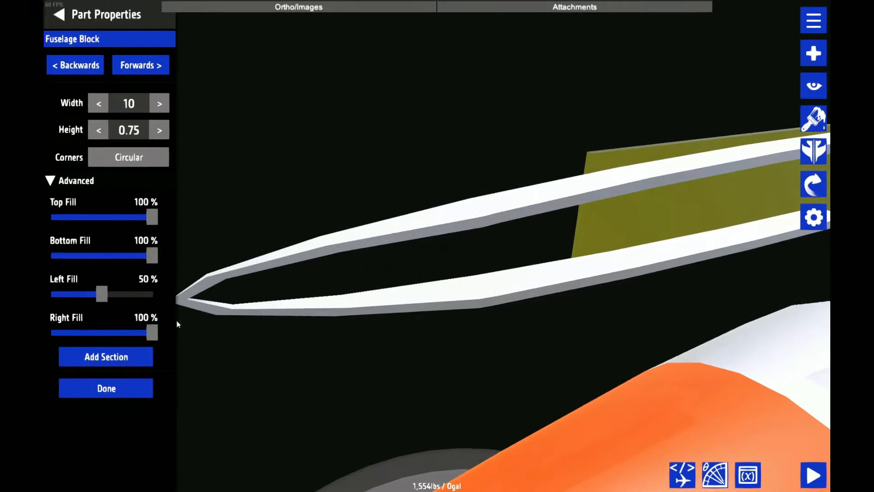
left_click(136, 332)
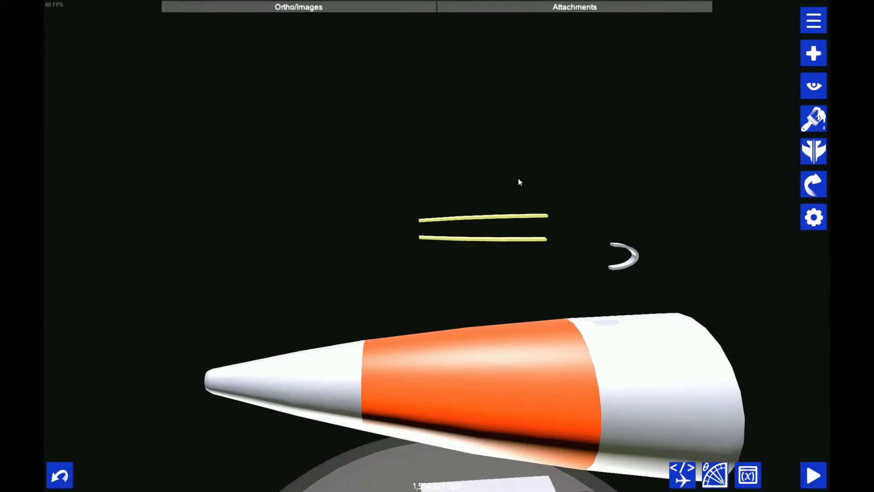
Join the long piece's two open ends to the ends of the short half ring
left_click_drag(518, 182, 496, 178)
left_click_drag(495, 219, 578, 192)
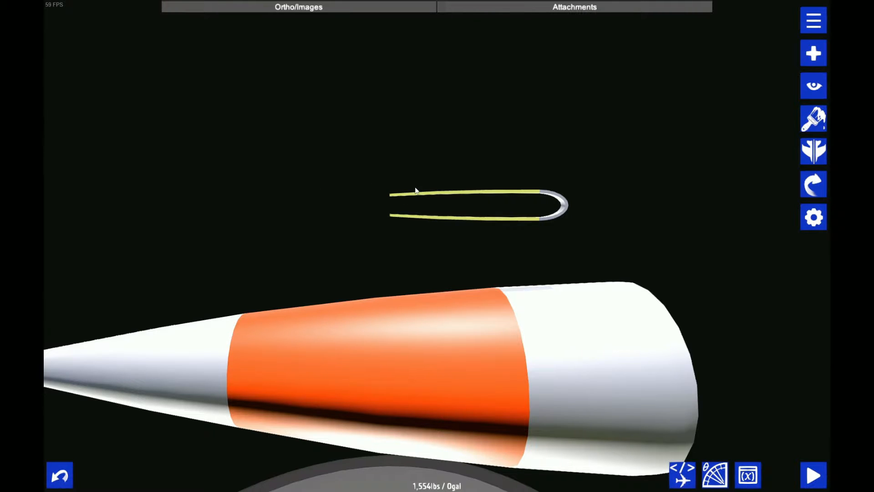
left_click_drag(416, 190, 415, 178)
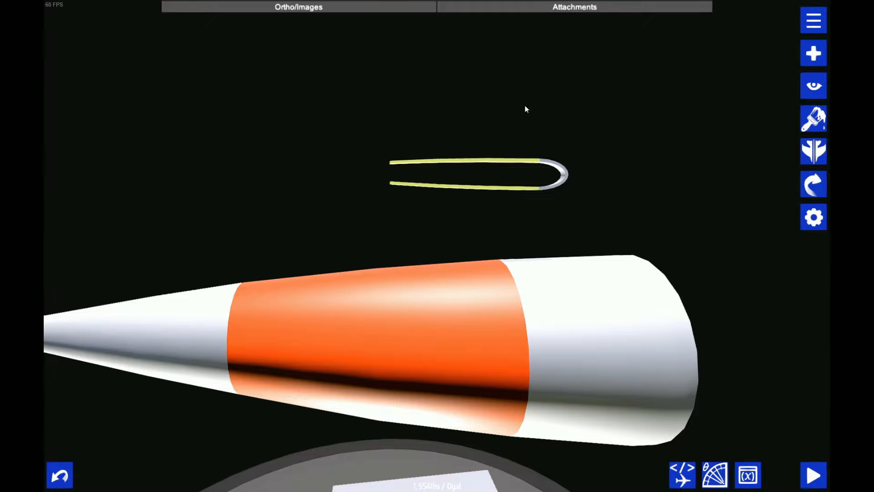
scroll(519, 130, "up", 5)
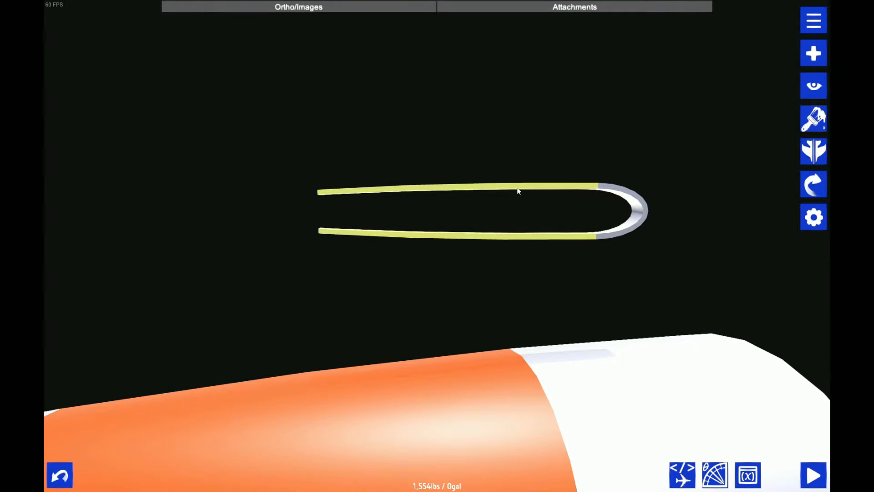
Save the aircraft design
key("ctrl+s")
left_click(497, 291)
left_click(494, 294)
Detach the long piece from the short half ring and set Bottom Fill to 50% on both end sections, leaving only its upper strip
left_click_drag(508, 187, 396, 145)
left_click(822, 217)
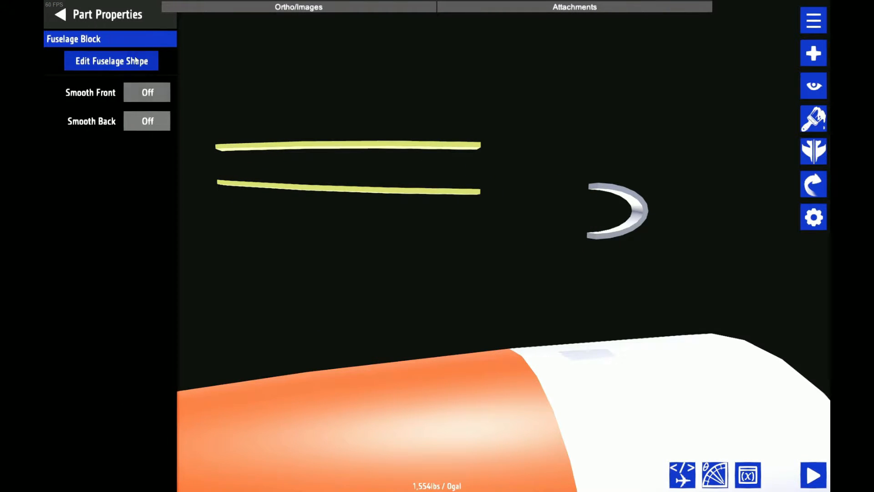
left_click(110, 61)
left_click_drag(153, 255, 101, 256)
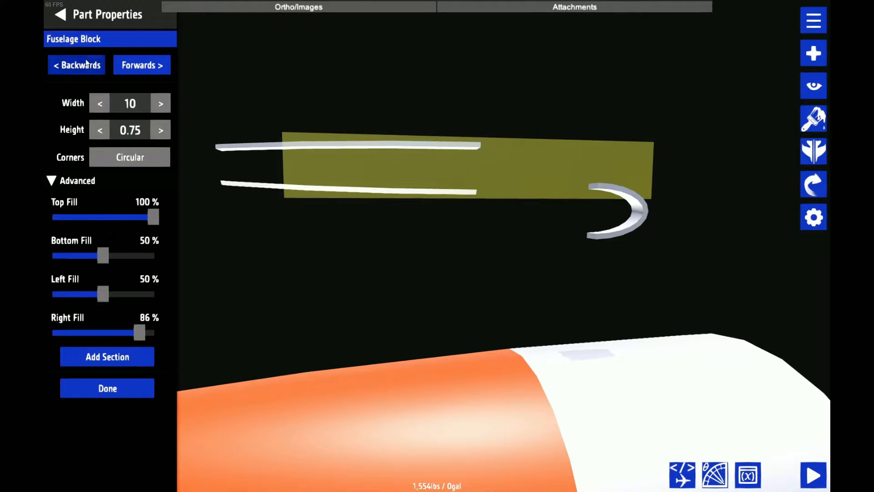
left_click(88, 67)
left_click(99, 257)
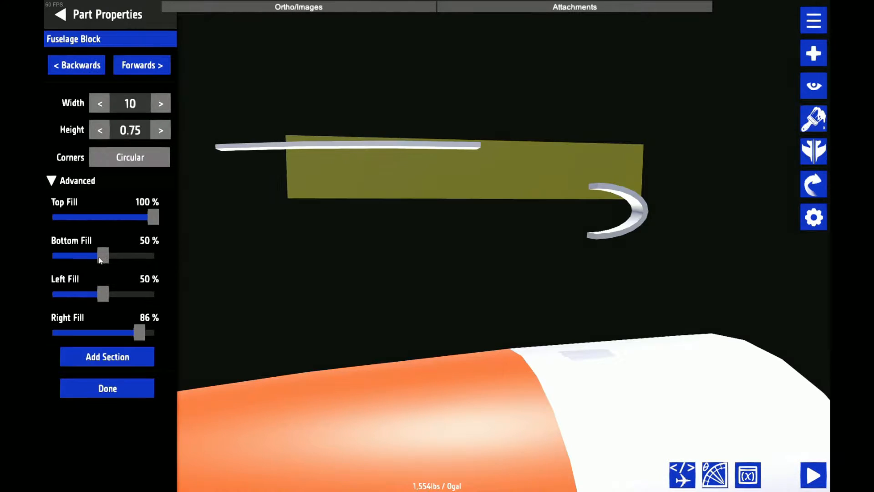
Set the height of the upper strip's front and rear sections to 0.6
left_click(108, 131)
left_click(135, 68)
left_click(135, 68)
left_click(100, 130)
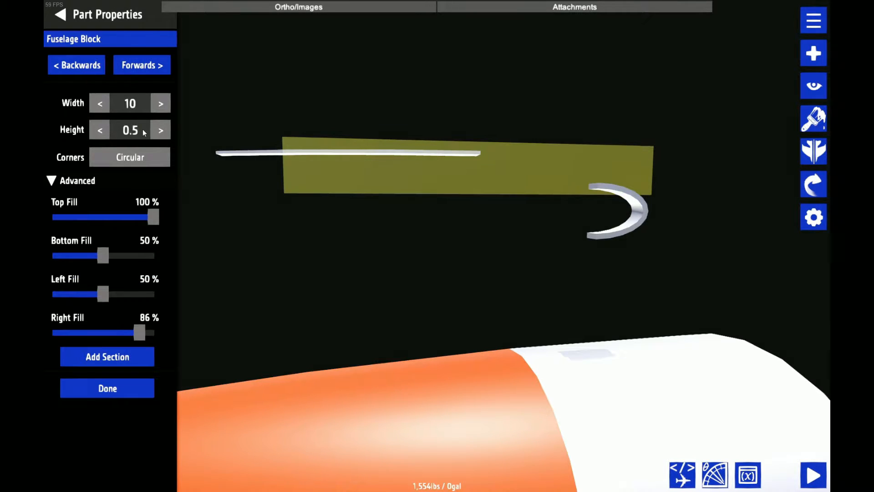
key("BackSpace")
type("6")
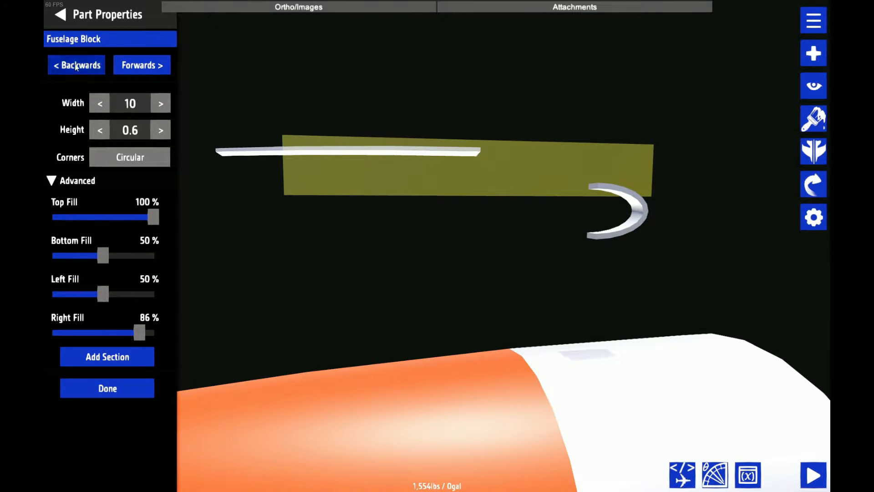
left_click(83, 66)
left_click(84, 66)
left_click(138, 129)
key("BackSpace")
type("6")
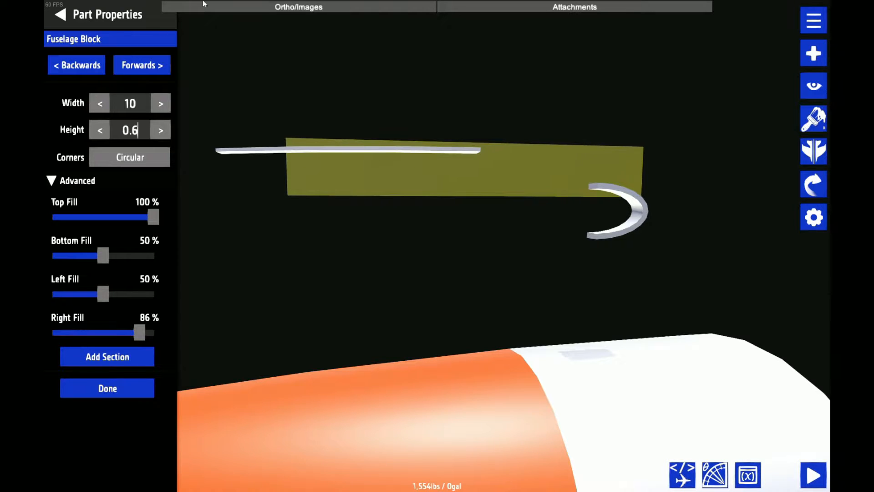
left_click(121, 3)
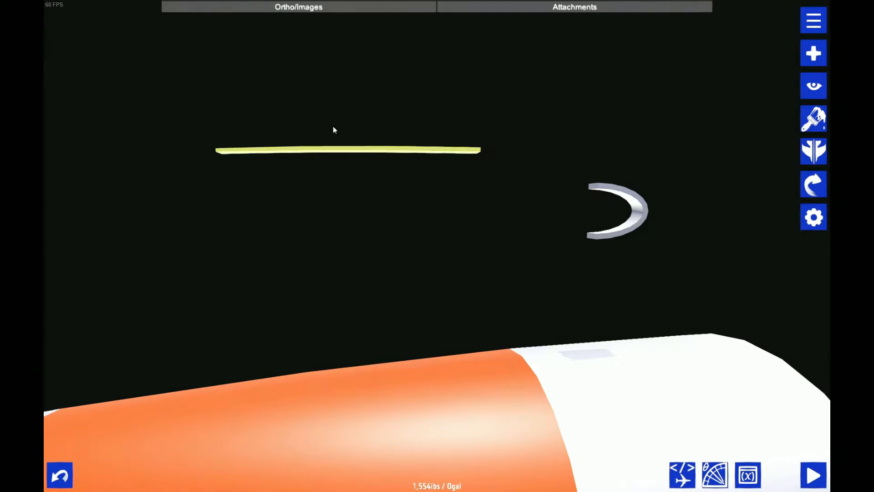
Place a copy of the strip below the original and set its section height to 0.15
left_click_drag(346, 151, 302, 238)
left_click(814, 216)
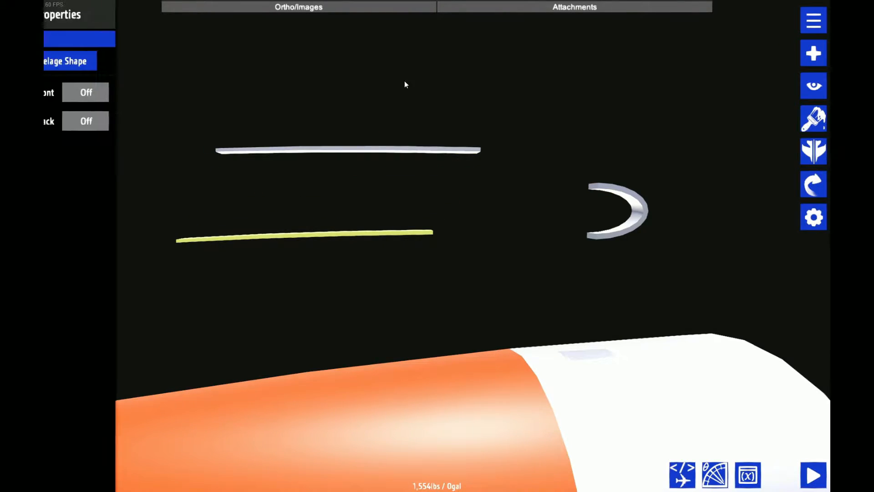
left_click(143, 64)
key("BackSpace")
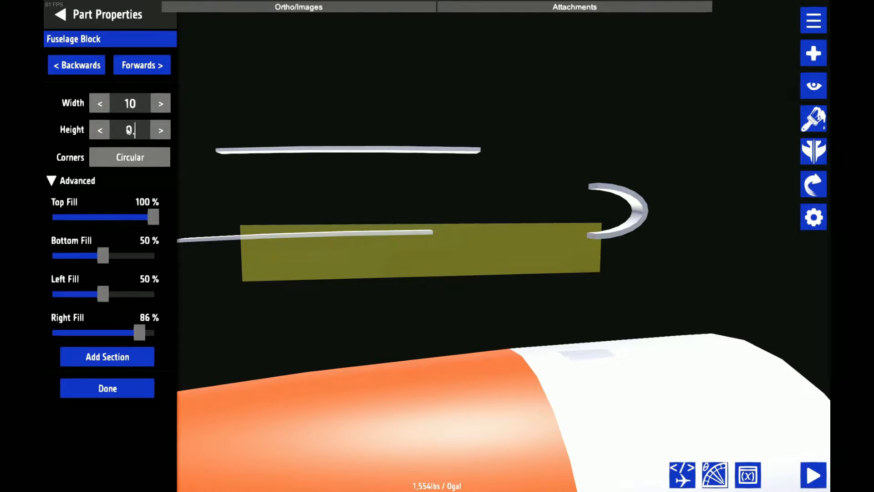
type("15")
Turn the copy into a lower strip with Top Fill 50% and Bottom Fill 100% on both end sections
left_click_drag(103, 255, 163, 256)
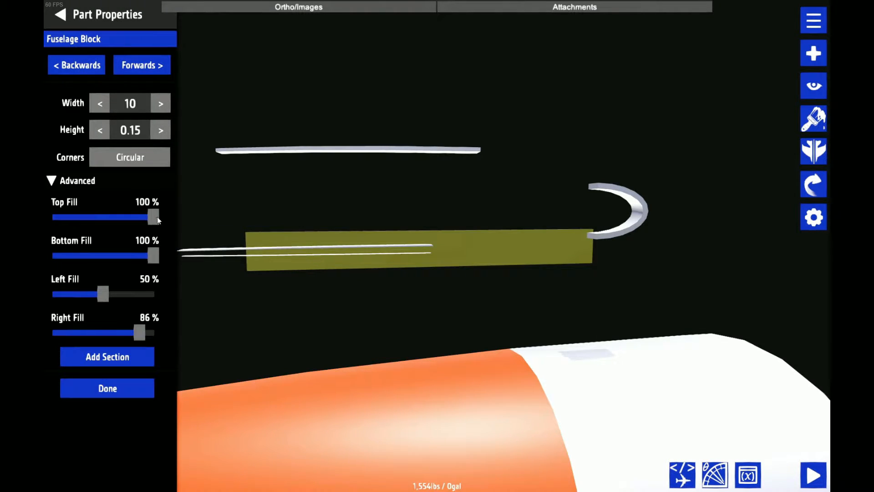
left_click_drag(157, 217, 107, 230)
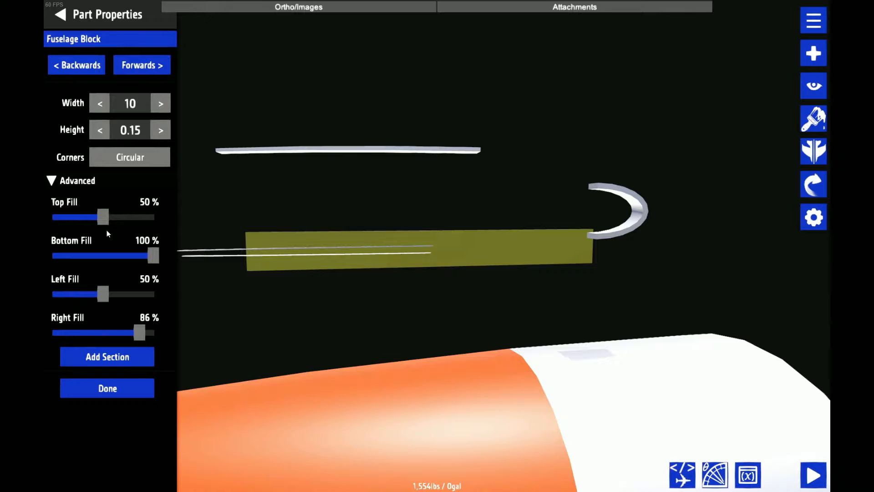
left_click(132, 67)
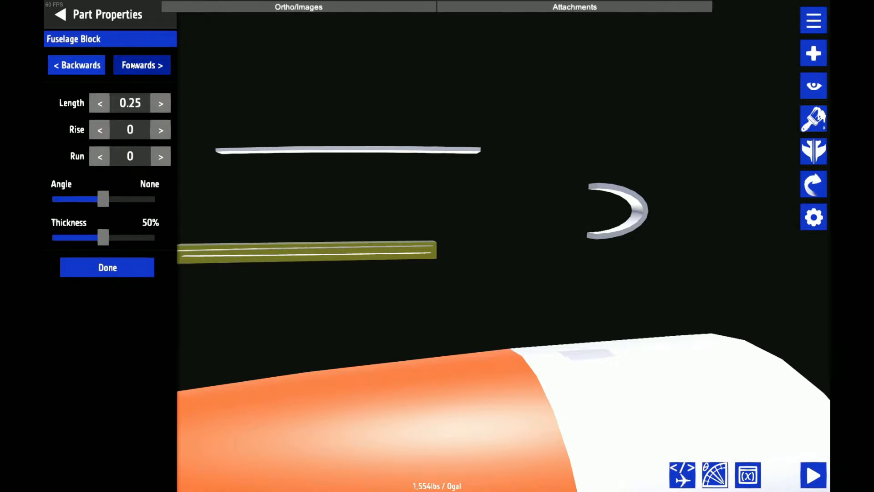
left_click(132, 67)
left_click_drag(154, 217, 103, 216)
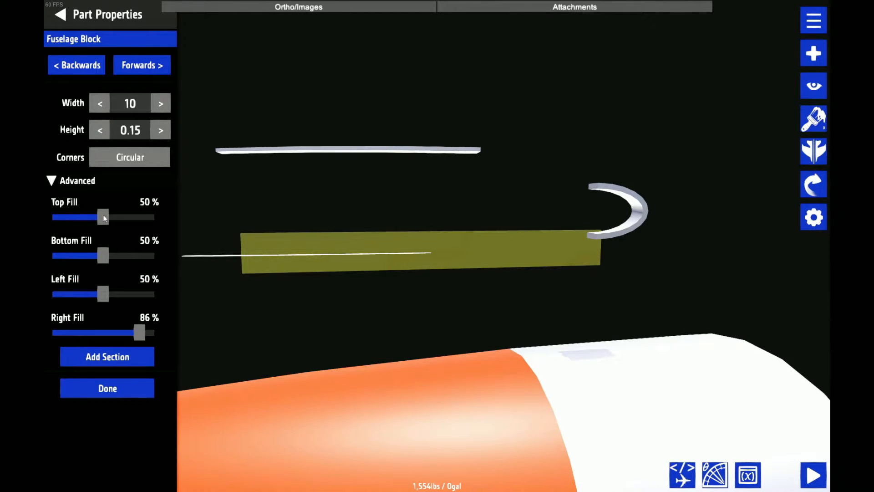
left_click_drag(103, 255, 277, 270)
left_click(84, 3)
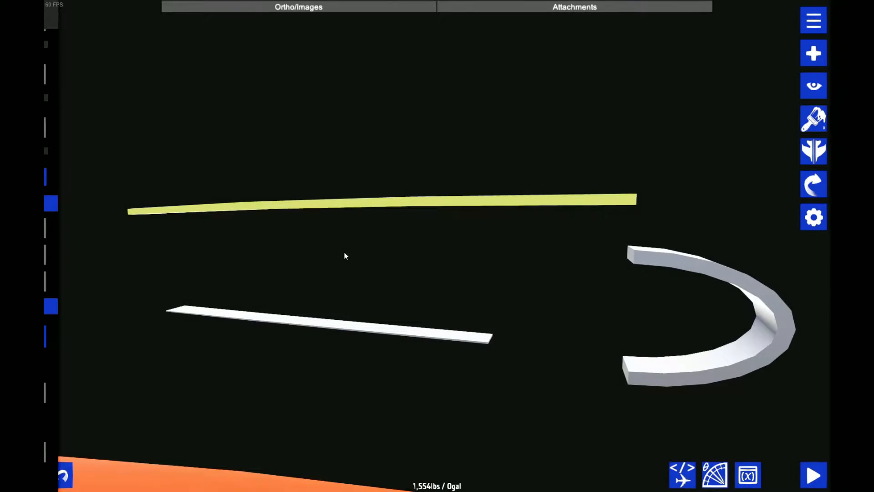
Lower the upper strip until its end lines up with the upper end of the half ring
scroll(345, 255, "down", 2)
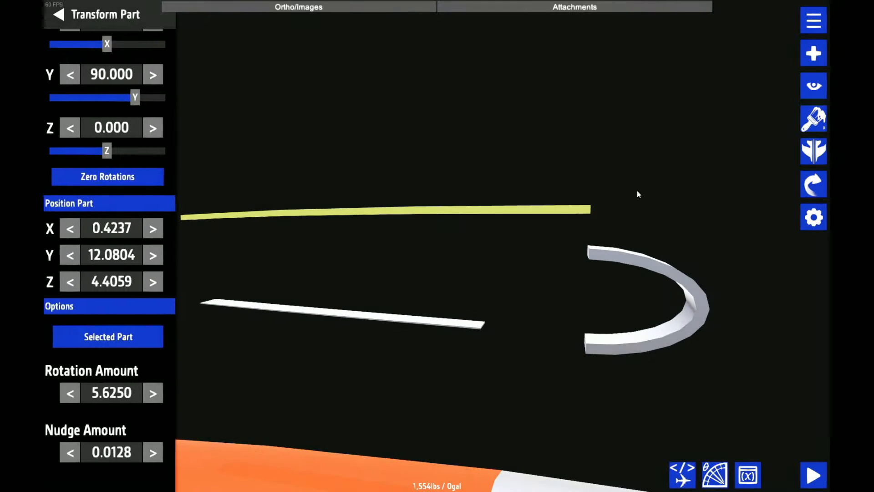
left_click_drag(638, 190, 730, 234)
scroll(591, 189, "up", 3)
scroll(551, 209, "up", 4)
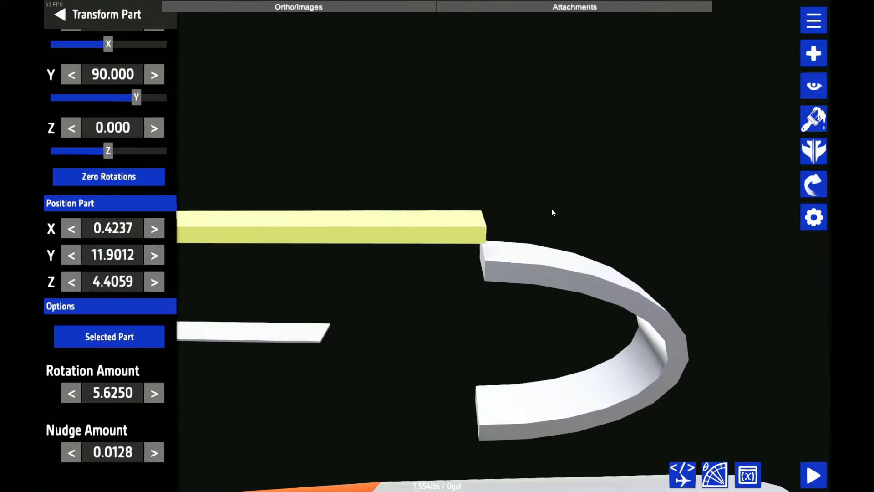
key("Down")
key("Down")
key("Down")
key("Down")
key("Down")
scroll(325, 296, "up", 2)
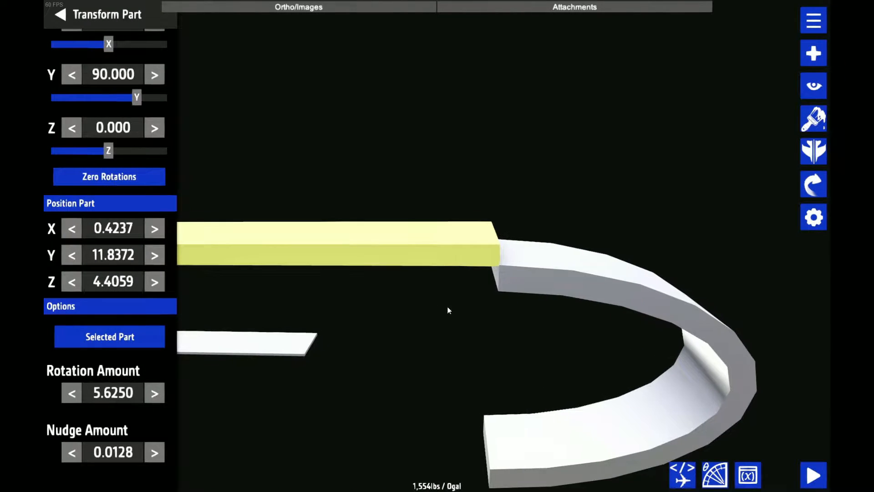
scroll(577, 293, "up", 3)
key("Down")
key("Down")
key("Down")
key("Down")
key("Down")
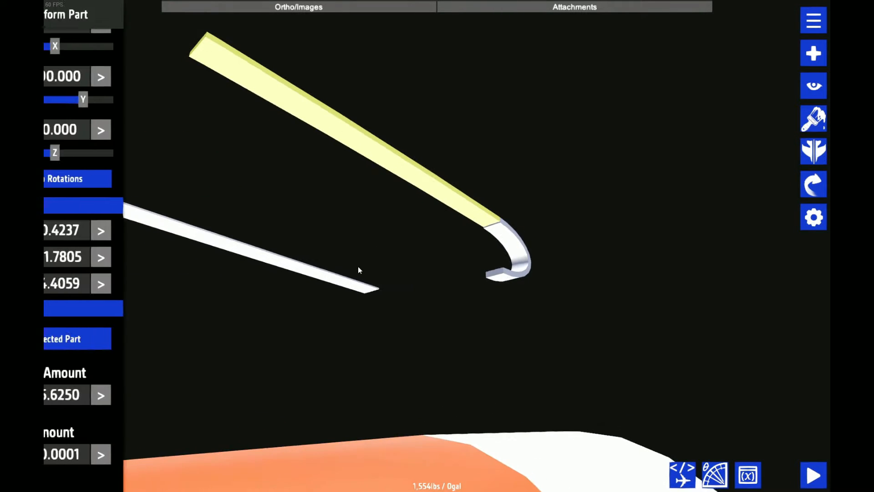
Move the lower strip to Y 11.4055 so it lines up with the half ring's lower end
left_click_drag(361, 270, 481, 256)
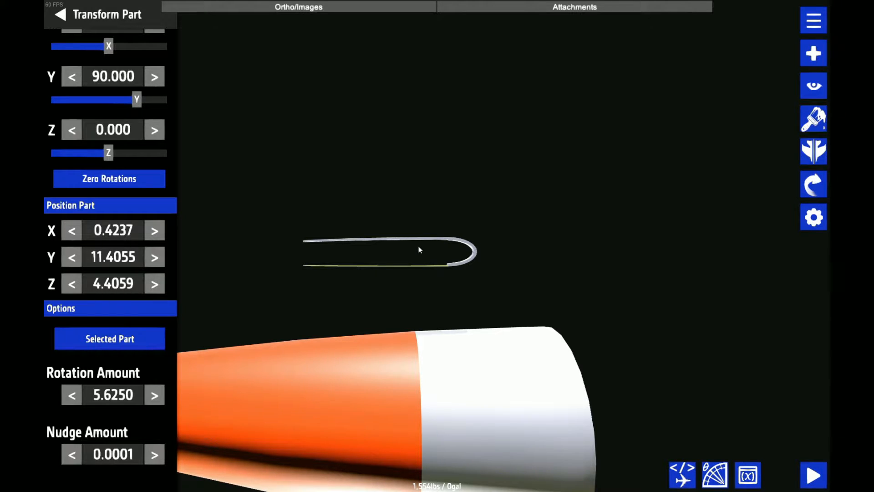
left_click_drag(405, 144, 447, 124)
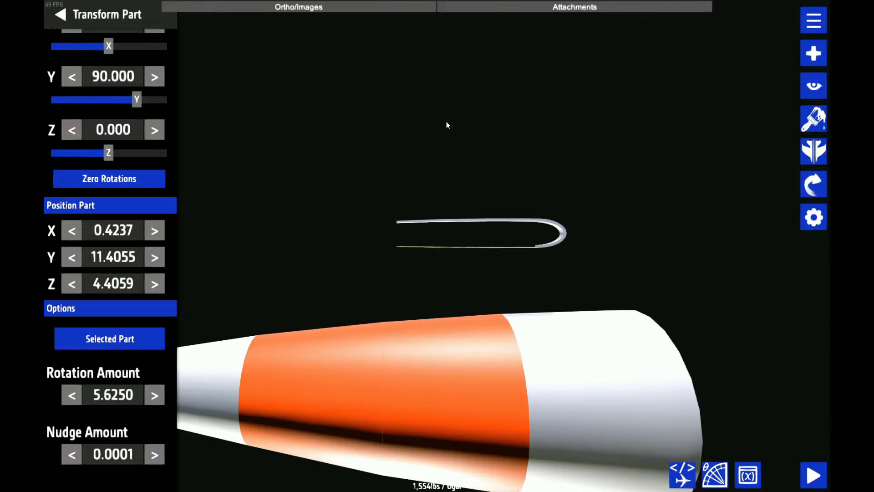
left_click_drag(446, 121, 590, 214)
Undo the separate strip edits, going back to the single hollow piece that forms both strips
key("ctrl+z")
key("ctrl+z")
key("ctrl+z")
key("ctrl+z")
left_click(603, 209)
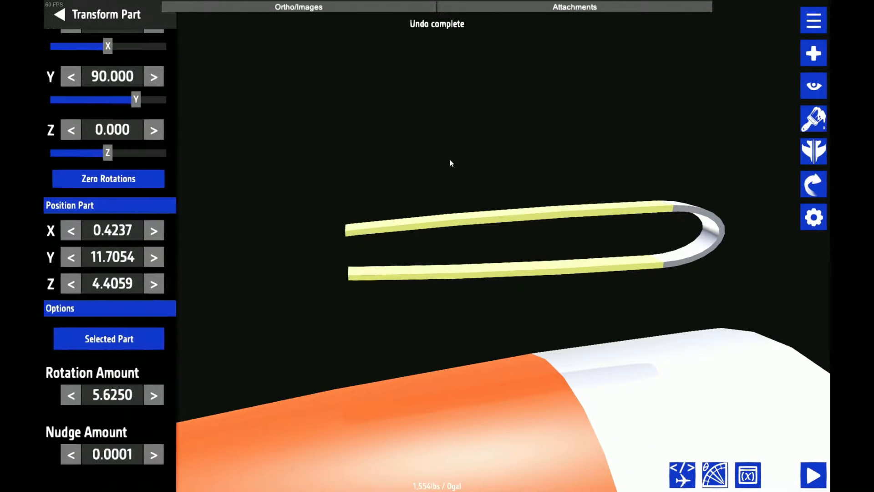
Place a copy of the two-strip piece above the outline and set Left Fill and Right Fill to 100% on both end sections
left_click_drag(438, 157, 482, 160)
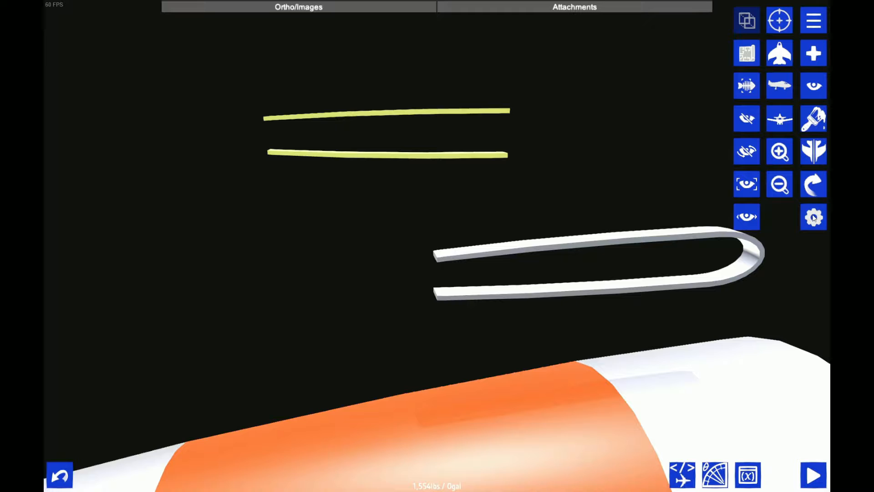
left_click(814, 217)
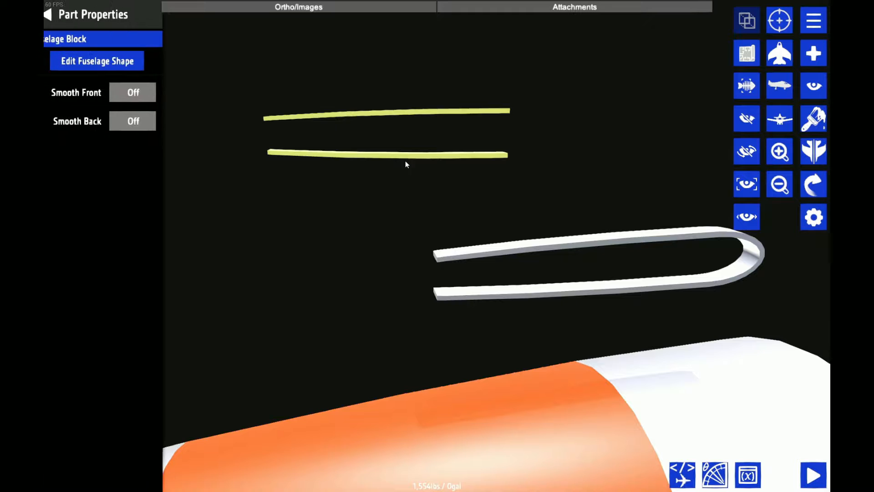
left_click_drag(544, 204, 606, 235)
left_click(144, 61)
left_click(142, 65)
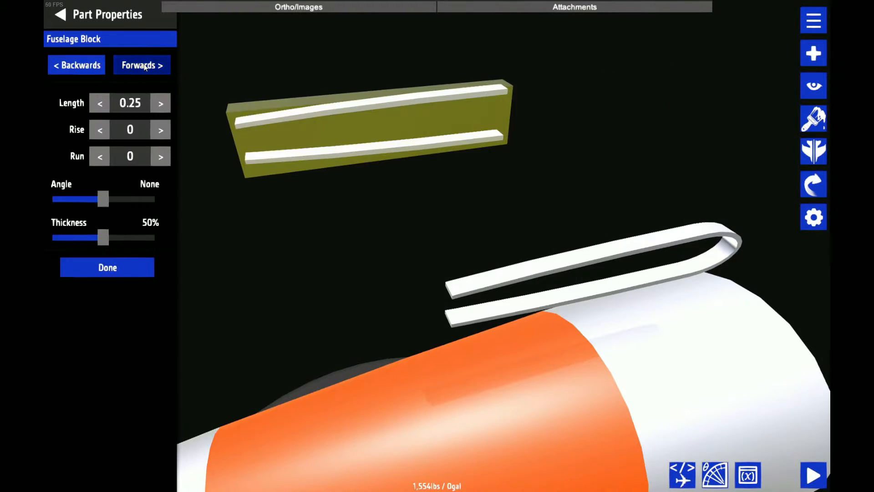
left_click_drag(113, 294, 157, 294)
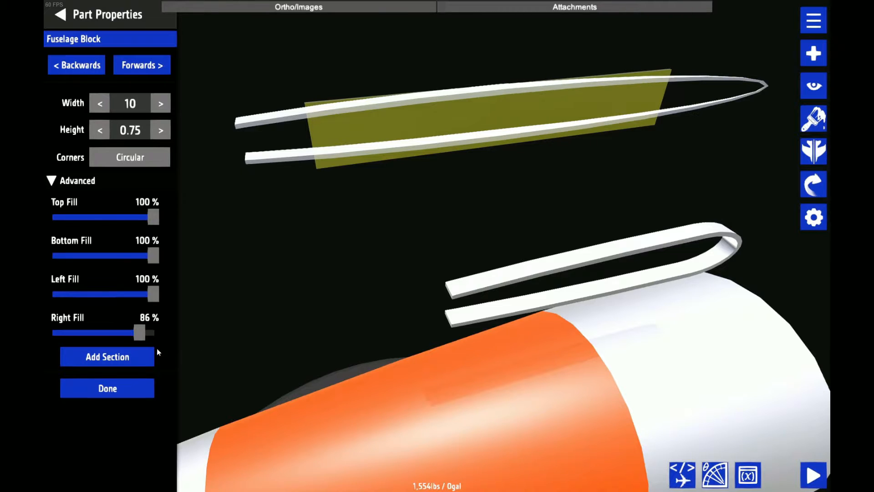
left_click_drag(140, 332, 157, 332)
left_click(75, 66)
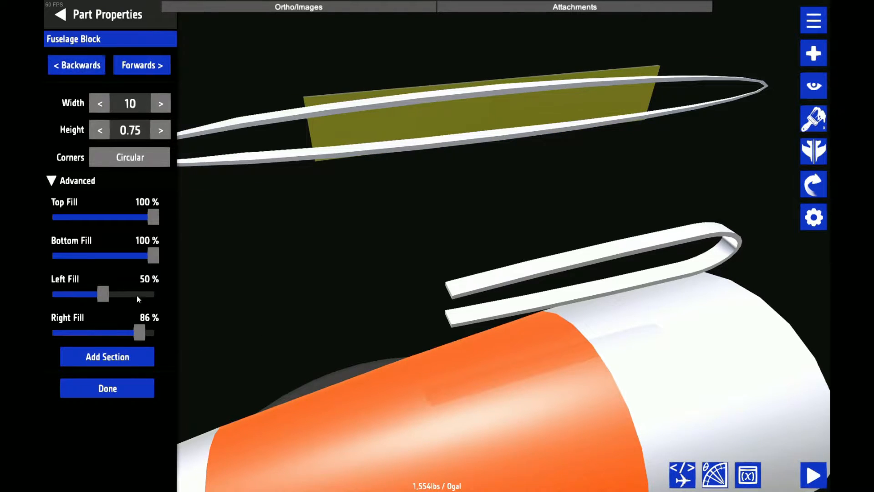
left_click_drag(137, 295, 173, 296)
left_click_drag(140, 332, 220, 332)
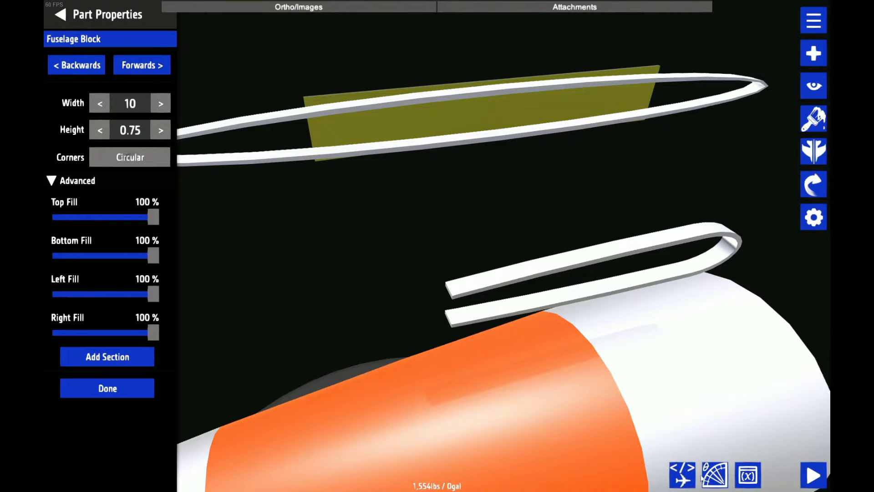
Change the copy's partType to Fuselage-Body-1 in the XML editor and apply it
left_click(682, 475)
left_click(469, 90)
left_click(466, 90)
left_click_drag(467, 90, 487, 89)
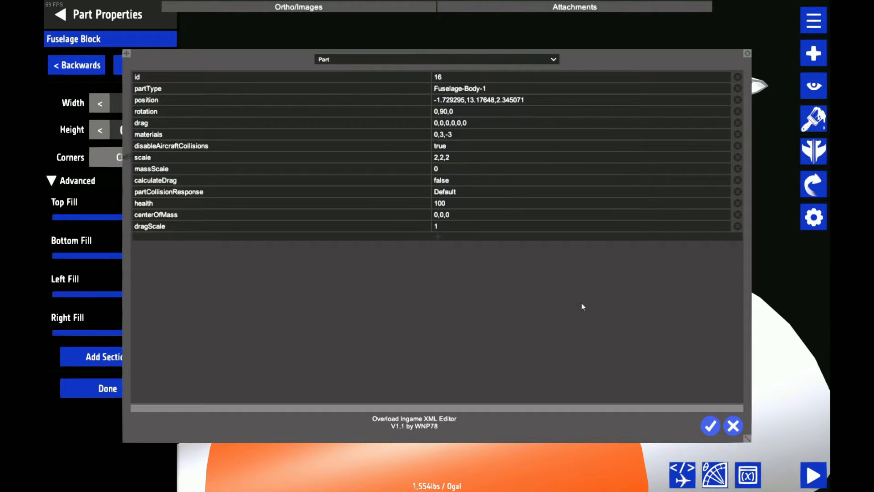
type("Body")
left_click(709, 425)
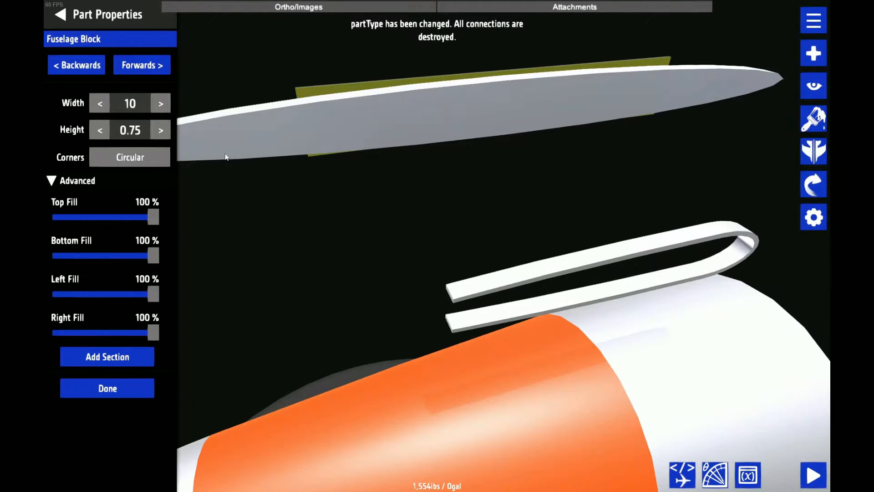
Set the corners of both end sections of the solid copy to Hard
left_click(163, 159)
left_click(155, 159)
left_click(142, 65)
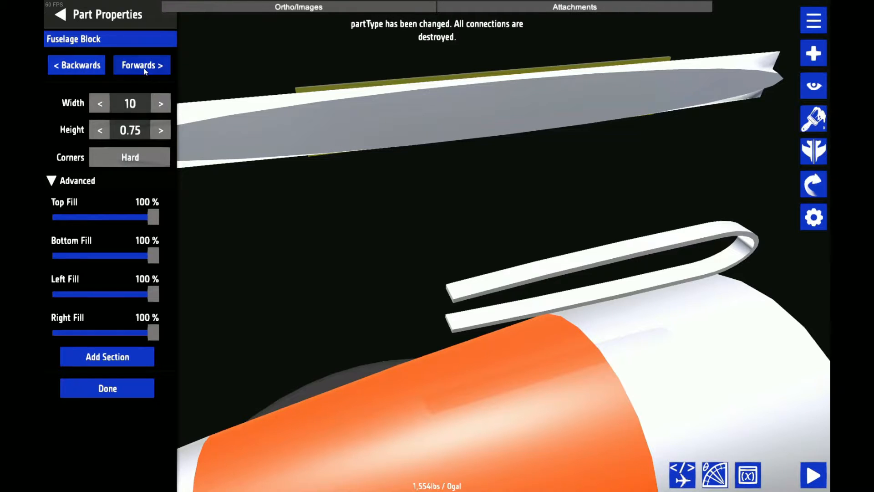
left_click(143, 158)
left_click(144, 158)
Flatten the copy into a thin plate by setting the height of both end sections to 0.01
left_click(140, 128)
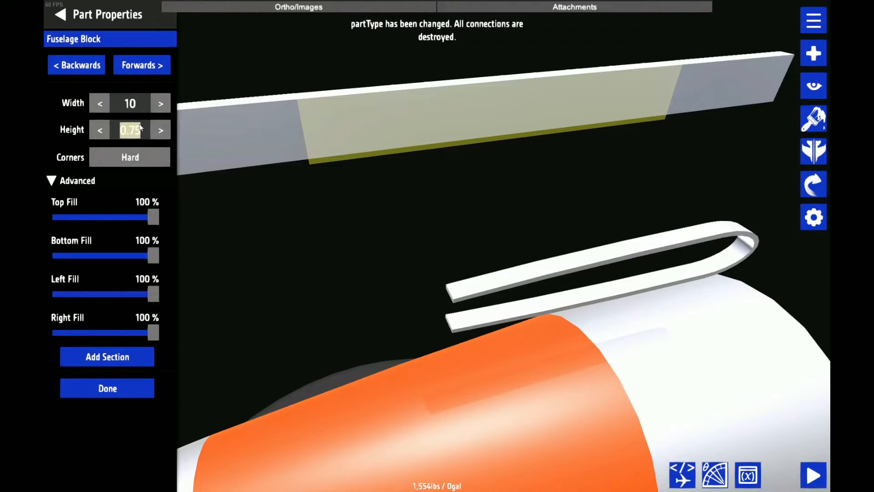
type("0.01")
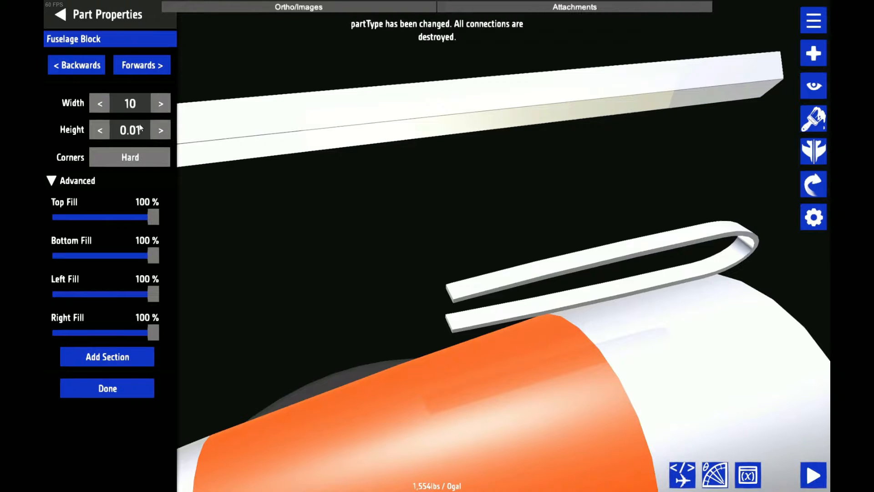
left_click(88, 65)
left_click(129, 129)
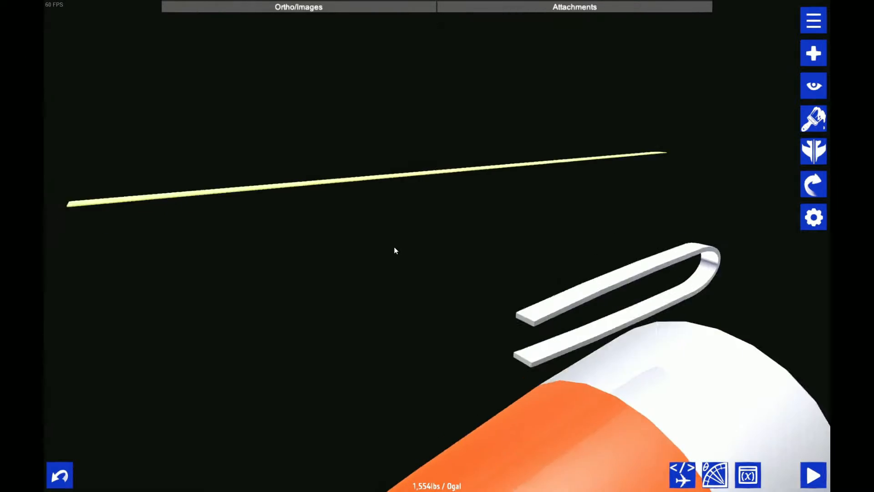
Set Top Fill to 10% on both end sections of the thin plate
left_click_drag(395, 250, 502, 244)
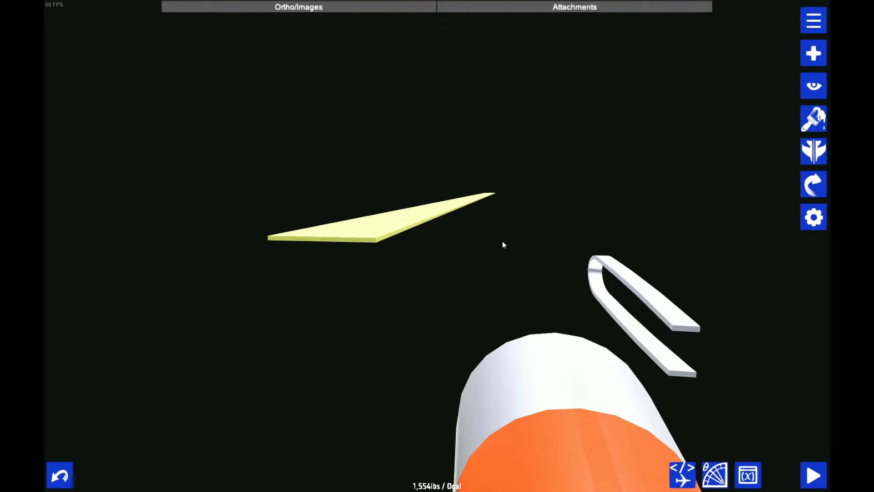
scroll(503, 244, "up", 2)
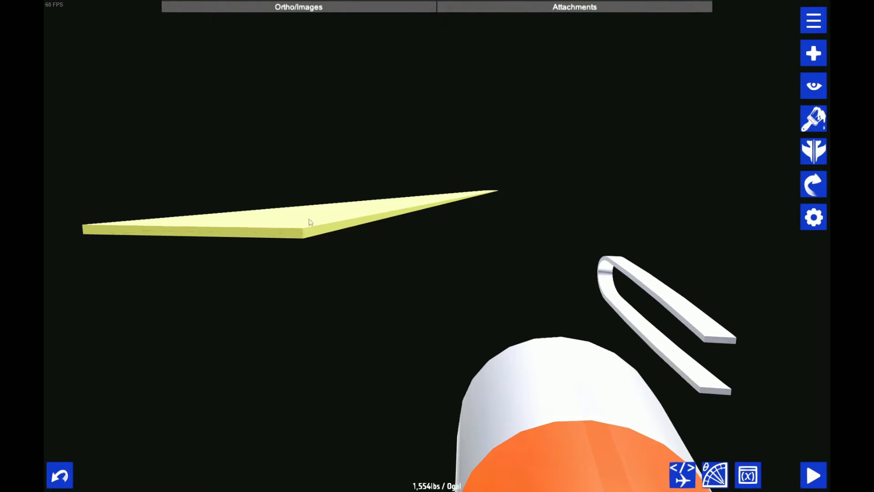
left_click(813, 217)
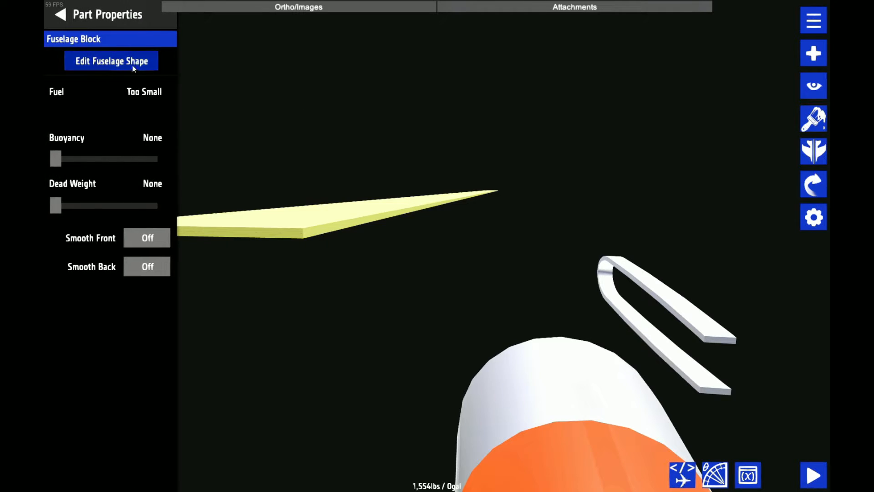
left_click(133, 69)
left_click_drag(150, 217, 64, 222)
left_click(86, 67)
left_click(87, 67)
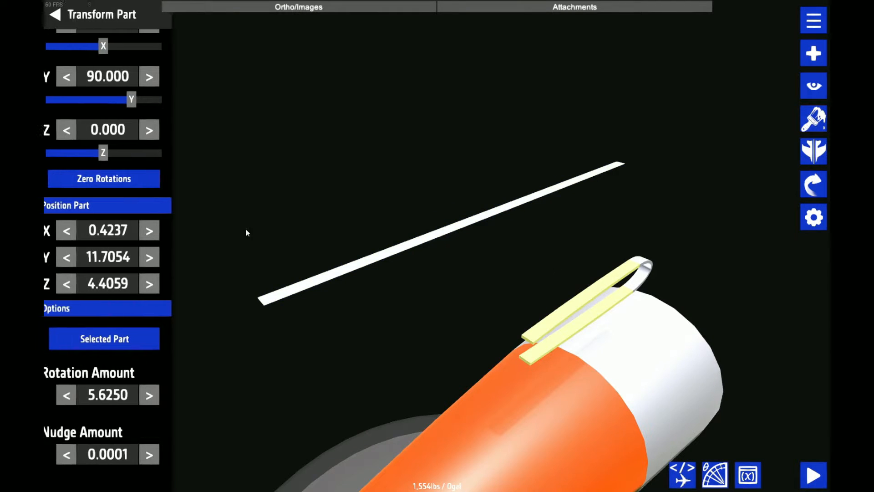
Copy the two-strip piece's X position of 0.4237 to the thin plate
left_click(128, 238)
key("ctrl+c")
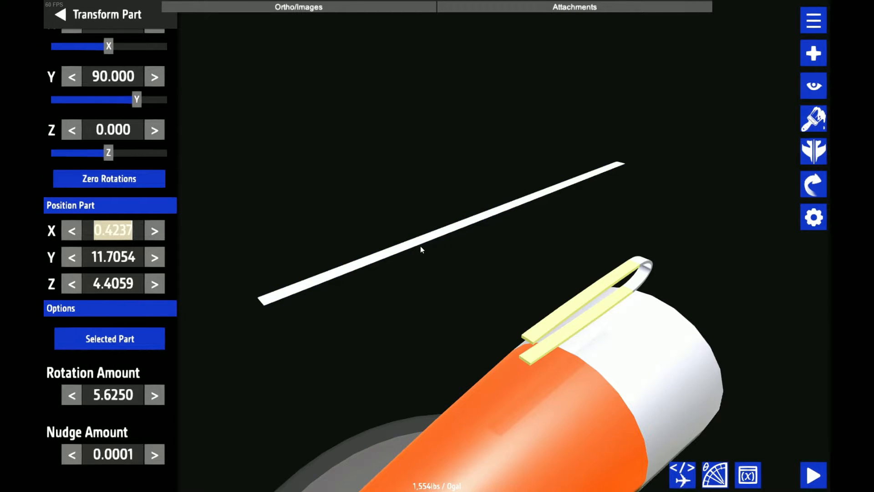
left_click(390, 253)
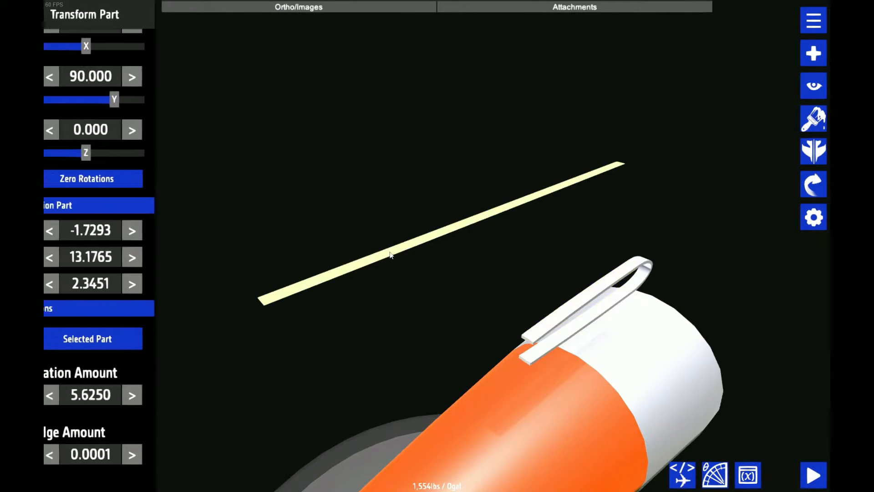
left_click(133, 227)
key("ctrl+v")
key("Return")
Set the width of both end sections of the thin plate to 4
left_click_drag(300, 201, 727, 238)
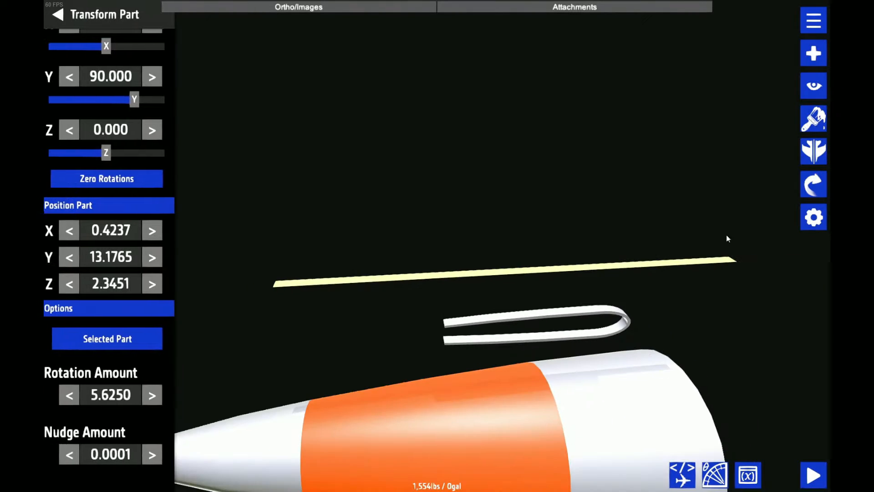
left_click(814, 218)
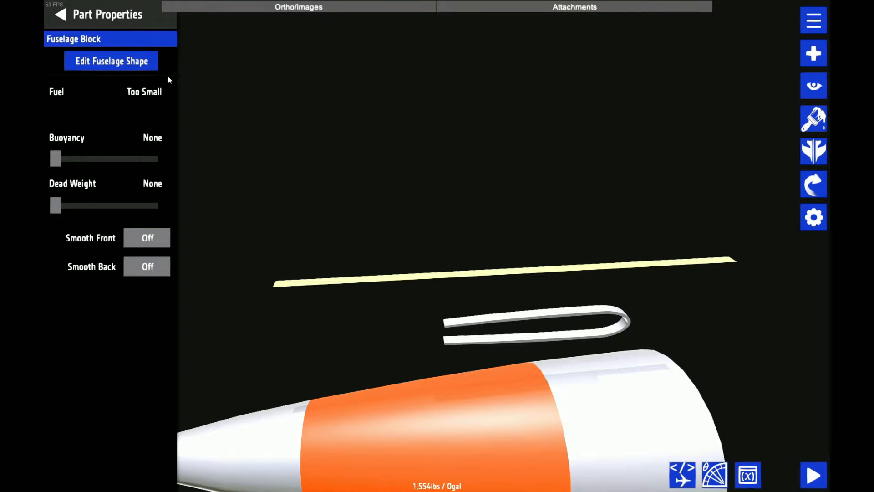
left_click(147, 64)
left_click(147, 66)
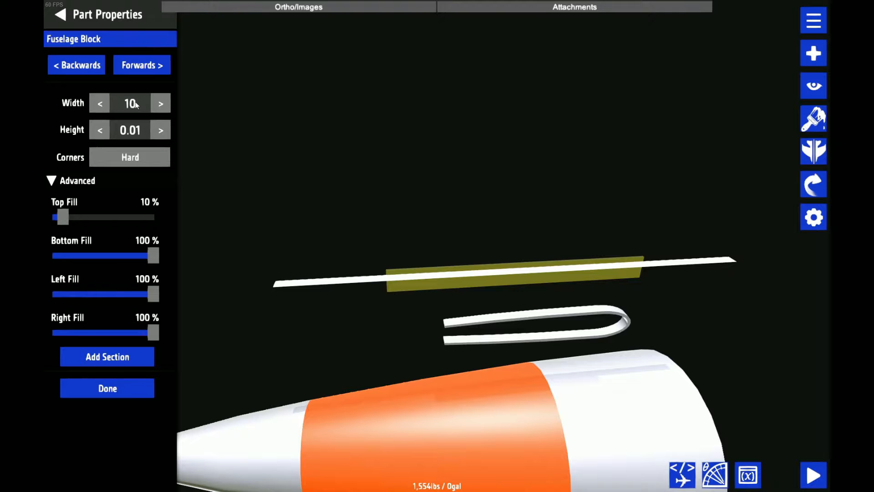
left_click(136, 105)
key("BackSpace")
key("BackSpace")
type("4")
left_click(91, 67)
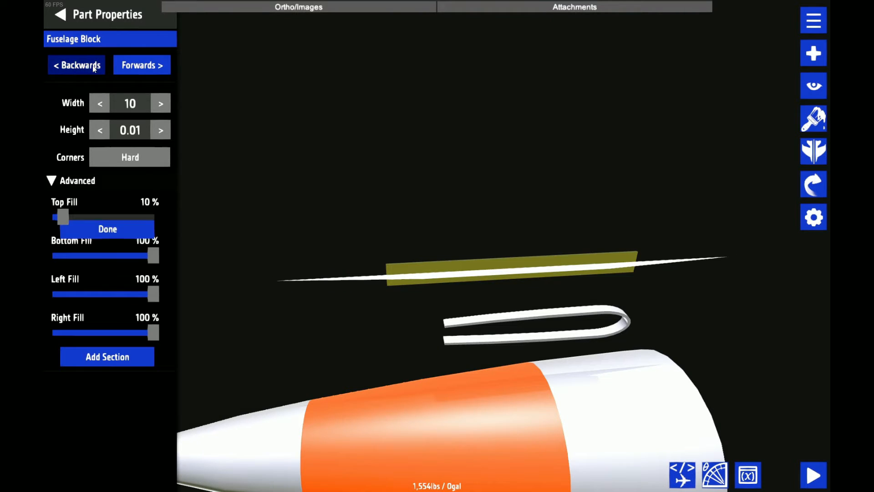
left_click(134, 107)
type("4")
Set the plate's Left Fill to 50% on both end sections and save the aircraft as SWL-120 Tail
left_click_drag(385, 142, 198, 250)
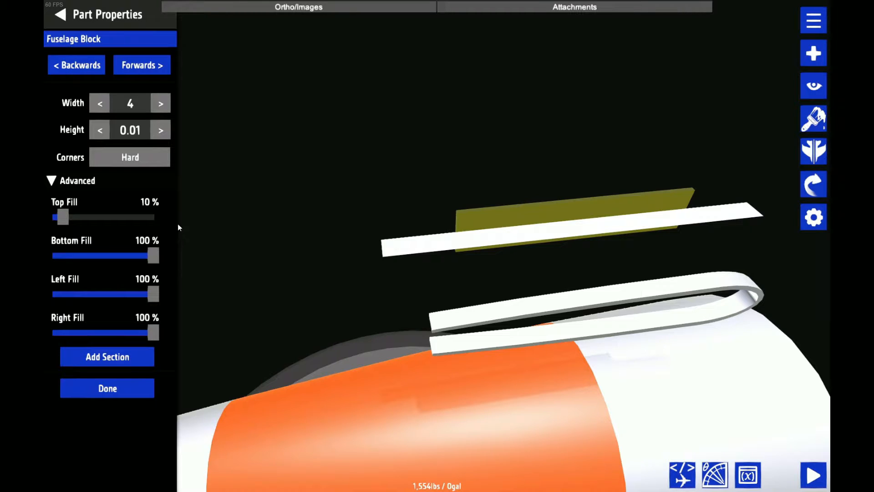
left_click_drag(150, 299, 100, 301)
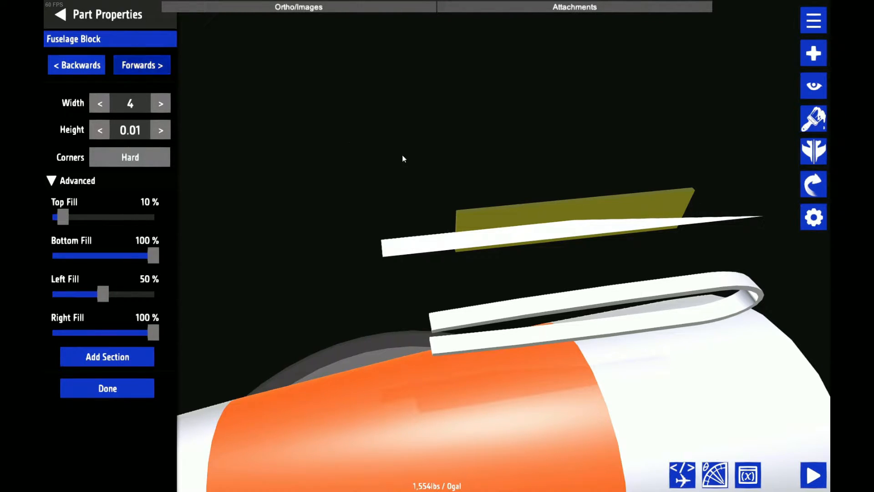
left_click(471, 235)
key("ctrl+s")
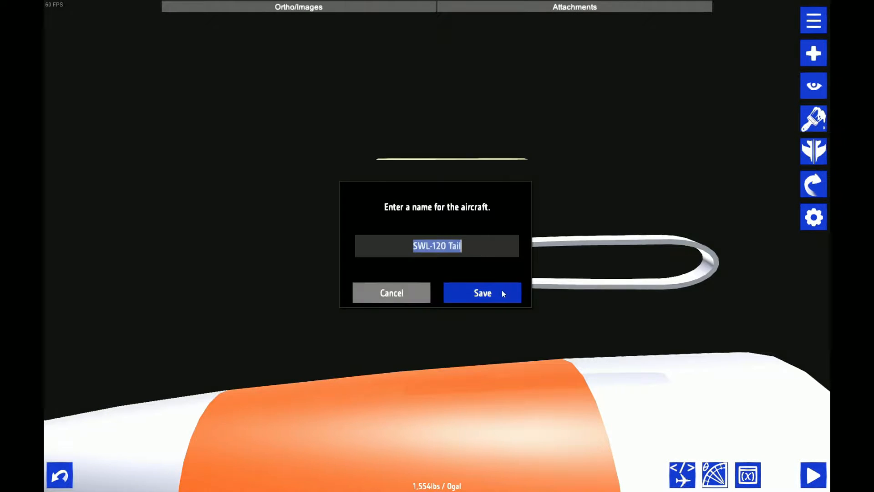
left_click(503, 292)
Lower the thin plate to Y 12.0884, close to the upper strip's surface, with the nudge amount raised to 0.0016
left_click_drag(621, 202, 656, 212)
left_click(813, 184)
scroll(698, 143, "down", 4)
left_click_drag(699, 143, 752, 159)
left_click(813, 184)
left_click(780, 118)
scroll(713, 132, "up", 5)
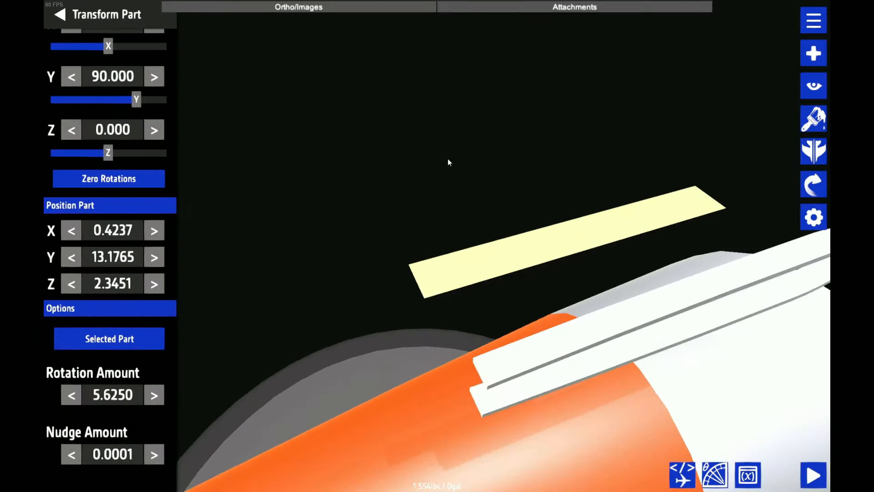
left_click_drag(447, 159, 426, 84)
left_click(114, 257)
type("13.1434")
key("Return")
key("Down")
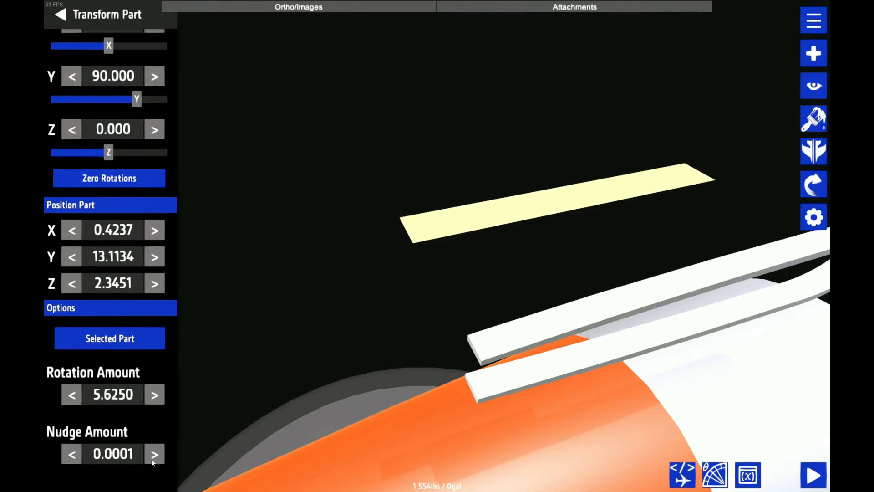
left_click(153, 456)
left_click(154, 456)
left_click_drag(410, 360, 536, 296)
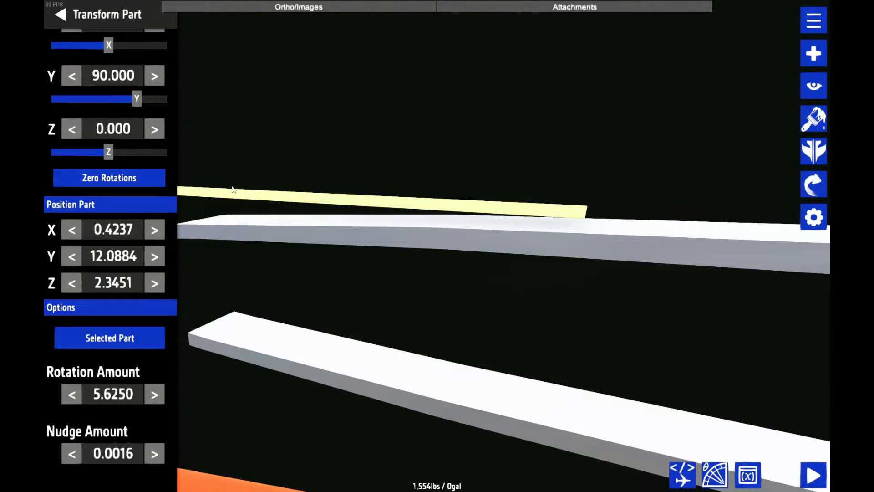
scroll(553, 213, "up", 4)
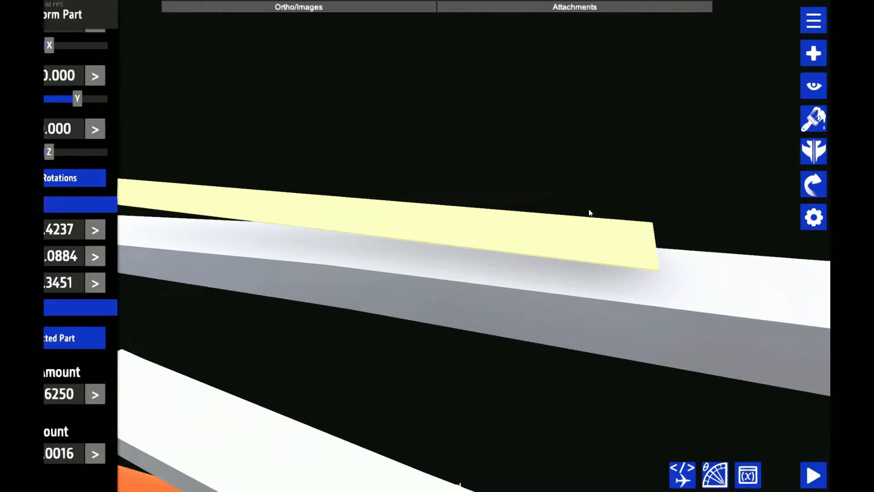
Close the part transform settings and save the aircraft as SWL-120 Tail
left_click_drag(651, 232, 538, 223)
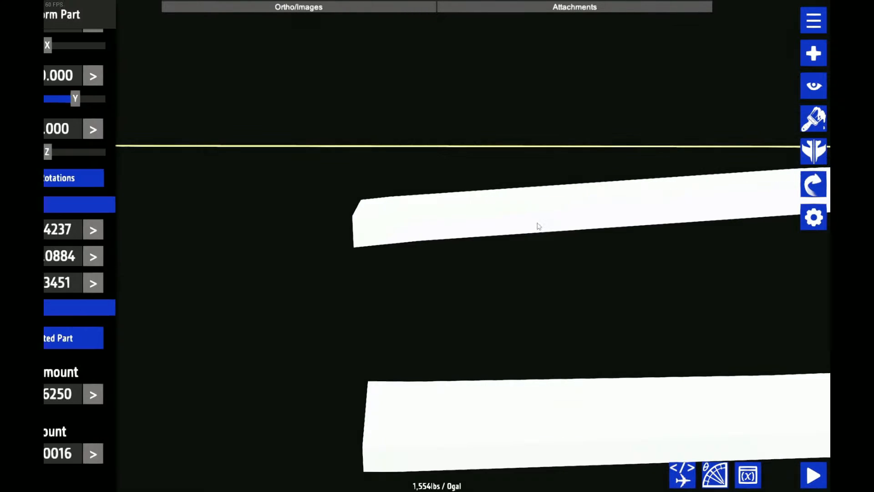
scroll(414, 211, "up", 2)
left_click_drag(414, 211, 363, 181)
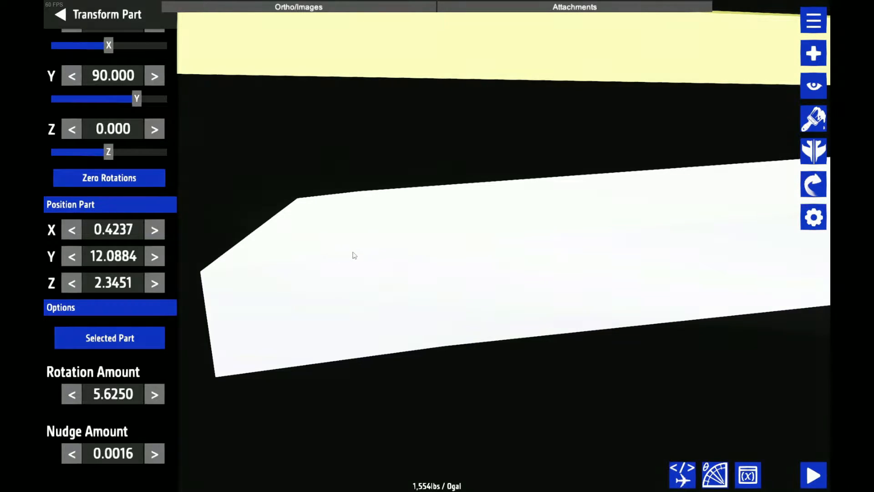
scroll(366, 195, "down", 5)
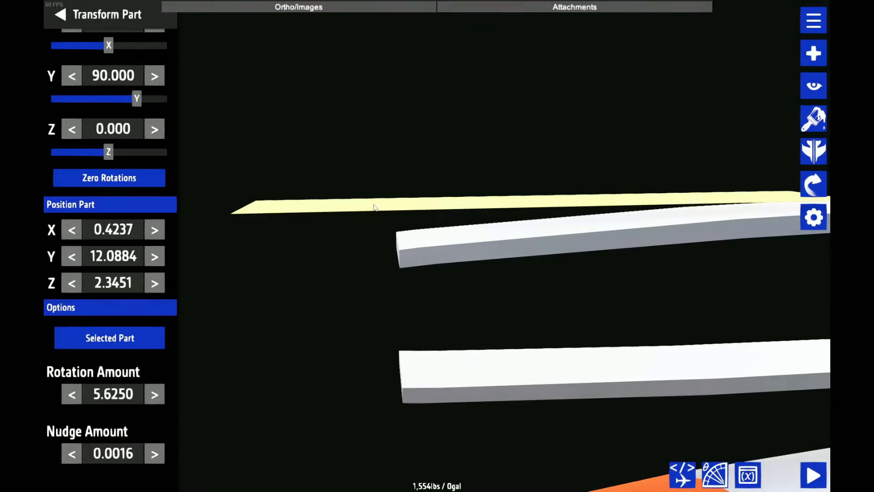
left_click(145, 3)
key("ctrl+s")
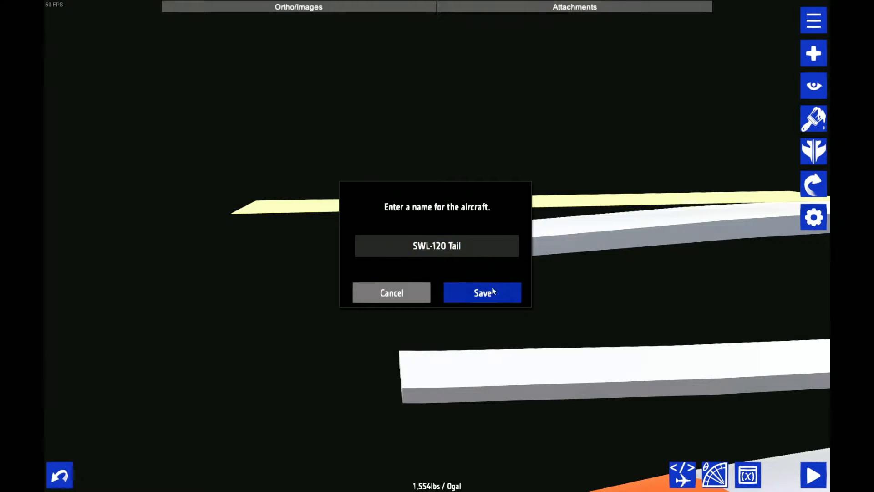
left_click(440, 292)
Select the two-strip piece and examine the open end of its upper strip against the thin plate above it
scroll(472, 258, "up", 2)
left_click(404, 263)
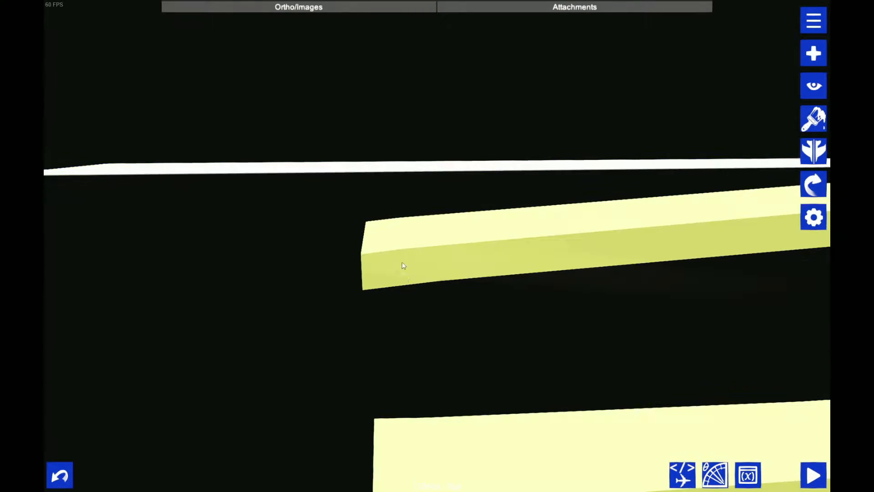
scroll(403, 345, "up", 2)
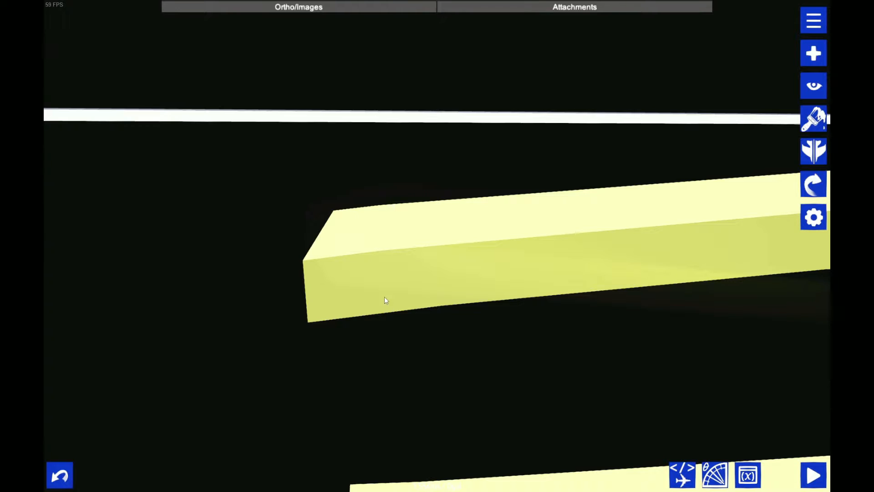
scroll(373, 266, "up", 2)
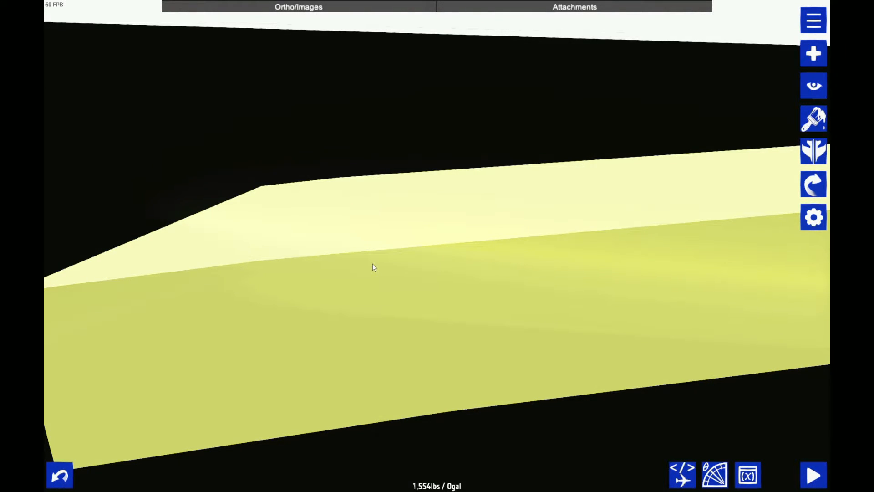
scroll(306, 278, "down", 5)
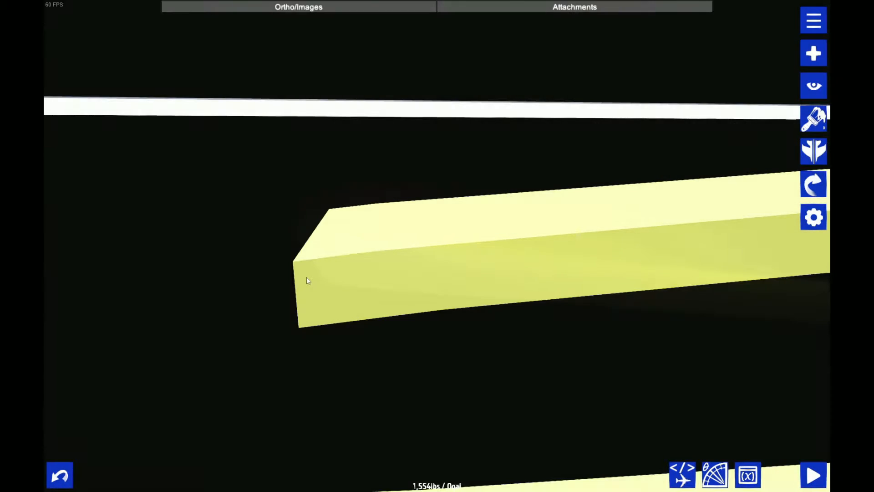
left_click_drag(315, 279, 462, 262)
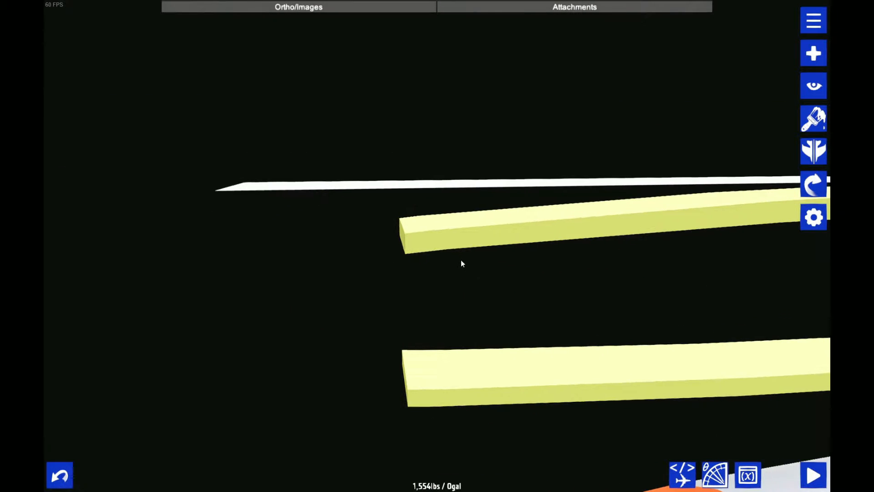
scroll(428, 253, "up", 5)
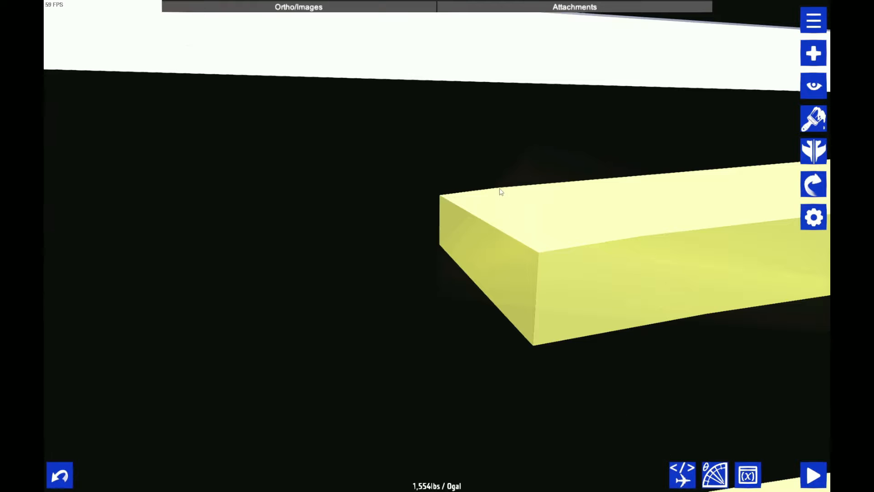
scroll(384, 246, "down", 5)
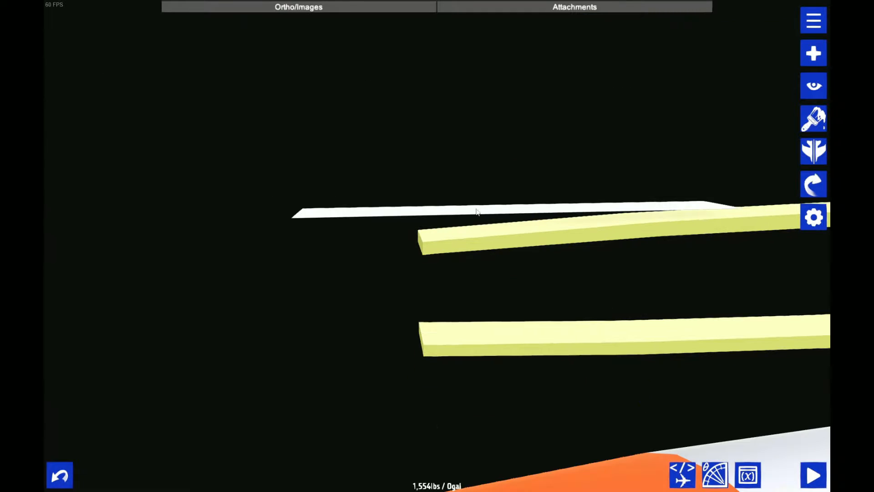
Move the thin plate against the open end of the upper strip, at Y 11.9747 and Z 0.8710, with the nudge amount at 0.0001
left_click(496, 212)
scroll(451, 250, "up", 3)
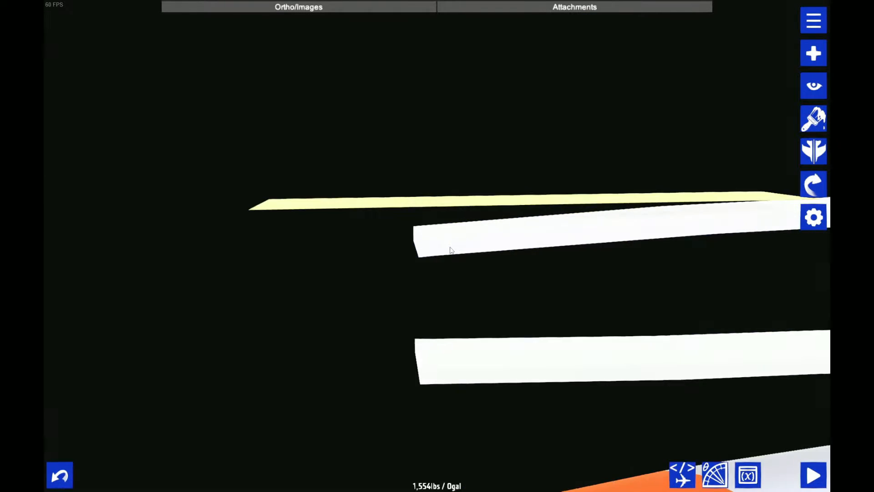
scroll(695, 183, "down", 2)
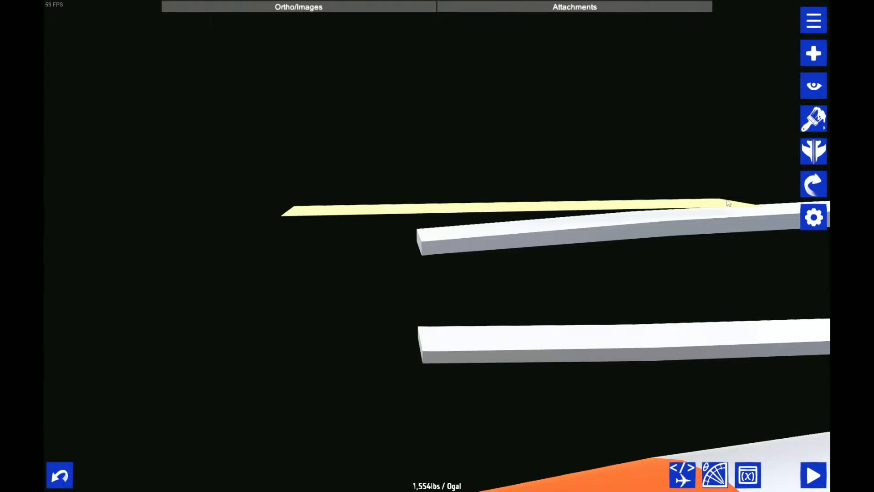
scroll(410, 223, "up", 4)
scroll(381, 197, "down", 3)
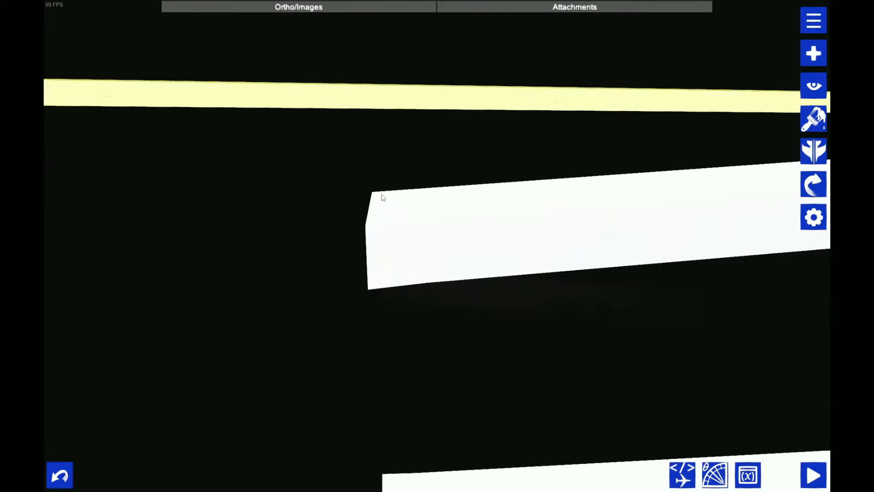
left_click_drag(343, 297, 275, 255)
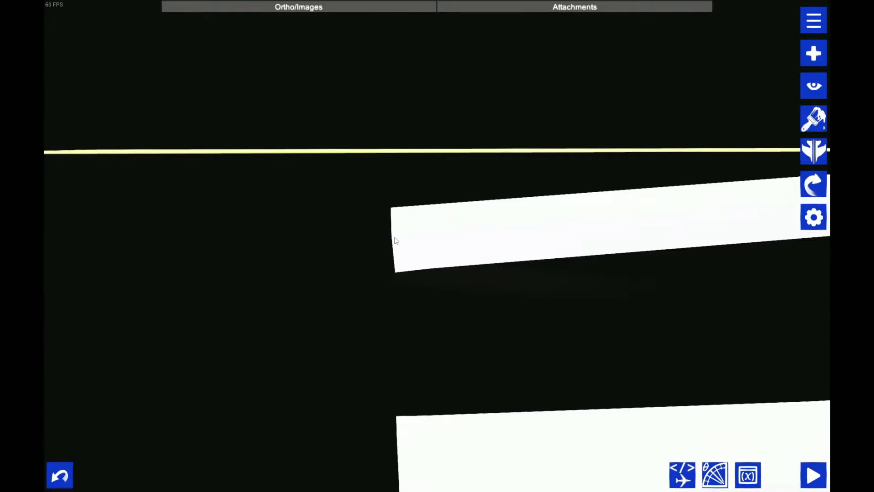
key("ctrl+z")
scroll(336, 302, "up", 5)
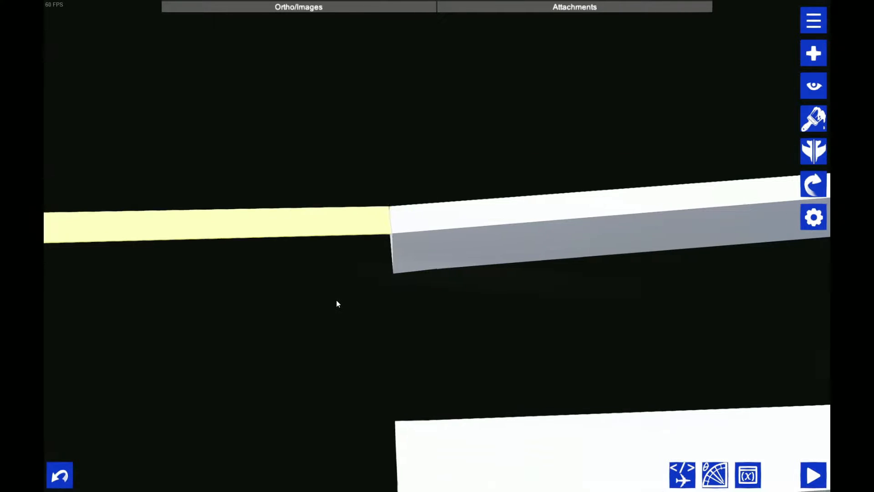
Inspect the joint between the thin plate and the upper strip up close and in the reset view of the whole outline
left_click_drag(381, 138, 382, 262)
scroll(428, 165, "down", 4)
scroll(438, 176, "up", 4)
scroll(382, 262, "down", 5)
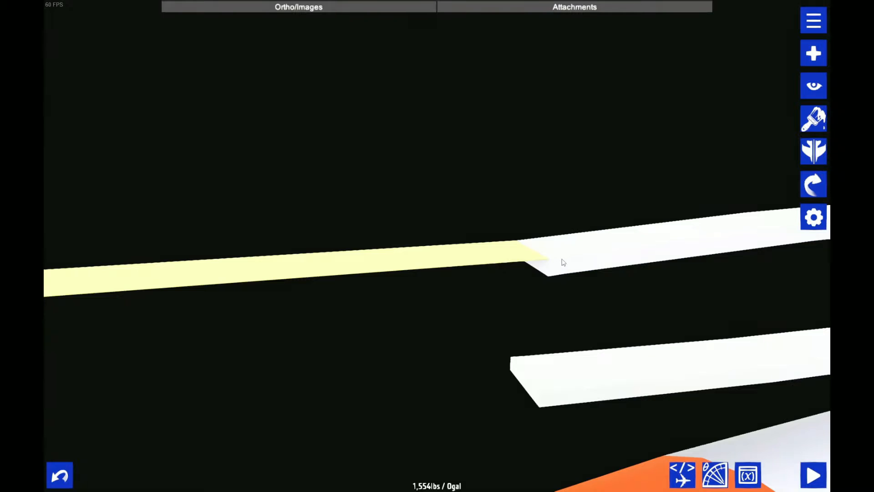
scroll(562, 259, "up", 2)
scroll(552, 260, "down", 1)
scroll(542, 262, "up", 2)
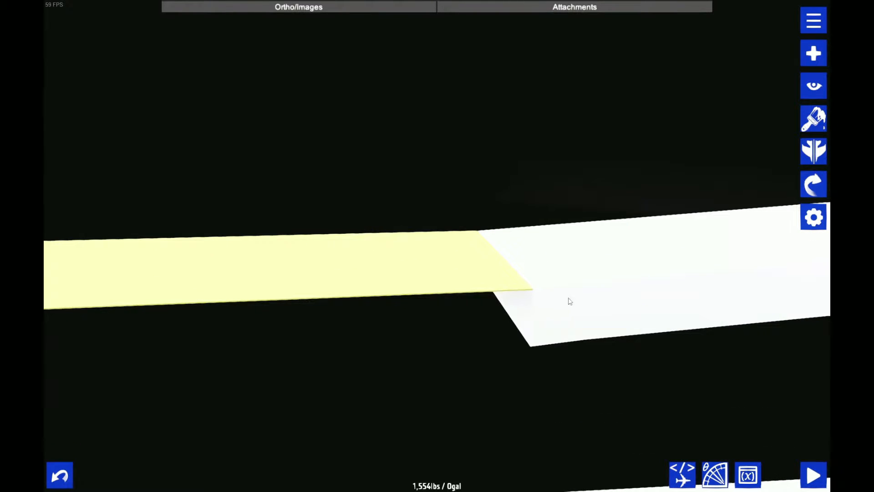
scroll(560, 263, "down", 2)
scroll(505, 245, "up", 3)
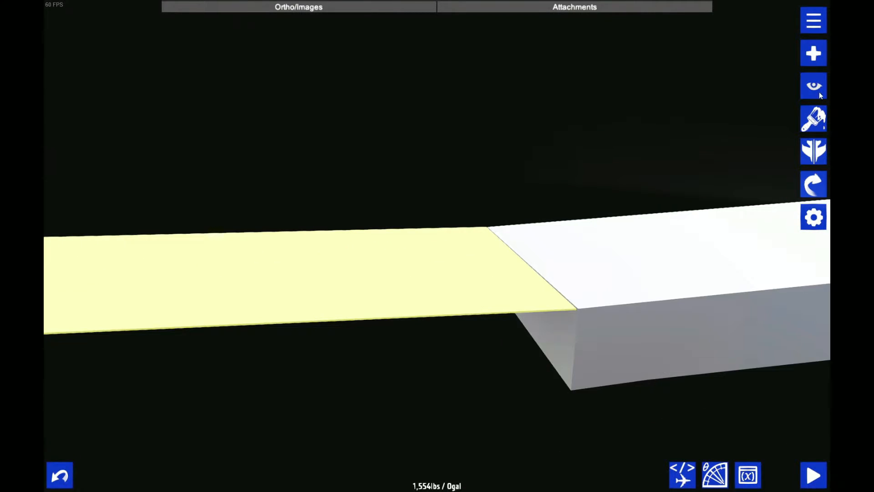
left_click(813, 86)
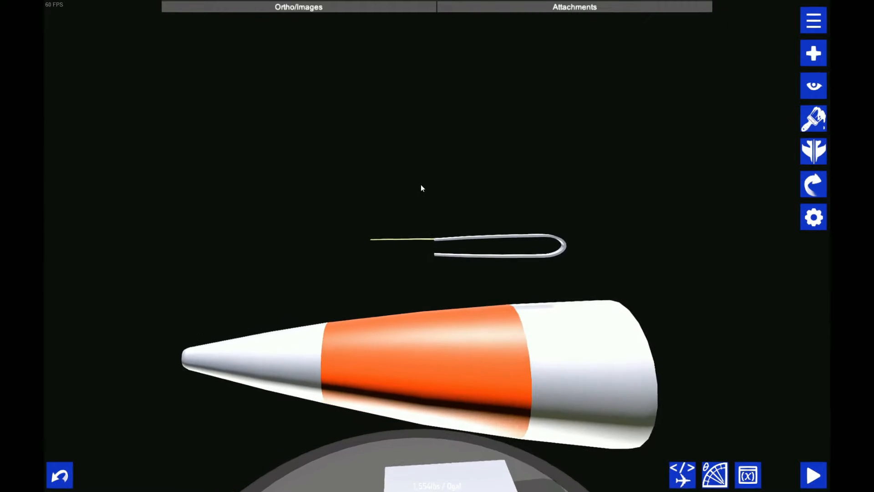
scroll(449, 256, "up", 3)
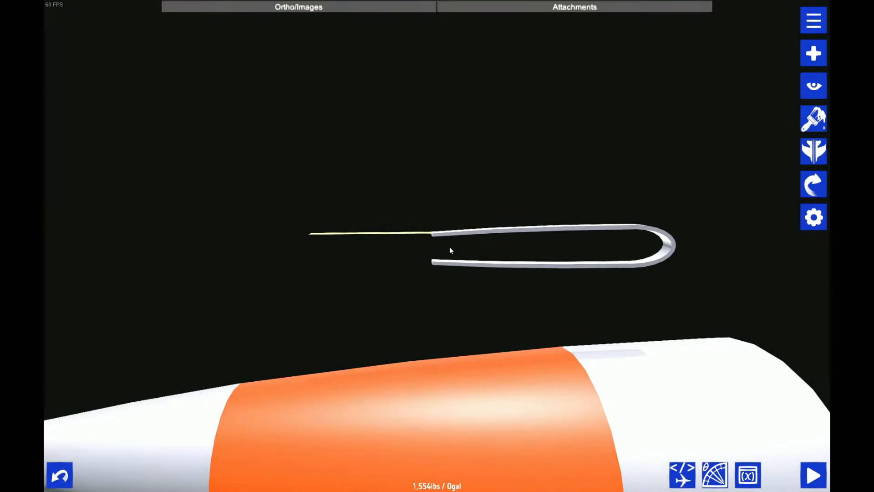
scroll(447, 244, "up", 3)
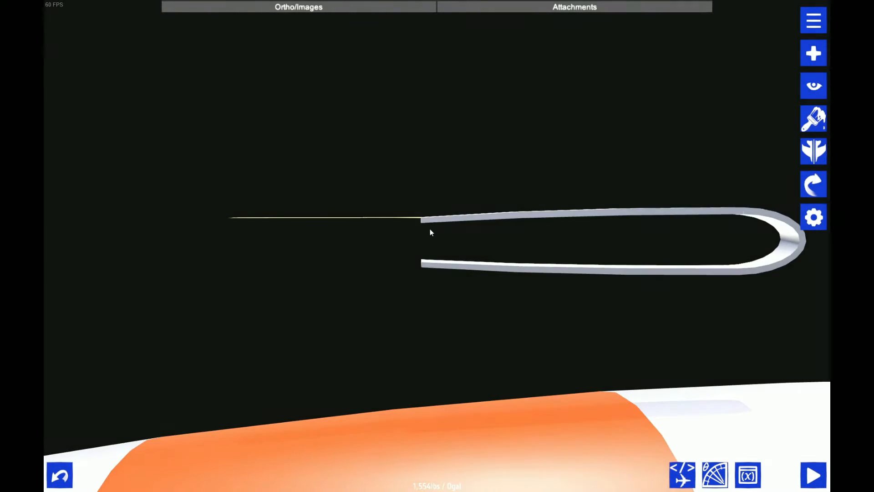
scroll(431, 232, "down", 1)
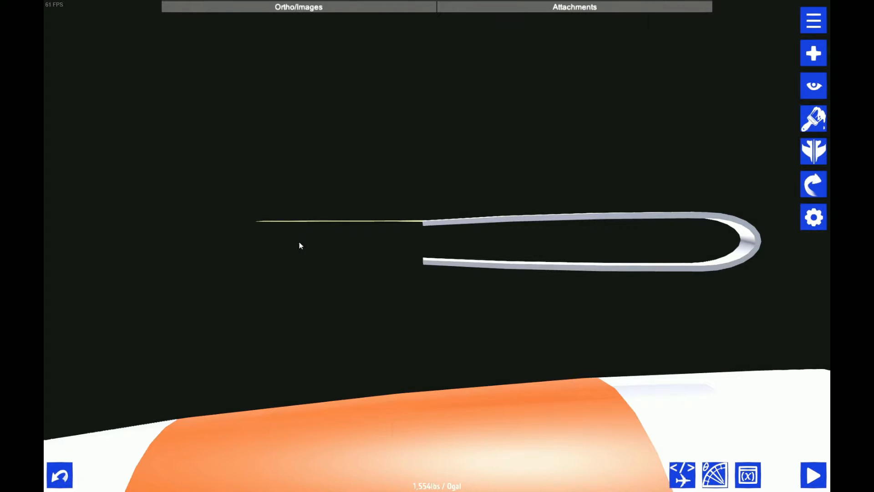
Try tilting the thin plate to a Z rotation of -5.625 degrees and check how it meets the upper strip
left_click(814, 183)
left_click_drag(530, 111, 548, 132)
scroll(527, 187, "up", 3)
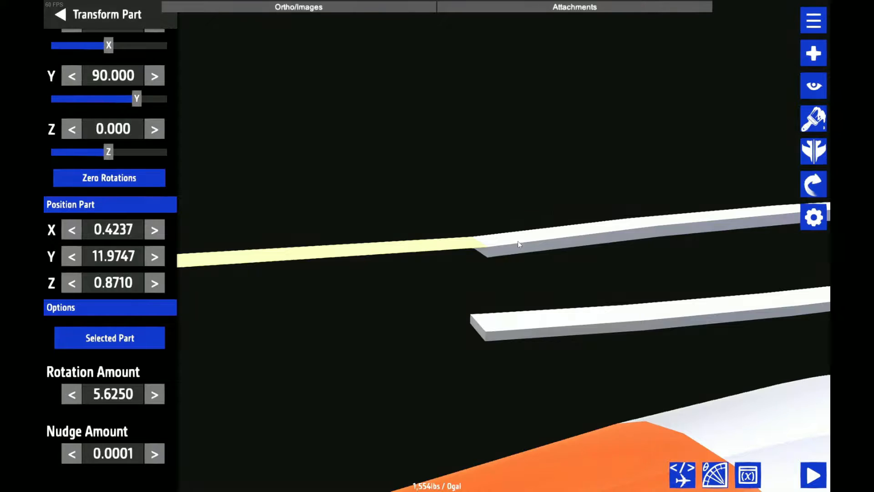
left_click_drag(517, 241, 443, 231)
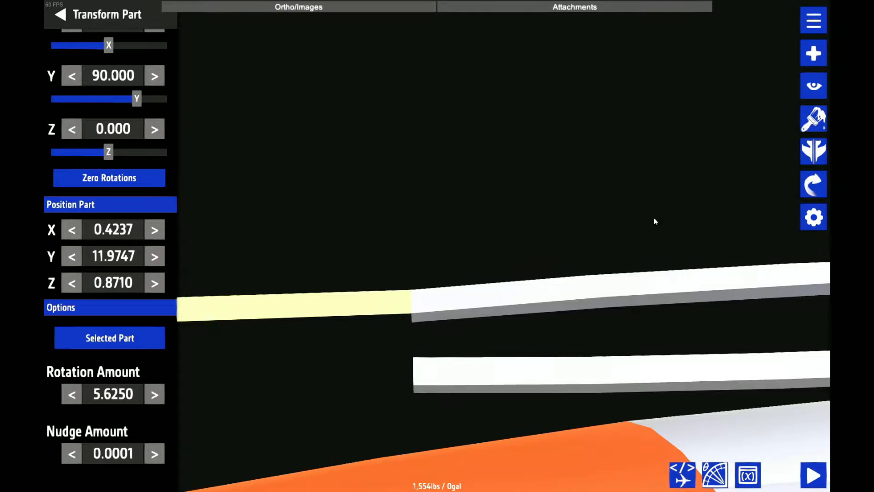
scroll(141, 376, "down", 1)
scroll(167, 311, "down", 3)
scroll(207, 262, "up", 2)
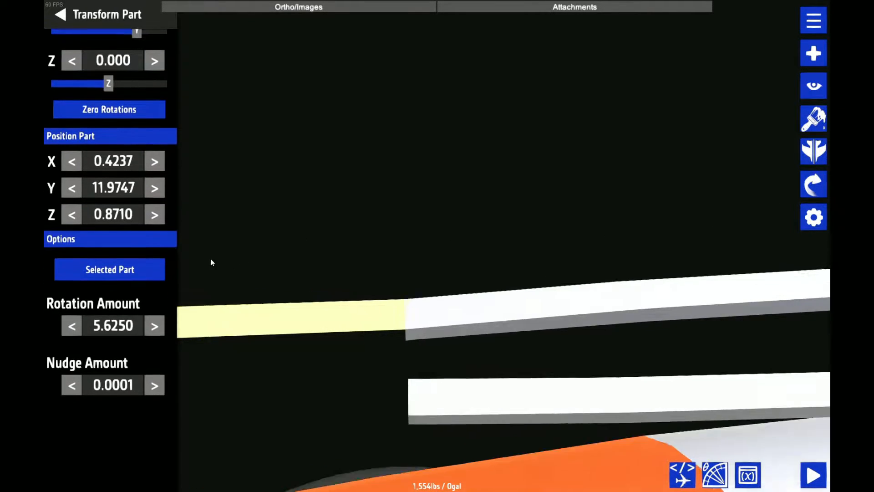
left_click_drag(211, 258, 452, 122)
scroll(438, 116, "down", 3)
scroll(439, 115, "up", 3)
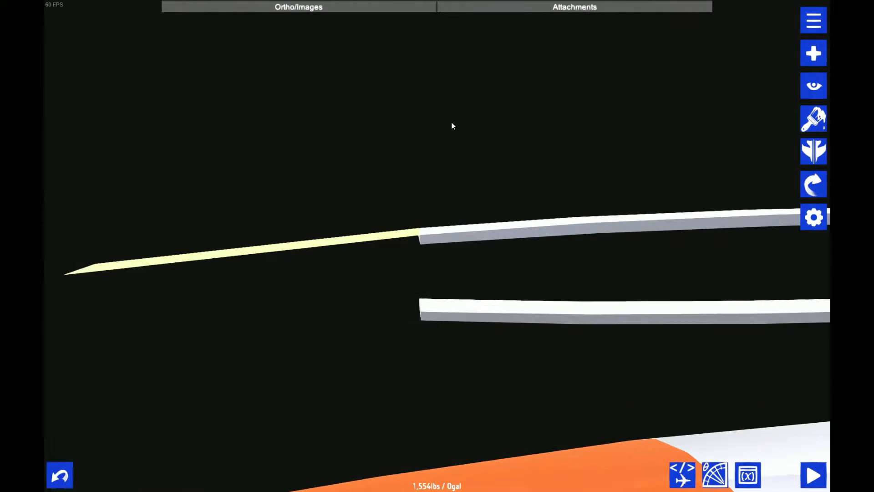
scroll(393, 189, "up", 5)
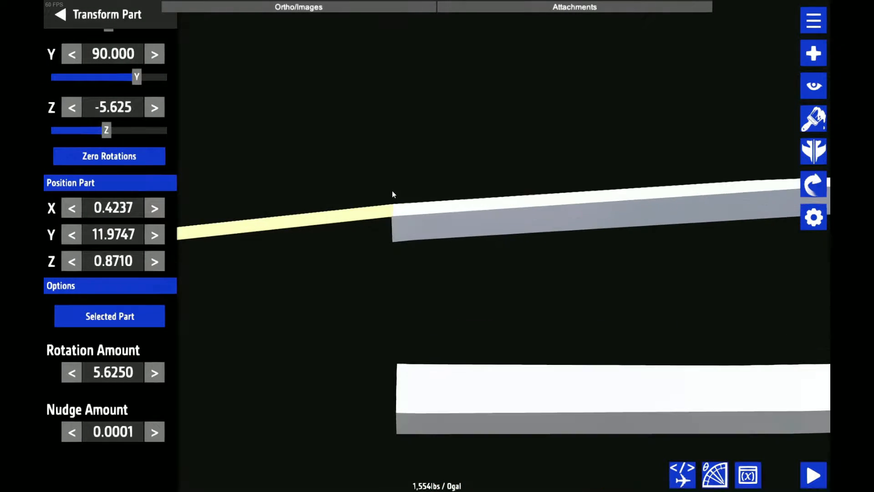
scroll(423, 321, "down", 5)
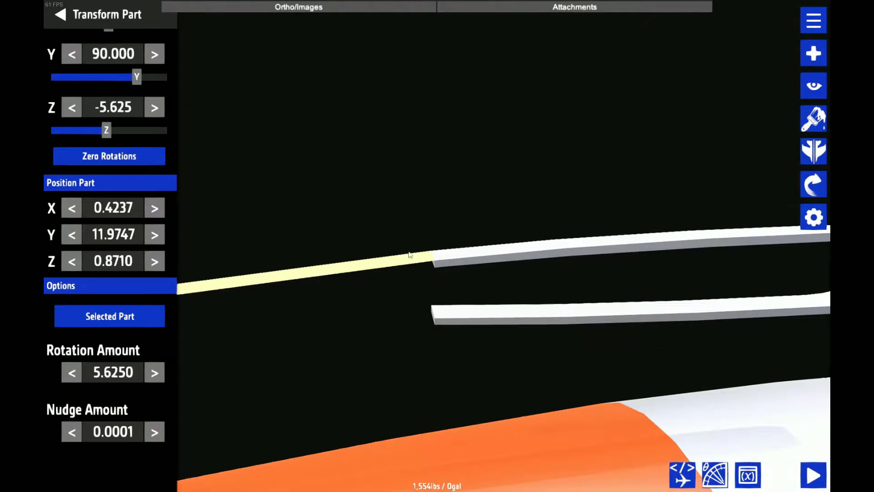
Try tilting the thin plate to a Z rotation of 16.875 degrees and return it to 0
left_click(159, 115)
left_click(155, 107)
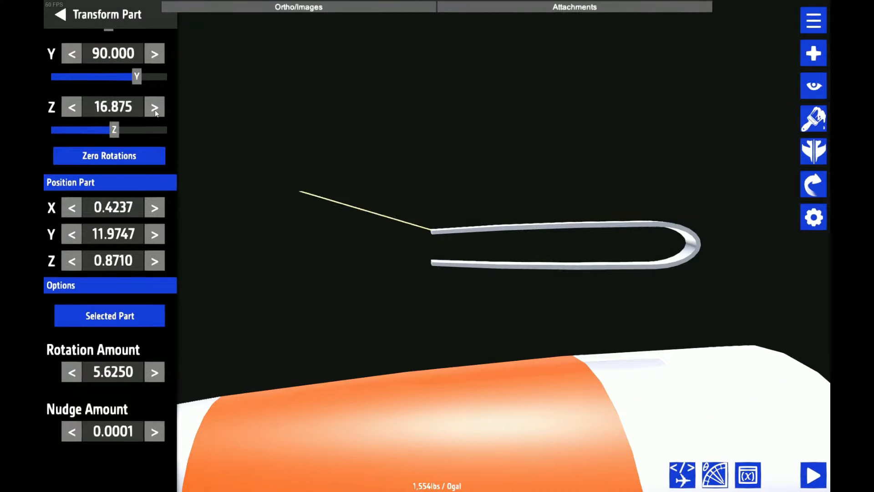
left_click(155, 108)
left_click(72, 107)
left_click(73, 108)
left_click(73, 108)
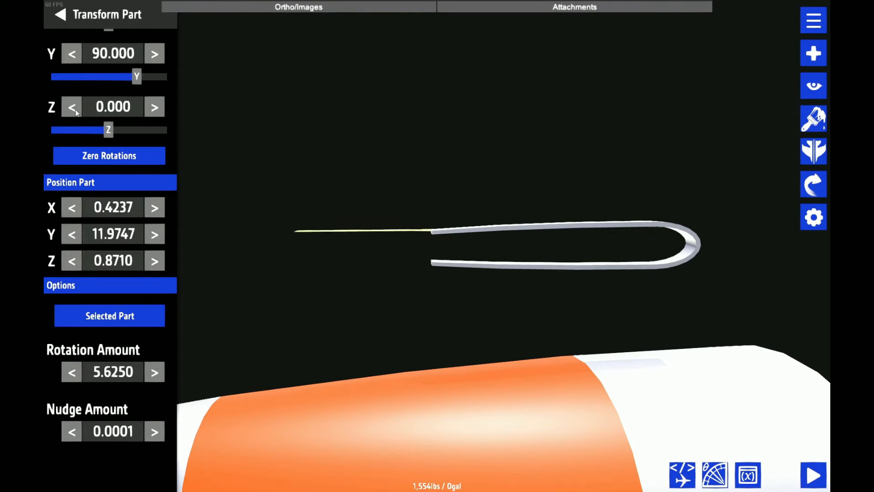
Save the aircraft with the thin plate attached behind the upper strip
key("ctrl+s")
left_click(458, 291)
left_click(504, 291)
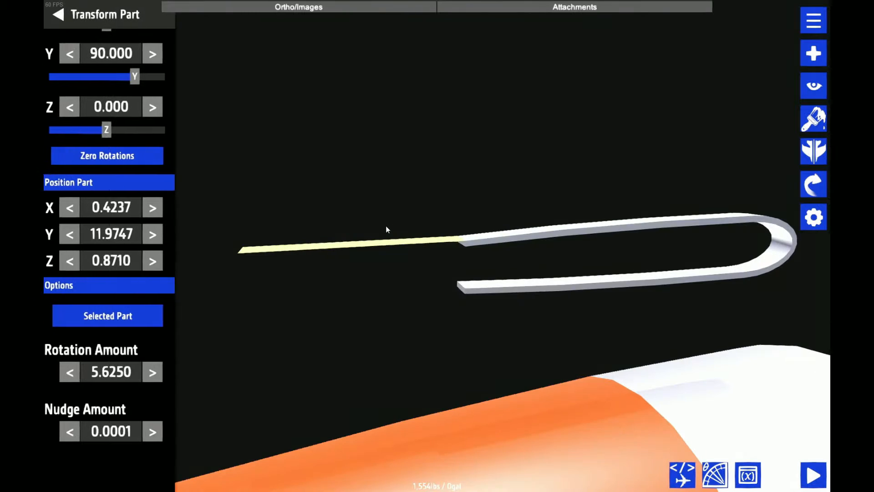
Duplicate the thin plate and place the copy at the lower strip's open end, at X 0.4237, Y 11.4619 and Z 0.8710, with nudge amount 0.0016
left_click_drag(403, 244, 338, 115)
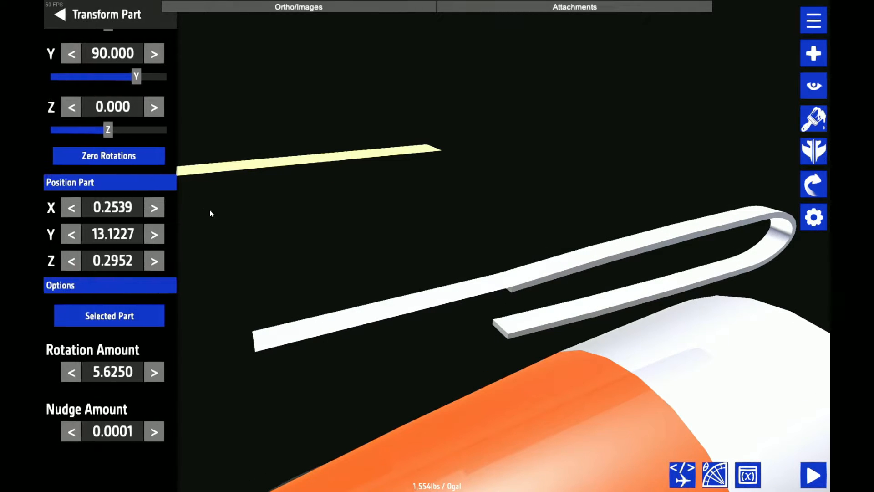
left_click(510, 327)
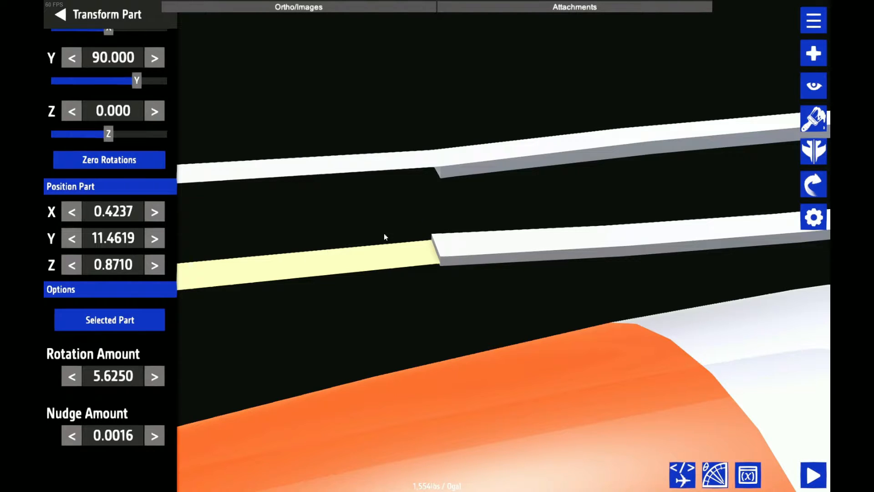
left_click(369, 172)
left_click(395, 263)
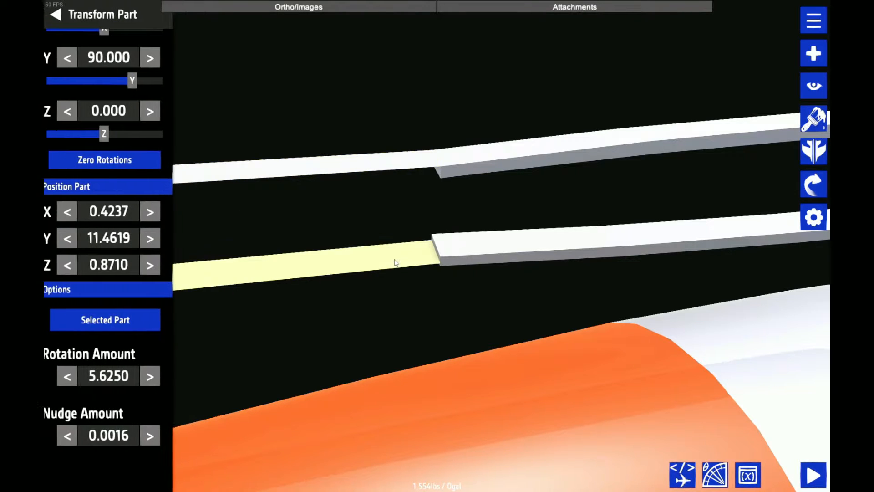
Set the nudge amount to 0.2693 and reposition the lower thin plate at Y 11.4361, mirroring the upper plate's height offset
left_click(405, 168)
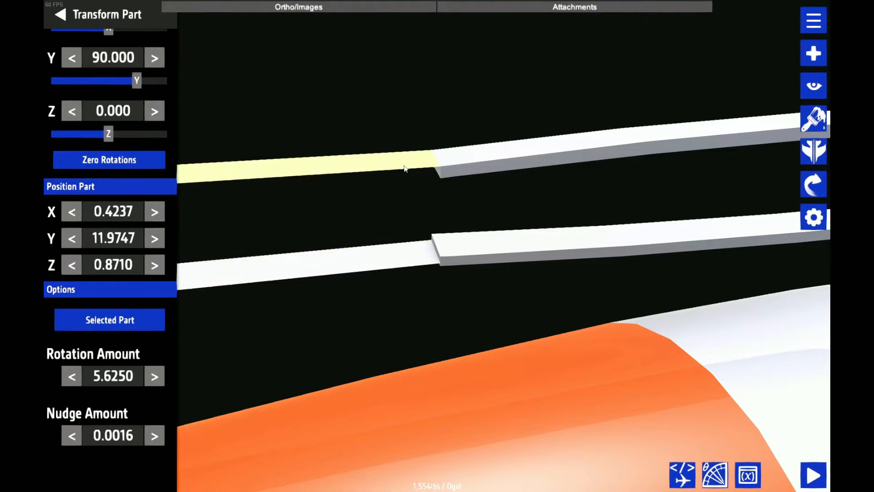
left_click(457, 163)
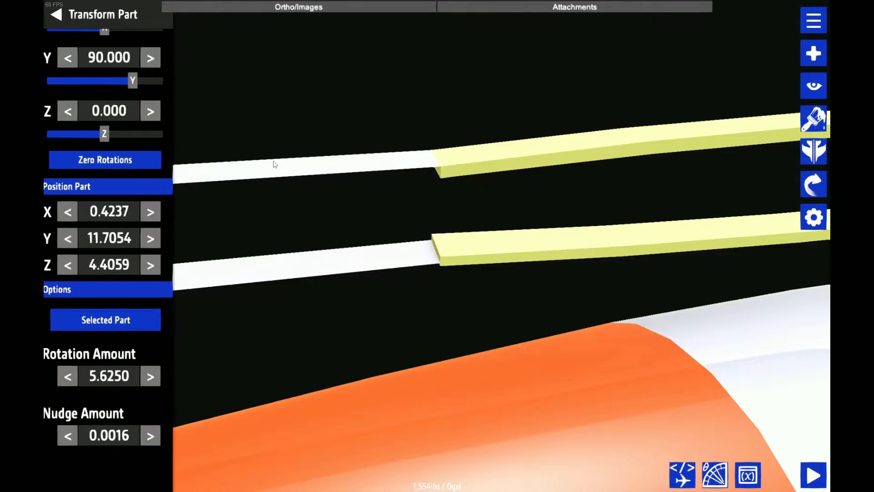
left_click(273, 165)
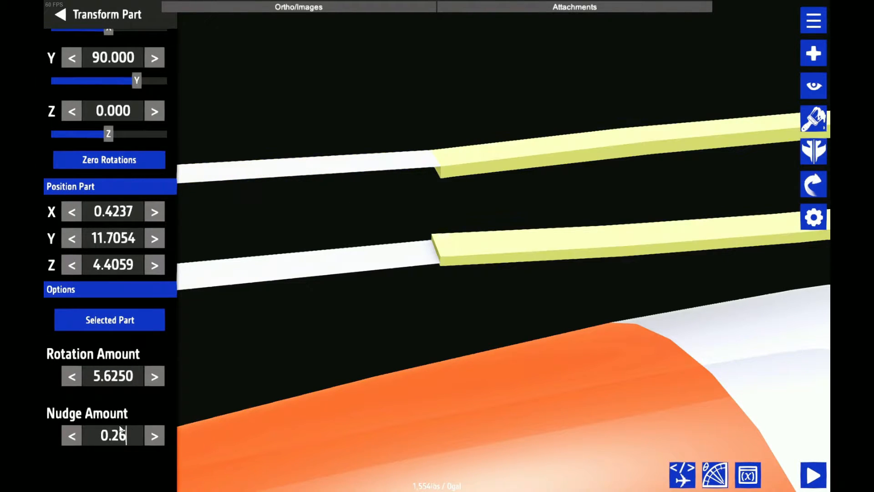
type("93")
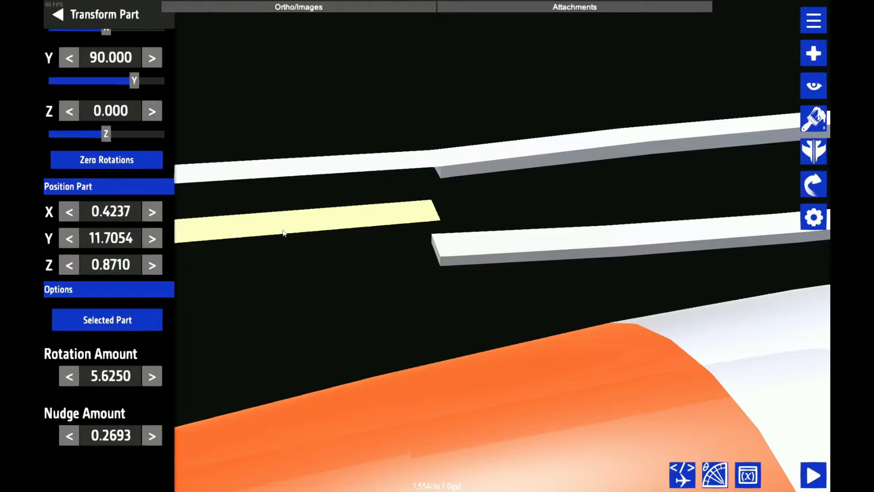
left_click_drag(287, 228, 387, 223)
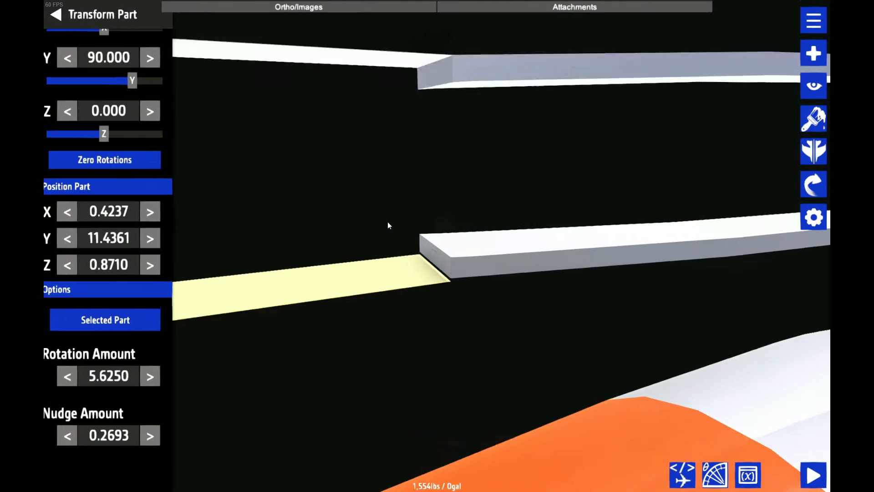
Flip the lower thin plate's thickness offset by setting its top fill to 100% at both ends and its bottom fill to 10%
scroll(99, 221, "up", 2)
scroll(98, 218, "up", 1)
left_click_drag(277, 215, 387, 198)
left_click(111, 61)
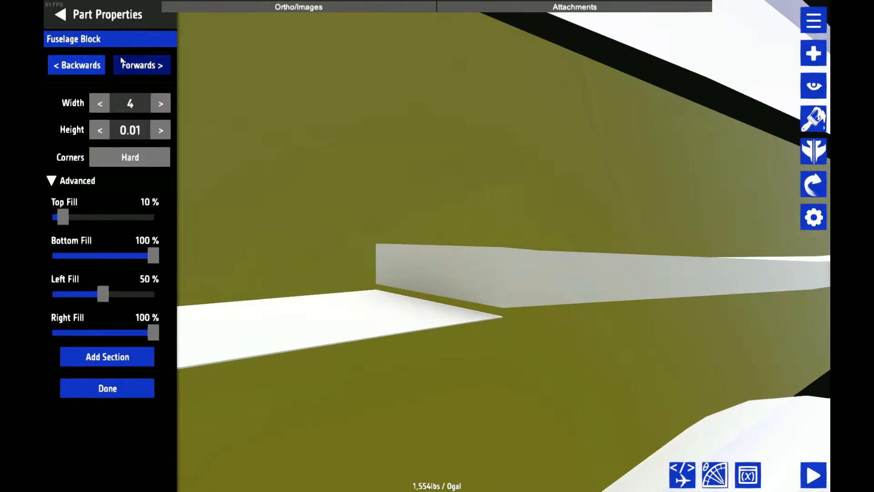
left_click_drag(68, 217, 203, 215)
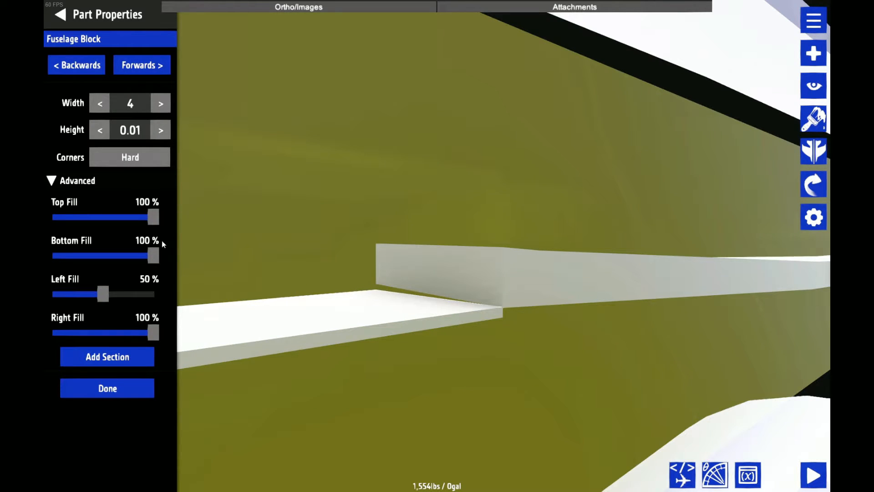
left_click(83, 69)
left_click(82, 69)
left_click_drag(82, 217, 157, 219)
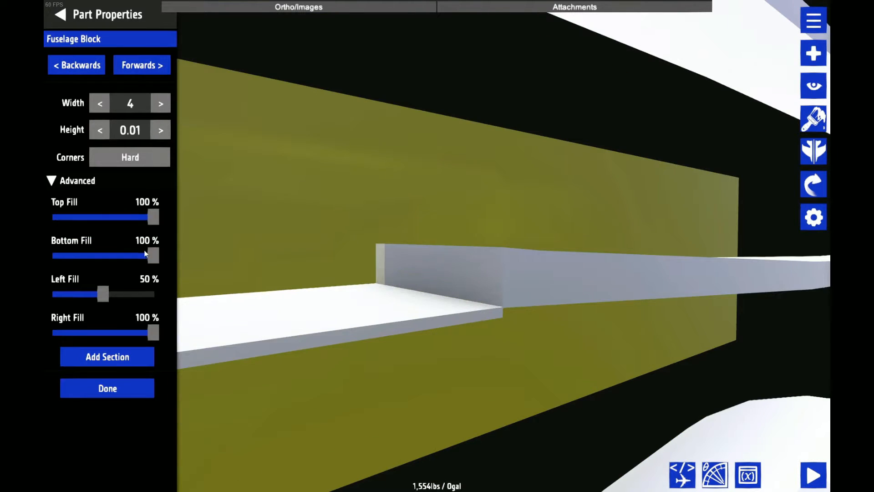
left_click_drag(147, 253, 63, 252)
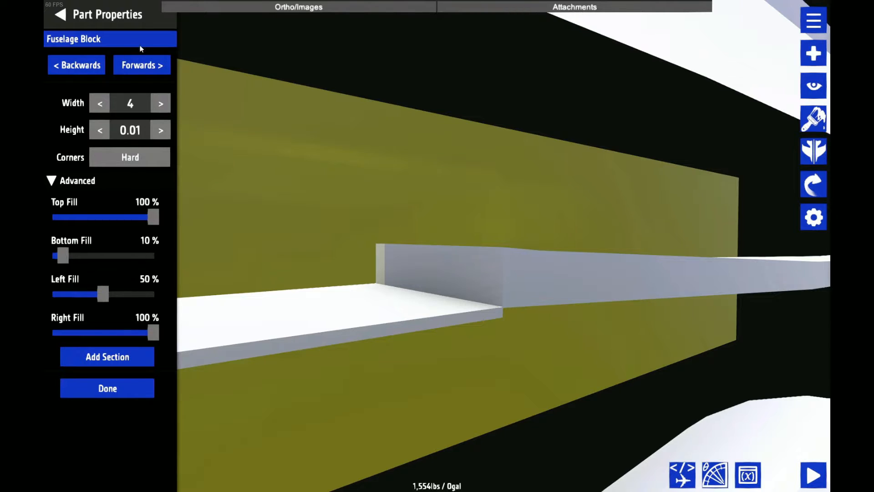
left_click(85, 5)
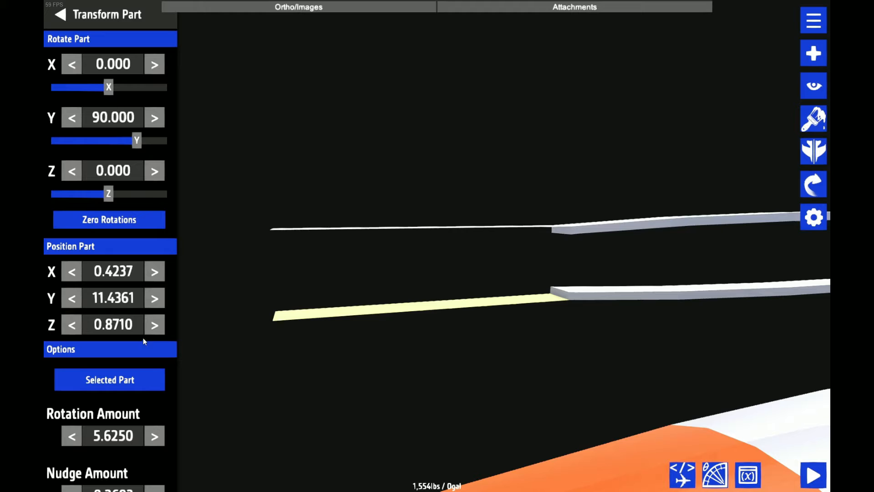
Tilt the two thin plates toward each other at their rear ends, with the upper plate at a Z rotation of -5.625 degrees
left_click(154, 117)
left_click(73, 118)
left_click(154, 171)
left_click(154, 171)
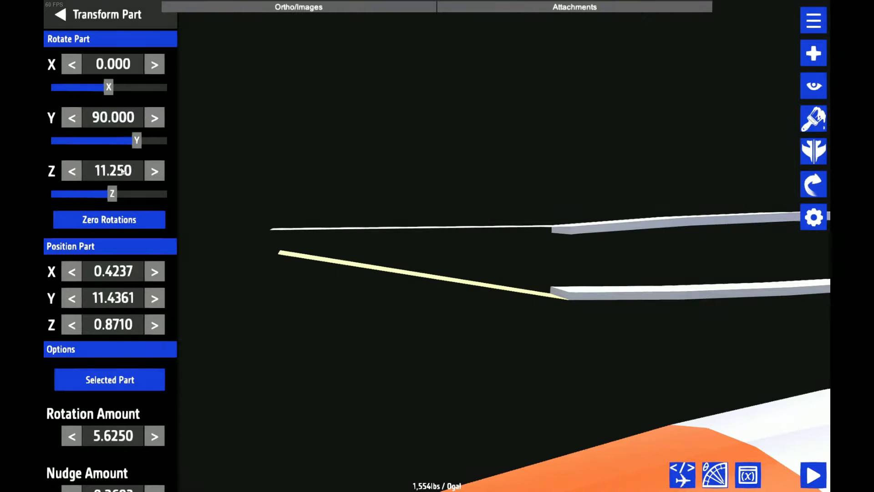
left_click(76, 171)
left_click(77, 171)
left_click(79, 171)
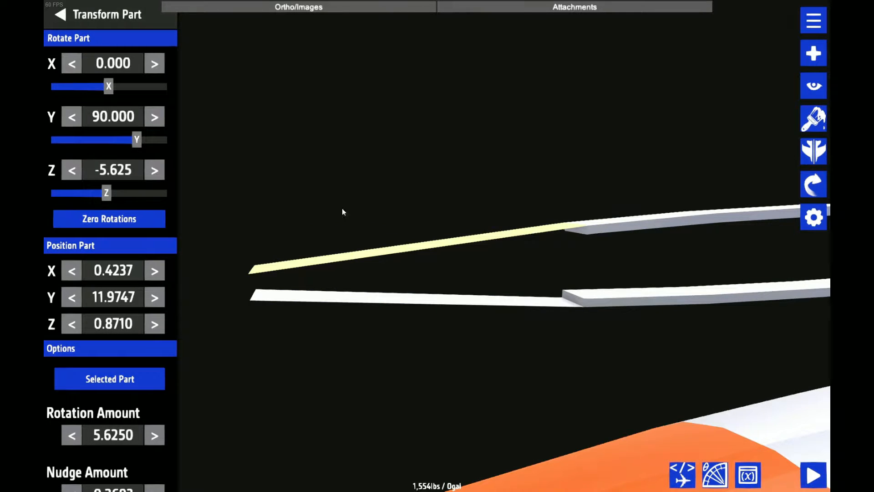
scroll(342, 213, "down", 3)
left_click(427, 230)
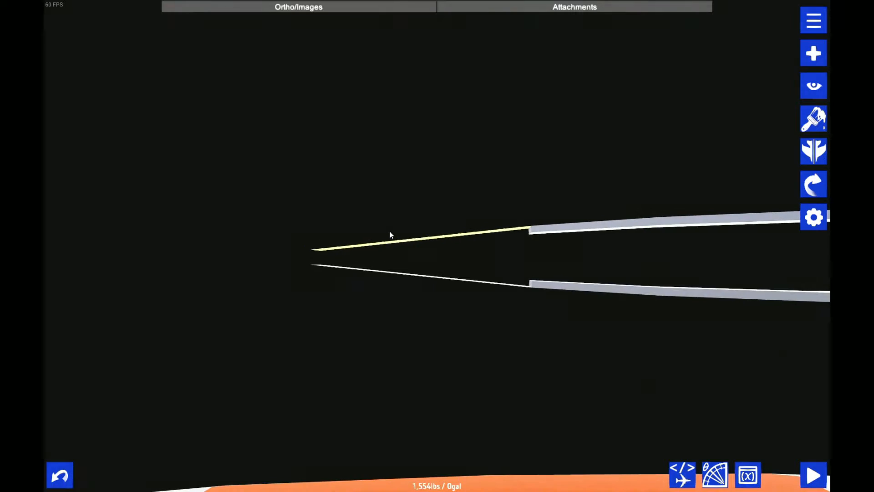
Examine the airfoil outline from several angles, especially how close the rear tips of the two thin plates come
left_click_drag(390, 232, 227, 335)
left_click(103, 10)
scroll(586, 202, "down", 5)
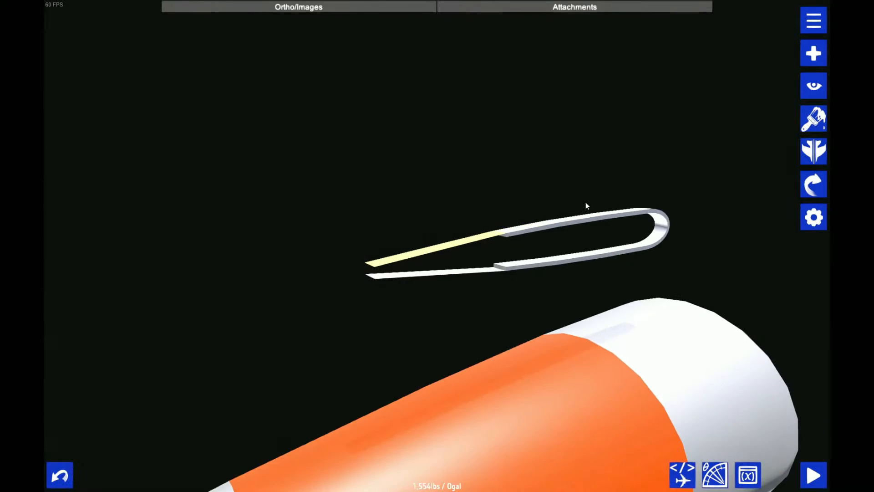
left_click_drag(586, 202, 482, 207)
scroll(564, 251, "up", 5)
scroll(567, 250, "up", 3)
left_click_drag(570, 250, 515, 247)
scroll(515, 248, "down", 3)
scroll(515, 251, "down", 3)
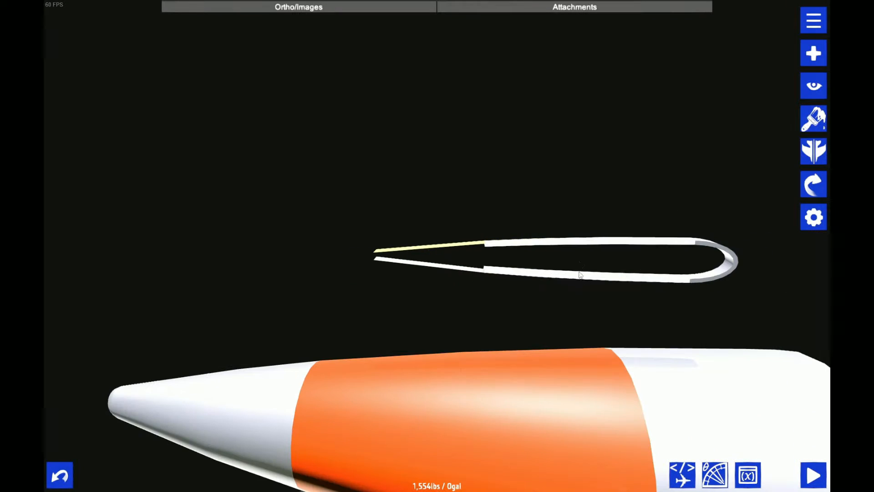
scroll(314, 220, "up", 3)
left_click_drag(313, 220, 365, 246)
Edit the fuselage shape of both thin plates, lengthening them until their rear tips meet
left_click(813, 217)
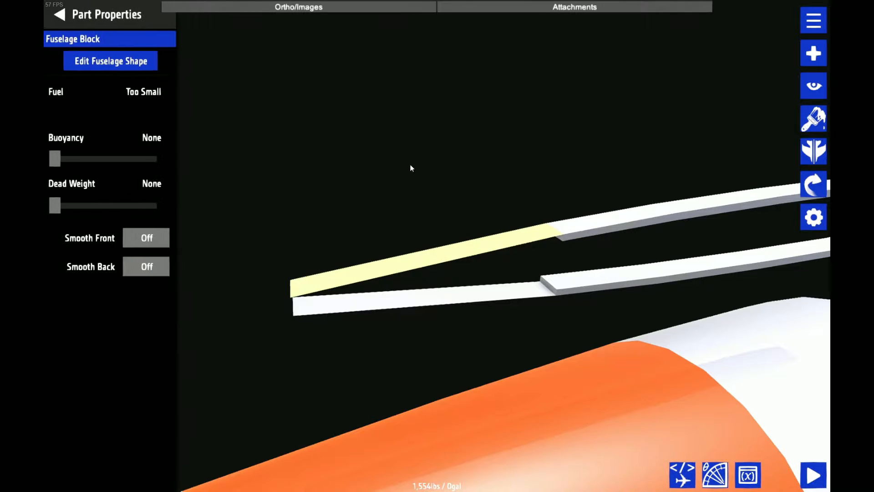
left_click(104, 14)
left_click_drag(255, 91, 323, 105)
scroll(404, 236, "up", 1)
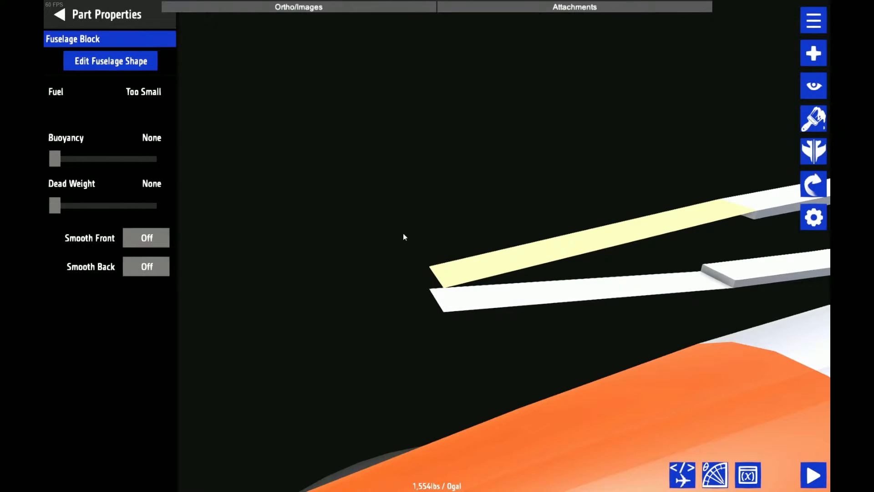
left_click(152, 61)
left_click(152, 61)
left_click(152, 62)
left_click_drag(255, 182, 424, 171)
scroll(556, 334, "down", 5)
scroll(480, 156, "up", 5)
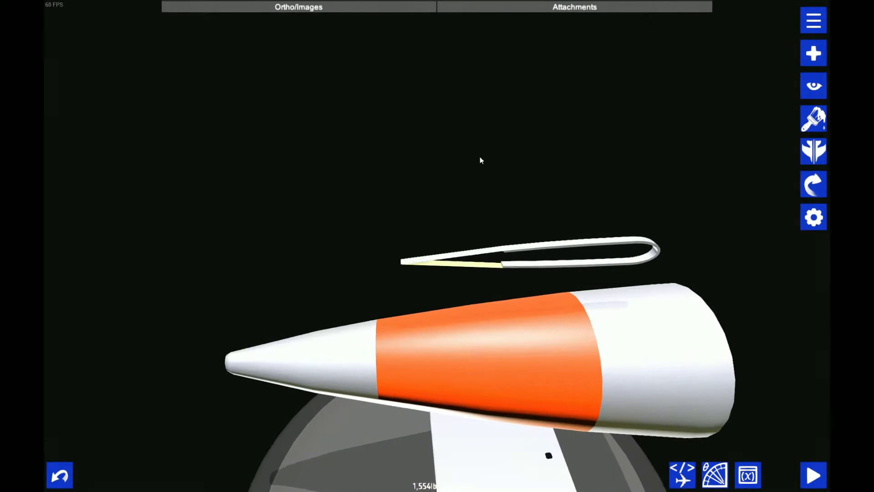
Connect the two-strip hollow piece to the half ring at the ring's central attach point
left_click(624, 294)
left_click_drag(604, 285, 449, 287)
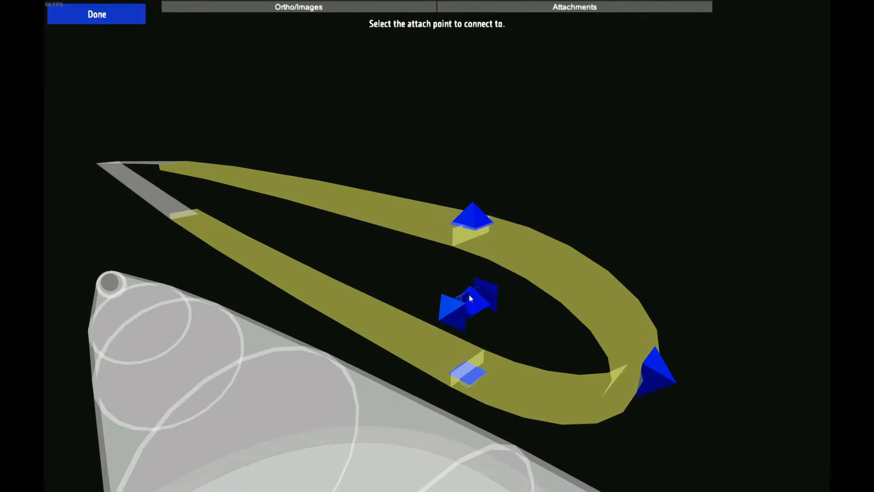
left_click(469, 294)
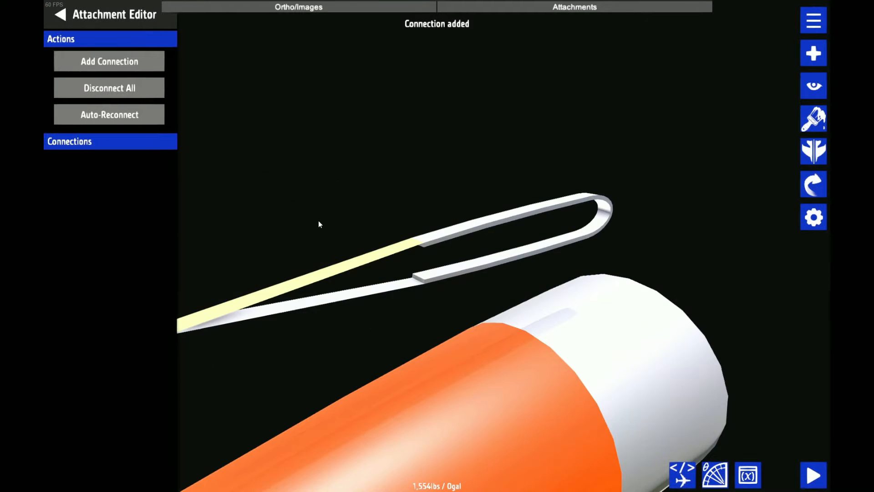
Add an attachment connection from the front end of the upper thin plate to join it to the airfoil outline
left_click(125, 68)
scroll(302, 152, "up", 1)
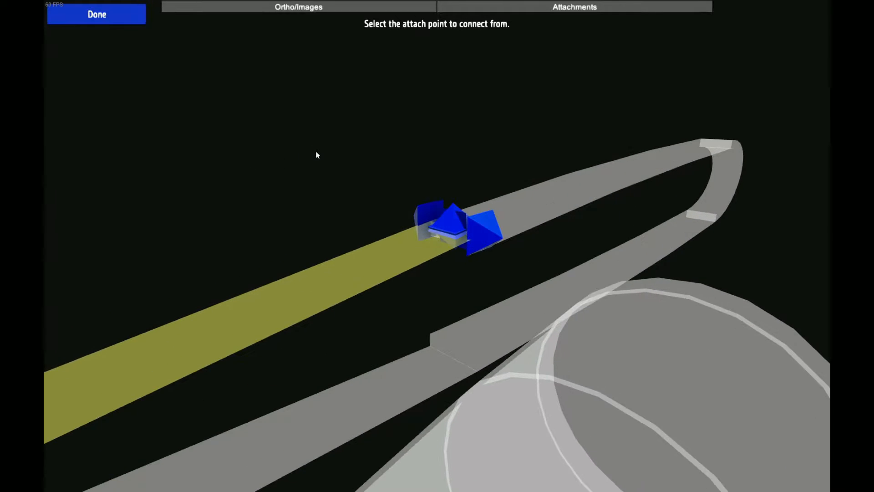
scroll(345, 146, "up", 3)
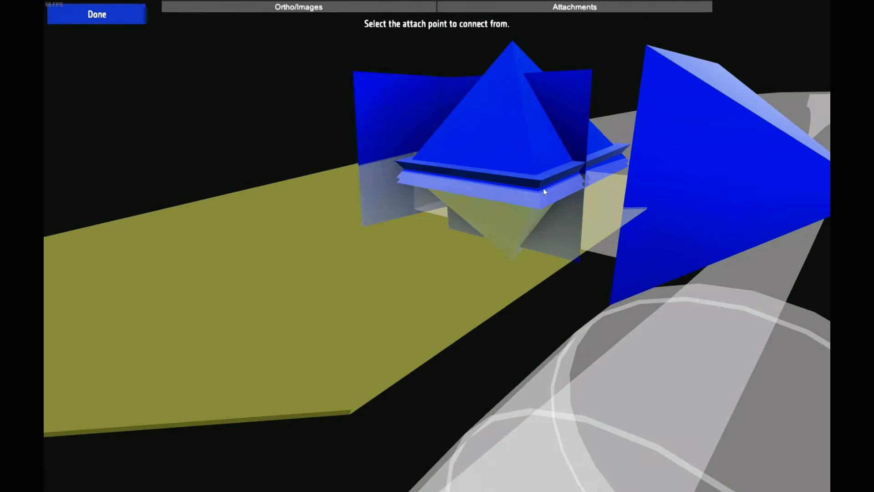
left_click(543, 188)
scroll(557, 187, "down", 5)
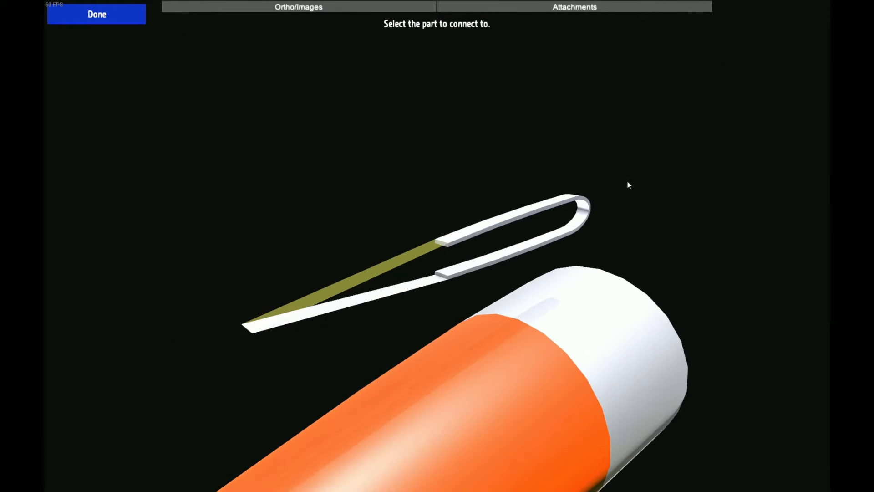
left_click_drag(628, 184, 553, 246)
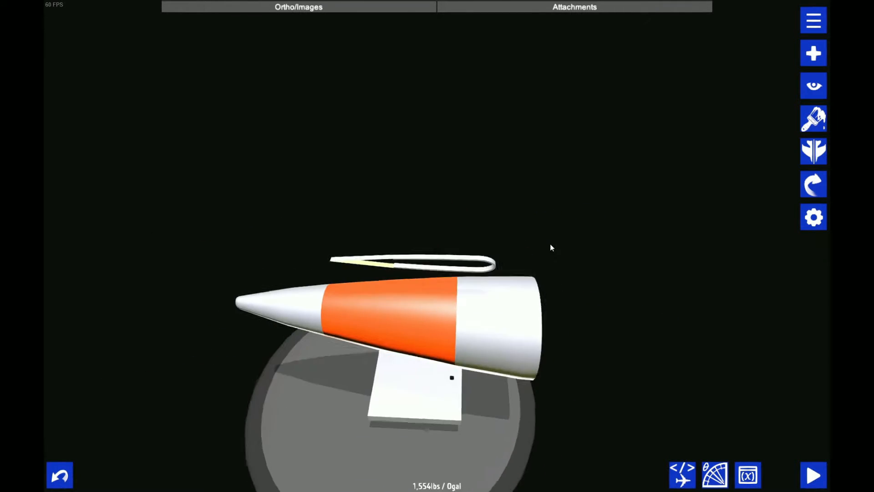
Repaint the orange section of the tail cone white
left_click(812, 119)
left_click_drag(322, 182, 362, 137)
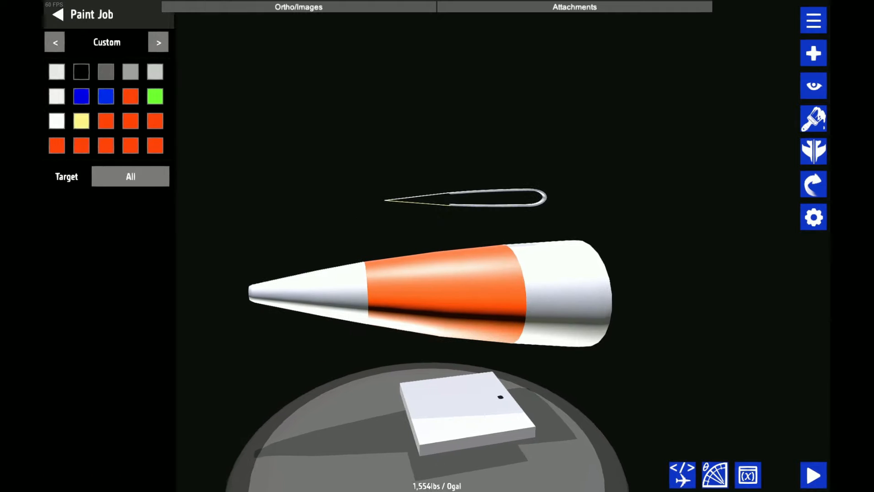
scroll(295, 322, "up", 3)
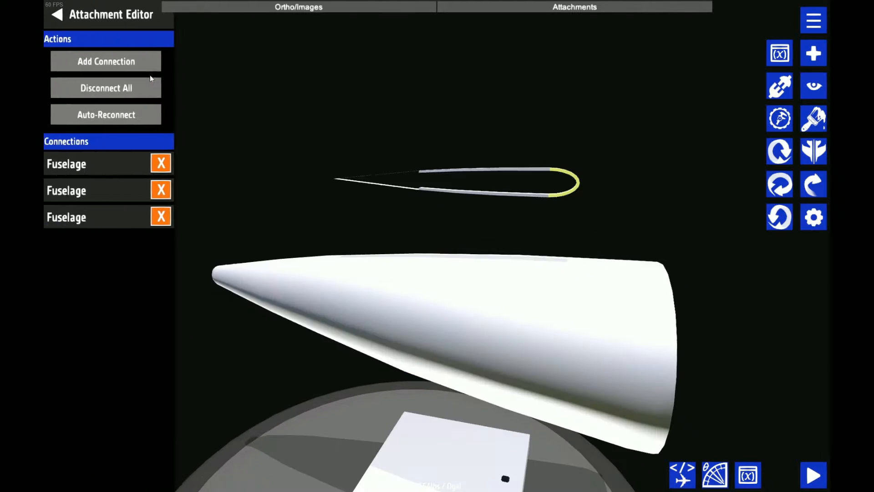
Add another attachment connection from the half ring's central attach point
left_click(133, 63)
left_click_drag(421, 119, 481, 217)
scroll(505, 219, "up", 3)
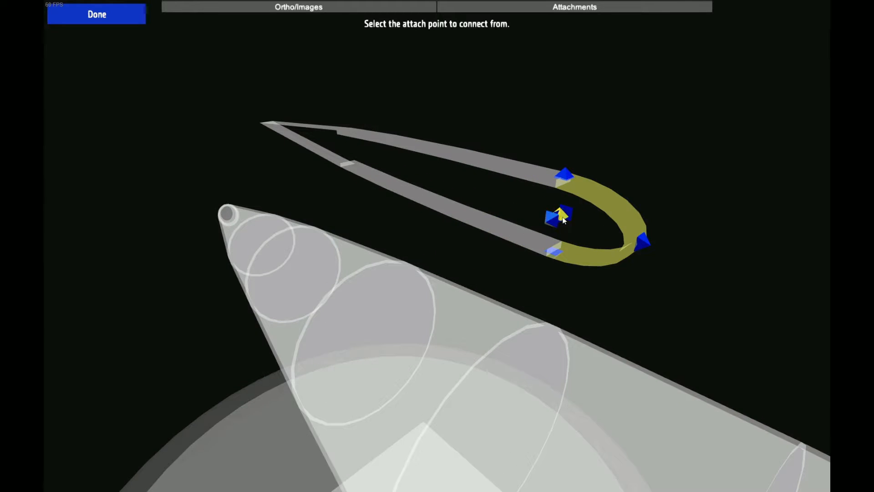
scroll(427, 316, "down", 3)
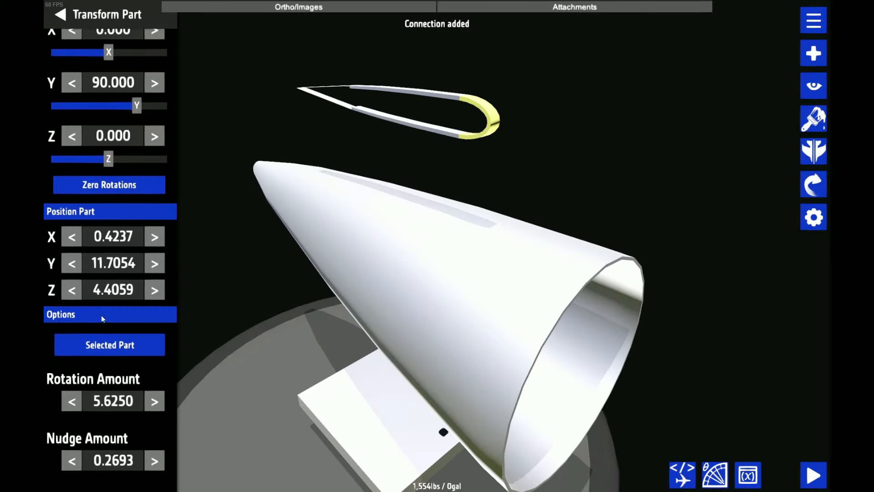
scroll(101, 315, "down", 2)
Move the half ring with its connected parts beside the tail cone to X 2.8027, Y 8.2718 and Z 3.8673, using nudge amount 1.6384
left_click(130, 315)
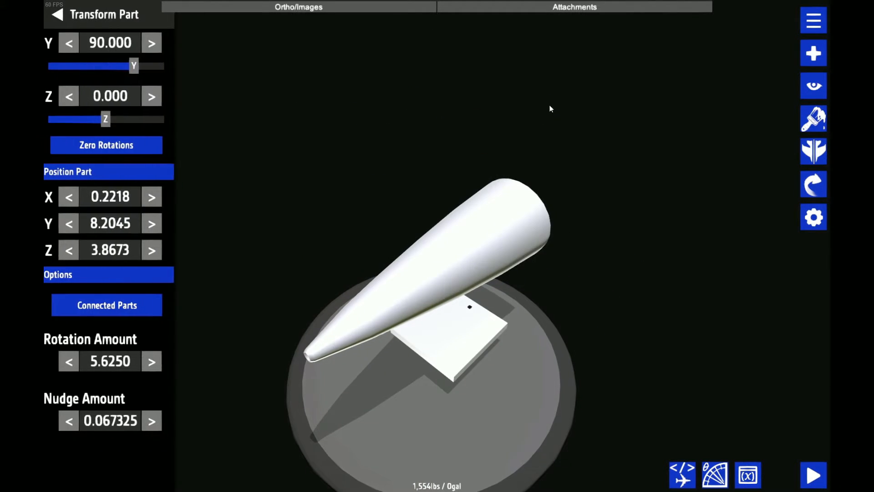
left_click_drag(552, 108, 542, 235)
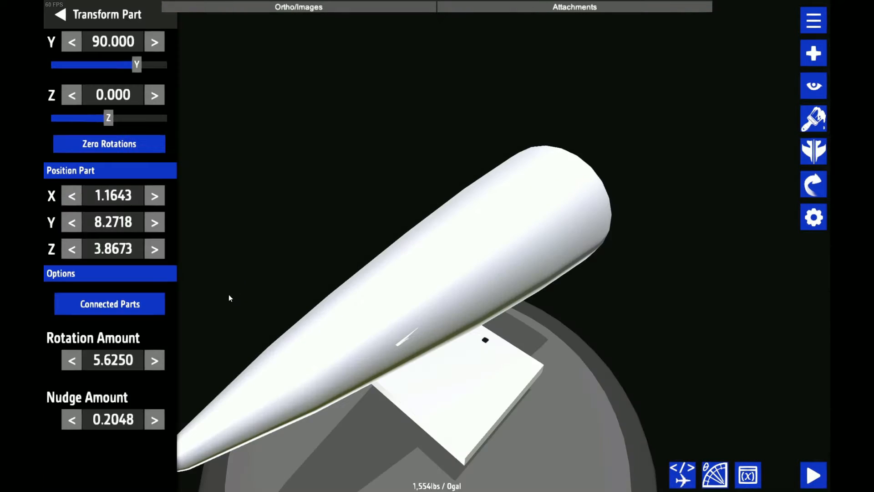
left_click(157, 411)
left_click(157, 411)
left_click(157, 411)
left_click(155, 196)
Save the aircraft as SWL-120 Tail
key("ctrl+s")
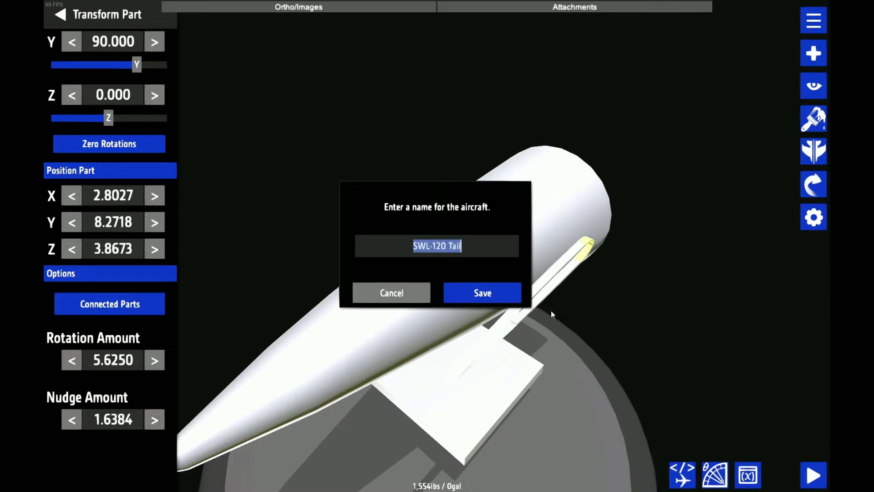
left_click(480, 295)
left_click(478, 296)
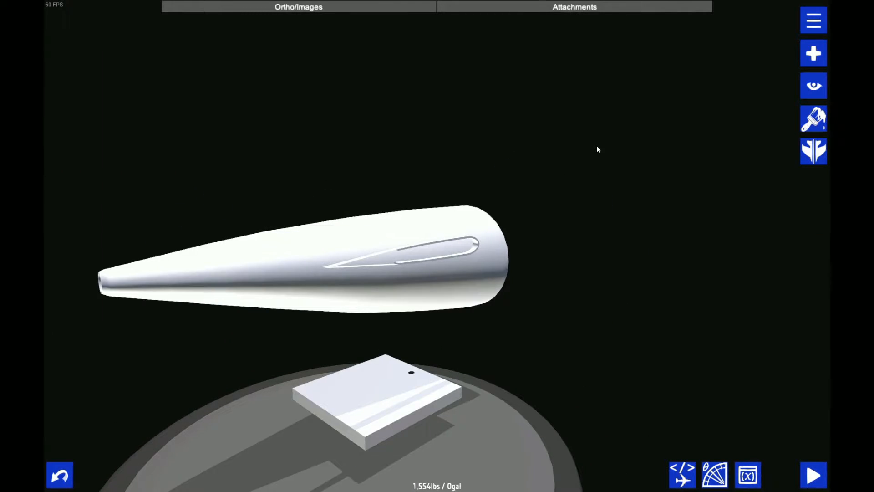
Extend the half ring outward from the tail cone to a length of 8.5
left_click_drag(577, 137, 444, 162)
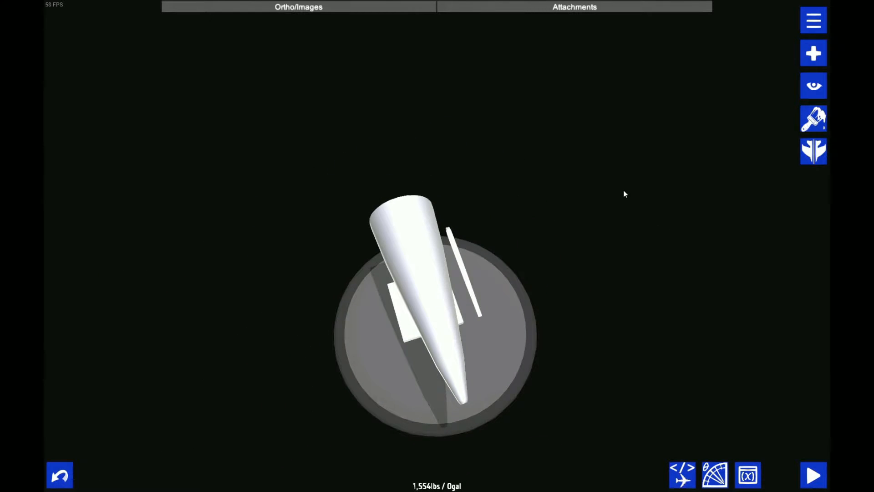
left_click_drag(624, 193, 469, 222)
double_click(469, 251)
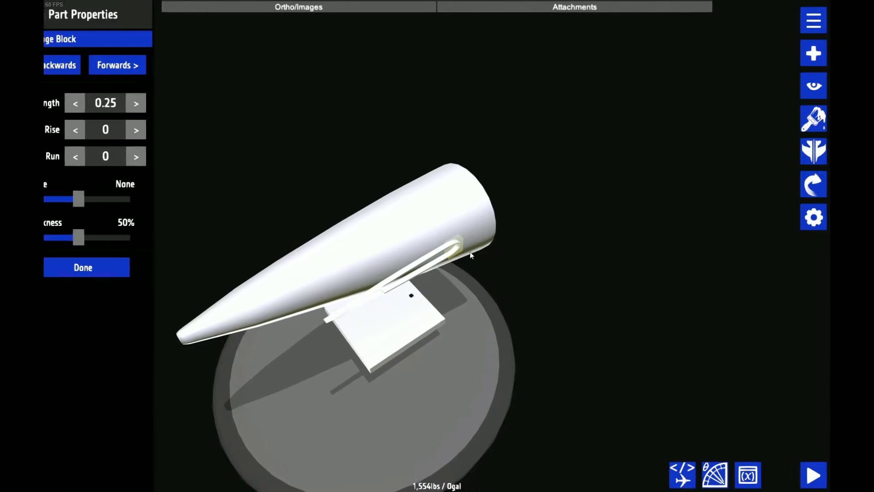
left_click(132, 68)
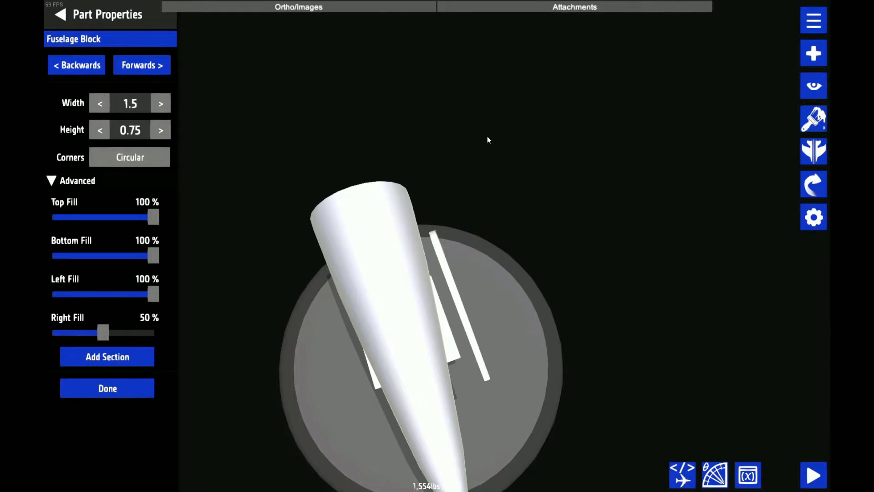
scroll(682, 177, "down", 3)
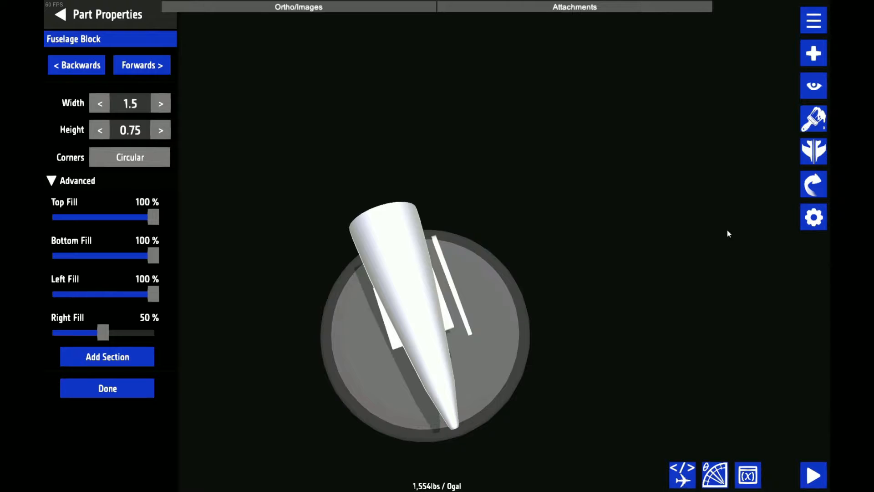
left_click_drag(727, 230, 546, 166)
left_click_drag(700, 365, 625, 282)
scroll(626, 282, "up", 3)
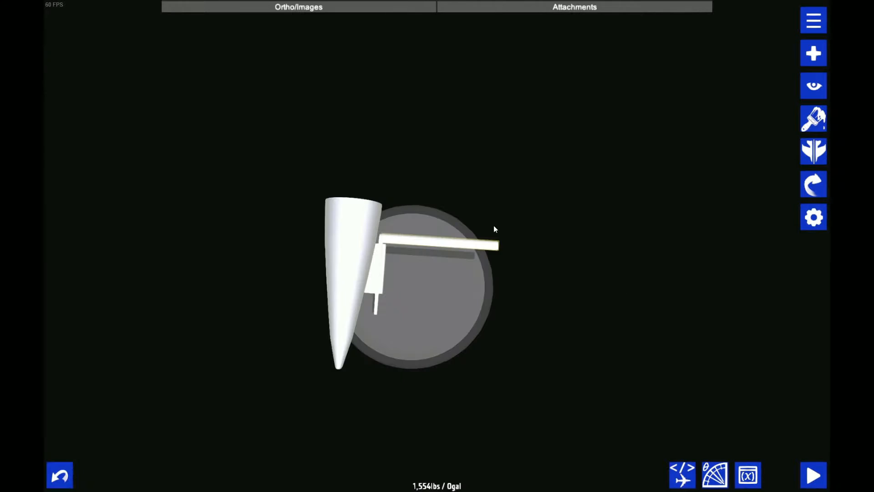
double_click(493, 229)
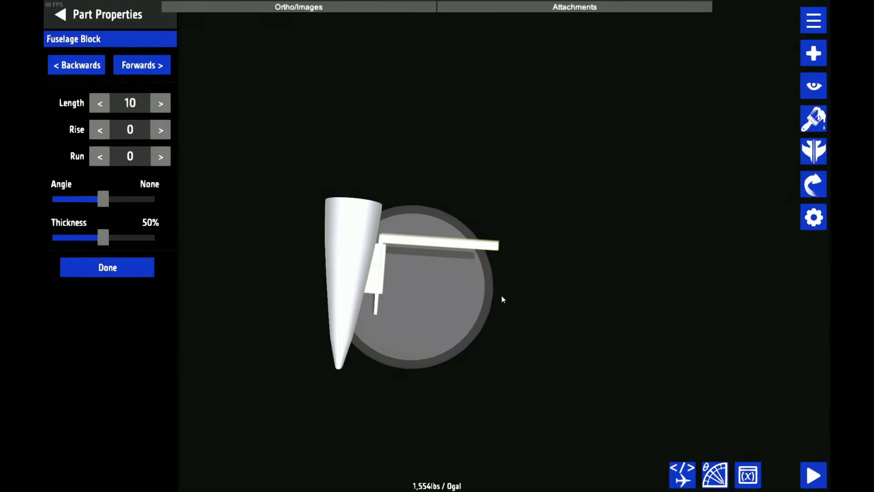
scroll(509, 326, "up", 3)
left_click(102, 97)
left_click(102, 97)
left_click(102, 97)
left_click(102, 97)
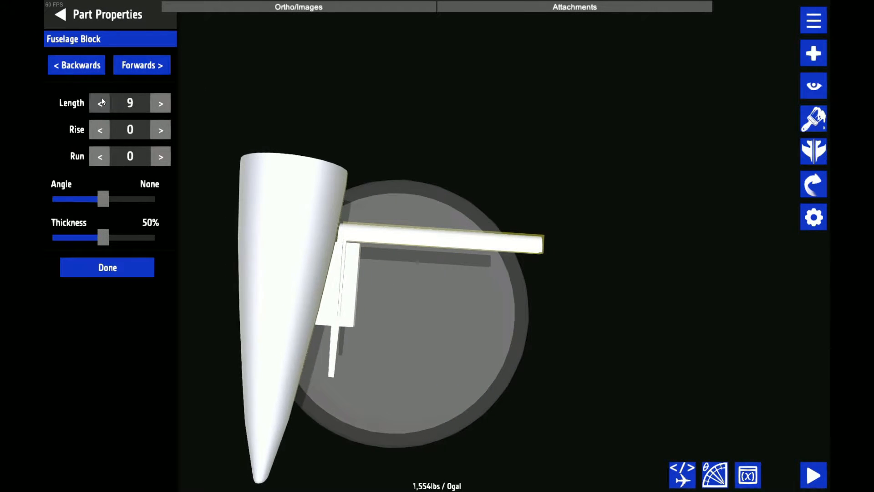
left_click(102, 97)
left_click(102, 98)
left_click(102, 98)
left_click(161, 103)
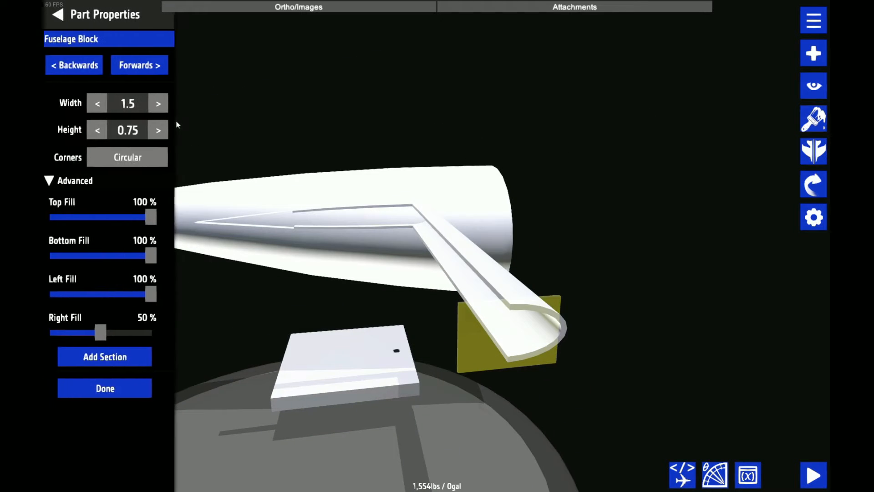
Taper the half ring's outer end section to height 0.15 and width 0.3
left_click(136, 130)
type("0.25")
key("BackSpace")
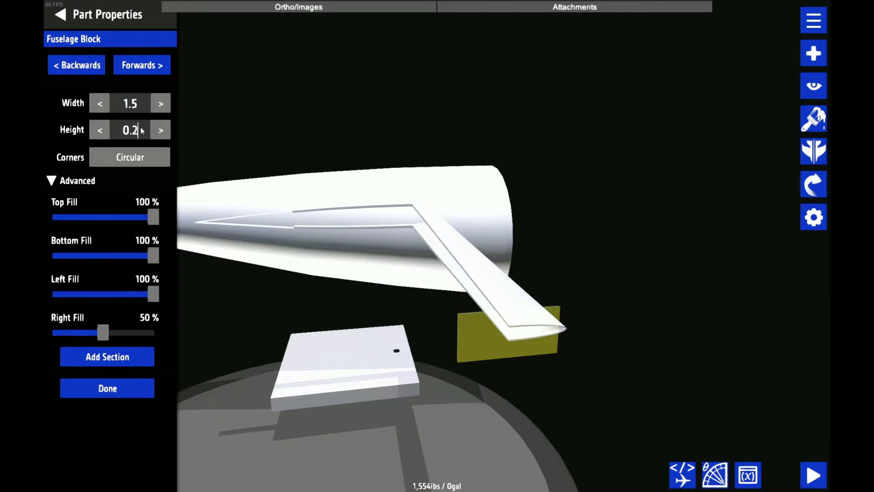
key("BackSpace")
key("BackSpace")
type(".15")
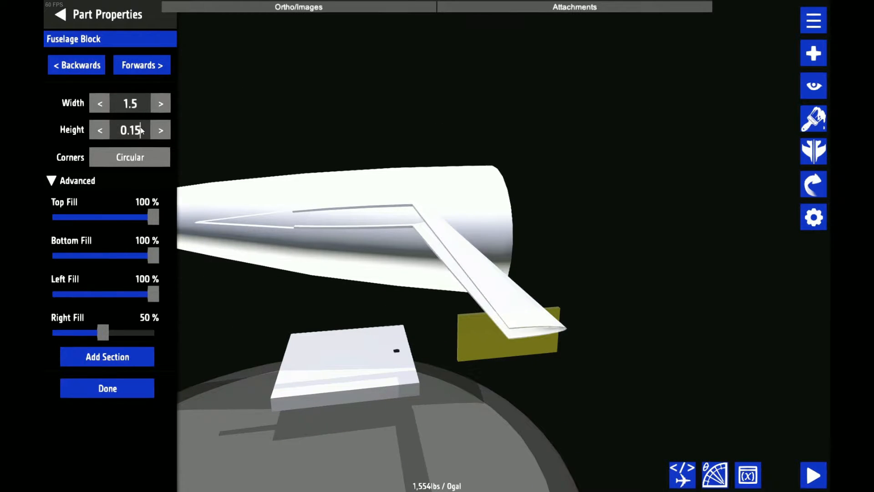
left_click(126, 106)
type("0.3")
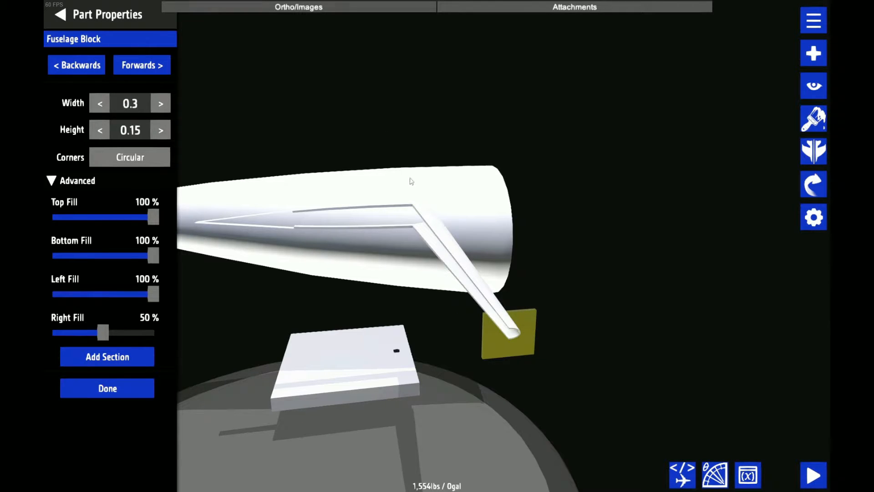
left_click_drag(411, 180, 676, 250)
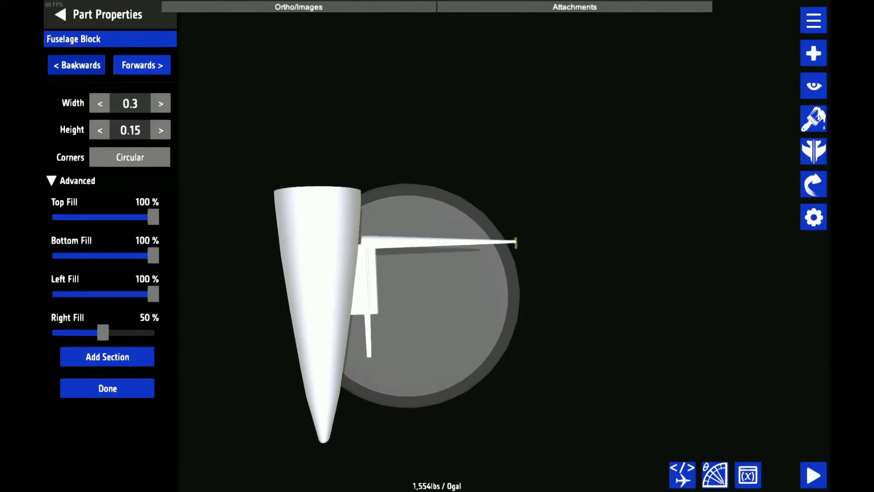
Sweep the half ring backward with a run of -3 and slope its outer end upward using a negative rise
left_click(88, 66)
left_click_drag(102, 156, 103, 157)
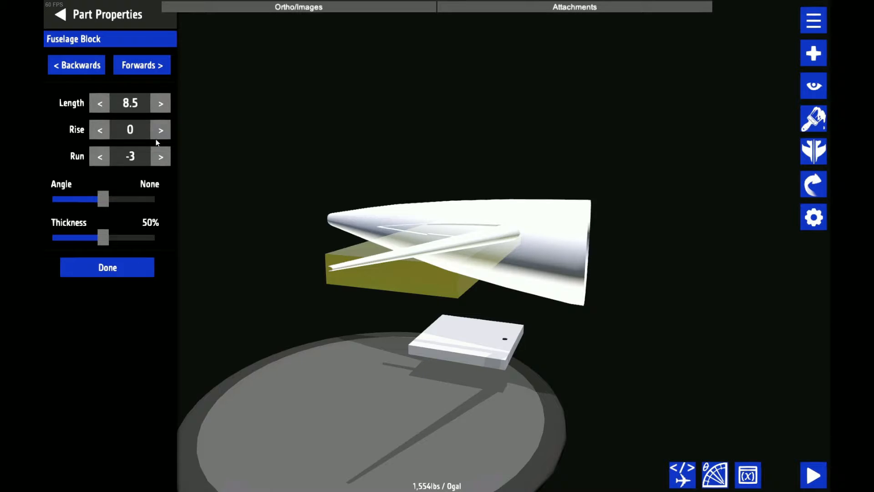
left_click(156, 132)
left_click(156, 132)
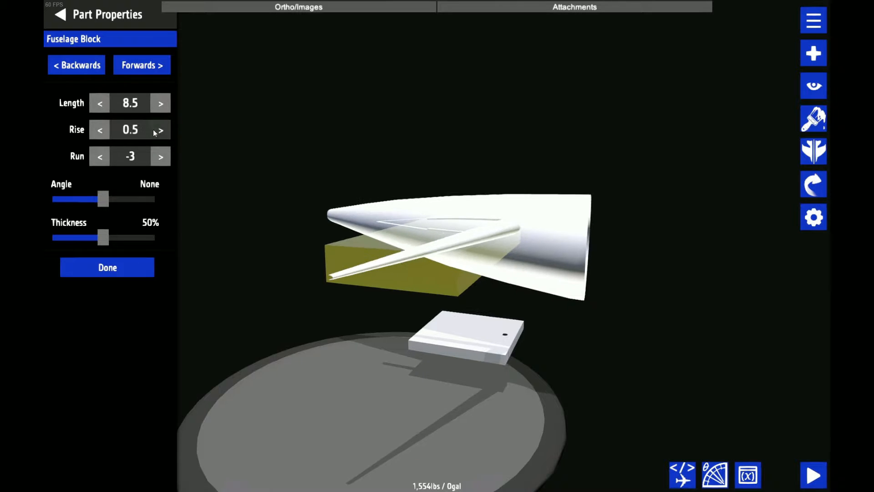
left_click(157, 132)
left_click(102, 126)
left_click(103, 126)
left_click(102, 126)
left_click(103, 126)
left_click(102, 126)
left_click(102, 126)
left_click(103, 126)
left_click(103, 126)
left_click(102, 126)
left_click(103, 126)
left_click(103, 126)
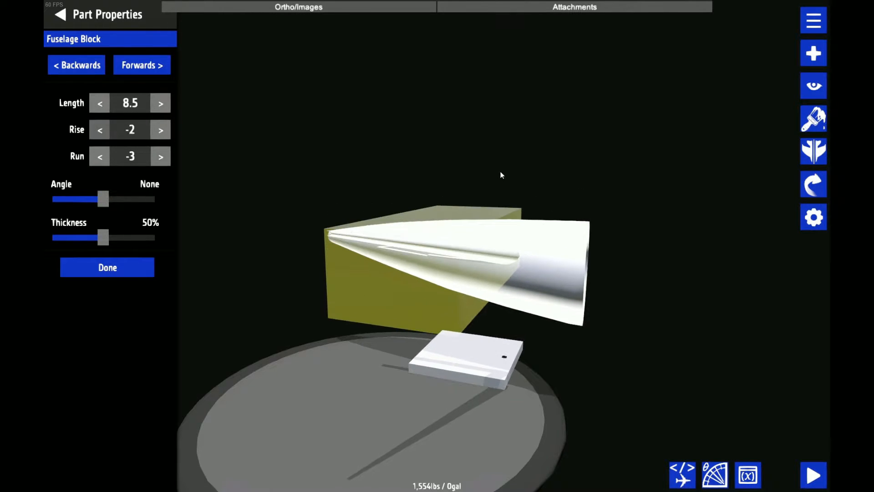
scroll(501, 175, "down", 10)
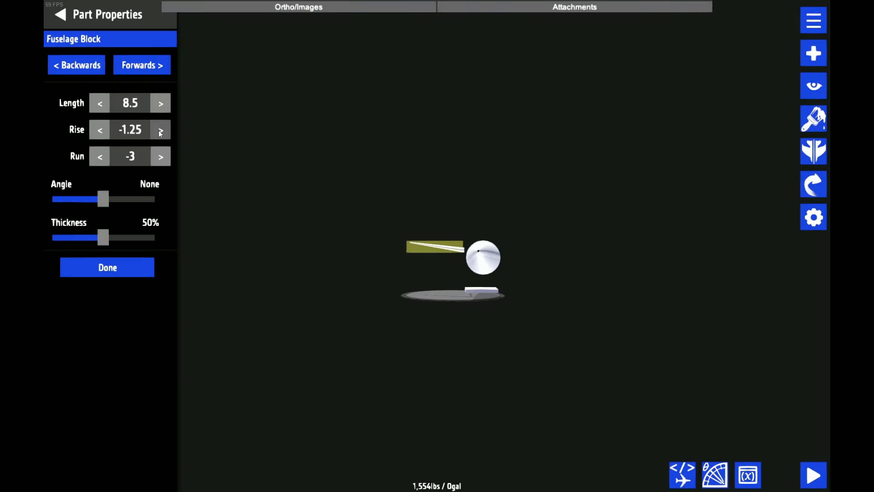
left_click(101, 132)
left_click(107, 267)
Extend the thin plate behind the half ring to a length of 8.5 and set its outer end height to 0.15
left_click_drag(401, 184, 689, 304)
scroll(689, 304, "up", 5)
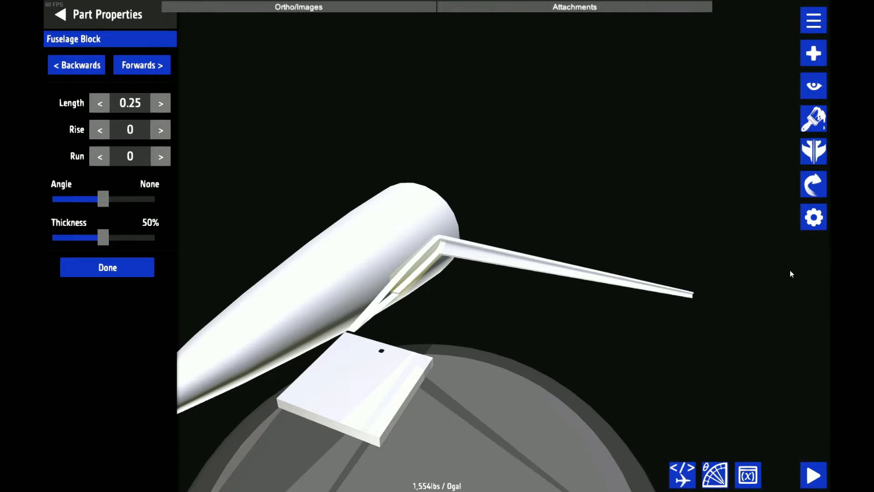
left_click(142, 65)
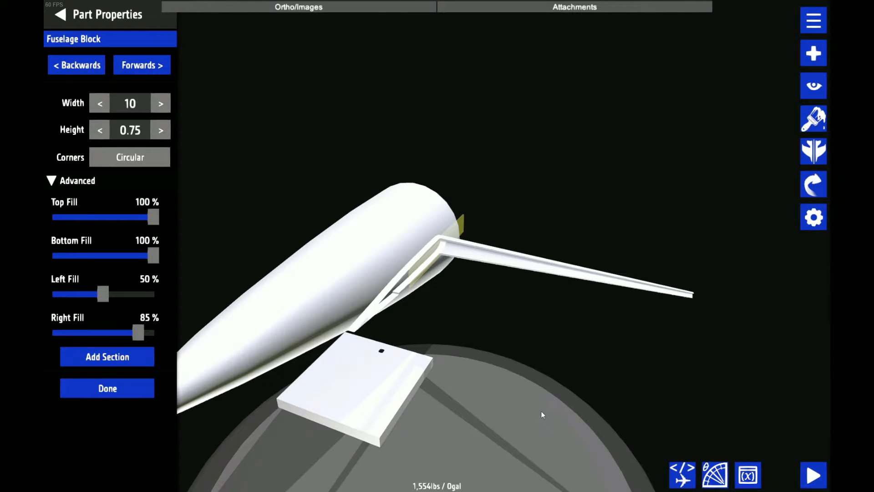
left_click_drag(546, 427, 414, 405)
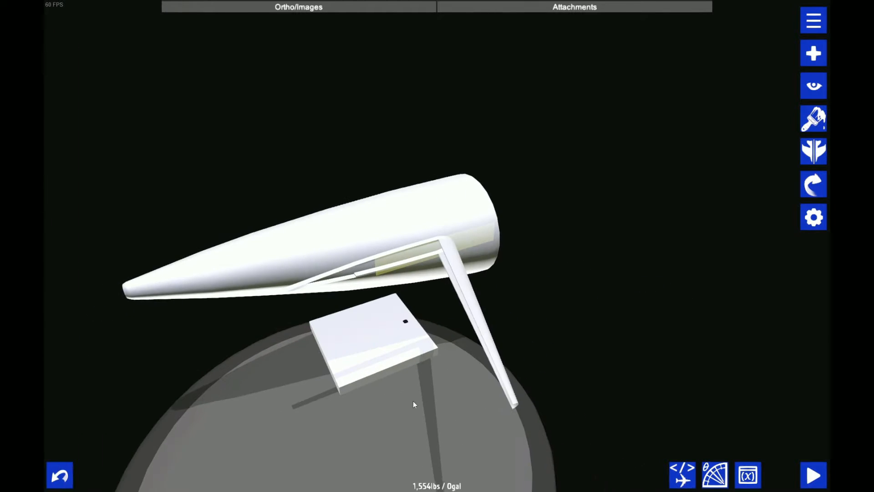
left_click(81, 66)
left_click(141, 105)
type("8.5")
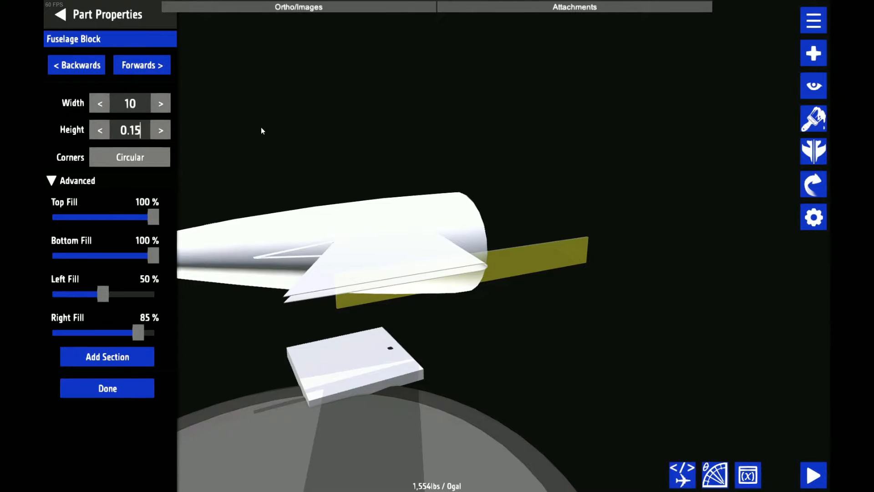
key("Return")
left_click(136, 109)
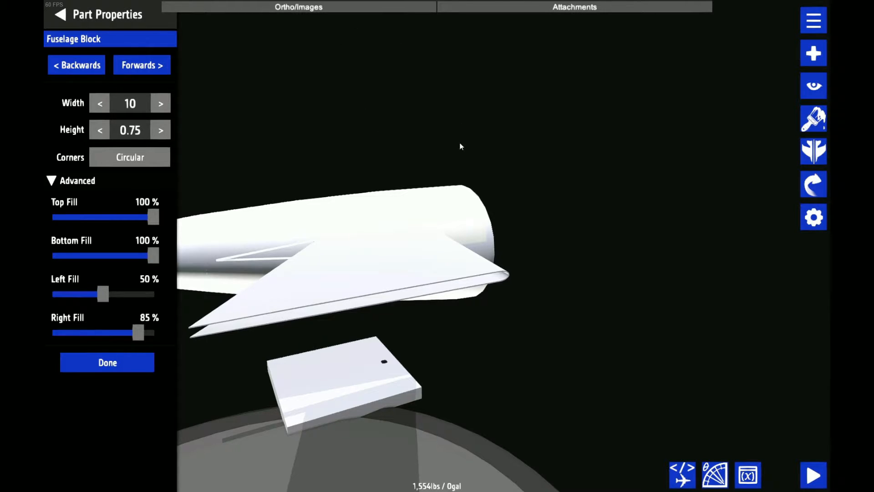
Set the height of the half ring's outer end section to 0.125
left_click_drag(460, 146, 412, 303)
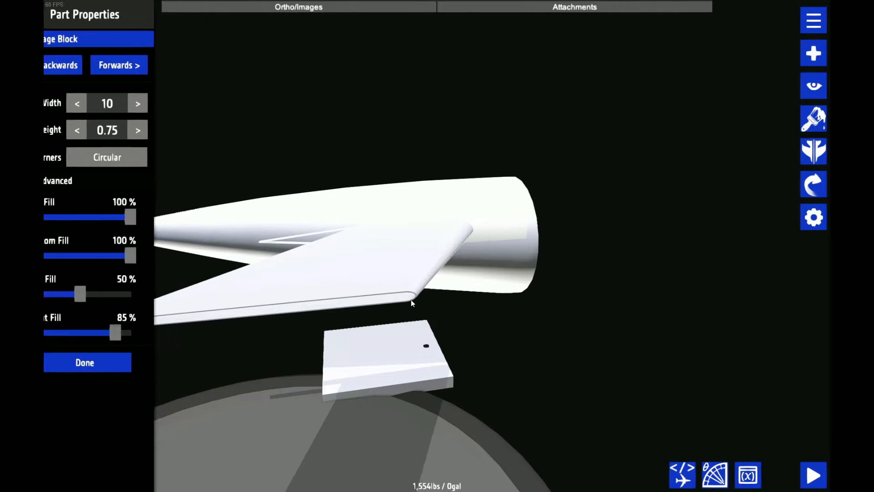
left_click(412, 303)
left_click_drag(292, 163, 264, 110)
left_click_drag(246, 166, 538, 183)
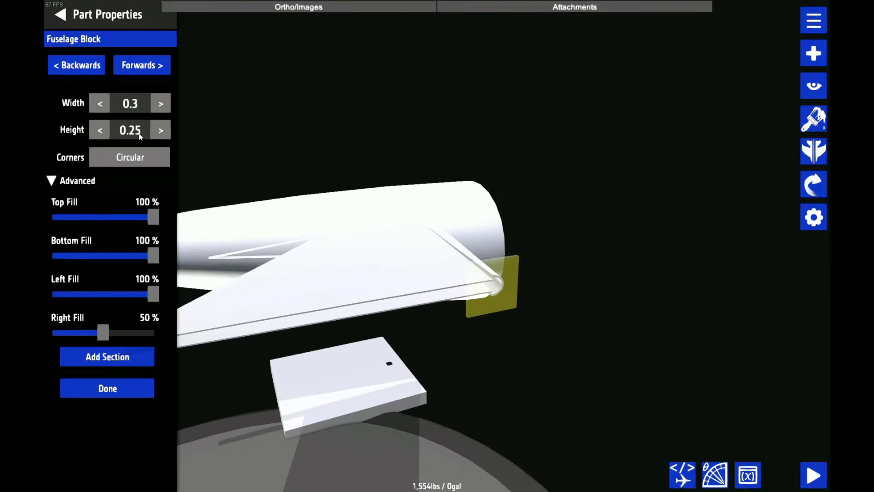
type("0.125")
key("Return")
Match the thin plate's outer end to the half ring by setting its height to 0.125
left_click_drag(639, 223, 668, 238)
left_click(501, 342)
left_click(130, 131)
type("0.125")
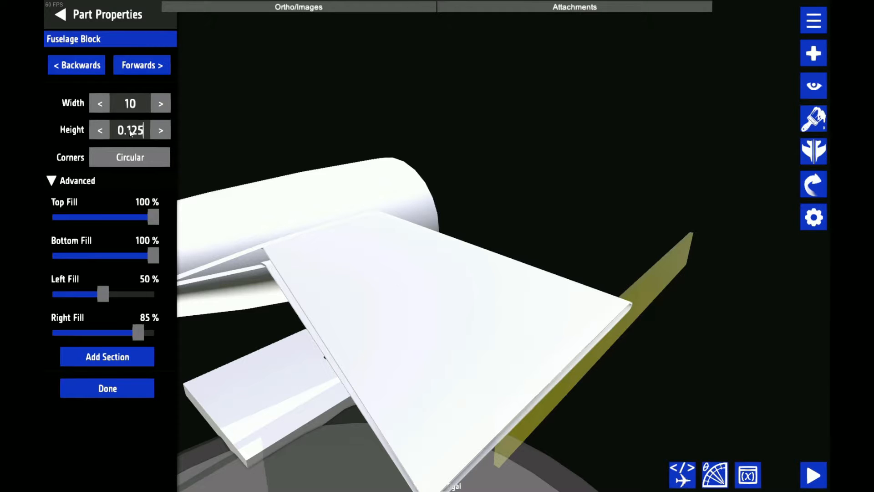
left_click(131, 65)
Reduce the width of the thin plate's inner end section, beside the tail cone, to 9.75
left_click_drag(384, 72, 416, 130)
left_click(237, 302)
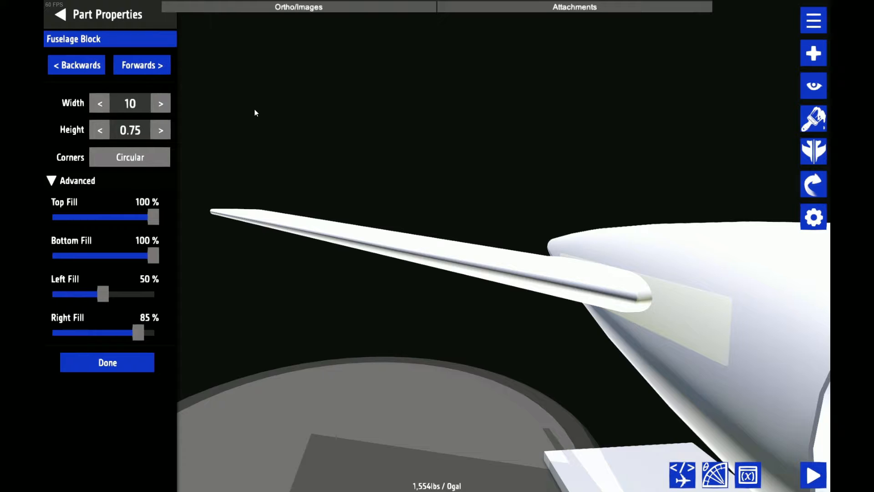
left_click_drag(405, 277, 401, 109)
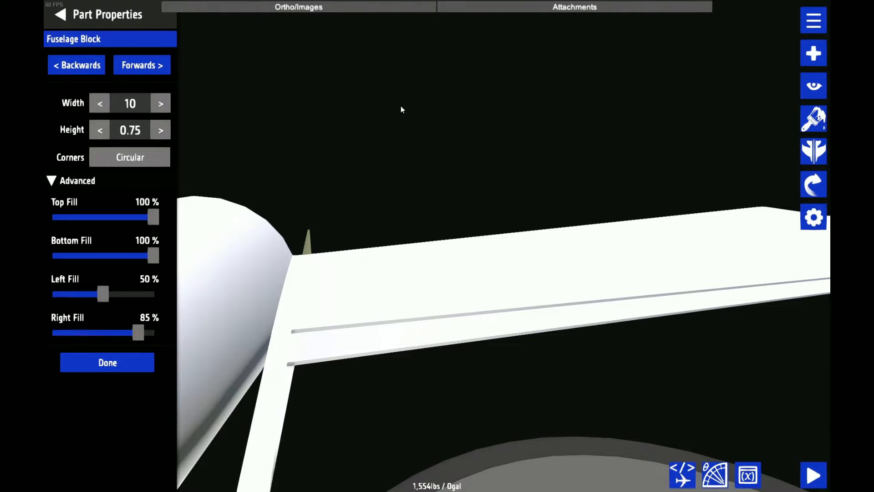
left_click_drag(401, 109, 461, 73)
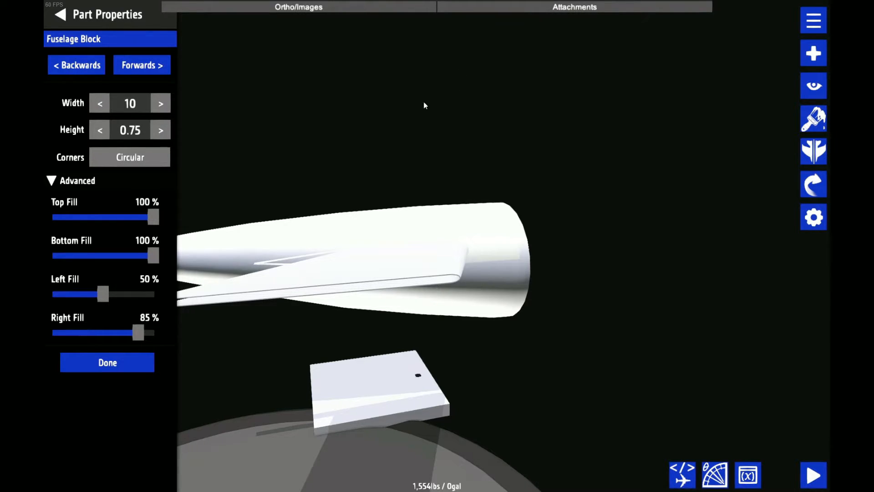
left_click_drag(364, 96, 457, 144)
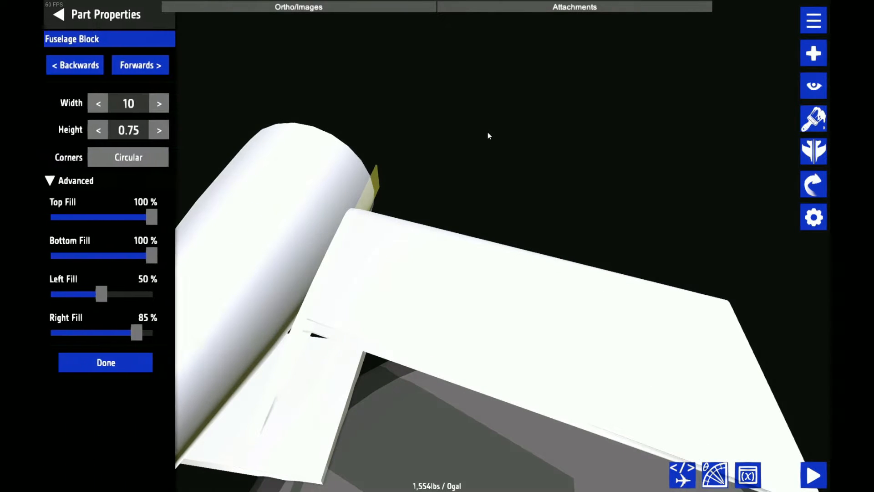
left_click(99, 104)
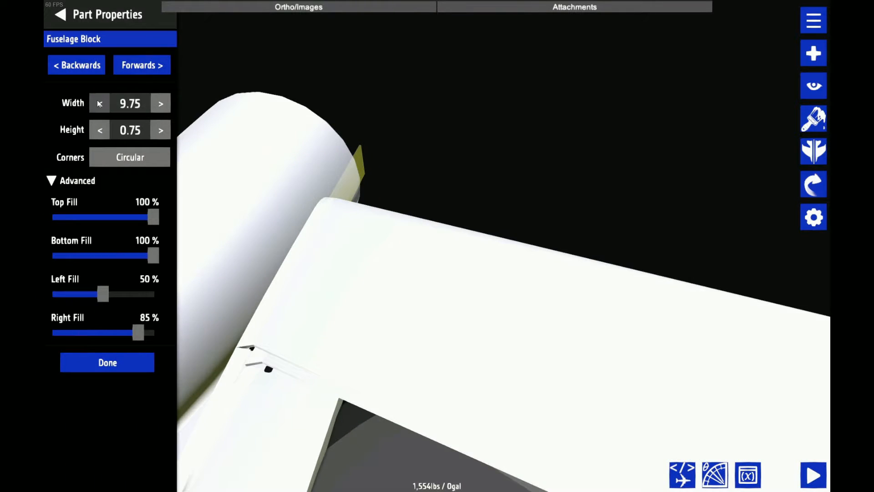
left_click(85, 64)
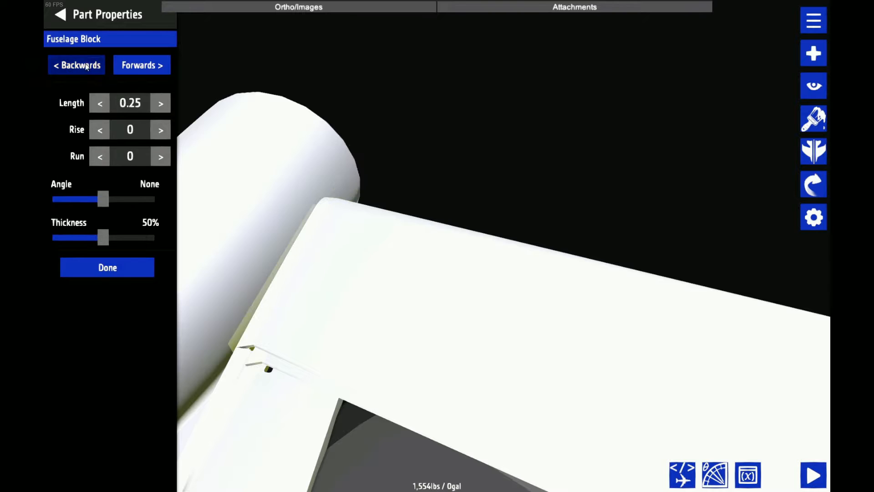
left_click(85, 64)
left_click(60, 14)
Move only the upper strip toward the plate to Z 3.4197, using nudge amounts down to 0.0001
left_click_drag(510, 52, 567, 31)
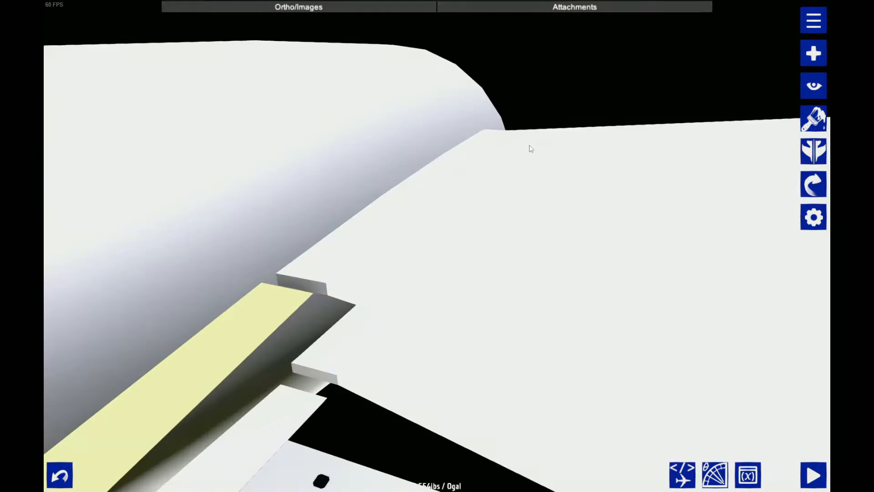
left_click_drag(529, 146, 492, 106)
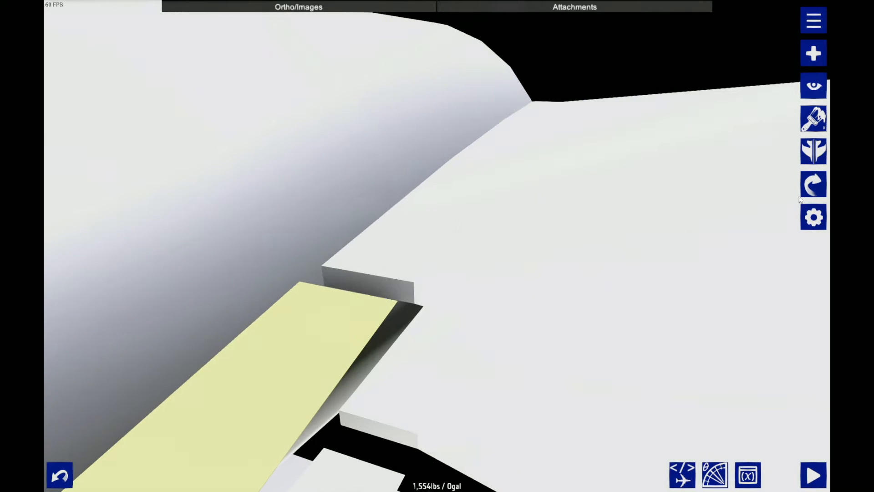
left_click(804, 181)
left_click(777, 118)
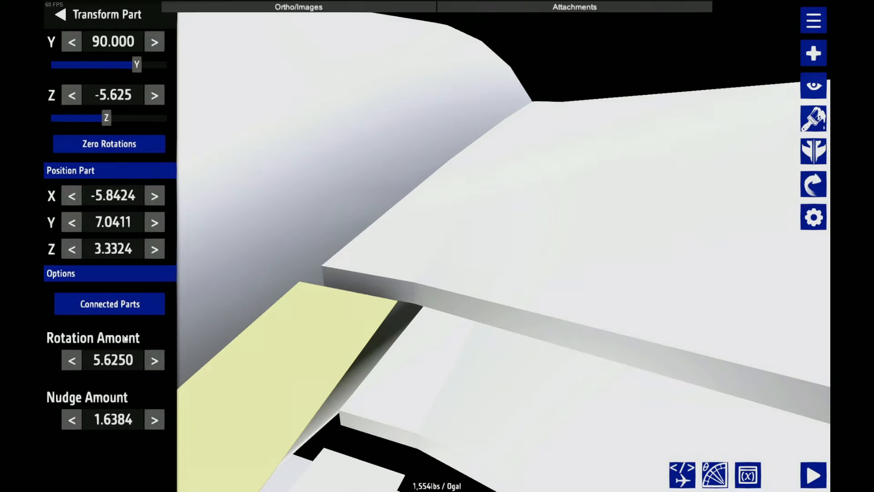
left_click(112, 311)
left_click(65, 412)
left_click(65, 413)
left_click(64, 413)
left_click(65, 412)
left_click(65, 412)
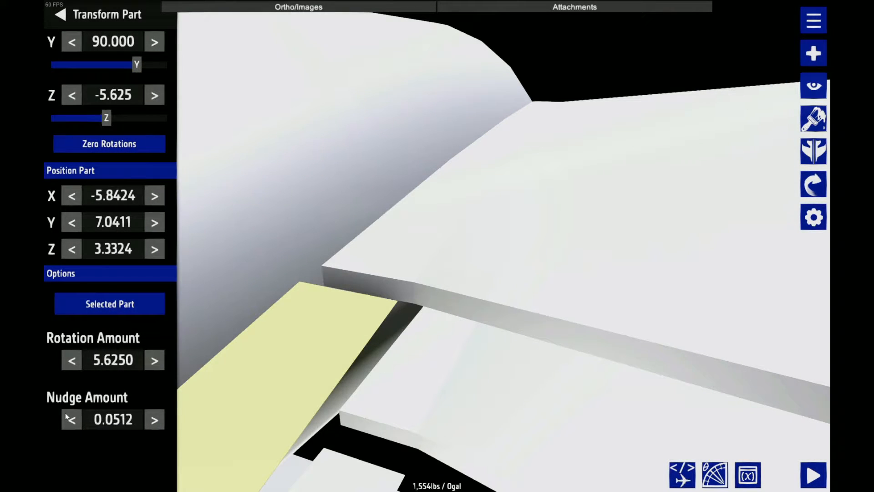
left_click(65, 412)
left_click(65, 412)
left_click(65, 413)
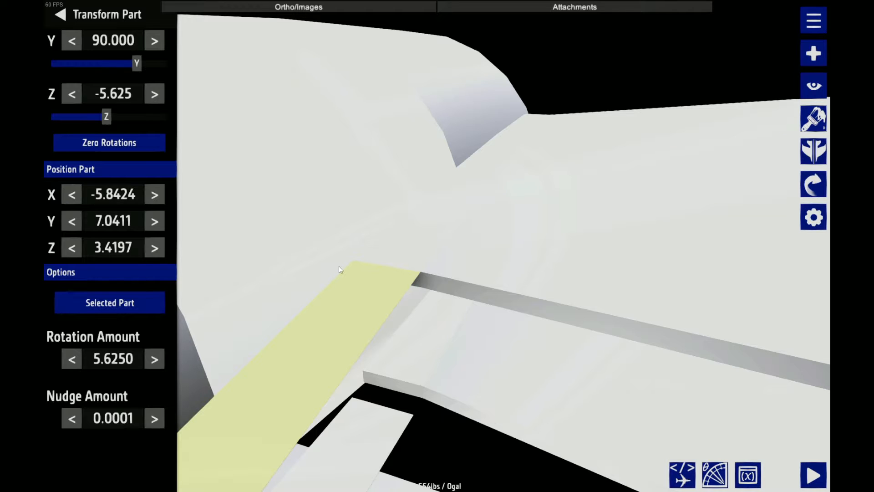
left_click_drag(301, 337, 411, 302)
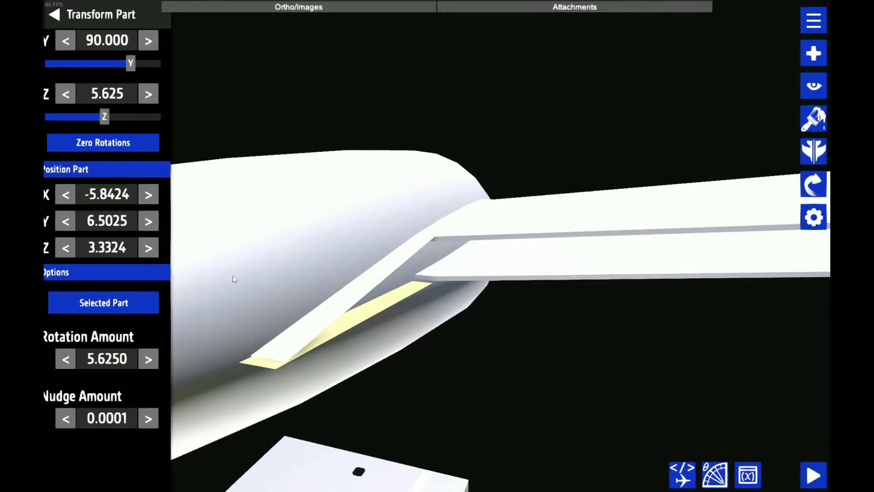
Match the lower strip's Z position to the upper strip's copied Z value
left_click(112, 246)
type("3.4197")
Set the height of the stabilizer plate's outer end section to 0.15
scroll(515, 370, "down", 5)
left_click_drag(515, 370, 472, 404)
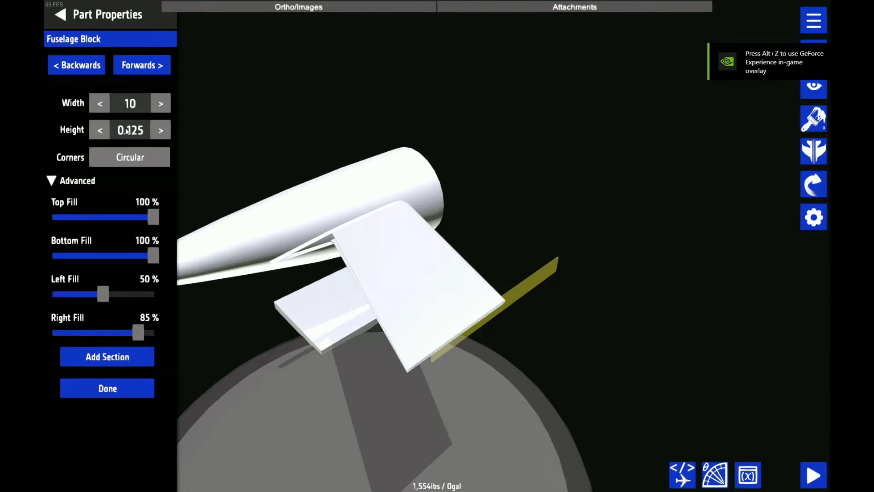
left_click(142, 132)
key("BackSpace")
key("BackSpace")
type("5")
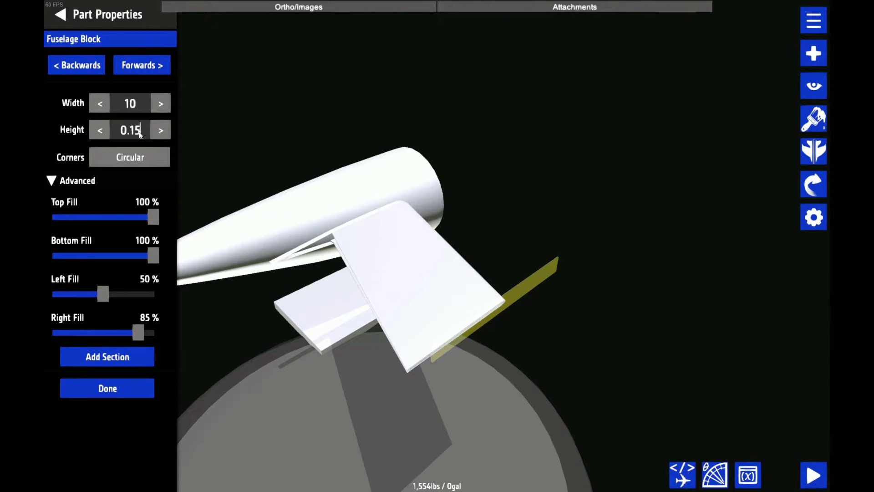
Narrow the stabilizer plate's outer end section to a width of 1.95
left_click_drag(444, 304, 569, 294)
scroll(395, 130, "up", 4)
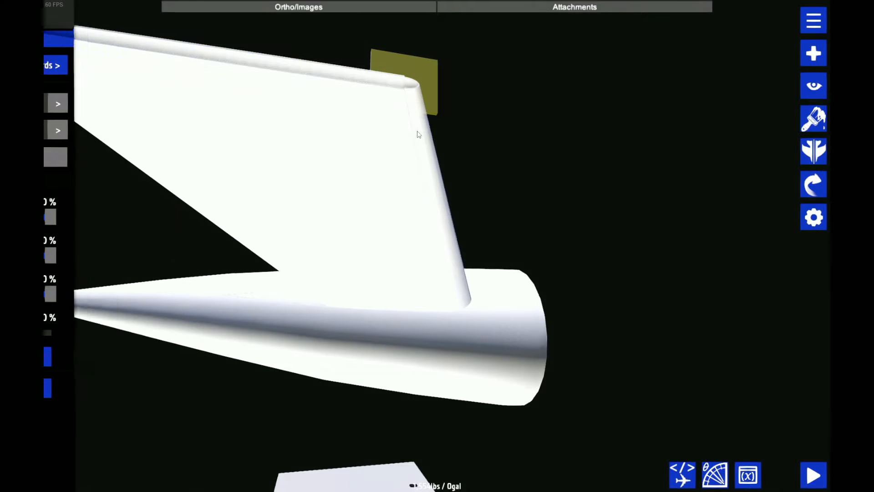
left_click(597, 177)
left_click_drag(597, 175, 494, 152)
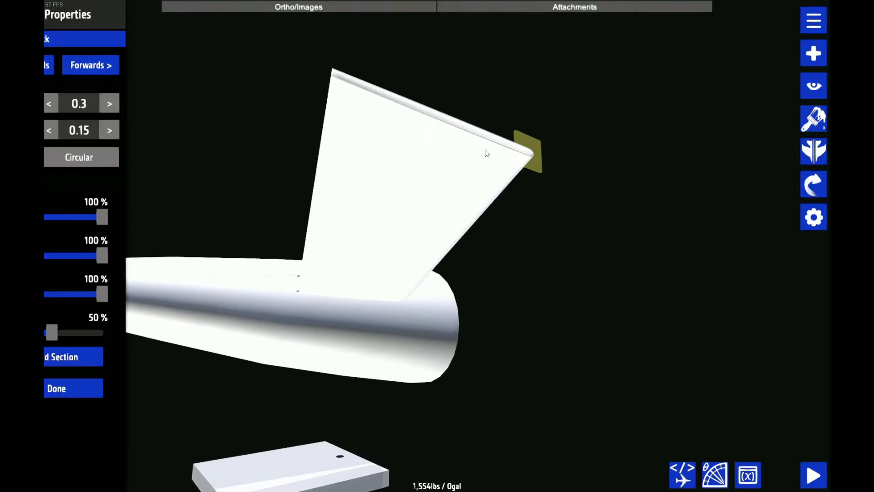
left_click(437, 151)
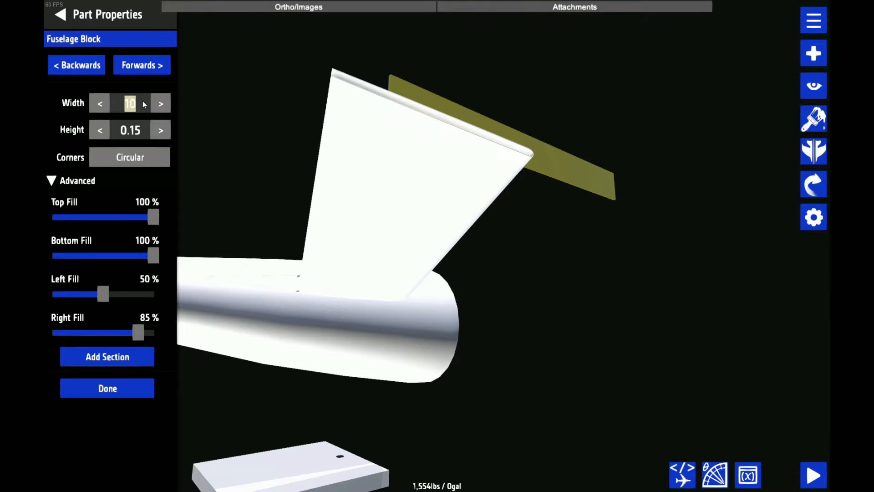
type("1.95")
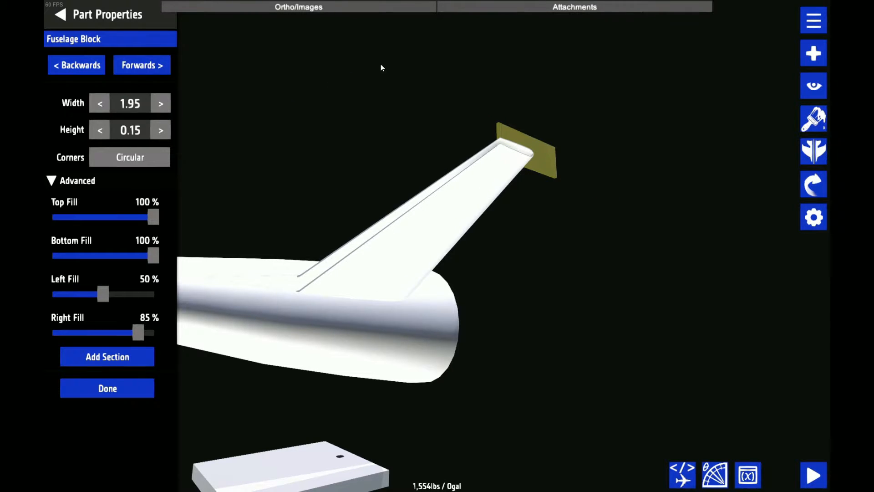
Enlarge the half ring's outer end section to a height of 0.3 and a width of 0.6
left_click_drag(382, 67, 459, 298)
left_click(457, 302)
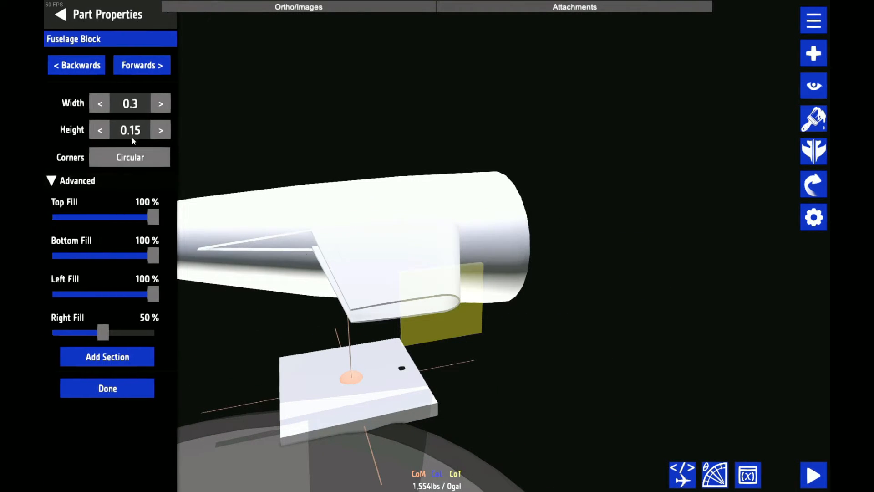
key("BackSpace")
key("BackSpace")
type("3")
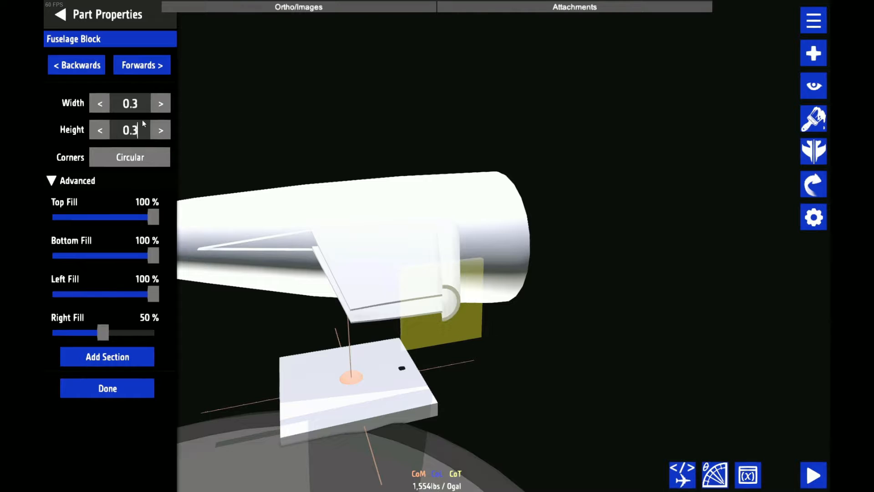
left_click(141, 106)
key("BackSpace")
type("6")
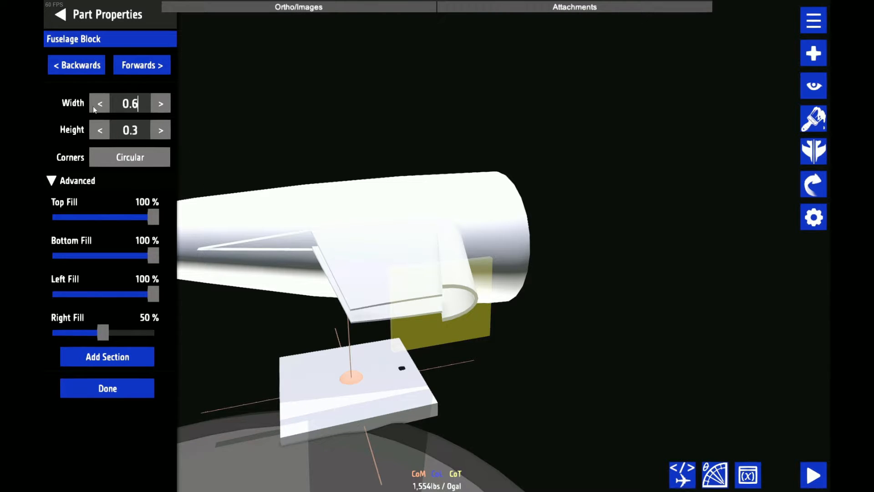
Match the plate's outer end section to the half ring with a height of 0.3 and a width of 3.9
left_click(353, 255)
left_click(155, 68)
left_click(142, 132)
key("BackSpace")
key("BackSpace")
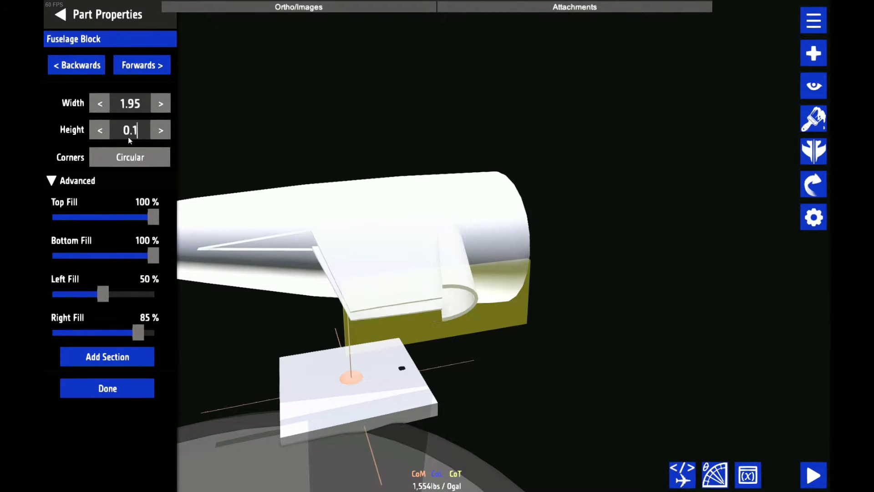
type("3")
left_click(140, 103)
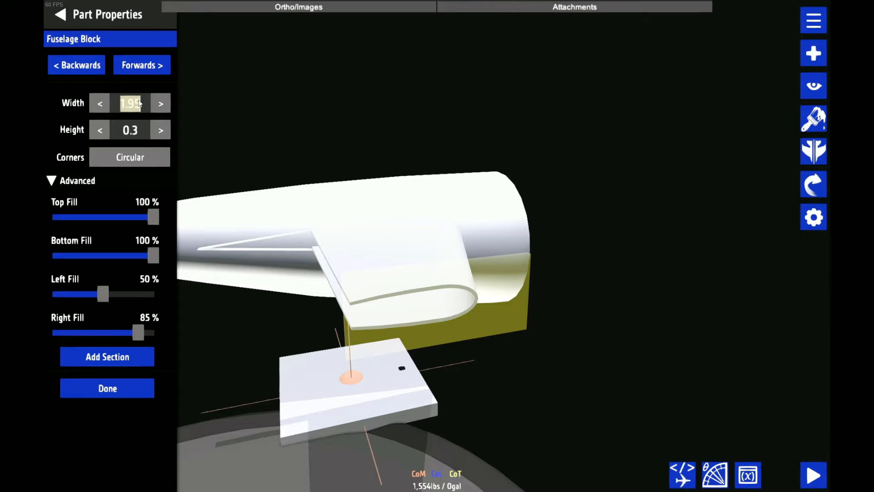
type("3")
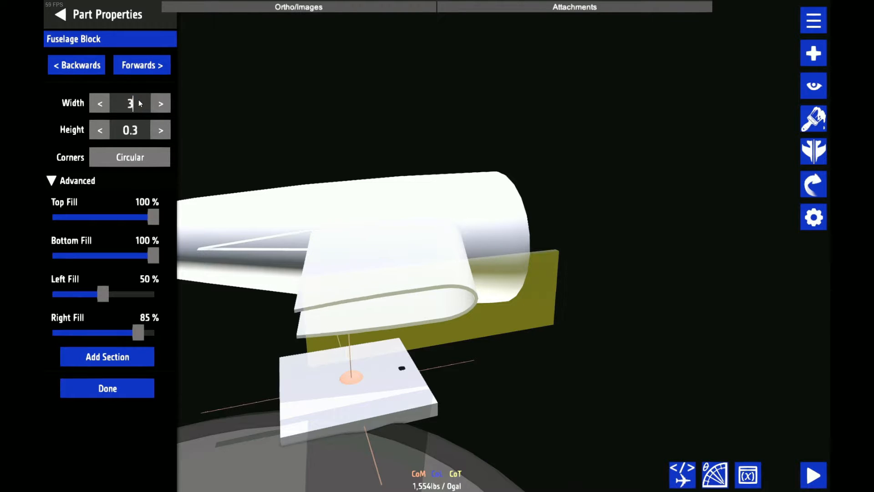
type(".9")
Increase the stabilizer plate's sweep by setting its run to -4
scroll(538, 27, "down", 5)
left_click_drag(537, 27, 672, 193)
scroll(501, 241, "up", 3)
left_click(501, 243)
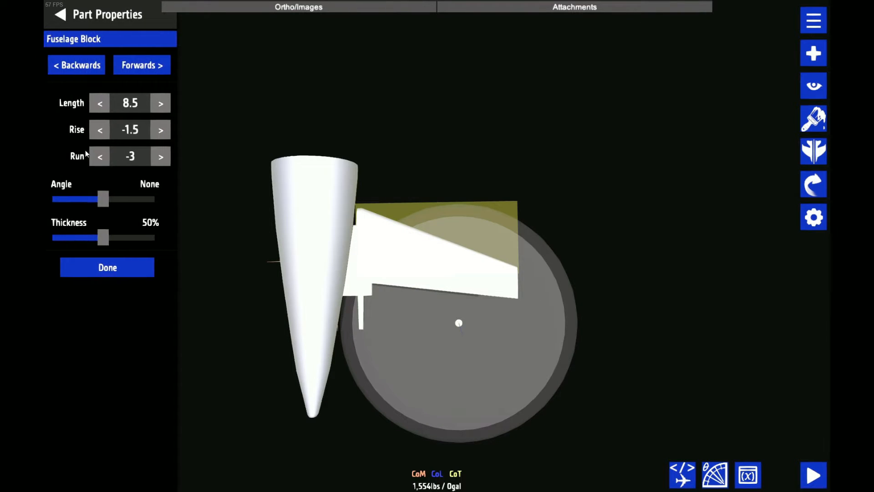
left_click(98, 157)
left_click(98, 157)
left_click(98, 157)
left_click(628, 281)
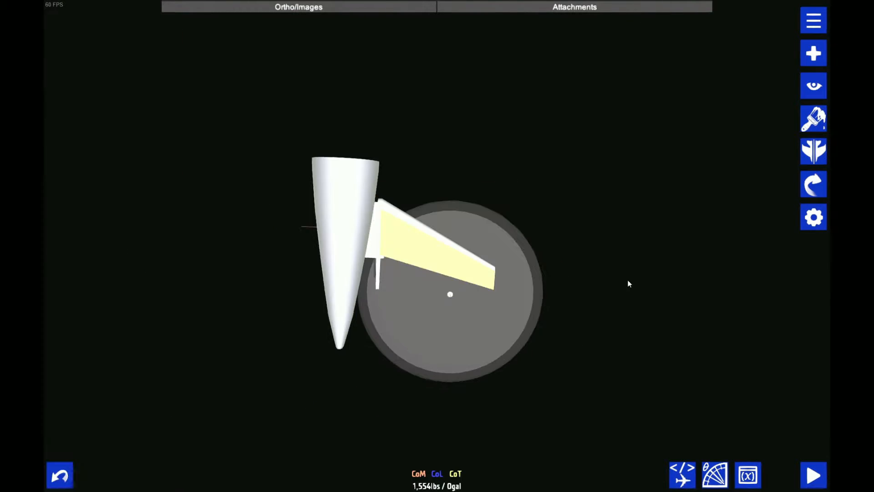
Try to extend the strip beside the tail cone outward with an added section of length 8.5
left_click_drag(629, 280, 575, 182)
scroll(575, 182, "up", 5)
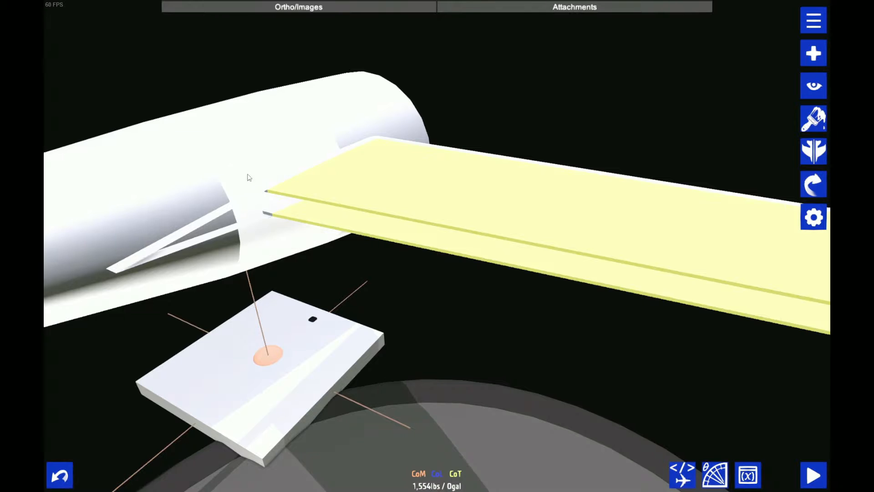
left_click(223, 215)
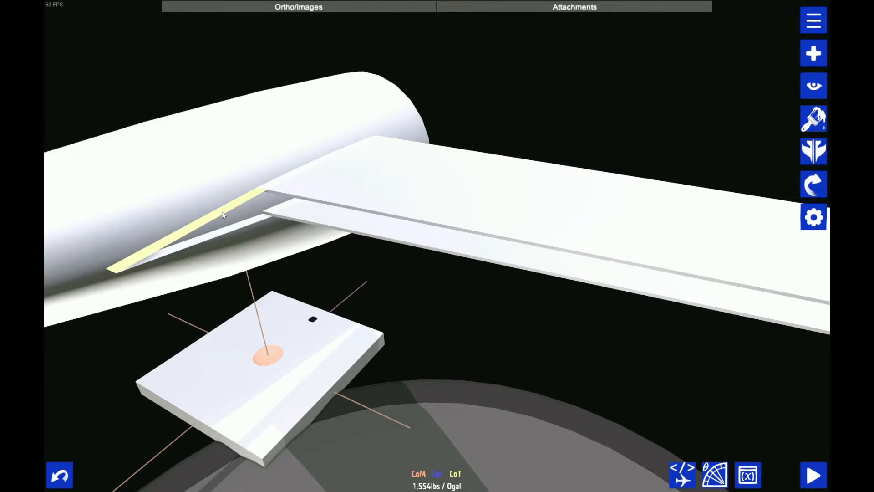
left_click(222, 214)
scroll(525, 300, "down", 5)
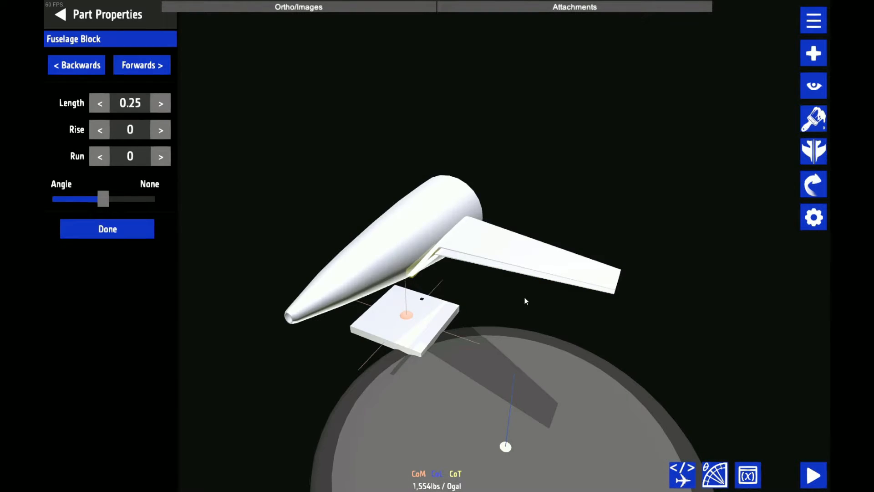
scroll(524, 297, "up", 5)
scroll(576, 370, "down", 3)
left_click_drag(575, 370, 555, 375)
left_click(137, 358)
left_click(136, 102)
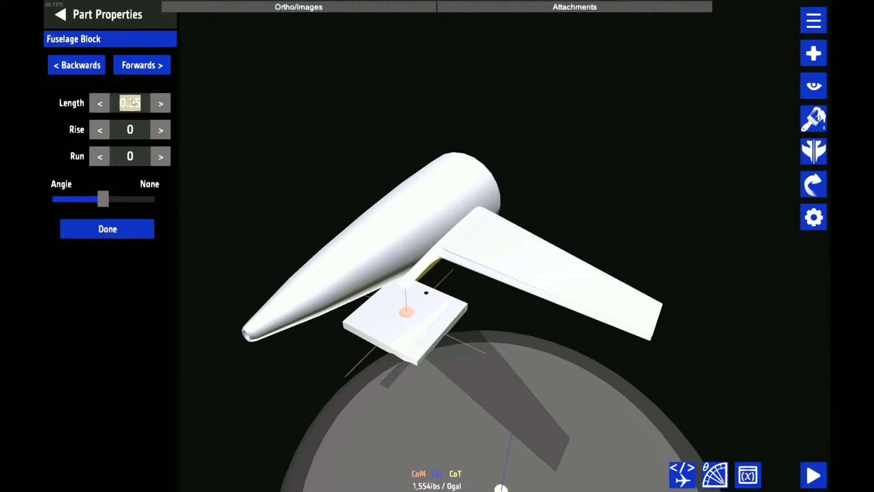
left_click(100, 103)
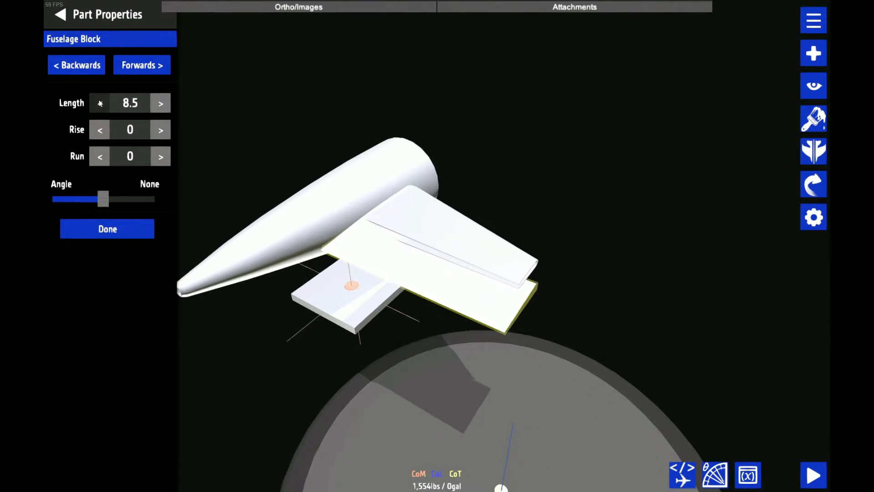
left_click_drag(405, 182, 408, 148)
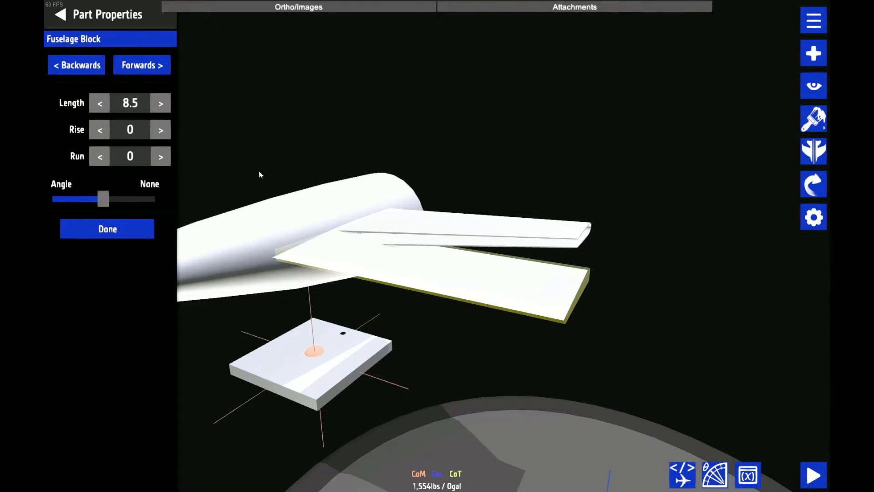
Try a negative run on the added strip section to follow the plate's sweep, and delete that section
left_click(544, 224)
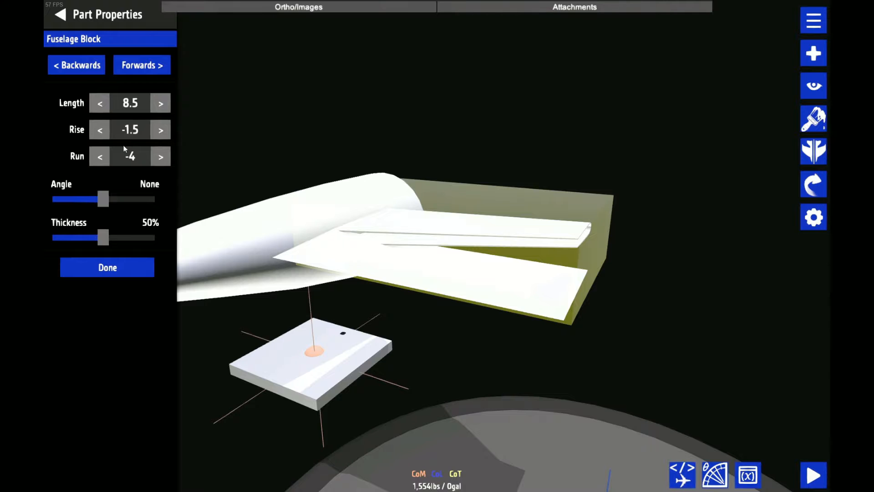
left_click(500, 284)
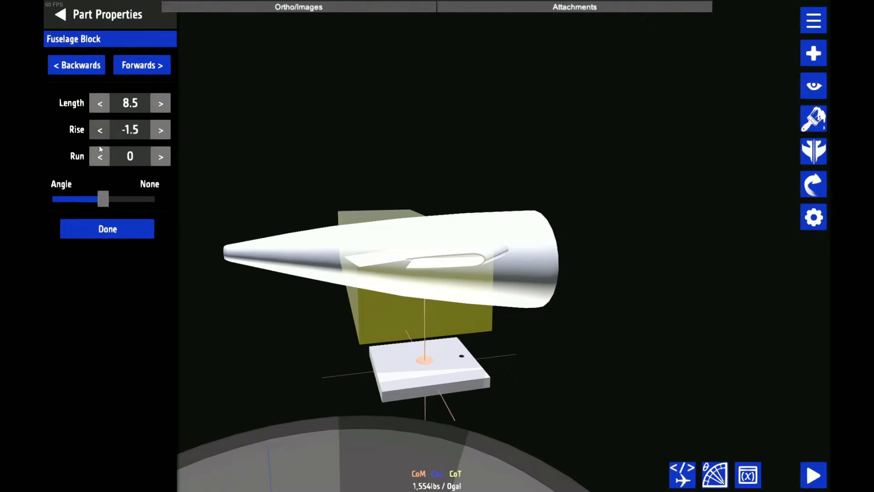
left_click(100, 151)
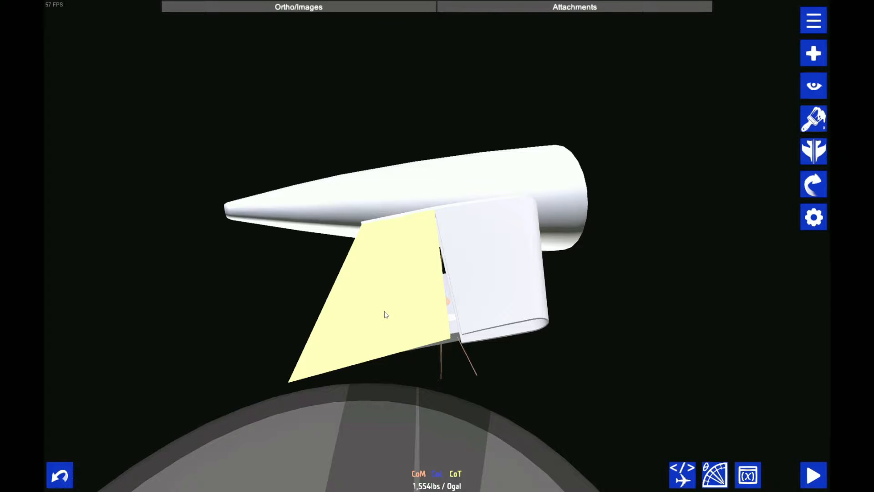
key("Delete")
Set the left fill of the upper strip's first end section to 100%
scroll(419, 257, "up", 5)
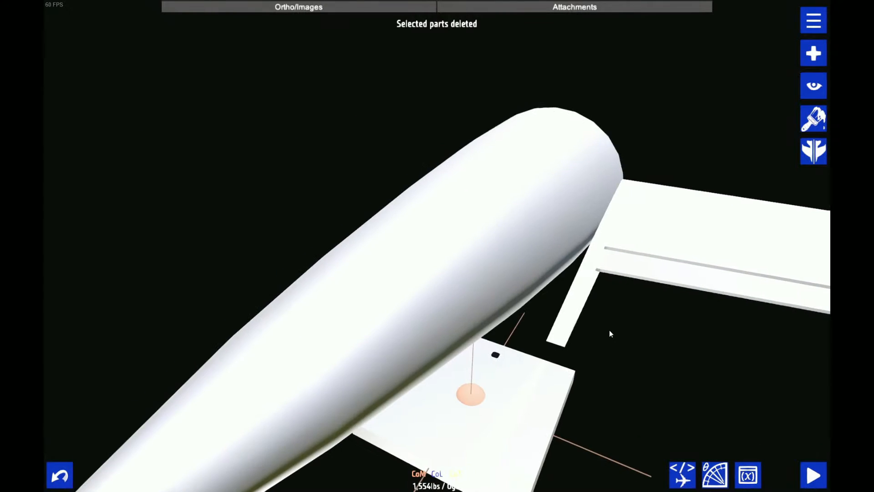
left_click_drag(610, 330, 512, 321)
left_click(476, 291)
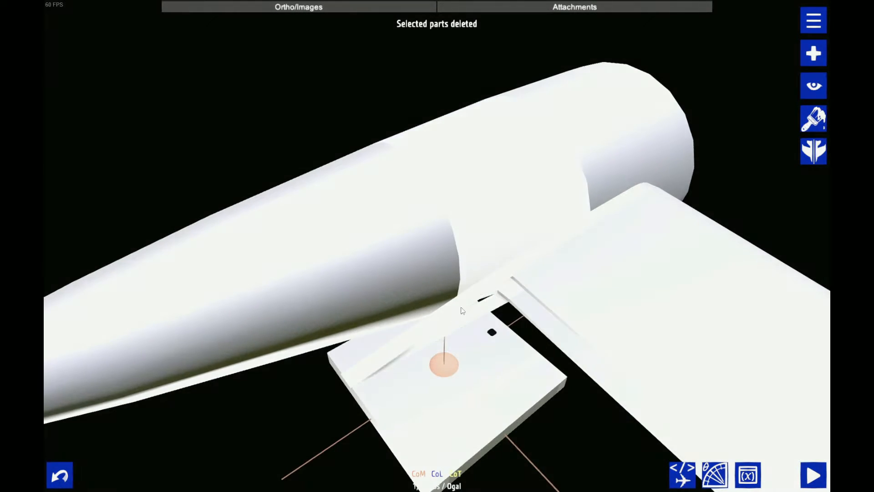
left_click(423, 324)
left_click(432, 326)
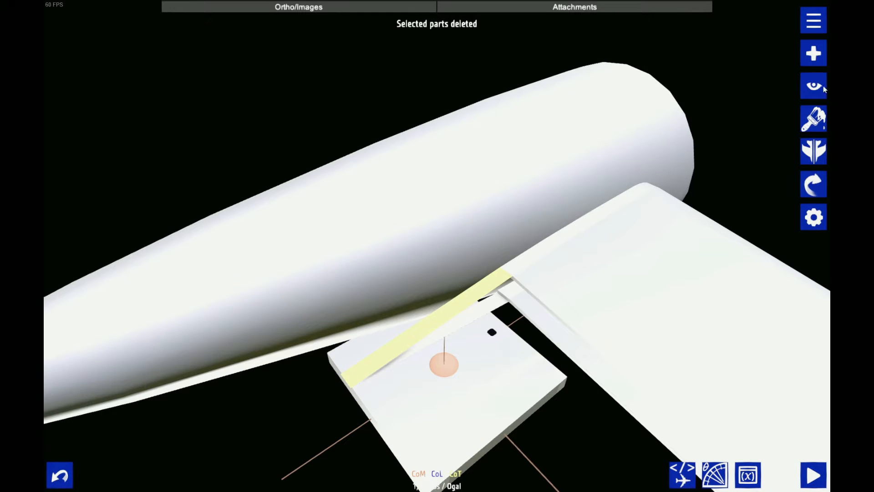
left_click(822, 87)
left_click(783, 25)
left_click_drag(245, 366, 262, 255)
left_click_drag(669, 154, 671, 228)
left_click(813, 217)
left_click(130, 52)
left_click_drag(102, 298, 284, 295)
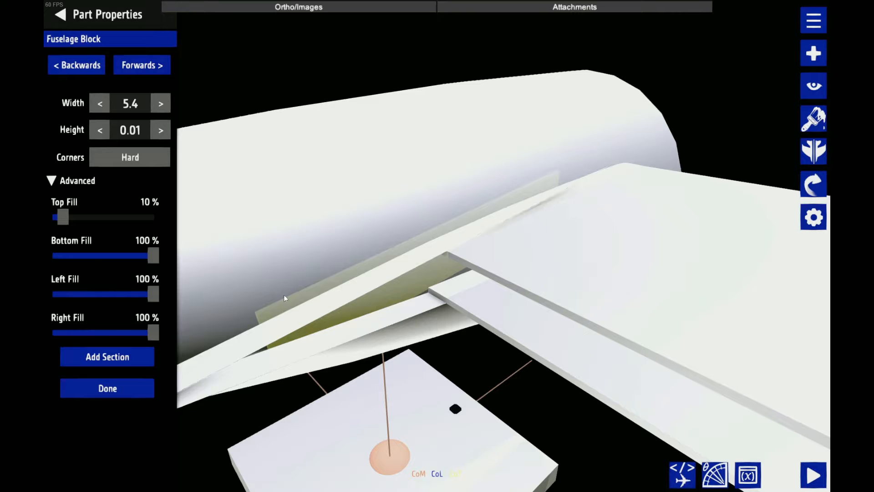
Set the left fill of the upper strip's opposite end section to 100% as well
left_click(84, 71)
left_click_drag(103, 298, 305, 319)
left_click(61, 15)
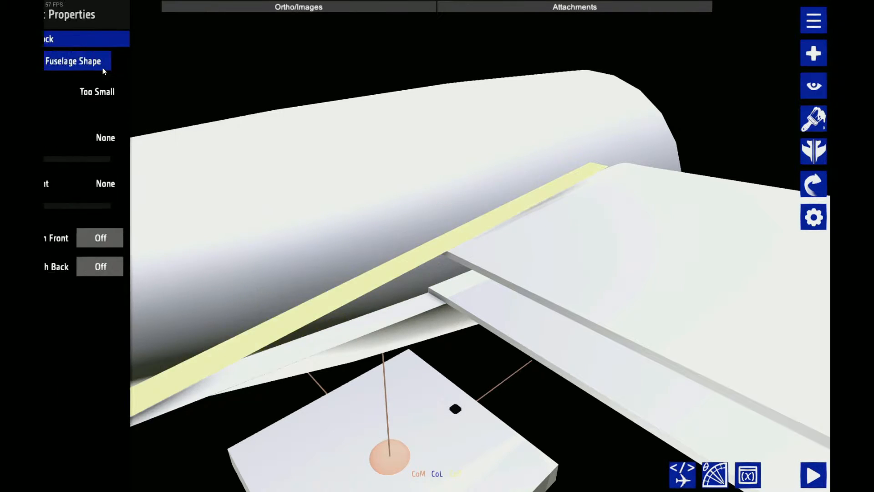
Set the left fill of both end sections of the lower strip to 100% and open its width for editing
left_click(422, 332)
left_click(368, 318)
left_click_drag(414, 226, 443, 209)
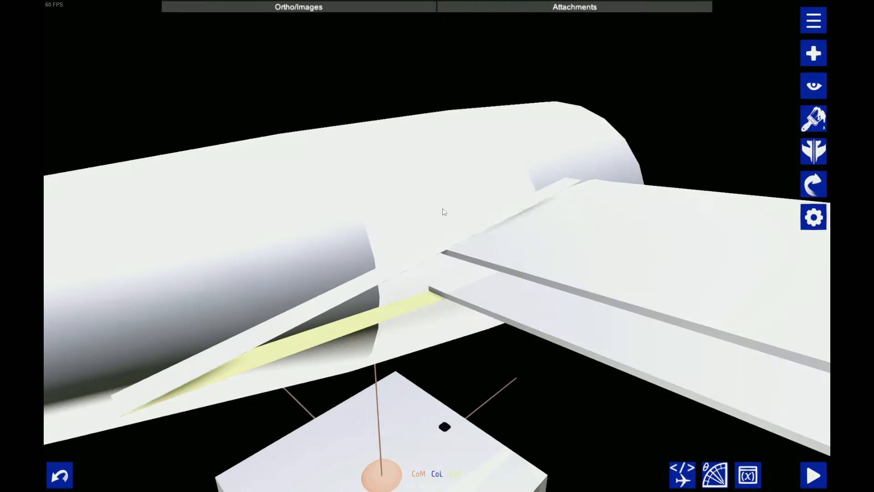
left_click(813, 217)
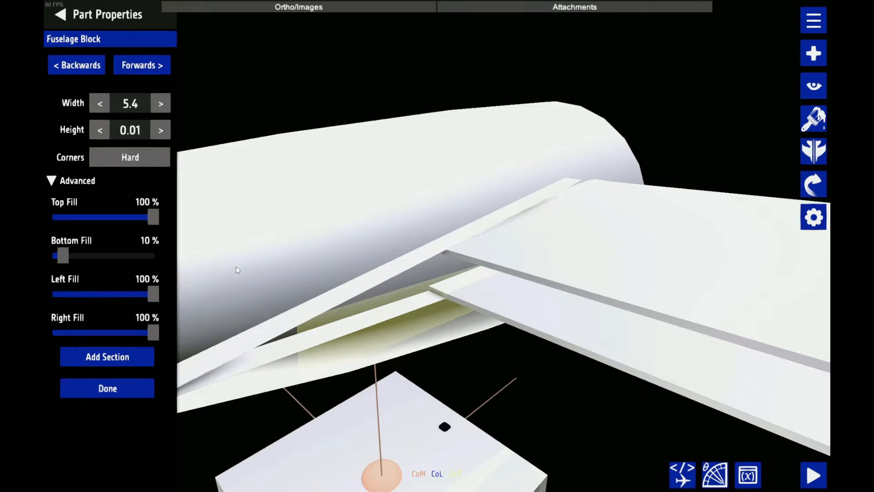
left_click(84, 67)
left_click_drag(103, 293, 257, 293)
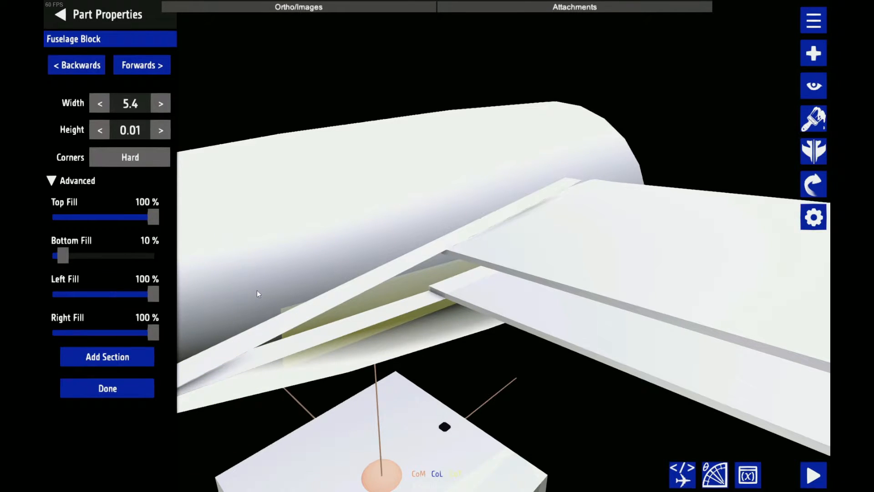
left_click(134, 107)
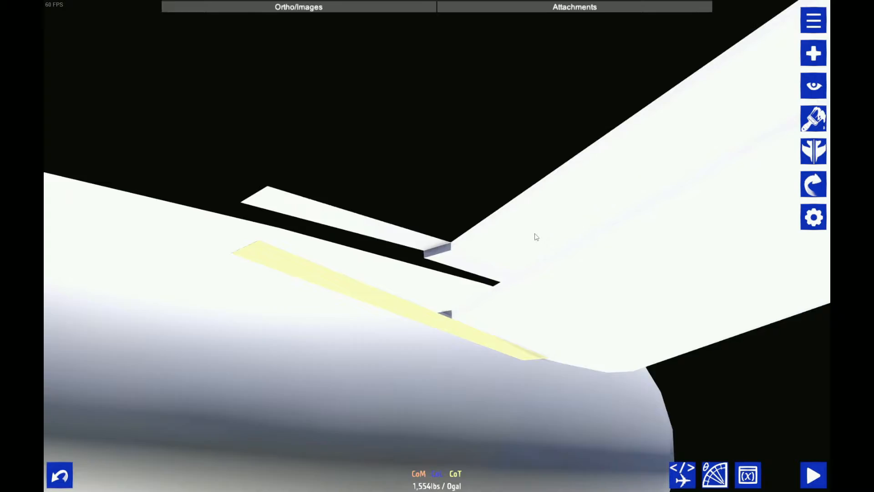
left_click_drag(536, 234, 543, 305)
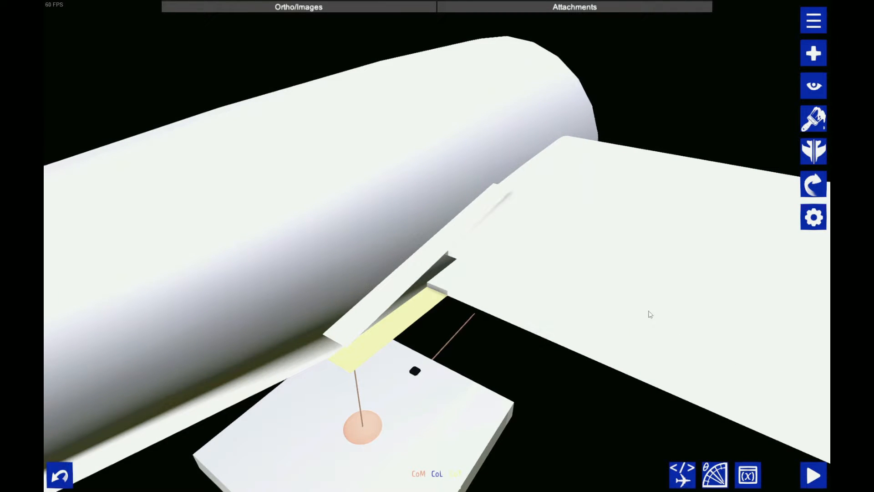
Copy the airfoil outline's vertical (Y) position, 6.1235, as the reference height for the strips
left_click_drag(478, 282, 502, 143)
scroll(501, 143, "up", 3)
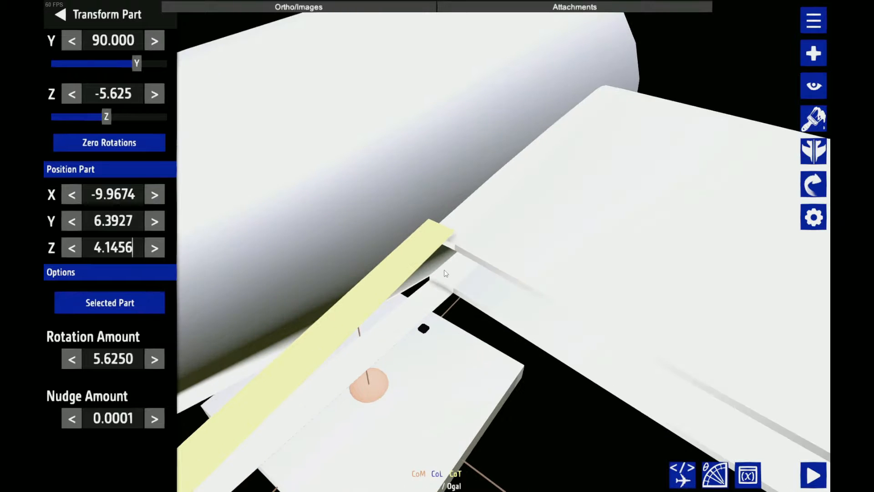
left_click(446, 273)
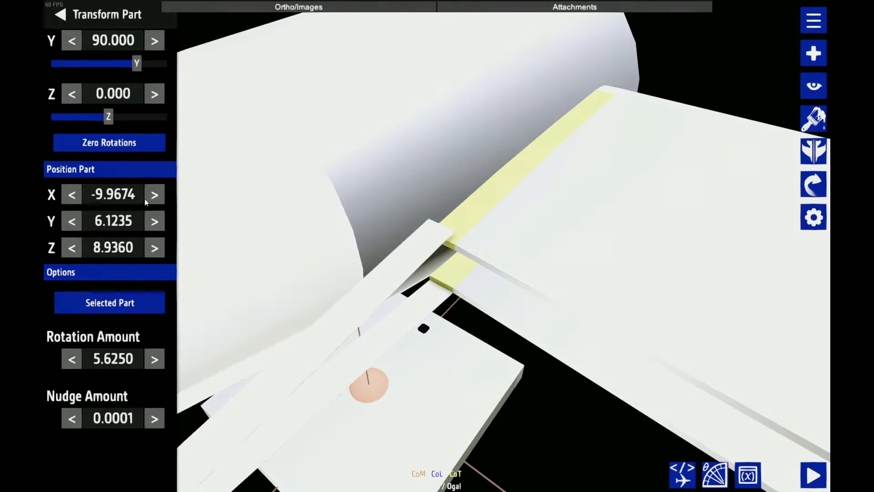
left_click(102, 220)
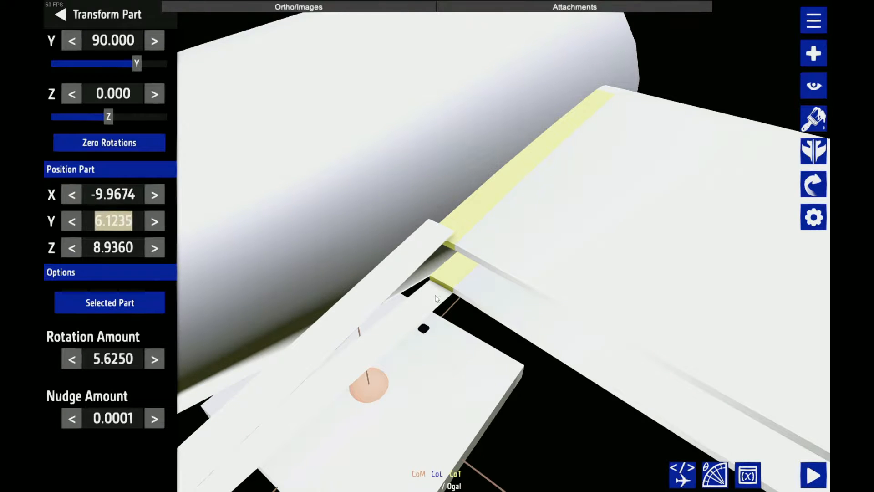
left_click_drag(440, 296, 448, 276)
scroll(428, 319, "up", 1)
scroll(360, 371, "down", 3)
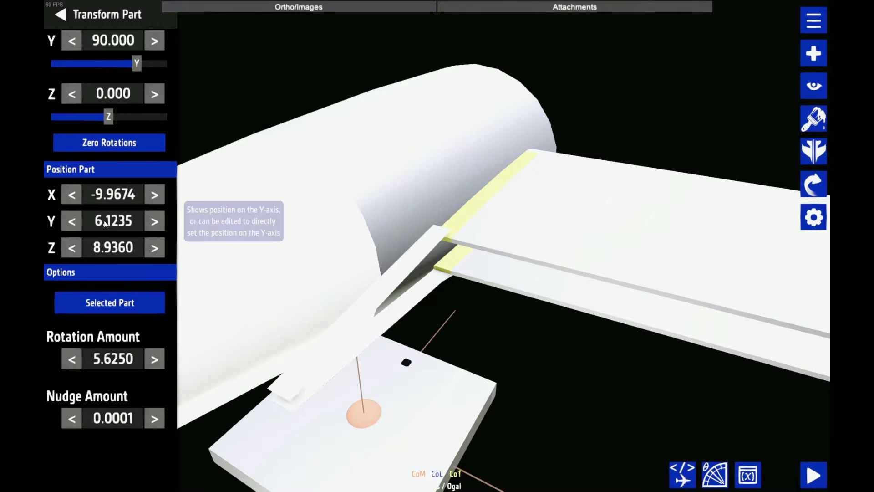
Set the nudge amount to 0.1366, the lower strip's vertical offset from the airfoil outline
left_click(387, 326)
left_click(387, 326)
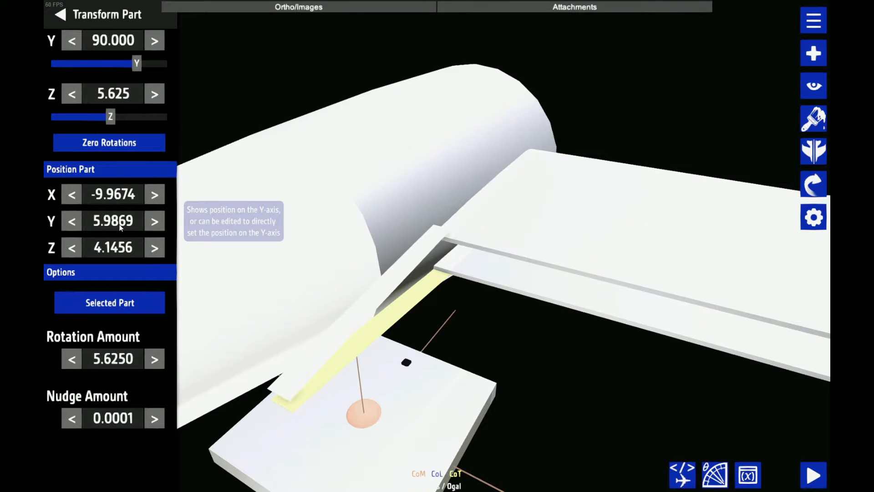
left_click(114, 418)
type("0.13")
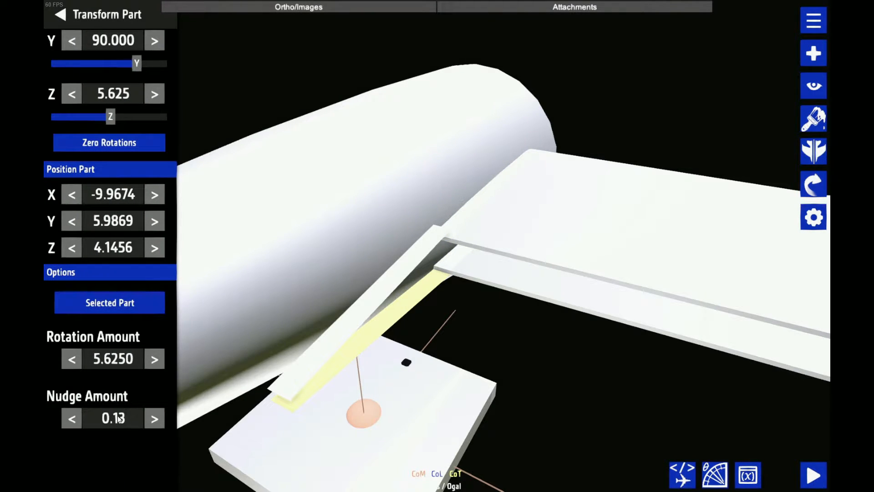
type("66")
Set the upper strip's Y position to 6.1235, and nudge it upward by 0.1366
left_click(114, 221)
key("ctrl+c")
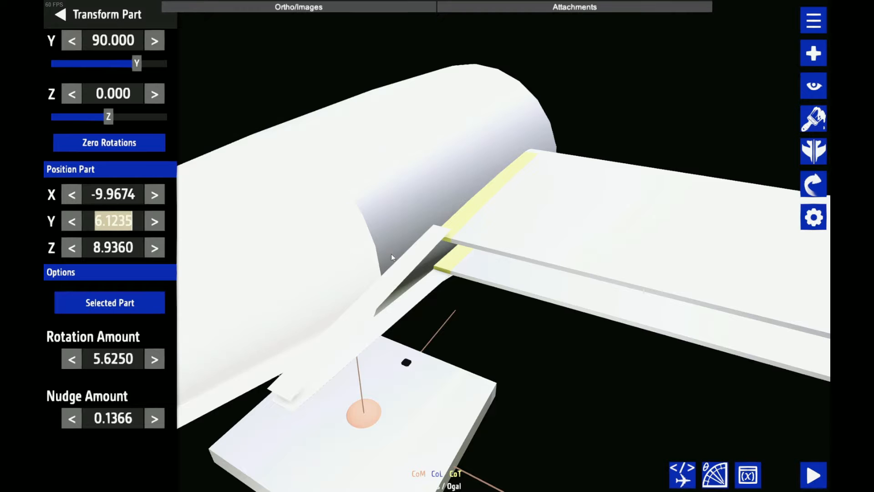
left_click(414, 255)
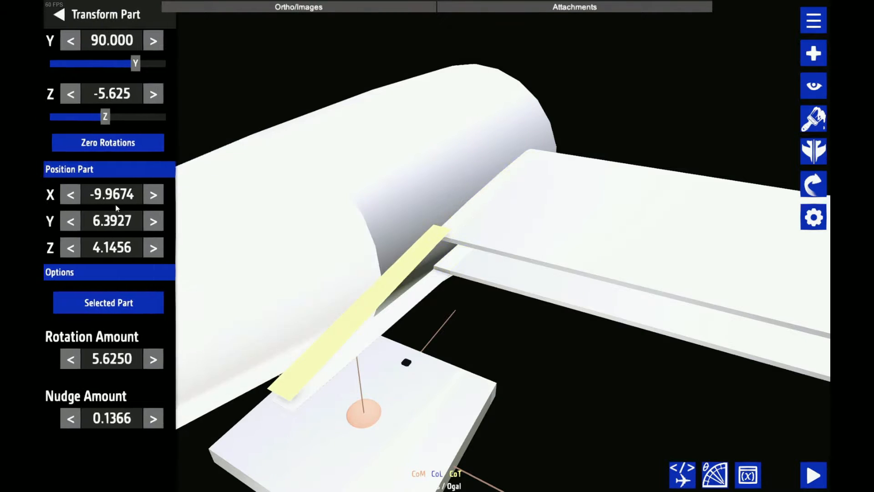
left_click(124, 222)
key("ctrl+v")
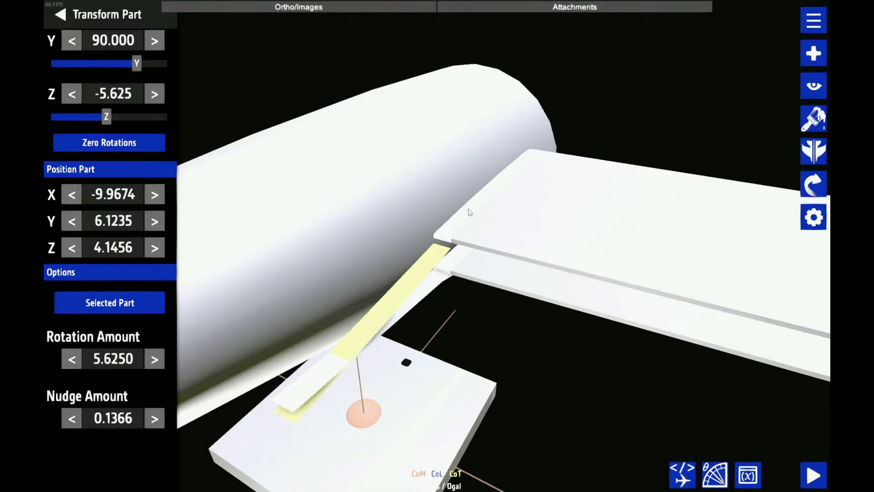
left_click(519, 369)
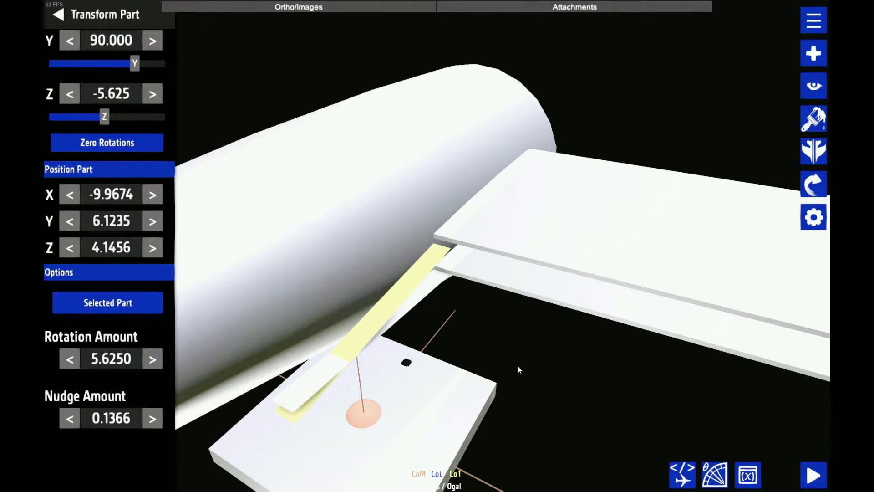
key("Up")
left_click_drag(518, 366, 551, 338)
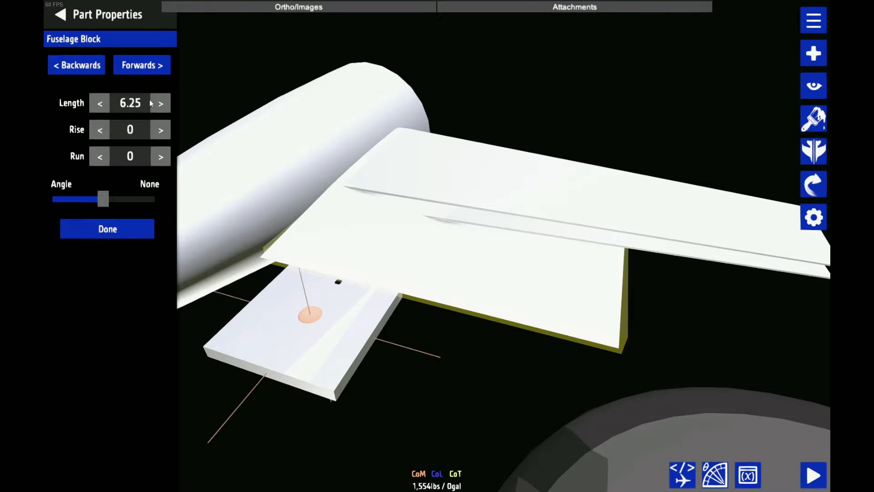
Lengthen the thin flat block beneath the stabilizer to 8.5
left_click(157, 100)
left_click(157, 99)
left_click(157, 99)
left_click(157, 100)
left_click(157, 99)
left_click(157, 100)
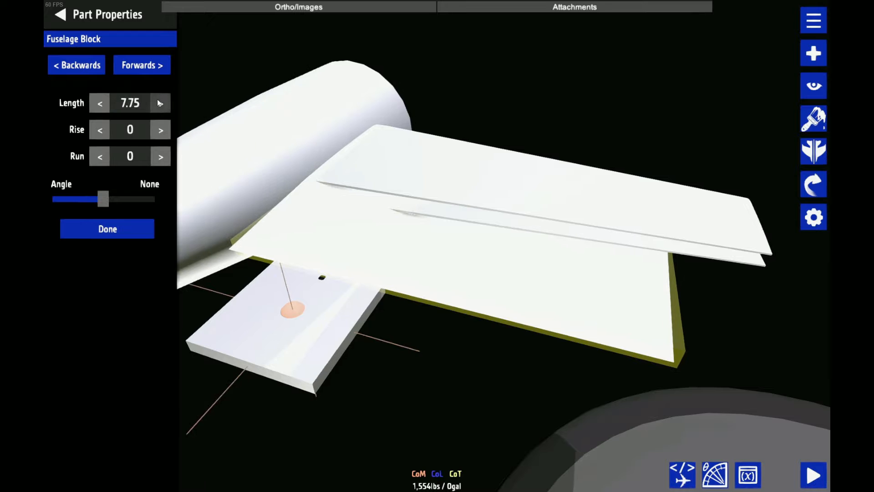
left_click(157, 99)
left_click(157, 100)
left_click(158, 100)
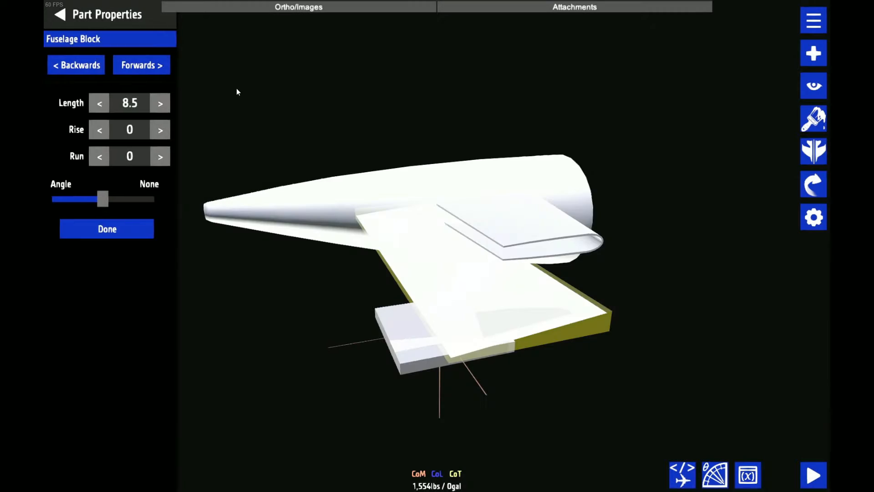
Examine the end-section widths and heights of the flat block and of the airfoil outline's tip and root
left_click(141, 65)
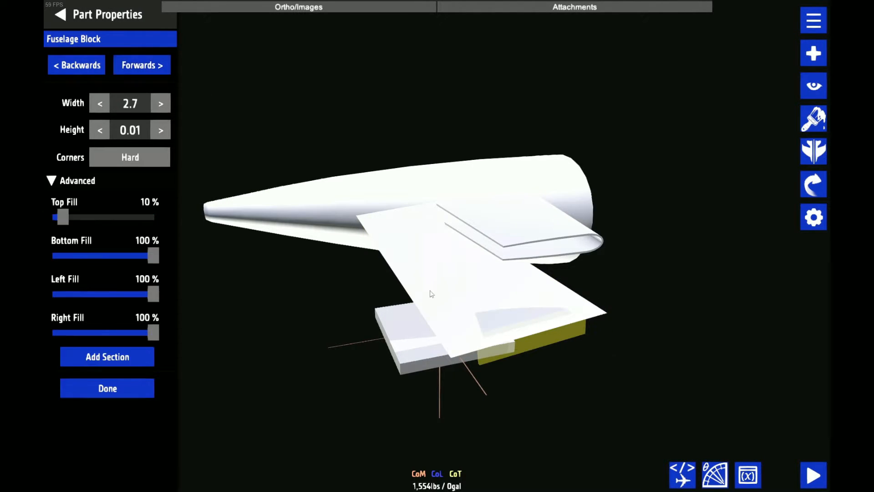
left_click(142, 65)
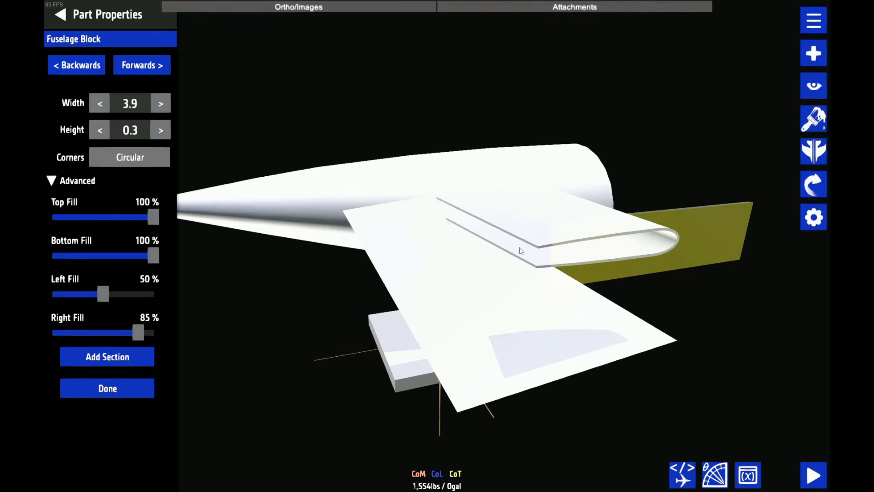
left_click(397, 330)
scroll(516, 163, "up", 1)
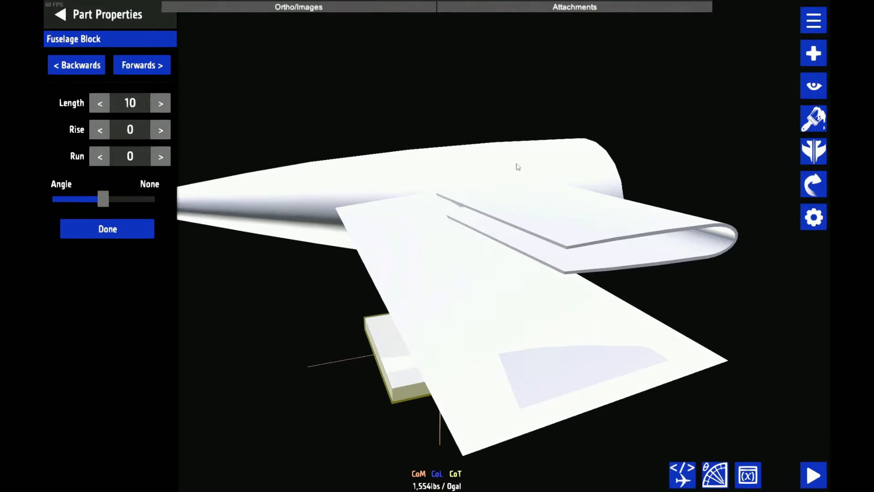
scroll(494, 184, "down", 3)
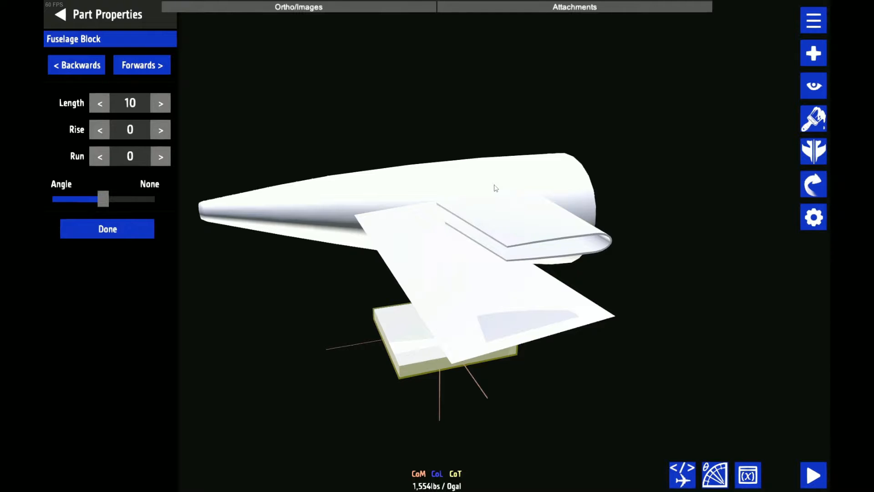
left_click(136, 67)
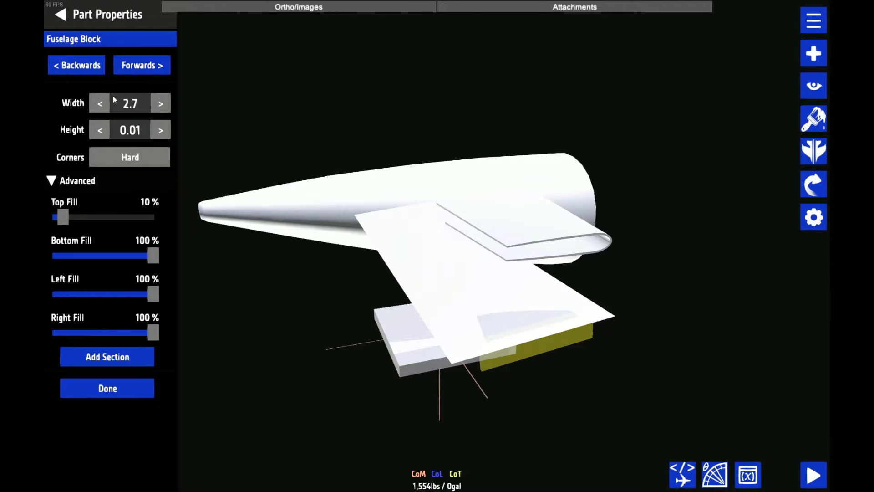
left_click(81, 67)
left_click(99, 69)
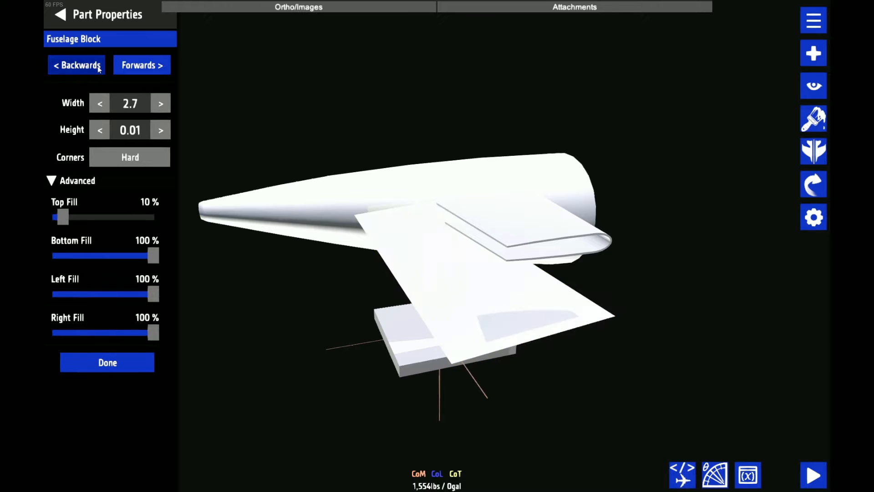
left_click(99, 69)
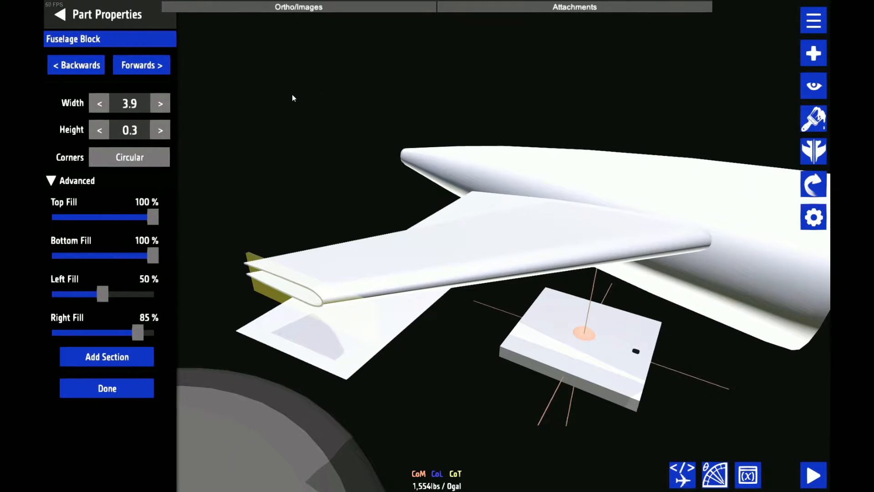
left_click(72, 68)
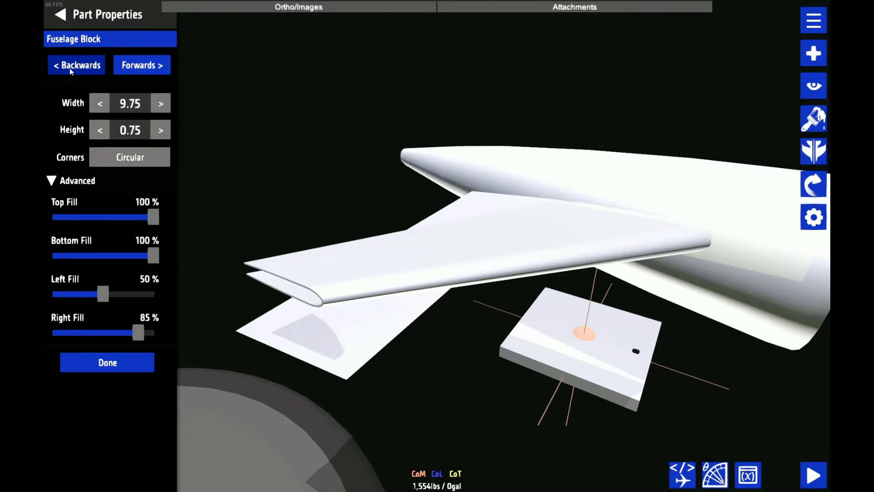
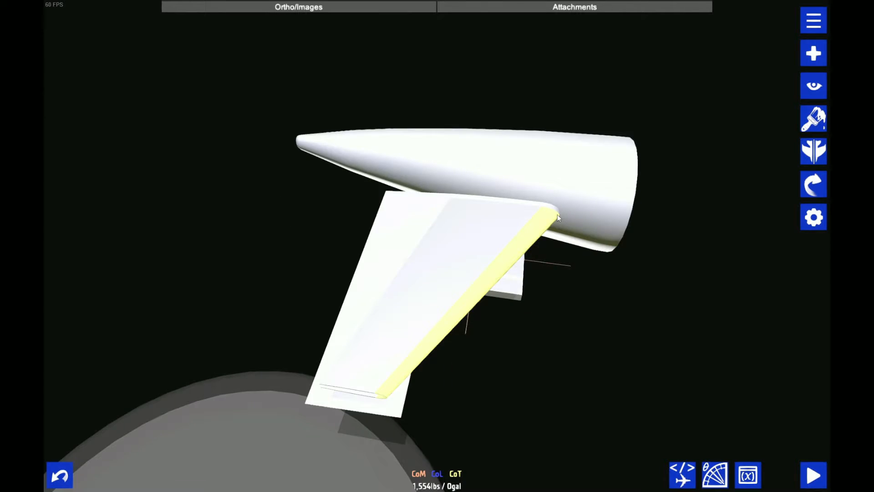
Check the airfoil outline's root and tip section sizes, and set the flat block's outer end width to 1.62
double_click(556, 216)
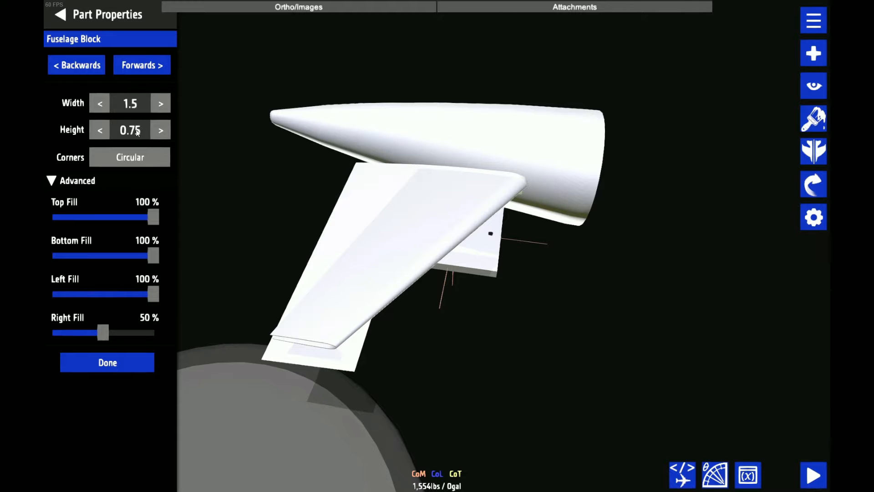
left_click(137, 71)
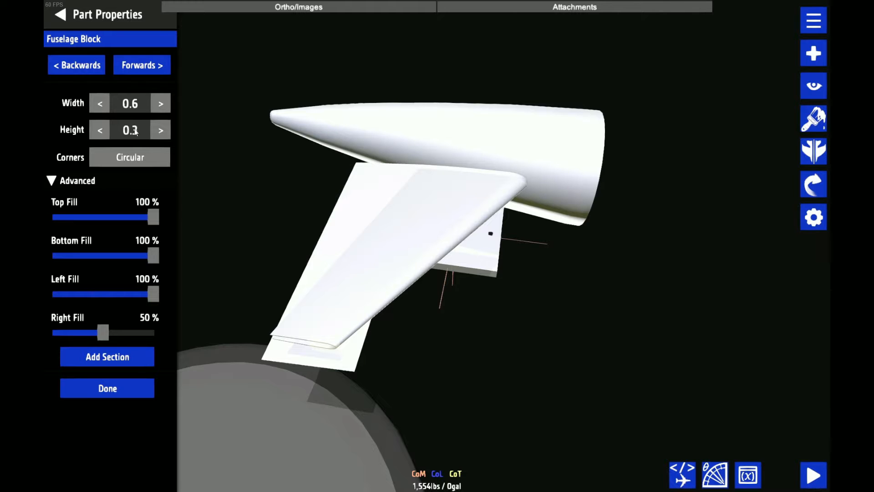
left_click_drag(540, 348, 517, 345)
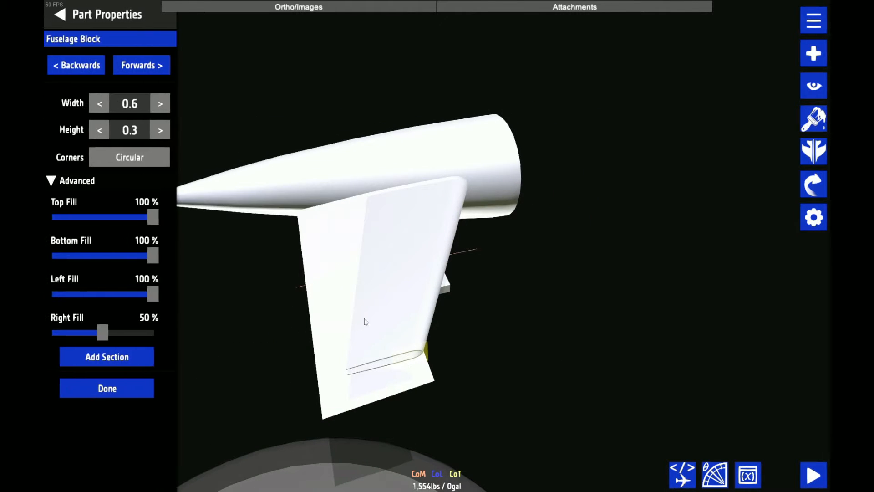
left_click(333, 298)
left_click(376, 377)
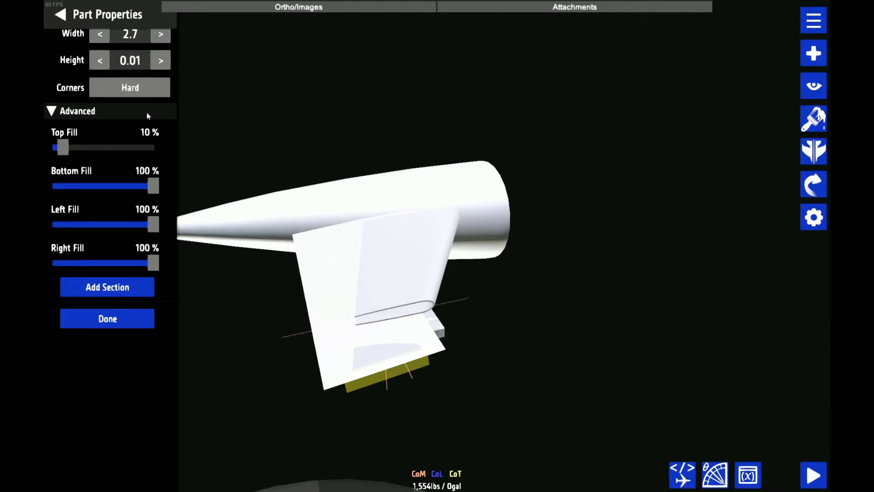
scroll(129, 99, "up", 3)
left_click(139, 103)
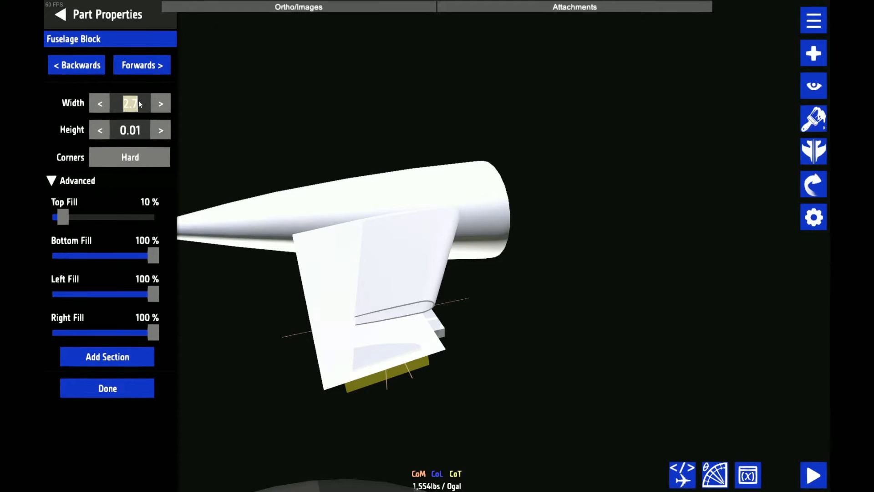
type("1.62")
left_click_drag(514, 150, 444, 327)
scroll(443, 327, "up", 4)
scroll(493, 372, "down", 2)
left_click_drag(494, 373, 282, 322)
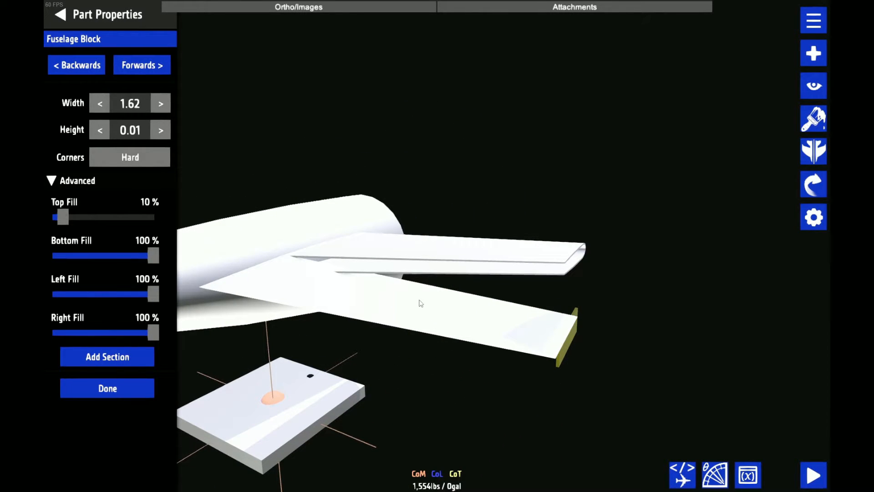
Save the aircraft under the name SWL-120 Tail
left_click_drag(617, 171, 585, 162)
key("ctrl+s")
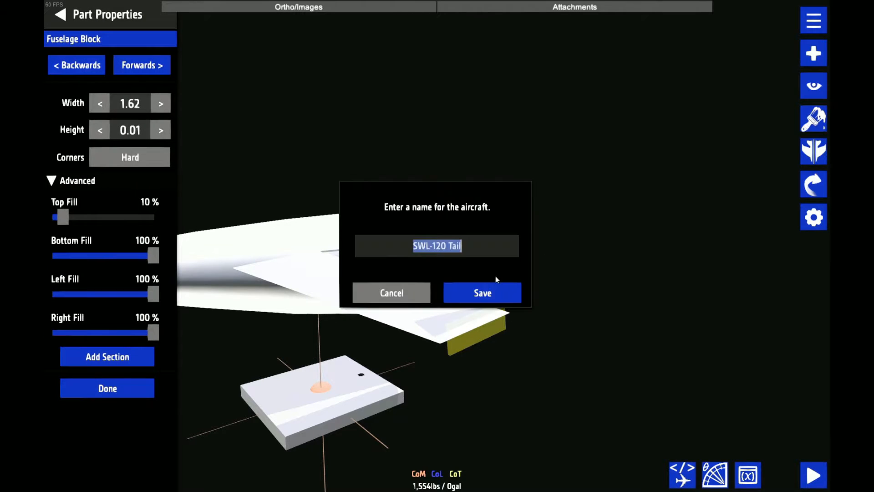
left_click(489, 292)
left_click(482, 288)
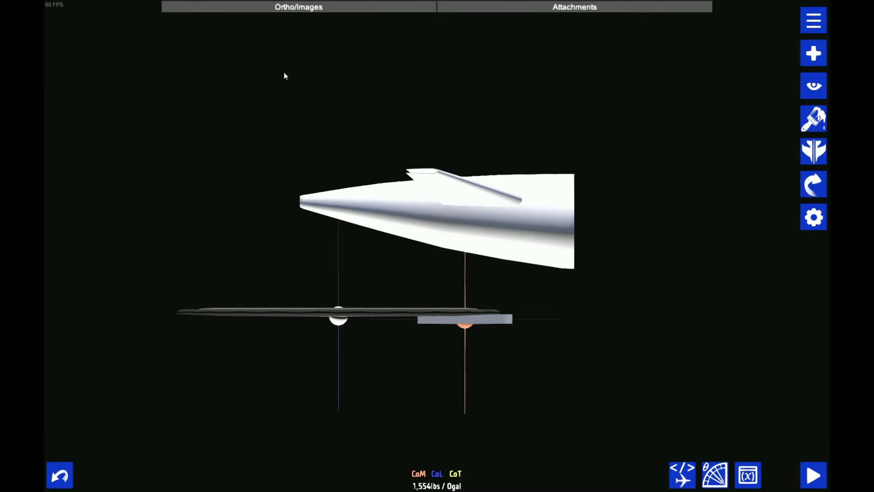
Set the flat block's rise to -1.5 so its outer end lifts toward the stabilizer tip
left_click_drag(287, 73, 619, 138)
scroll(771, 175, "up", 10)
left_click_drag(772, 174, 771, 222)
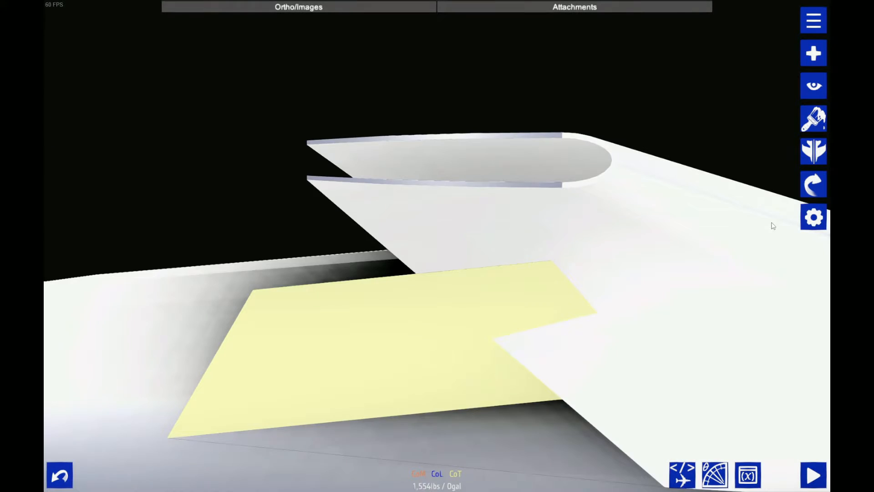
left_click(814, 214)
left_click(155, 60)
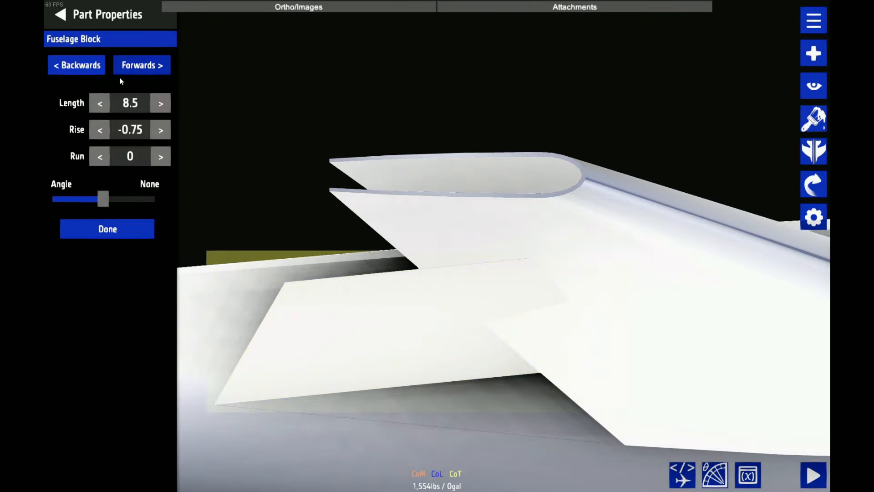
left_click(100, 130)
left_click(100, 130)
left_click(99, 130)
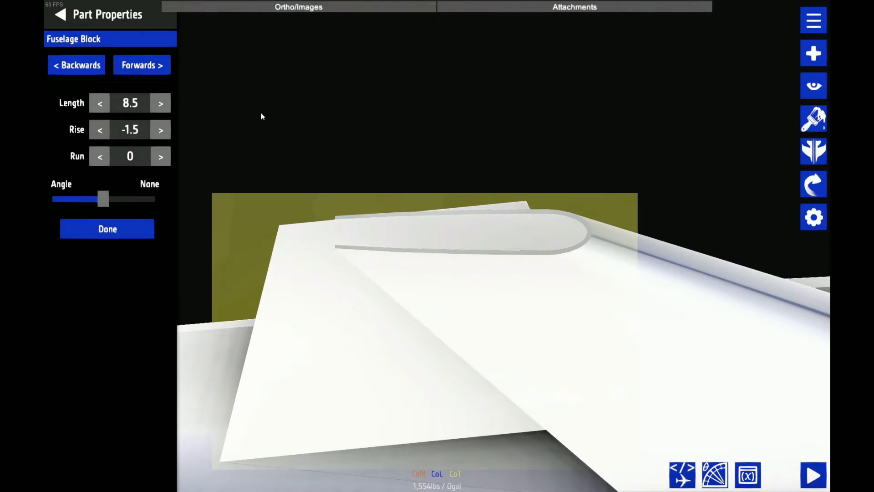
left_click_drag(267, 113, 326, 149)
scroll(313, 142, "up", 4)
scroll(326, 149, "down", 1)
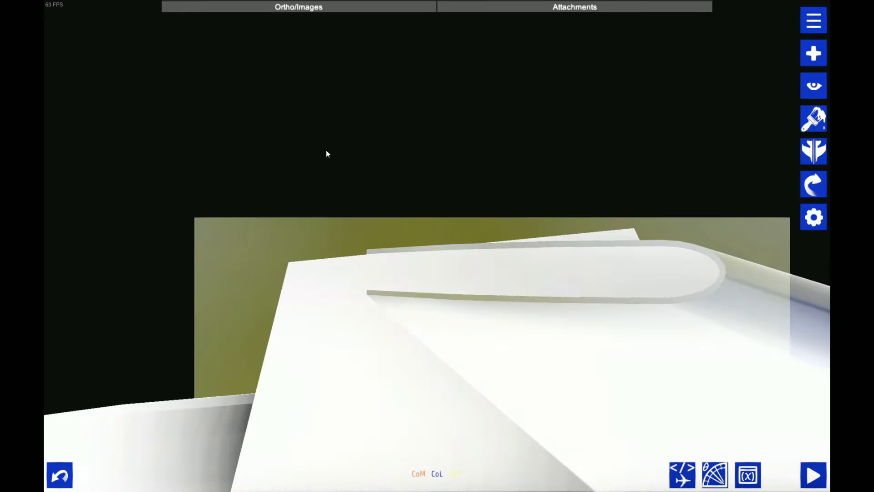
Inspect the flat block's fit against the upper strip at the tip, and try rises of -1.6, -1.52 and -1.53
left_click(137, 135)
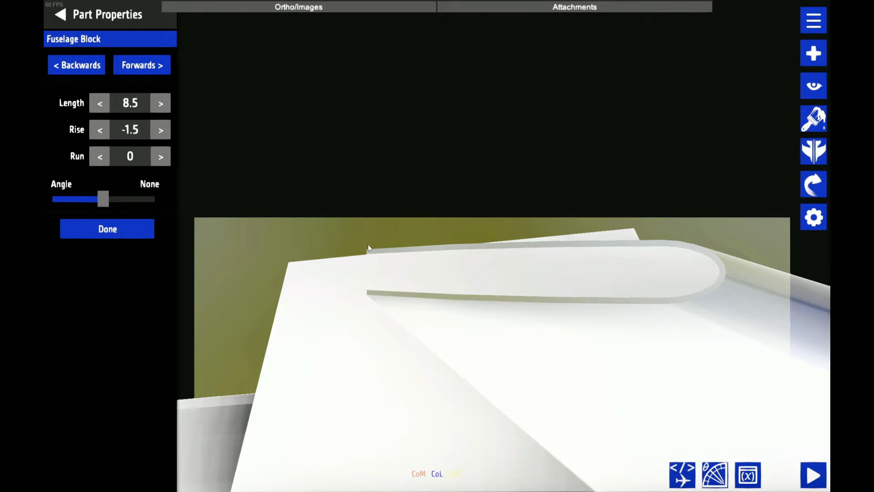
scroll(369, 241, "down", 5)
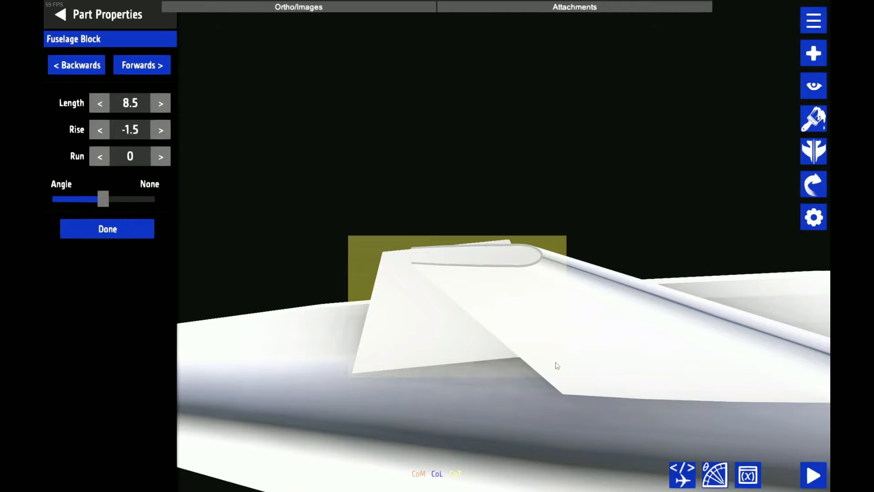
scroll(551, 364, "up", 5)
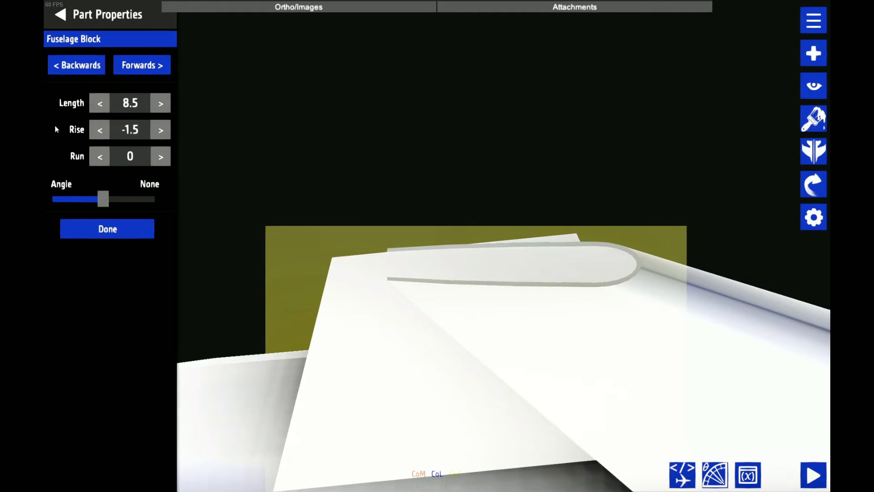
scroll(437, 191, "down", 5)
left_click_drag(456, 182, 496, 184)
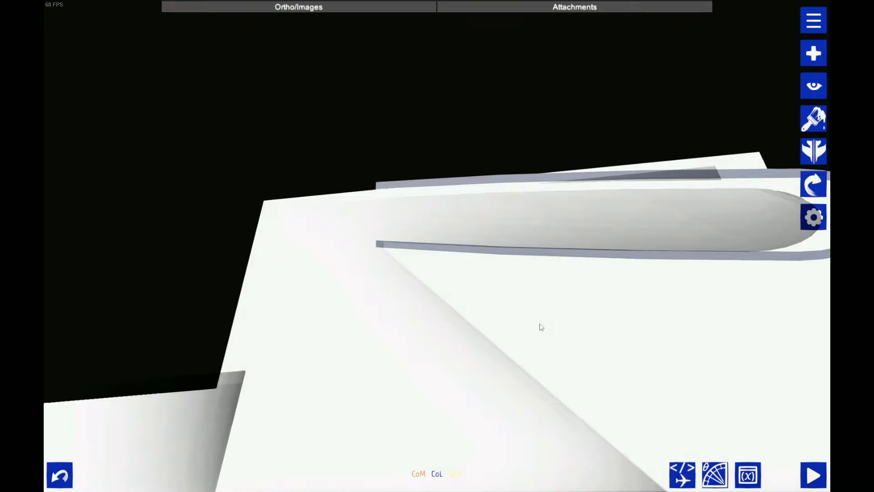
left_click_drag(540, 326, 581, 392)
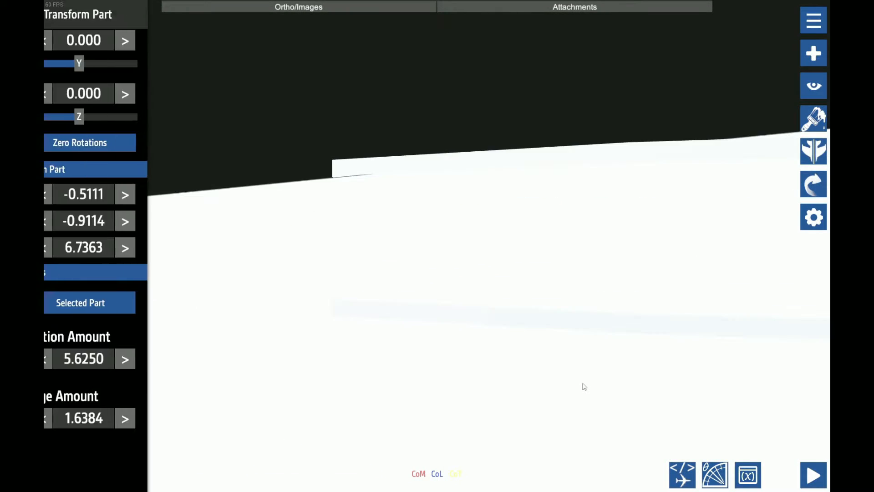
left_click(400, 283)
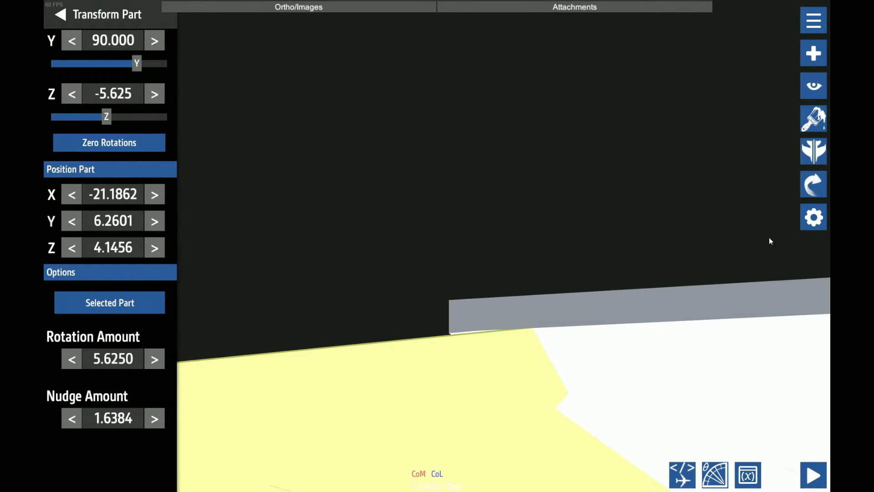
left_click(813, 217)
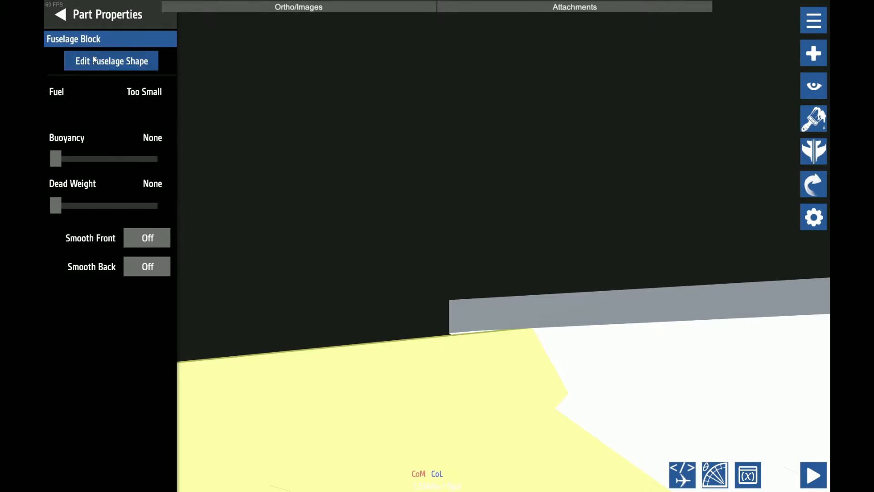
left_click(116, 61)
double_click(136, 128)
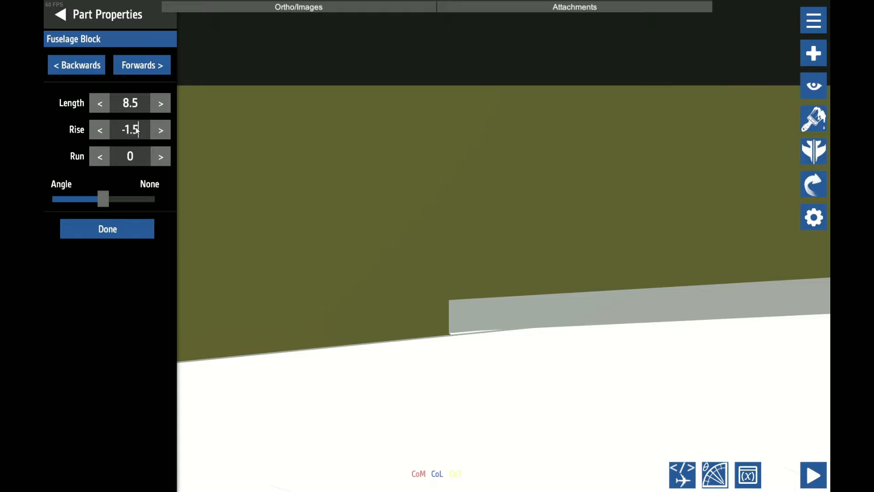
key("Delete")
type("6")
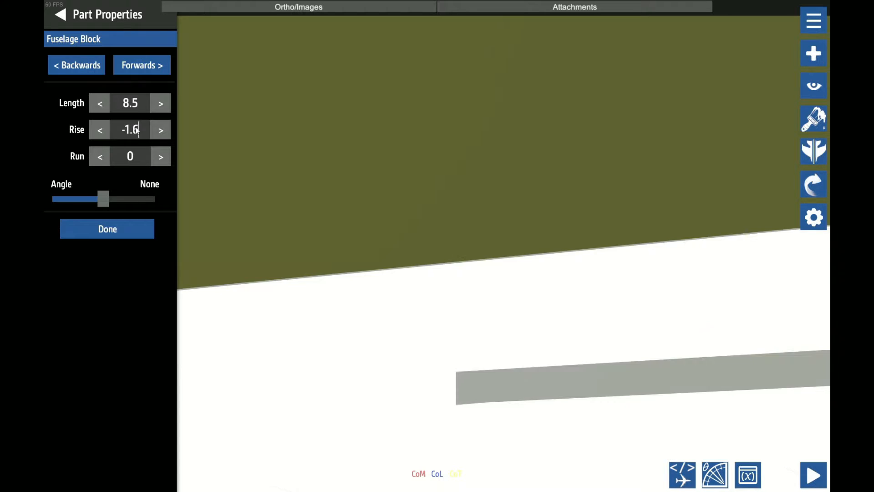
key("BackSpace")
type("5")
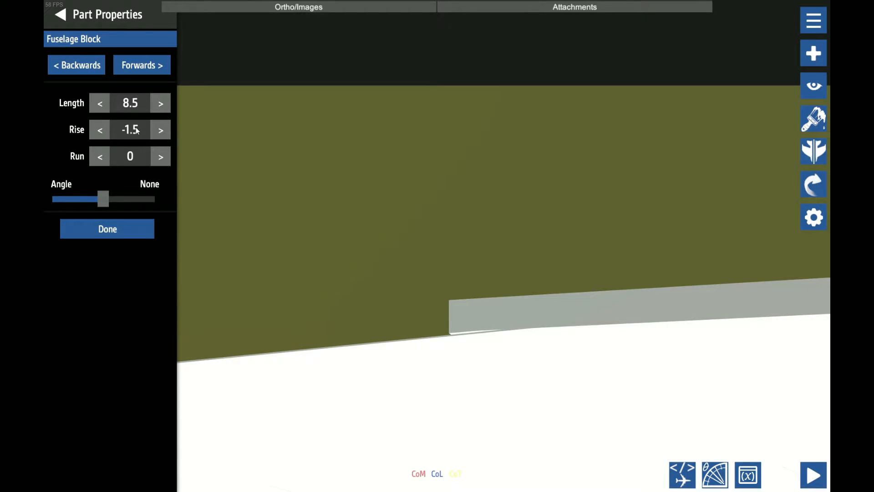
type("2")
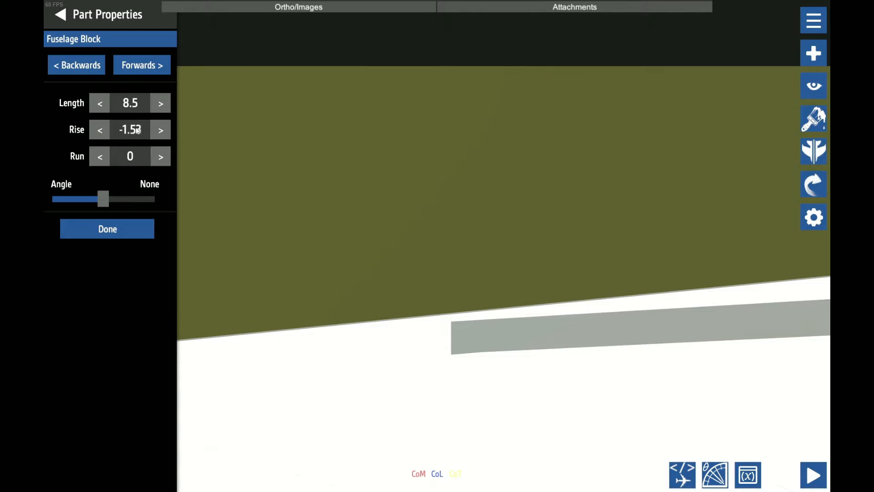
key("BackSpace")
type("3")
left_click_drag(478, 273, 441, 117)
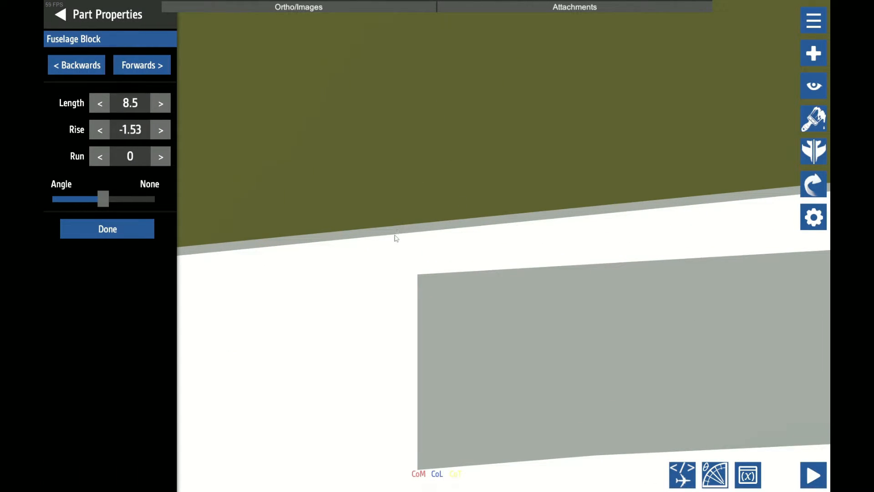
Refine the flat block's rise to -1.5241 to line its upper edge up with the upper strip's rear corner
key("BackSpace")
type("2")
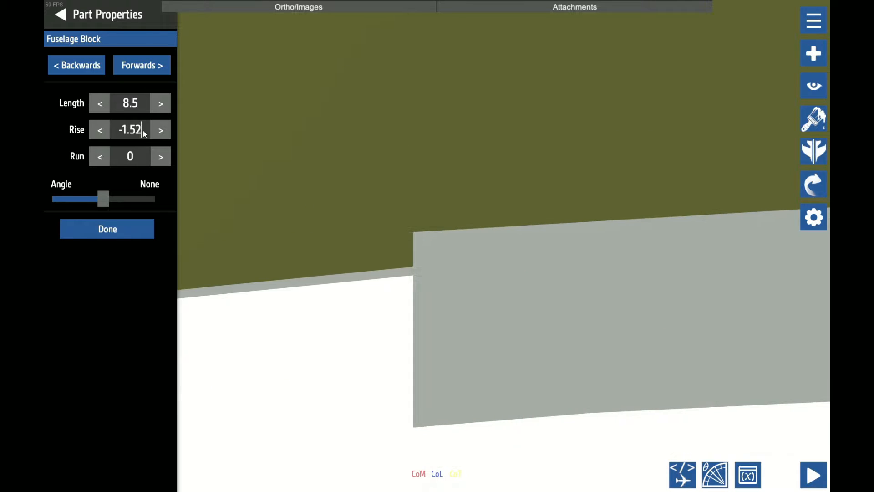
type("3")
key("BackSpace")
type("4")
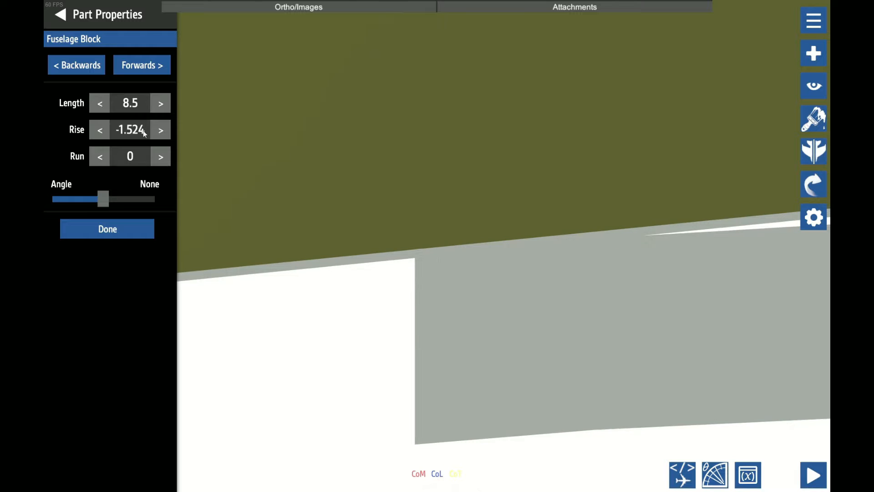
type("1")
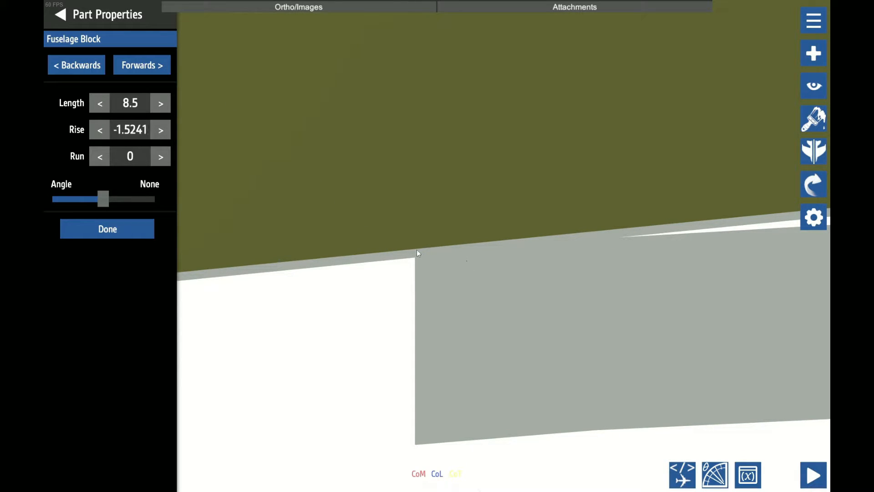
Try slightly steeper rises for the flat block, from -1.5242 up to -1.5249, and return the rise to -1.5241
scroll(417, 249, "down", 2)
scroll(418, 249, "down", 10)
scroll(436, 248, "up", 12)
key("BackSpace")
type("2")
key("BackSpace")
type("3")
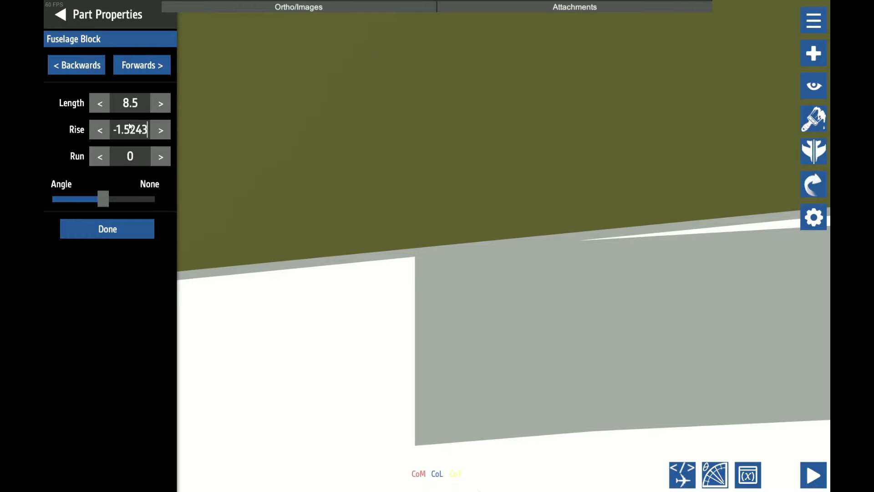
key("BackSpace")
type("4")
key("BackSpace")
type("7")
key("BackSpace")
type("9")
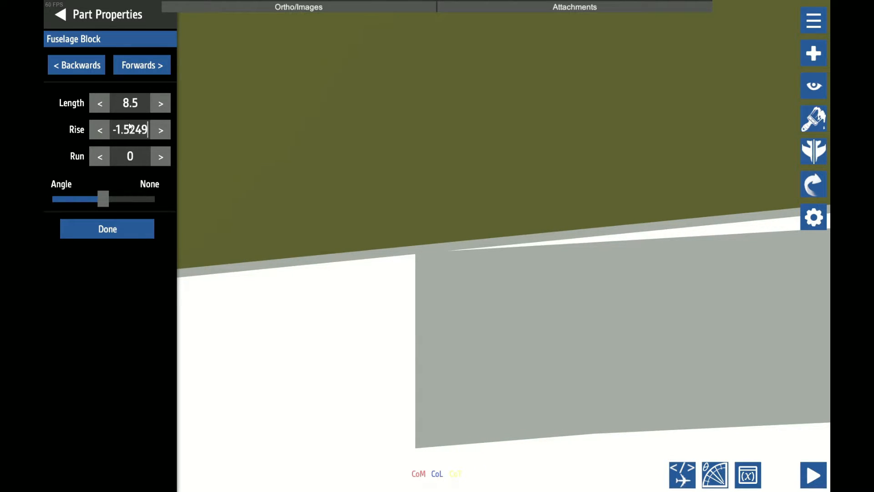
key("BackSpace")
key("BackSpace")
type("1")
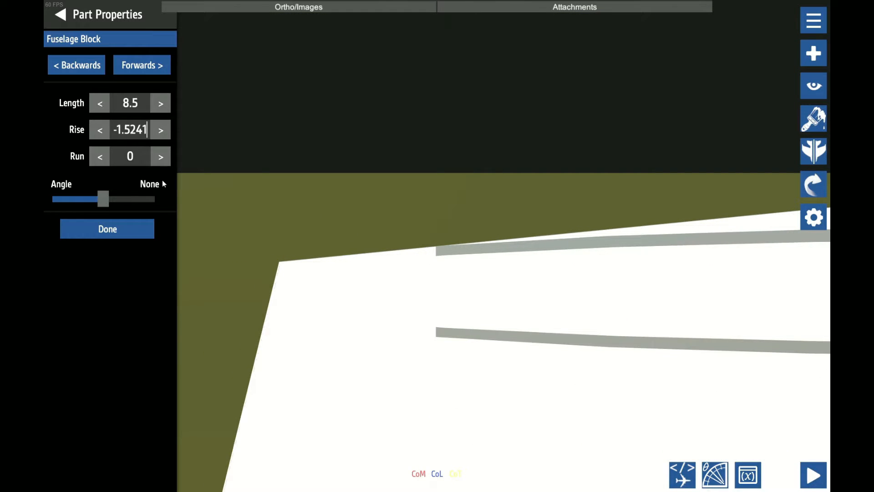
Set the flat block's run to -1.25 to sweep its outer end
left_click(100, 156)
left_click(99, 157)
scroll(565, 159, "down", 3)
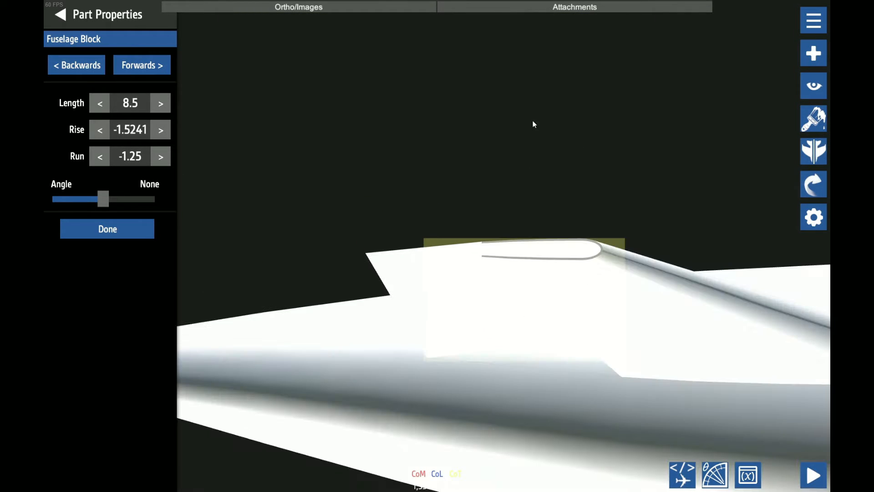
scroll(510, 152, "up", 2)
left_click(509, 151)
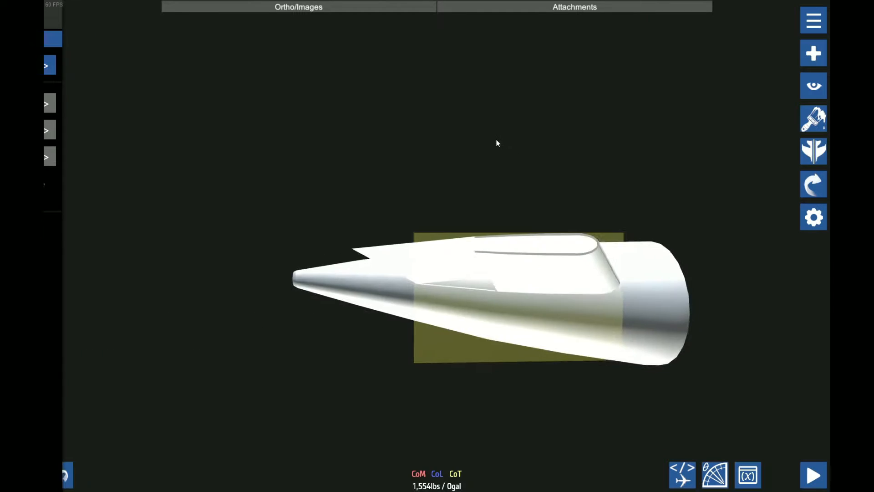
left_click_drag(512, 158, 537, 295)
scroll(537, 246, "down", 4)
Check the stabilizer from above and set the hollow airfoil nose block's run to -5 to sweep its outer end
left_click(819, 85)
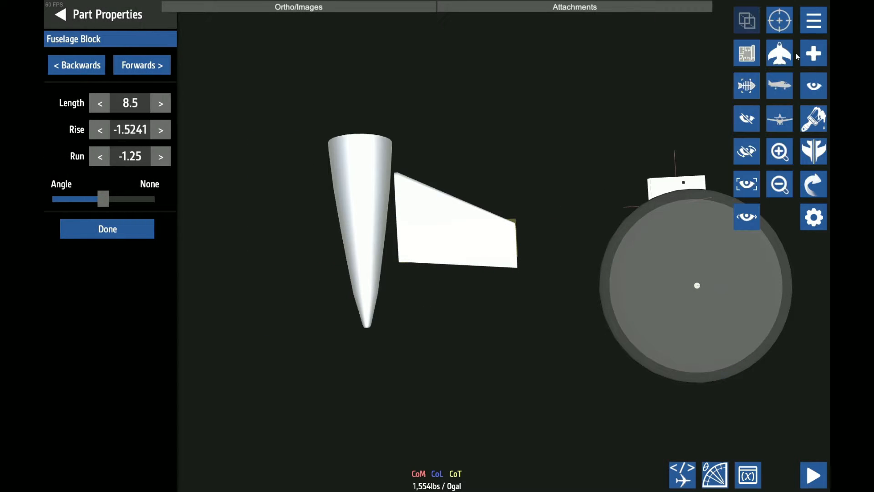
left_click(786, 53)
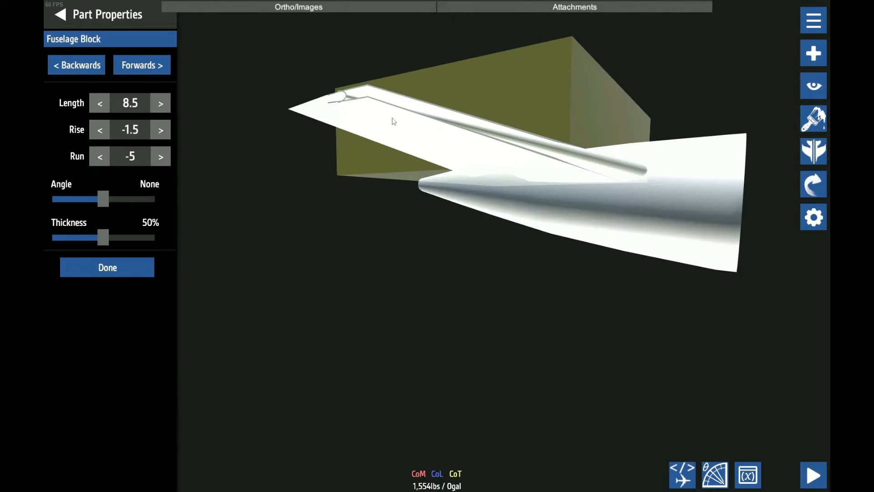
left_click(392, 120)
left_click(99, 157)
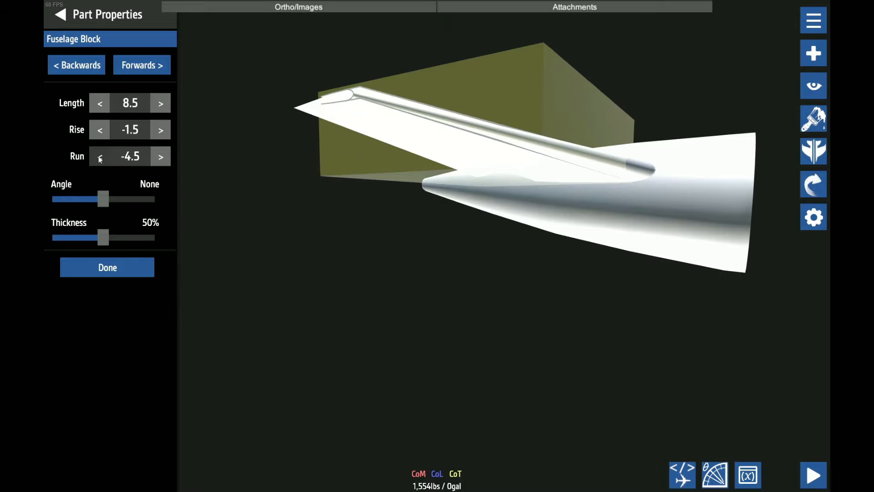
left_click(99, 157)
Set the flat block's run to -2.25 to bring its sweep closer to the airfoil block's
left_click_drag(319, 319, 462, 260)
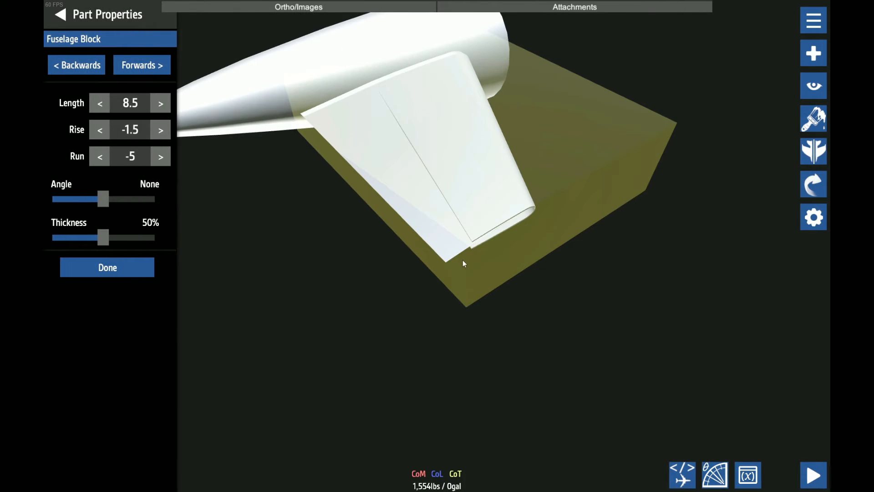
left_click(367, 134)
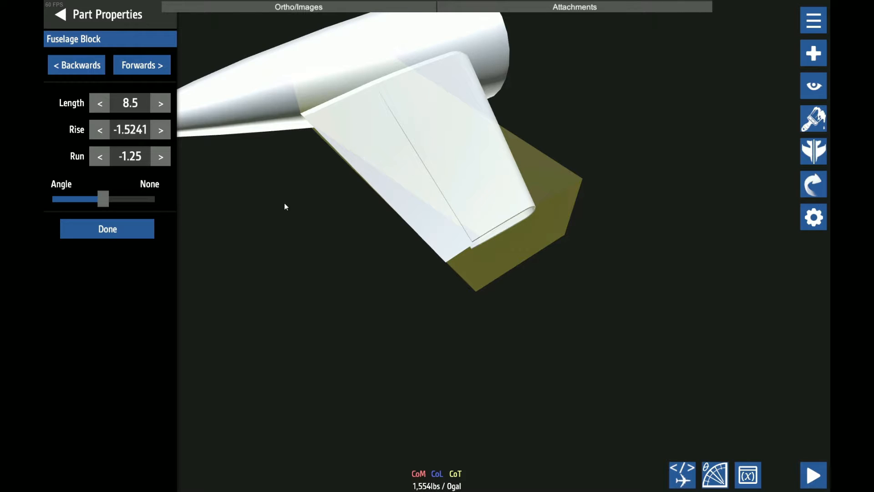
left_click_drag(334, 297, 283, 236)
left_click(369, 150)
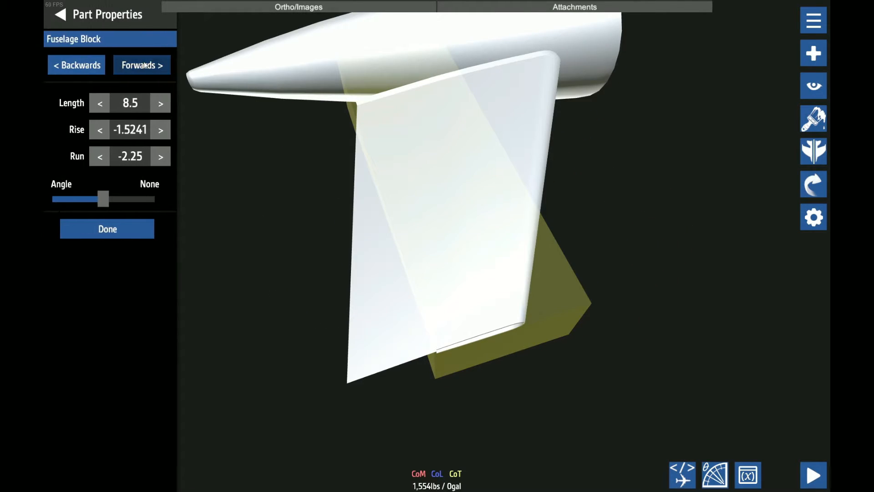
Compare the end sections of the flat block and airfoil block, and narrow the flat block's outer end
left_click(143, 66)
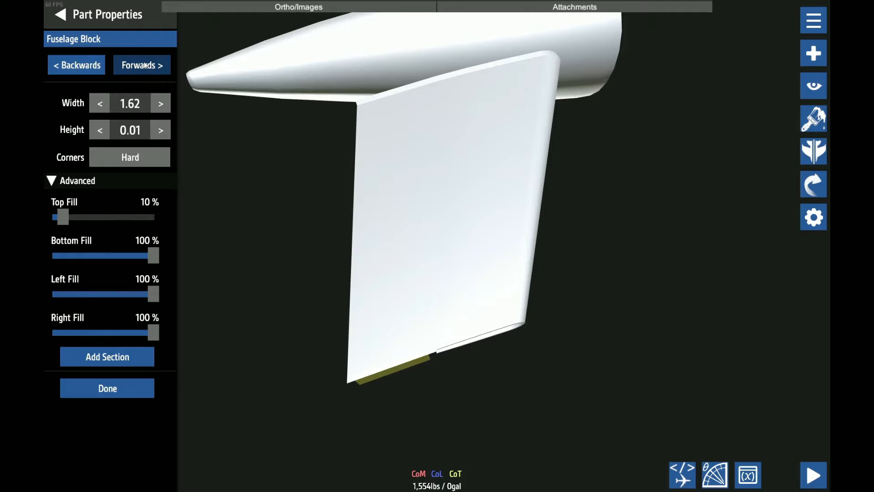
left_click(78, 69)
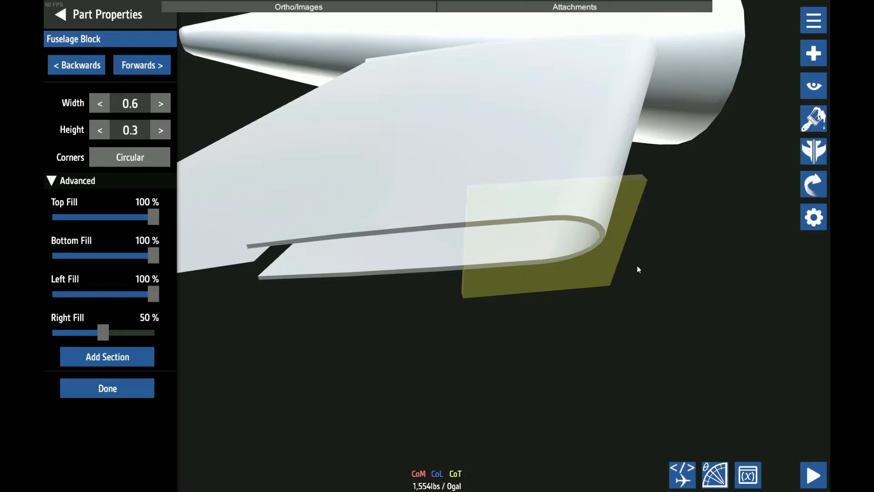
scroll(480, 288, "down", 6)
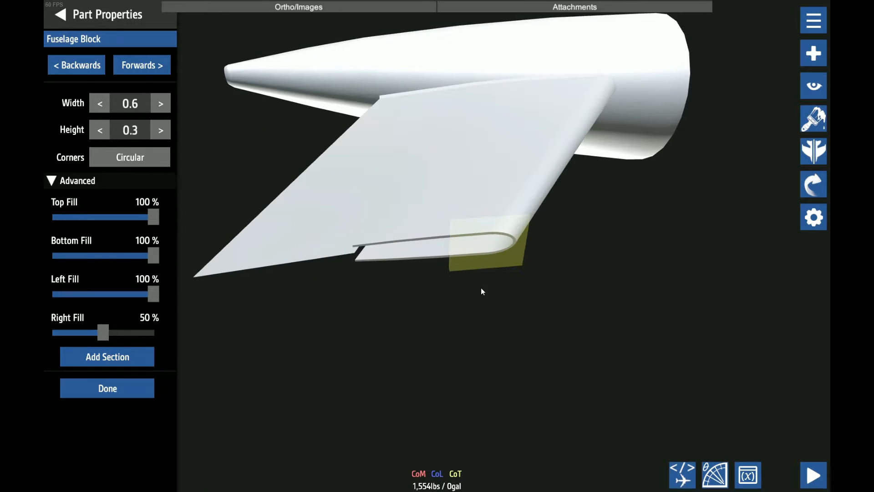
left_click(89, 67)
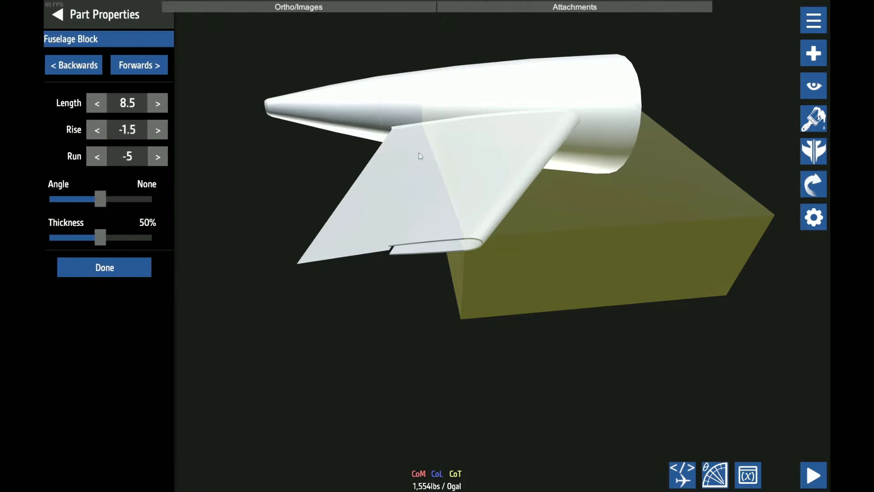
left_click(415, 151)
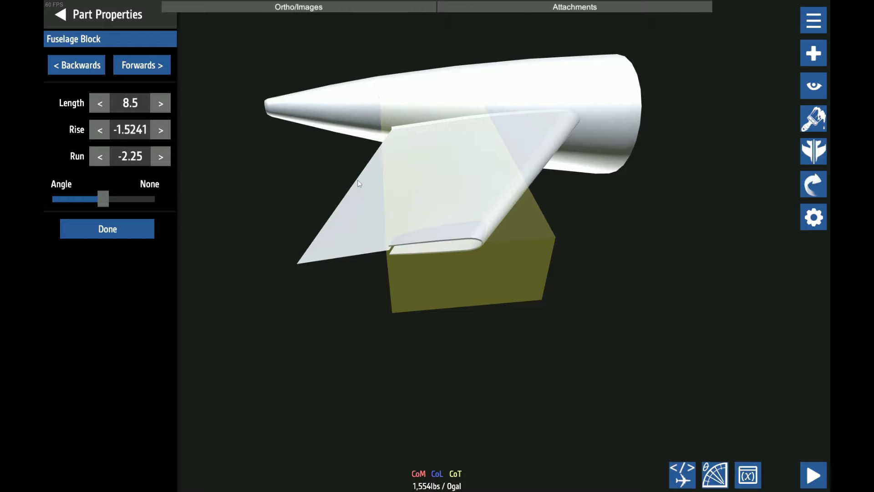
left_click(132, 71)
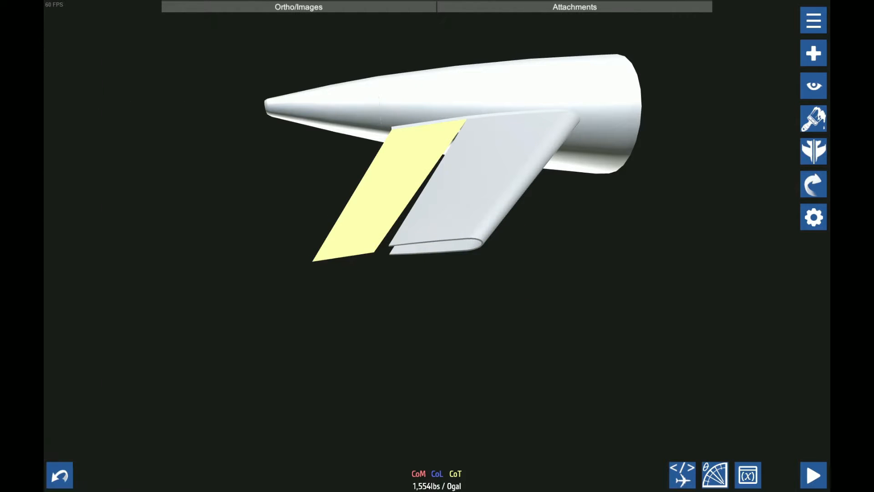
View the stabilizer from the side, and set the flat block's rise to -1.6221 and its run to -2
left_click(820, 93)
left_click(784, 82)
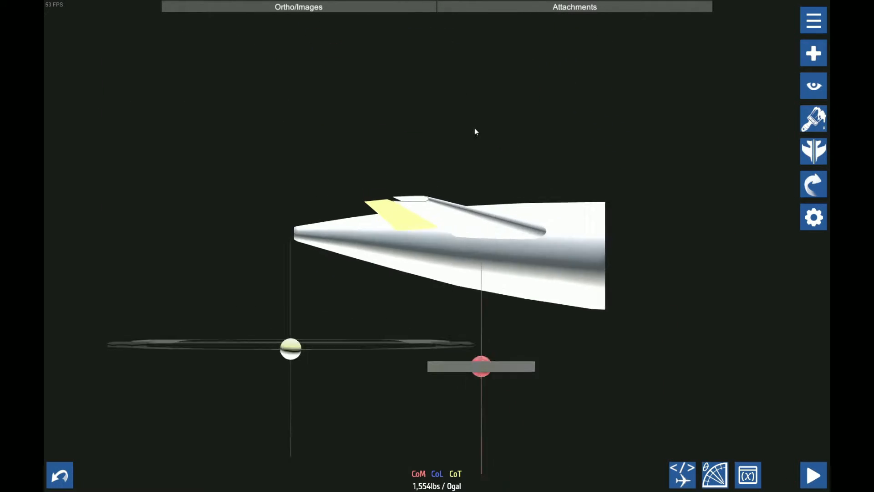
scroll(475, 128, "up", 5)
left_click_drag(474, 129, 560, 208)
scroll(561, 211, "up", 5)
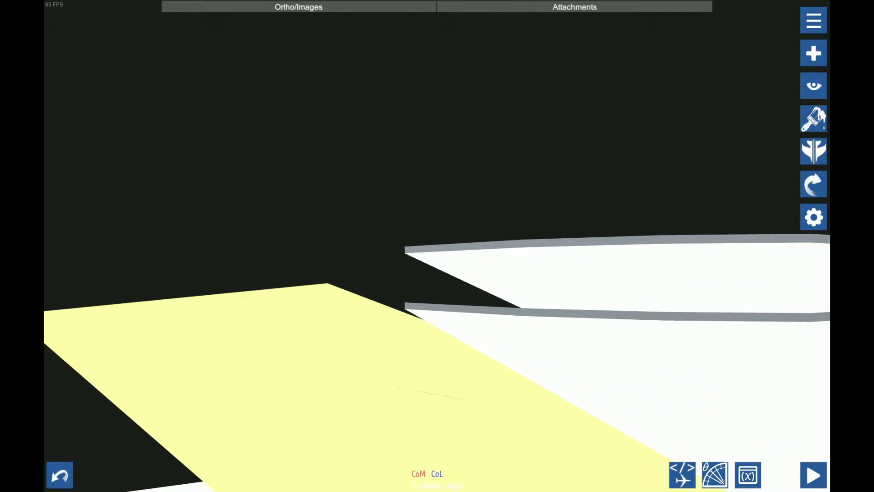
left_click(813, 218)
left_click(109, 69)
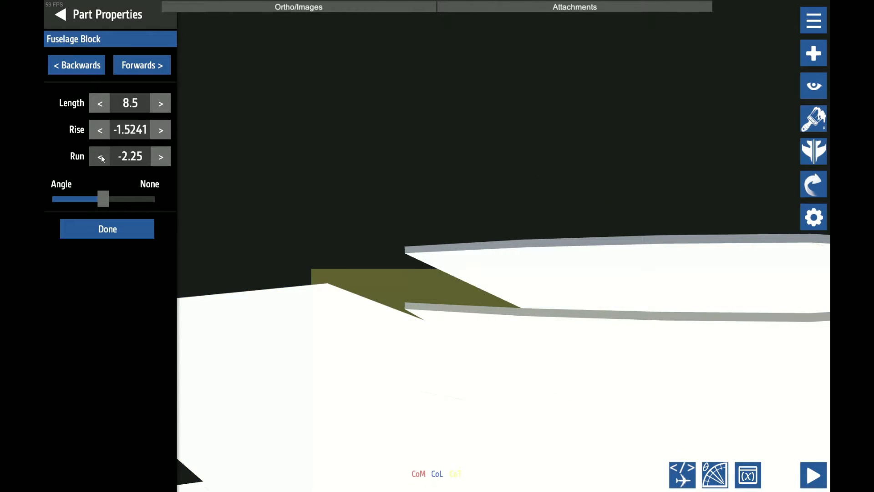
left_click(161, 156)
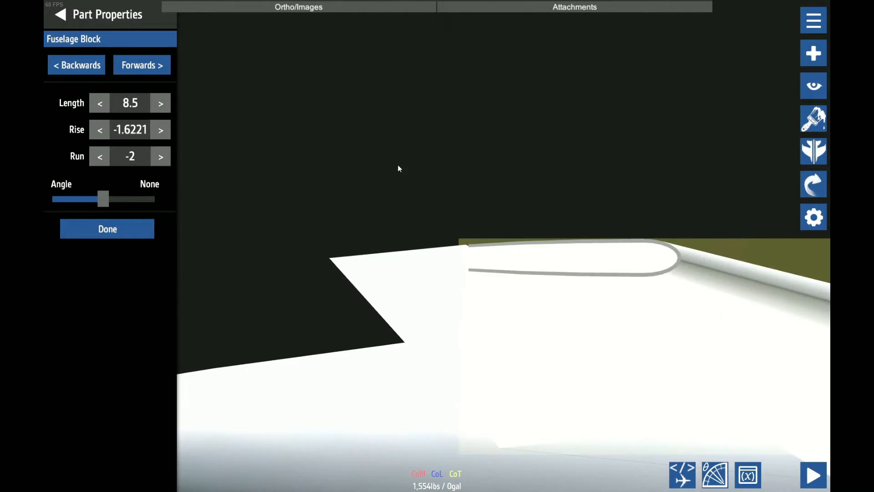
Inspect the flat block's seam at the tip, try runs of -1.9 and -1.8, and return the run to -2
scroll(468, 241, "up", 5)
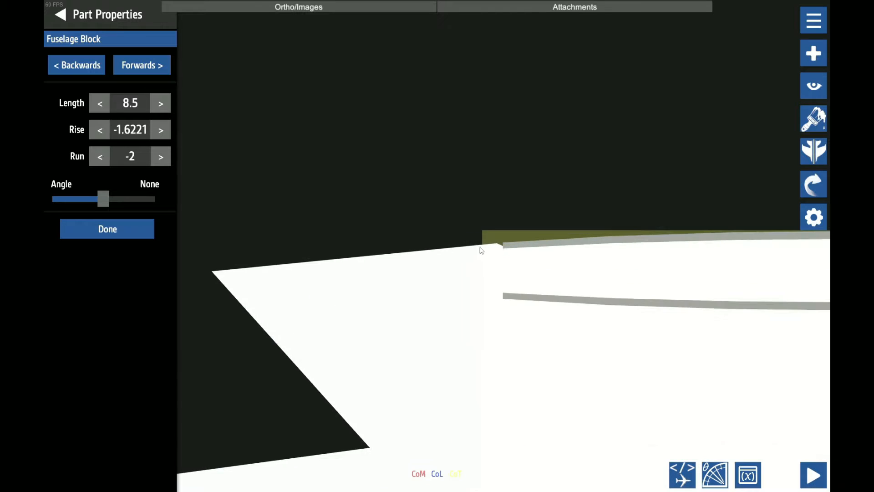
scroll(481, 237, "down", 5)
scroll(484, 225, "up", 2)
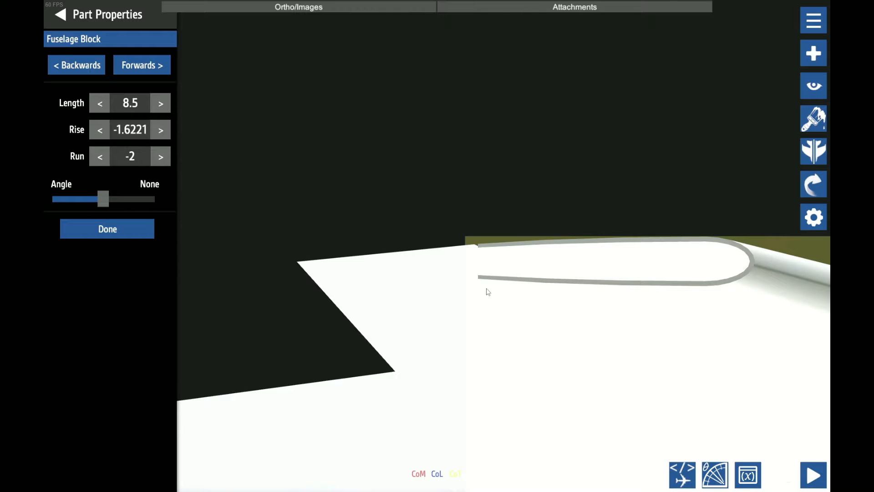
scroll(487, 289, "up", 3)
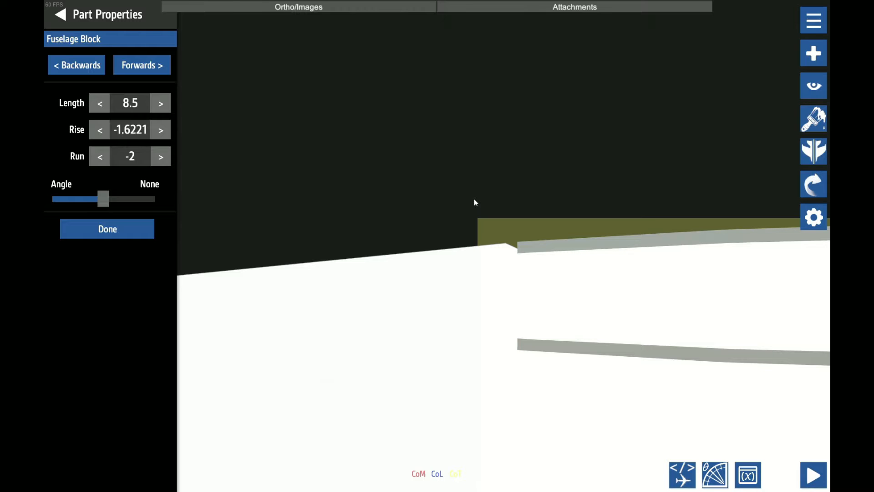
left_click_drag(474, 199, 120, 190)
left_click(136, 151)
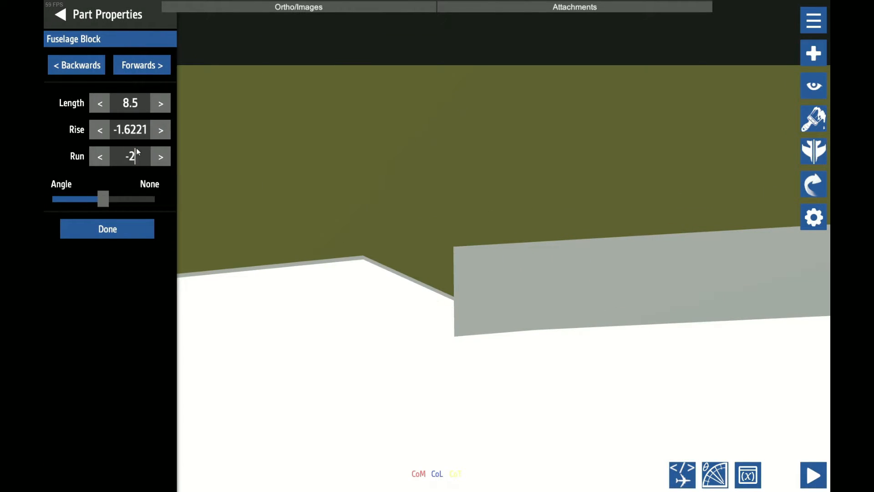
key("BackSpace")
type("1.9")
key("BackSpace")
type("8")
key("BackSpace")
key("BackSpace")
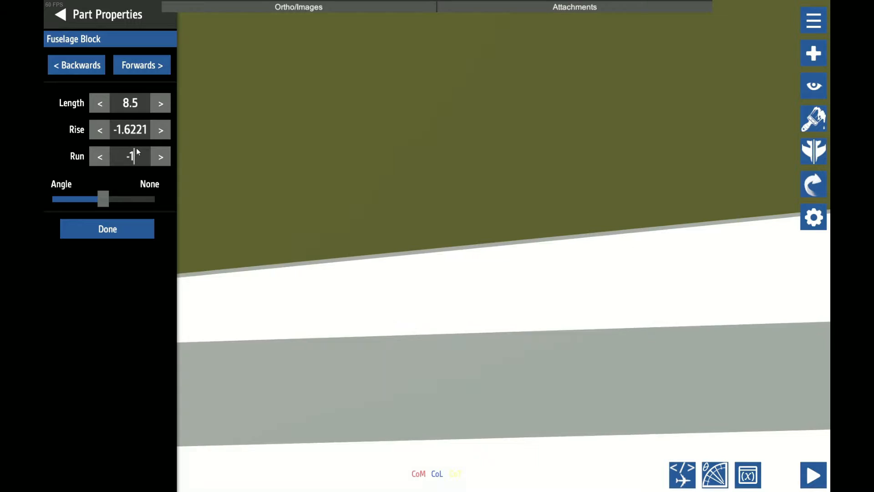
key("BackSpace")
type("2")
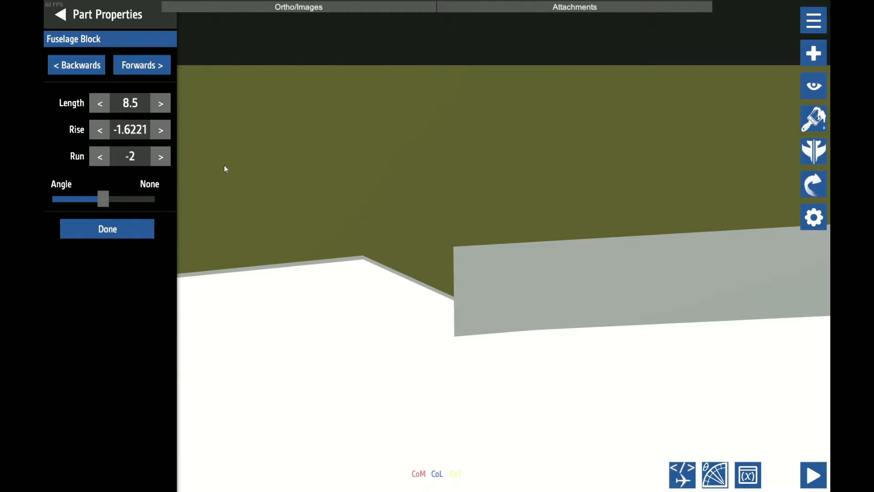
Try runs of -1.9, -1.99 and -1.98 for the flat block against the upper strip's rear corner
key("BackSpace")
type("1")
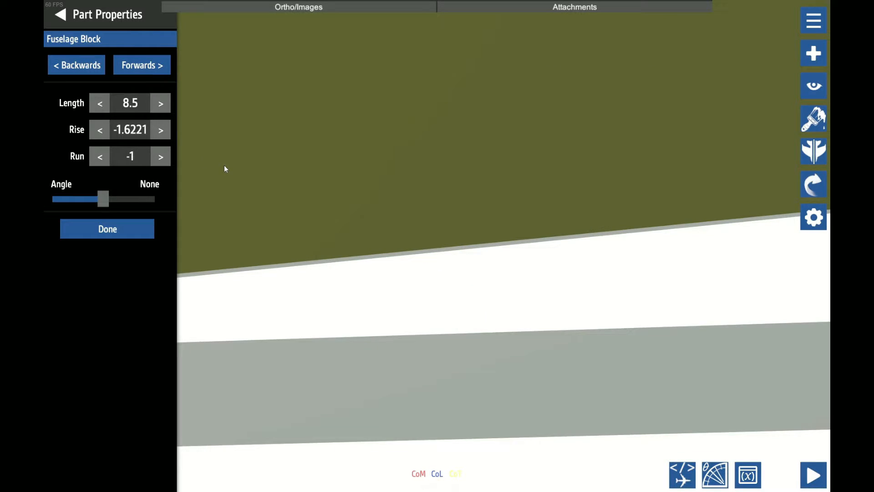
type(".9")
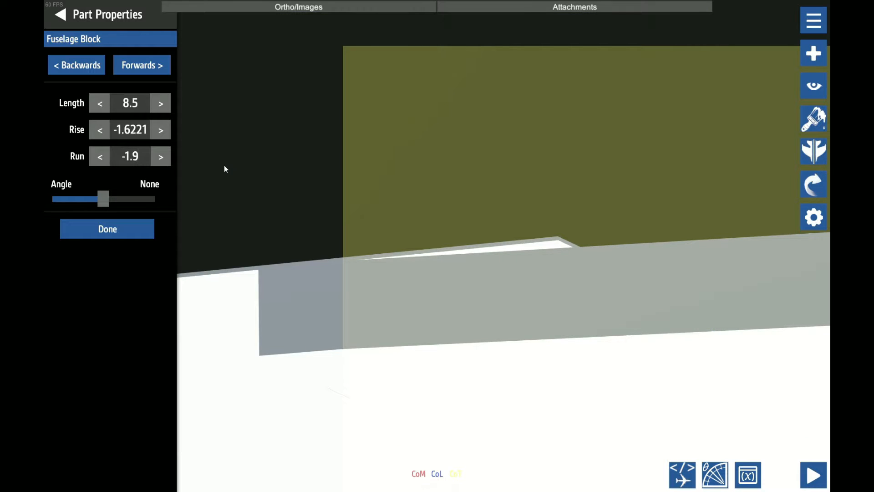
key("BackSpace")
key("BackSpace")
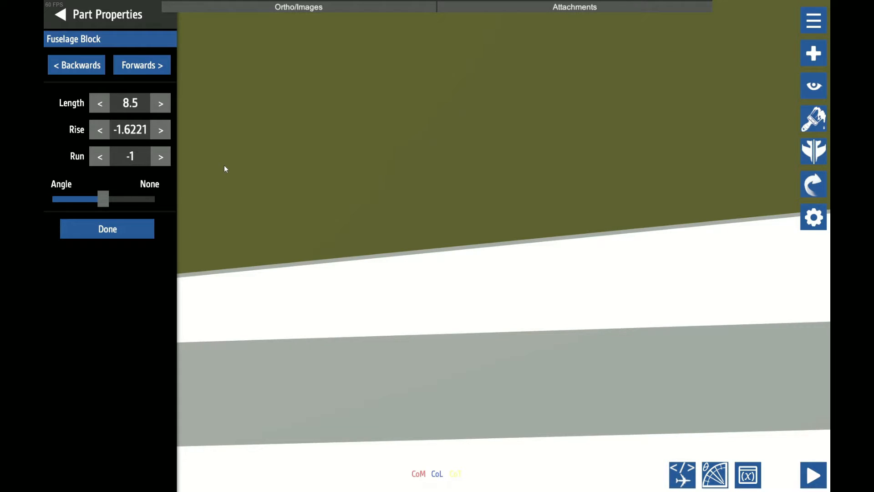
type(".9")
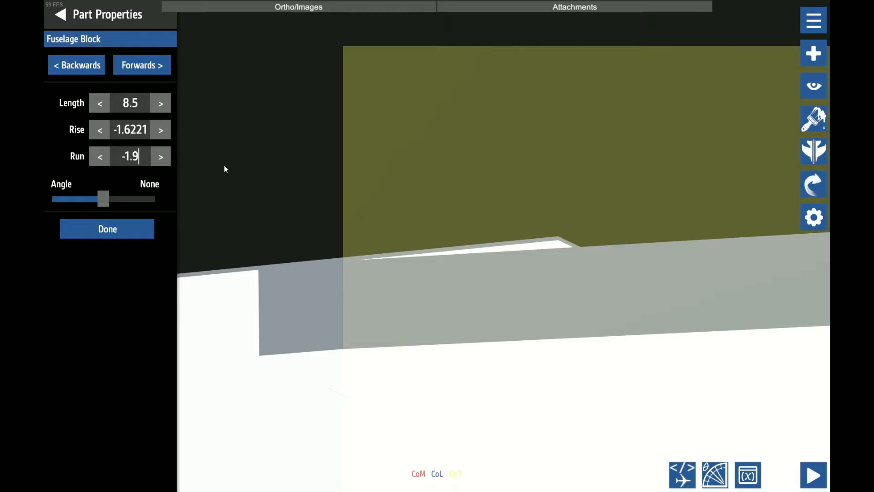
type("9")
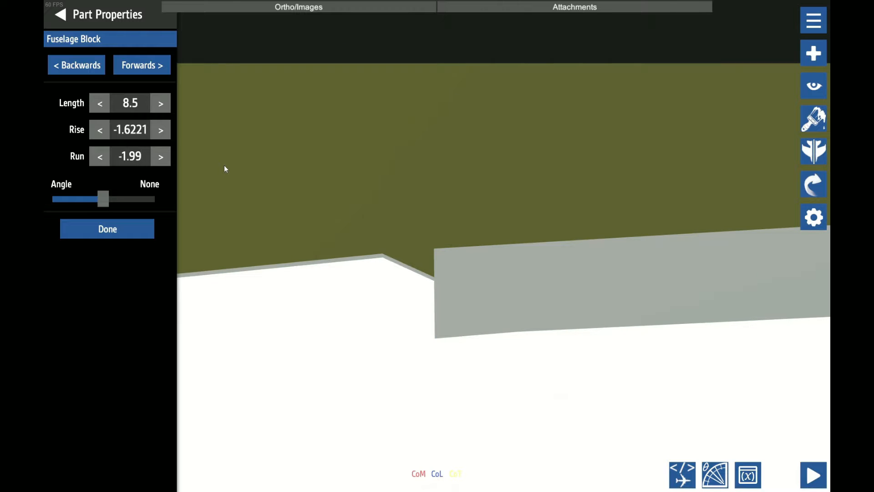
key("BackSpace")
type("8")
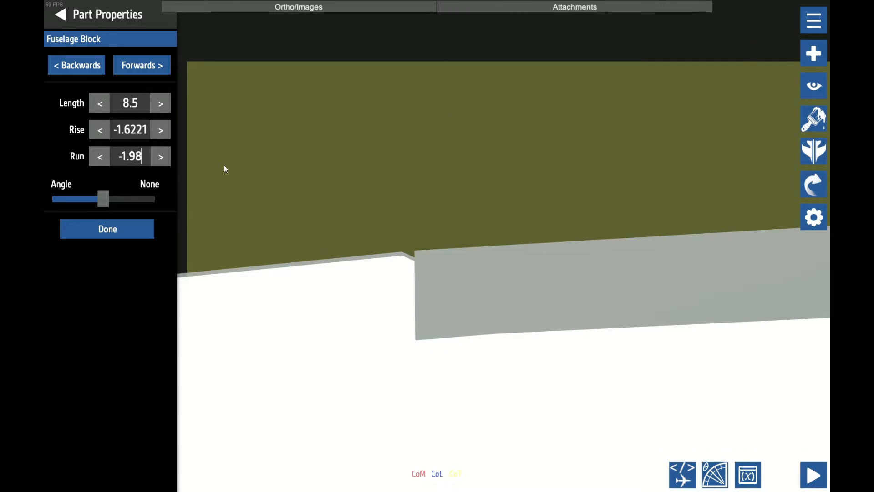
Try finer flat block runs between -1.98 and -1.97, ending at -1.977
key("BackSpace")
type("79")
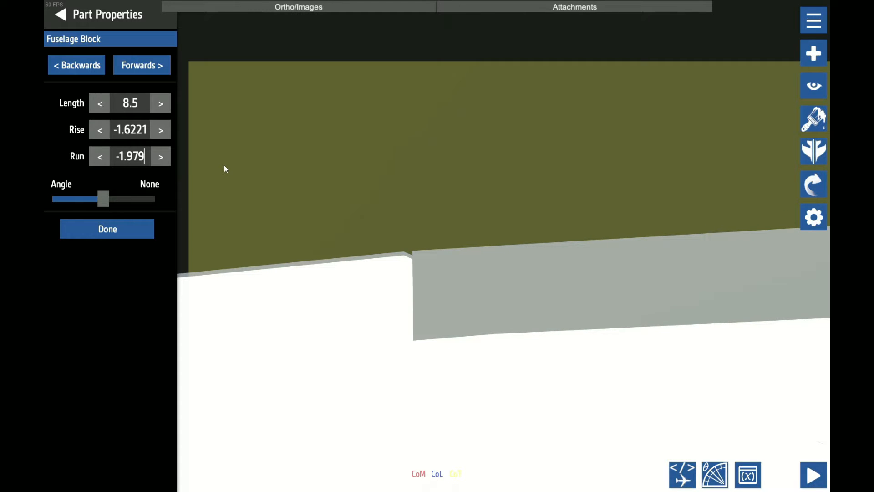
key("BackSpace")
type("8")
key("BackSpace")
type("7")
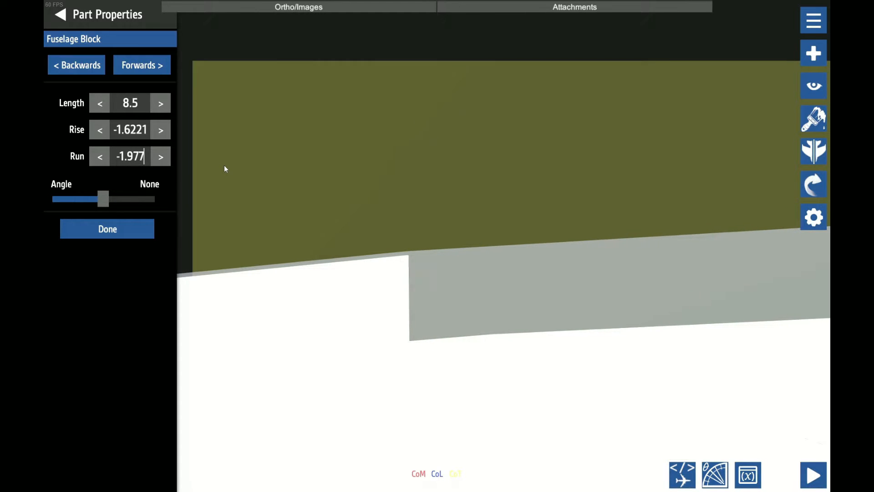
Try a run of -1.9769 for the flat block, then clear the decimals and return the run to -1.977
key("BackSpace")
type("69")
key("BackSpace")
key("BackSpace")
key("BackSpace")
key("BackSpace")
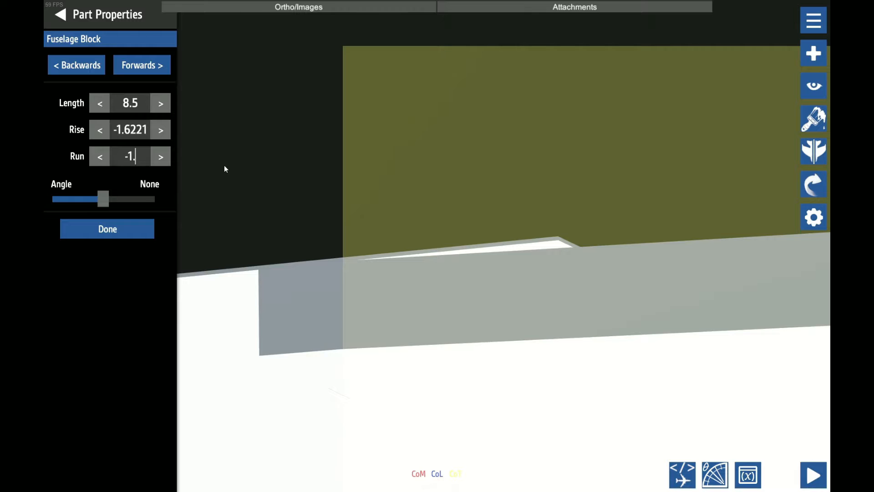
type("99")
key("BackSpace")
type("78")
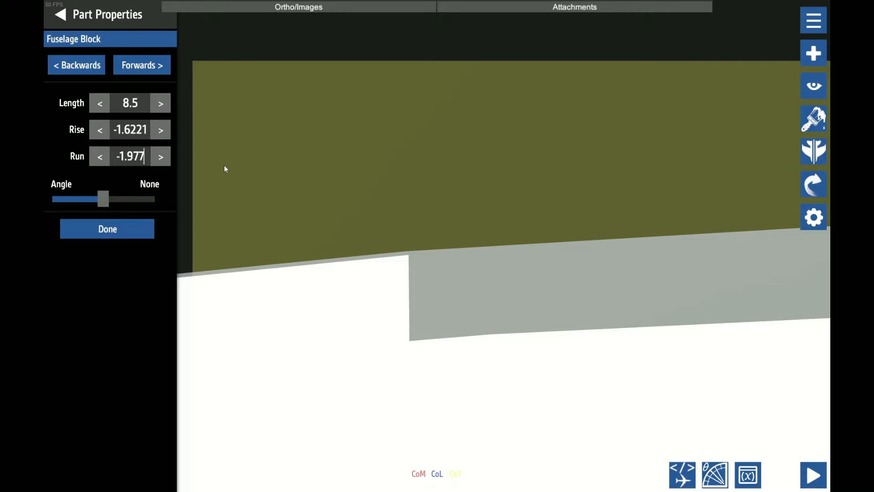
Set the flat block's run to -1.9769 so its front edge meets the upper strip's rear corner
key("BackSpace")
type("79")
key("BackSpace")
type("8")
key("BackSpace")
key("BackSpace")
type("6")
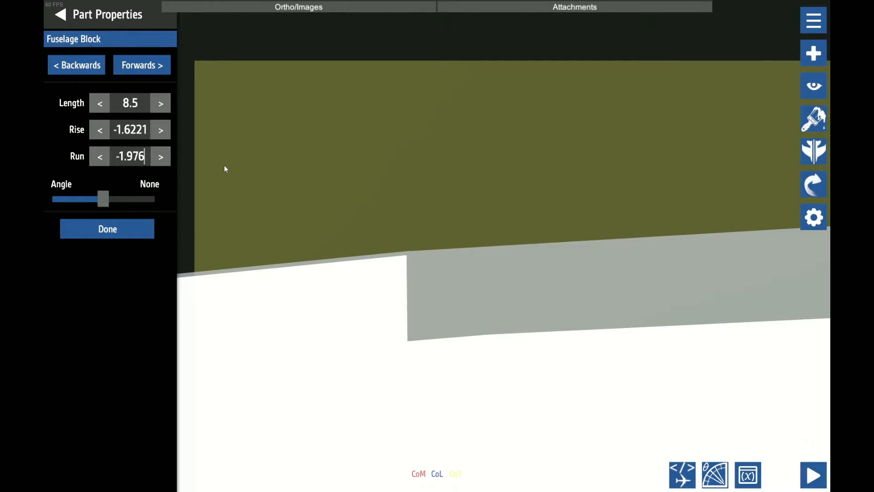
type("9")
Finish editing the upper flat block's shape and save the aircraft
scroll(224, 165, "down", 10)
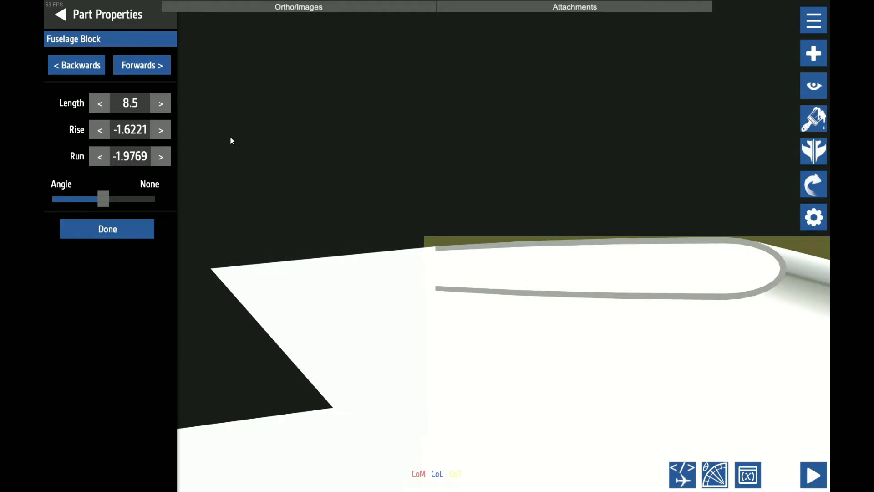
left_click(139, 134)
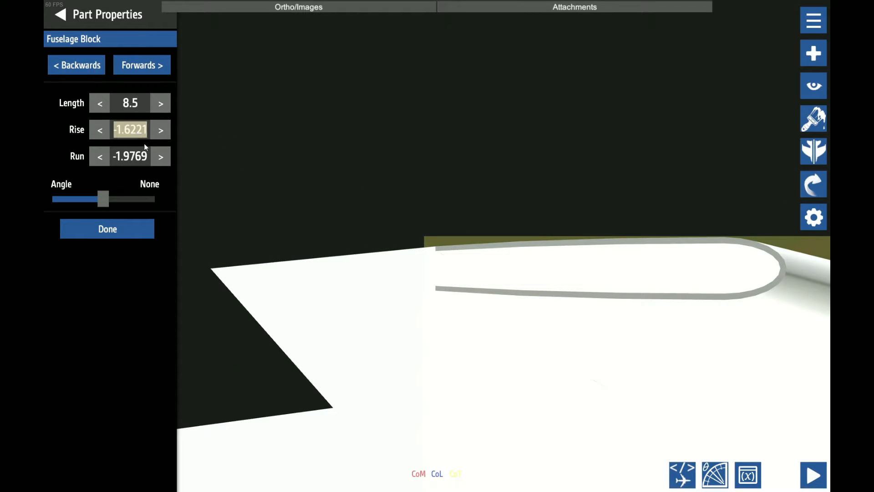
scroll(255, 151, "down", 10)
left_click_drag(324, 140, 574, 181)
left_click(84, 229)
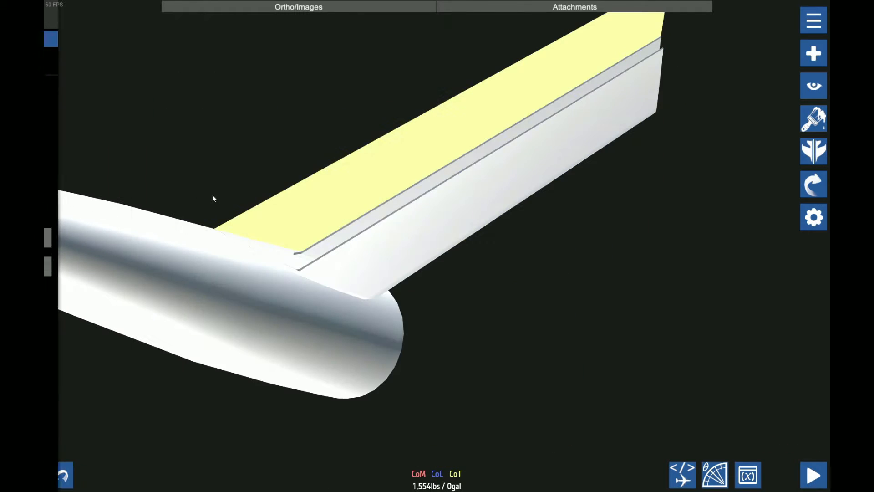
key("ctrl+s")
left_click(477, 291)
Try adding a second flat block beneath the stabilizer's upper plate with length 8.5, rise -1.6221 and run -1.9769
left_click_drag(511, 298, 211, 224)
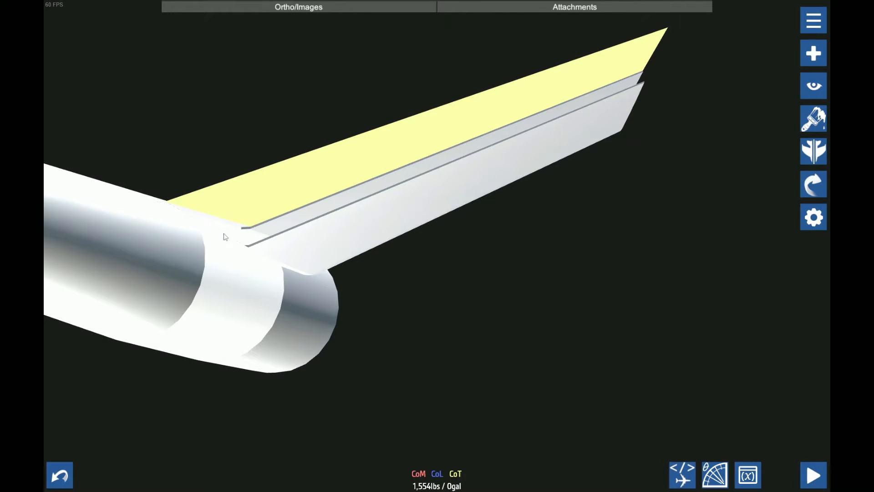
left_click(225, 241)
left_click(225, 240)
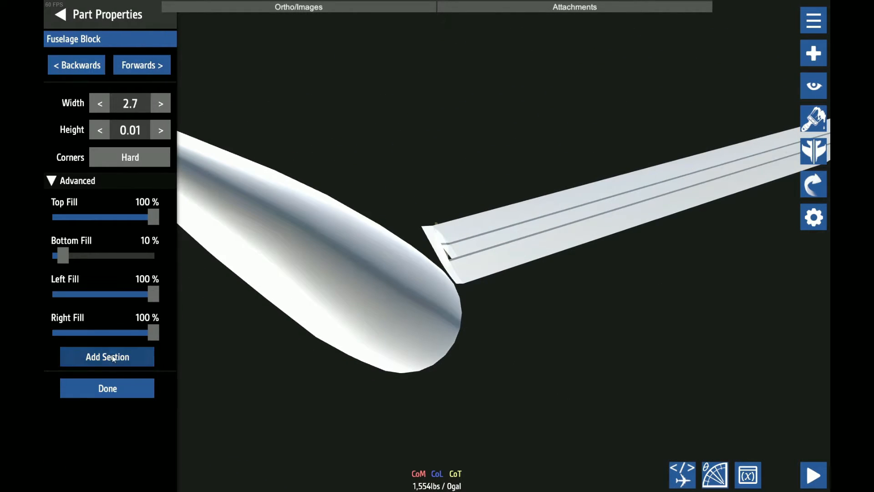
left_click(112, 360)
left_click_drag(621, 297, 486, 316)
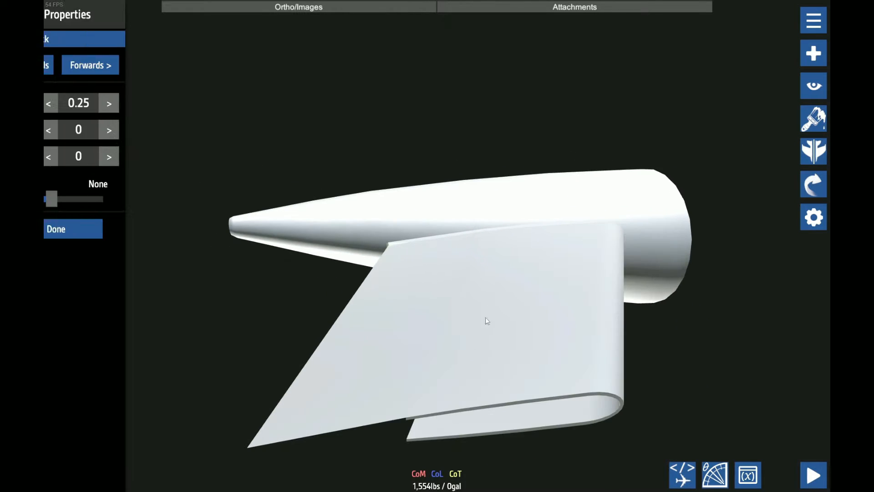
scroll(452, 352, "down", 2)
scroll(455, 298, "up", 4)
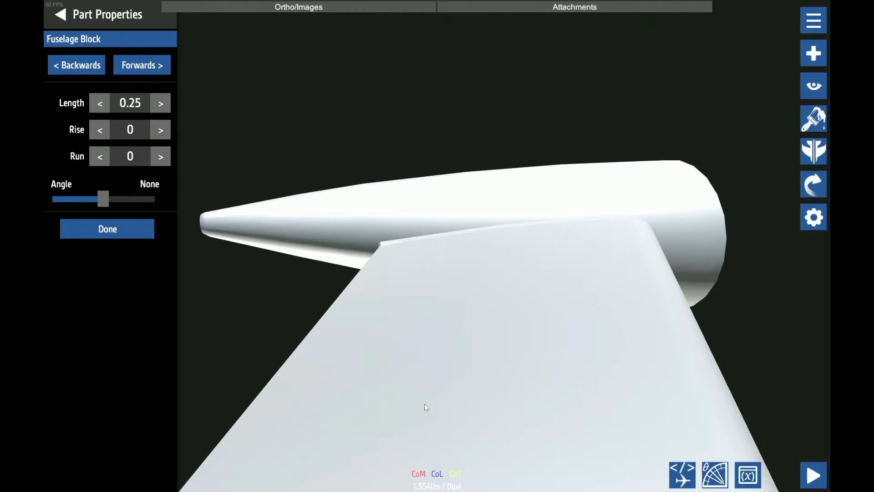
scroll(414, 326, "down", 1)
scroll(414, 326, "down", 5)
left_click_drag(415, 327, 308, 169)
scroll(450, 402, "up", 2)
left_click(365, 151)
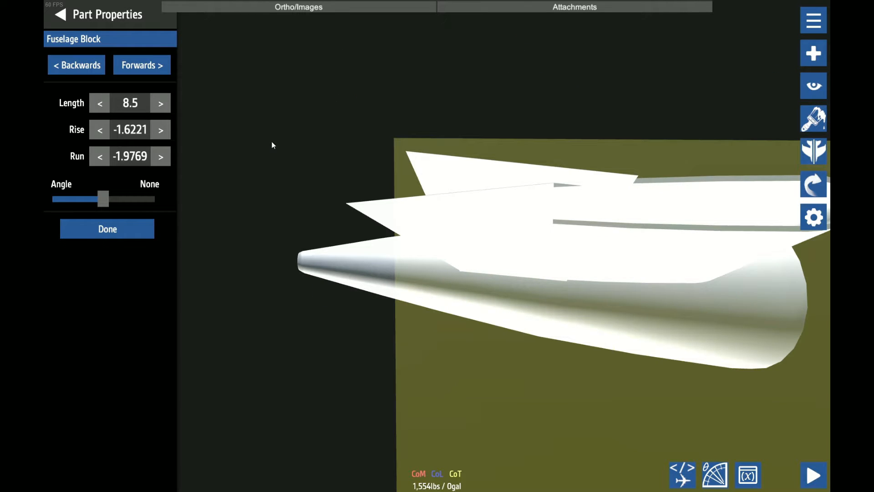
Try a length of 8.25 and a different rise for the lower flat block
left_click(274, 140)
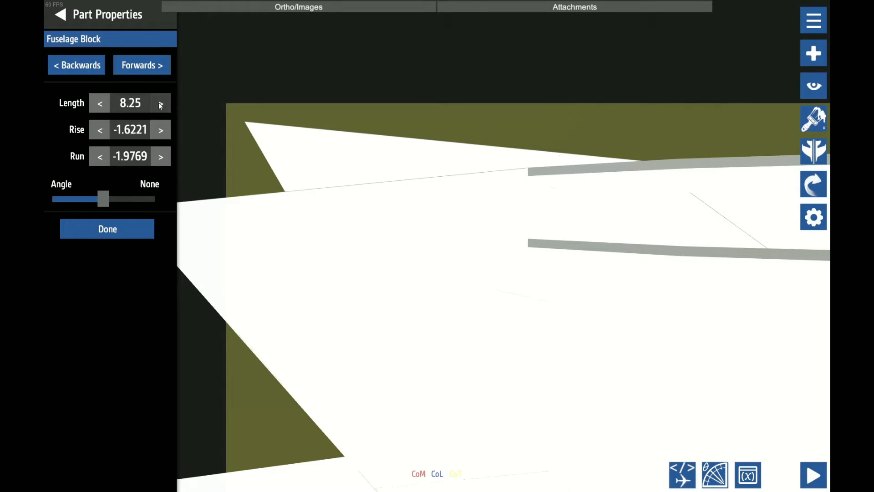
left_click(159, 103)
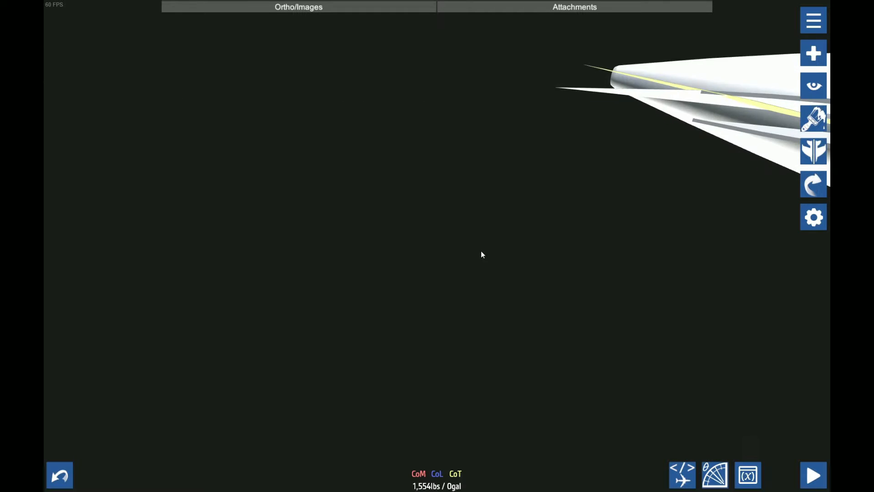
scroll(407, 274, "up", 5)
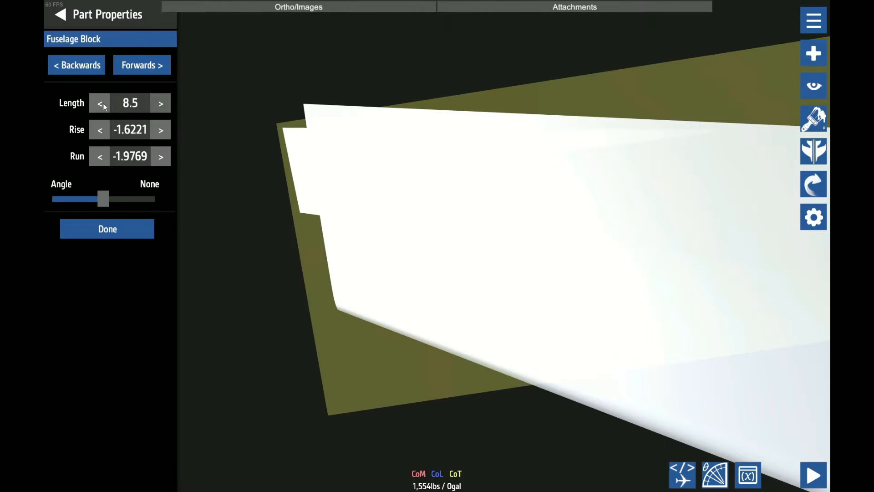
left_click(102, 103)
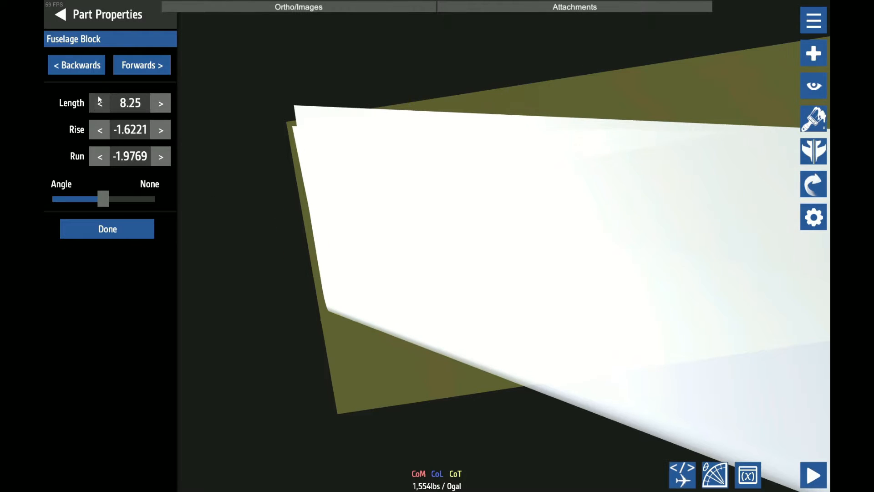
left_click(119, 180)
left_click_drag(118, 180, 585, 164)
scroll(413, 29, "down", 5)
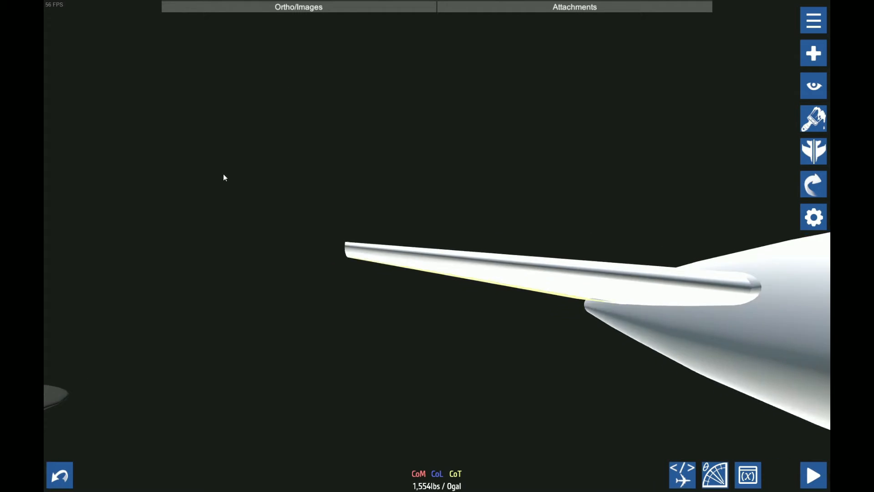
left_click_drag(224, 178, 472, 275)
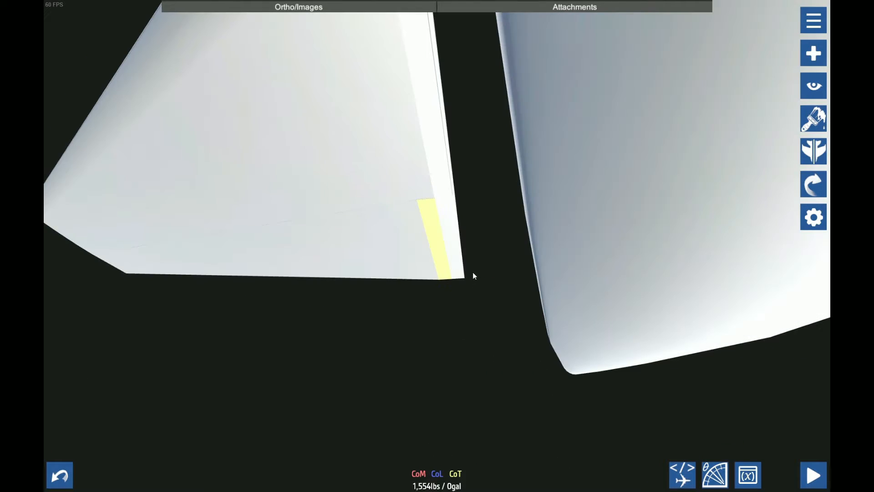
Replace the lower flat block with a new section of length 8.5, rise -1.6221 and run -1.9769, and save the aircraft
left_click(190, 27)
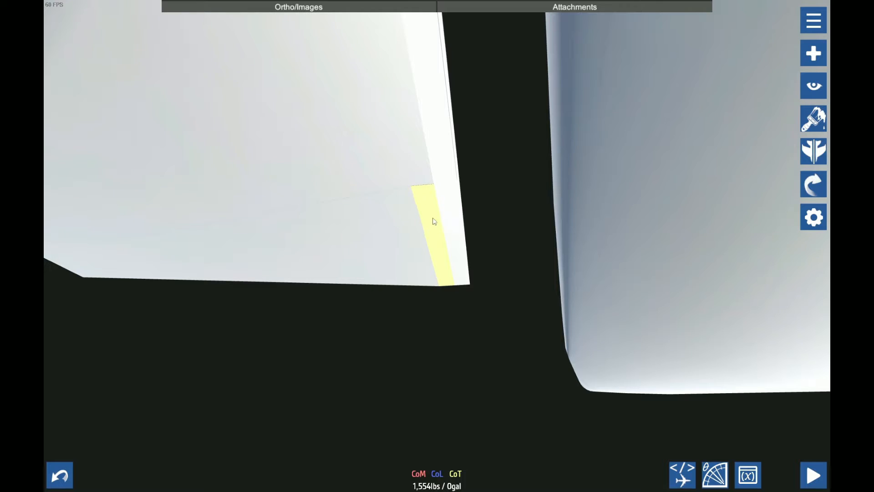
left_click(433, 221)
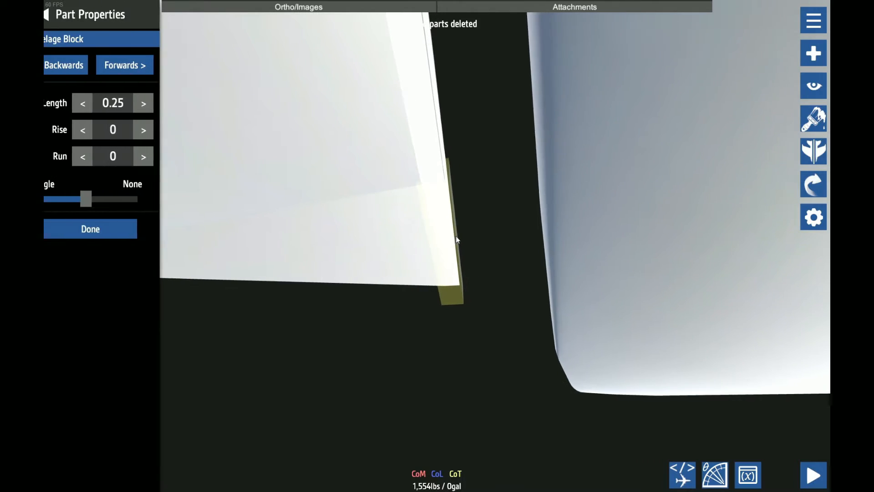
left_click(494, 251)
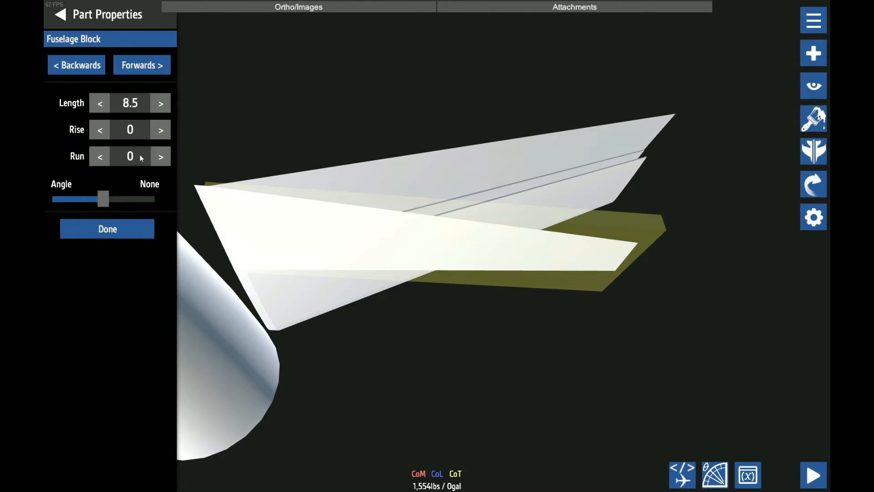
left_click(415, 193)
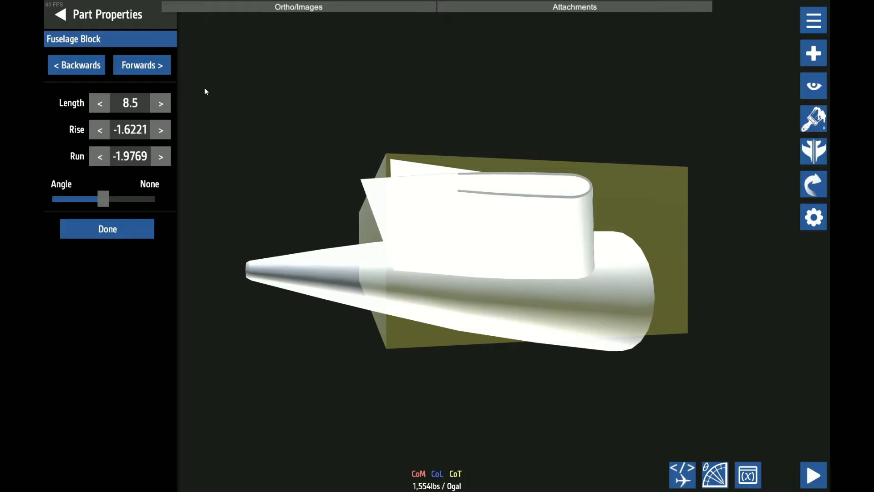
left_click_drag(217, 90, 267, 183)
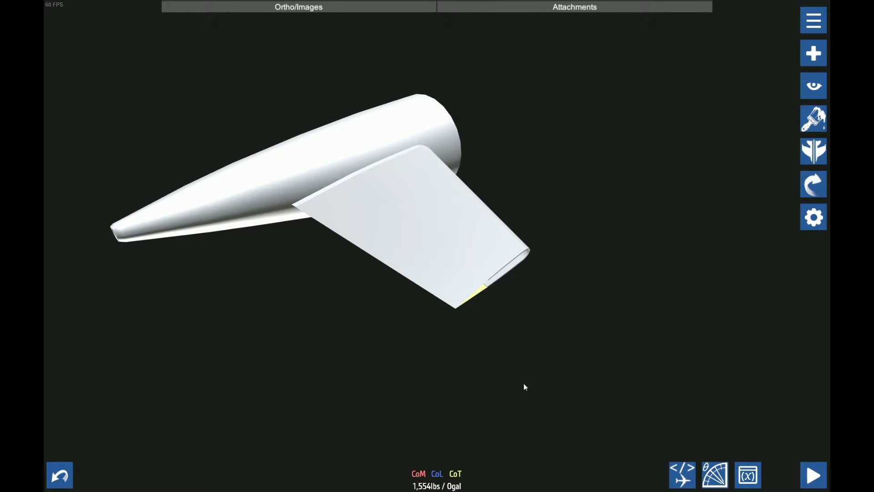
left_click_drag(524, 384, 580, 138)
left_click_drag(349, 289, 320, 185)
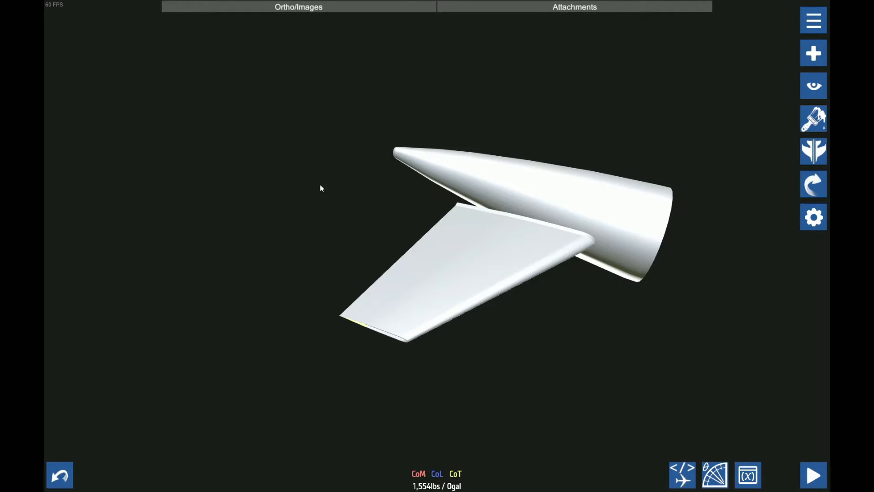
key("ctrl+s")
left_click(496, 295)
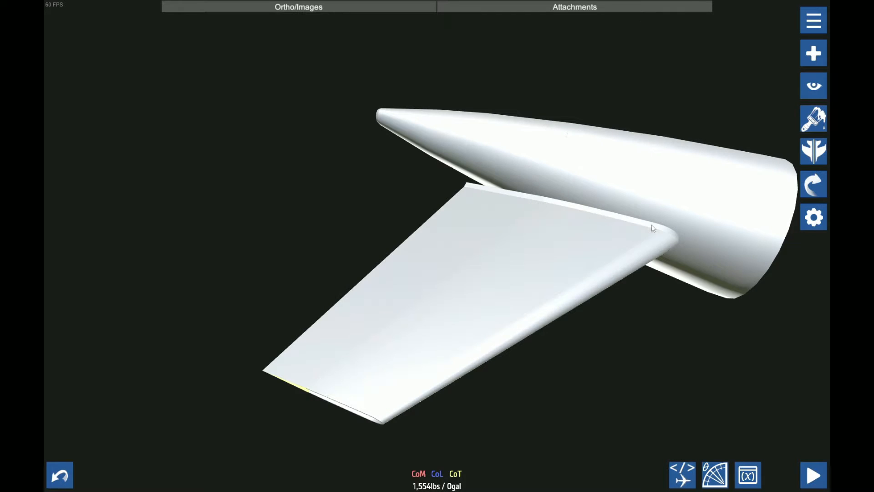
Nudge the stabilizer with its connected parts into the tail cone in 0.2048 increments, to an X position of -35.3246
left_click(673, 234)
left_click(819, 183)
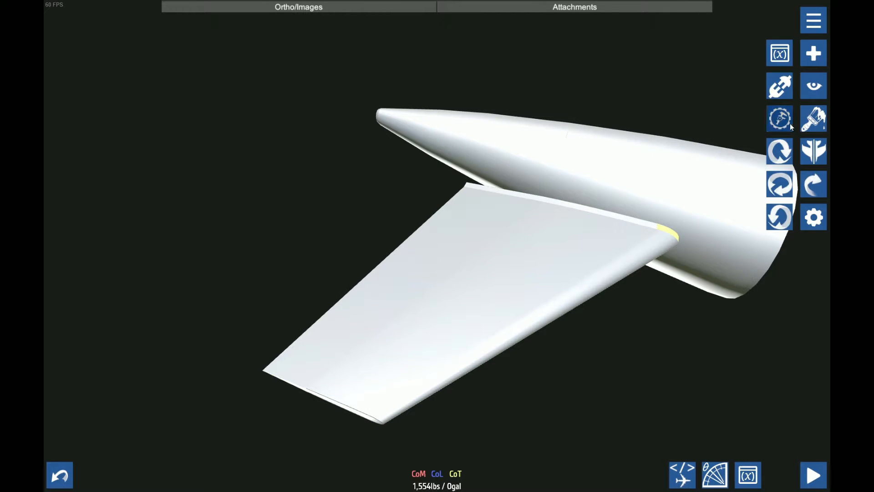
left_click(784, 121)
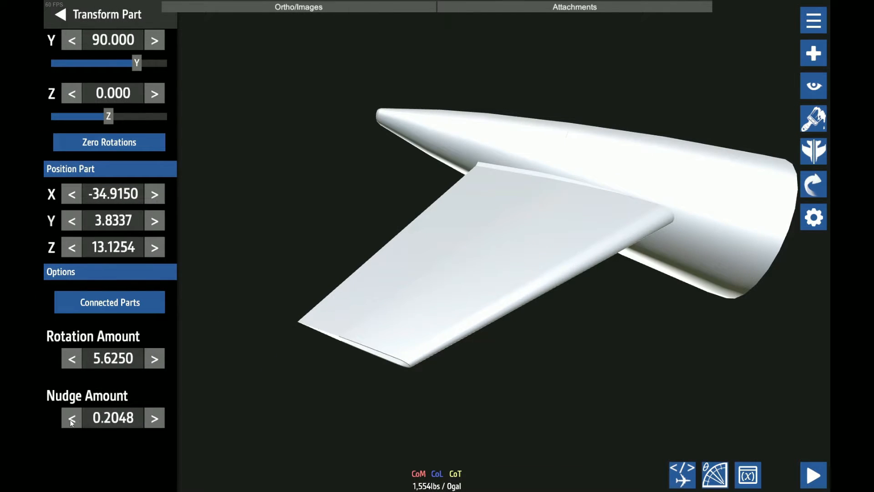
key("Left")
key("Left")
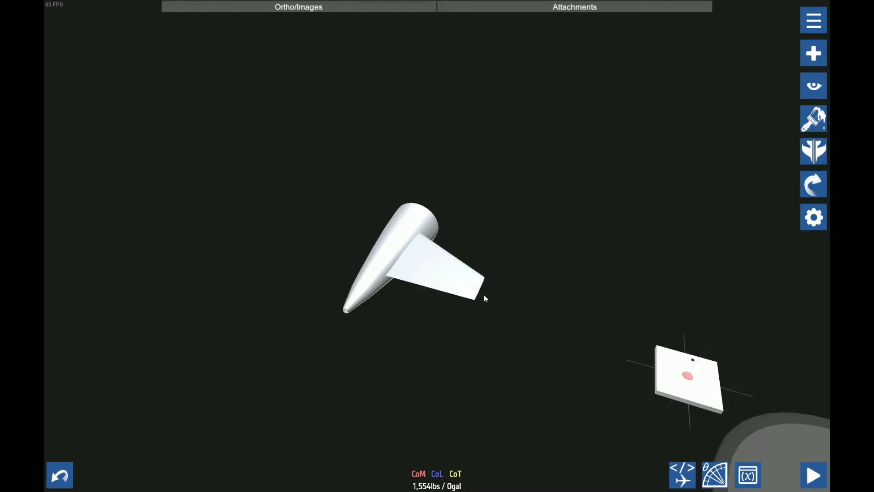
left_click_drag(485, 294, 539, 220)
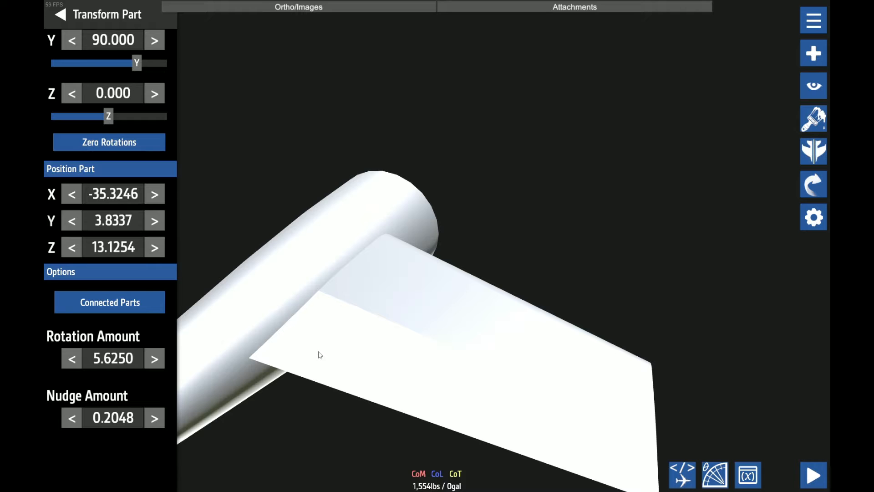
Add a section to the outboard tip of the stabilizer's leading-edge block
left_click_drag(422, 417, 491, 220)
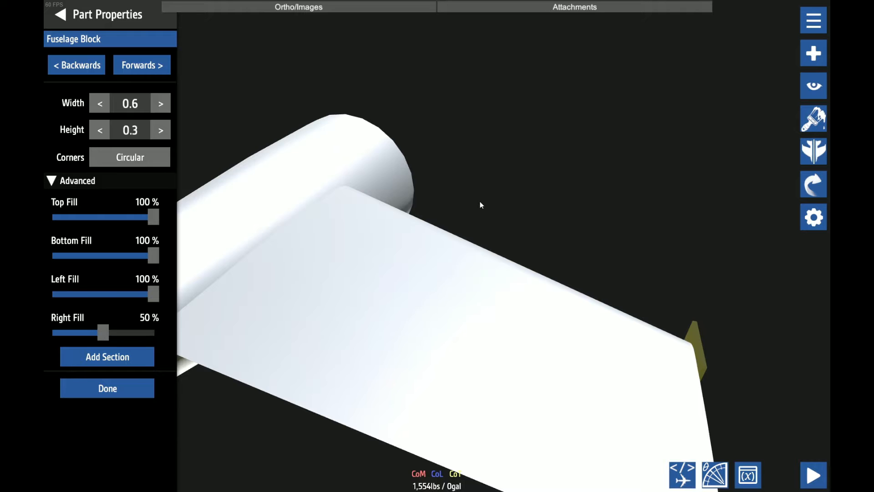
scroll(578, 173, "down", 3)
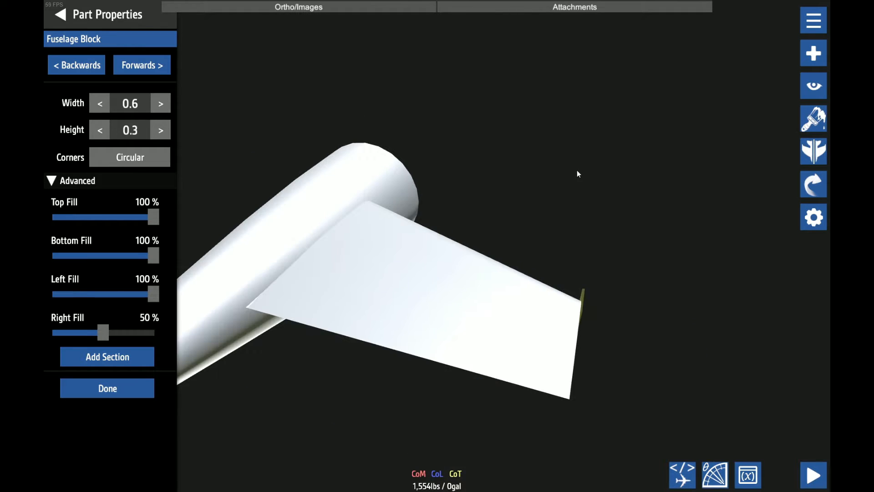
left_click_drag(578, 173, 356, 279)
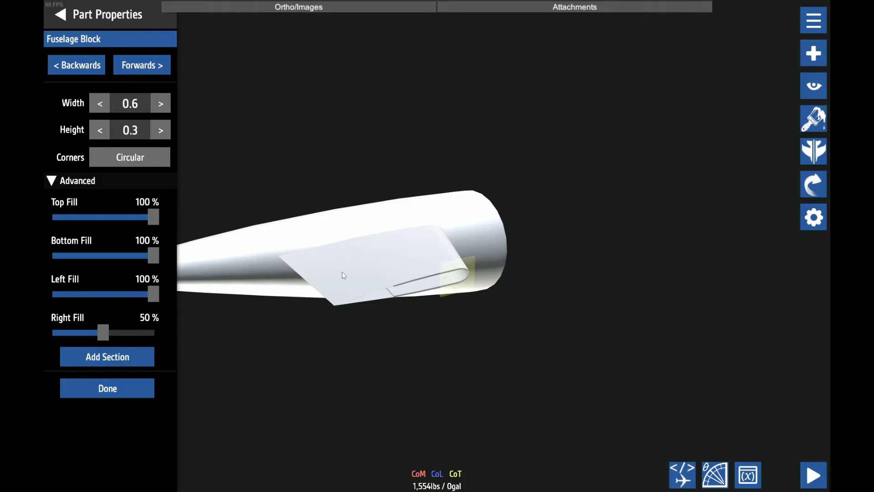
left_click(343, 272)
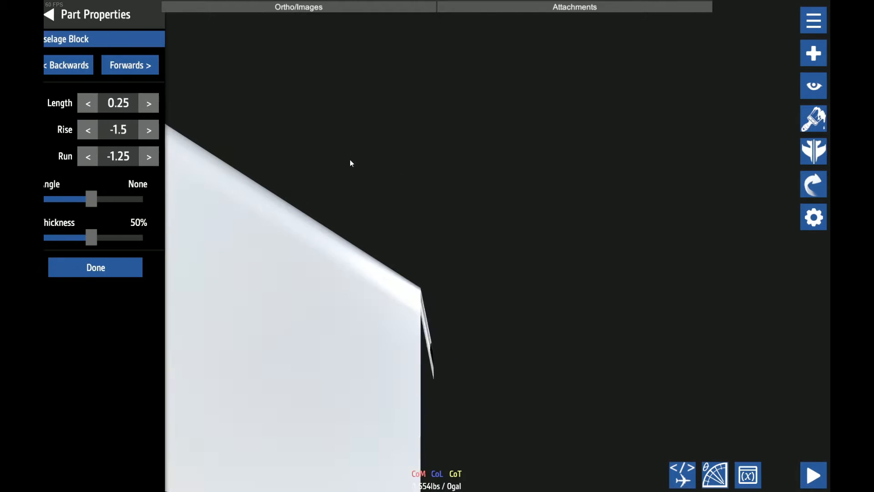
Set the new leading-edge tip section's run to -0.2 and its rise to 0
left_click(167, 157)
left_click(167, 157)
left_click(167, 157)
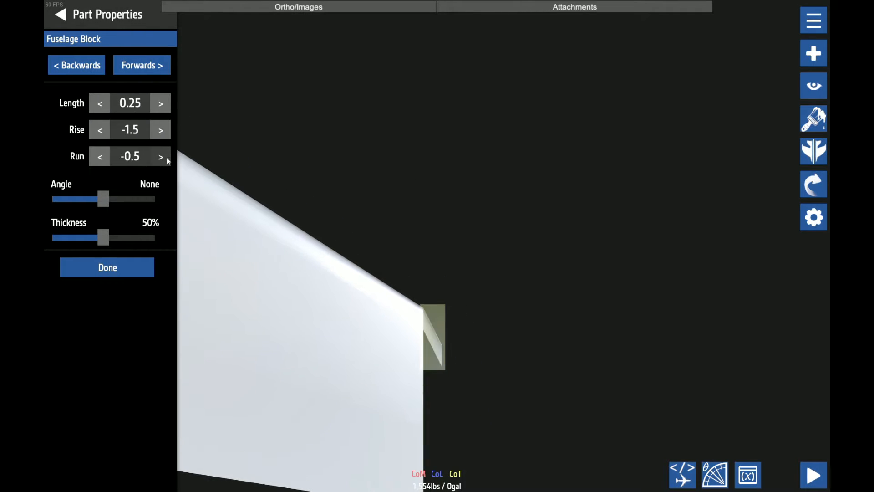
left_click(166, 157)
scroll(363, 221, "down", 2)
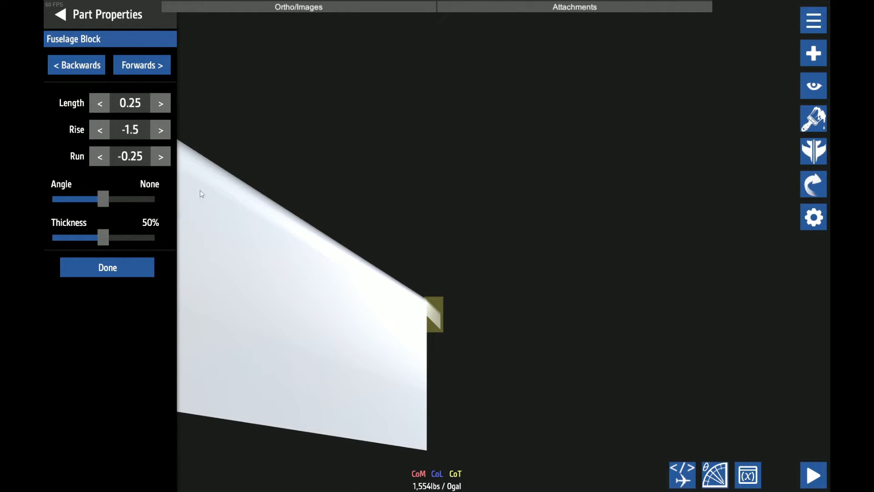
left_click(143, 160)
key("BackSpace")
left_click_drag(410, 266, 656, 281)
scroll(656, 281, "down", 3)
left_click_drag(589, 245, 575, 228)
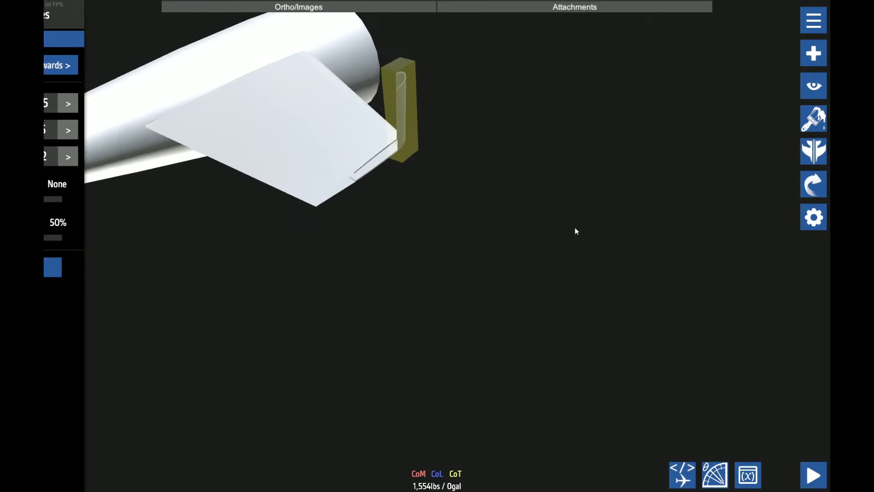
left_click(161, 130)
left_click(161, 130)
left_click(160, 129)
left_click(161, 130)
left_click(161, 130)
left_click(161, 129)
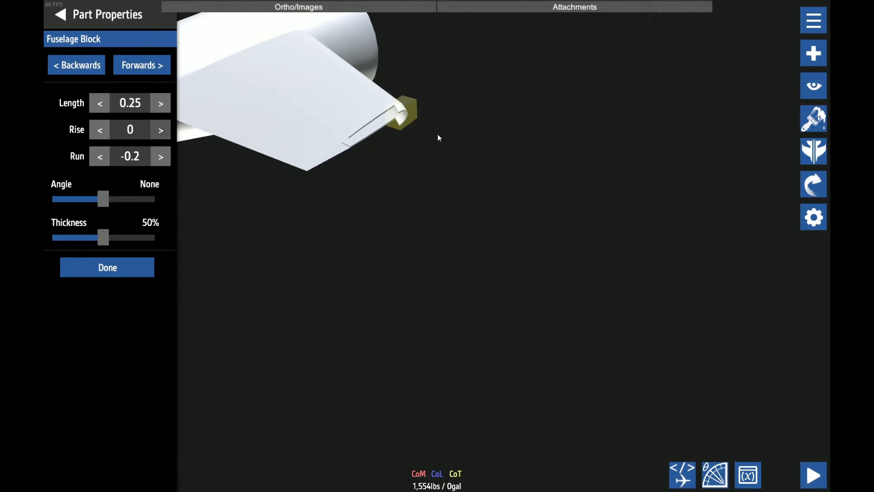
left_click_drag(438, 134, 628, 272)
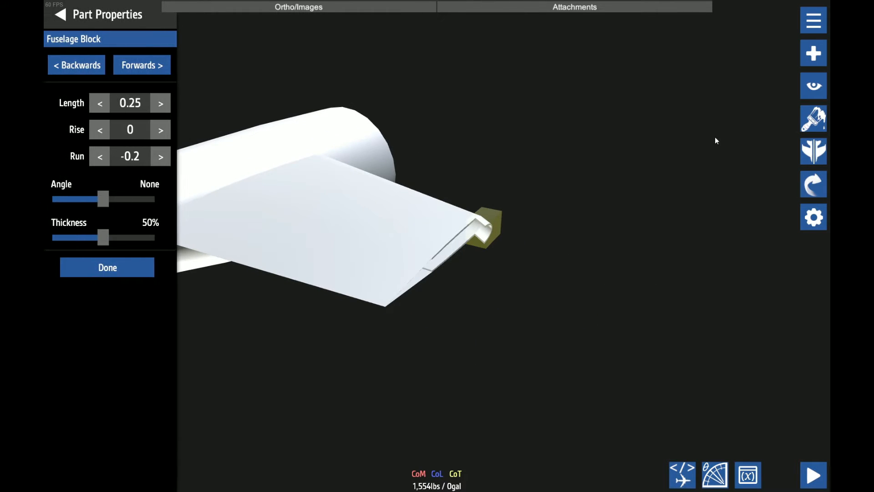
Set the leading-edge tip section's cross-section to height 0.27 and width 0.52
left_click(819, 83)
left_click(780, 51)
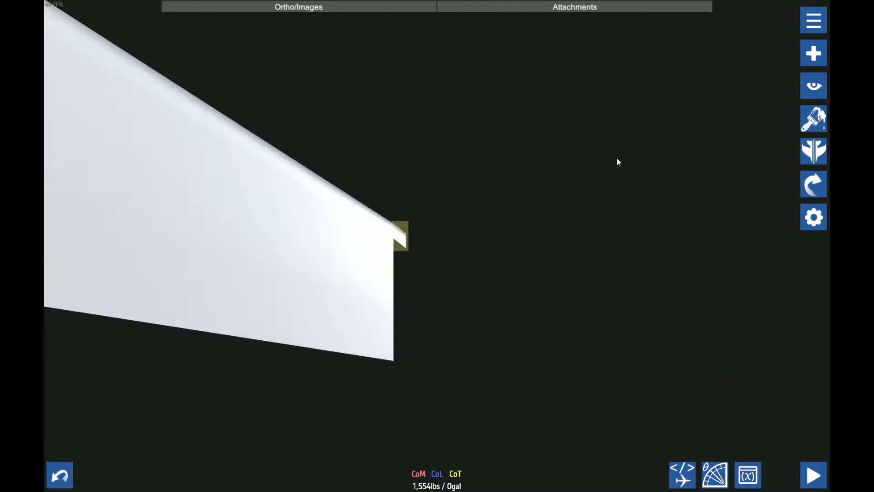
left_click(813, 86)
left_click(780, 85)
left_click(142, 66)
left_click(137, 68)
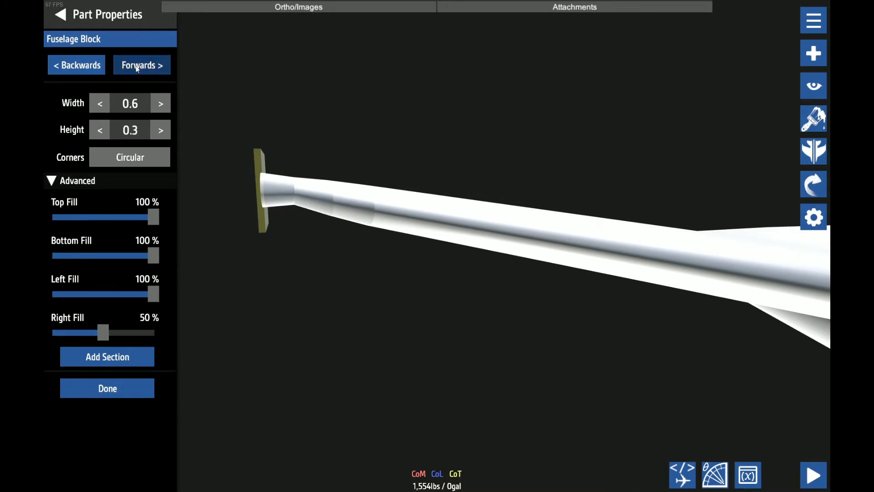
left_click(142, 131)
type("0.27")
left_click(146, 105)
type("0.52")
Taper the outermost leading-edge tip section to width 0.3 and height 0.15
left_click(154, 67)
left_click(142, 104)
type("0.3")
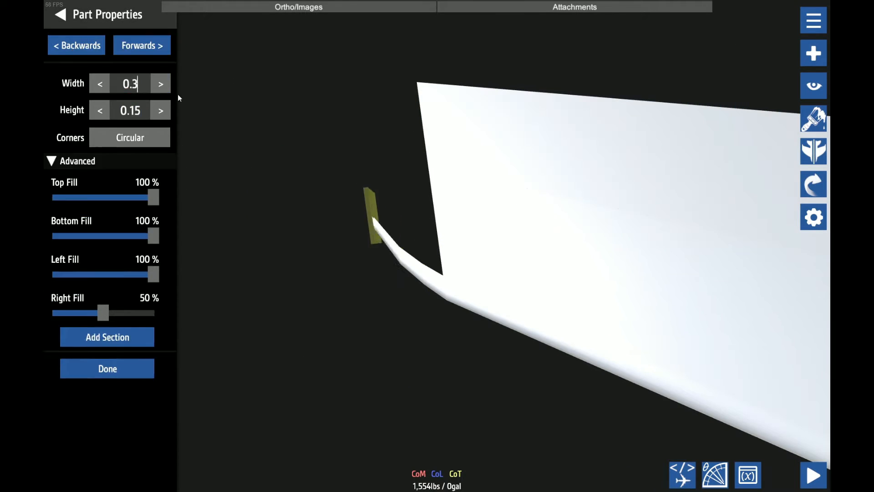
left_click(408, 281)
left_click(331, 207)
left_click(142, 65)
left_click(142, 131)
type("0.15")
left_click(122, 64)
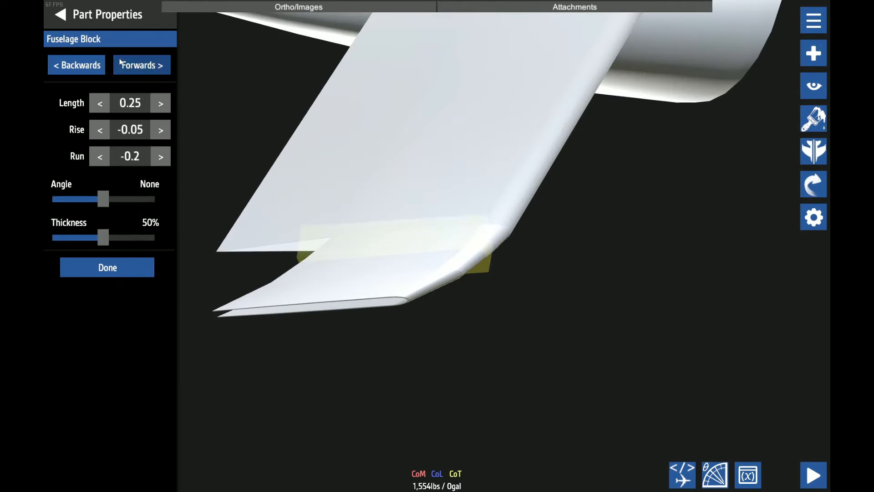
Adjust the widths and heights of the cross-sections in the stabilizer's hollow tip block
left_click(122, 64)
left_click(133, 104)
type("1")
left_click(136, 66)
left_click(135, 106)
type("2")
left_click(137, 129)
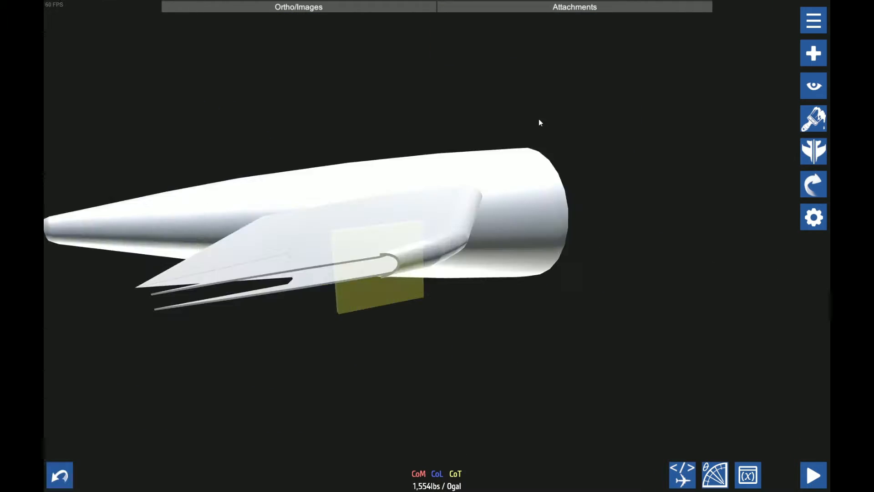
left_click(131, 104)
left_click(119, 64)
left_click(140, 127)
scroll(437, 255, "down", 3)
Set the tip block's second-to-last cross-section to width 3 and its outermost cross-section to width 2.1
left_click(161, 64)
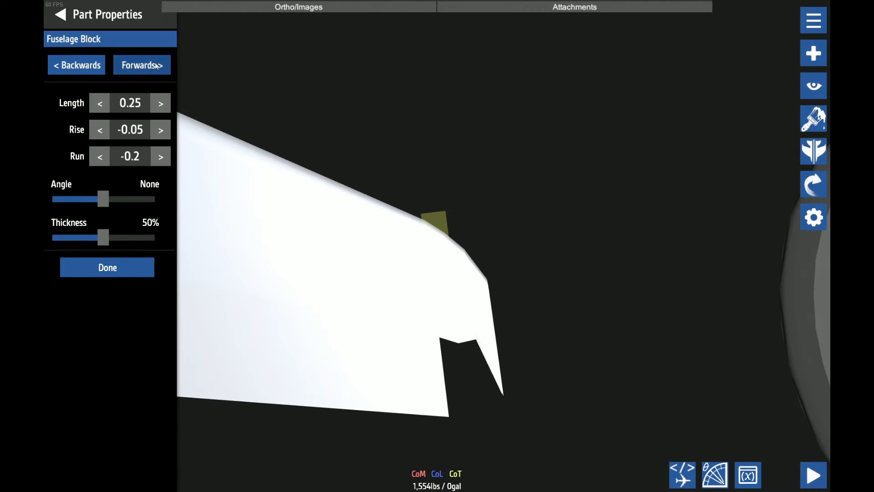
left_click(286, 171)
left_click(390, 200)
left_click(144, 66)
left_click(143, 65)
left_click(140, 103)
type("3")
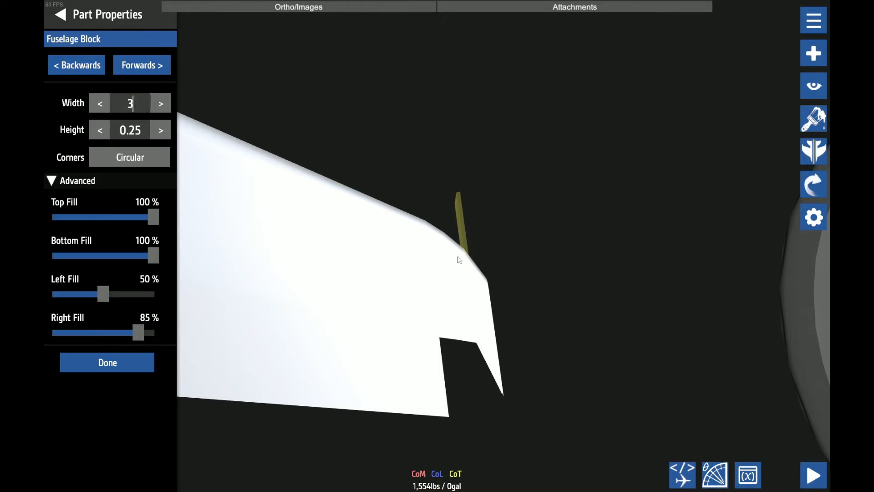
left_click(142, 66)
left_click(141, 103)
type("2.1")
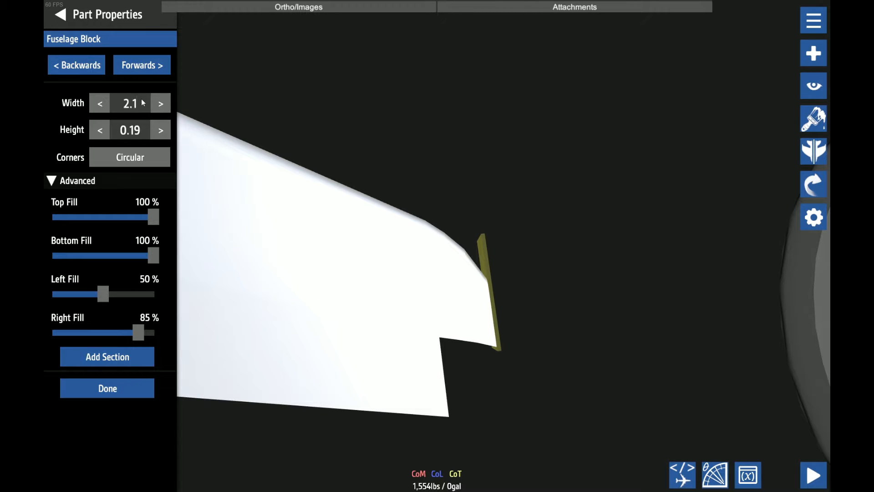
Reopen the outer tip segments for shaping and set the segment length to 0.25
left_click(162, 65)
left_click(122, 67)
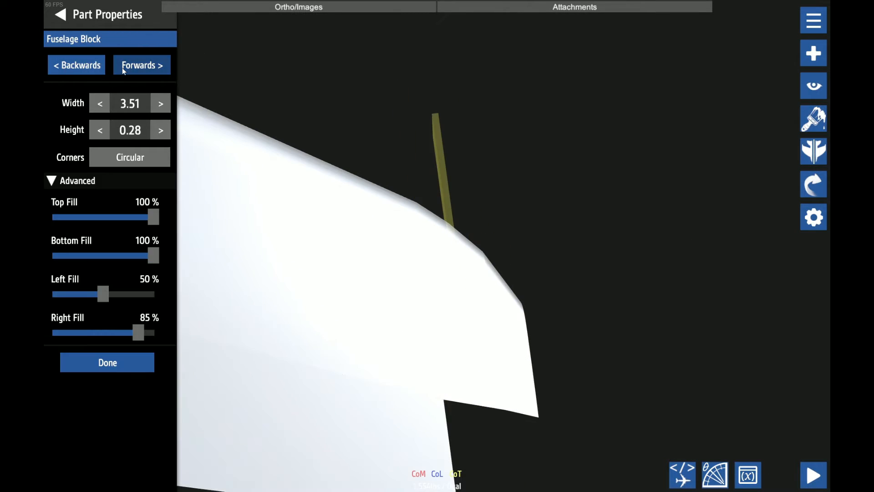
left_click(97, 67)
left_click(107, 388)
left_click(144, 66)
left_click(108, 362)
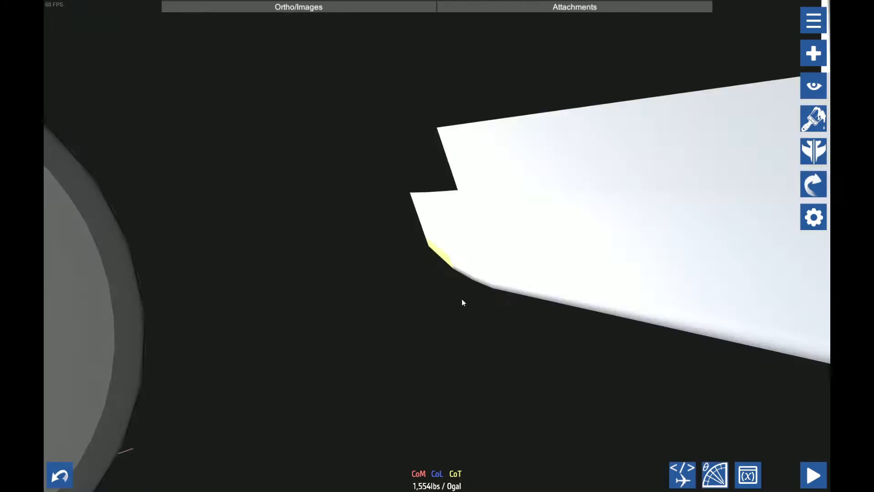
left_click_drag(462, 299, 513, 275)
left_click(131, 103)
type("0.25")
Shape the outermost leading-edge tip segment with rise -0.05 and run -0.4, and set its end width to 0.2
left_click(142, 66)
left_click(137, 107)
type("0")
left_click(142, 66)
left_click(144, 103)
type("0.")
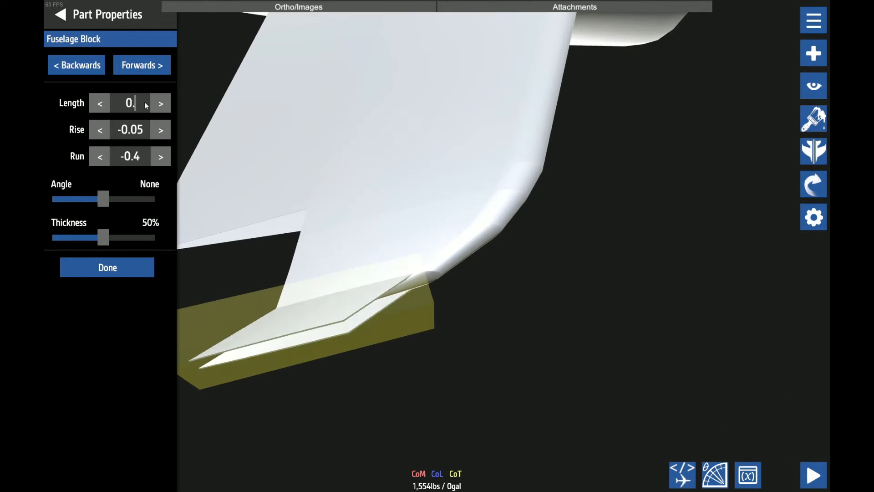
left_click(142, 66)
left_click(131, 103)
type("0.2")
left_click(107, 363)
left_click_drag(435, 356, 469, 342)
Try to extend the trailing-edge plate's outer end with a section of length 0.25, rise -0.1 and run 0
left_click(88, 66)
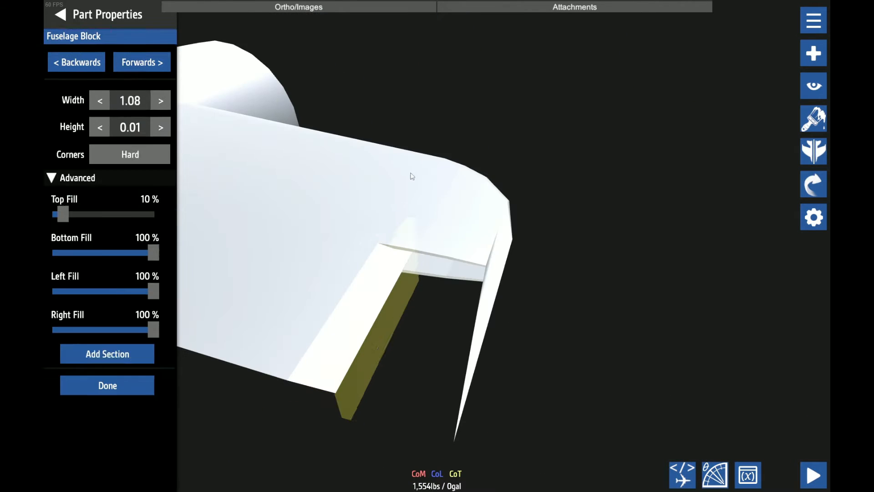
left_click(412, 176)
left_click(88, 66)
left_click(307, 306)
left_click(130, 103)
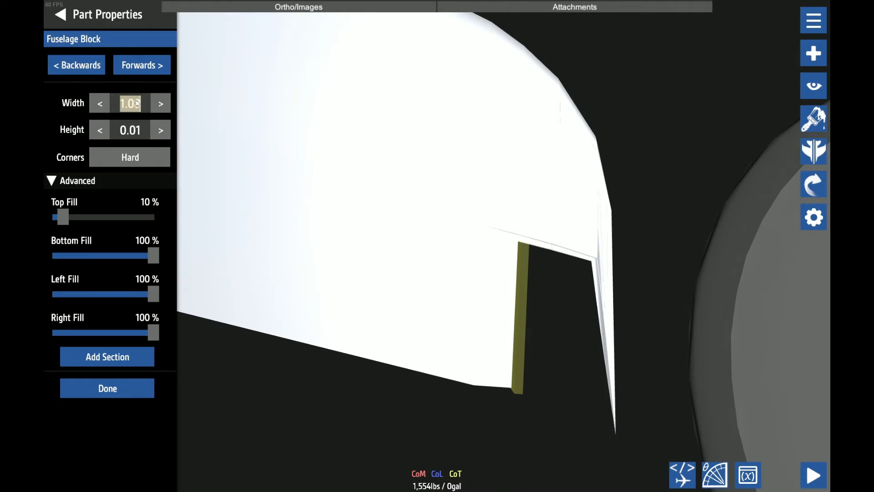
left_click(107, 388)
left_click_drag(630, 185, 564, 255)
left_click(131, 130)
type("-0.1")
left_click_drag(409, 218, 614, 241)
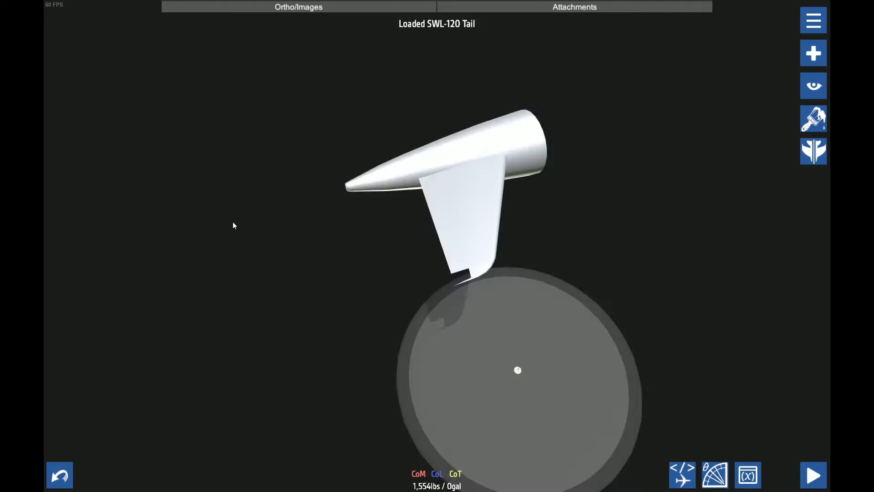
left_click_drag(232, 225, 544, 341)
Examine the trailing-edge plate and the gap between it and the stabilizer tip from several angles
scroll(544, 342, "down", 3)
scroll(543, 341, "up", 4)
left_click(343, 305)
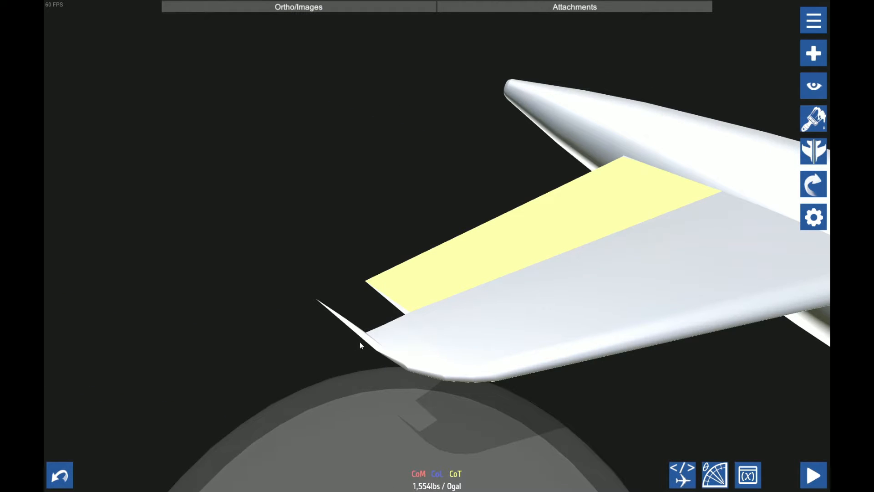
left_click_drag(364, 313, 481, 371)
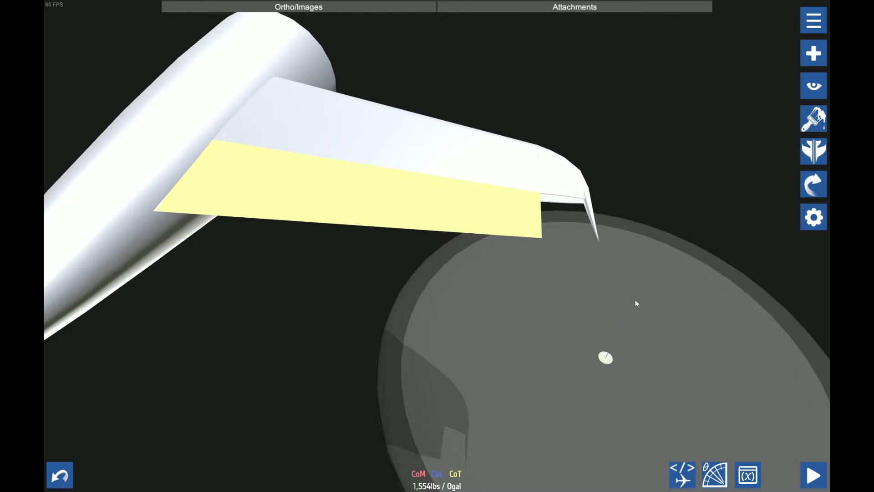
left_click_drag(635, 300, 480, 253)
scroll(465, 220, "up", 2)
scroll(559, 296, "up", 4)
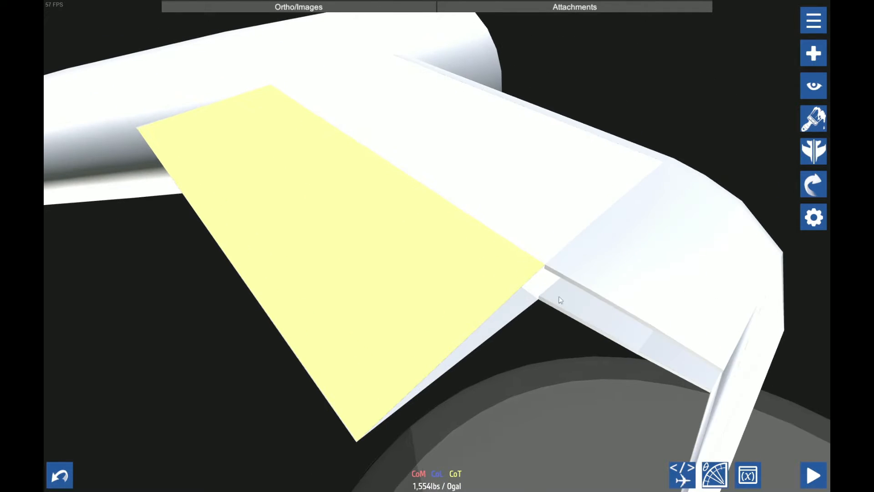
left_click_drag(620, 307, 516, 359)
scroll(516, 359, "down", 2)
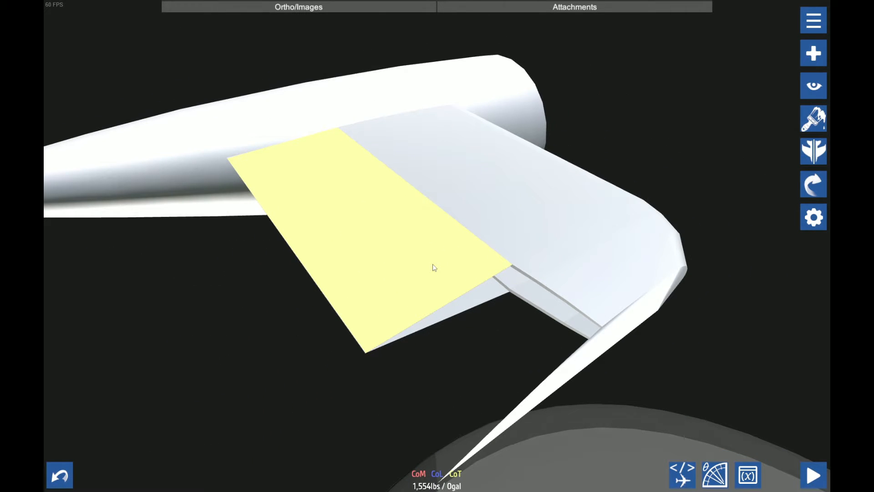
left_click_drag(433, 264, 522, 351)
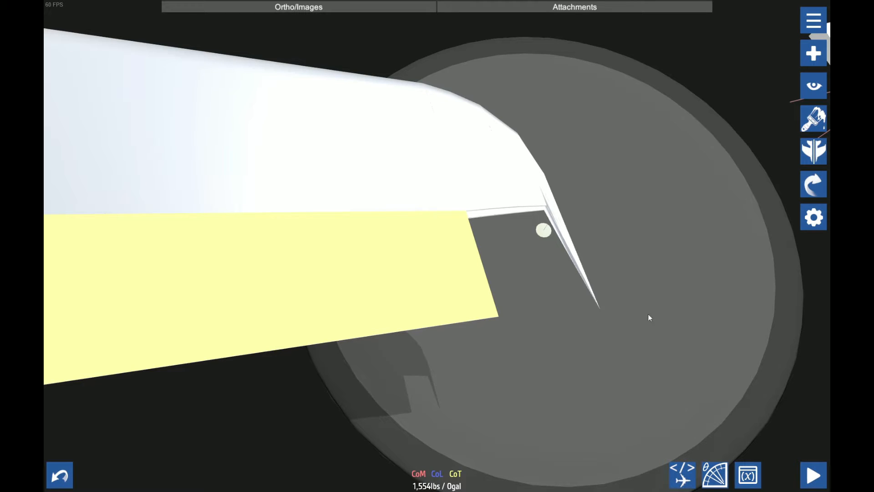
left_click_drag(648, 313, 617, 297)
scroll(588, 247, "down", 5)
scroll(450, 313, "up", 4)
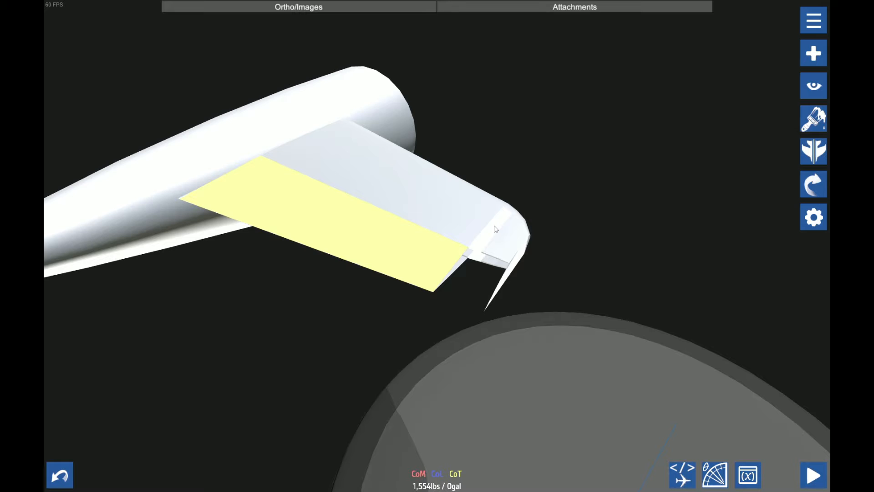
scroll(583, 191, "up", 3)
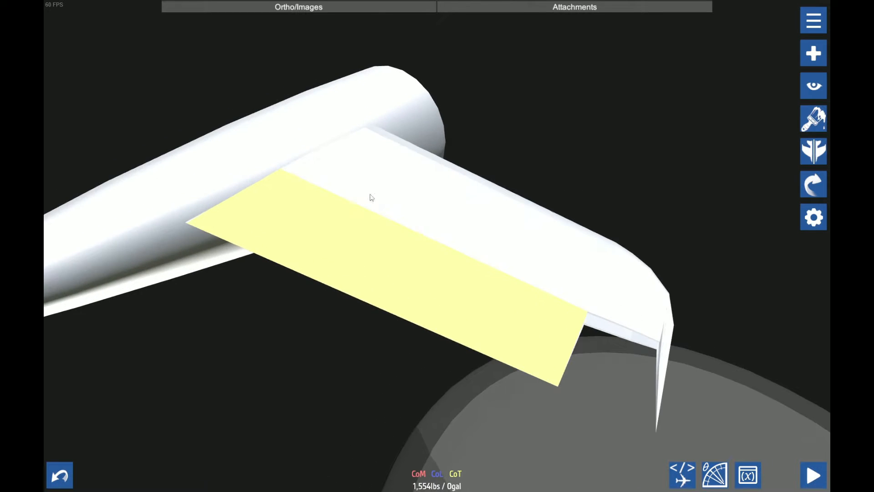
scroll(635, 283, "down", 1)
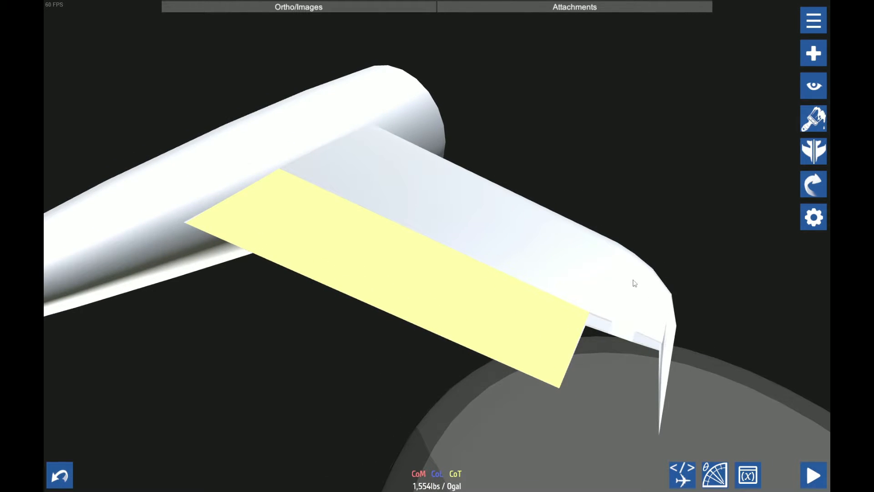
Turn on front and back smoothing for the main leading-edge block and the adjoining tip segment
left_click_drag(460, 293, 568, 242)
left_click(569, 244)
left_click(812, 216)
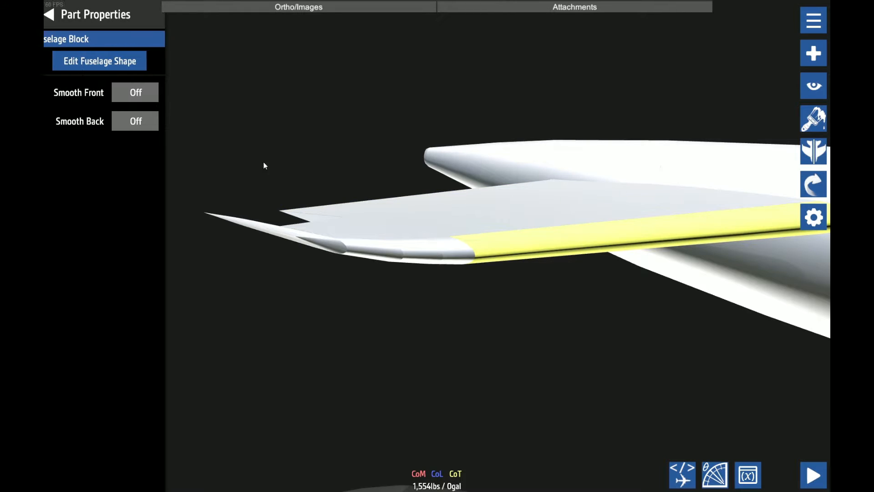
left_click(146, 94)
left_click(156, 117)
left_click(456, 254)
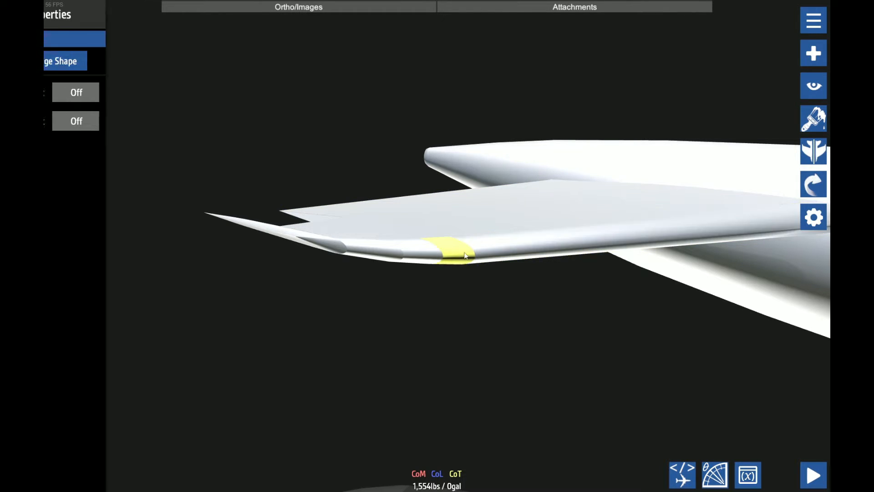
left_click(153, 95)
left_click(149, 118)
Turn on front and back smoothing for the next two leading-edge tip segments further outboard
left_click(440, 258)
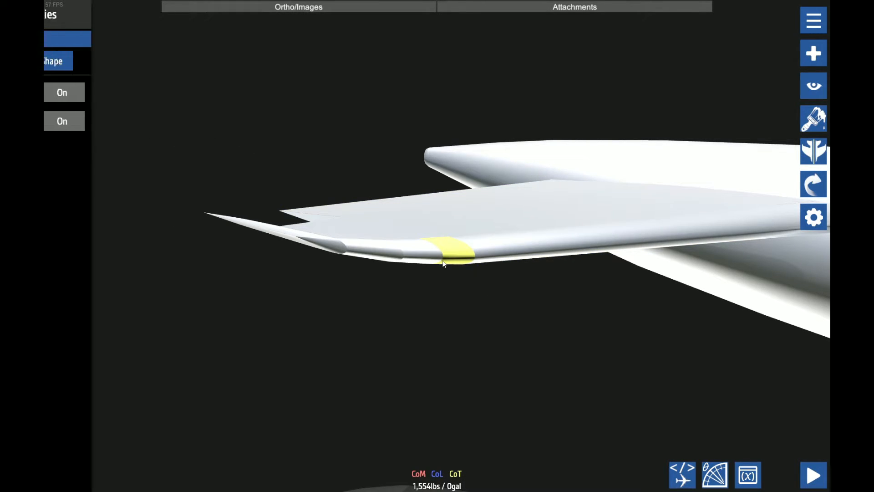
left_click(147, 96)
left_click(145, 117)
left_click(362, 248)
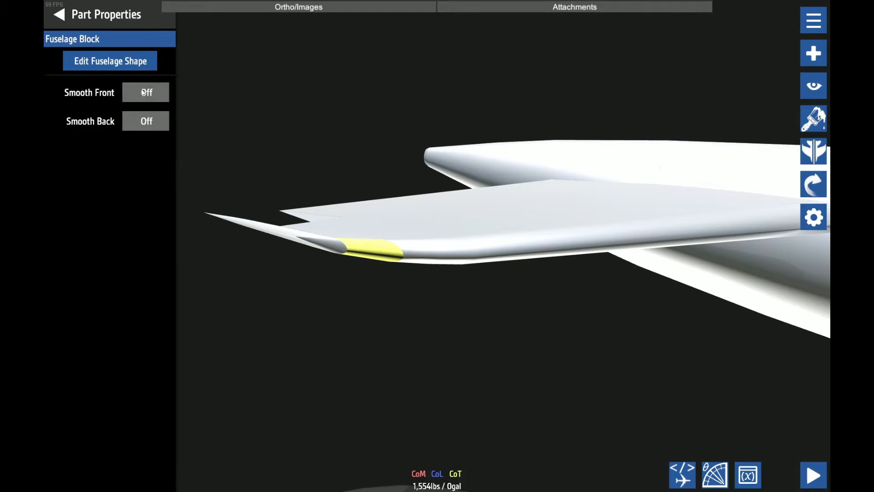
left_click(142, 91)
left_click(160, 118)
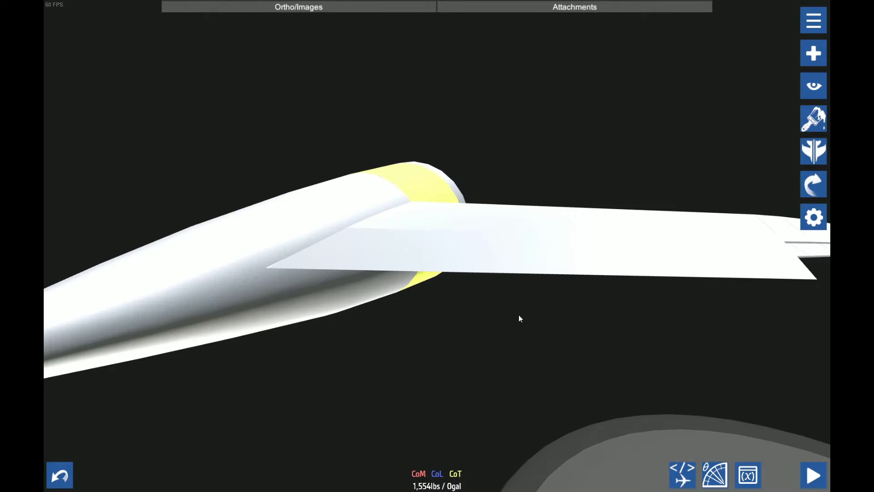
Examine the stabilizer's trailing-edge plate from its outer end to its joint with the tail cone
left_click_drag(519, 316, 497, 425)
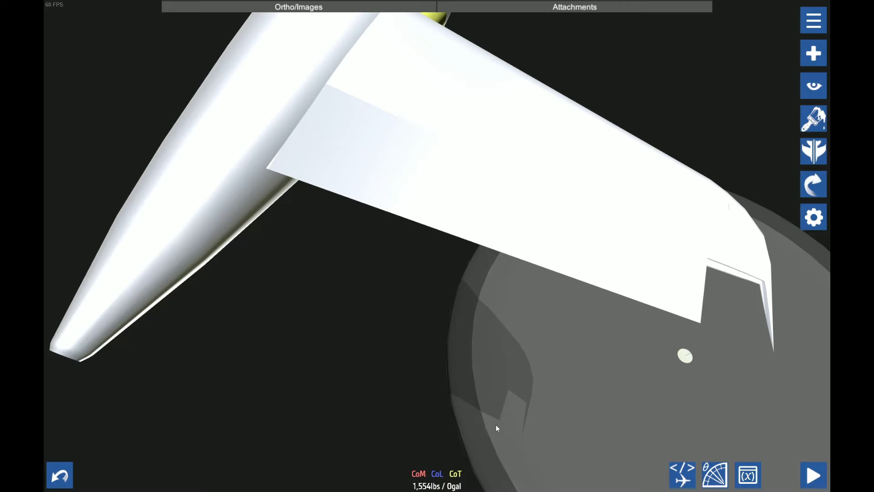
left_click_drag(324, 289, 345, 296)
scroll(391, 293, "down", 2)
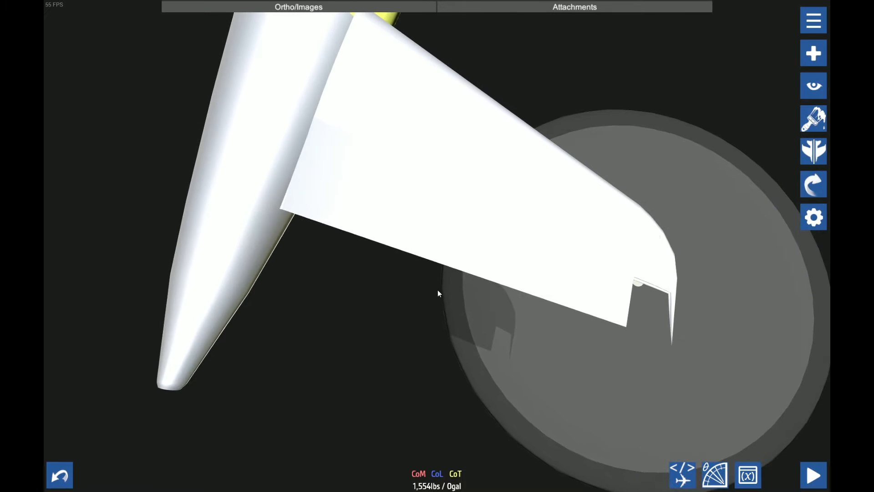
left_click_drag(438, 290, 464, 304)
left_click(428, 243)
scroll(383, 314, "up", 2)
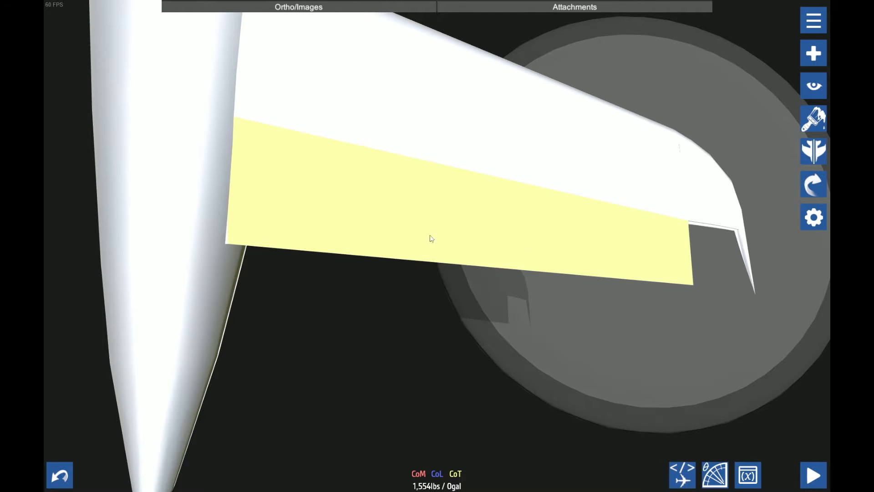
left_click_drag(716, 287, 568, 301)
scroll(568, 298, "up", 1)
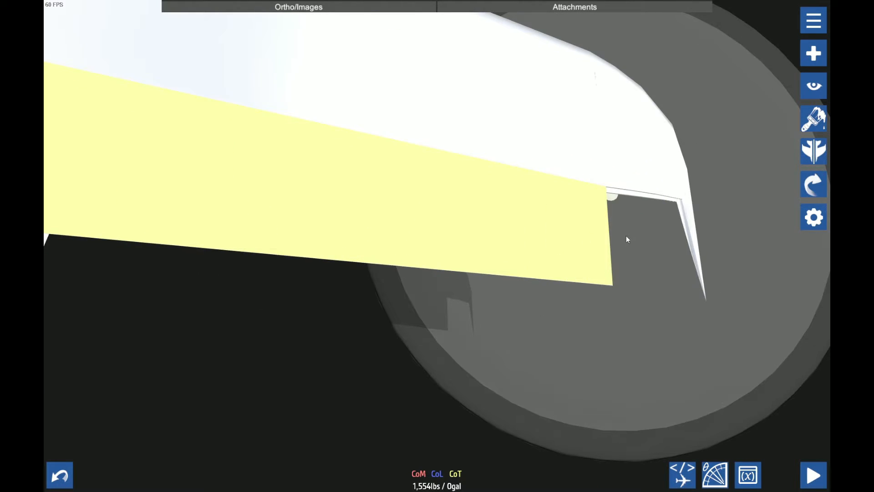
left_click_drag(394, 332, 524, 354)
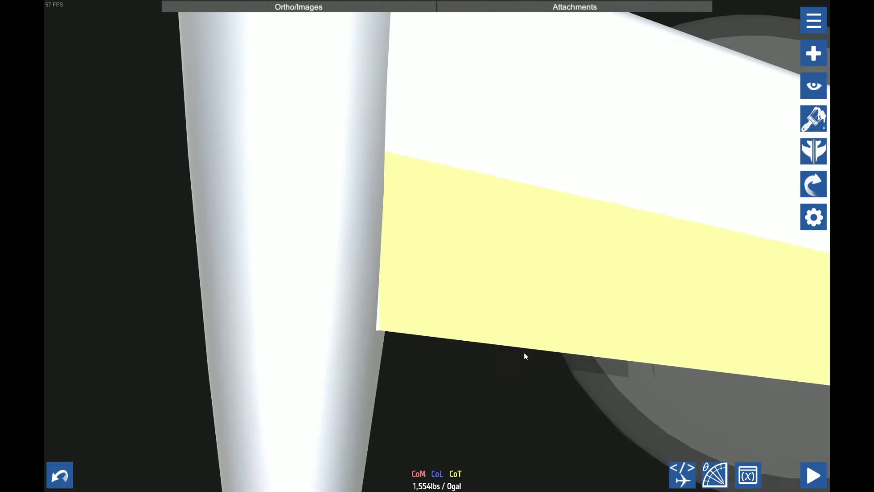
left_click_drag(468, 374, 360, 306)
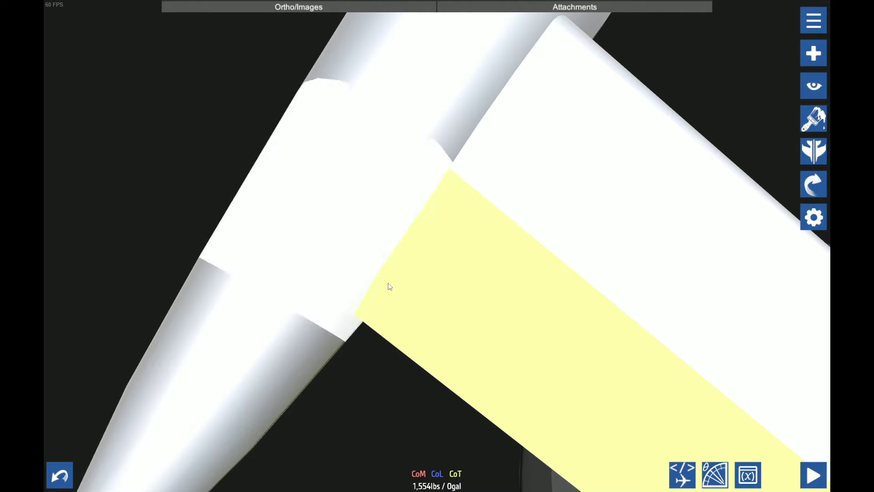
scroll(372, 383, "down", 3)
Place a trailing-edge plate apart from the stabilizer, in the free space behind its trailing edge
left_click_drag(373, 383, 649, 195)
left_click_drag(591, 316, 636, 368)
scroll(657, 299, "down", 3)
Reduce the detached plate's left fill to 69% at its inner end and trim its outer end to match
left_click(809, 221)
left_click(84, 244)
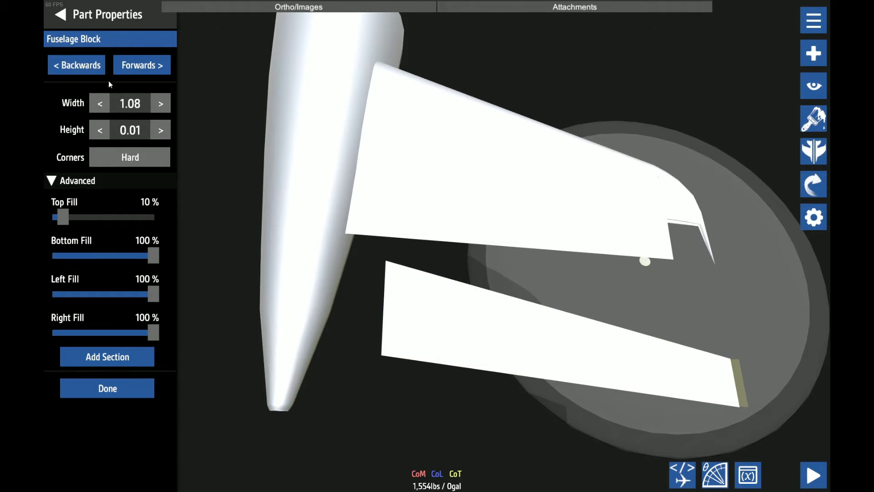
left_click(98, 64)
left_click_drag(143, 288, 123, 293)
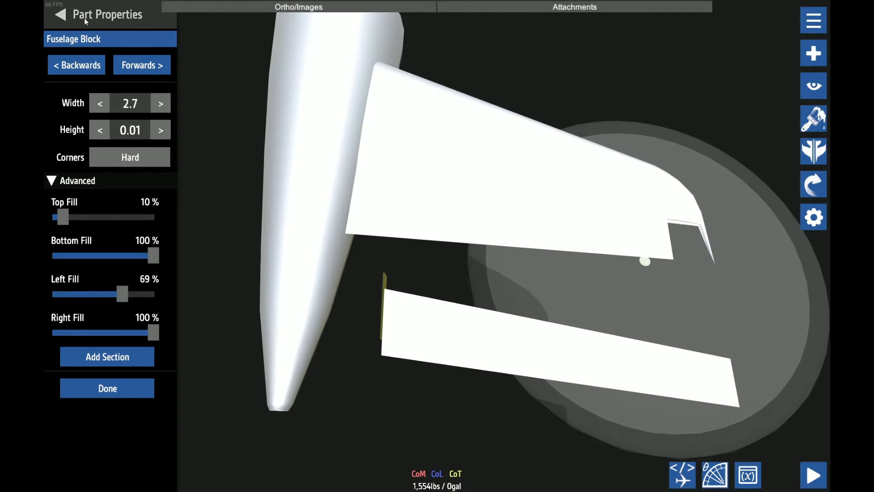
mouse_move(130, 294)
left_mouse_down()
mouse_move(95, 298)
mouse_move(122, 297)
left_mouse_up()
left_click(588, 246)
left_click(63, 5)
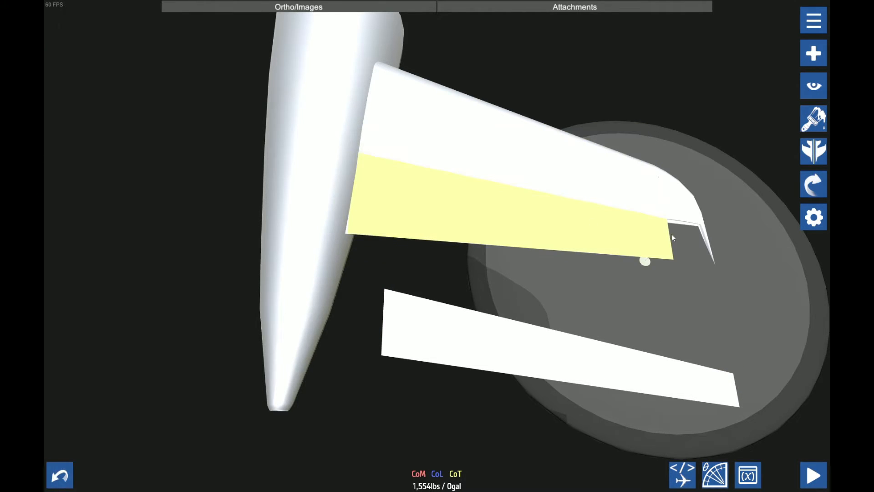
Remove the fuselage connection from the trailing-edge plate still seated on the stabilizer
left_click(815, 183)
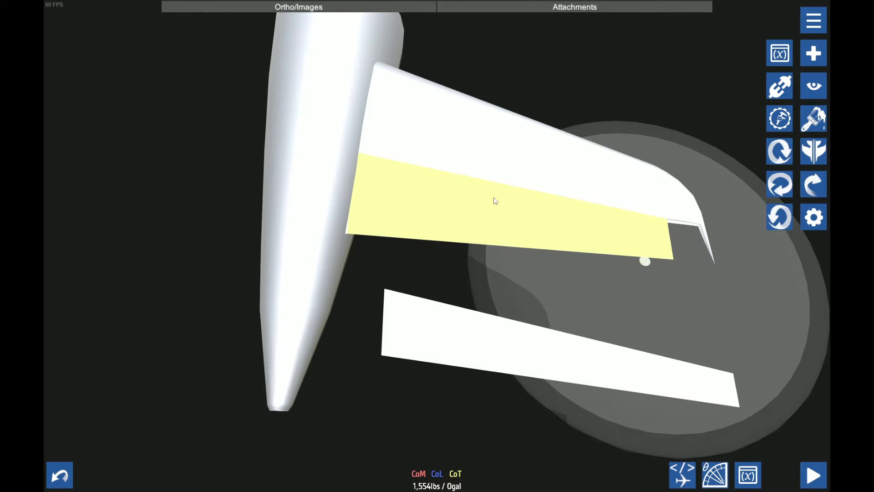
left_click(779, 86)
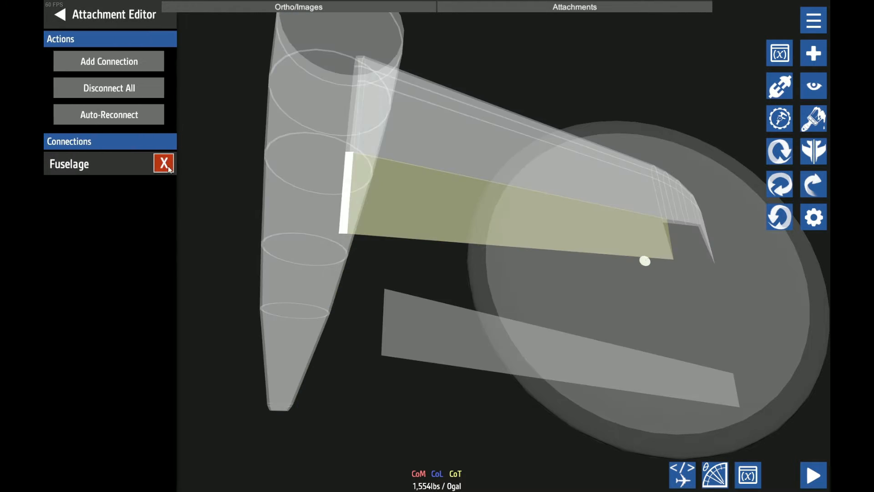
left_click(164, 163)
scroll(395, 266, "up", 5)
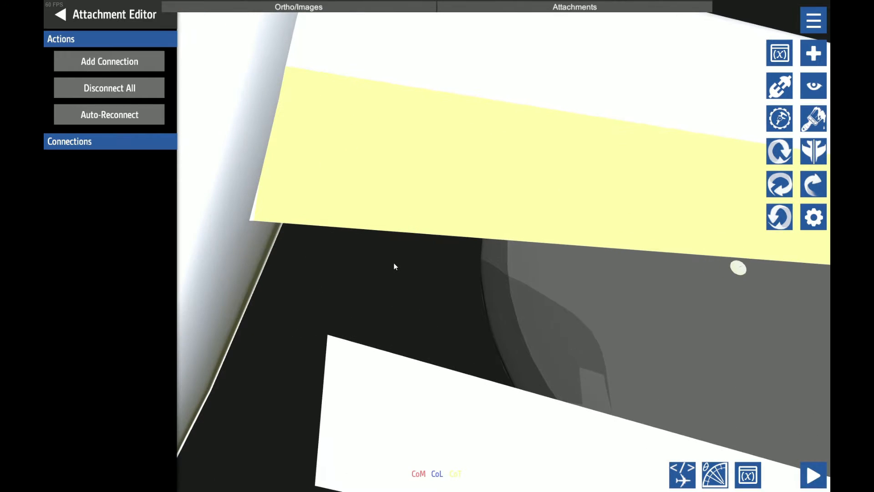
Trim the seated trailing-edge plate to a narrow strip along its front edge by reducing its right fill
left_click(814, 218)
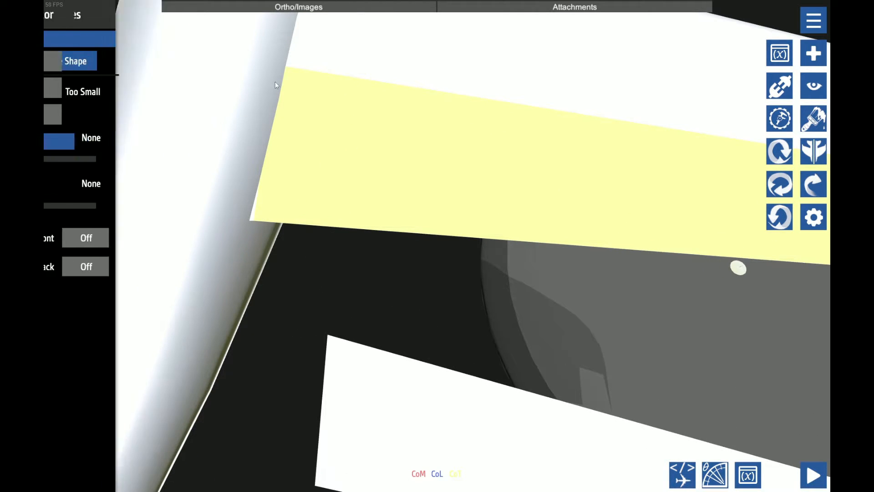
left_click(110, 67)
left_click(97, 71)
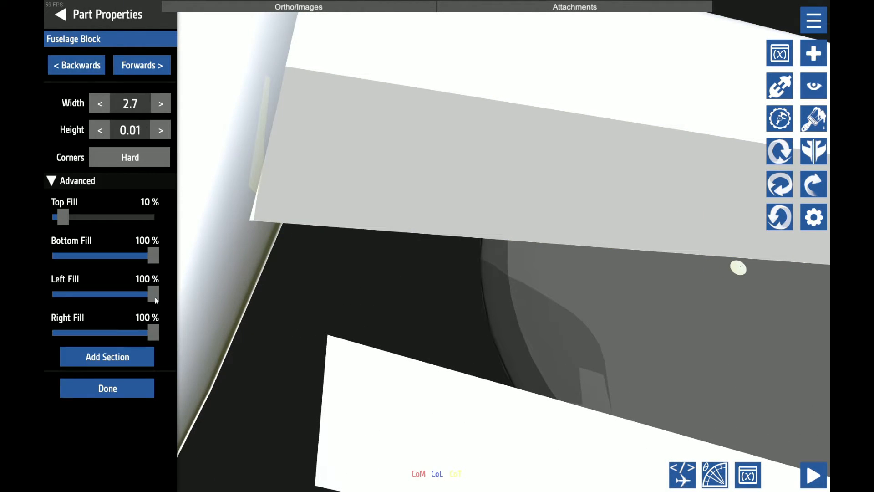
left_click_drag(155, 296, 170, 278)
left_click_drag(154, 333, 84, 321)
Add a connection from the inner end of the trimmed strip to the thin root piece of the stabilizer
left_click(780, 90)
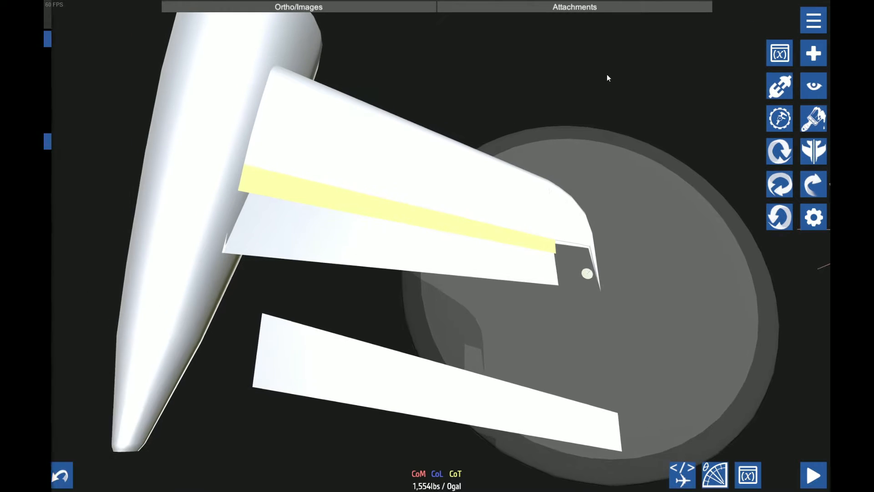
left_click(109, 60)
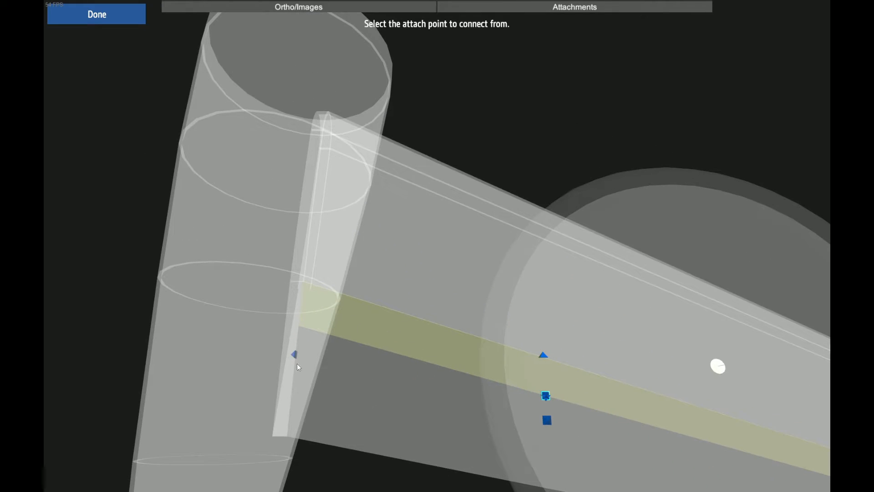
left_click(294, 356)
left_click(299, 384)
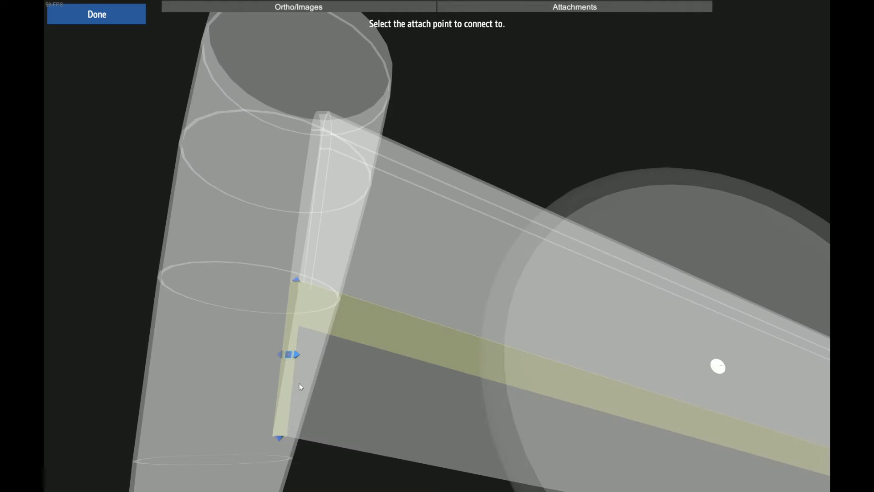
left_click(296, 353)
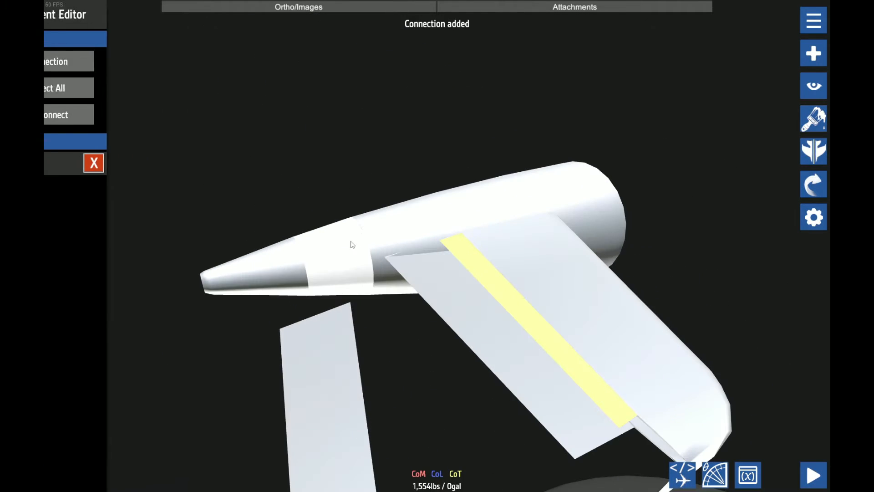
Copy the strip's position -8.389458,9.118731,-1.986287 to the detached trailing-edge plate in the XML editor
left_click(459, 254)
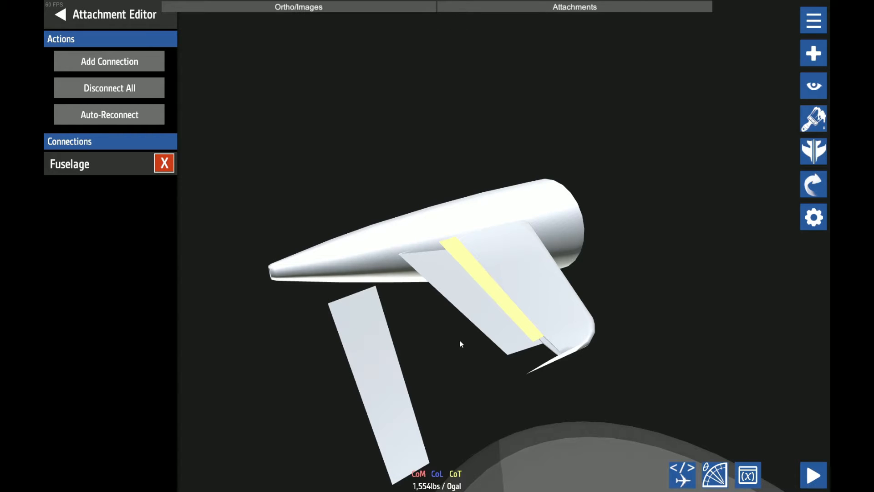
left_click(679, 473)
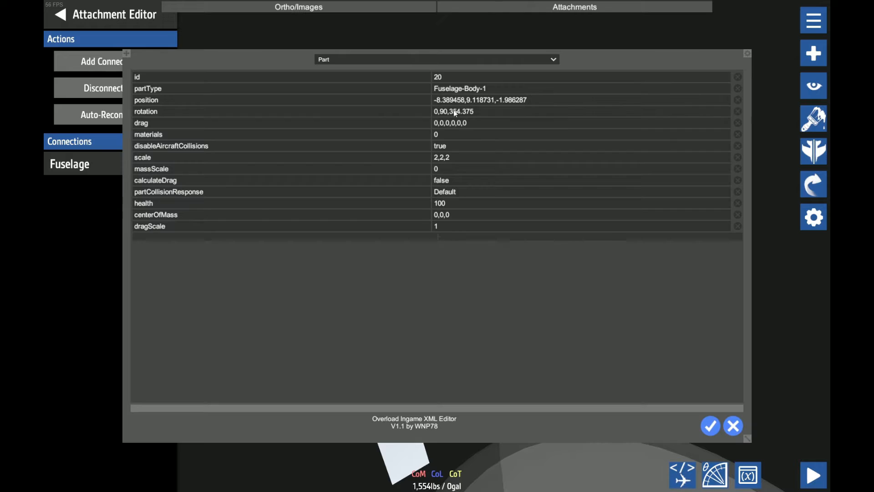
left_click(472, 103)
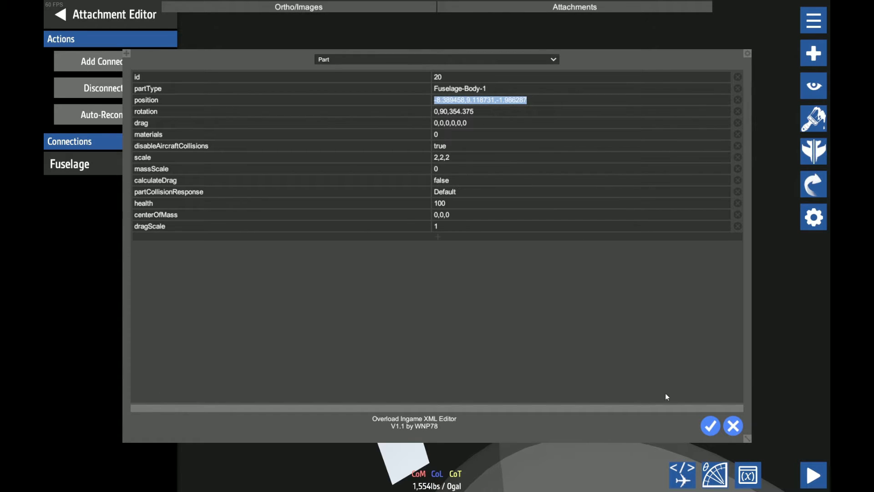
left_click(710, 426)
left_click(388, 380)
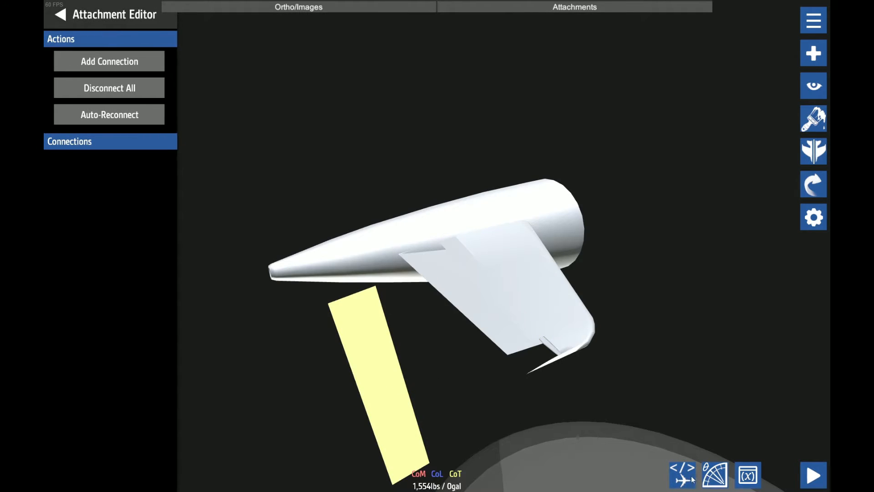
left_click(692, 479)
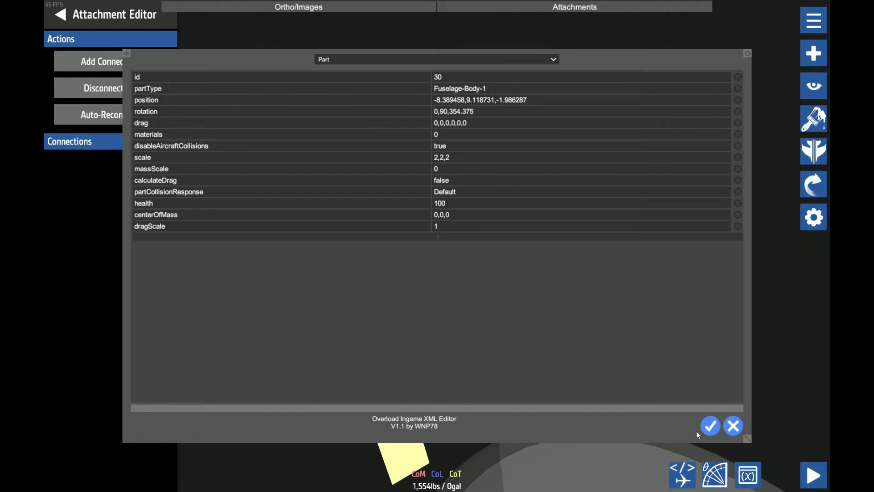
left_click(710, 425)
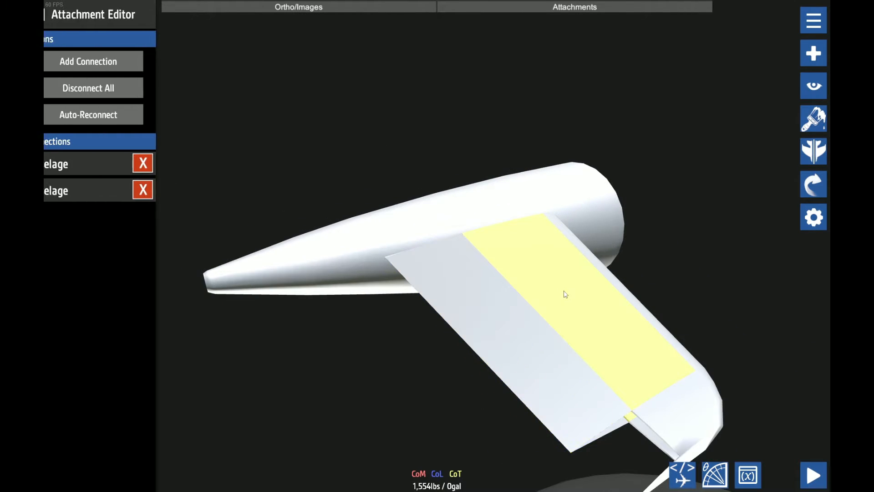
Pull the wide trailing-edge plate off the stabilizer and place it in the free space behind the trailing edge
left_click_drag(432, 118, 431, 205)
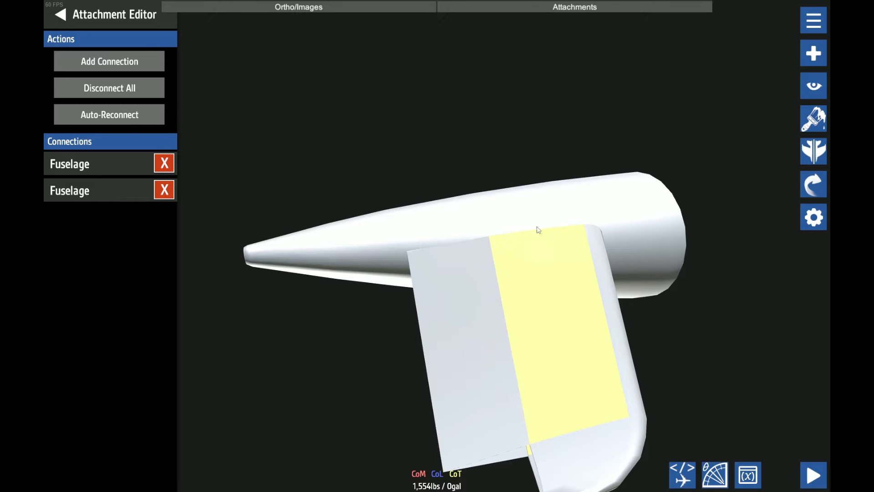
left_click(591, 232)
left_click(449, 296)
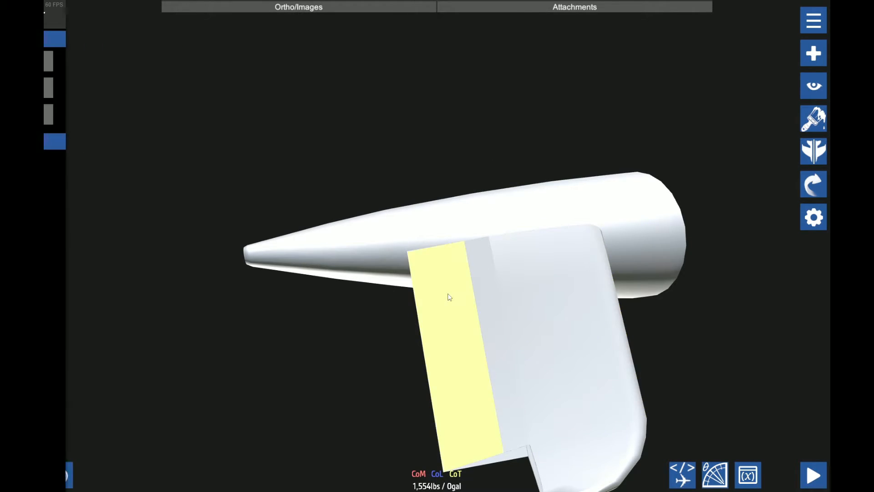
left_click_drag(449, 297, 329, 222)
key("ctrl+s")
left_click(500, 287)
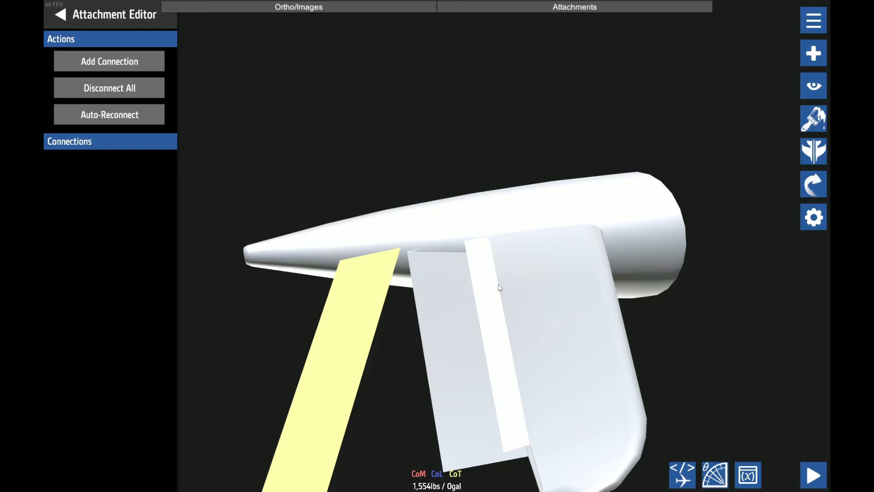
left_click_drag(500, 288, 464, 294)
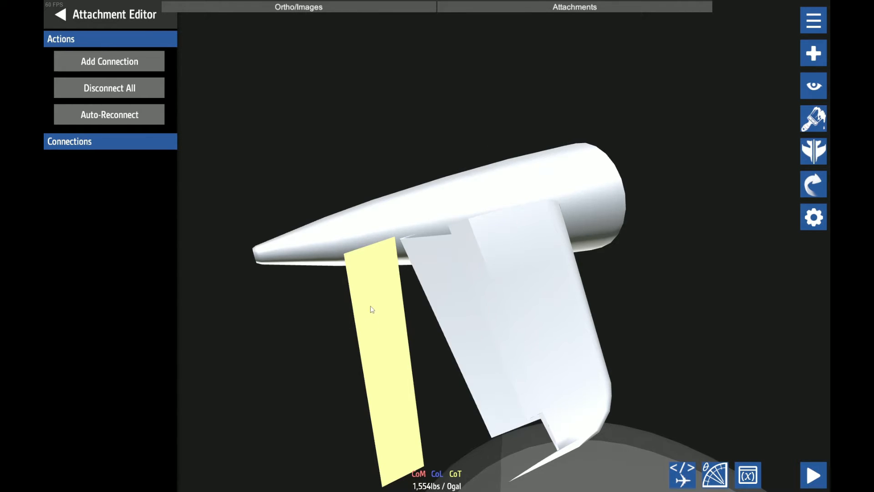
Place a tapered half-round shell apart from the stabilizer, in the free space above the tail cone
key("ctrl+s")
left_click(448, 291)
scroll(366, 255, "up", 1)
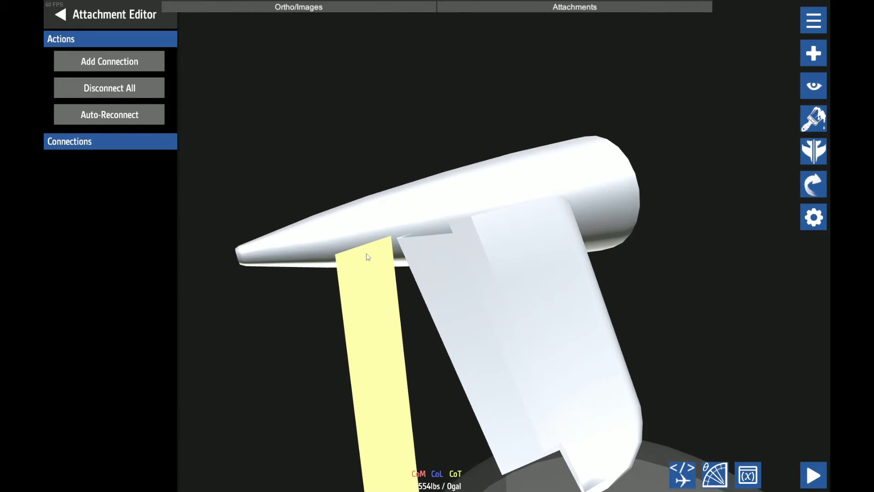
scroll(500, 266, "down", 2)
left_click_drag(521, 265, 318, 101)
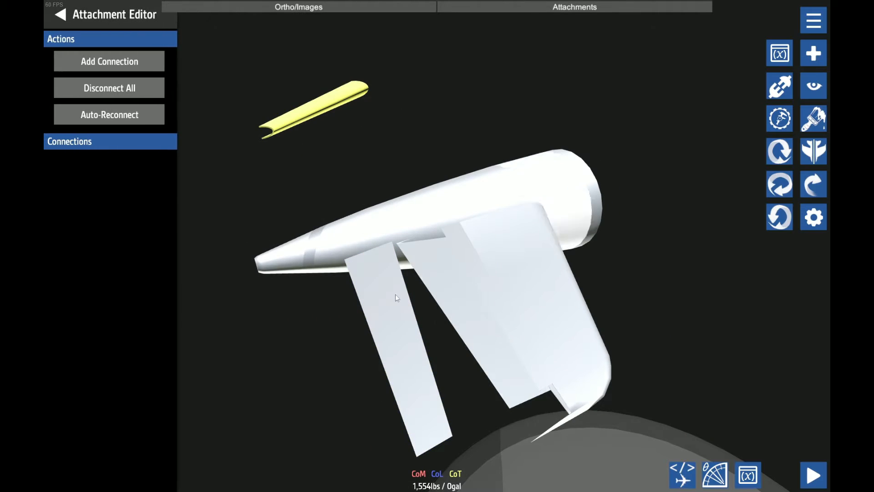
Set the half-round shell's X position to -8.3895 to match the detached plate, and limit transforms to the selected part
left_click(400, 296)
left_click(805, 180)
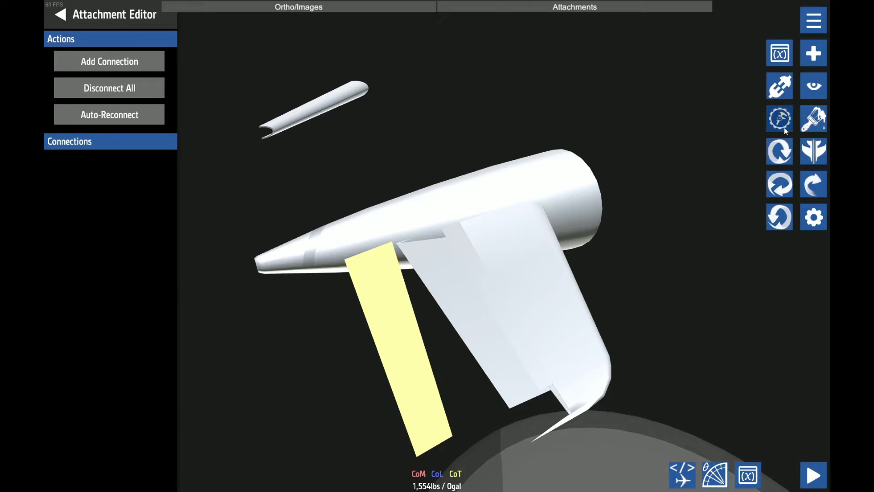
left_click(784, 126)
left_click(125, 198)
key("ctrl+c")
left_click(309, 120)
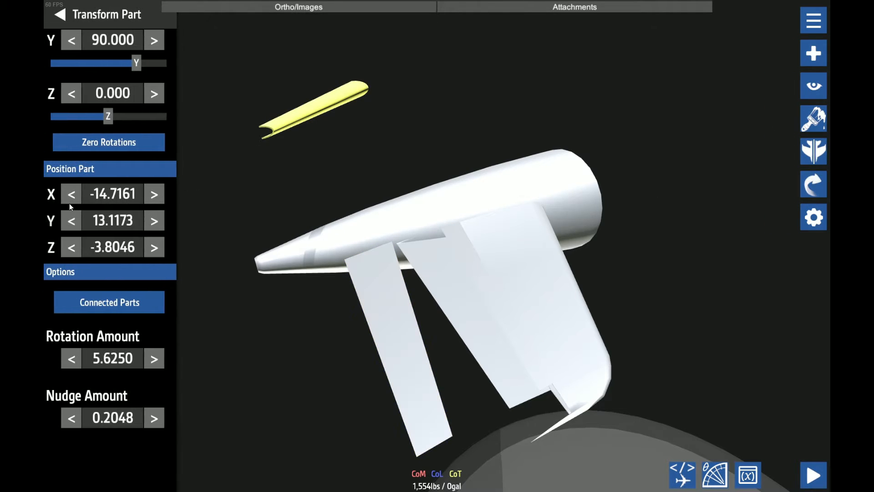
left_click(112, 195)
key("ctrl+v")
left_click(187, 284)
left_click(91, 305)
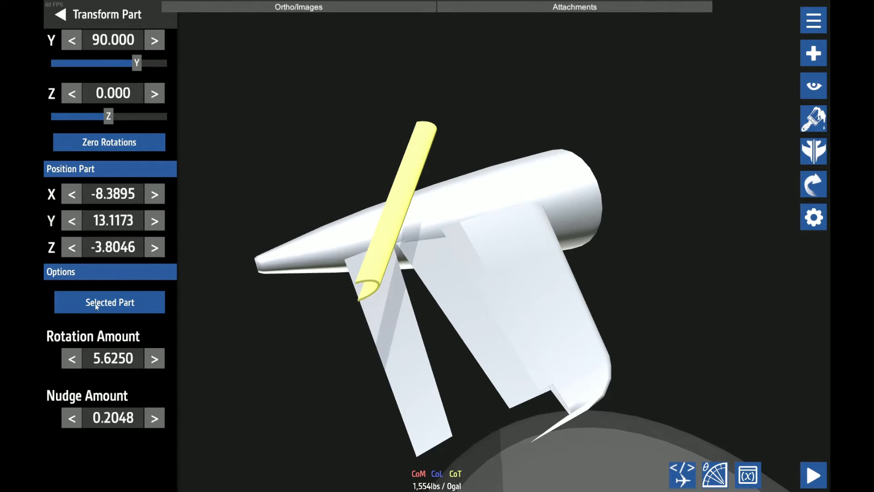
Lower the half-round shell in 0.2048 nudges to the height of the detached plate's front edge
key("Down")
key("Down")
key("Down")
key("Down")
key("Down")
key("Down")
key("Down")
key("Down")
key("Down")
key("Down")
key("Down")
key("Down")
key("Down")
key("Down")
key("Down")
key("Down")
key("Down")
key("Down")
key("Down")
key("Down")
left_click_drag(478, 114, 485, 262)
Shift the stabilizer's lower trailing-edge plate rearward to Z -3.0102 in 0.2048 nudges
left_click(485, 262)
left_click(486, 263)
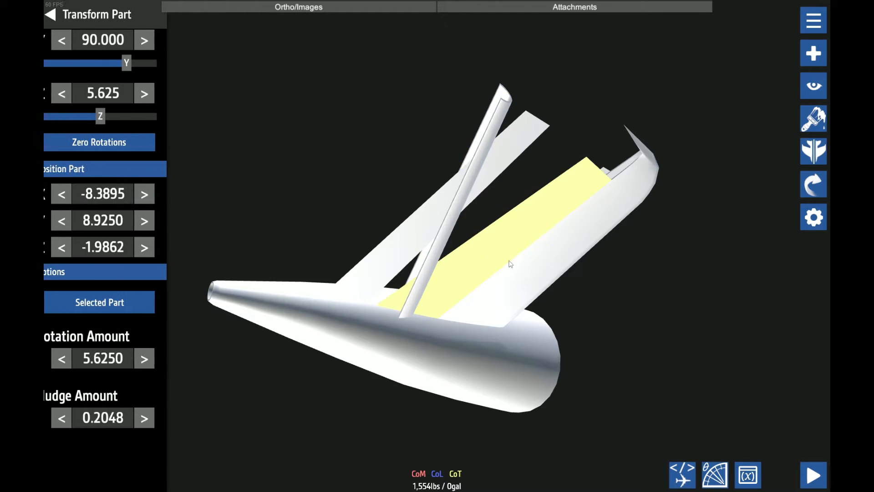
key("Down")
key("Down")
key("Down")
key("Down")
key("Down")
key("Down")
key("Down")
key("Down")
key("Down")
key("Down")
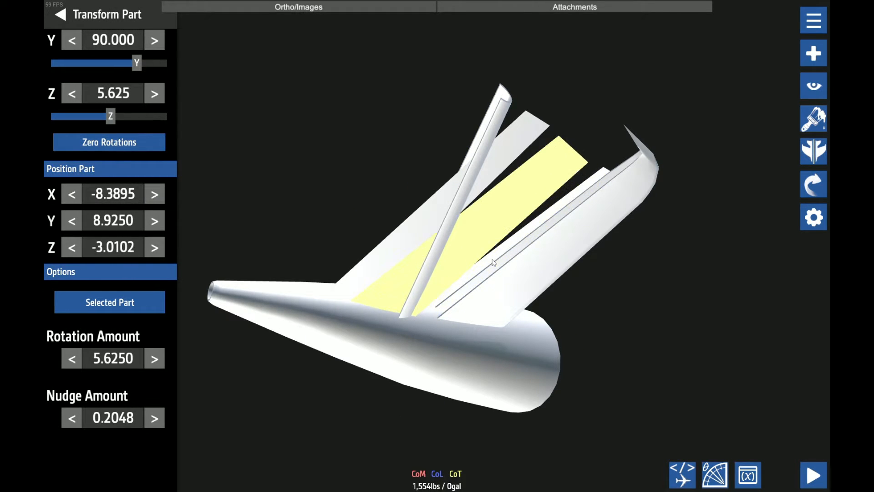
left_click_drag(580, 87, 313, 263)
left_click_drag(313, 295, 332, 275)
key("ctrl+z")
Set the half-round shell's right fill to 63% at both ends
left_click_drag(778, 19, 432, 230)
scroll(546, 219, "up", 10)
left_click(452, 242)
left_click(814, 218)
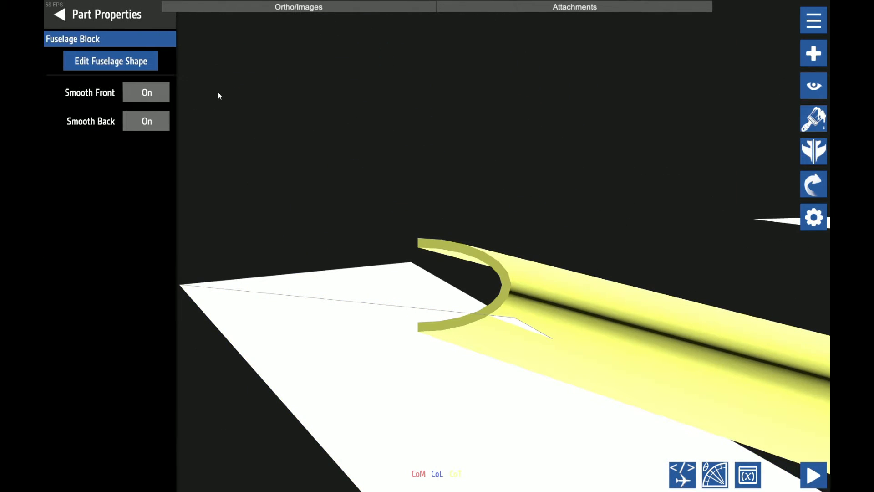
left_click(128, 63)
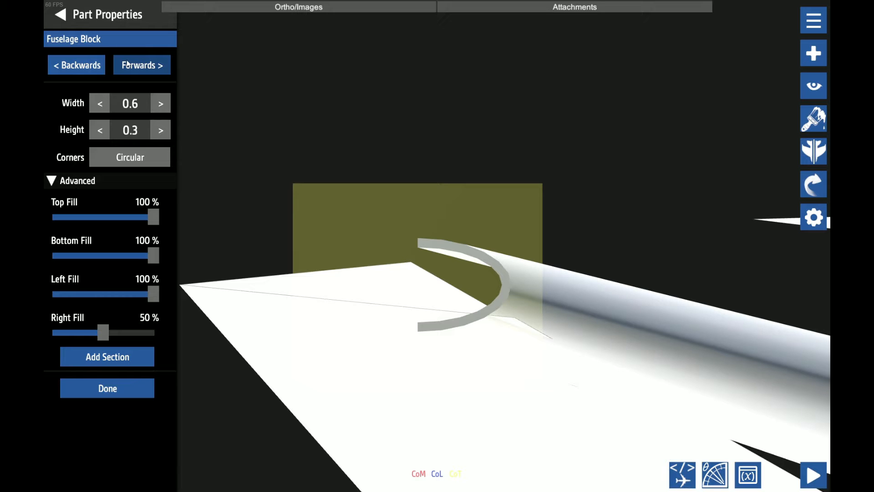
scroll(331, 205, "down", 2)
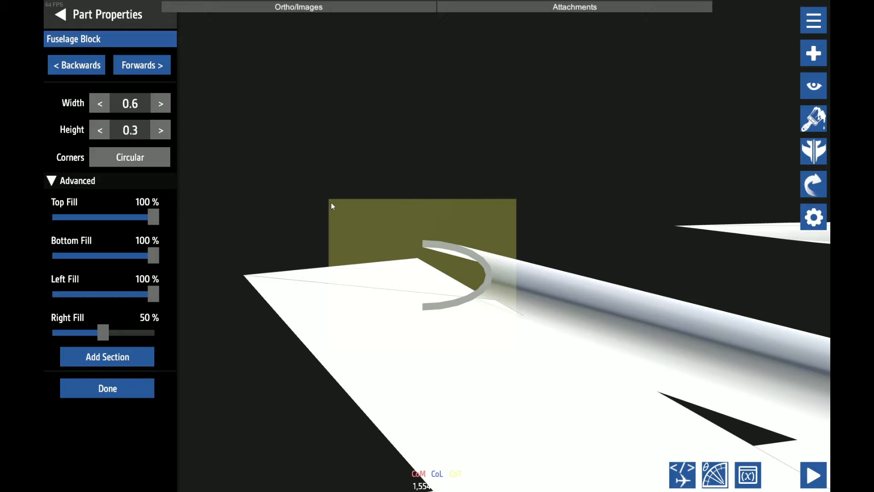
scroll(331, 206, "up", 2)
left_click_drag(103, 331, 119, 334)
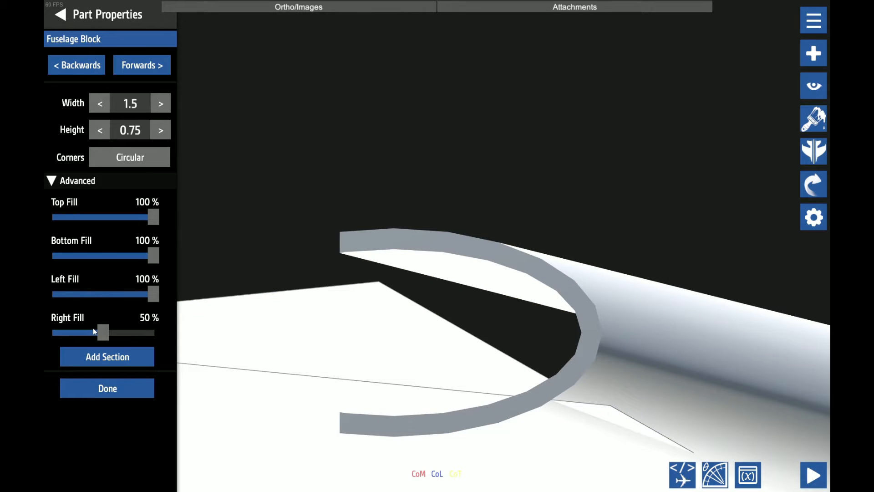
left_click_drag(92, 334, 119, 335)
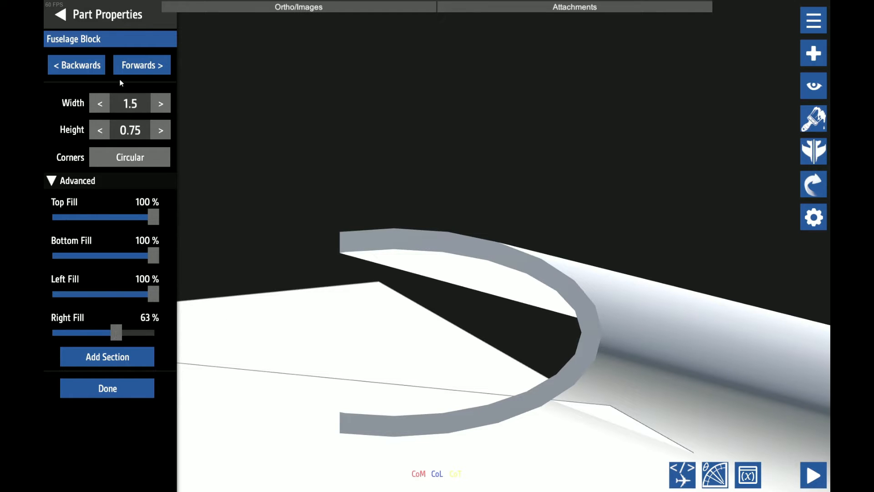
Save the aircraft under the name SWL-120 Tail
key("ctrl+s")
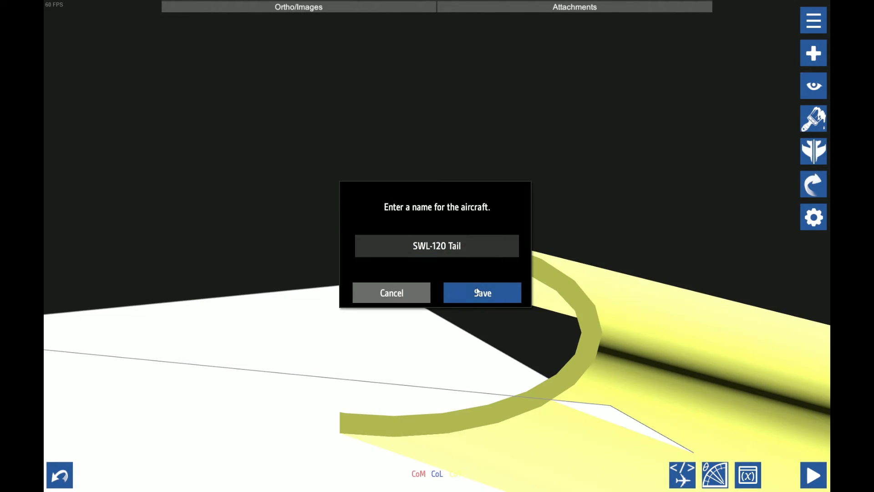
left_click(481, 292)
left_click(483, 292)
Fine-tune the half-round shell against the plate's front corner to Y 9.0182 and Z -2.3148, with nudges down to 0.0001
scroll(362, 262, "up", 3)
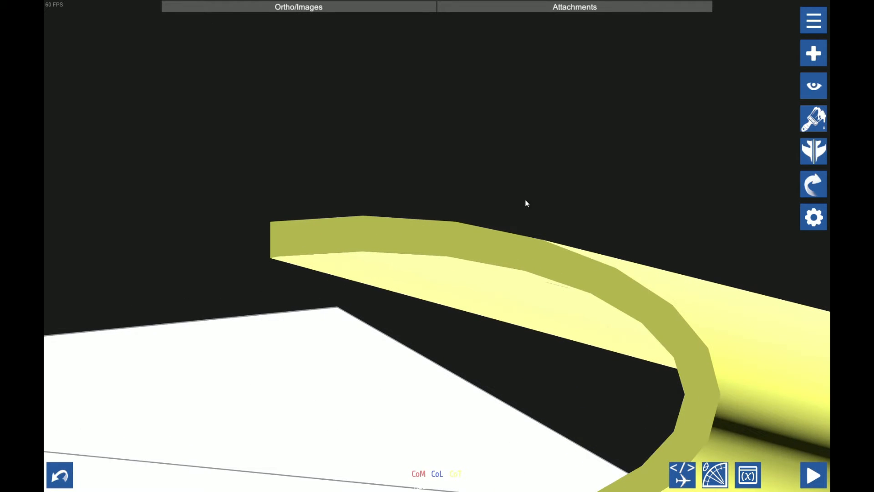
left_click(815, 184)
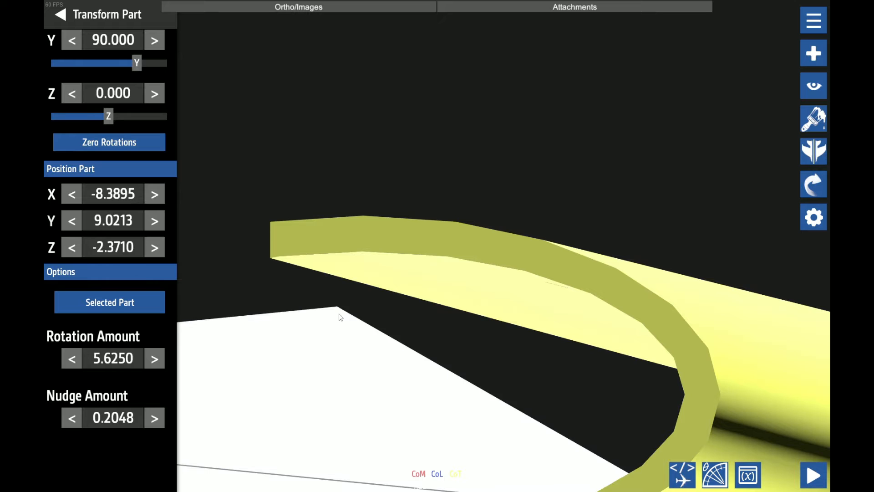
scroll(319, 309, "up", 3)
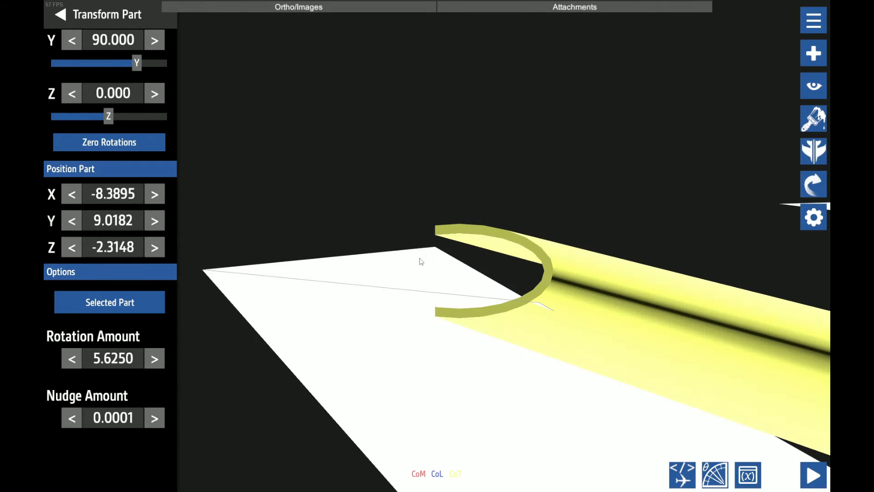
Set the half-round shell's height to 0.2 in its fuselage shape
scroll(422, 261, "up", 5)
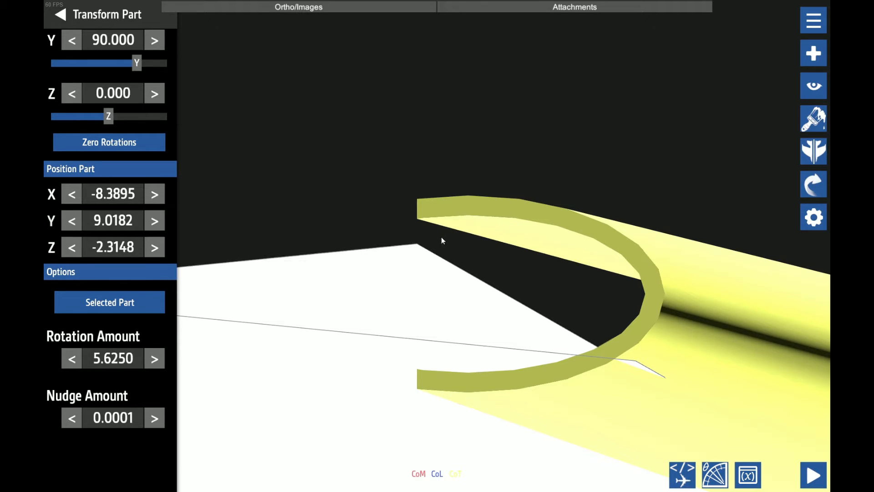
left_click(813, 217)
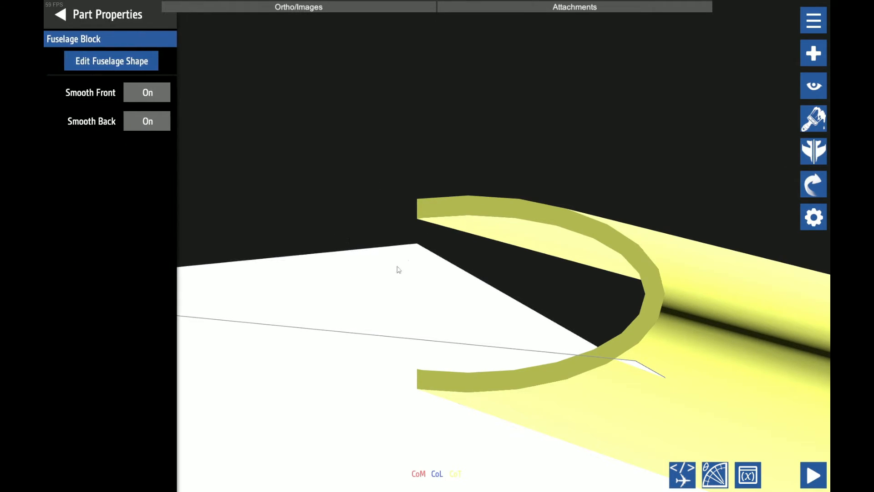
left_click(147, 58)
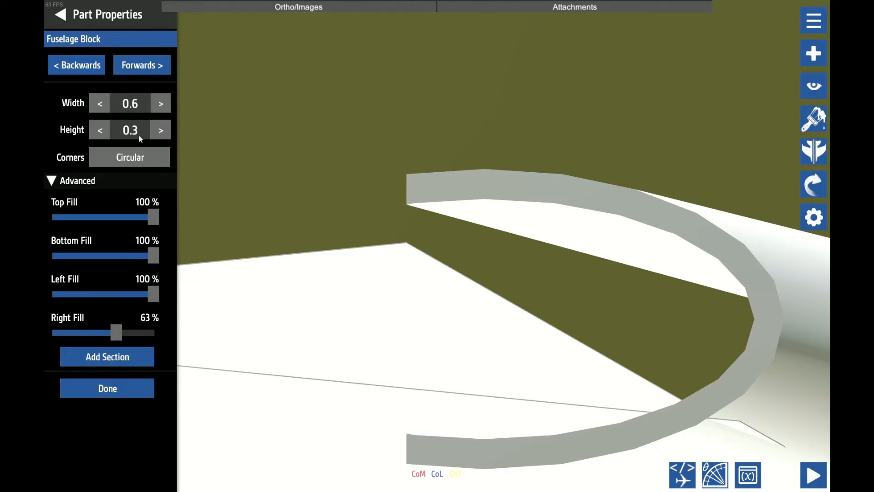
key("BackSpace")
type("2")
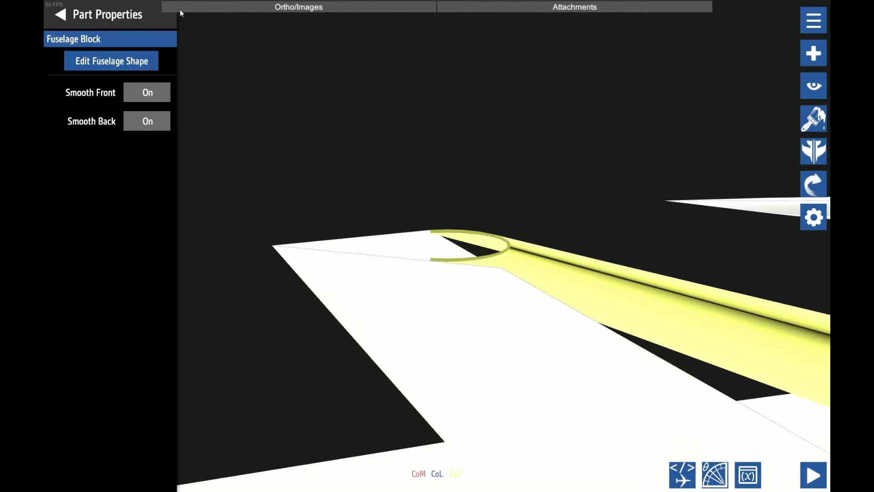
left_click(156, 62)
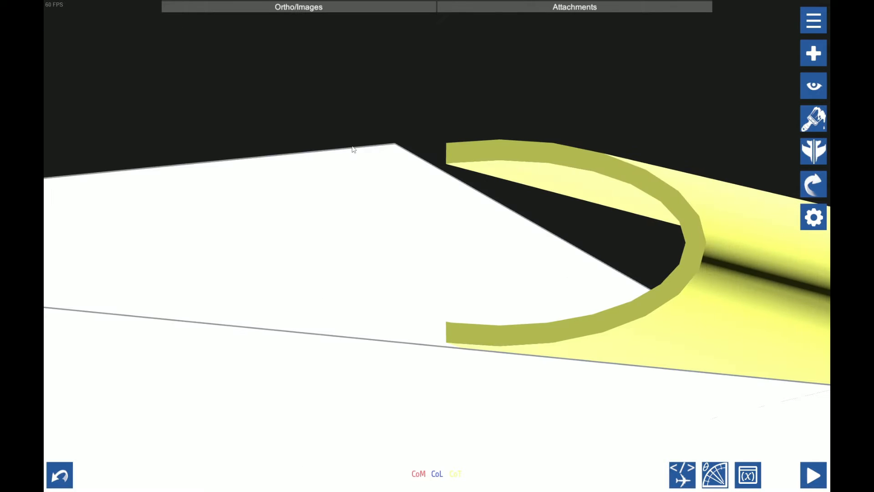
Shift the lower trailing-edge plate forward to Z -1.9862 in 0.2048 nudges
key("Left")
key("Left")
key("Left")
key("Left")
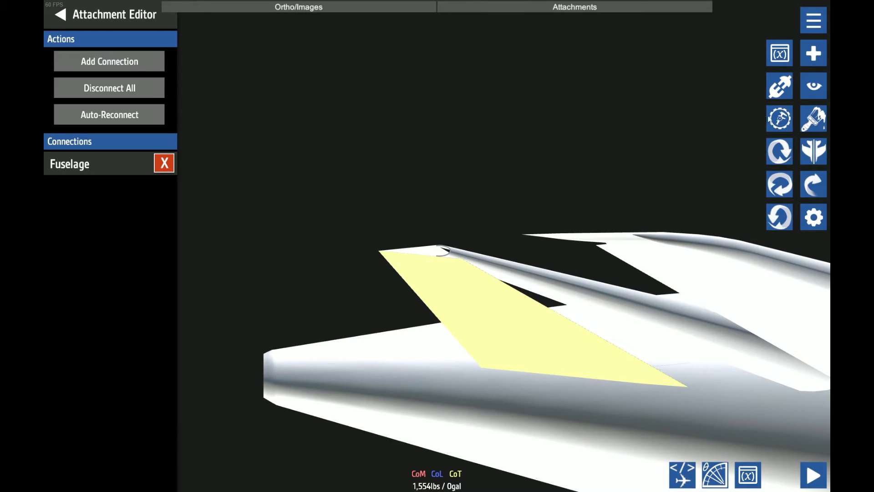
left_click(779, 118)
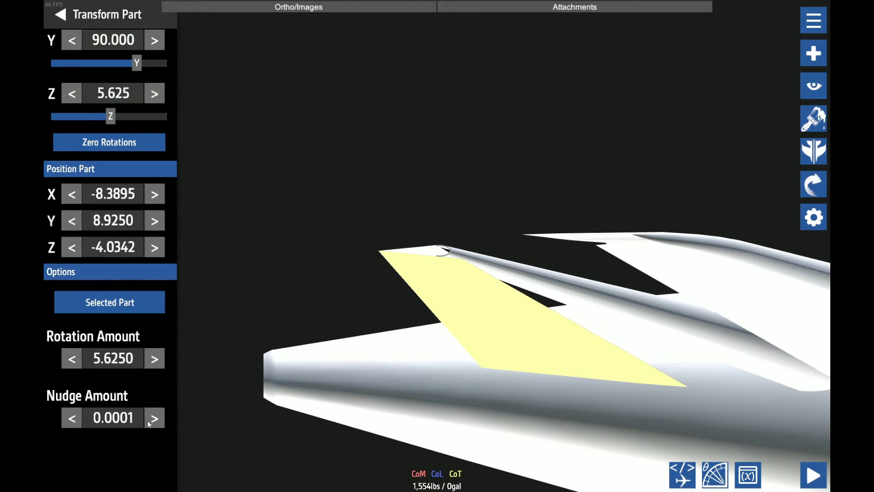
left_click(149, 421)
triple_click(149, 421)
triple_click(150, 420)
double_click(150, 420)
double_click(151, 420)
double_click(155, 246)
double_click(154, 246)
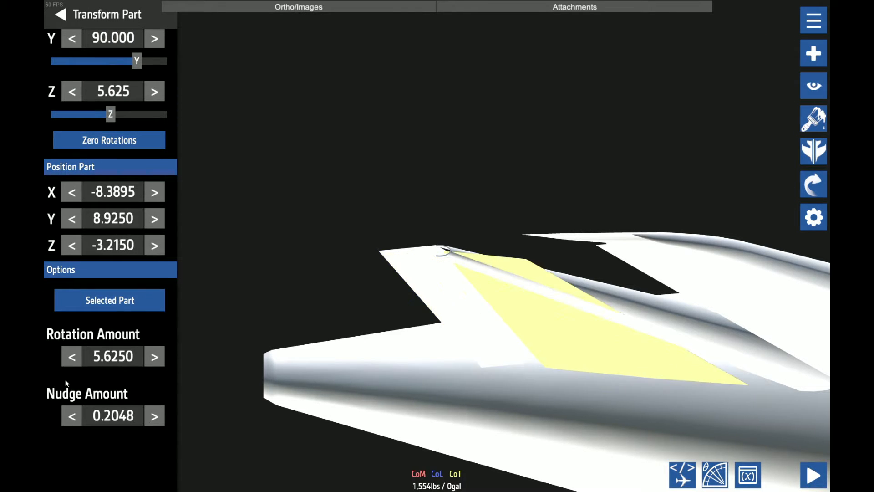
key("Right")
key("Right")
key("Right")
key("Right")
key("Right")
key("Right")
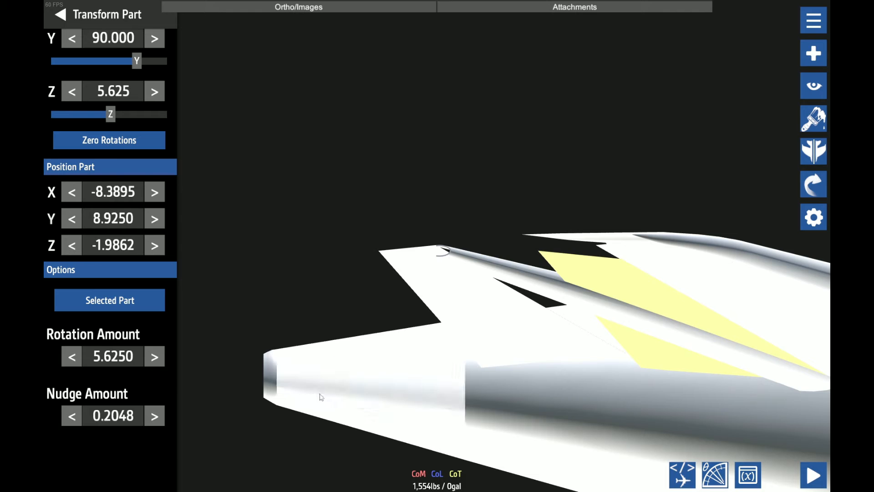
Pull a copy of the lower trailing-edge plate clear of the tail and narrow it by reducing its left fill
left_click_drag(647, 308, 215, 31)
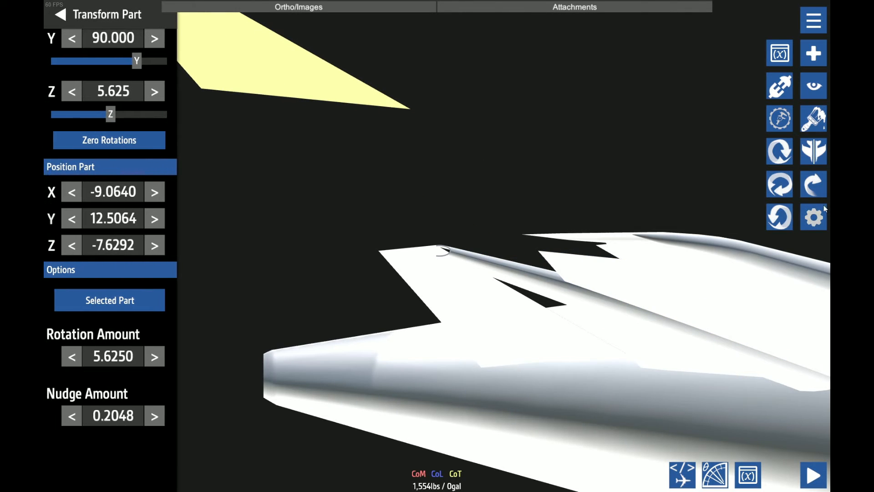
left_click(822, 226)
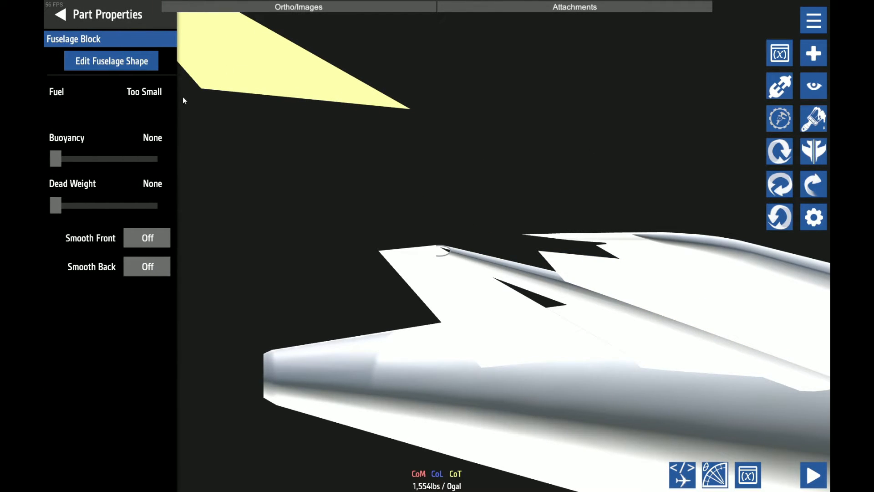
left_click(129, 62)
left_click(142, 65)
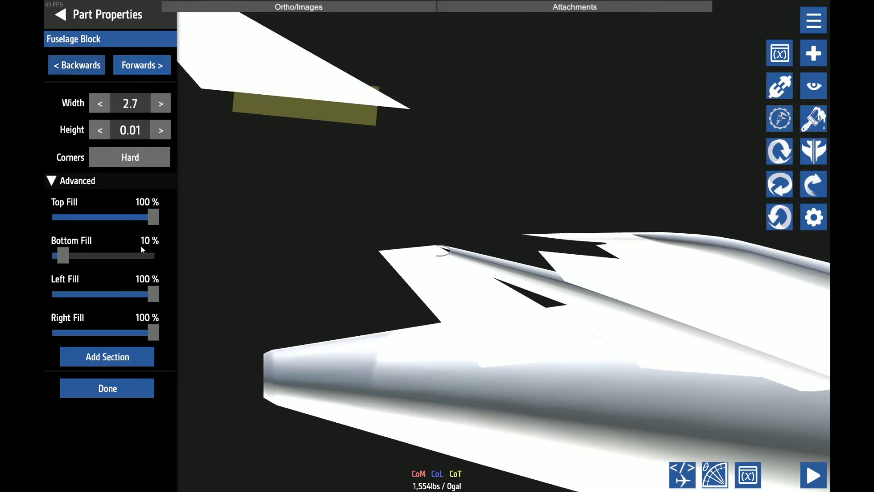
left_click_drag(154, 295, 123, 297)
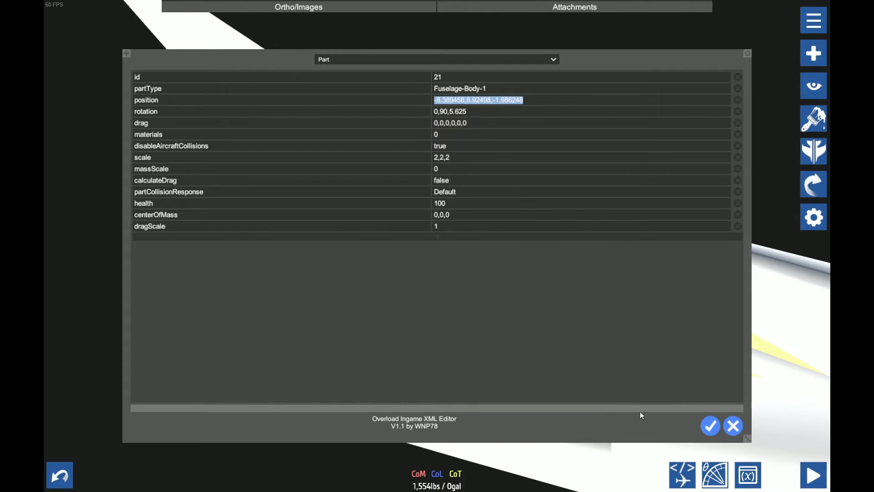
Paste the original plate's position -8.389458,8.92498,-1.986248 into the narrowed copy's XML position attribute
left_click(710, 426)
left_click(240, 88)
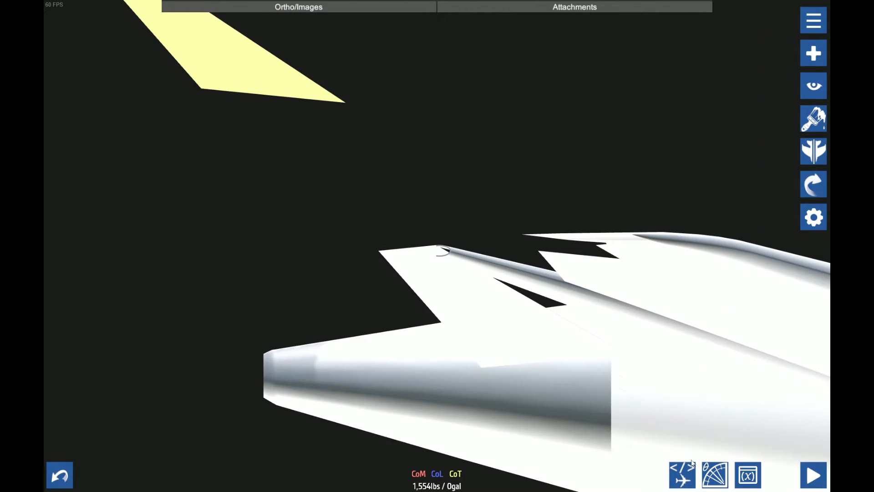
scroll(563, 263, "down", 3)
left_click(682, 474)
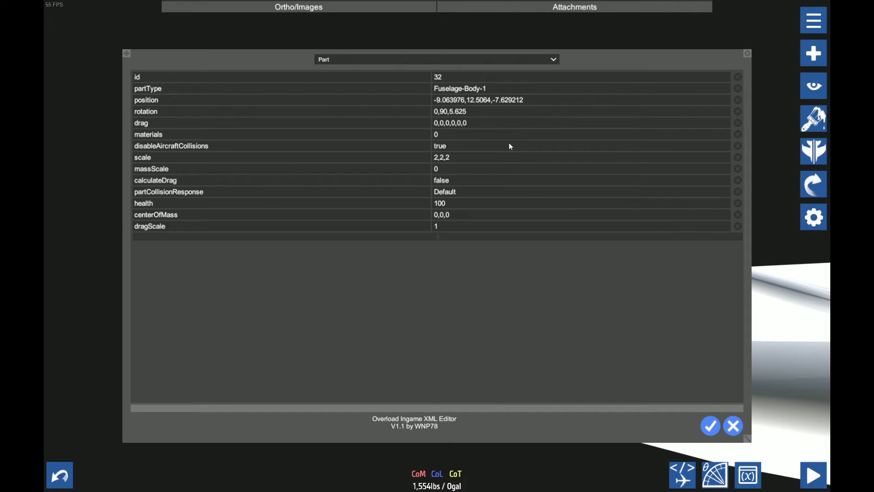
left_click(500, 101)
type("-8.389458,8.92498,-1.986248")
left_click(710, 425)
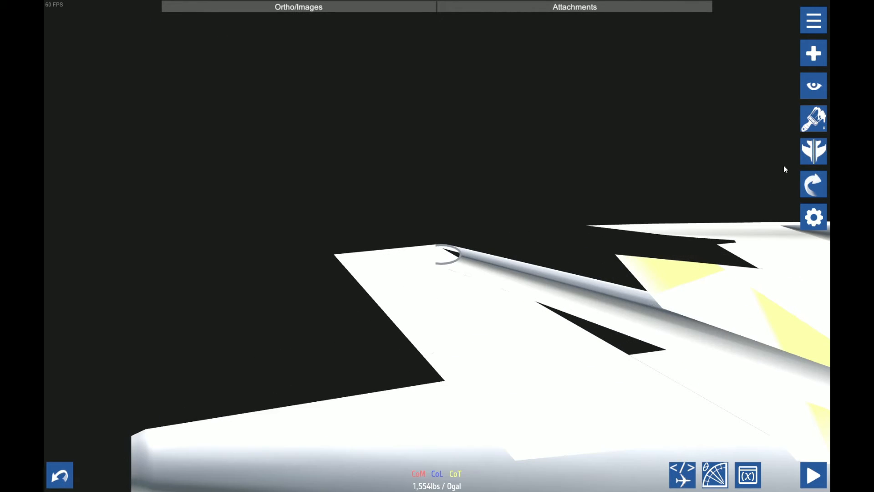
Move the narrowed plate rearward until its front edge meets the half-round shell's lower end, and inspect the joint closely
scroll(465, 325, "up", 4)
scroll(382, 273, "up", 3)
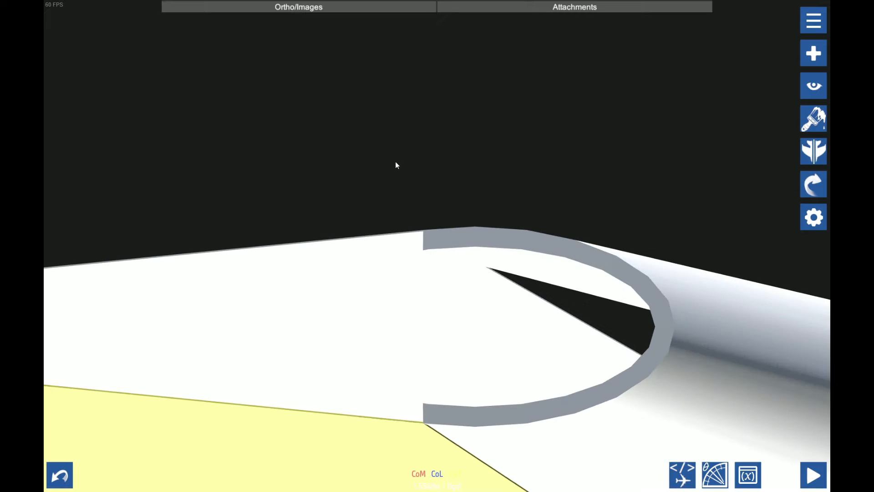
scroll(419, 218, "down", 2)
left_click_drag(453, 313, 459, 261)
scroll(459, 261, "up", 4)
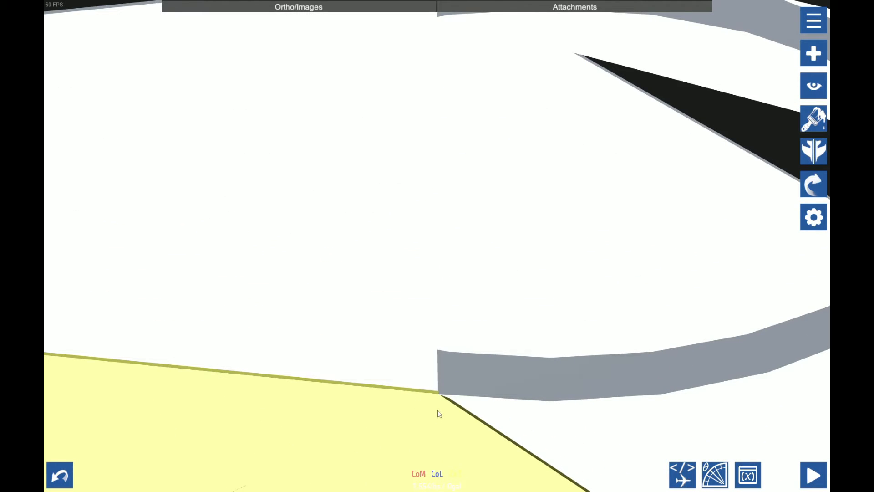
scroll(439, 413, "down", 10)
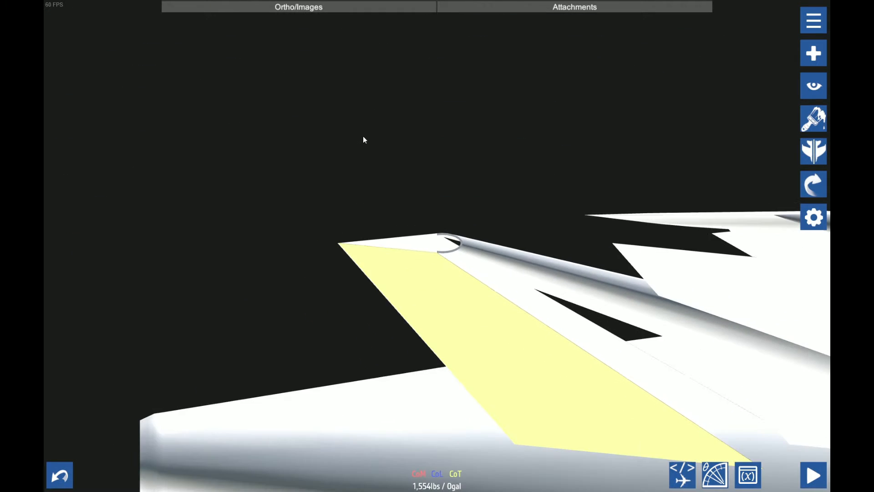
scroll(480, 184, "up", 6)
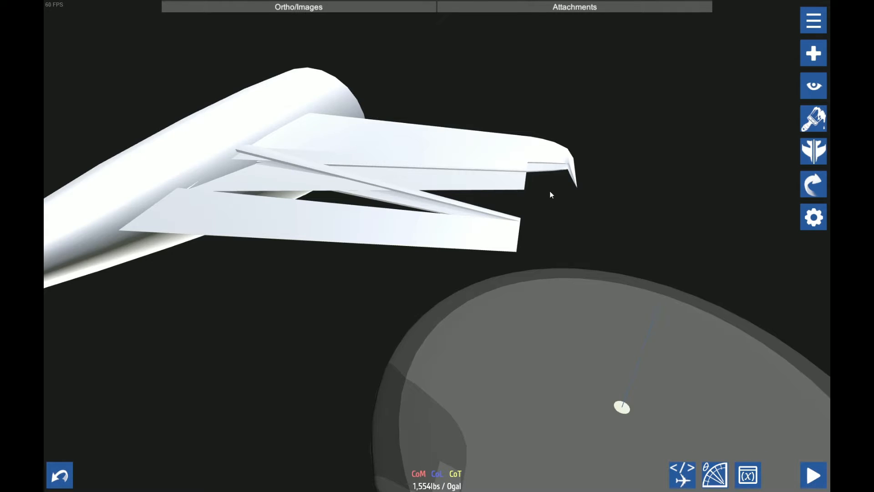
Connect the rear trailing-edge plates to the tapered tail fuselage section and pull one plate clear of the stabilizer
left_click_drag(550, 190, 576, 347)
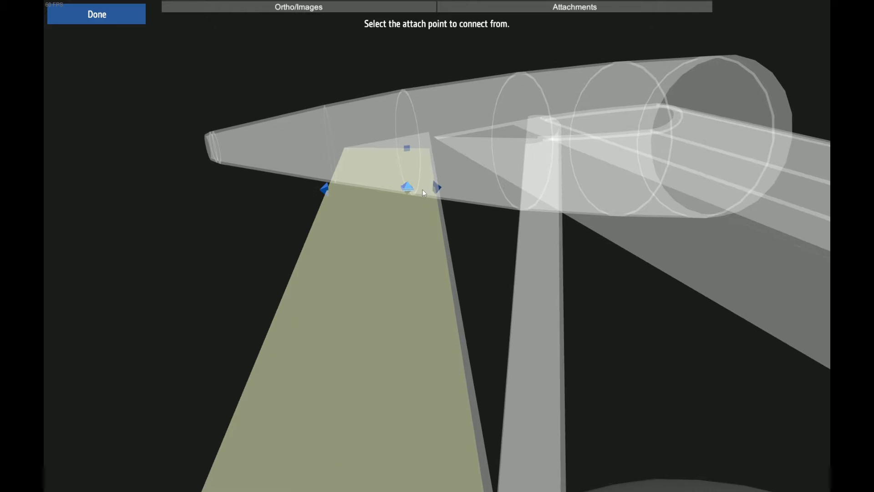
left_click(407, 188)
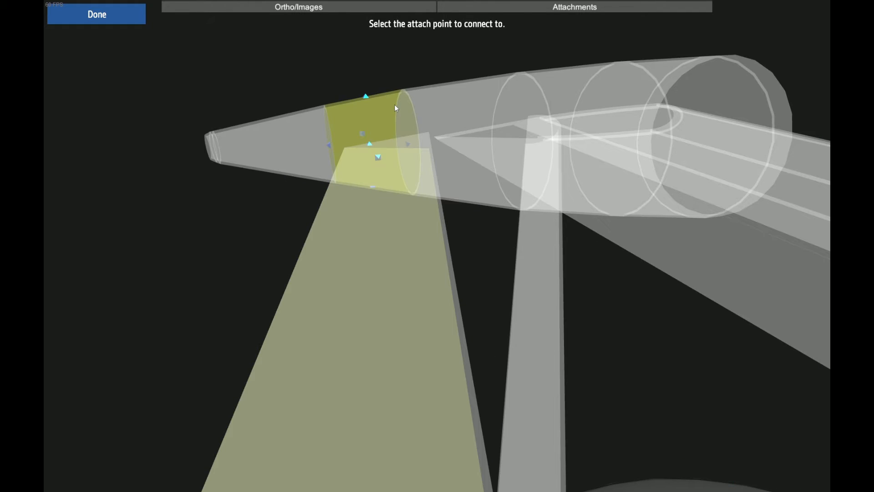
left_click(370, 142)
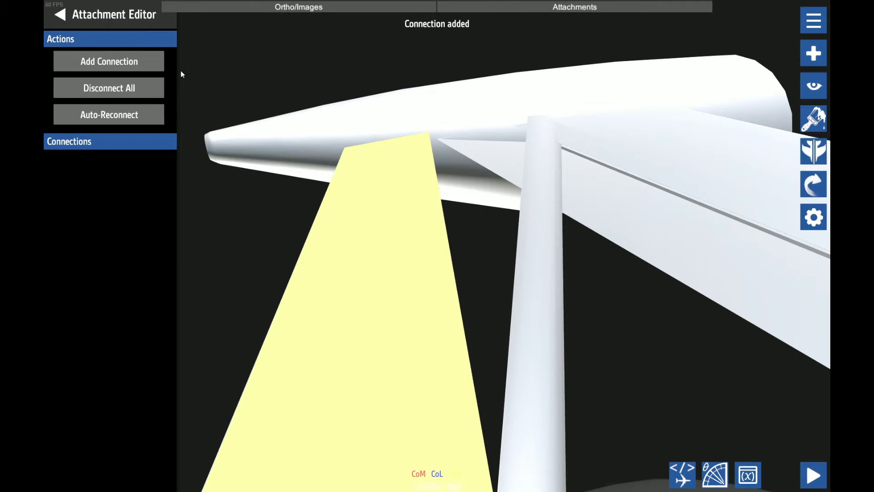
left_click(154, 56)
left_click(405, 175)
left_click(358, 104)
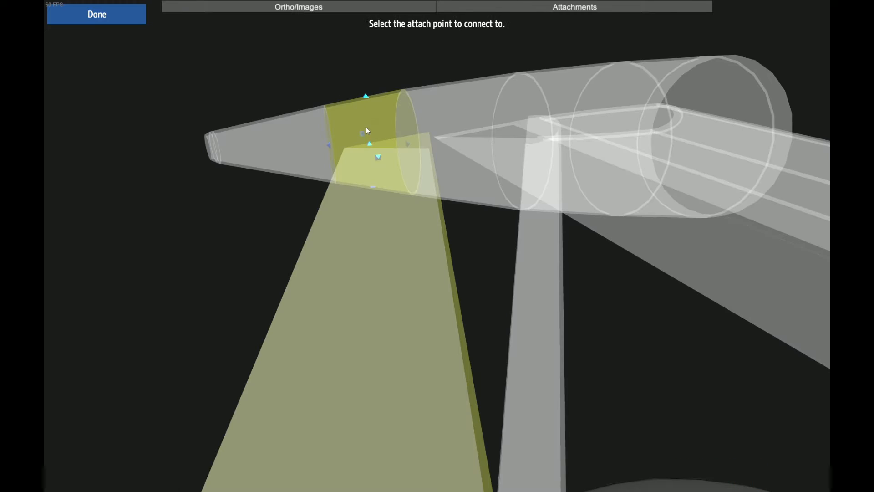
left_click(371, 140)
left_click_drag(367, 240, 253, 282)
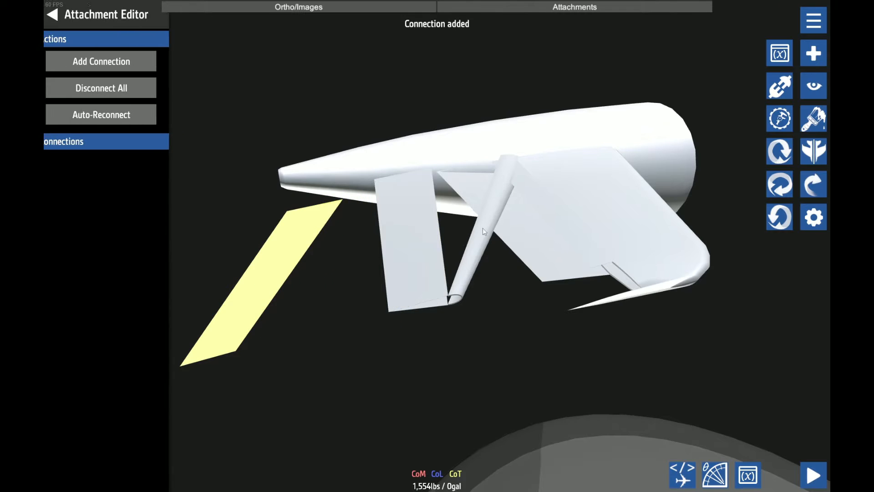
Try a run of -5 on the half-round shell
left_click(463, 224)
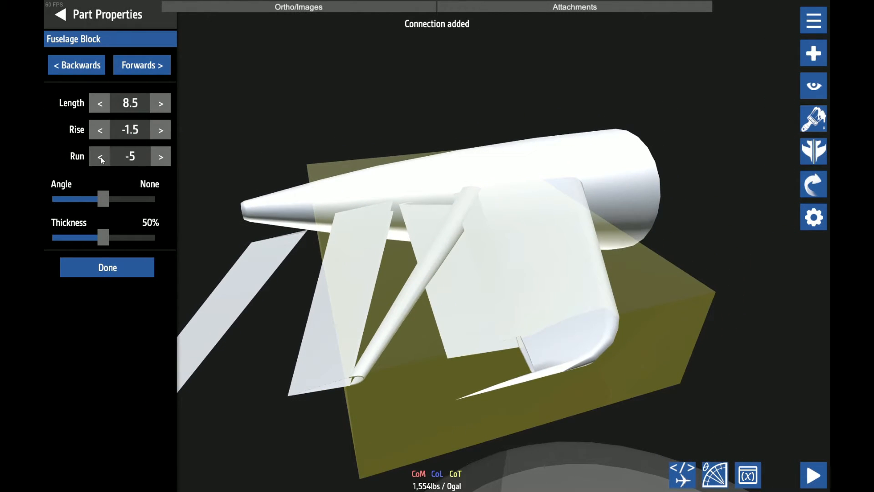
left_click(162, 157)
left_click(104, 156)
left_click(107, 267)
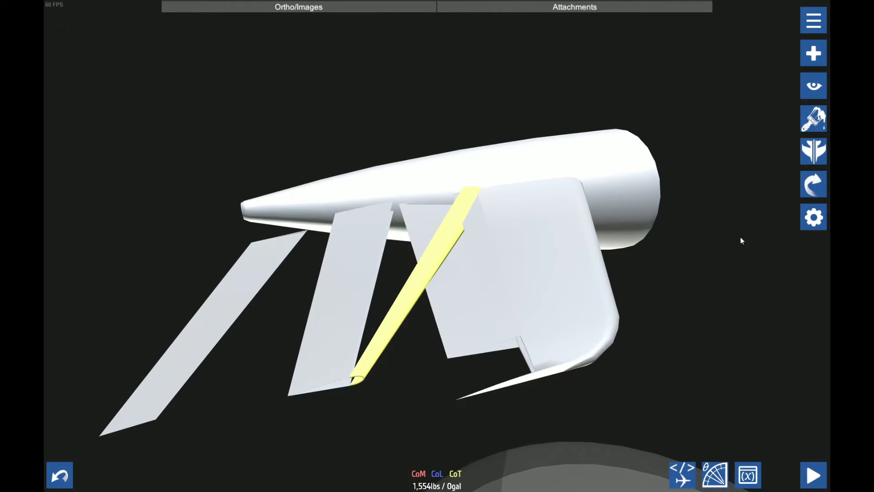
Connect the half-round shell's outer-end attach point to the tapered tail fuselage
left_click(814, 184)
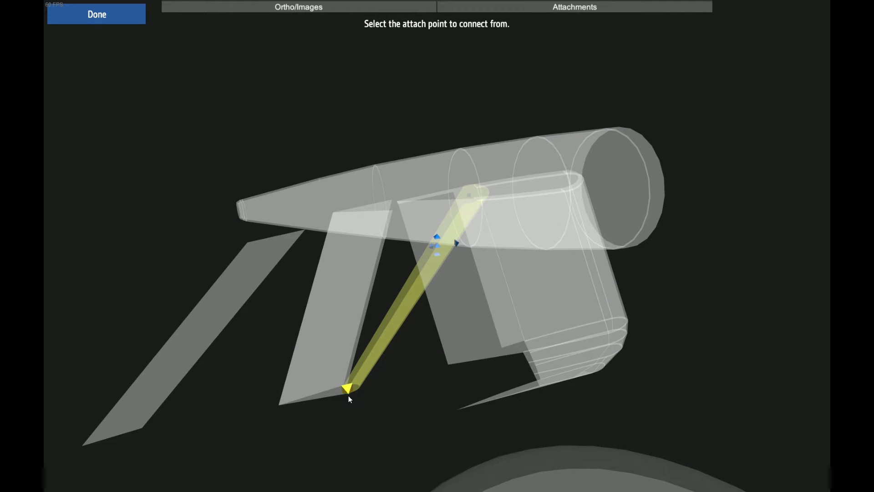
left_click(349, 393)
left_click(334, 211)
left_click(286, 206)
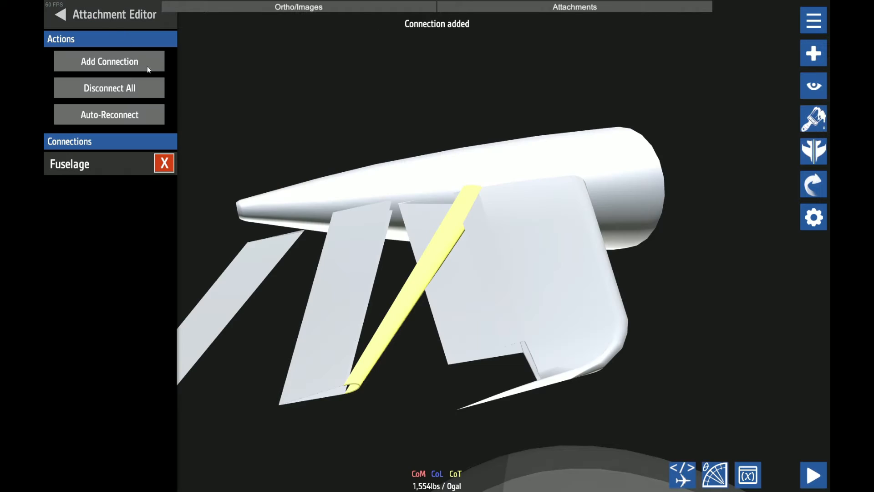
Set the half-round shell's run to -2.5 and delete the detached plate lying behind the tail
left_click(170, 157)
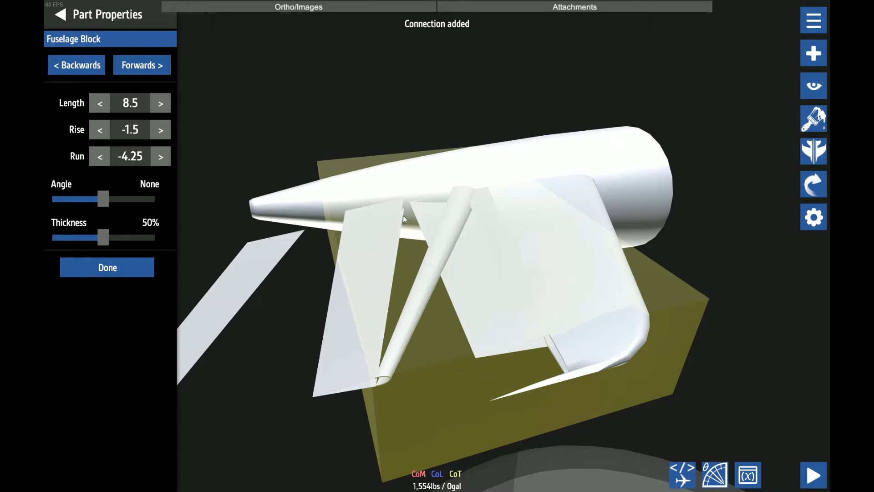
scroll(406, 360, "up", 2)
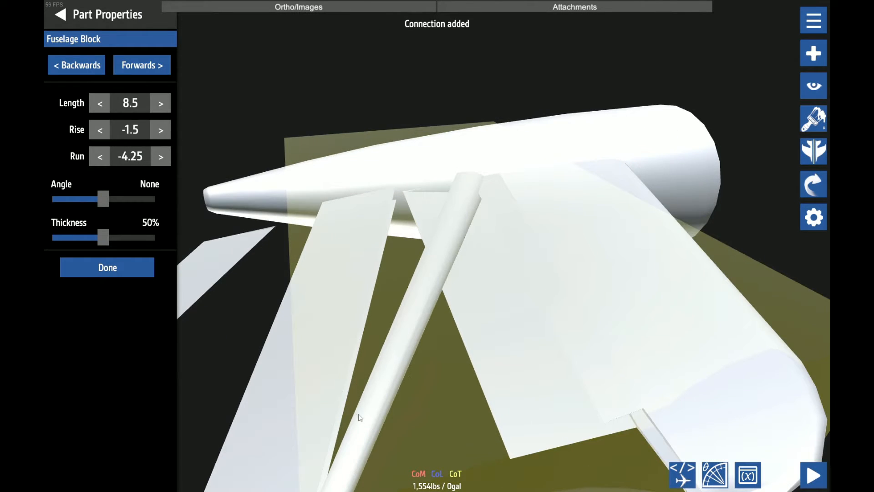
scroll(358, 415, "down", 1)
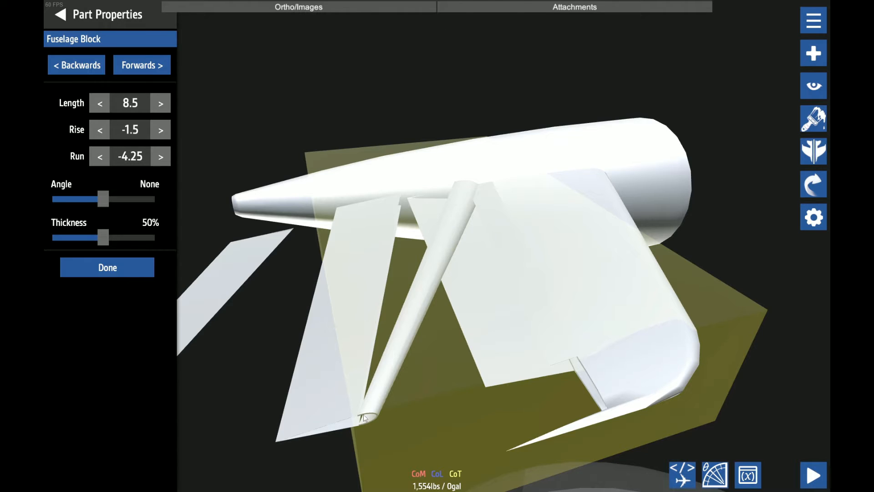
scroll(364, 285, "down", 1)
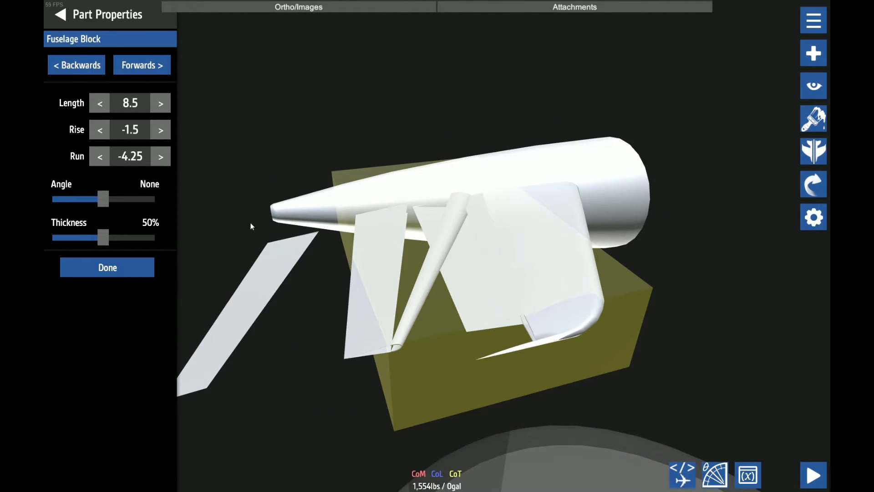
left_click(160, 156)
left_click(160, 156)
left_click(161, 157)
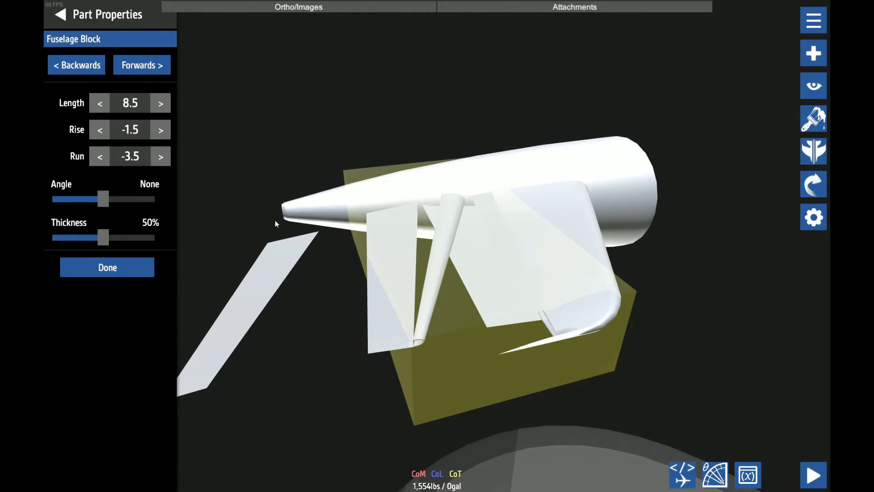
left_click(161, 157)
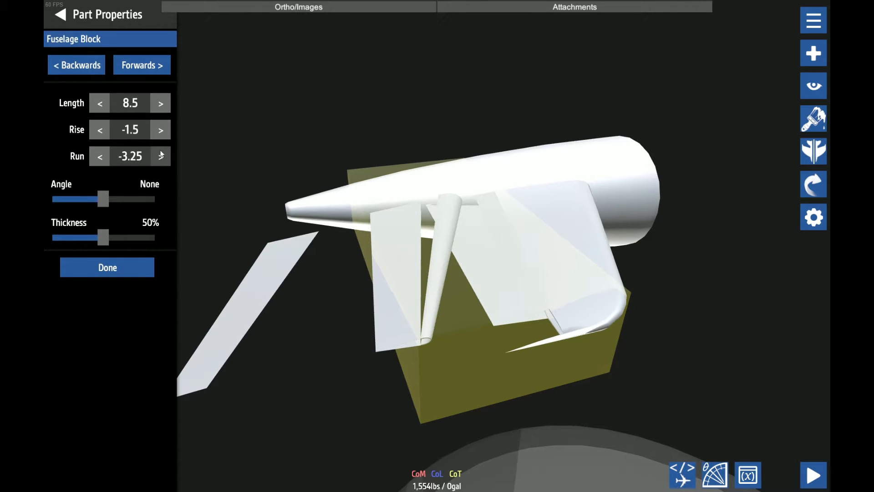
left_click(161, 156)
left_click(161, 156)
left_click(161, 156)
left_click(108, 267)
scroll(279, 258, "up", 1)
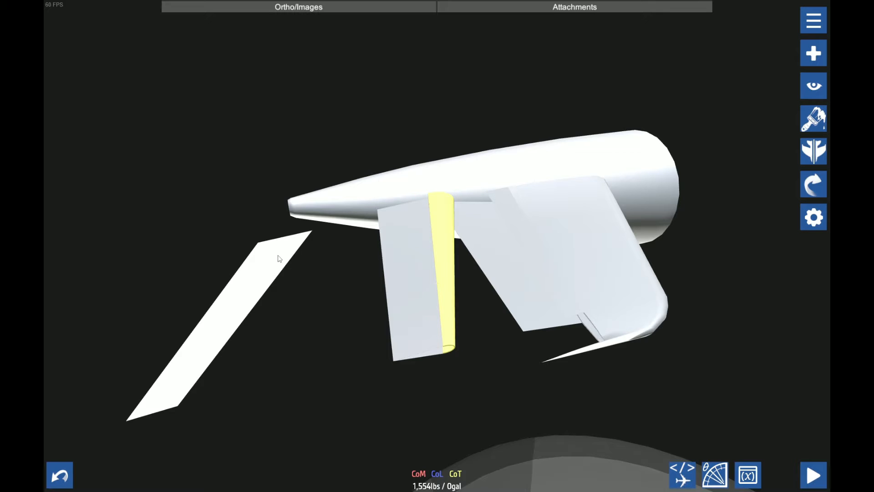
left_click(262, 265)
key("Delete")
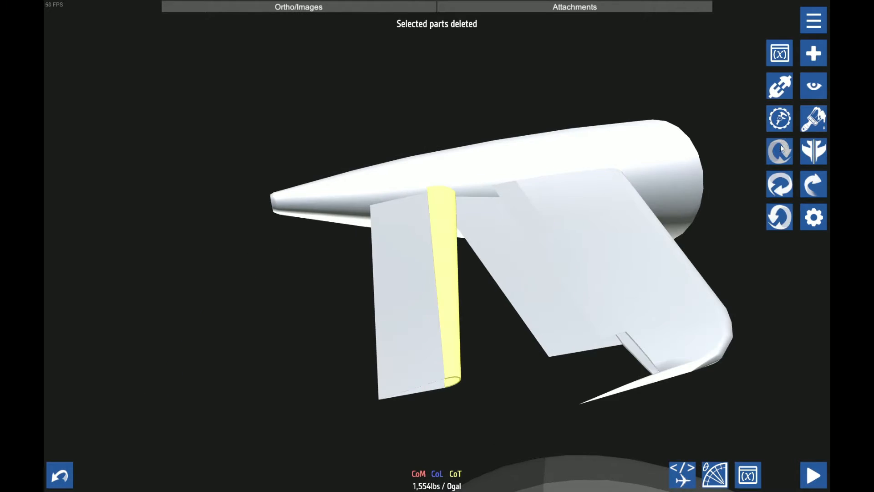
Using a nudge amount of 3.2768, move the base block and the connected tail assembly apart and show the shell's outer end side-on
scroll(138, 300, "down", 4)
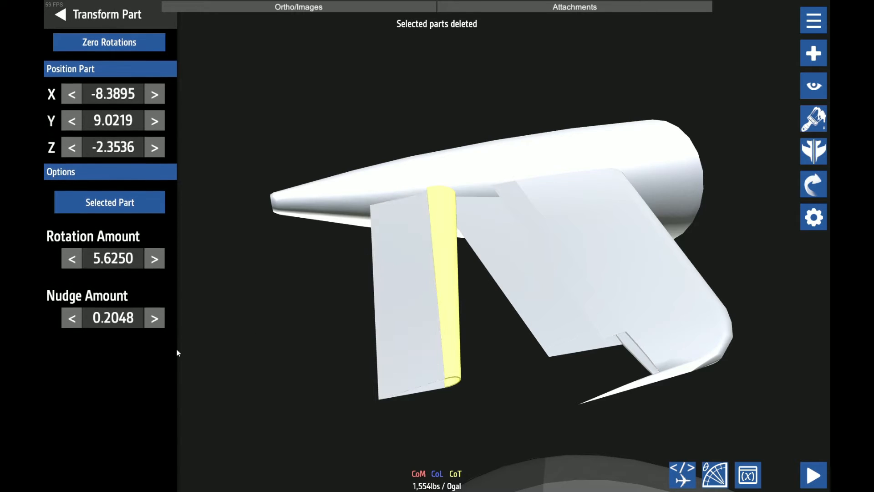
left_click(154, 317)
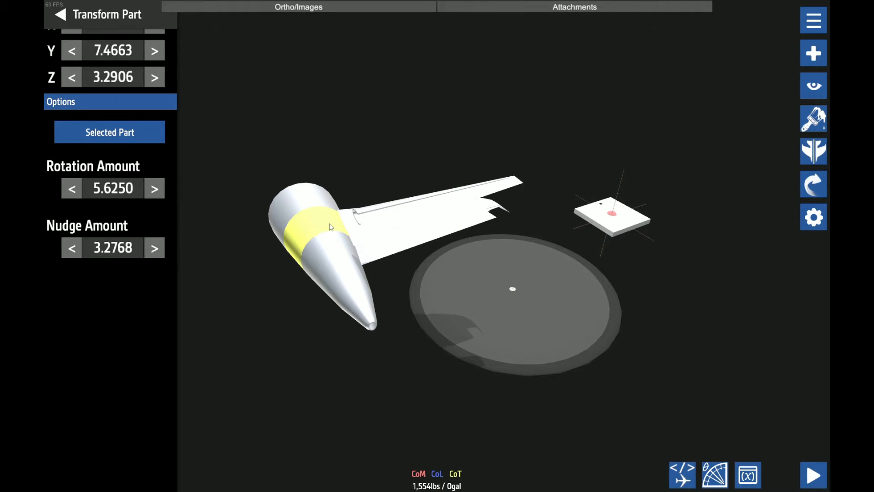
left_click(630, 213)
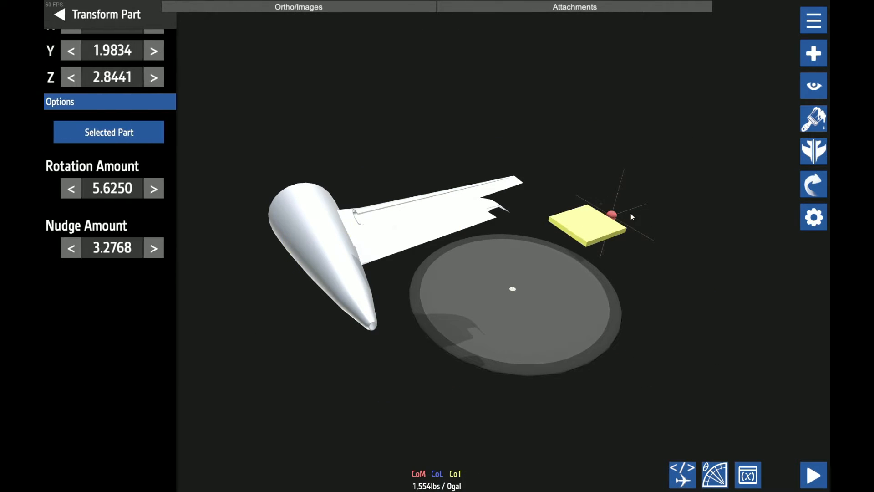
left_click_drag(630, 213, 220, 274)
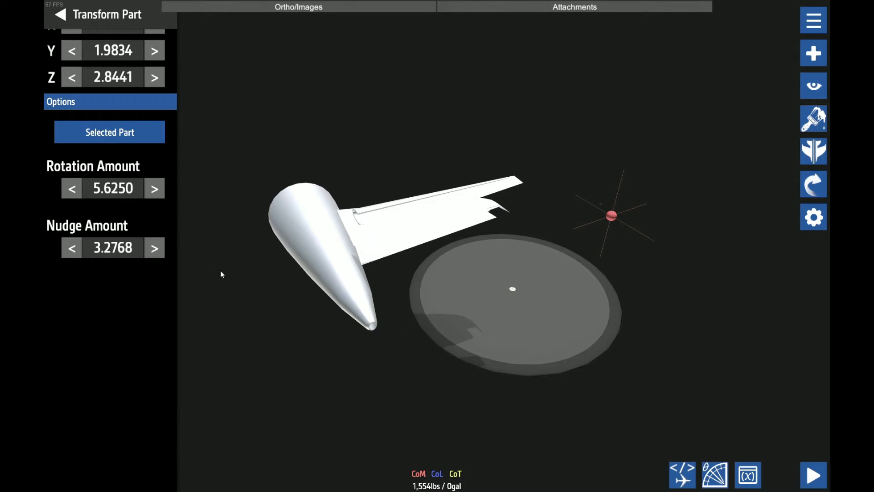
left_click(129, 136)
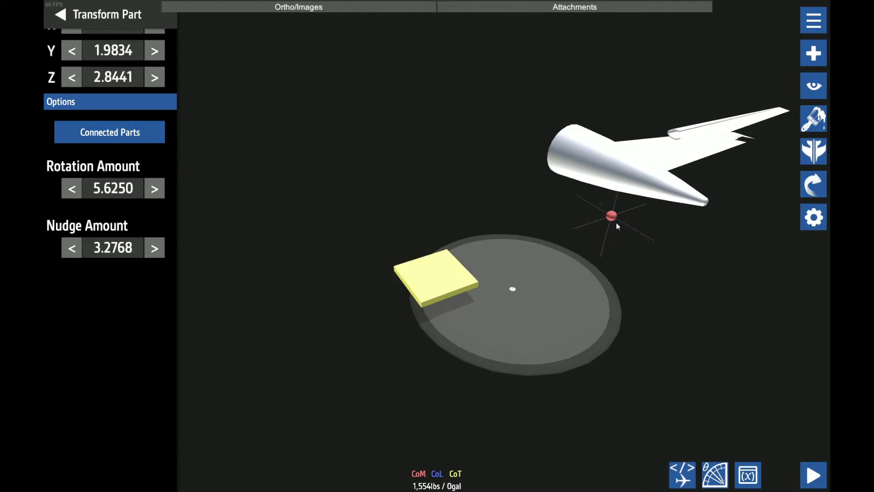
left_click(813, 86)
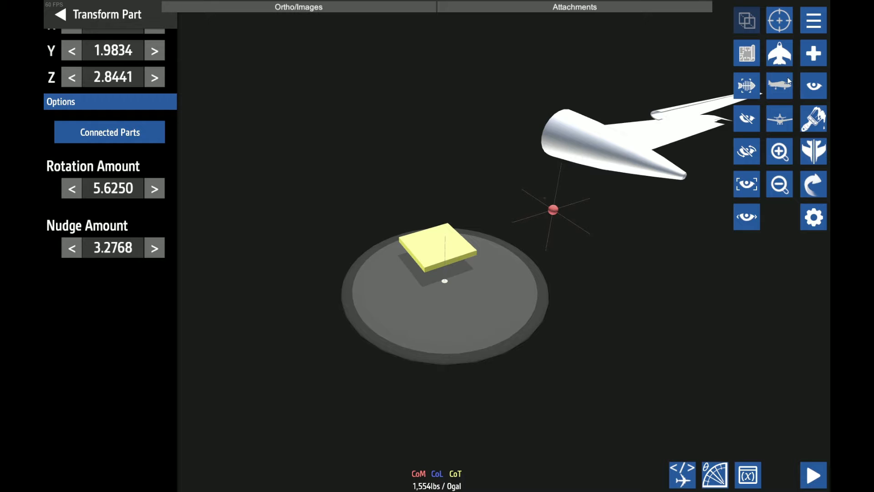
left_click(788, 78)
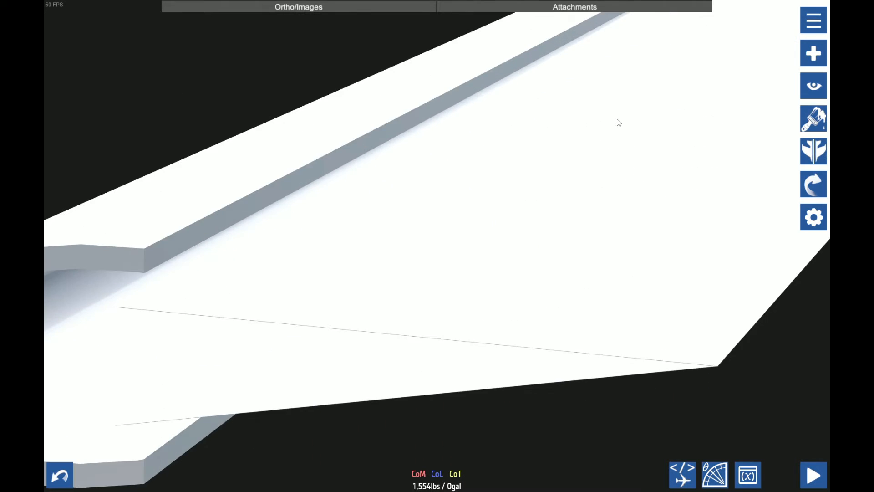
left_click_drag(618, 122, 828, 134)
left_click_drag(445, 205, 546, 205)
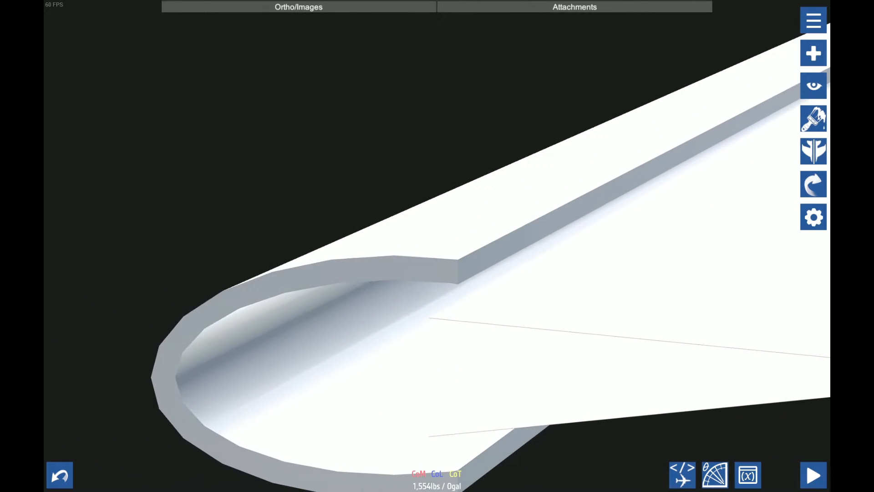
Try a rise of -1.66 on the half-round shell and inspect its joint with the trailing-edge plates
left_click(448, 214)
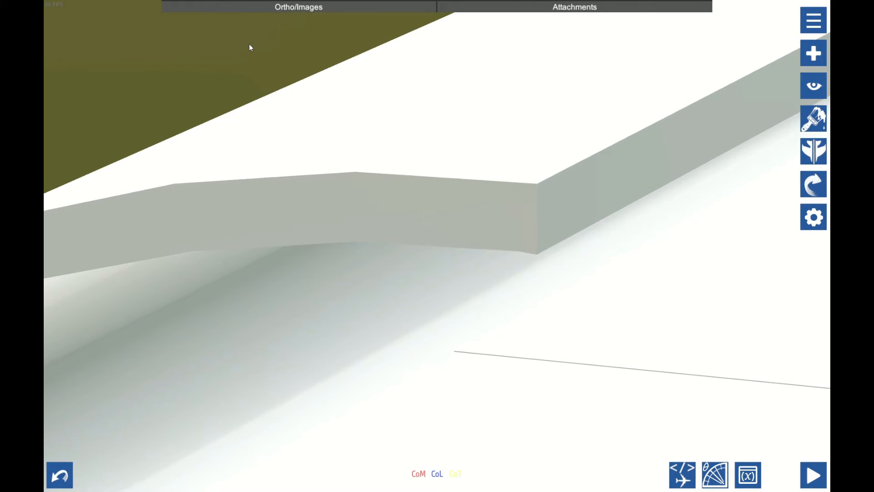
left_click(250, 47)
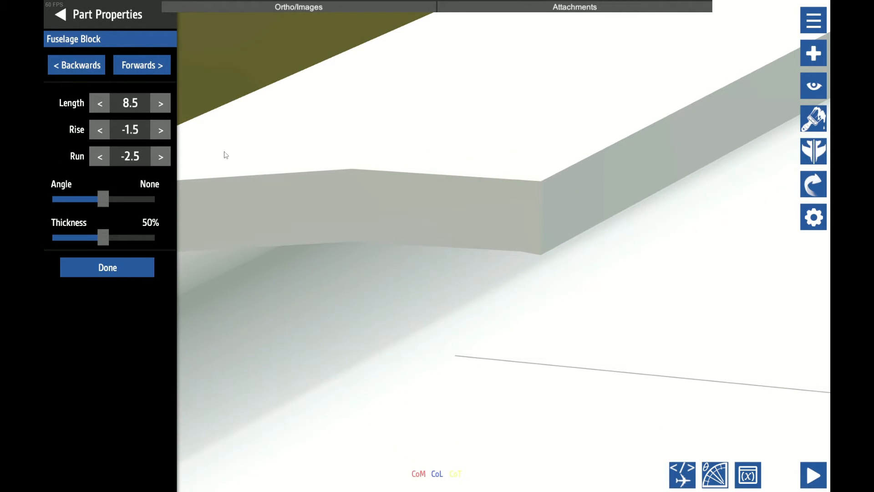
left_click(143, 132)
type("-1")
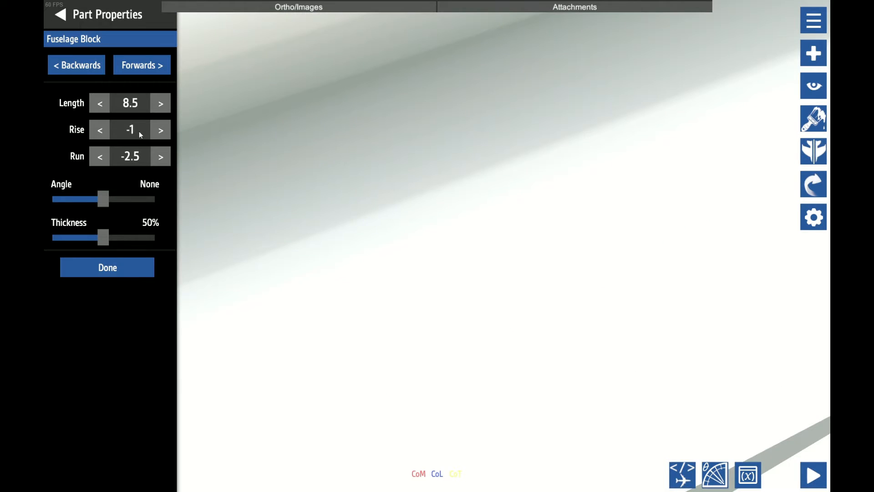
type(".66")
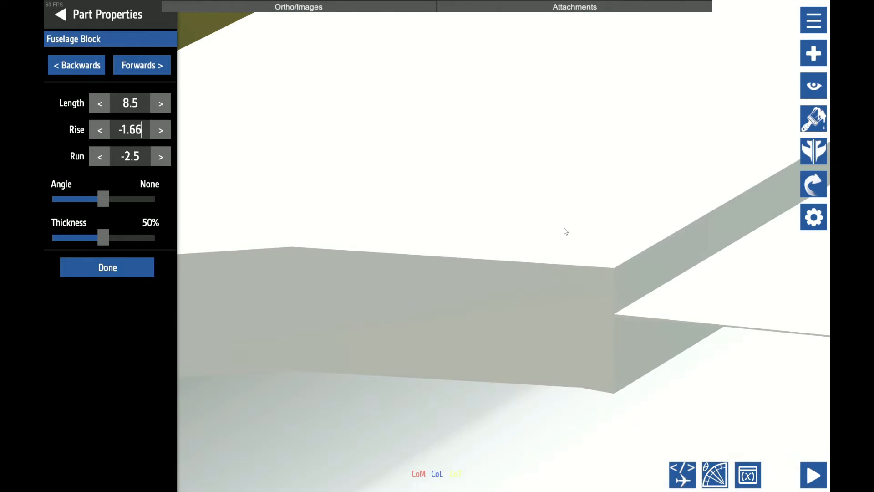
scroll(628, 245, "up", 3)
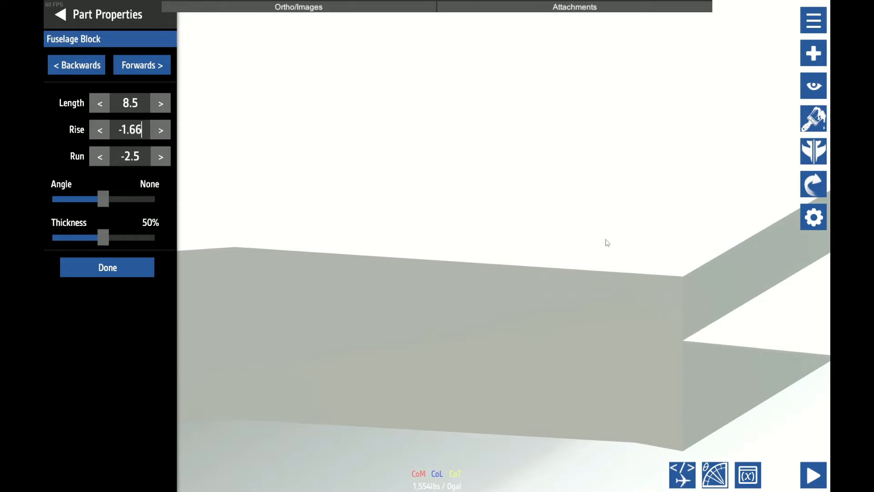
left_click_drag(606, 241, 467, 222)
left_click(123, 267)
Set the half-round shell's run to -2.5884 and its rise to -1.5
left_click(139, 157)
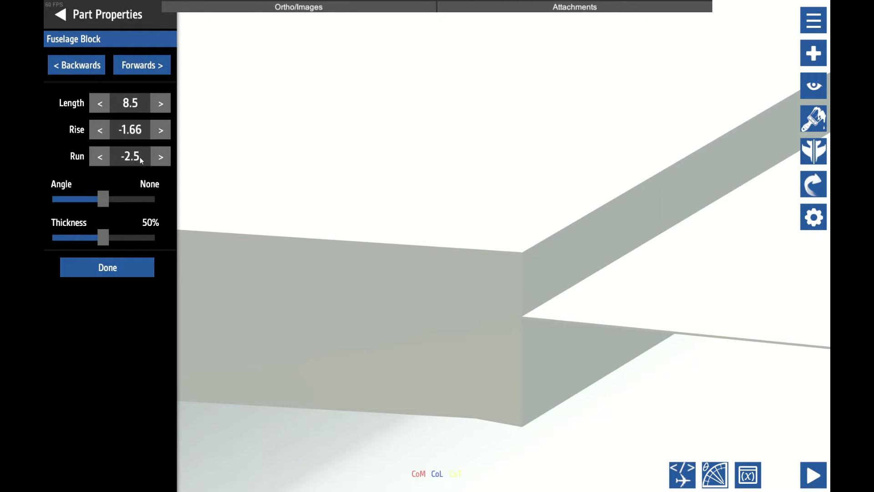
key("BackSpace")
type("45")
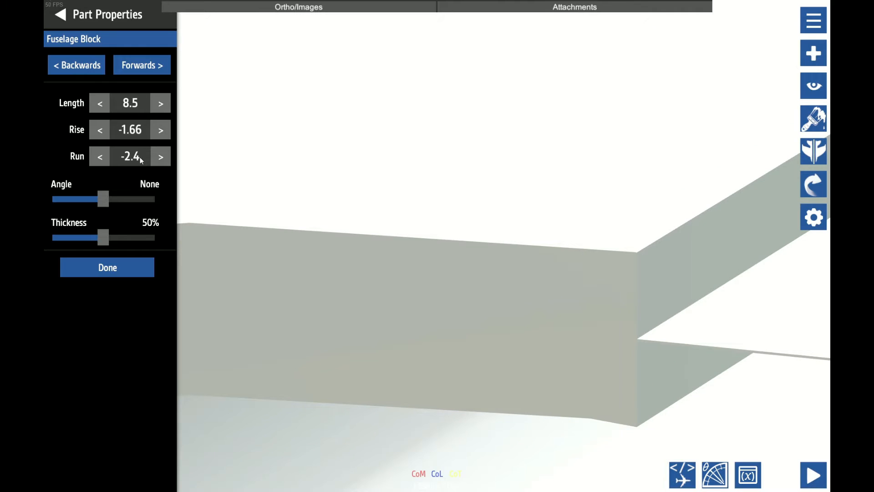
left_click(142, 132)
key("BackSpace")
key("BackSpace")
type("5")
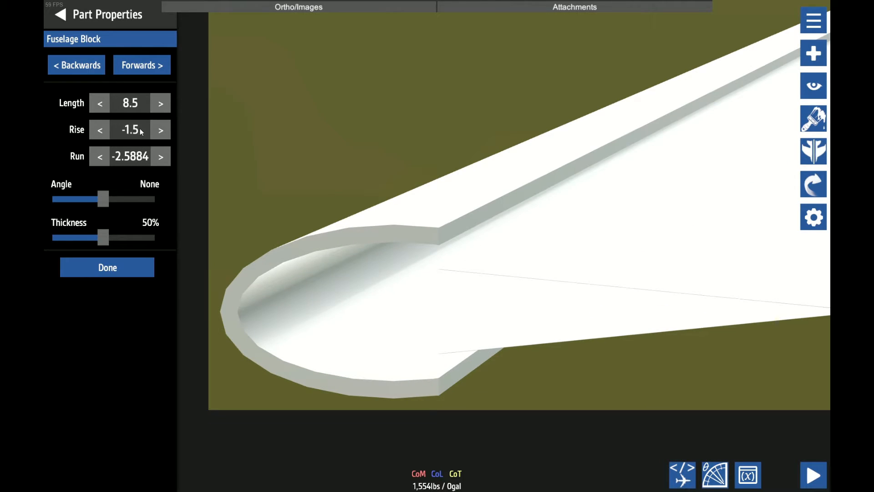
key("BackSpace")
type("4")
key("BackSpace")
type("5")
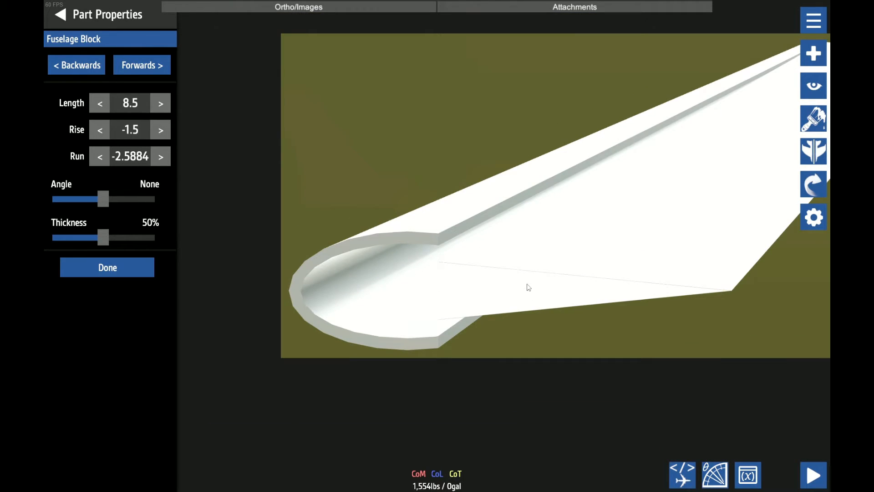
key("Return")
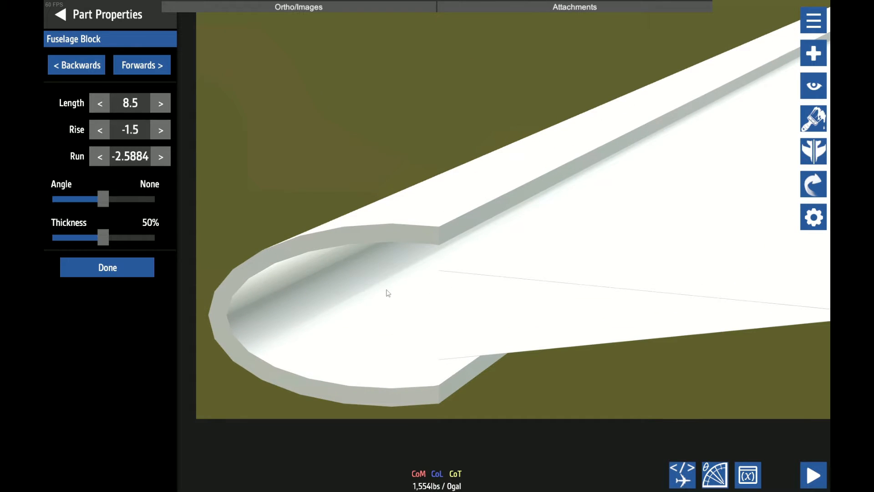
Set the height of the half-round shell's outer end section to 0.379, matching its lips to the plates' front edges
left_click(138, 68)
left_click(95, 71)
left_click(95, 71)
scroll(235, 154, "up", 3)
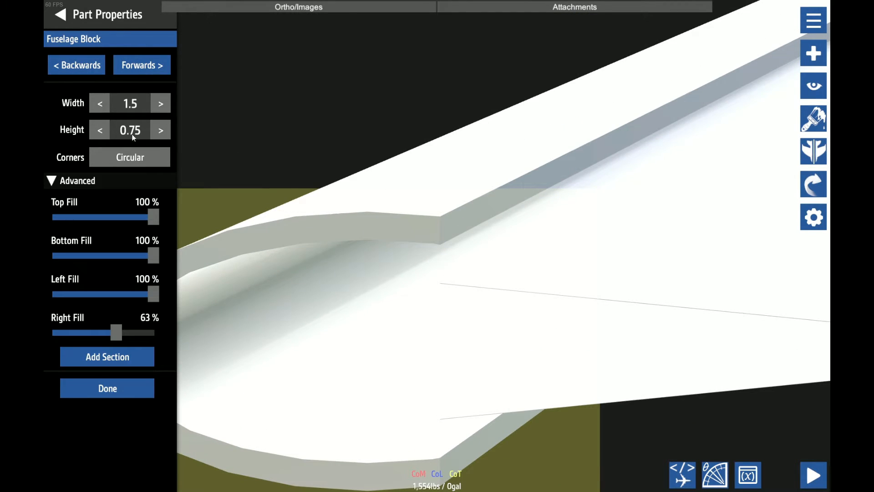
type("0.5")
key("Return")
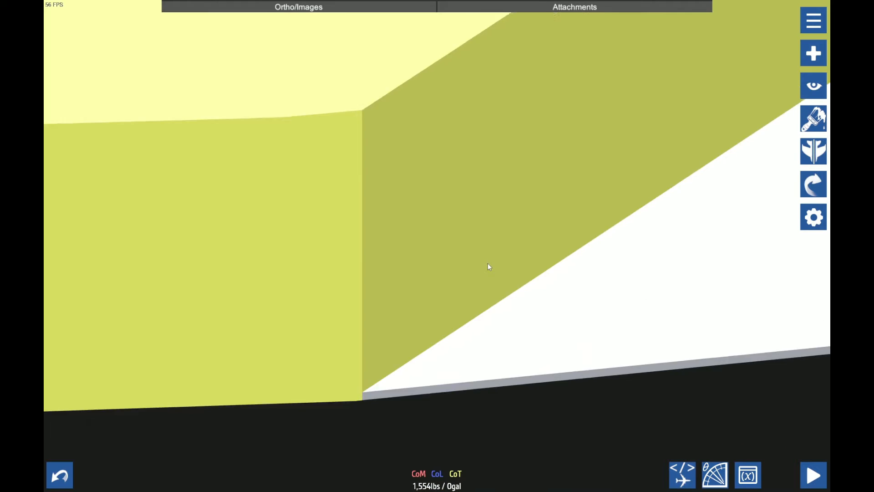
scroll(488, 263, "down", 10)
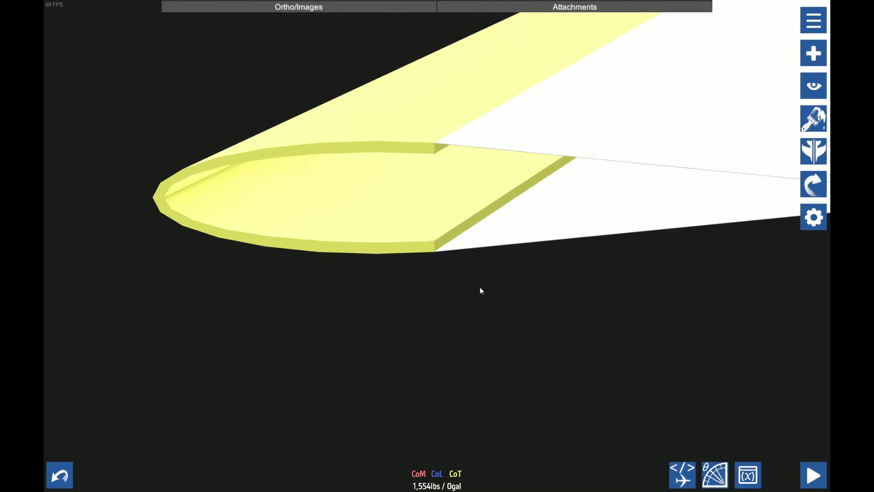
left_click_drag(478, 293, 465, 334)
scroll(464, 335, "up", 3)
Narrow the half-round shell's outer end section and trim the decimals of its run to fit the plates
left_click(814, 217)
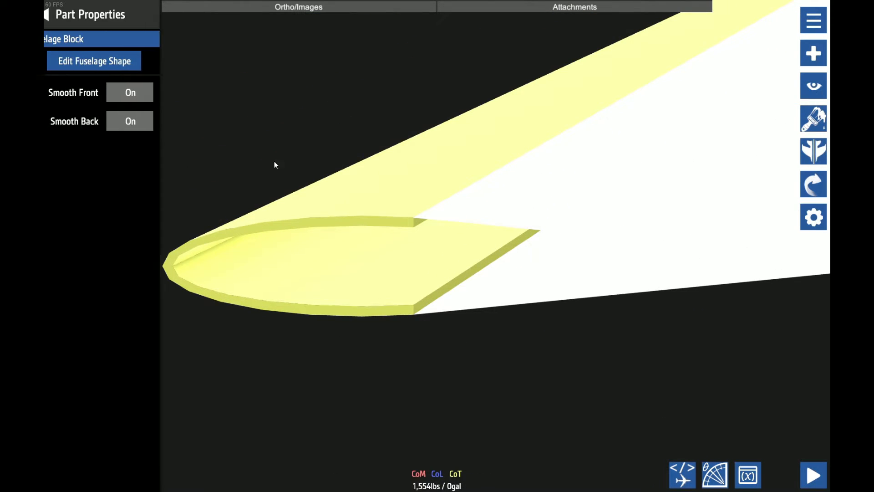
left_click(128, 61)
left_click(135, 103)
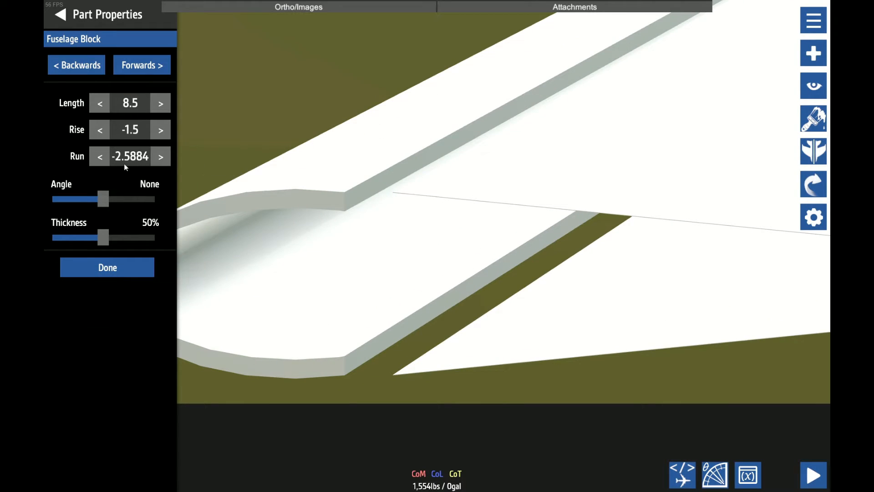
left_click(125, 157)
key("BackSpace")
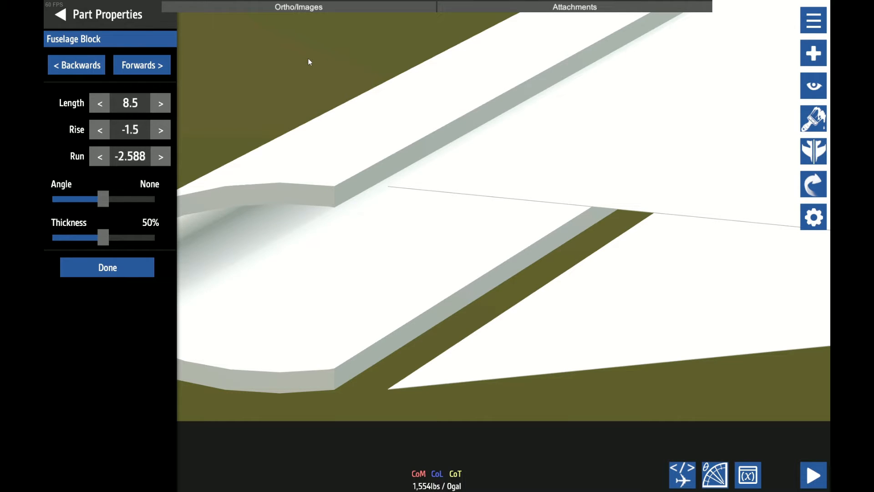
key("BackSpace")
key("BackSpace")
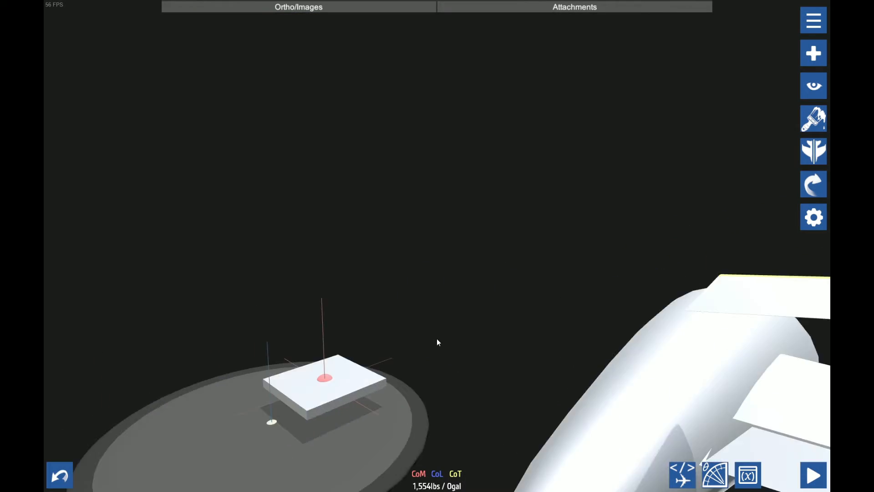
Set the left fill to 100% and adjust the right fill on the end section of the stabilizer's flat rear plate
left_click_drag(436, 338, 545, 146)
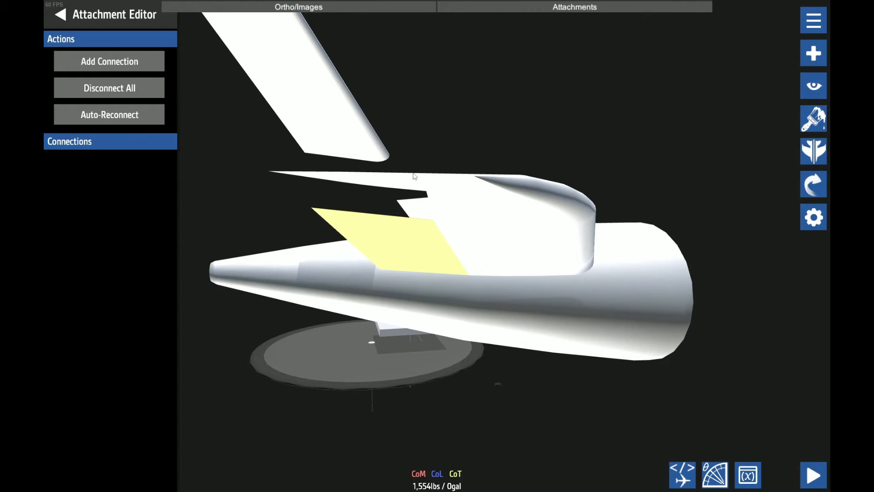
left_click(814, 217)
left_click(125, 64)
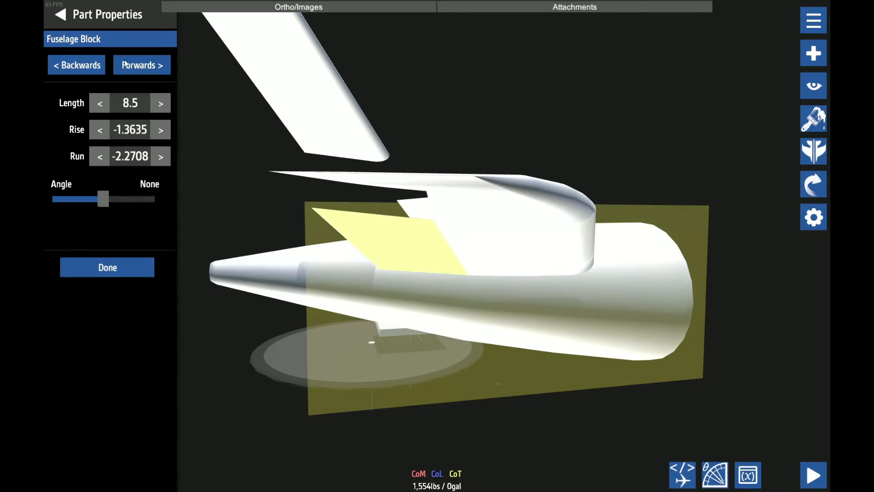
left_click(125, 64)
mouse_move(152, 294)
left_mouse_down()
mouse_move(115, 294)
mouse_move(155, 293)
left_mouse_up()
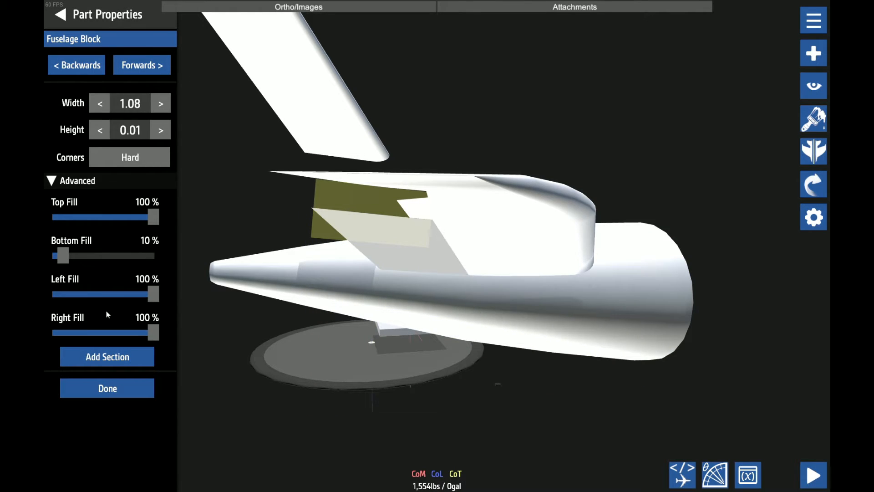
left_click_drag(153, 332, 84, 338)
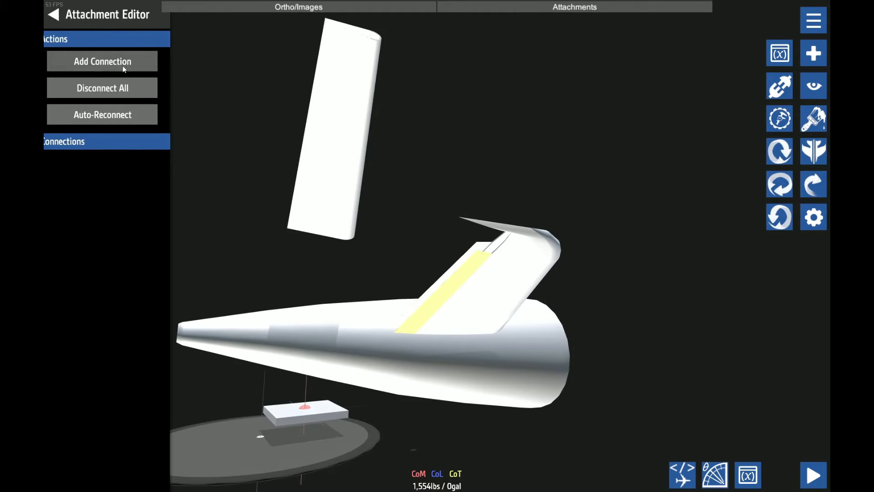
Begin a connection from the stabilizer's flat rear plate and select the rear section's upper plate for editing its attachments
left_click(122, 66)
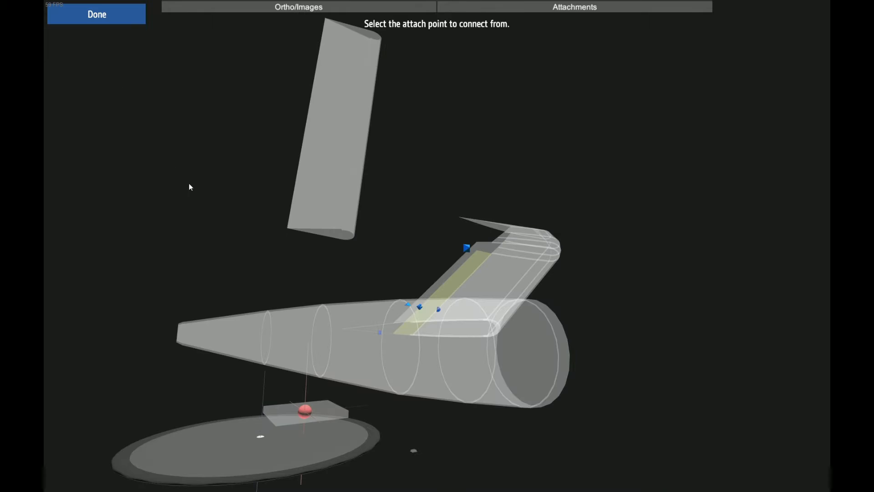
scroll(217, 125, "up", 5)
left_click_drag(190, 187, 452, 264)
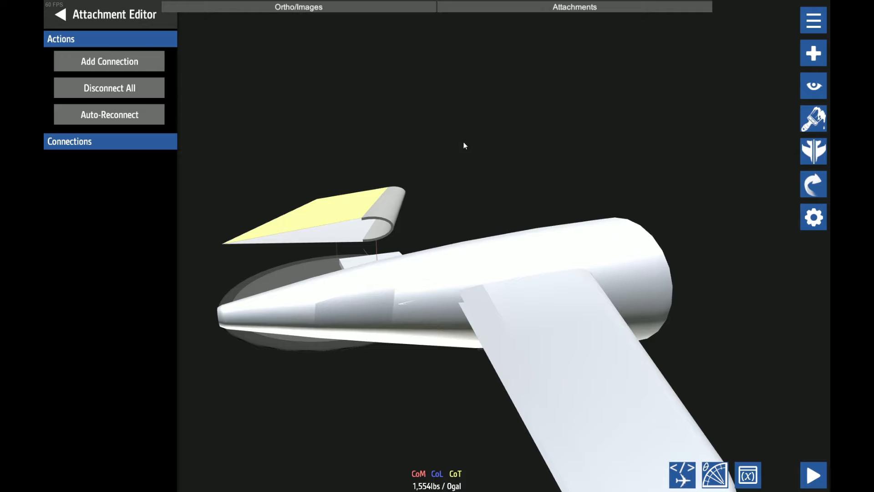
left_click(345, 228)
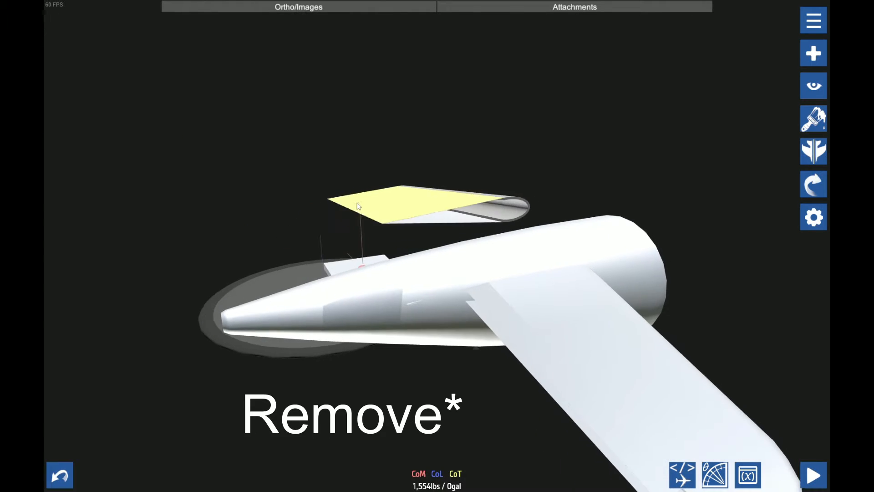
left_click_drag(380, 218, 354, 201)
Connect the half-round shell to the upper trailing-edge plate by linking an attach point on each part
left_click(112, 61)
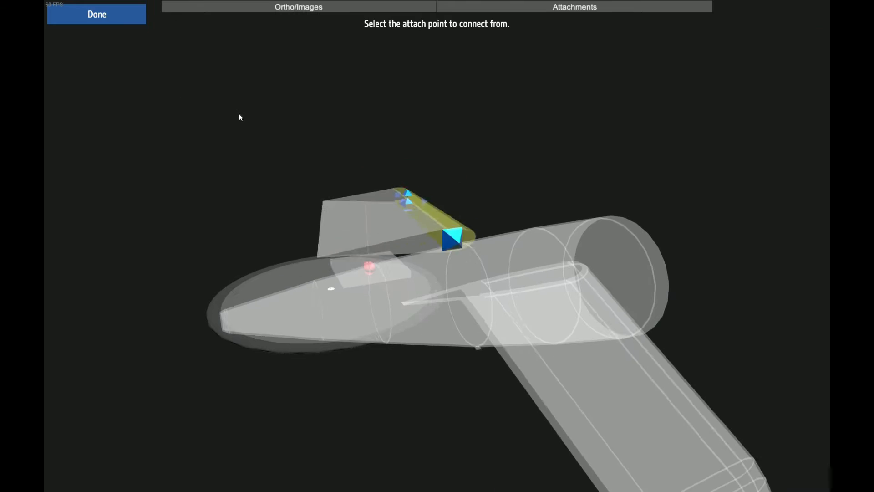
scroll(392, 189, "up", 4)
left_click(390, 188)
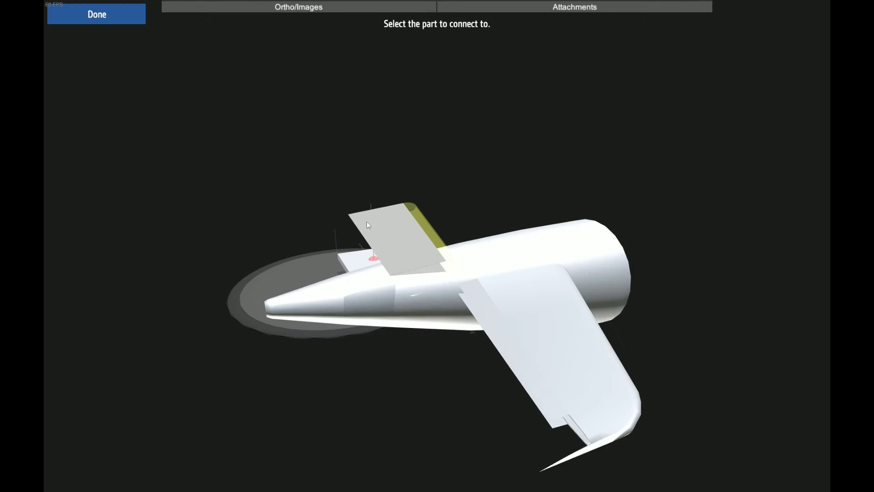
left_click(387, 227)
scroll(389, 227, "up", 3)
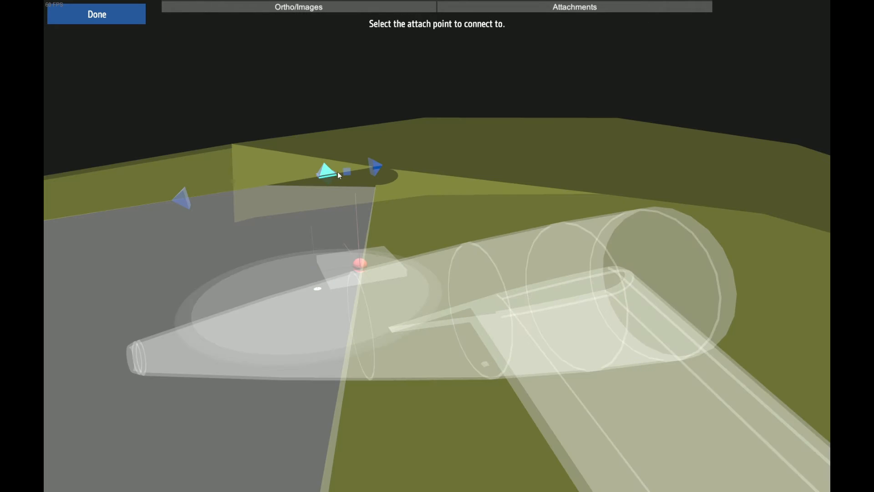
left_click(323, 178)
scroll(369, 121, "up", 5)
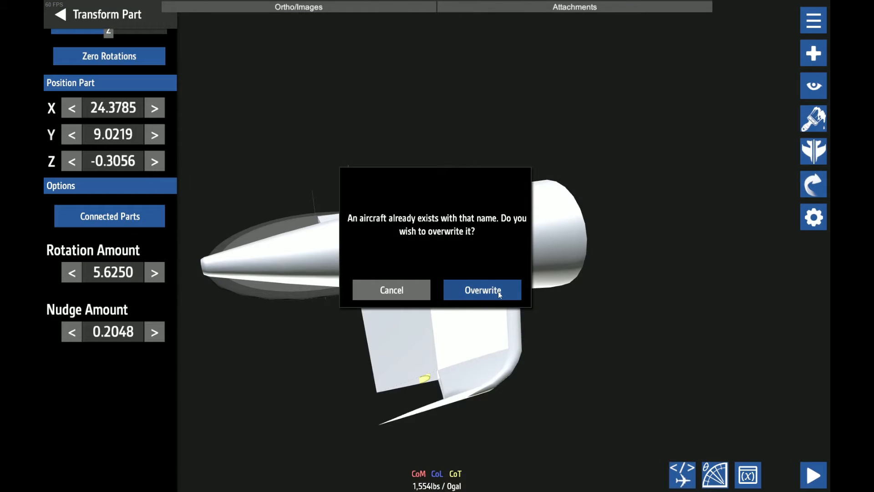
left_click(498, 292)
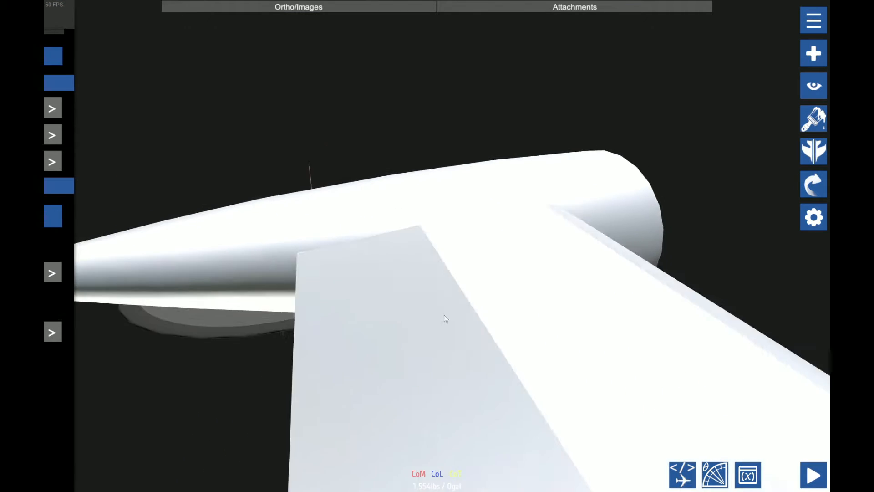
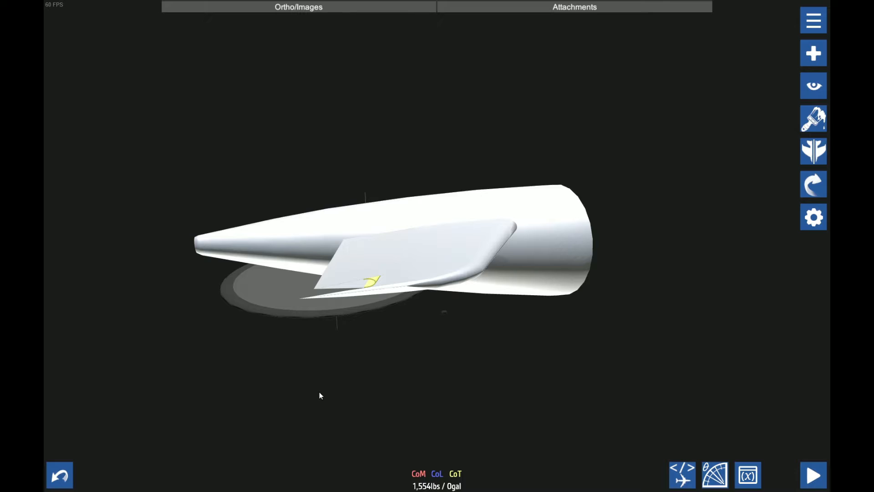
Remove the existing connection of the upper flat plate that closes the gap between the stabilizer and its rear section
scroll(319, 394, "up", 5)
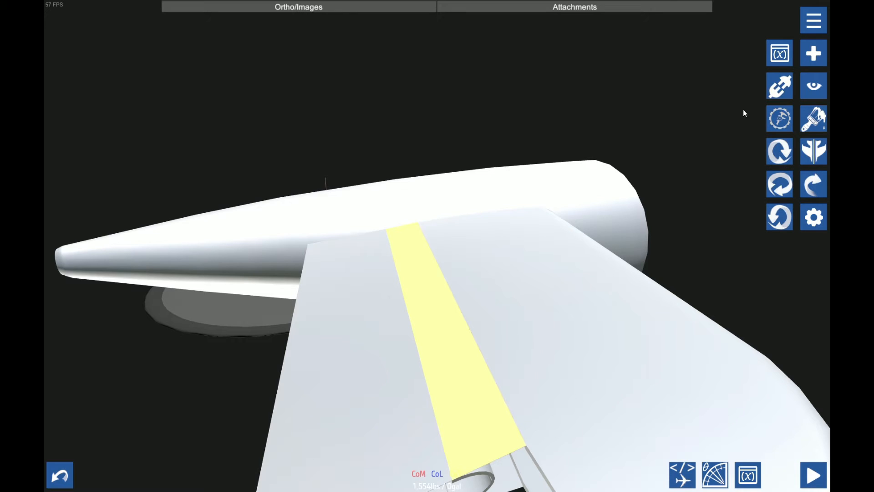
left_click(780, 85)
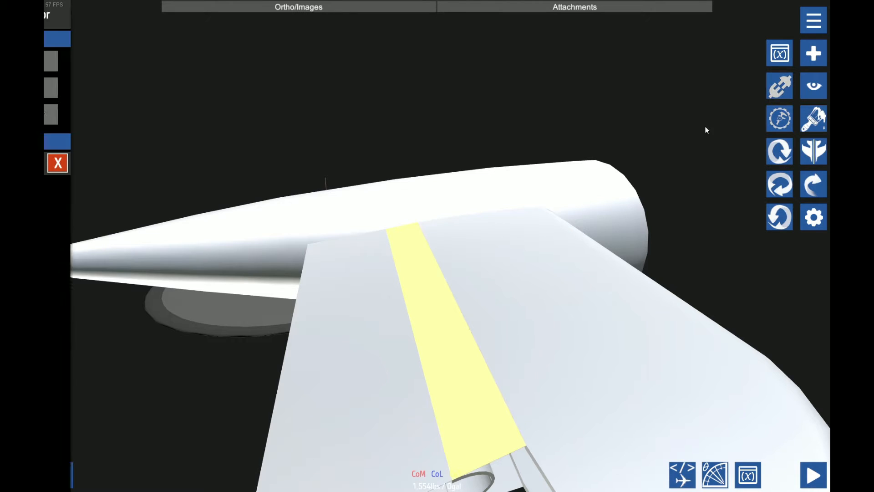
left_click(156, 160)
Lower the right fill on both end sections of the upper flat gap plate in the fuselage shape editor
left_click(804, 224)
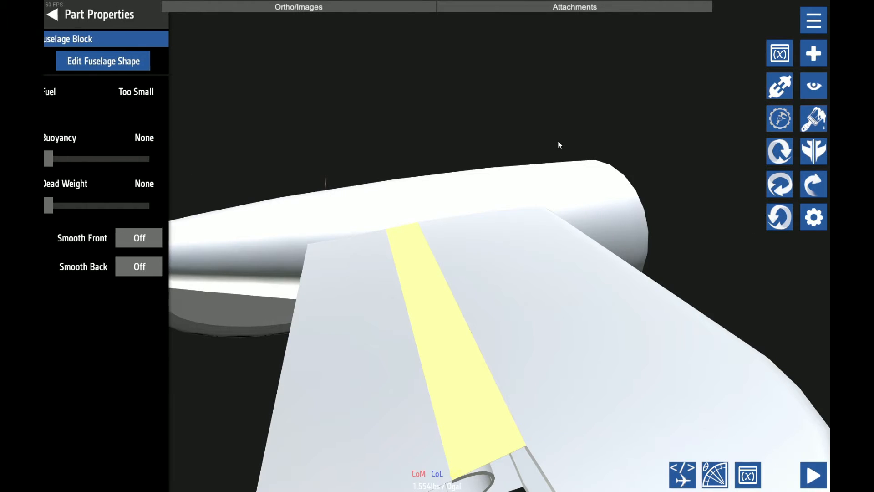
left_click_drag(559, 141, 441, 22)
left_click(132, 58)
left_click(142, 64)
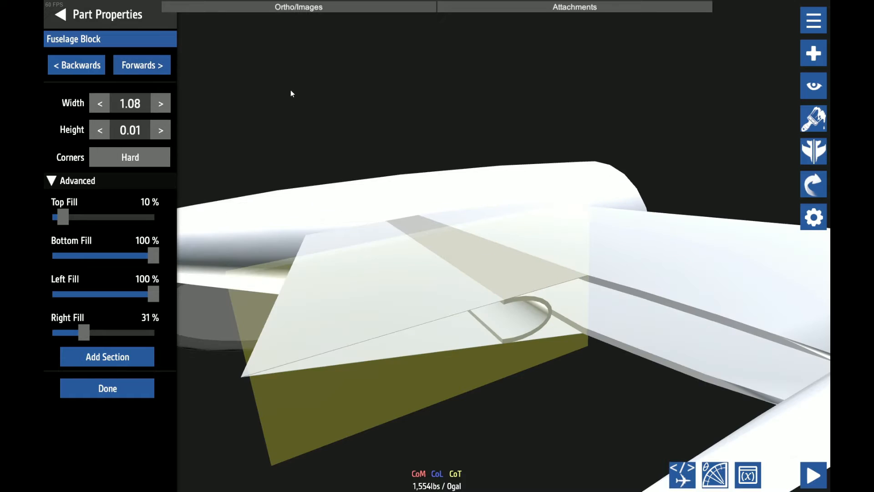
left_click_drag(84, 332, 77, 336)
left_click(95, 72)
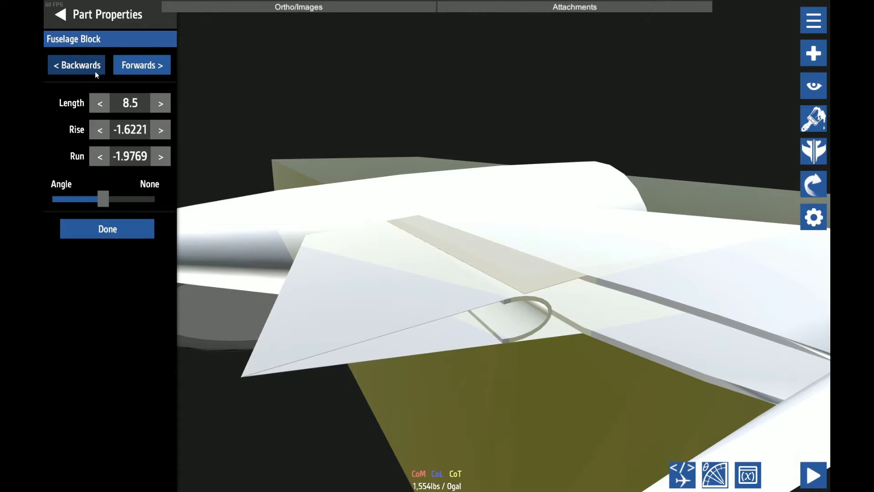
left_click(92, 72)
left_click(79, 326)
left_click_drag(79, 327, 74, 325)
left_click(68, 6)
left_click(68, 5)
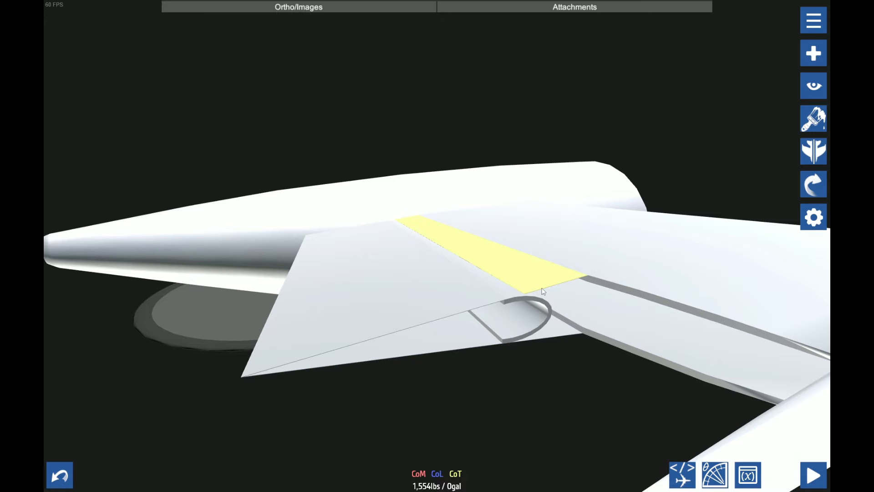
Add a connection from the upper gap plate's inboard attach point to the adjoining tail part
left_click(814, 217)
left_click(780, 86)
left_click(132, 62)
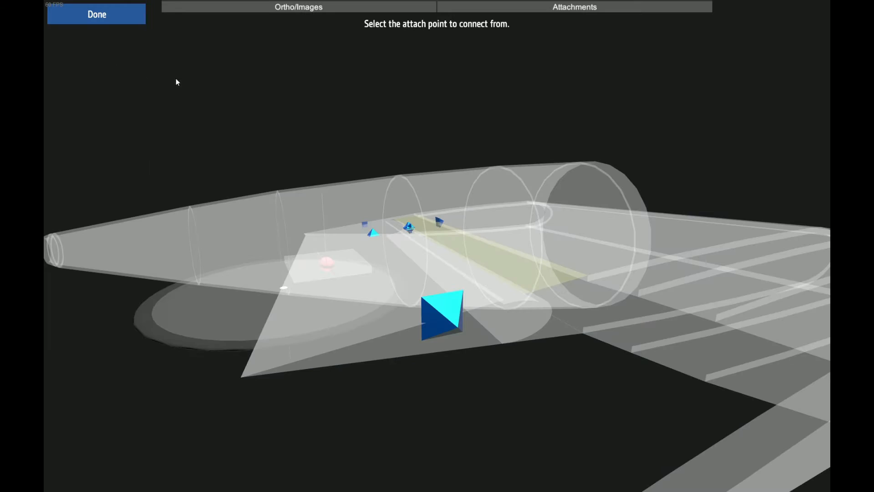
left_click_drag(176, 79, 381, 129)
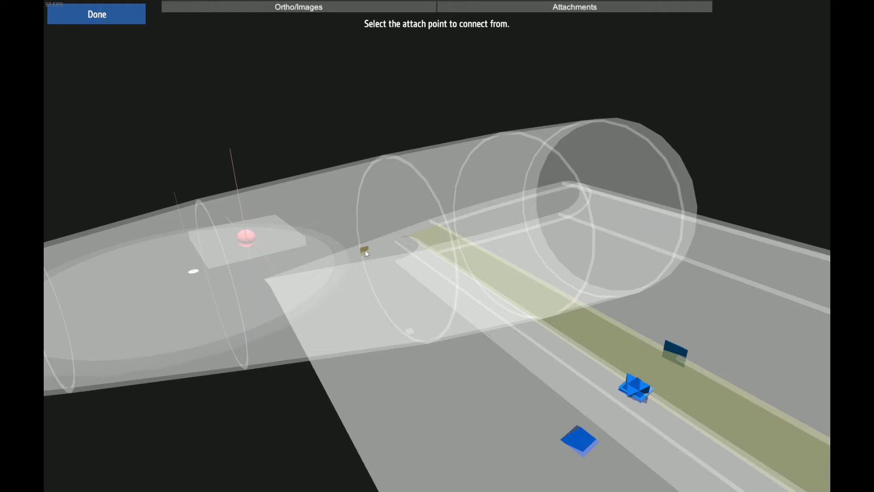
left_click(365, 249)
left_click_drag(301, 279, 170, 80)
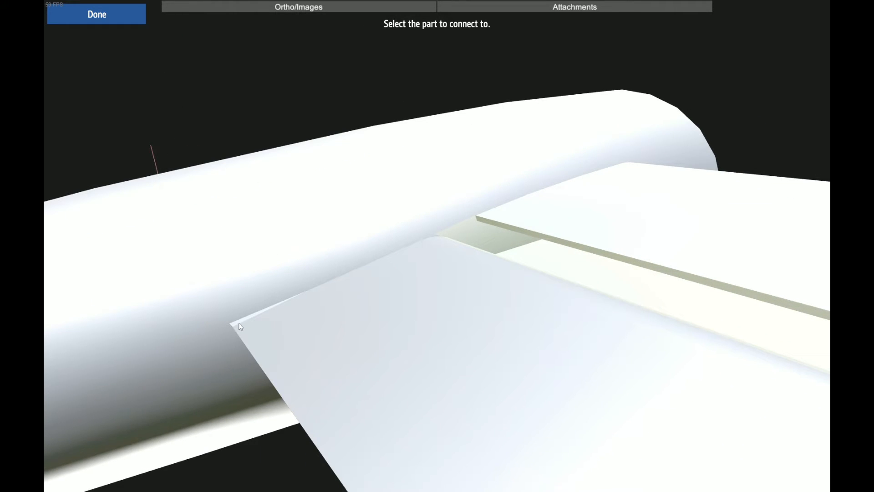
left_click(239, 325)
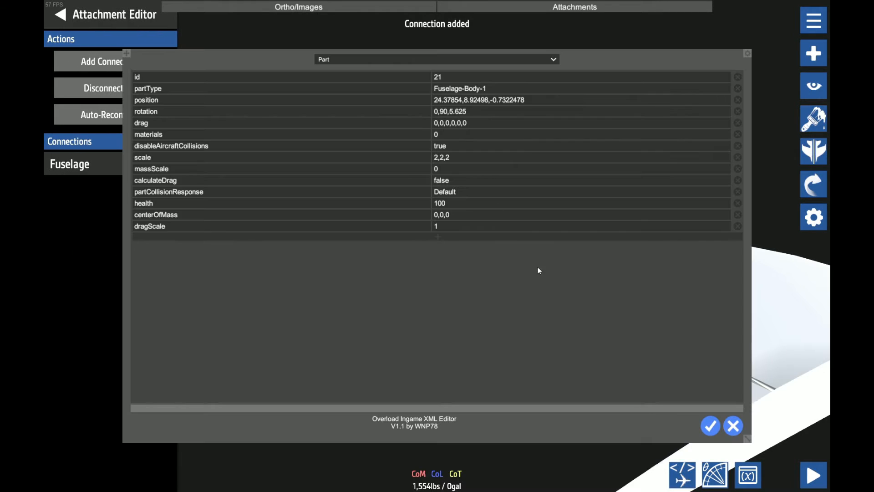
Set fillFront to 1,0.1,1,0.28 in the Fuselage XML attributes of the lower gap plate
left_click(333, 58)
left_click(342, 84)
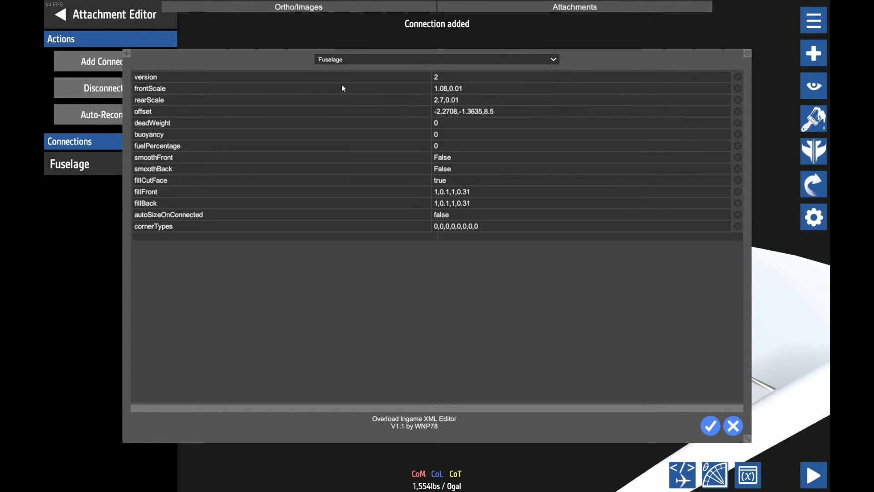
left_click(474, 195)
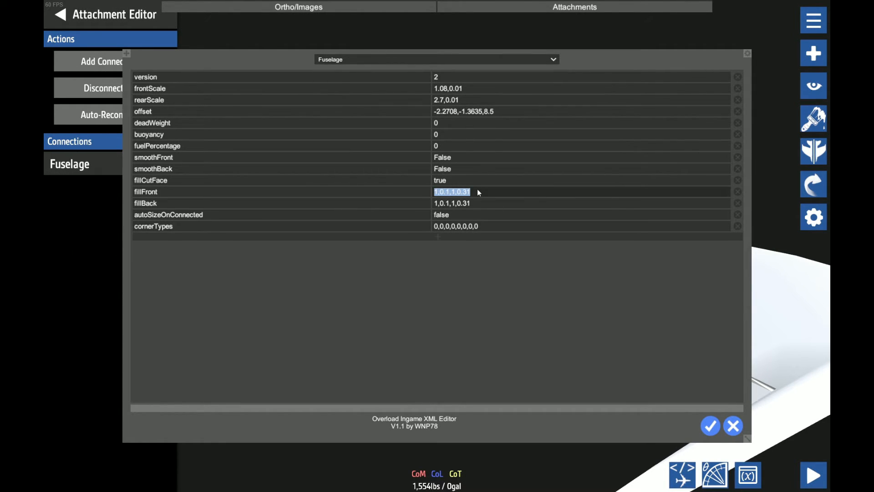
left_click(477, 190)
key("BackSpace")
key("BackSpace")
type("28")
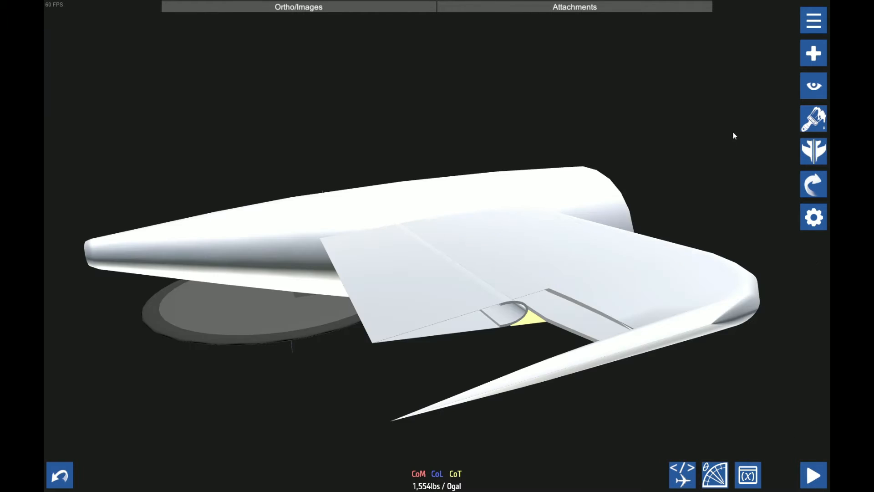
Add a Hinge Rotator gizmo below the tail and set its massScale to 0 in the XML editor
left_click(813, 54)
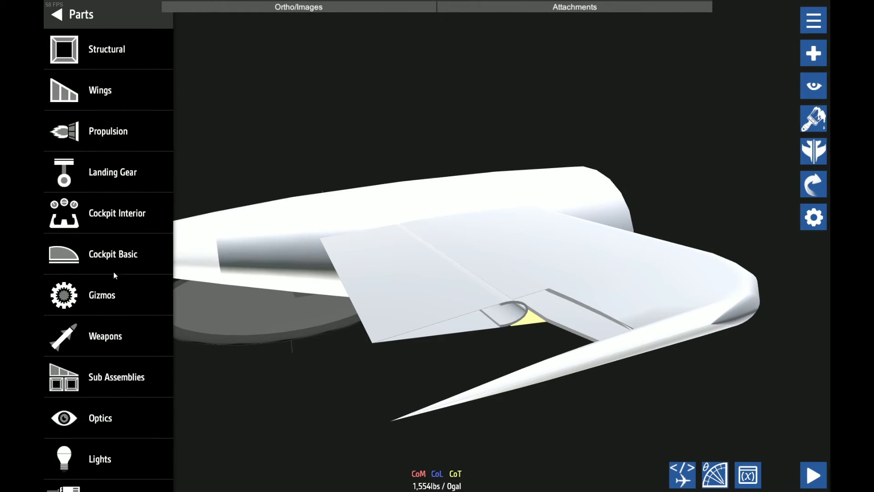
left_click(113, 291)
left_click_drag(120, 409, 272, 394)
left_click(682, 475)
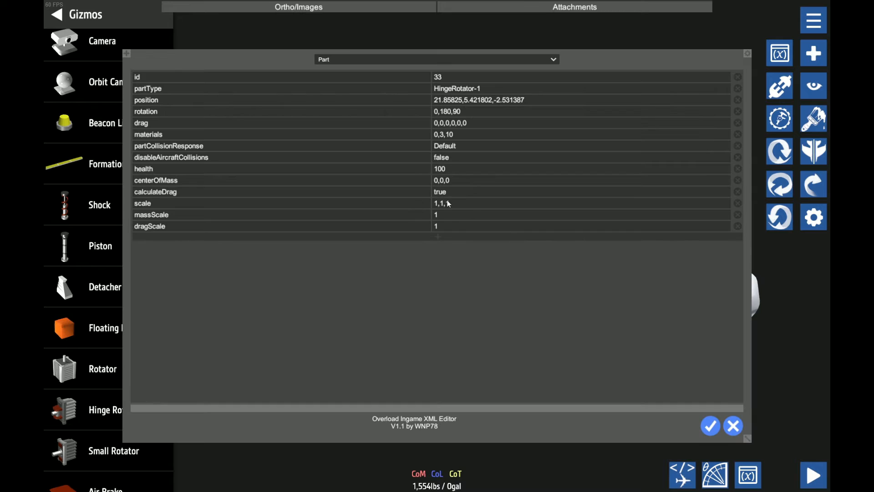
left_click(452, 216)
type("0")
left_click(450, 193)
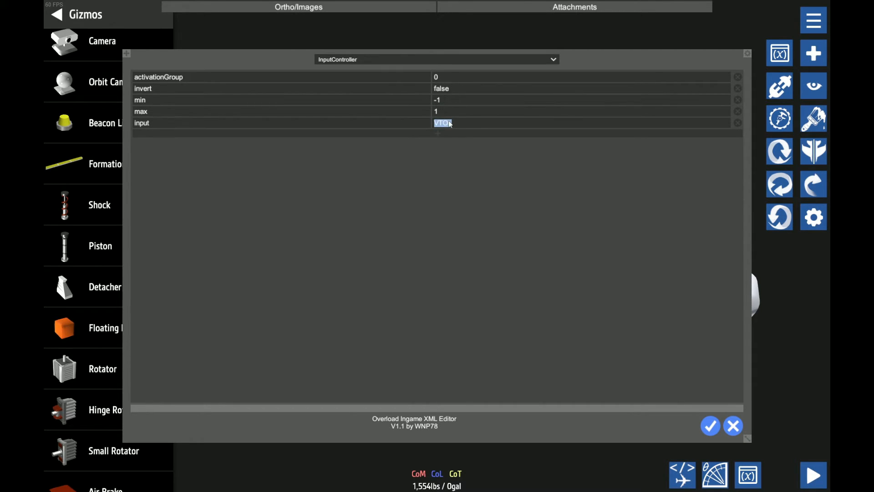
Set the hinge rotator's input to Pitch, its range to 45 and its speed to 0.7
left_click(449, 123)
type("Pitch")
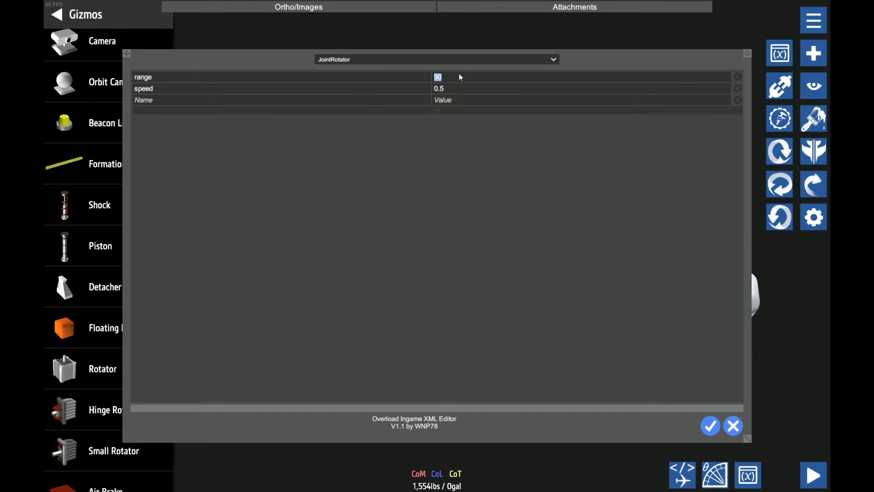
type("45")
left_click(473, 90)
type("0.7")
Add a disableBaseMesh attribute with the value true to the hinge rotator's JointRotator data and apply the XML edits
left_click(374, 98)
type("disablebas")
type("eMesh")
left_click(457, 102)
type("true")
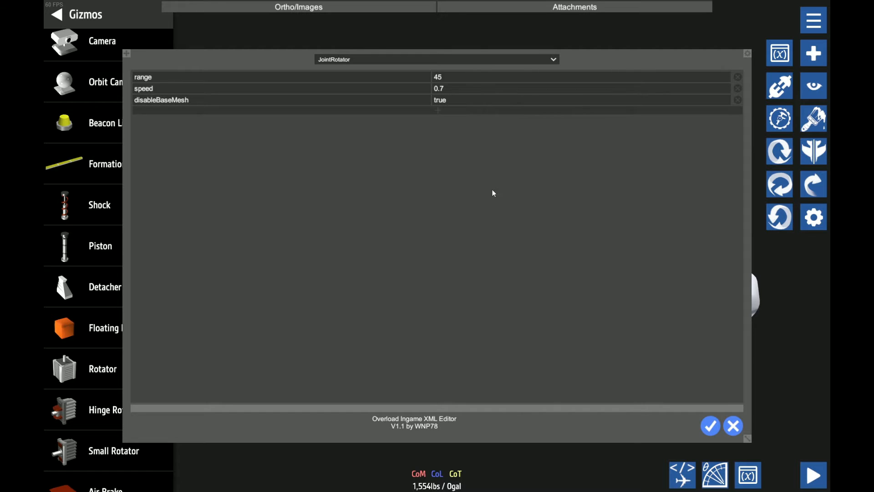
left_click(710, 426)
Delete the disableBaseMesh attribute from the hinge rotator's JointRotator data and apply the change
left_click_drag(690, 414, 318, 355)
left_click(321, 349)
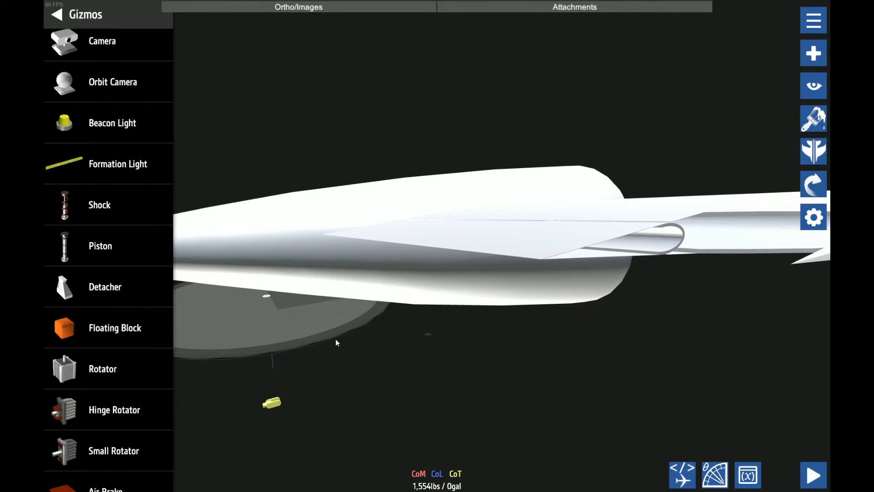
key("o")
left_click(336, 60)
left_click(335, 86)
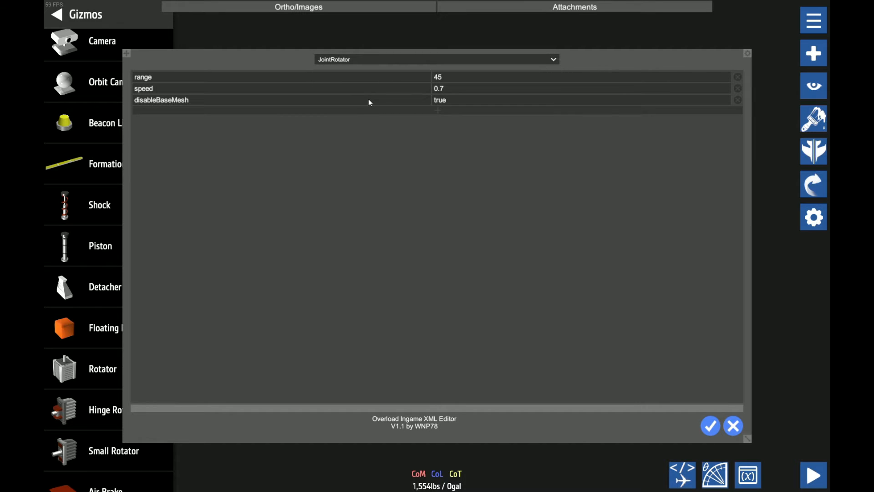
left_click(737, 99)
left_click(710, 425)
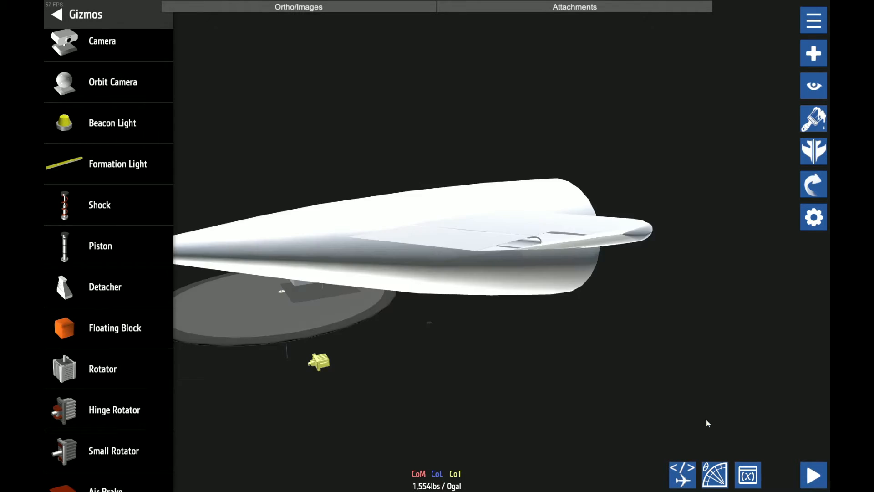
Limit transforms to the selected part and set the hinge rotator's X position to 24.3785, copied from the rear section's plate
left_click(419, 303)
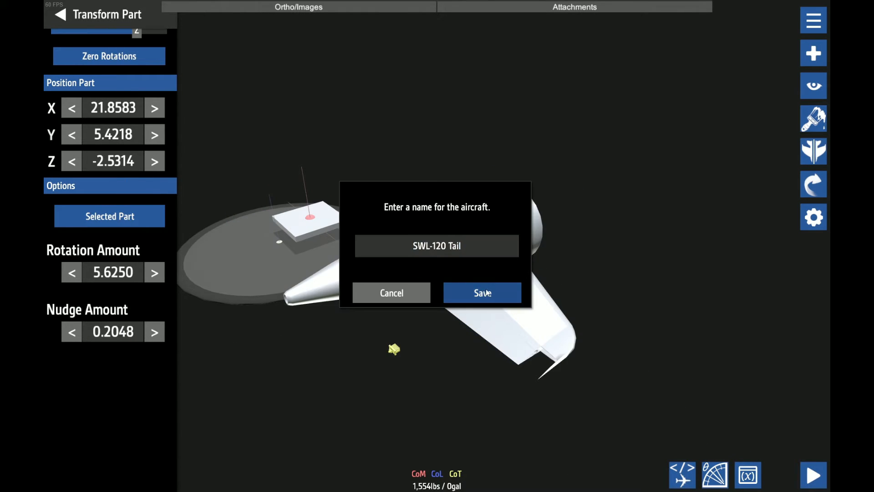
left_click(484, 293)
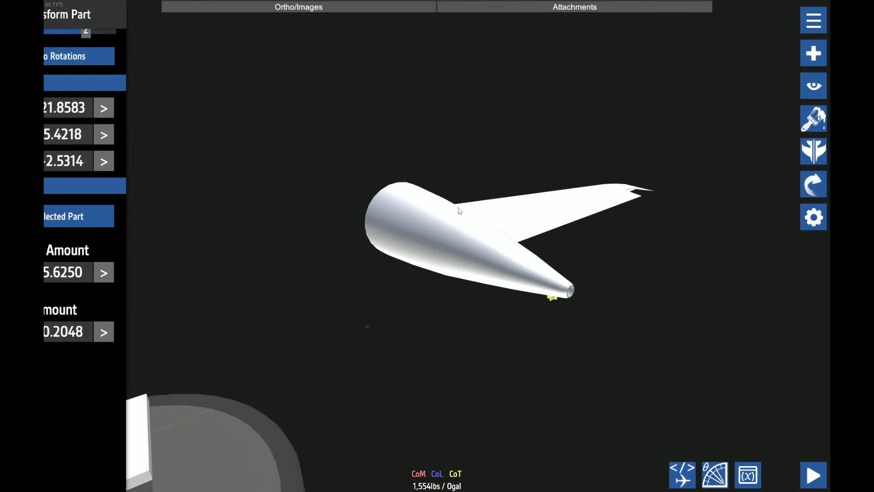
scroll(460, 211, "down", 3)
left_click_drag(351, 171, 232, 177)
scroll(437, 246, "up", 1)
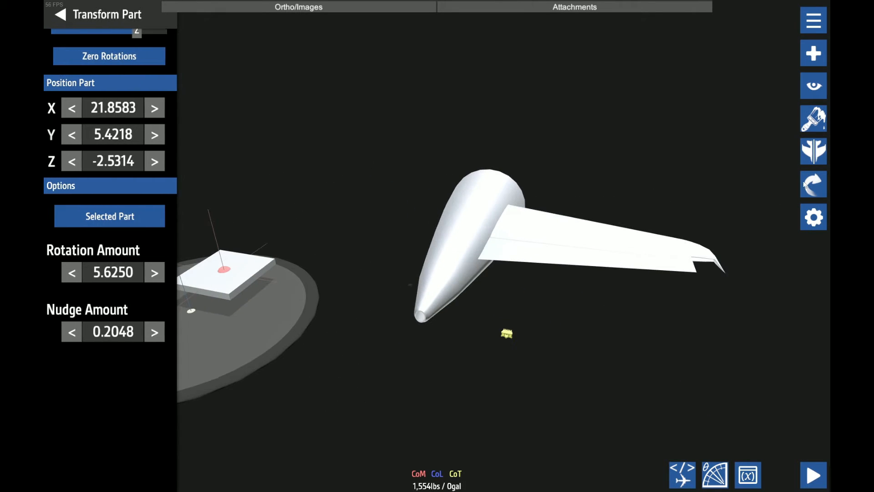
left_click(103, 105)
type("24.3785")
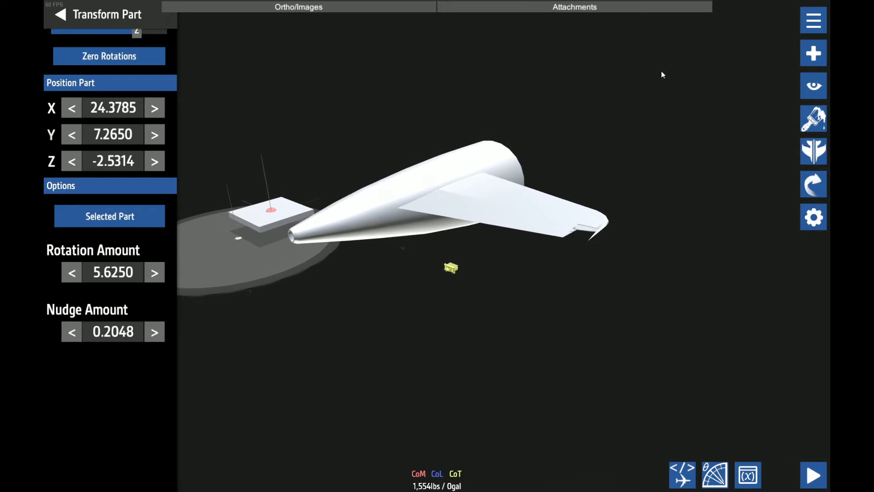
Copy the half-round shell's Y position of 9.0219 to the hinge rotator
left_click_drag(664, 74, 553, 99)
scroll(564, 99, "up", 3)
left_click(656, 109)
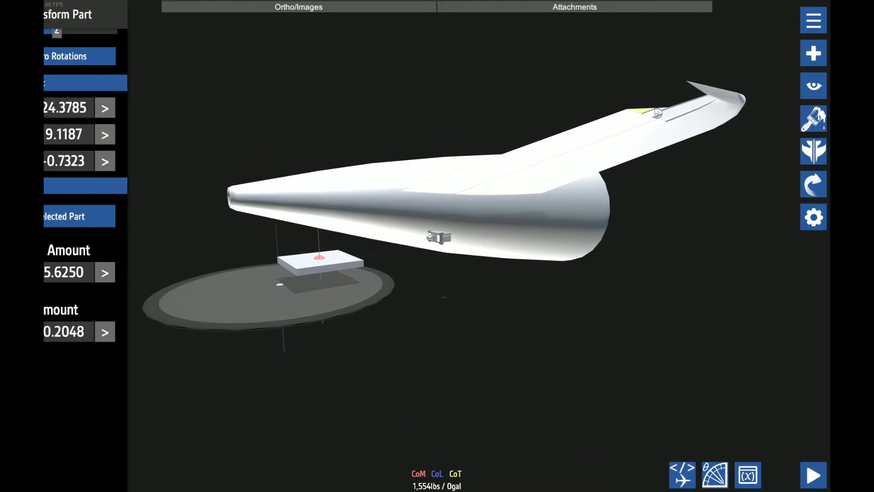
left_click(113, 134)
key("ctrl+c")
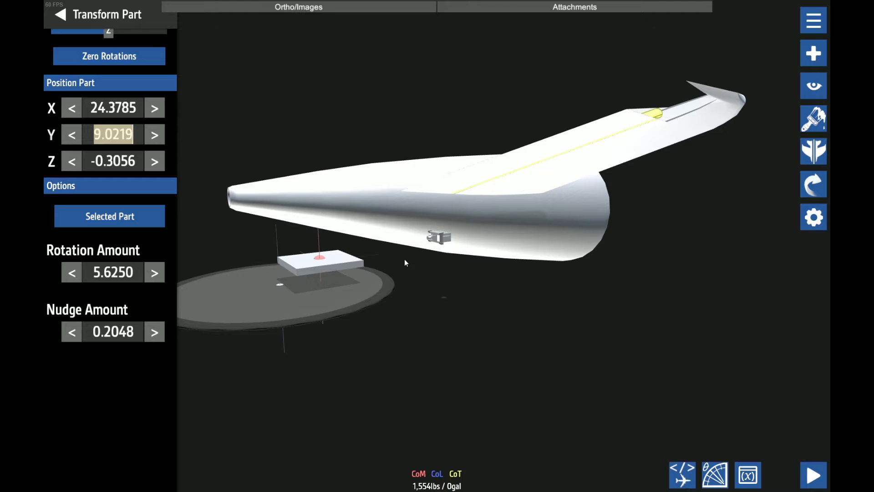
left_click(440, 242)
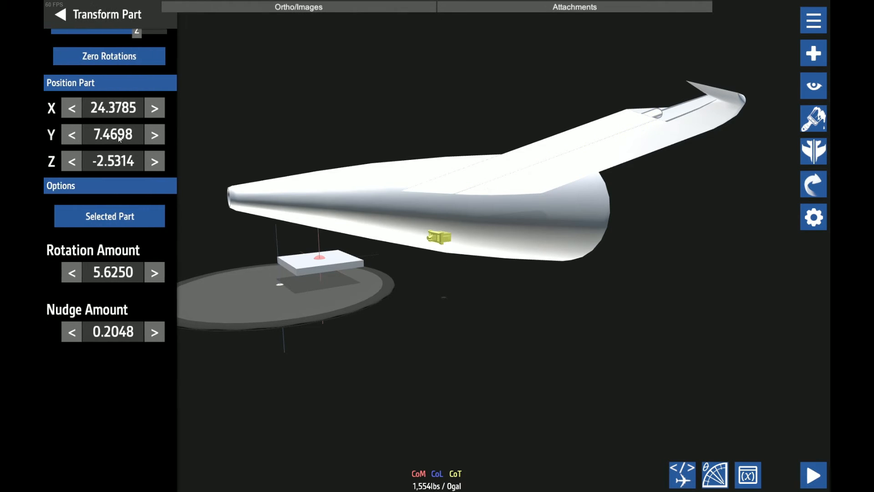
left_click(118, 138)
key("ctrl+v")
Copy the half-round shell's Z position of -0.3056 to the hinge rotator
left_click(656, 112)
left_click(120, 164)
key("ctrl+c")
left_click(438, 168)
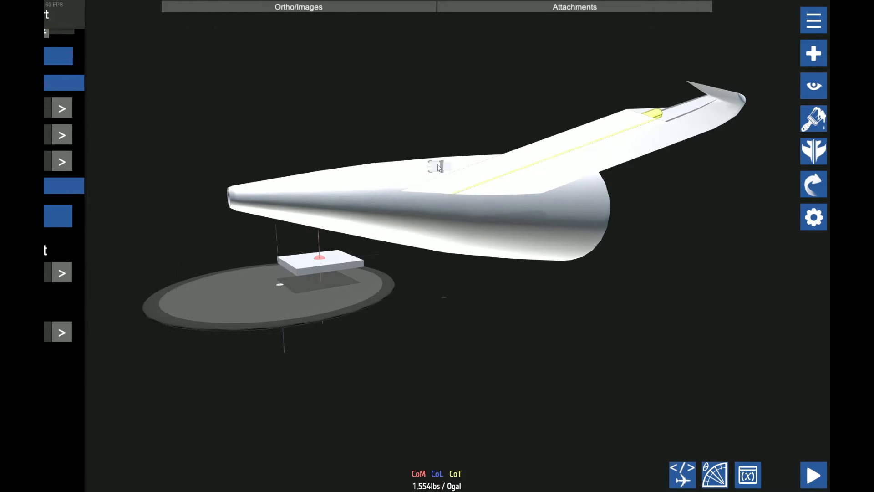
left_click(88, 161)
key("ctrl+v")
Connect the hinge rotator to the stabilizer's main section by linking an attach point on each part
left_click_drag(461, 295, 524, 343)
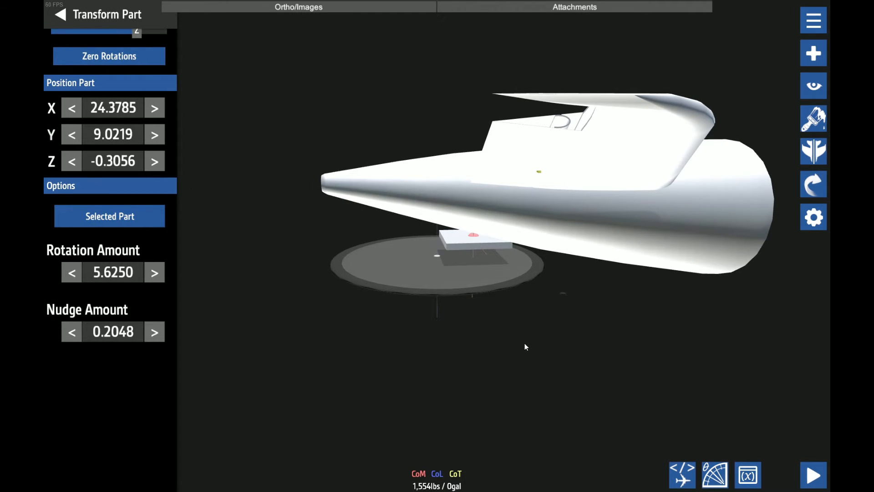
left_click_drag(524, 346, 455, 329)
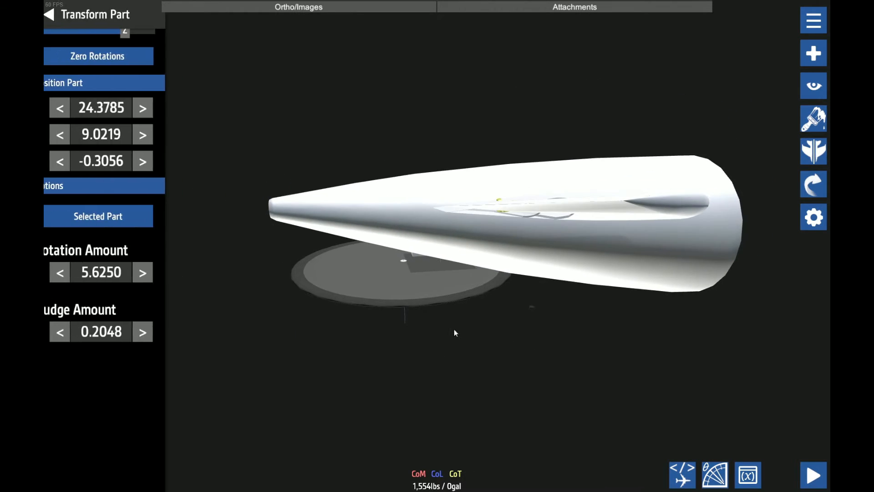
left_click(779, 87)
left_click(156, 57)
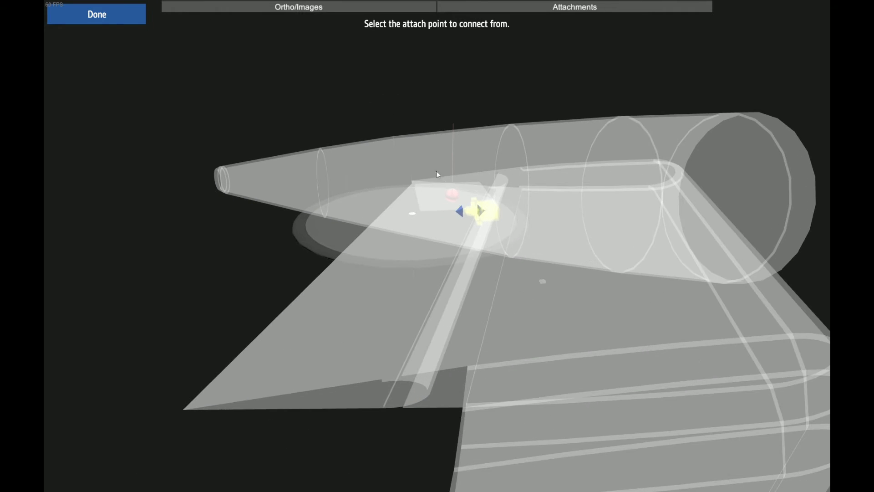
left_click(483, 214)
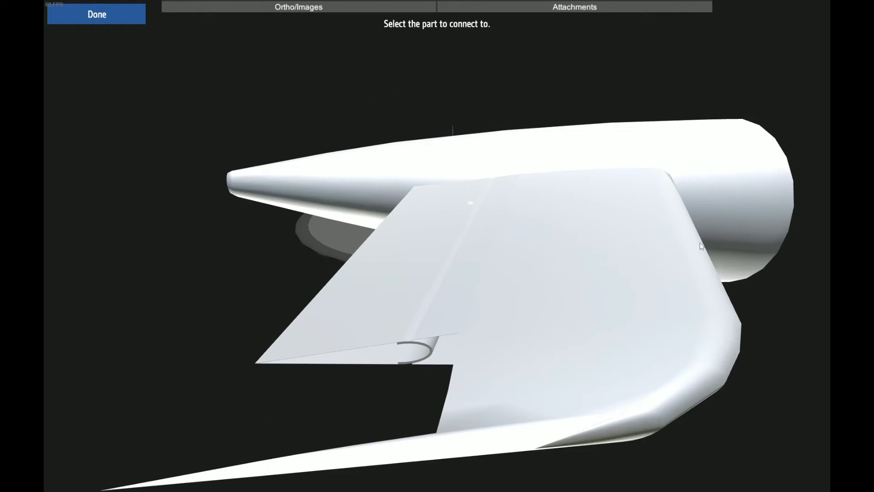
left_click(610, 205)
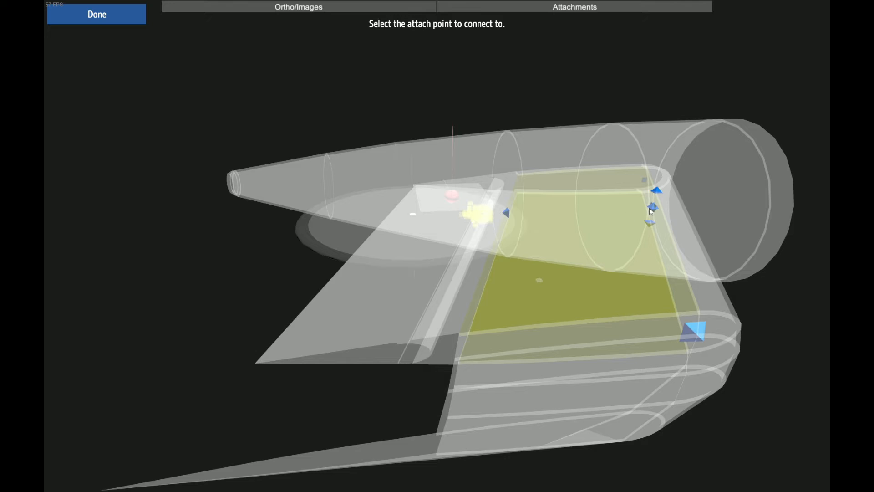
left_click(650, 207)
mouse_move(131, 214)
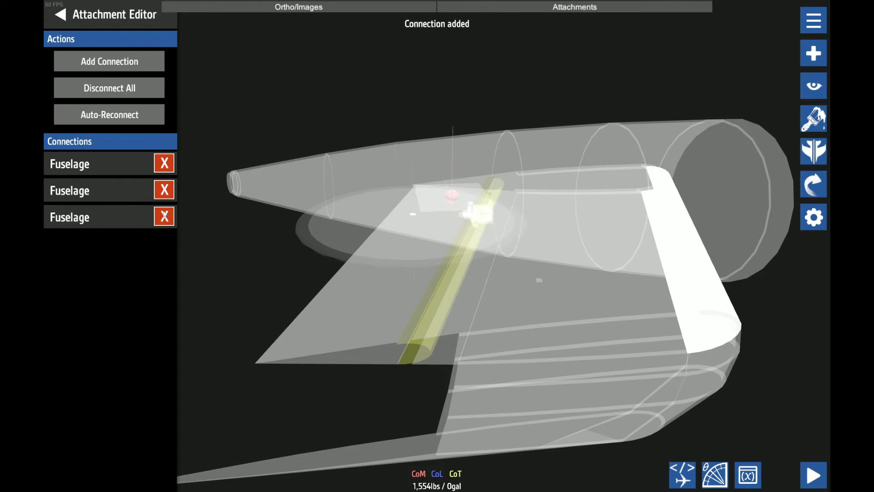
Remove the half-round shell's last connection and link one of its attach points to the hinge rotator instead
left_click(165, 217)
left_click(136, 61)
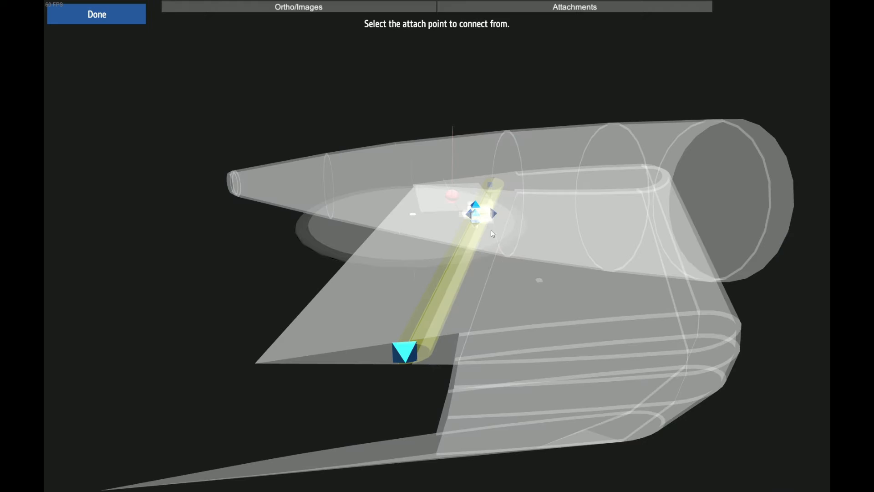
left_click(477, 217)
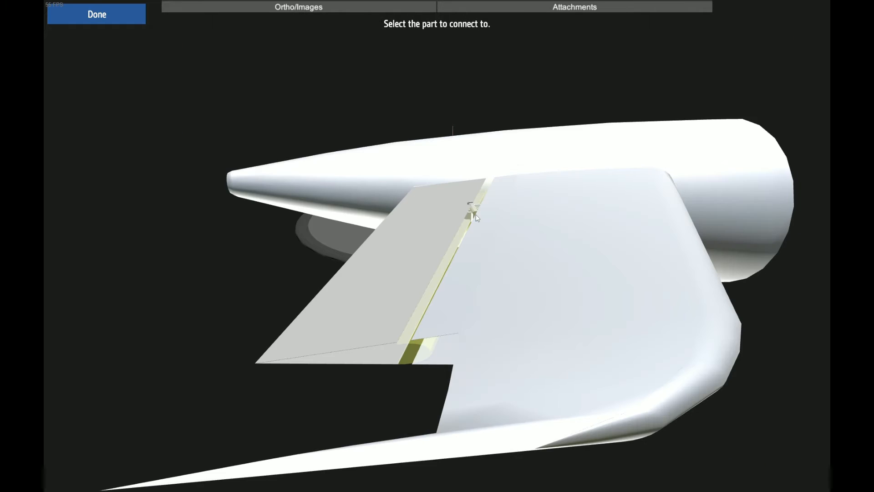
left_click(472, 207)
left_click(471, 210)
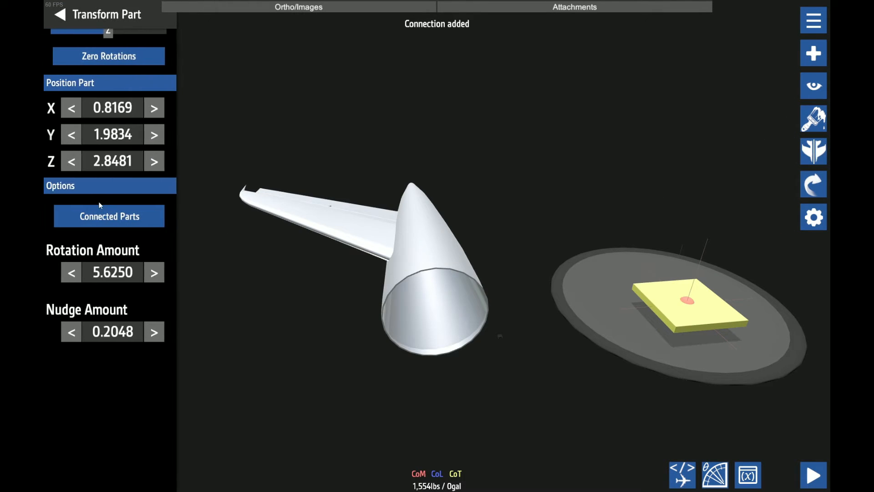
Copy the open fuselage section's X position of 18.8392 to the small loose part and the square plate, moving each part individually
left_click(460, 279)
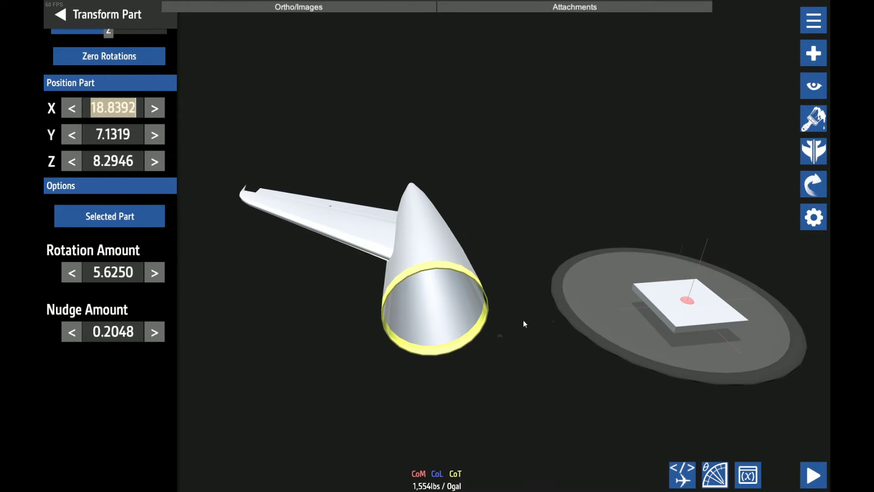
left_click(501, 336)
left_click(113, 108)
type("18.8392")
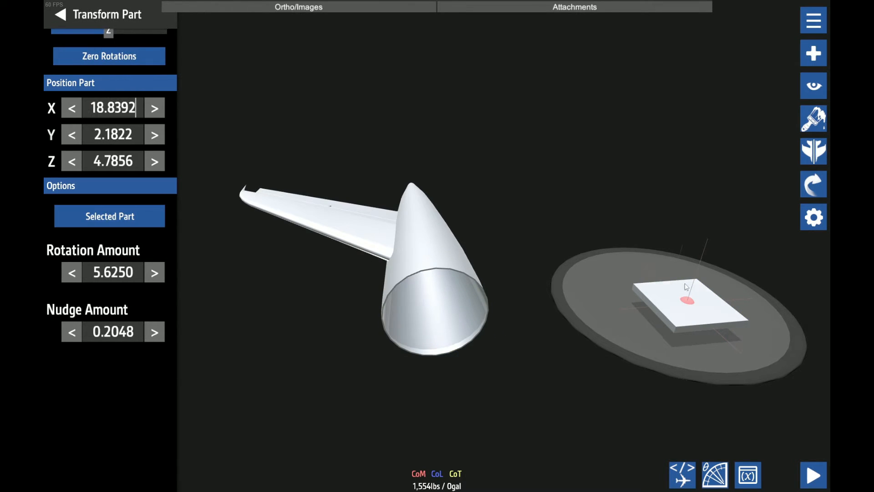
left_click(685, 286)
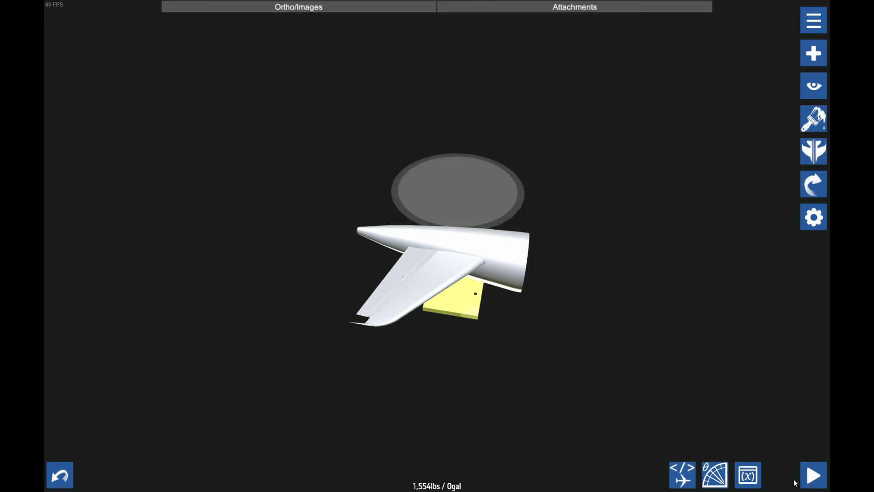
Launch the build on the runway and pitch the elevator up and down, checking its movement from several angles
left_click(813, 474)
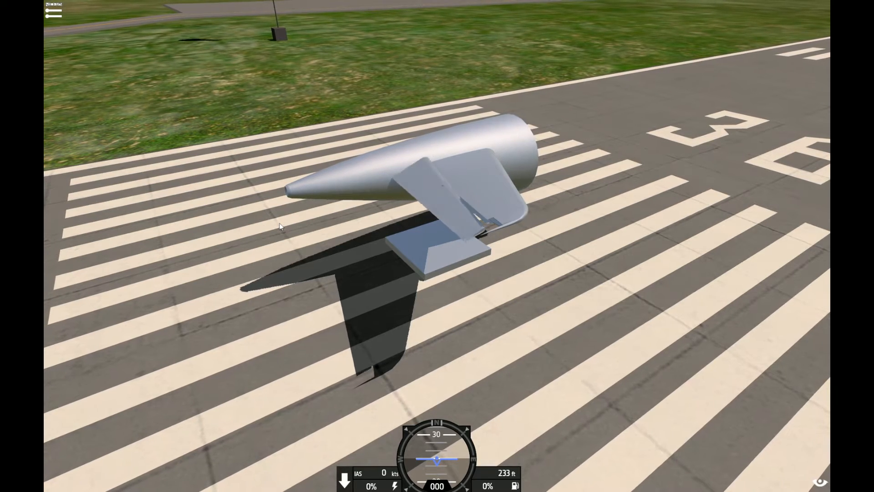
key("s")
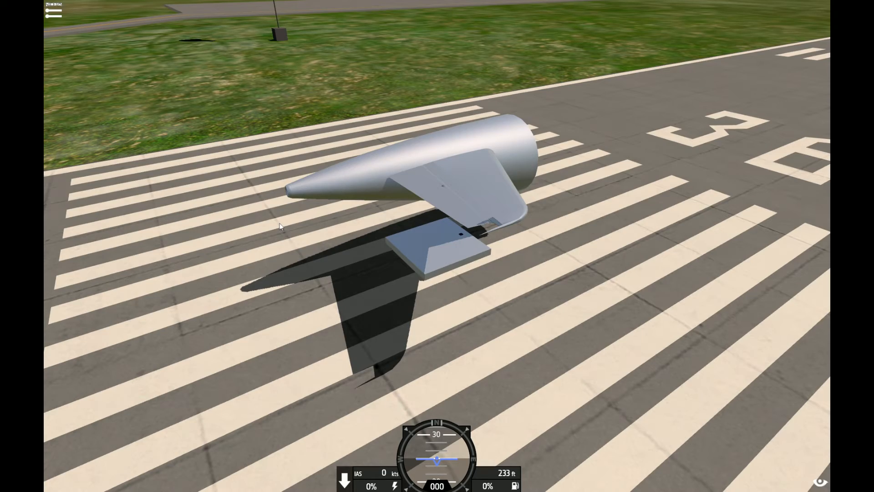
scroll(337, 205, "up", 5)
key("s")
scroll(437, 201, "down", 2)
key("w")
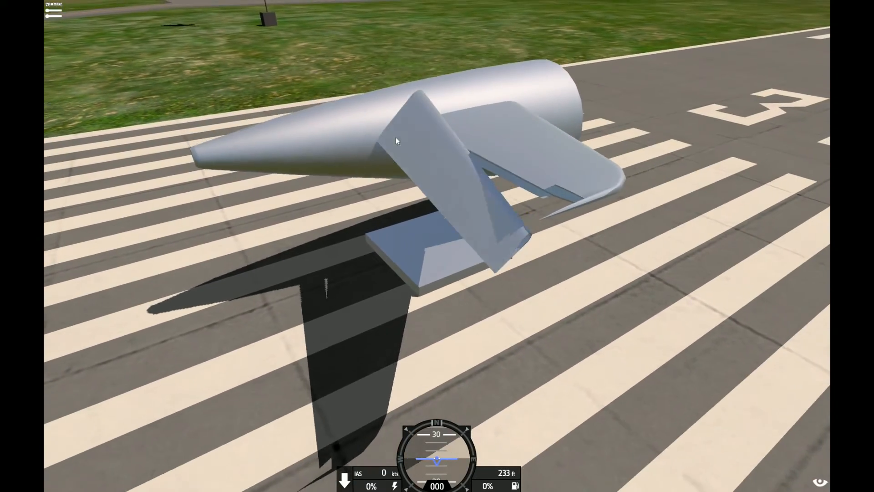
left_click_drag(395, 138, 301, 190)
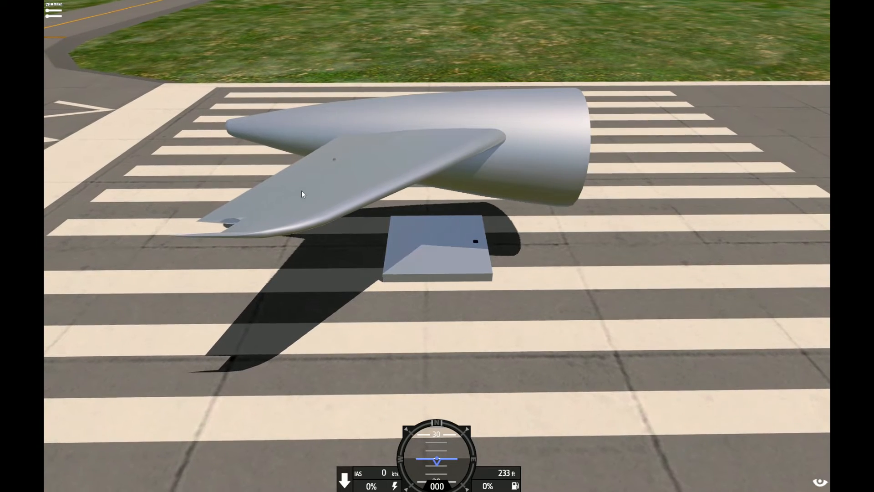
left_click_drag(307, 138, 357, 122)
scroll(357, 122, "up", 2)
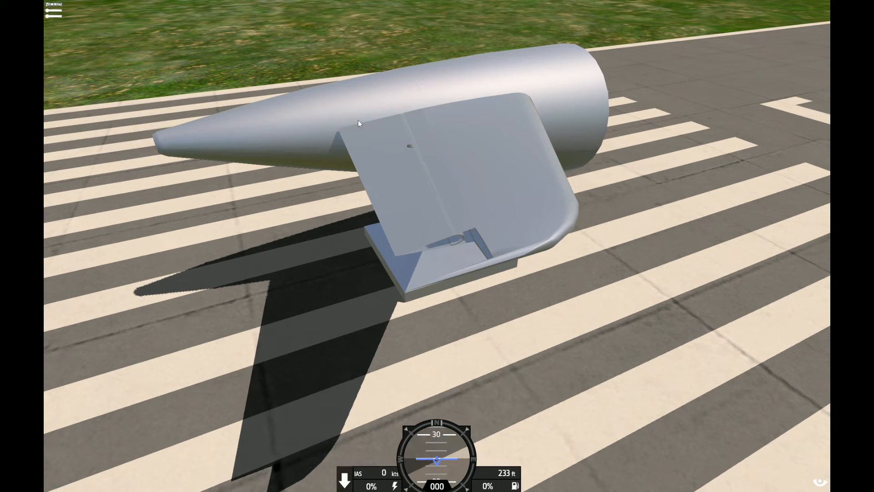
key("s")
key("w")
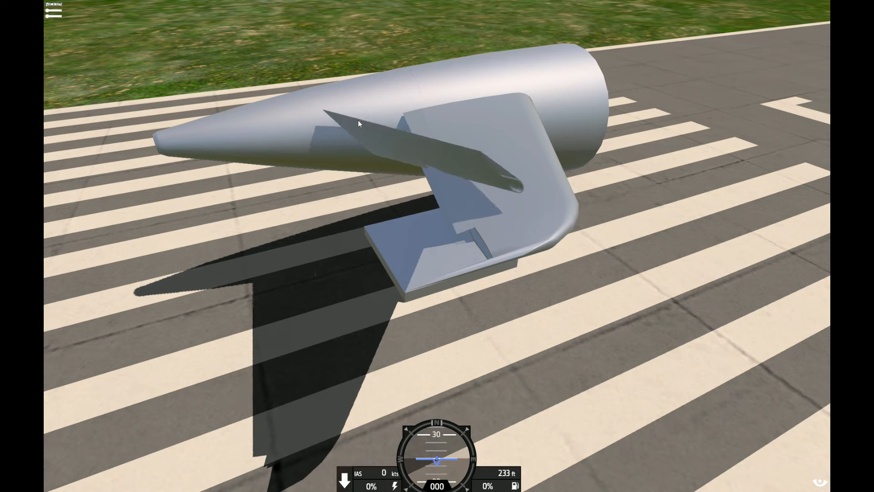
scroll(454, 223, "down", 2)
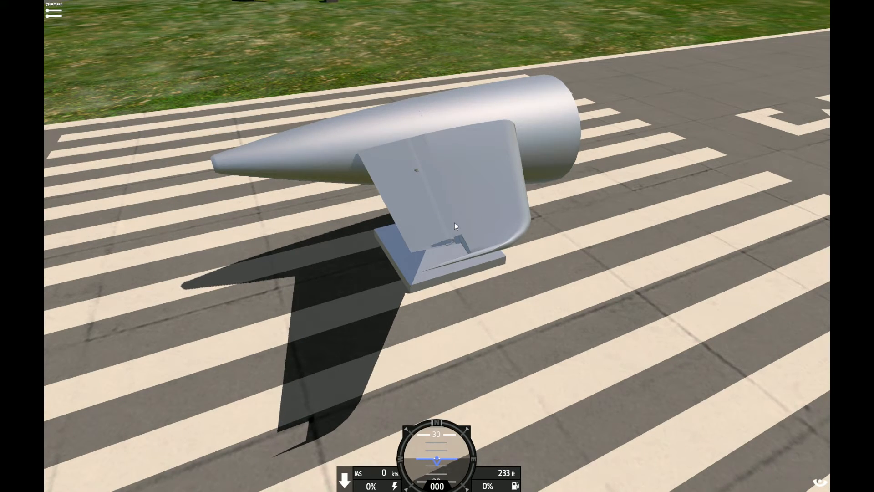
key("s")
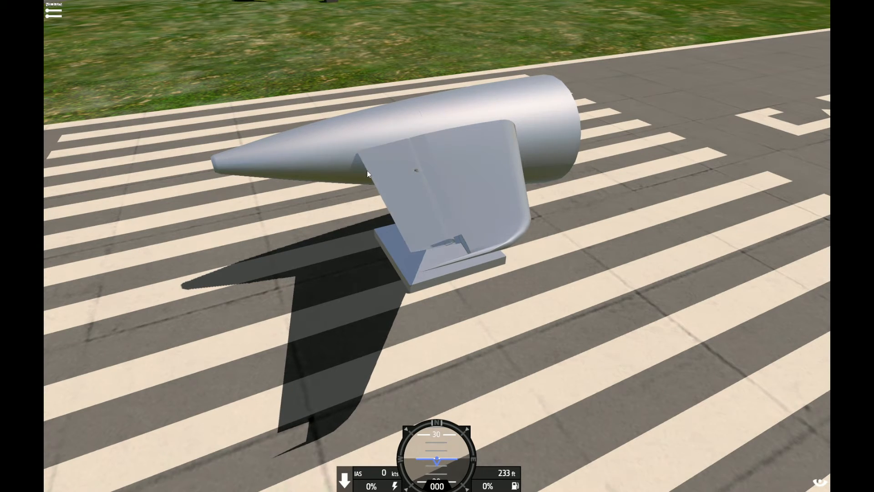
Examine the hinge line between the stabilizer and elevator up close, and return to the designer
scroll(398, 204, "up", 5)
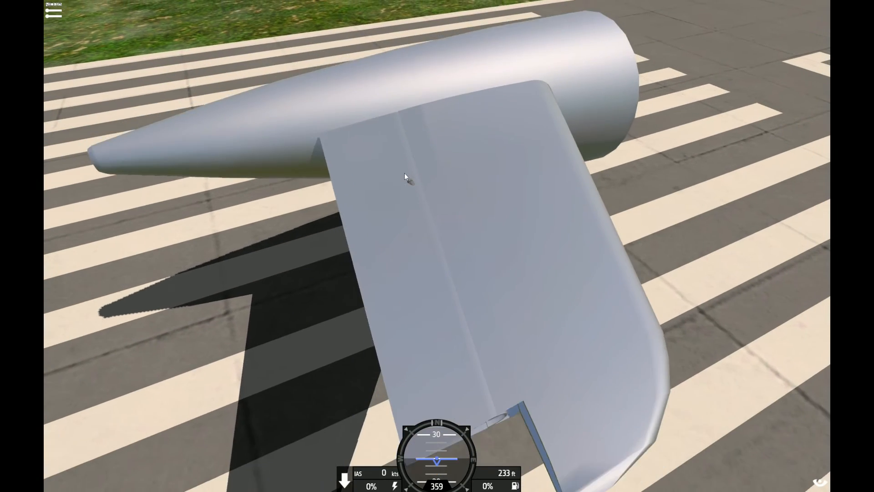
scroll(404, 173, "down", 2)
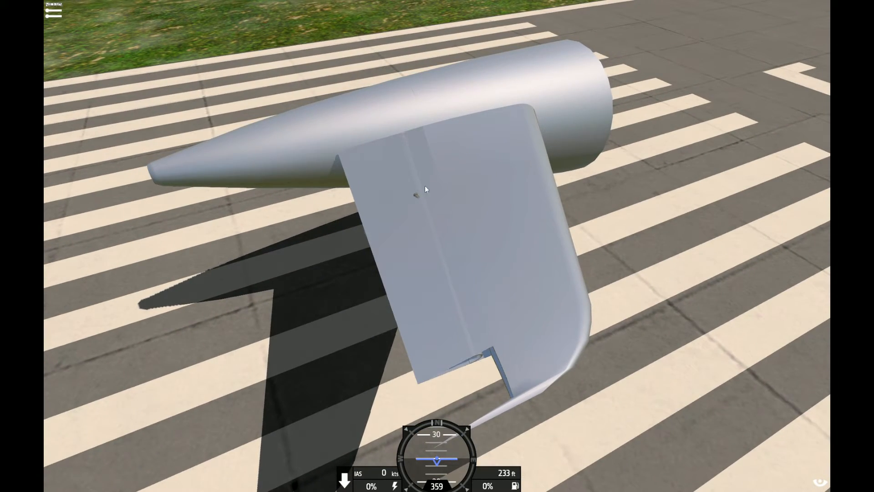
scroll(468, 338, "up", 4)
scroll(396, 88, "down", 2)
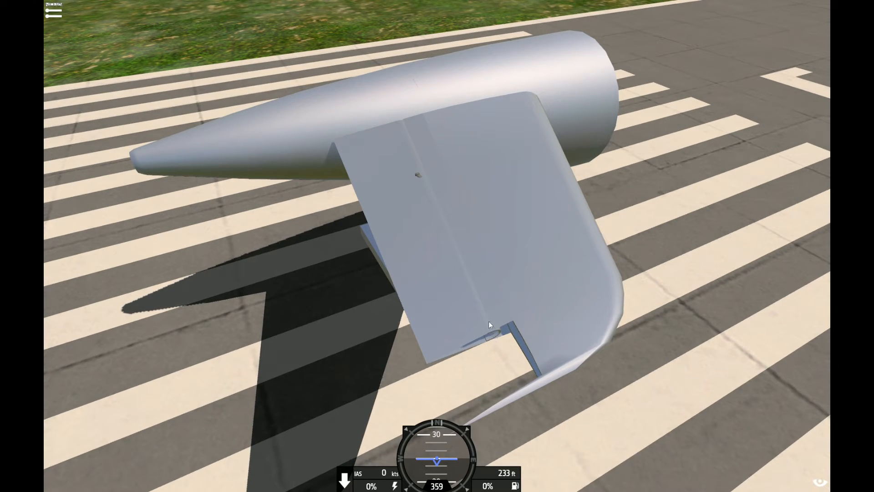
left_click_drag(350, 314, 338, 176)
key("Escape")
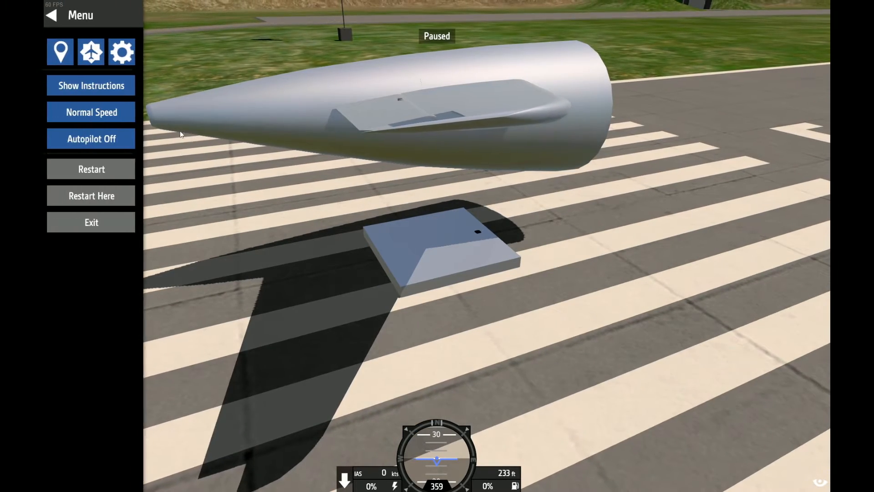
left_click(117, 220)
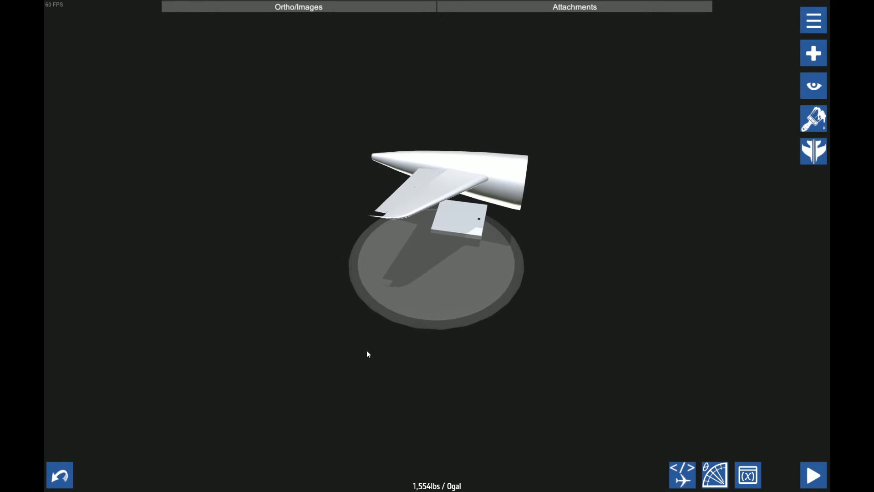
Set the hinge rotator's scale to 1,1,10 in its part properties
left_click_drag(379, 340, 558, 151)
scroll(386, 417, "up", 5)
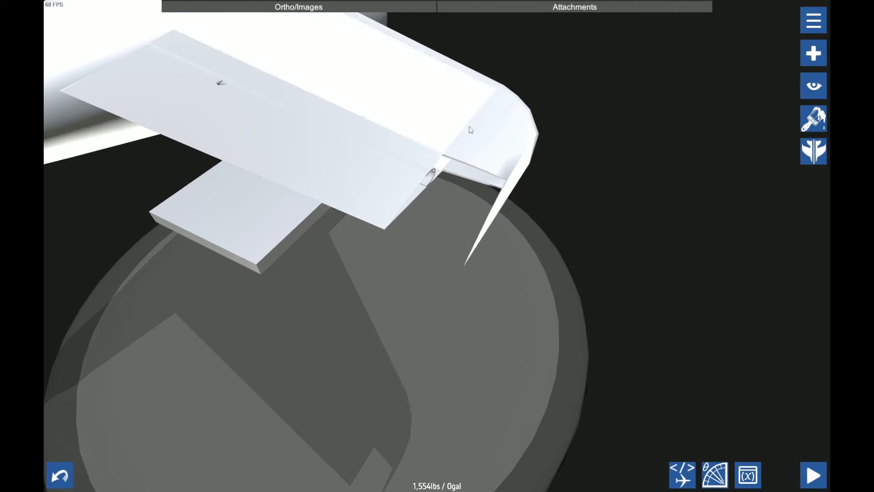
scroll(453, 152, "down", 1)
scroll(453, 152, "down", 3)
left_click_drag(542, 255, 563, 271)
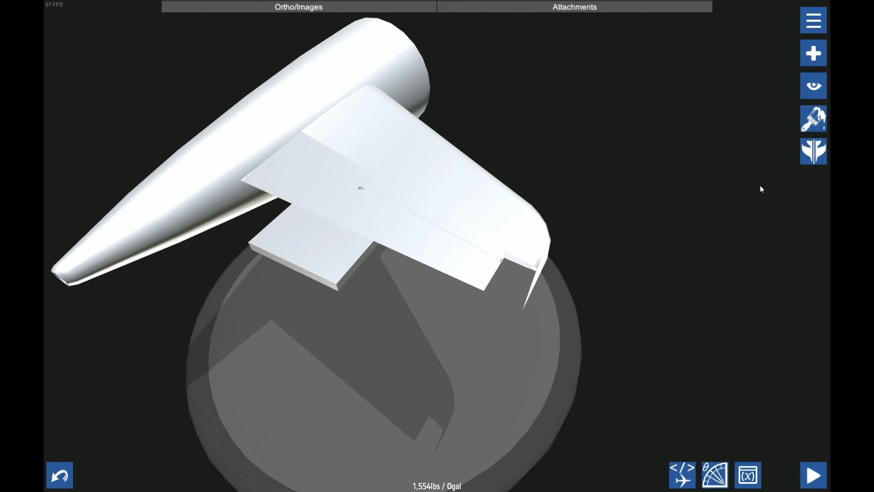
left_click_drag(761, 189, 656, 94)
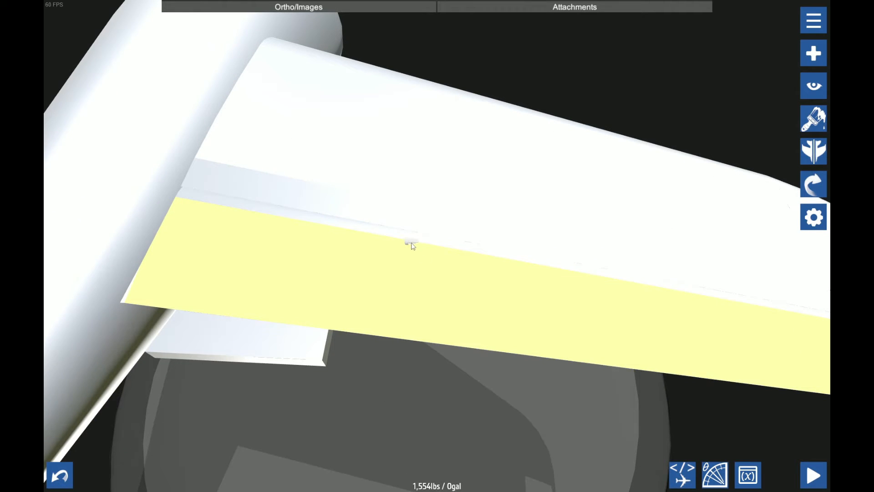
left_click(412, 243)
left_click(473, 156)
type("1,1,10")
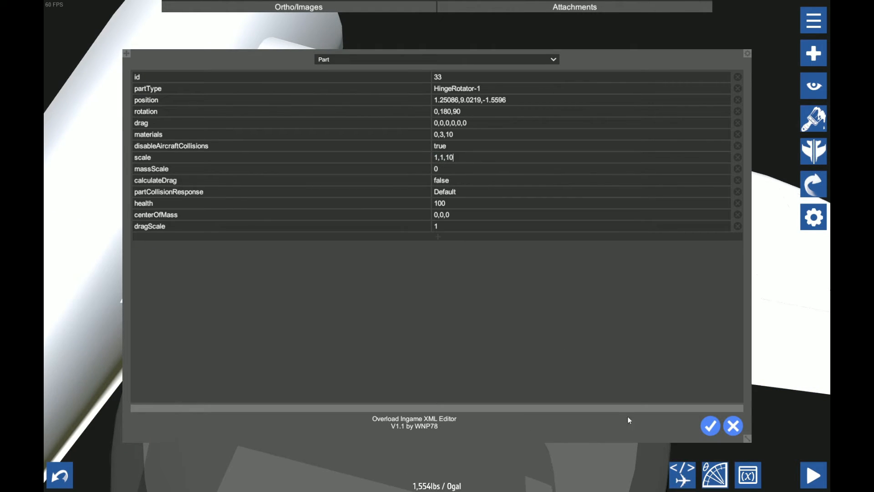
left_click(710, 427)
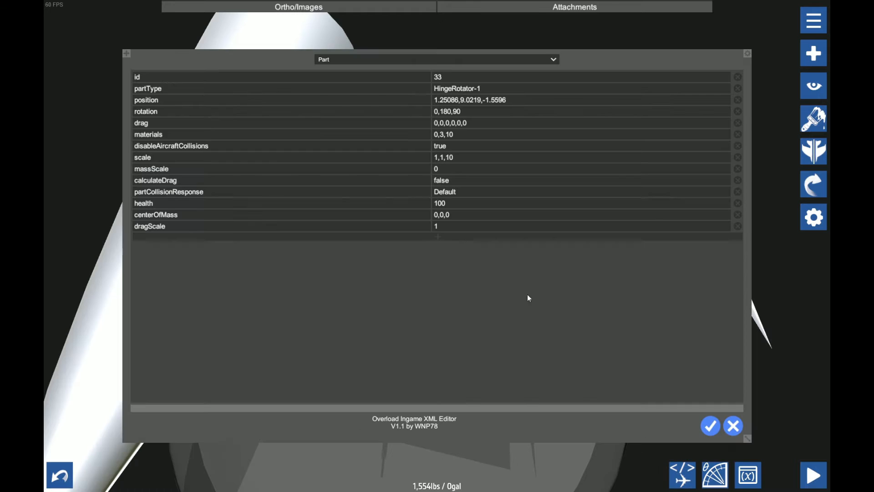
Set the hinge rotator's scale to 1,20,0.1 so it stretches along the span
left_click(470, 160)
left_click(710, 426)
left_click_drag(703, 427, 675, 473)
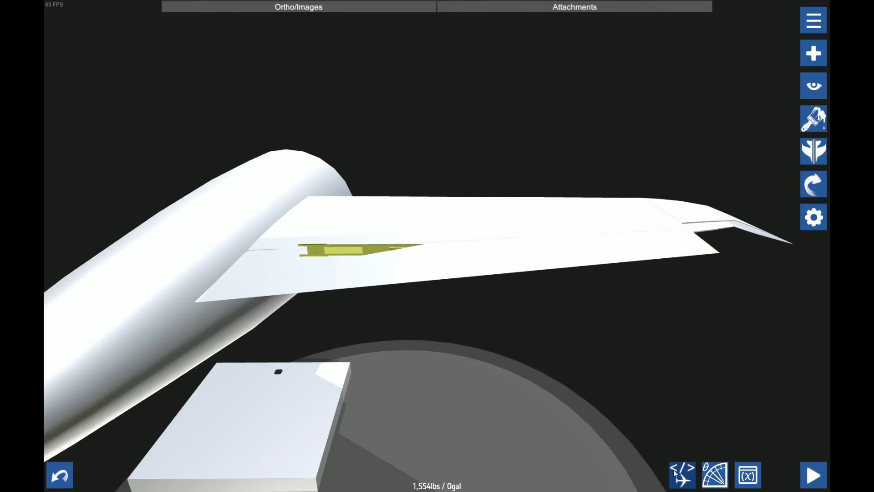
left_click(674, 473)
left_click(452, 159)
left_click(446, 157)
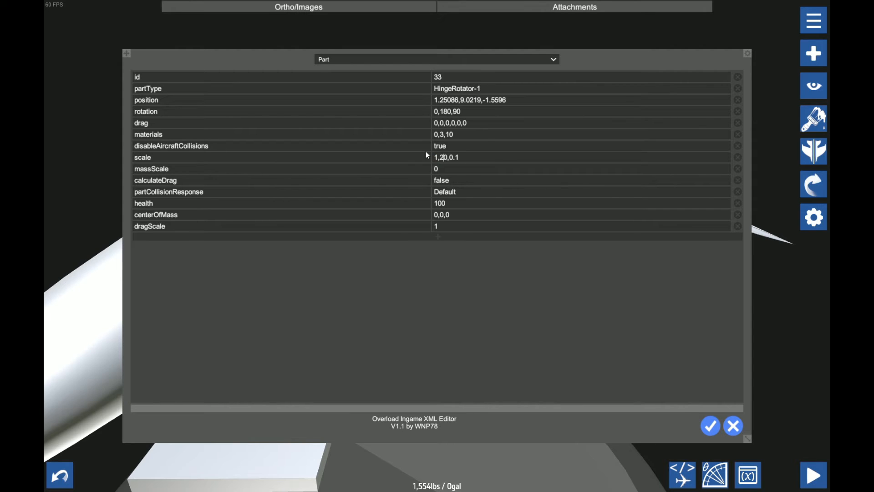
left_click(710, 426)
Paint the half-round shell along the hinge line flat red (FF0000) and switch the active paint colour to D1D1D1
left_click(813, 118)
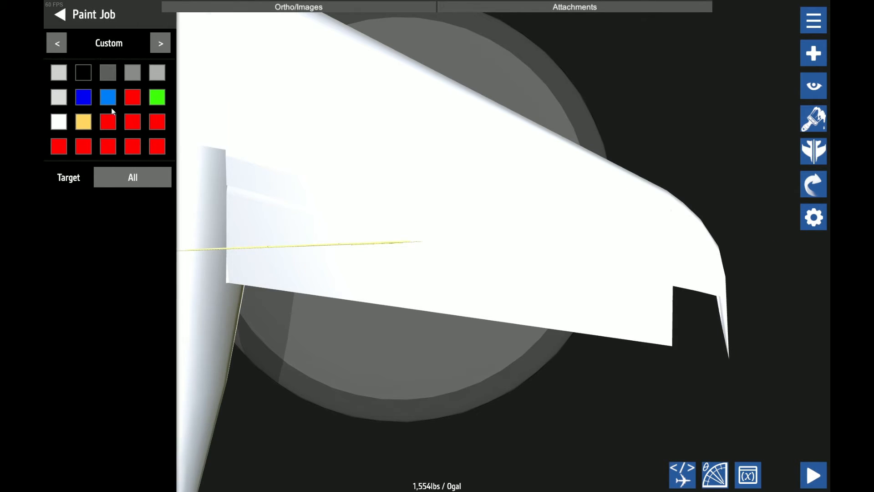
left_click(134, 97)
scroll(263, 197, "up", 3)
left_click(263, 199)
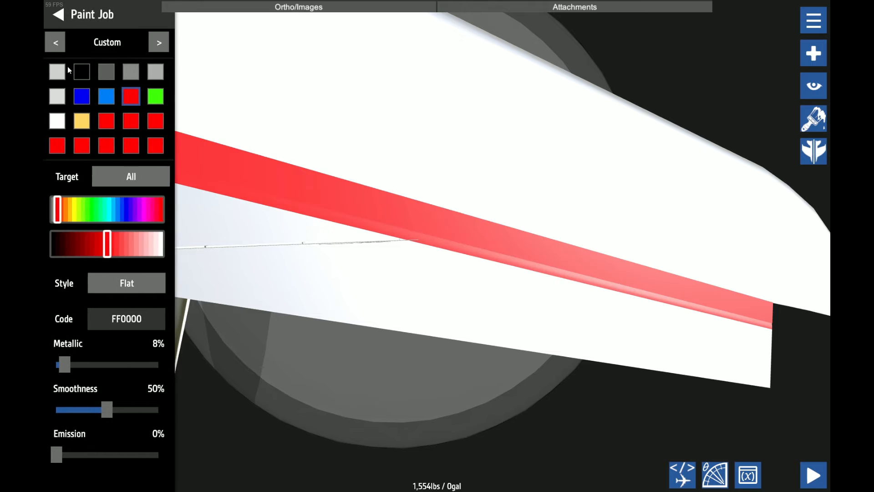
left_click(58, 15)
scroll(292, 273, "down", 5)
mouse_move(319, 314)
left_mouse_down()
mouse_move(190, 327)
mouse_move(247, 324)
mouse_move(277, 382)
left_mouse_up()
scroll(277, 381, "up", 2)
left_click(813, 118)
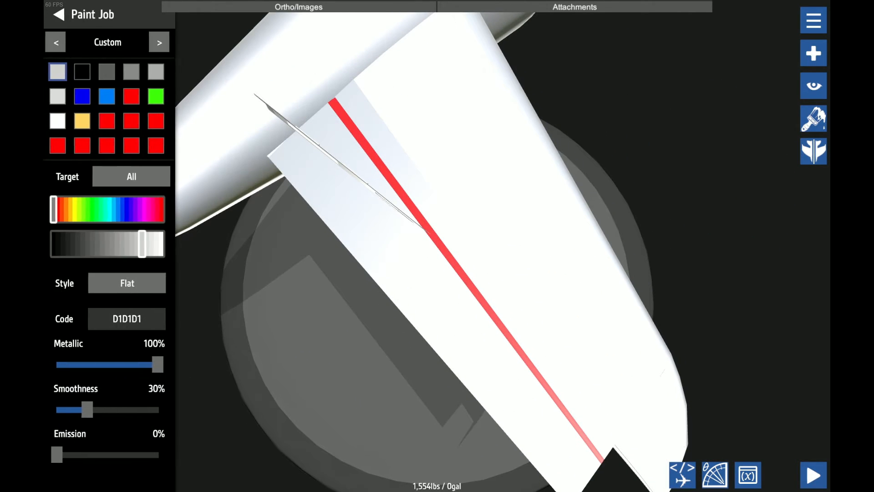
left_click(58, 15)
Set the stretched hinge rotator's Z rotation to 84.375 to tilt it towards the stabilizer's dihedral
mouse_move(491, 274)
left_mouse_down()
mouse_move(477, 385)
mouse_move(504, 288)
left_mouse_up()
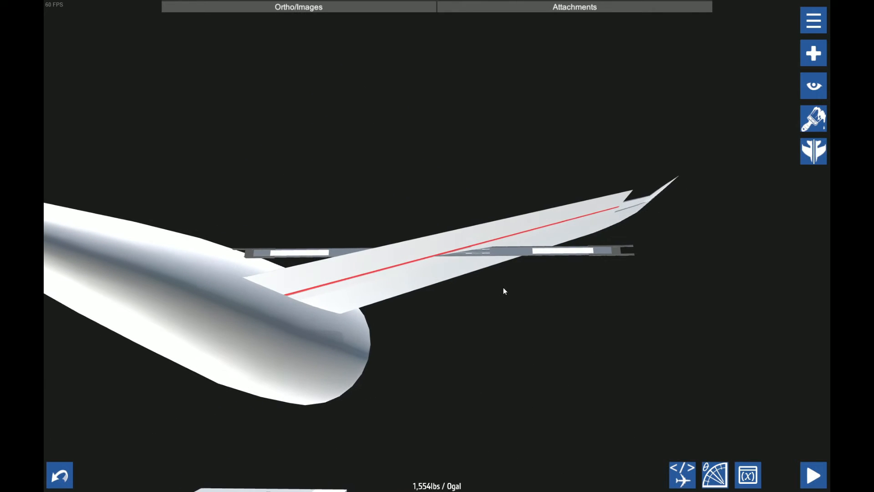
left_click(586, 253)
left_click(802, 180)
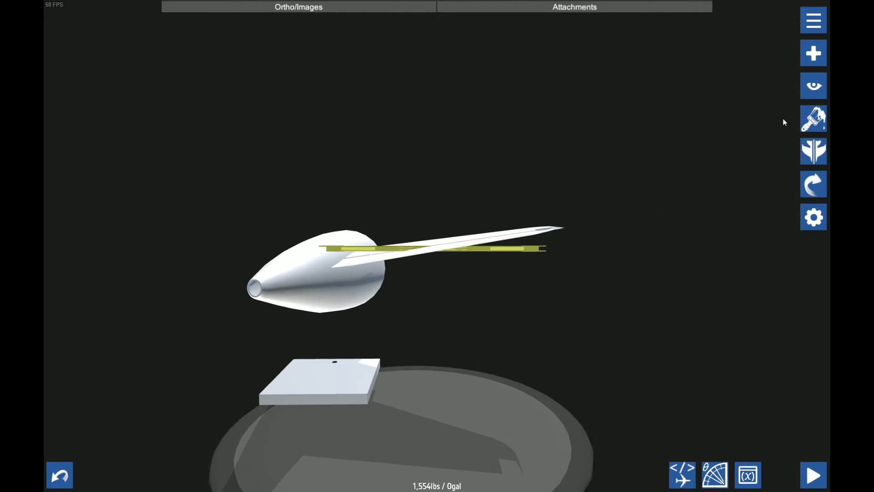
left_click(814, 184)
left_click(780, 119)
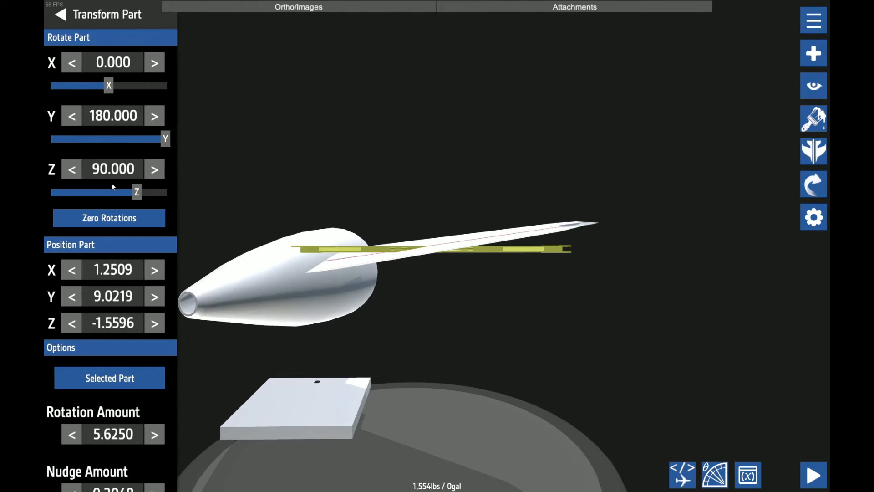
left_click(72, 169)
left_click(76, 165)
left_click(162, 168)
scroll(594, 205, "up", 3)
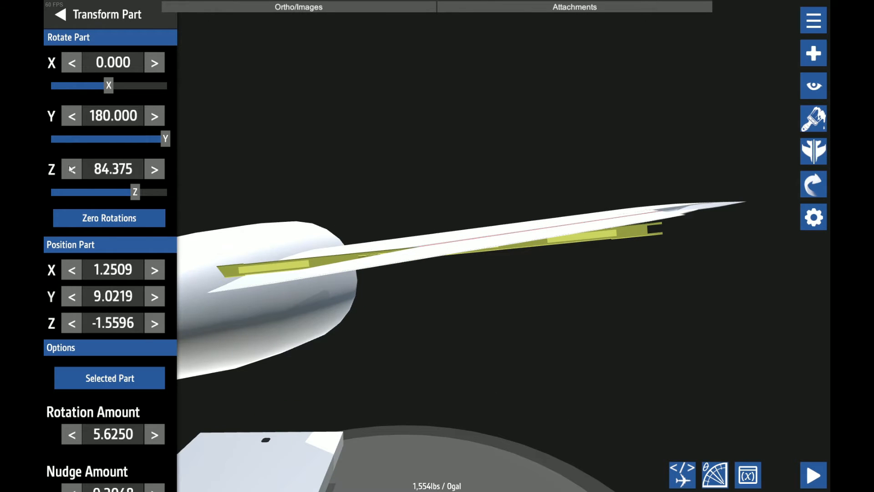
scroll(390, 335, "down", 2)
Lower the hinge rotator's Z rotation to about 79.7 with a 0.0439 rotation amount so it lies closer to the stabilizer's dihedral
left_click_drag(390, 338, 403, 325)
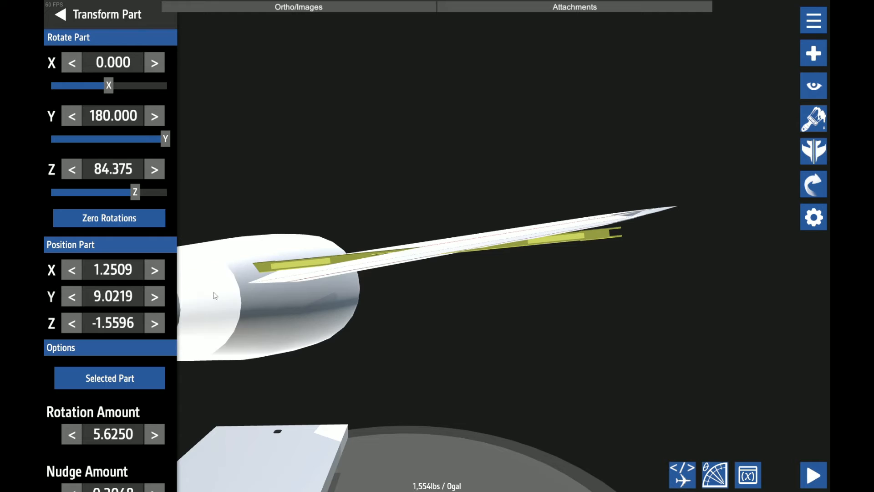
scroll(460, 248, "up", 3)
left_click_drag(780, 115, 369, 293)
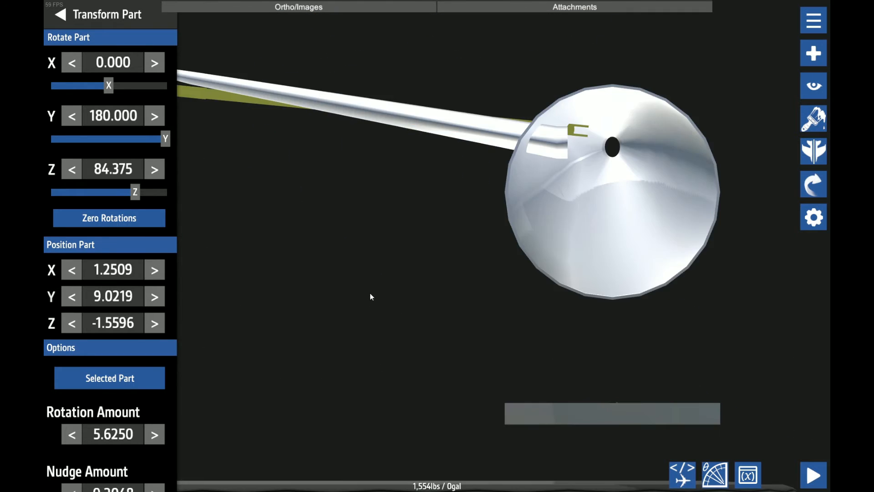
left_click(71, 435)
left_click(71, 435)
left_click(71, 434)
left_click(65, 168)
left_click(64, 168)
left_click_drag(255, 219, 491, 273)
scroll(492, 274, "up", 4)
left_click(71, 434)
left_click(71, 434)
left_click(72, 435)
left_click(71, 435)
left_click(153, 171)
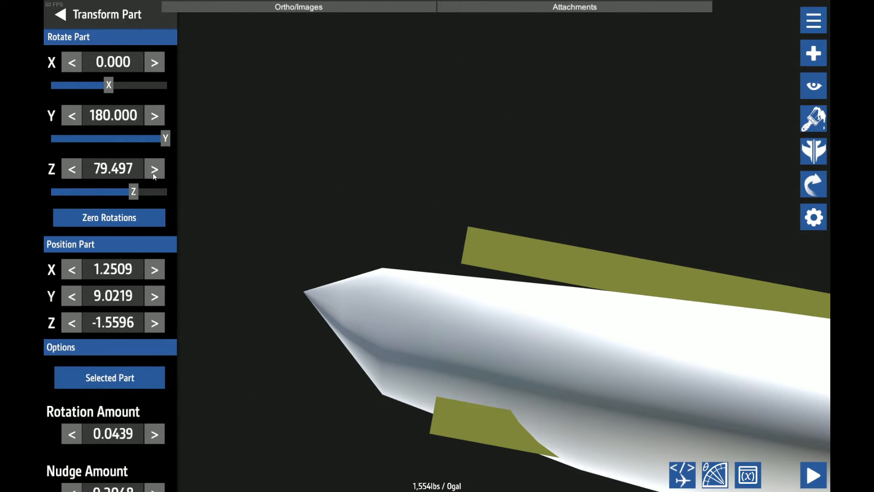
left_click(154, 172)
left_click(146, 173)
left_click(147, 173)
left_click(147, 173)
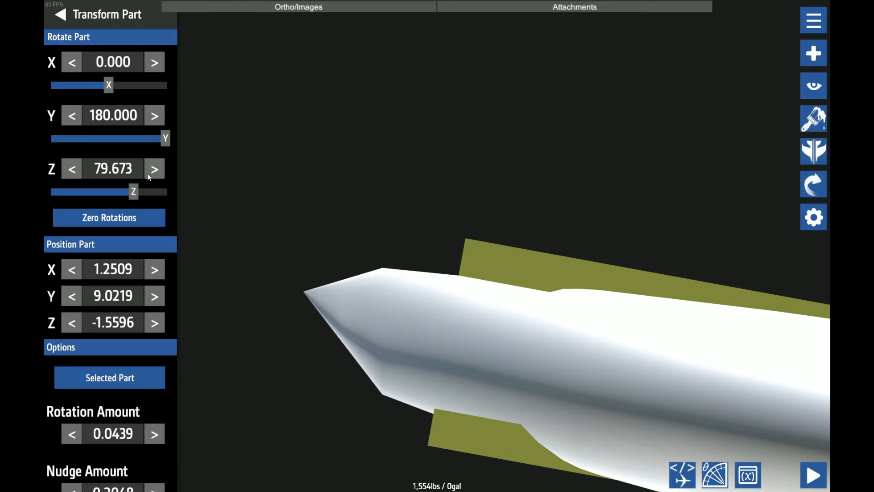
left_click(146, 173)
Fine-tune the hinge rotator's Z rotation to 79.994 with a 0.0027 rotation amount and save the aircraft as SWL-120 Tail
scroll(622, 378, "down", 5)
left_click(622, 378)
scroll(384, 357, "up", 8)
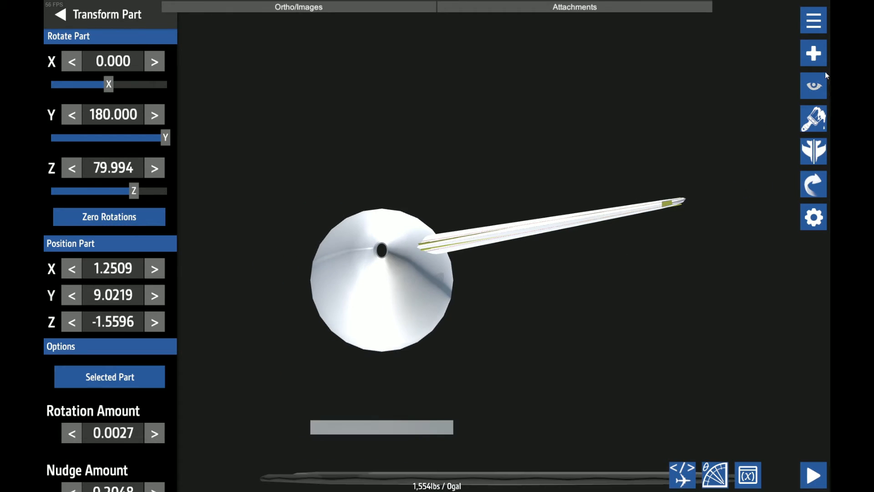
left_click(814, 86)
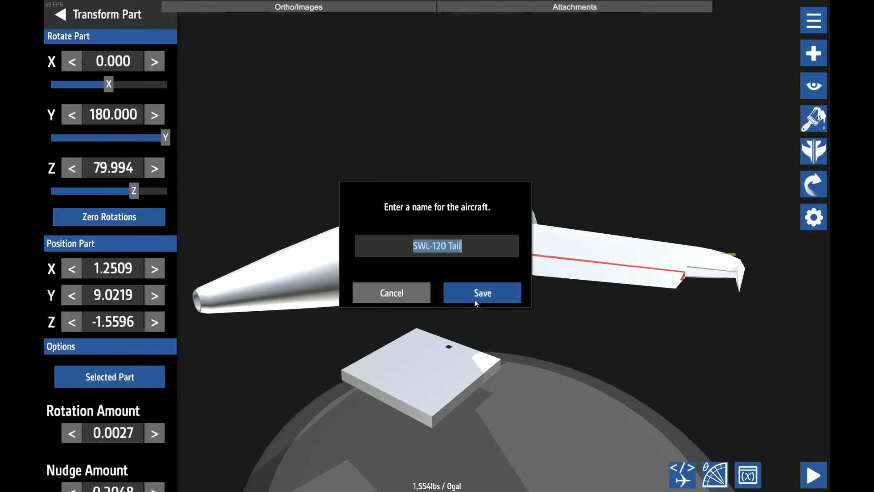
left_click(475, 299)
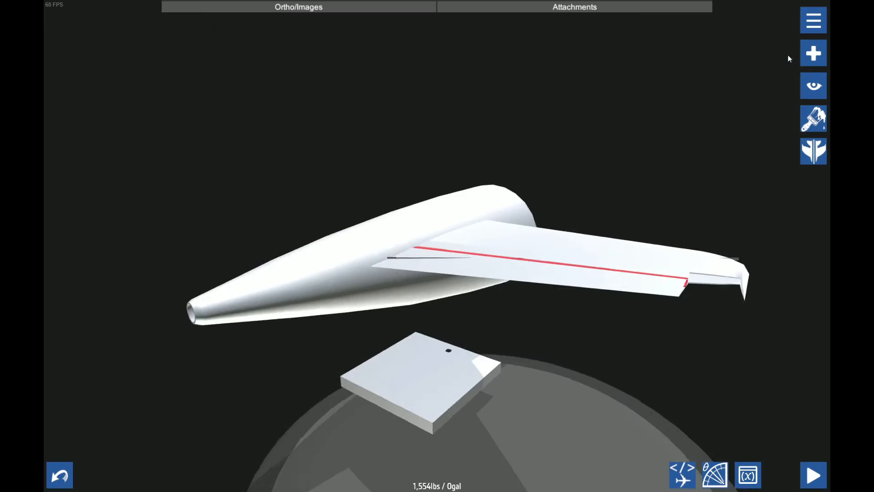
Set the hinge rotator's Y rotation to -163.697 to follow the swept red hinge line, and save the aircraft
scroll(422, 273, "up", 5)
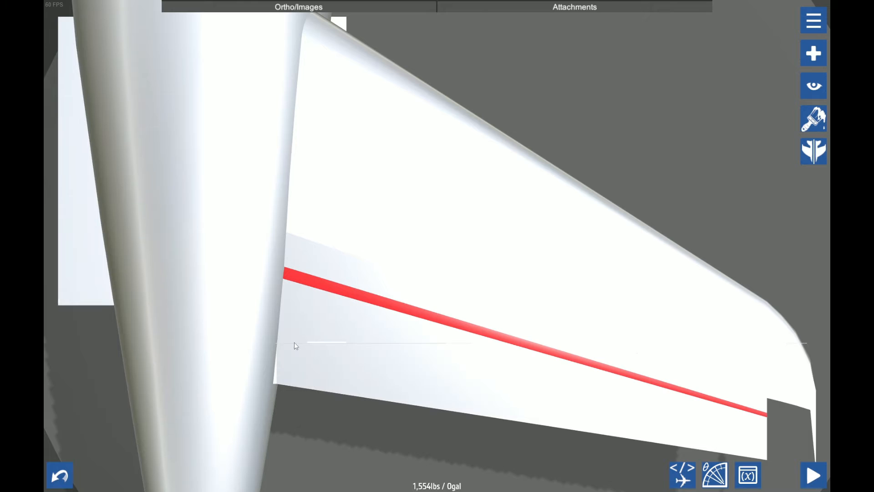
left_click(294, 342)
left_click(814, 184)
left_click(159, 116)
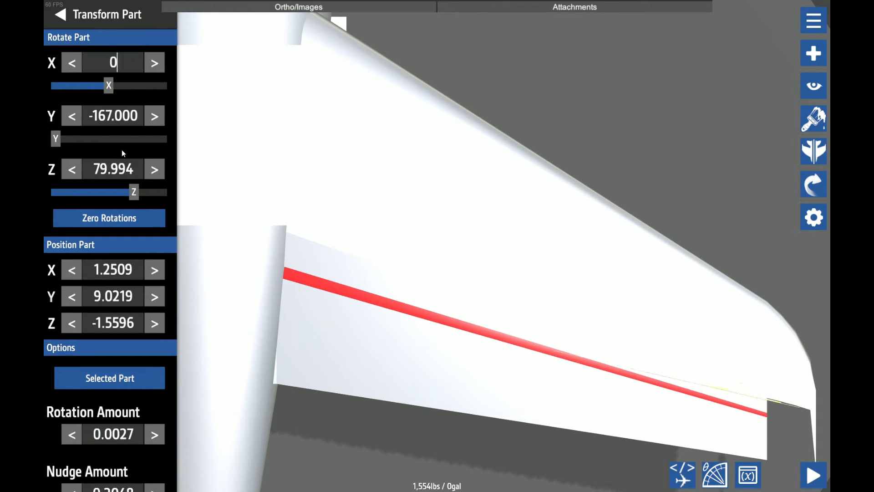
left_click(72, 119)
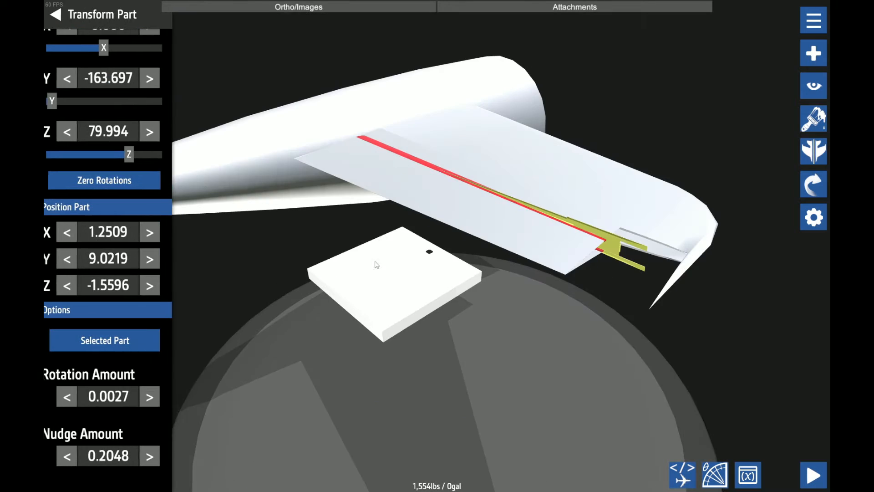
key("ctrl+s")
left_click(494, 291)
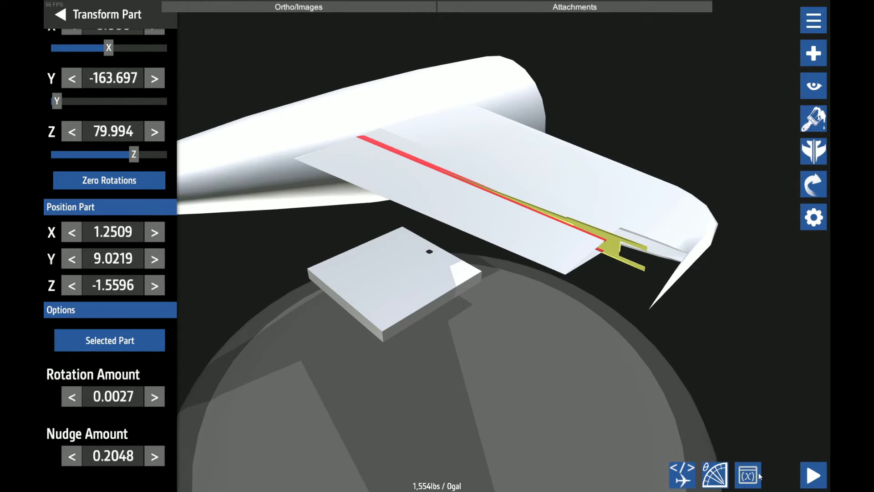
Load the aircraft on the runway and examine how the elevator and hinge rotator sit along the red hinge line
left_click(814, 475)
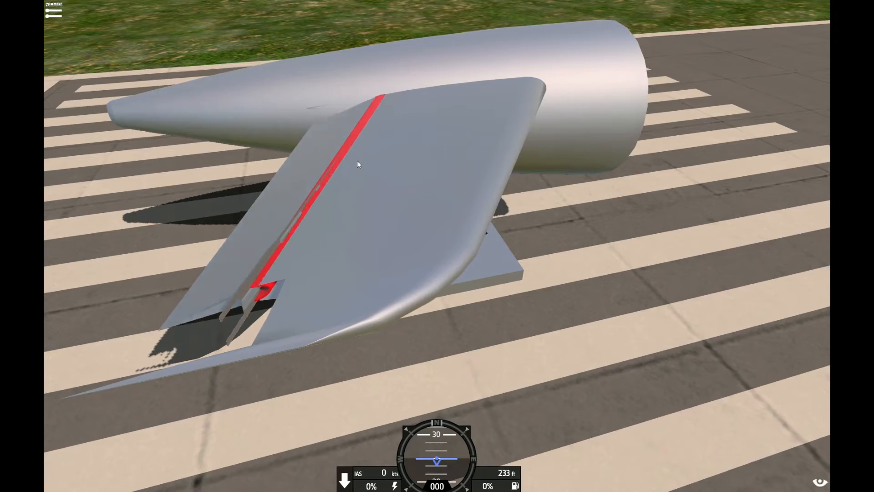
left_click_drag(356, 160, 445, 209)
scroll(365, 159, "down", 3)
scroll(444, 209, "up", 4)
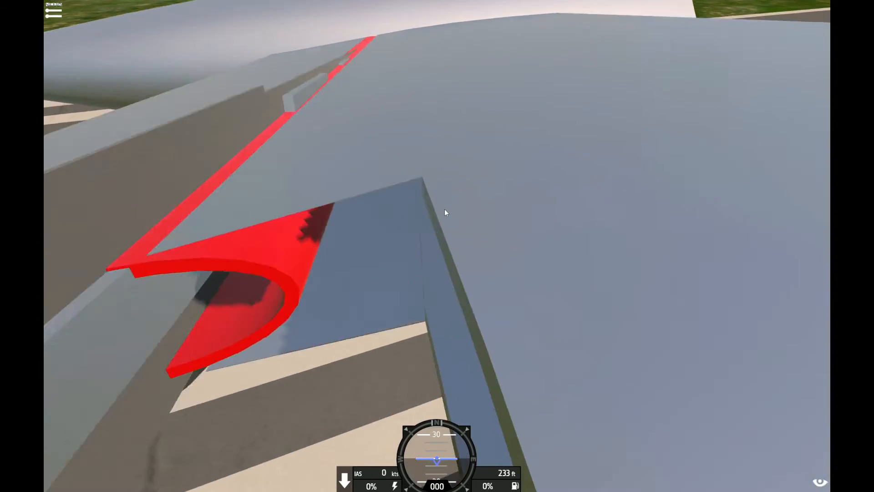
scroll(444, 209, "down", 4)
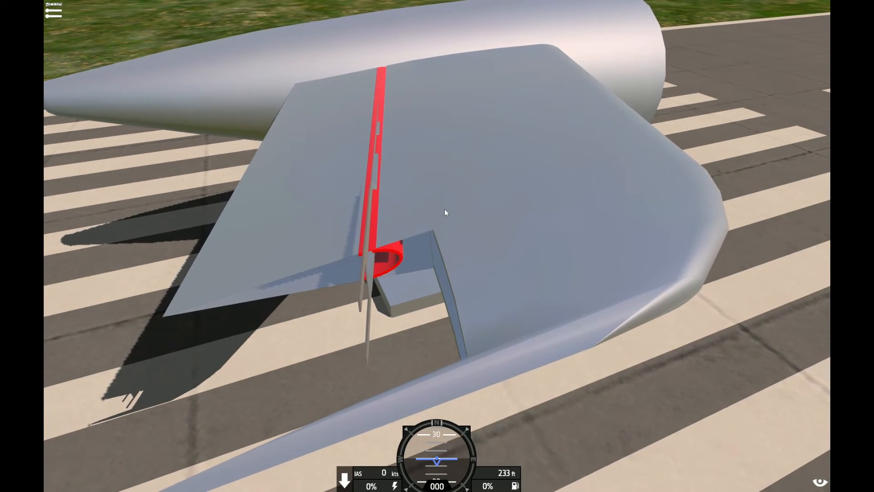
left_click_drag(445, 209, 400, 264)
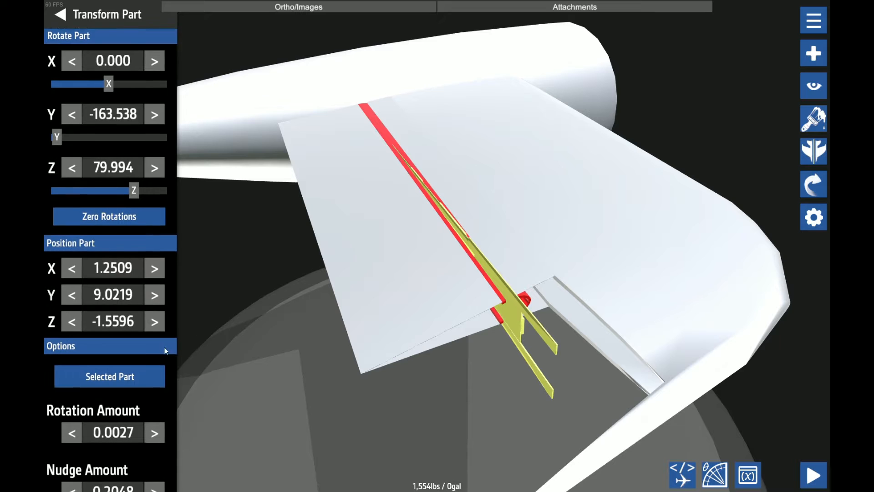
Nudge the hinge rotator forward along Z in 0.0128 increments, deeper into the stabilizer
scroll(71, 410, "down", 3)
left_click(72, 425)
left_click(71, 425)
left_click(71, 424)
left_click(71, 425)
left_click(155, 254)
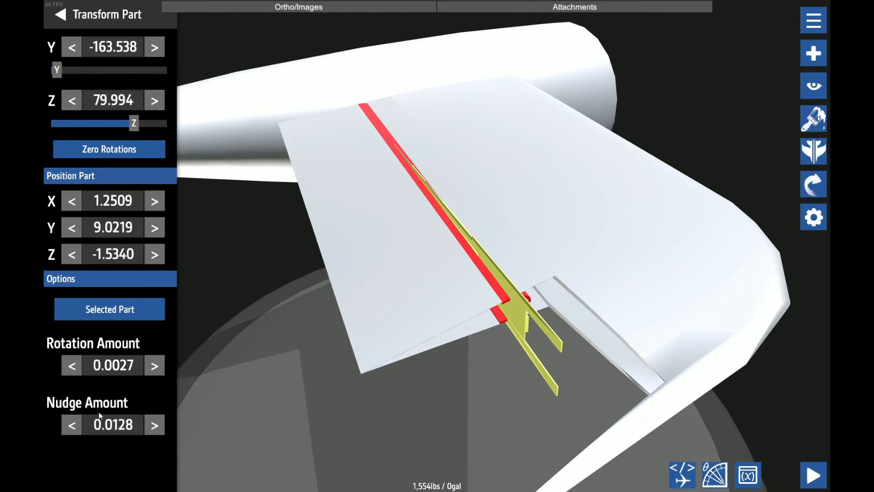
left_click(155, 253)
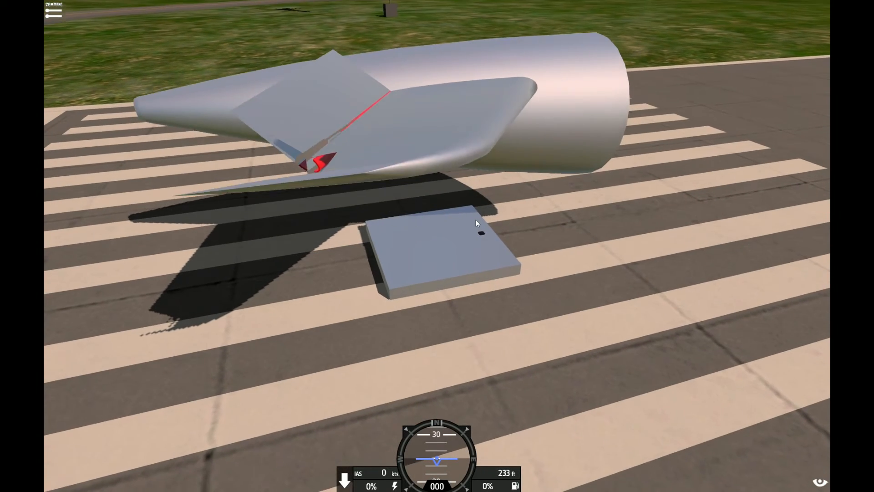
left_click_drag(477, 219, 464, 233)
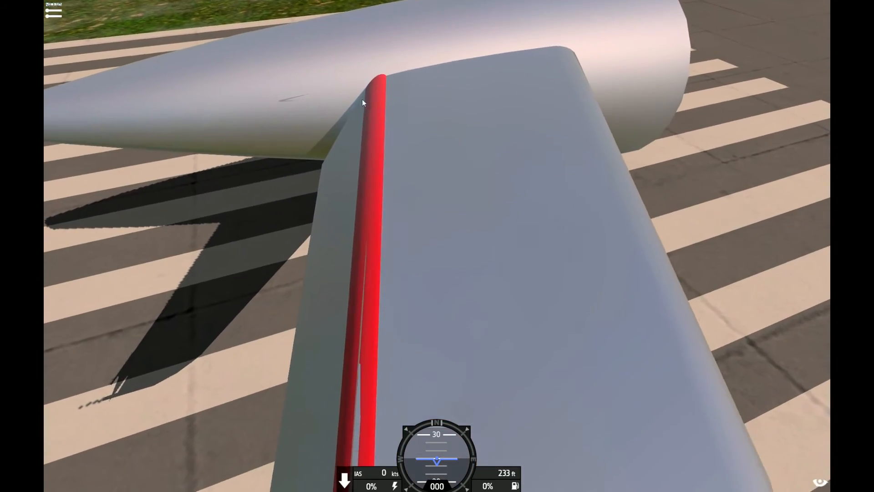
Check the deflected elevator's fit against the stabilizer on the runway and return to the designer
left_click_drag(362, 99, 377, 235)
scroll(386, 149, "down", 3)
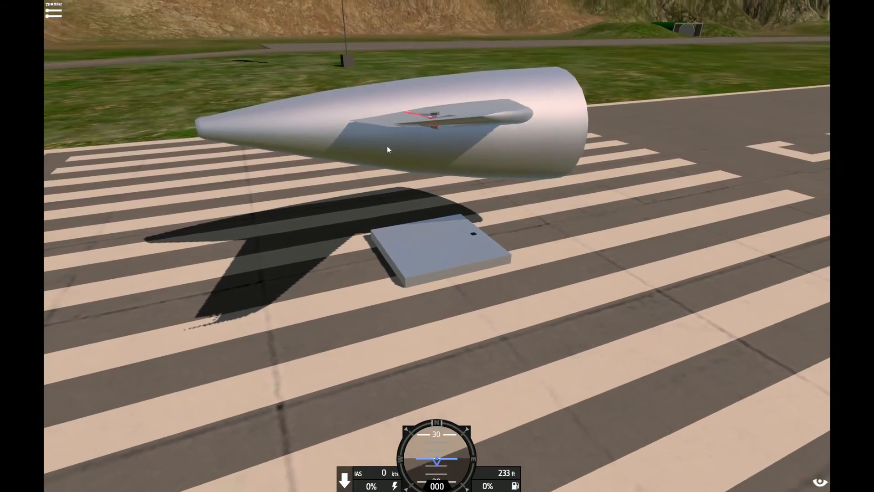
key("Escape")
left_click(120, 218)
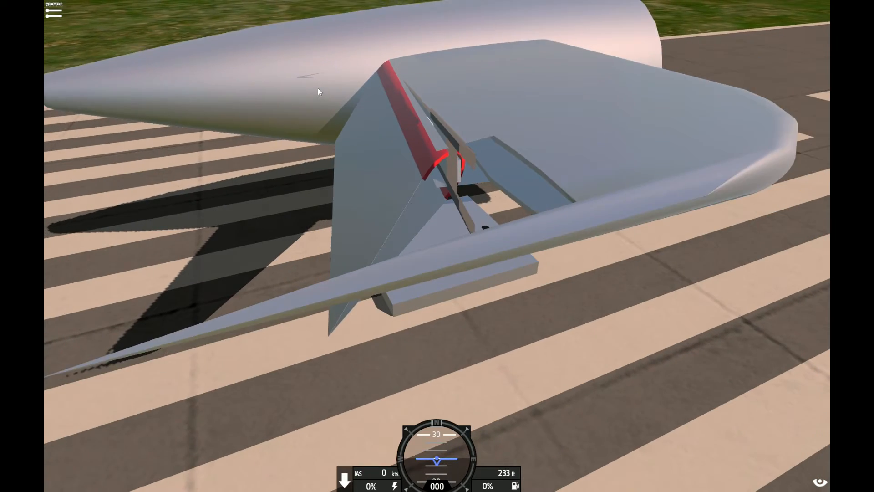
Inspect the repositioned hinge on the runway, examining the gap between the red shell and the stabilizer from root to tip
scroll(318, 88, "down", 2)
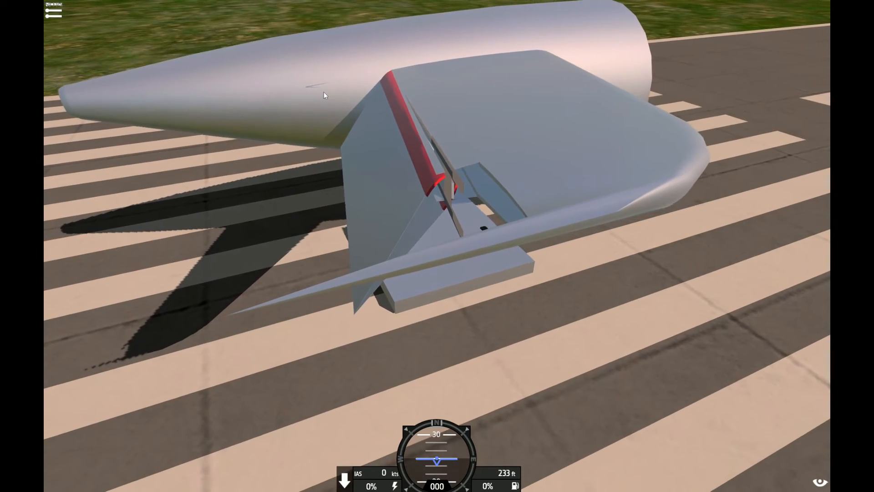
left_click_drag(357, 92, 375, 58)
scroll(405, 94, "up", 3)
left_click_drag(405, 94, 376, 80)
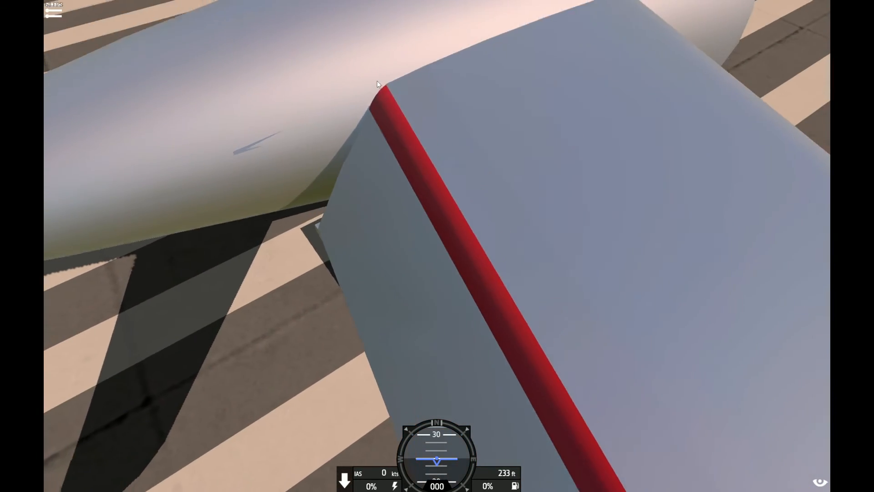
scroll(378, 78, "up", 3)
scroll(572, 186, "down", 5)
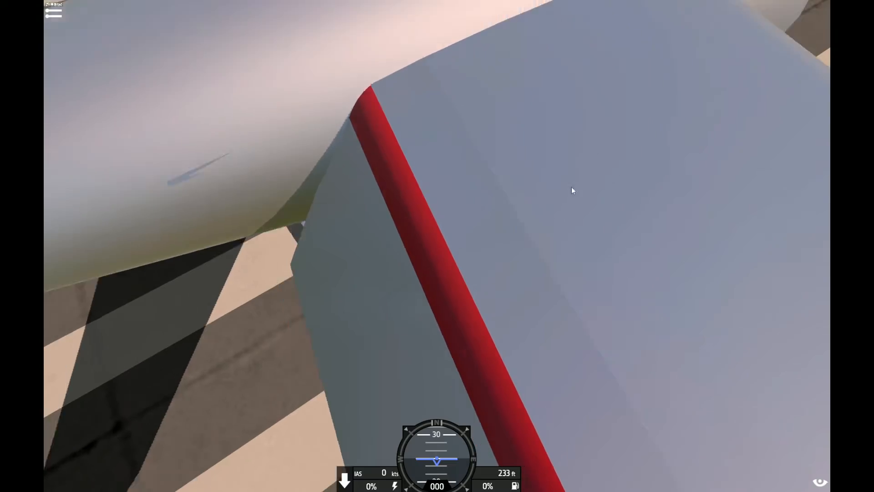
left_click_drag(542, 119, 442, 115)
scroll(490, 139, "up", 2)
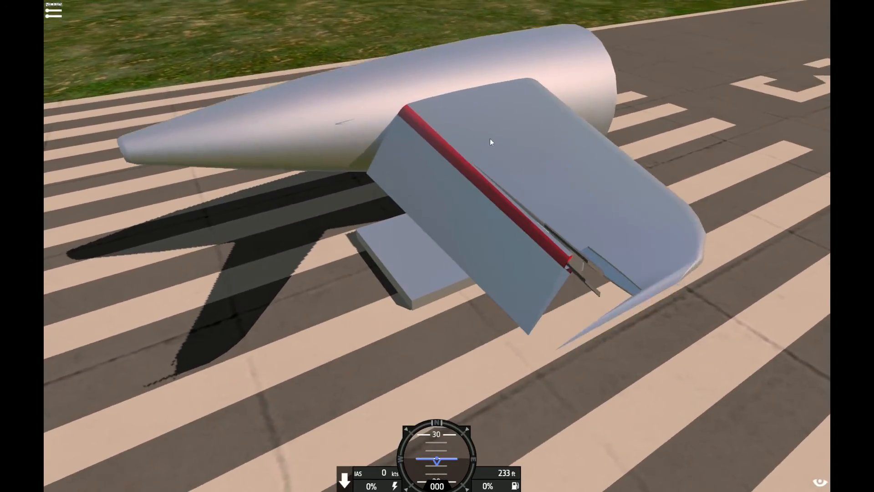
scroll(493, 140, "up", 3)
scroll(499, 138, "down", 3)
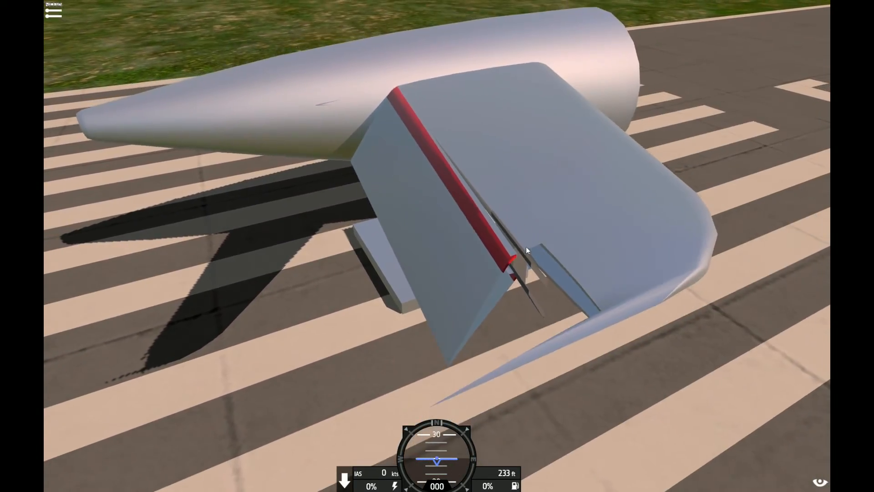
scroll(525, 247, "down", 3)
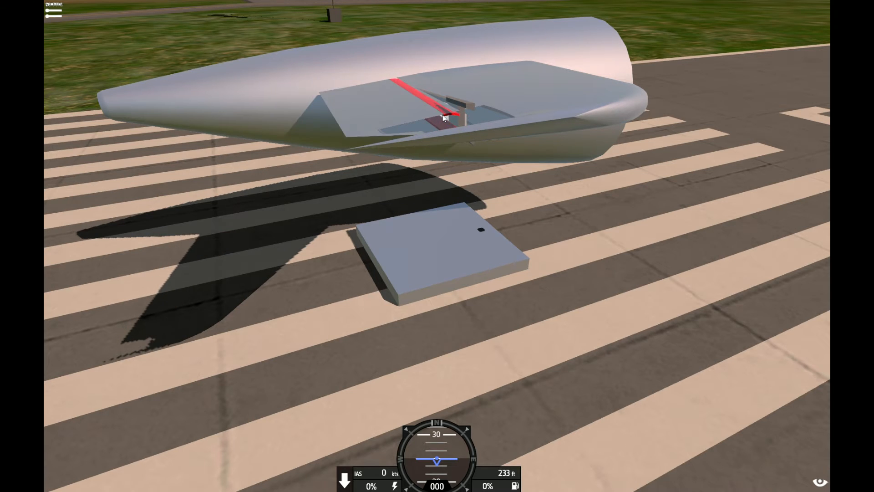
scroll(442, 114, "up", 2)
scroll(443, 115, "down", 4)
left_click_drag(442, 115, 455, 159)
Leave the runway test and open the hinge rotator's rotation and position settings in the designer
key("Escape")
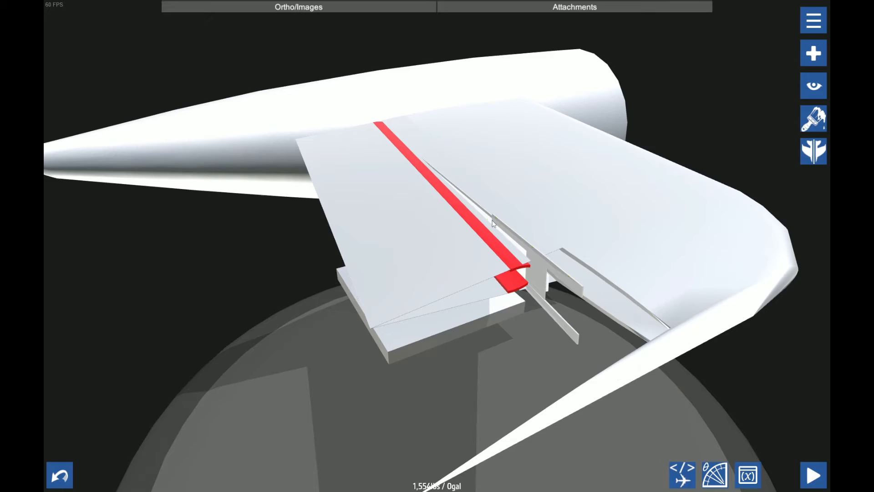
left_click(538, 267)
left_click(815, 182)
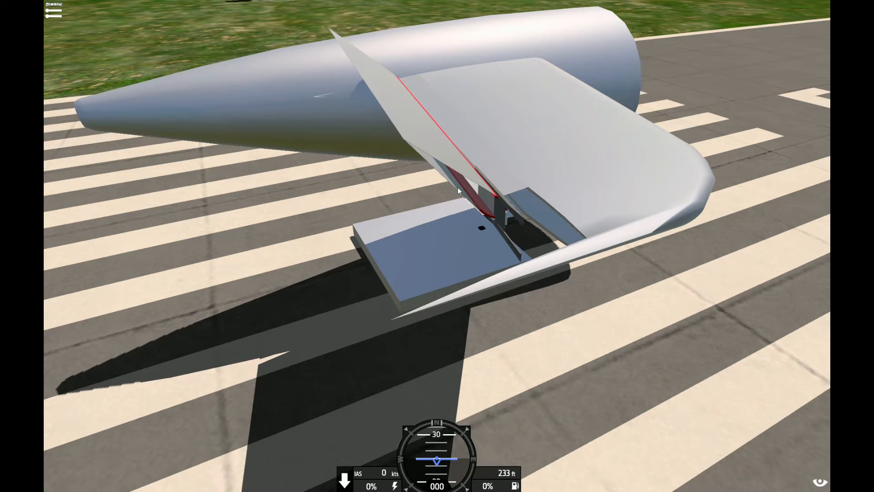
Test the elevator's movement about the adjusted hinge on the runway, examine the seam along the red shell, and exit to the designer
key("a")
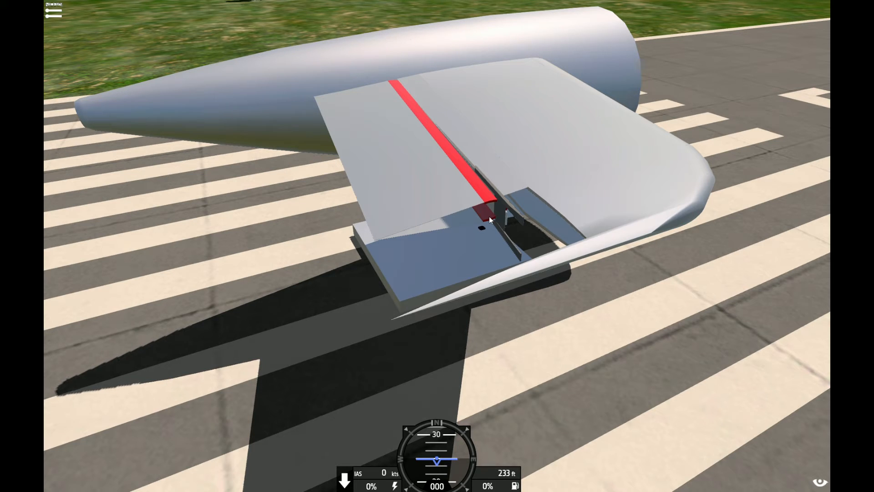
key("d")
key("a")
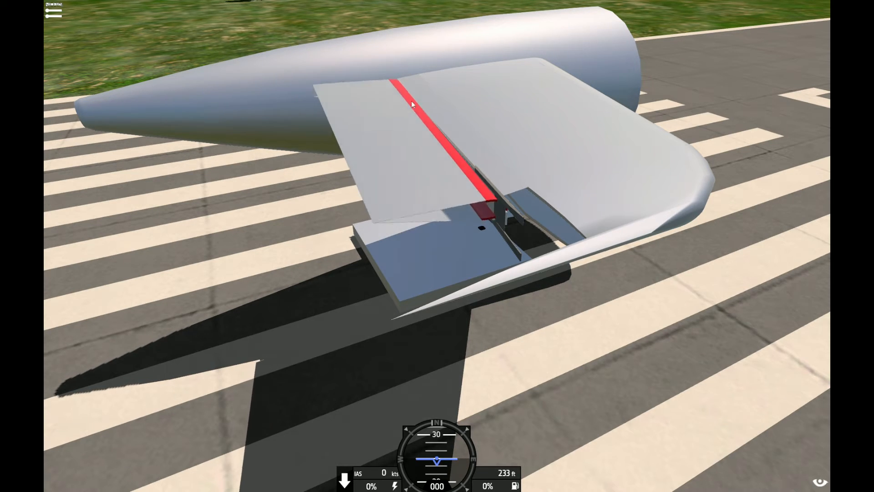
key("1")
key("1")
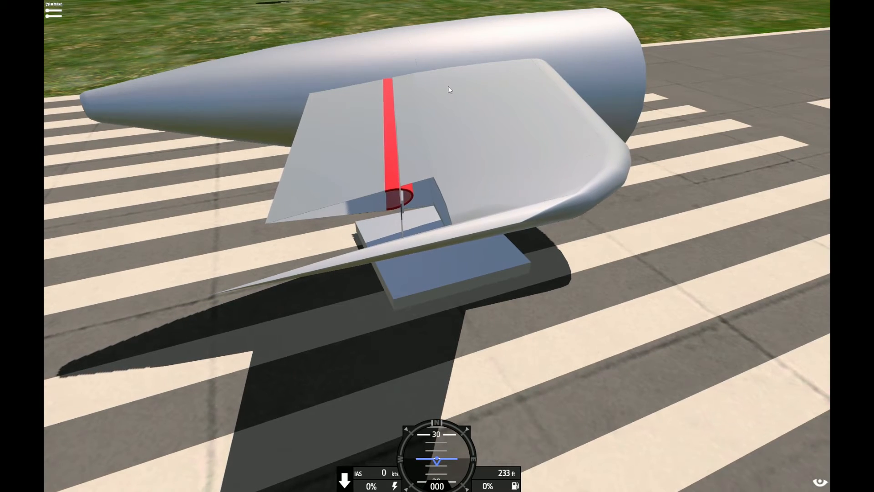
key("Escape")
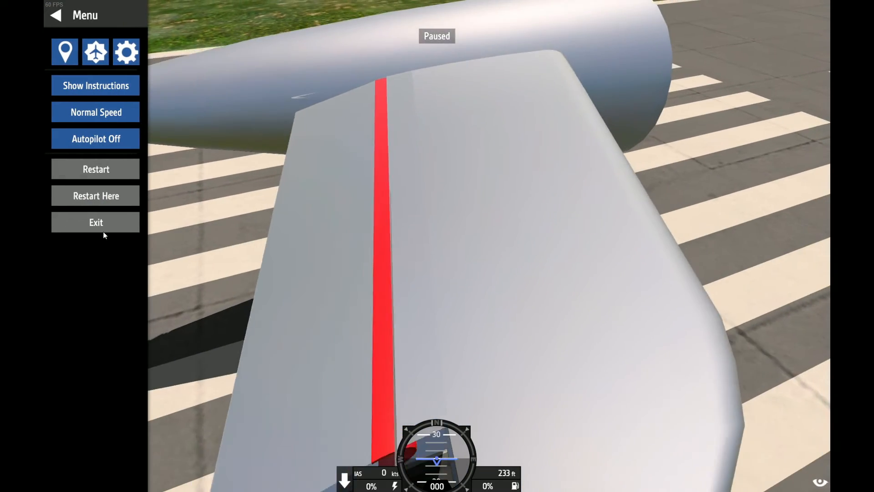
left_click(102, 229)
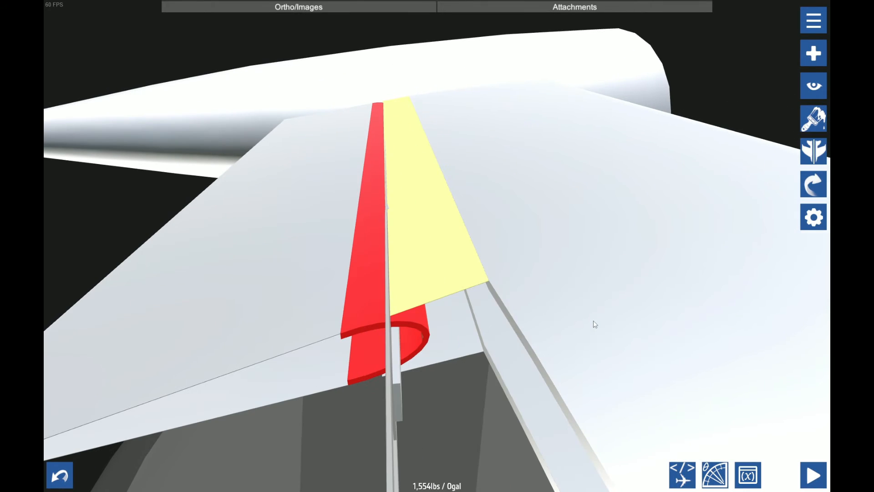
Repaint the red half-round shell along the hinge line white to match the stabilizer
left_click(468, 343)
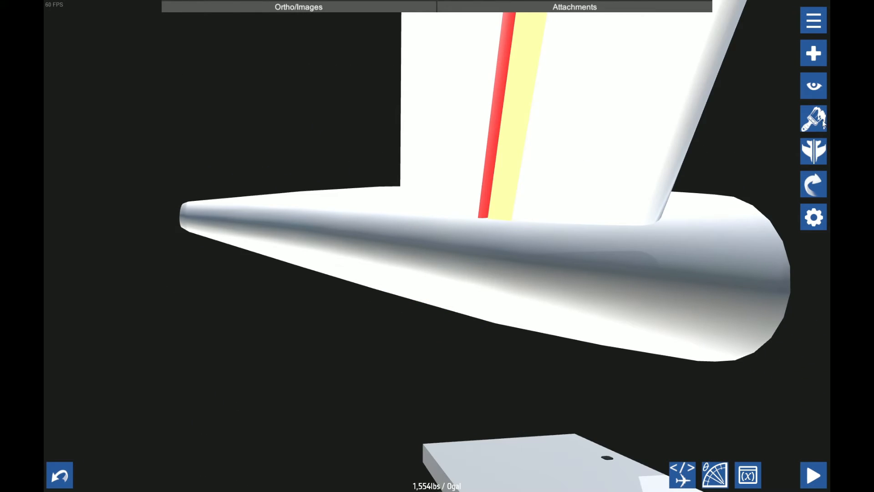
left_click(823, 122)
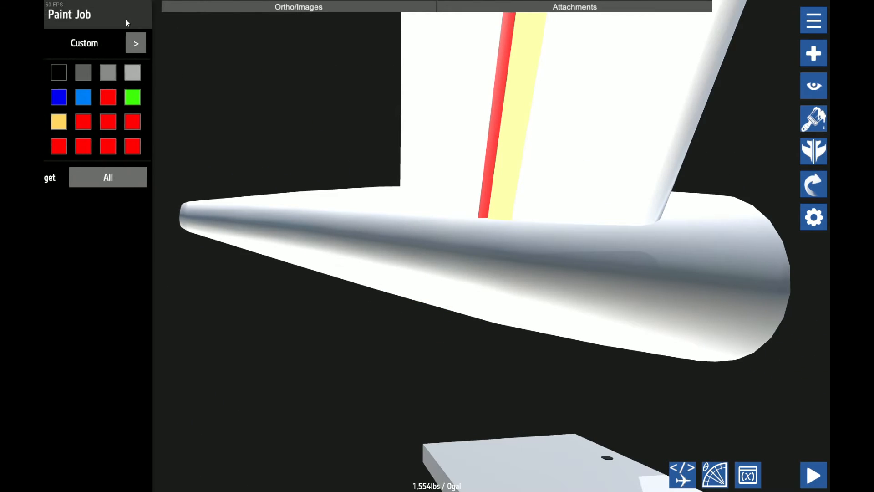
left_click(58, 72)
left_click(519, 96)
left_click(496, 97)
left_click(47, 6)
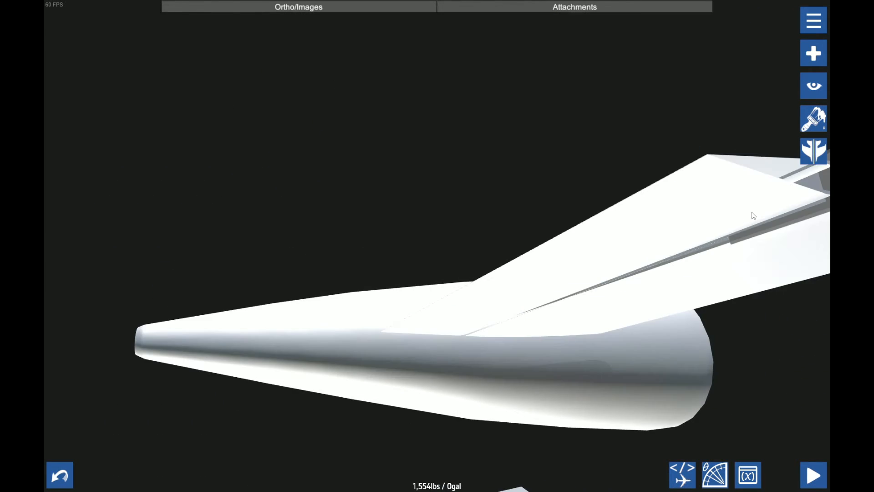
Open the hinge rotator's part attributes in the XML editor and set its scale to 0.1,0.1,0.1
left_click(771, 216)
left_click(821, 124)
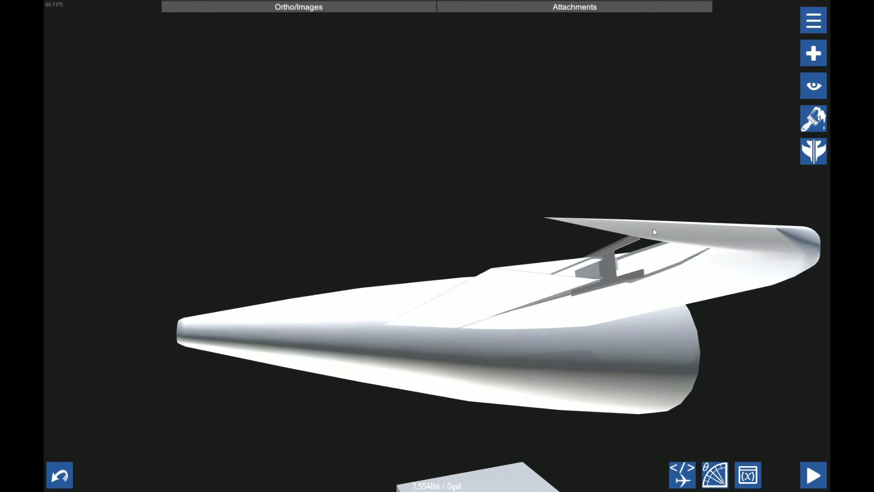
left_click(601, 271)
left_click(695, 471)
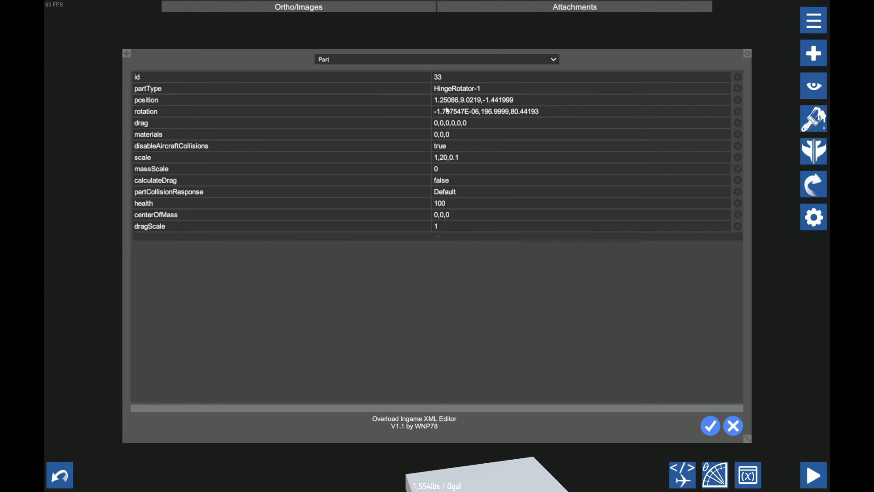
left_click(469, 157)
Add a disableBaseMesh attribute with the value true to the rotator's JointRotator settings and apply the edits
left_click(346, 58)
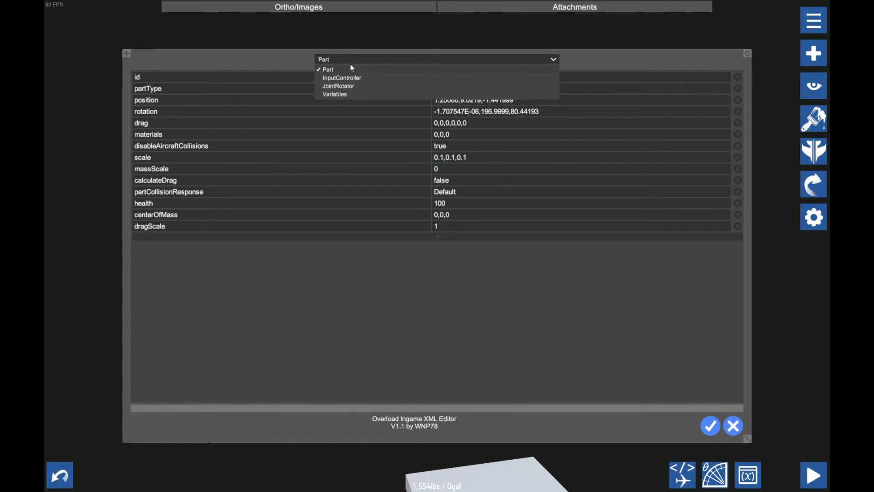
left_click(322, 94)
left_click(321, 95)
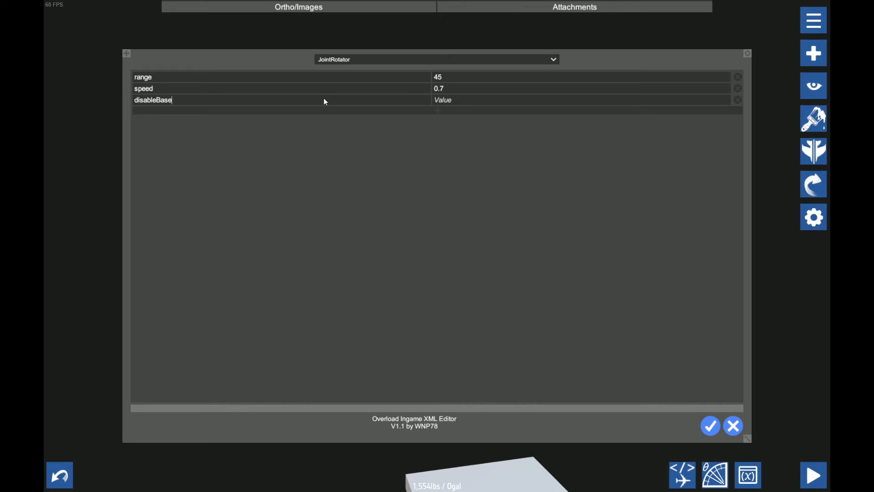
type("disableBaseMesh")
left_click(532, 103)
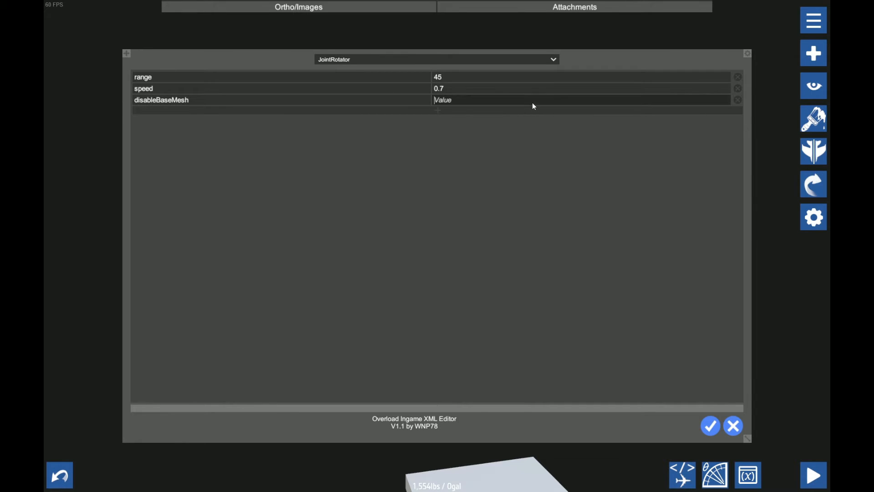
type("true")
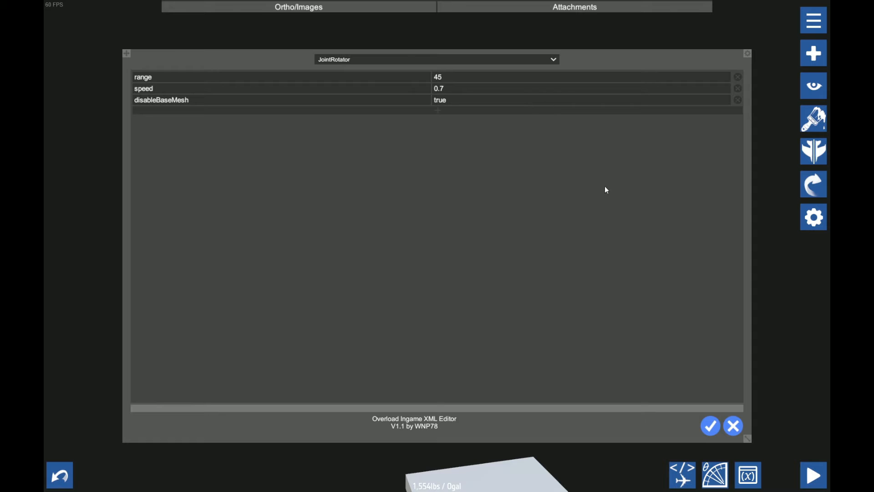
left_click(707, 429)
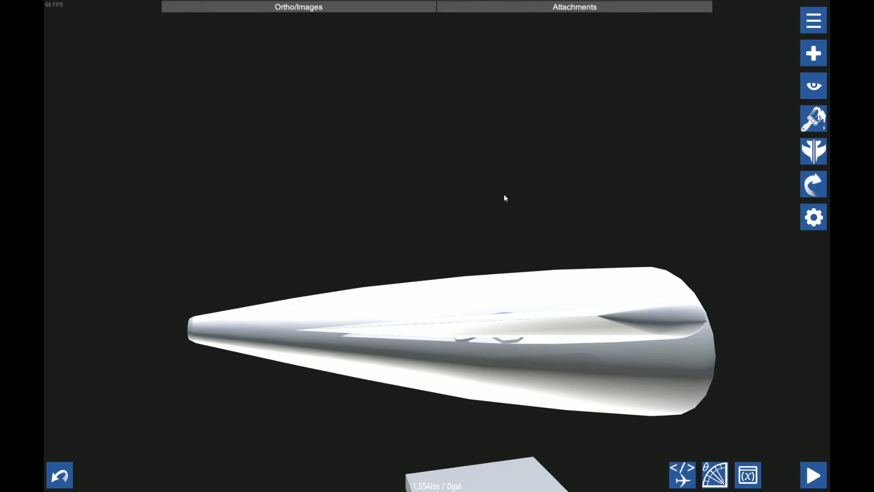
Locate the shrunken hinge rotator at the hinge line and set its JointRotator range to 35
scroll(497, 208, "up", 5)
left_click_drag(497, 205, 510, 173)
scroll(483, 273, "up", 2)
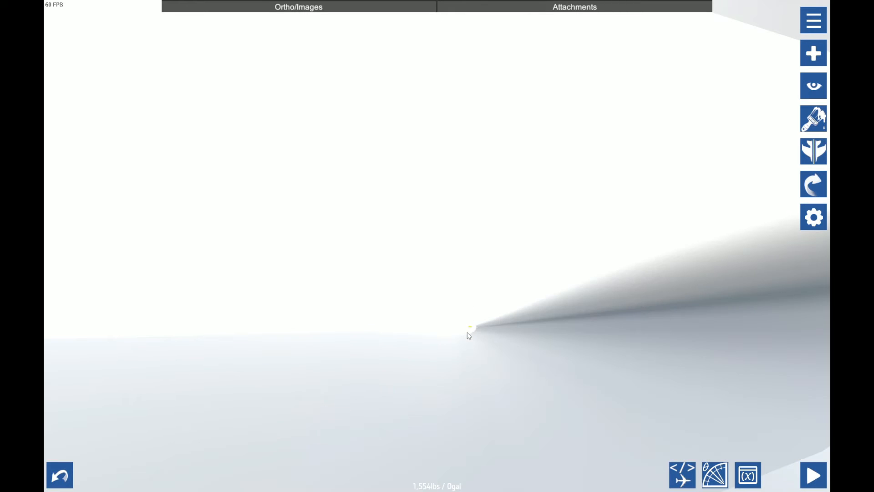
scroll(470, 325, "down", 5)
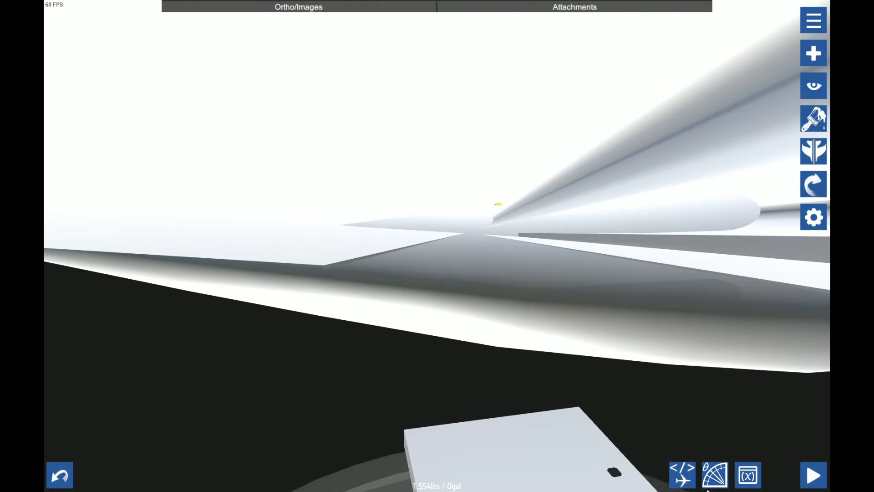
left_click(681, 476)
left_click(346, 59)
left_click(342, 85)
left_click(454, 90)
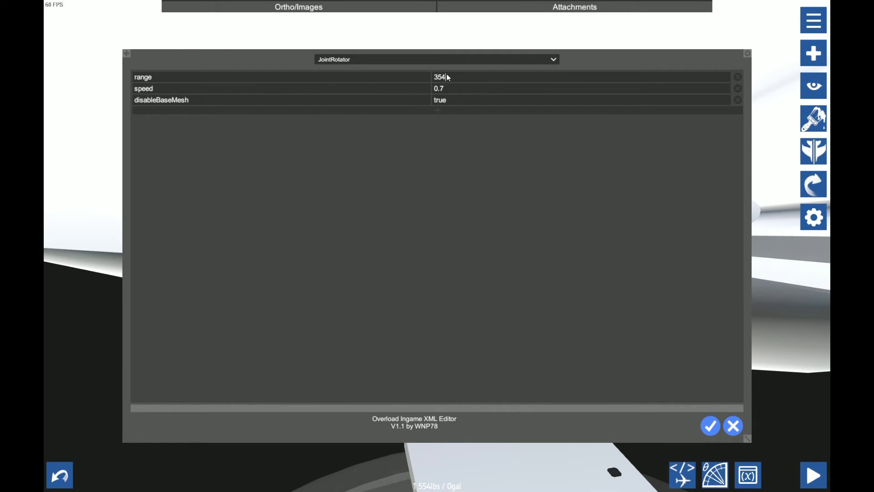
Add a damperMultiplier attribute with the value 100 to the rotator's JointRotator settings
left_click(374, 110)
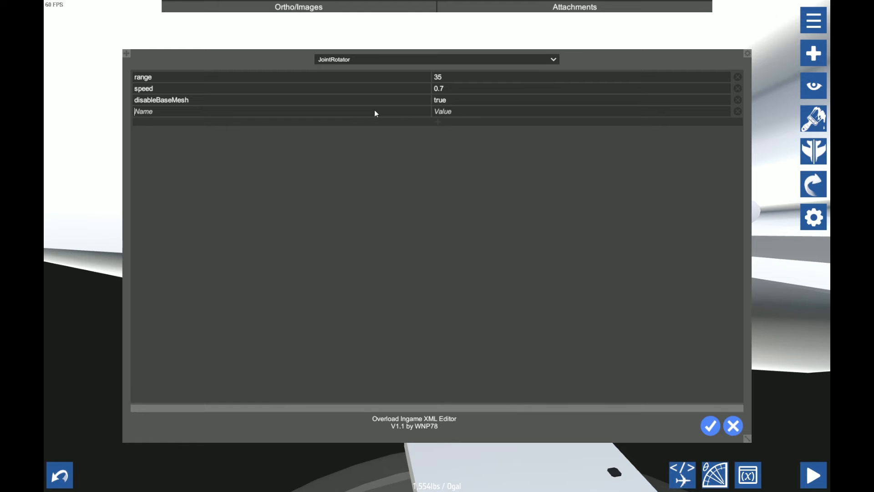
type("damperMultiplier")
left_click(472, 114)
type("100")
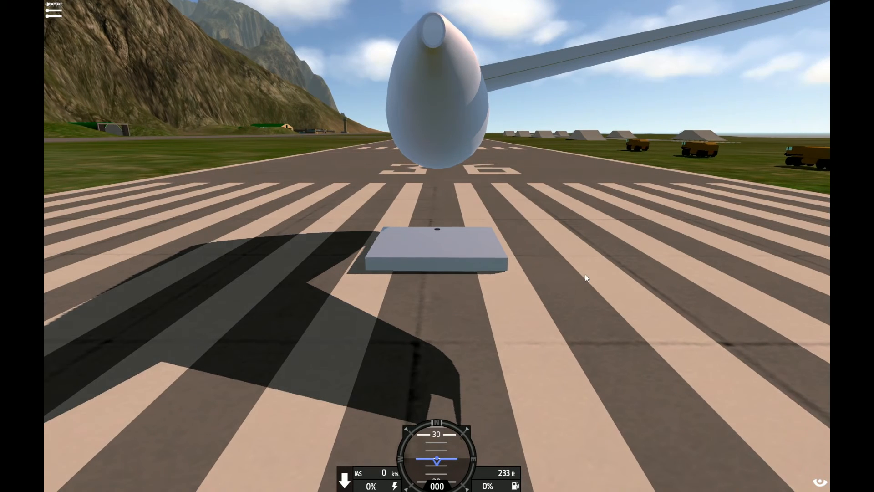
Load the tail on the runway and examine how the elevator moves with the added damping
left_click_drag(585, 274, 493, 302)
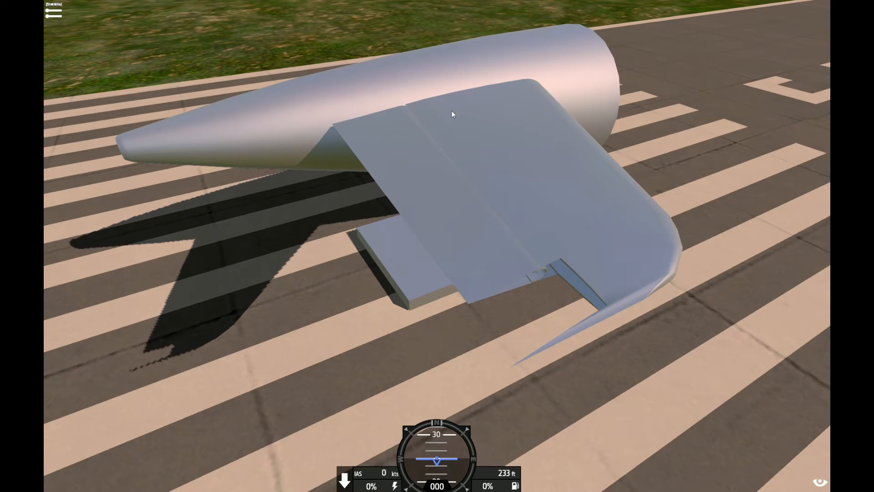
left_click_drag(451, 111, 423, 89)
scroll(333, 92, "down", 5)
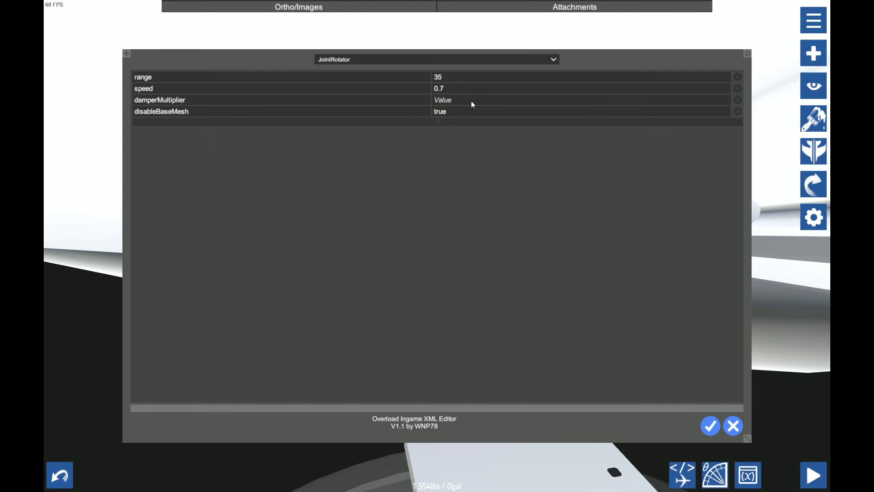
Set the hinge rotator's damperMultiplier to 3000
key("BackSpace")
key("BackSpace")
key("BackSpace")
key("BackSpace")
key("BackSpace")
type("3000")
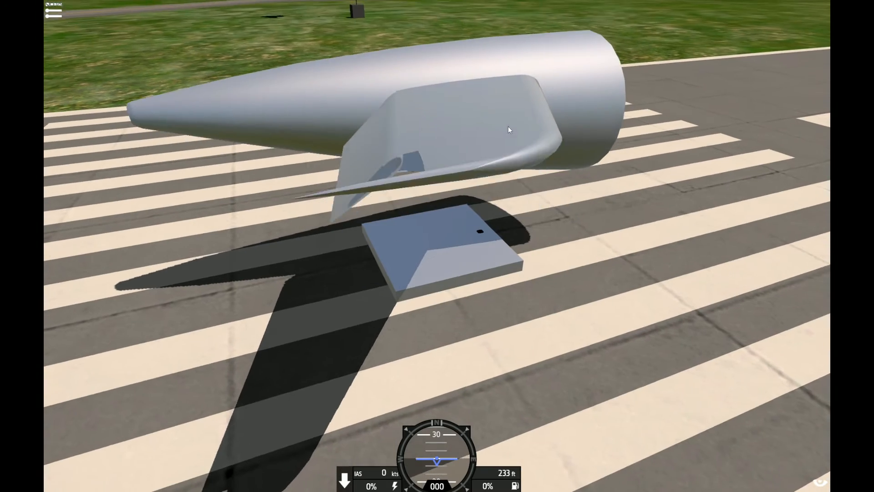
Retest the elevator on the runway with the stronger damping, viewing it from several angles, and return to the designer
scroll(508, 130, "up", 3)
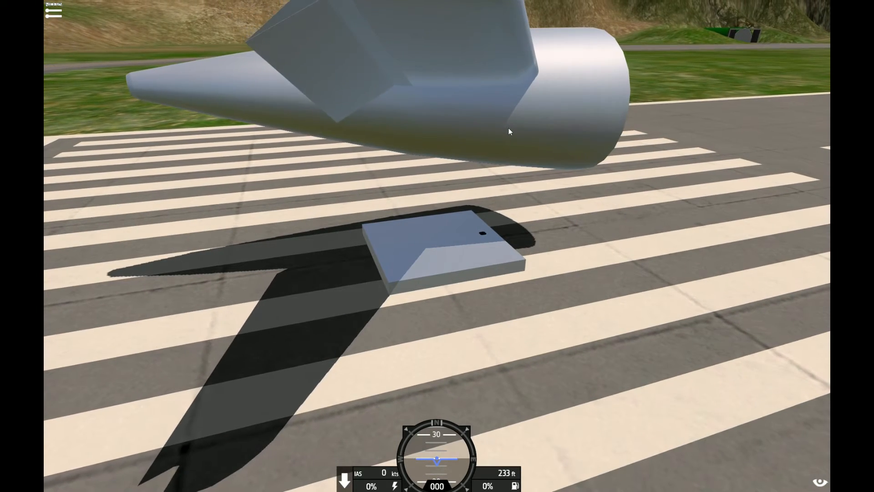
scroll(509, 131, "down", 3)
left_click_drag(509, 131, 534, 152)
scroll(532, 149, "up", 3)
key("Escape")
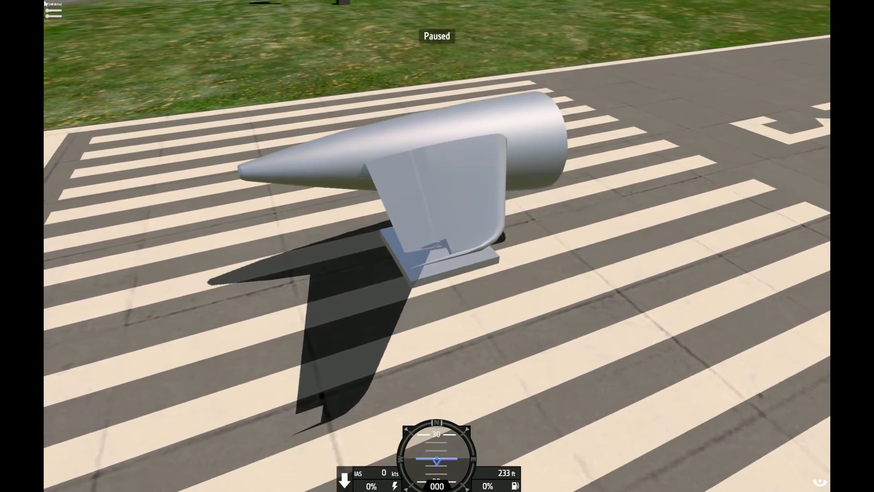
left_click(109, 217)
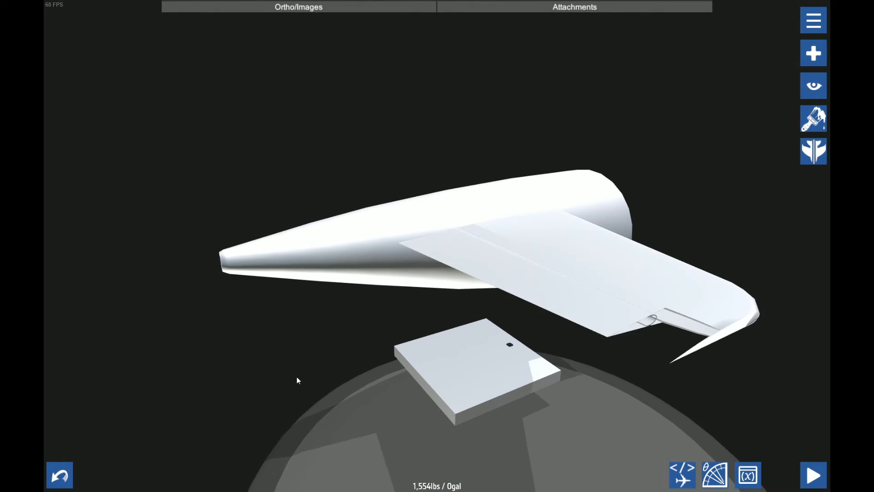
Examine the half-round hinge shell and the open outboard end of the elevator up close
left_click_drag(296, 380, 241, 367)
scroll(456, 218, "up", 3)
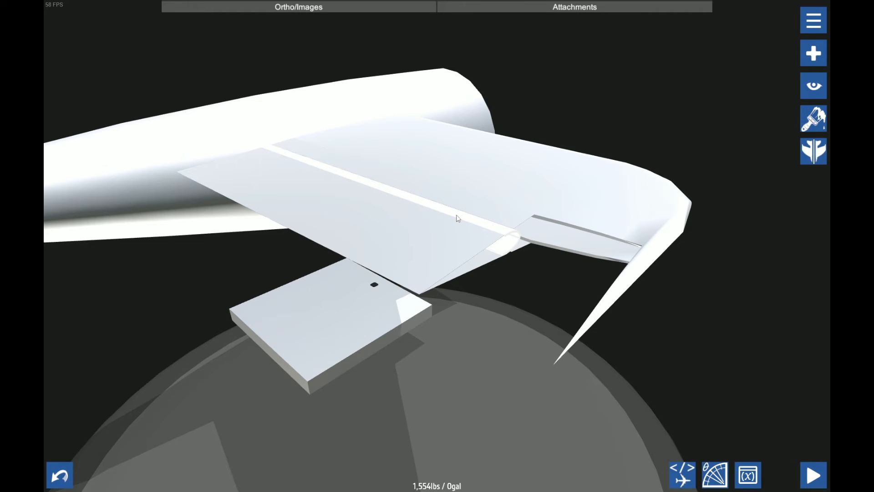
left_click(489, 253)
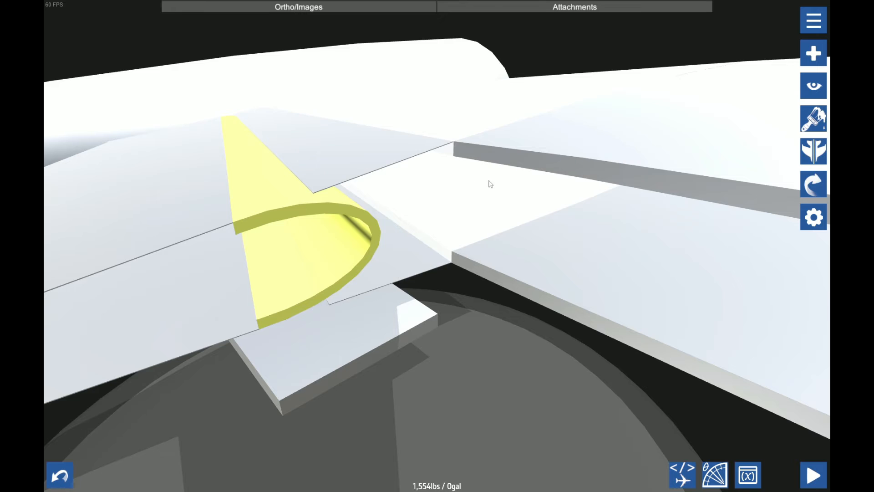
left_click_drag(489, 181, 515, 190)
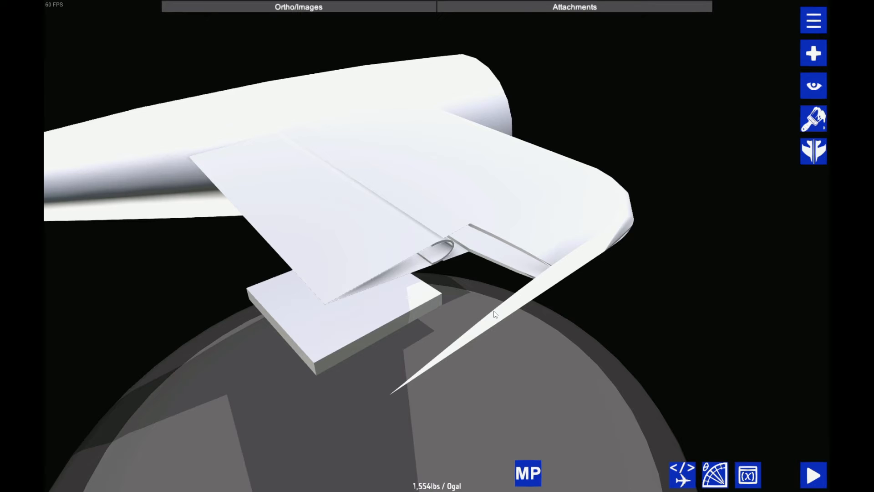
scroll(388, 167, "down", 3)
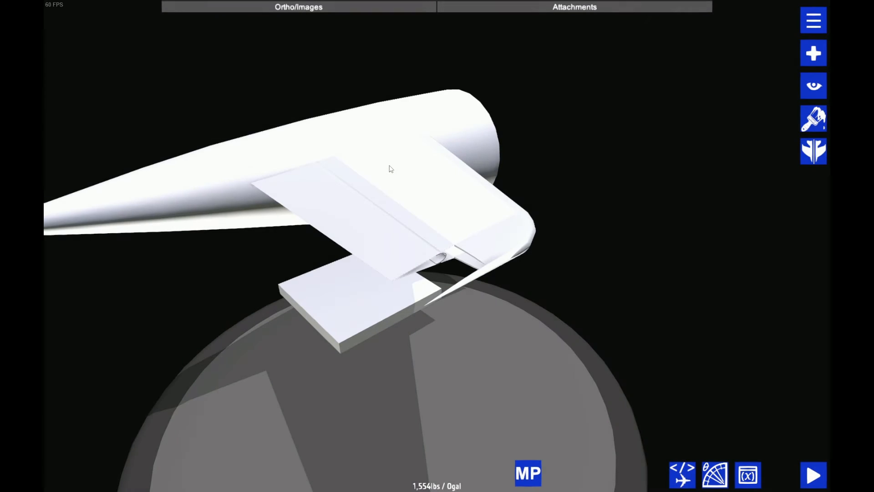
Pull a flat fuselage block out clear of the tail surfaces and set its rise and run to 0
scroll(388, 241, "up", 1)
left_click_drag(314, 219, 770, 80)
left_click(814, 217)
scroll(720, 236, "down", 3)
left_click_drag(719, 239, 695, 238)
left_click(136, 64)
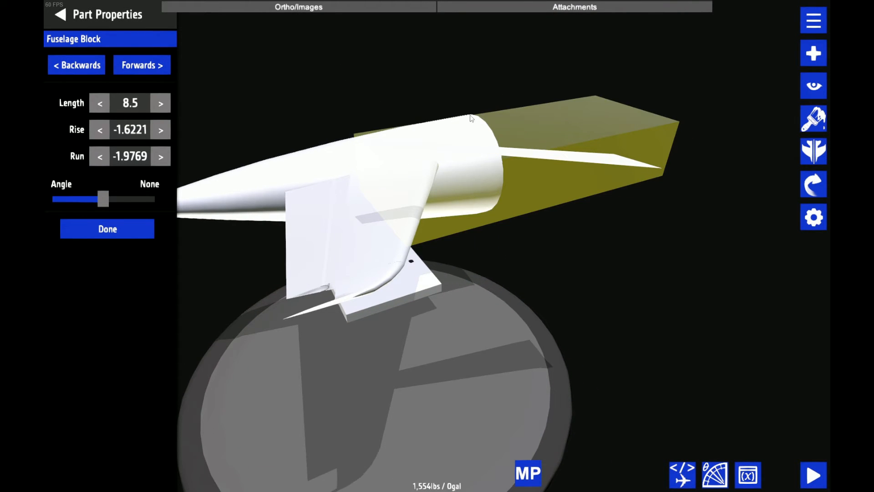
left_click(130, 130)
type("0")
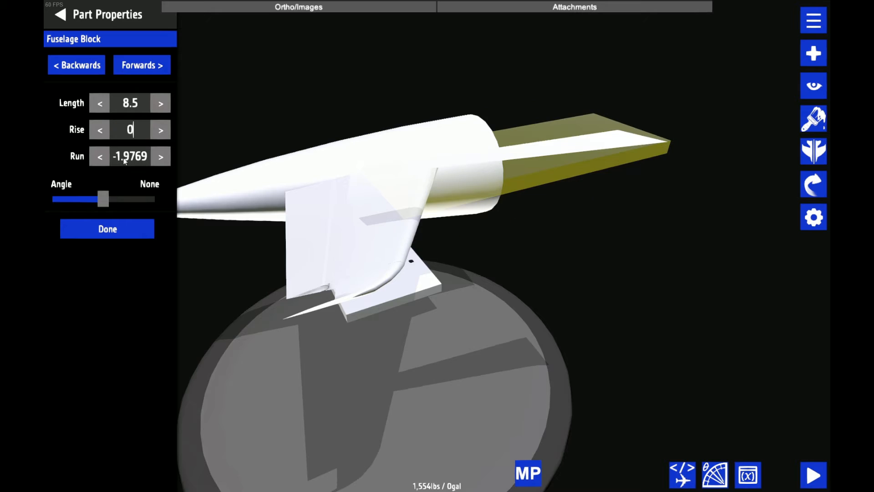
left_click(130, 156)
type("0")
Raise the block's top, bottom, left and right fills to 100%
left_click(102, 70)
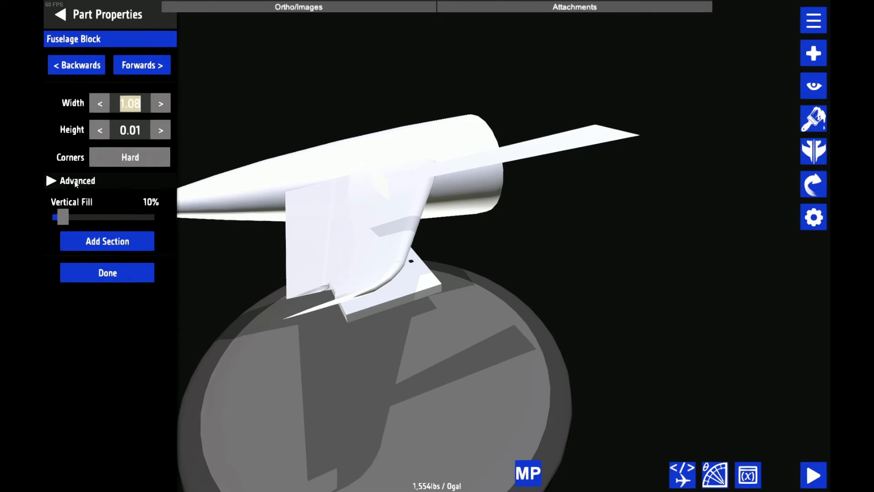
left_click(59, 179)
left_click_drag(61, 215, 187, 230)
left_click_drag(122, 292, 182, 273)
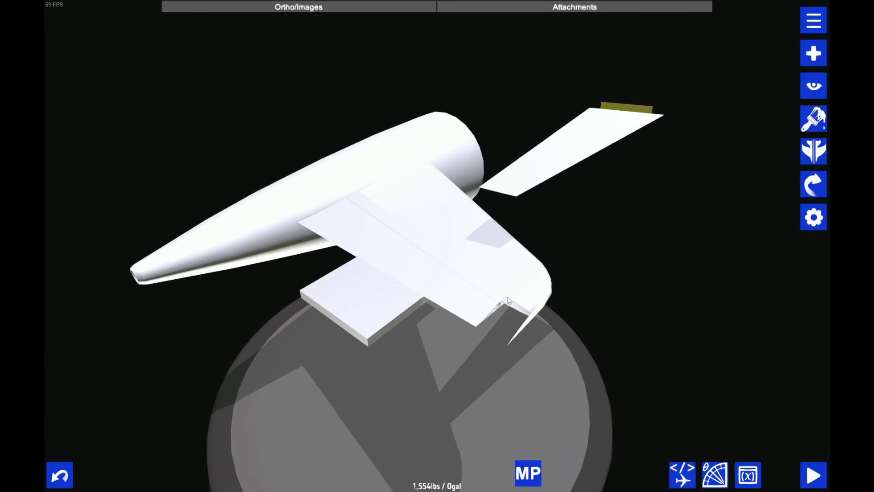
left_click(508, 300)
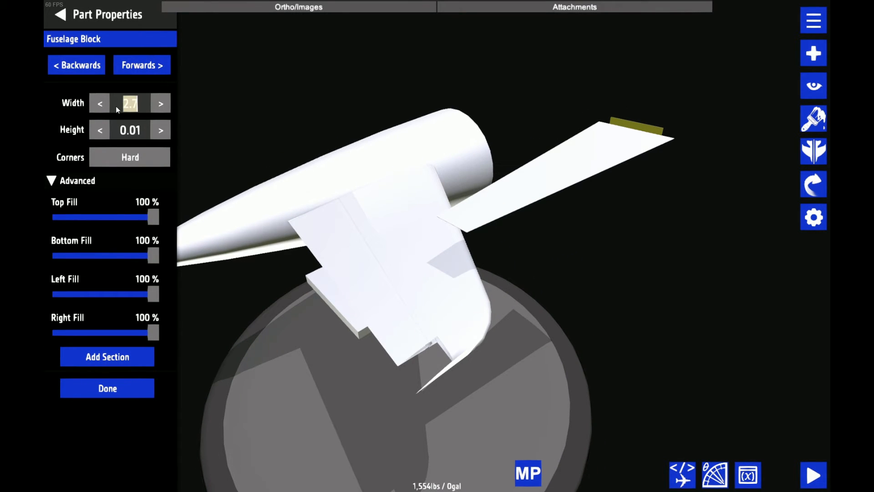
Set the front end of the block to a width of 0.01 and a height of 1
type("0.01")
key("Return")
left_click(131, 130)
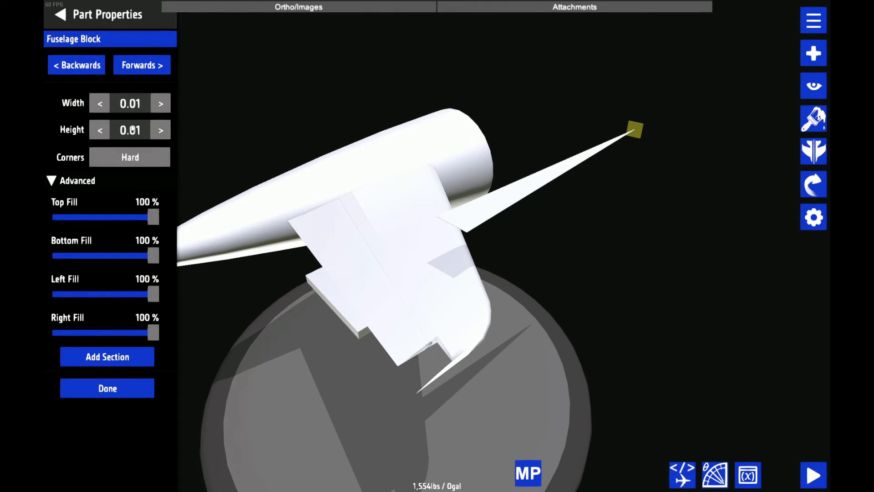
type("1")
Set the width of the block's back end to 0.01
left_click(78, 69)
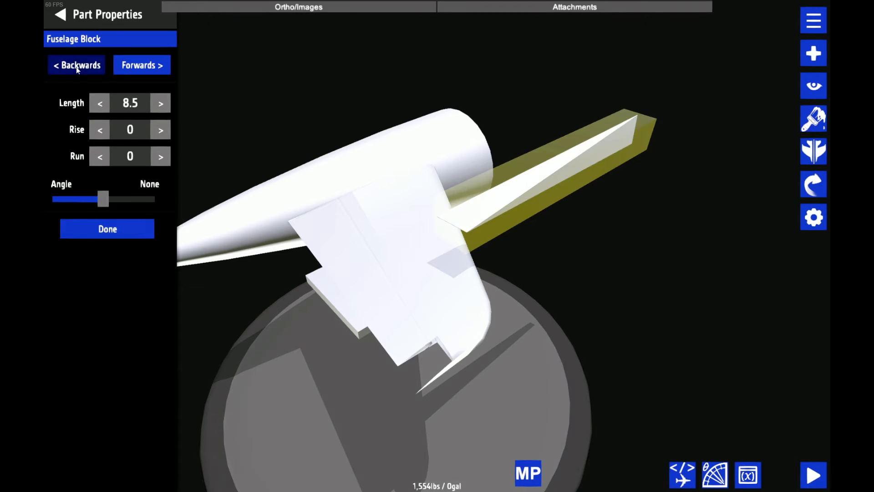
left_click(77, 68)
left_click(132, 104)
type("0.01")
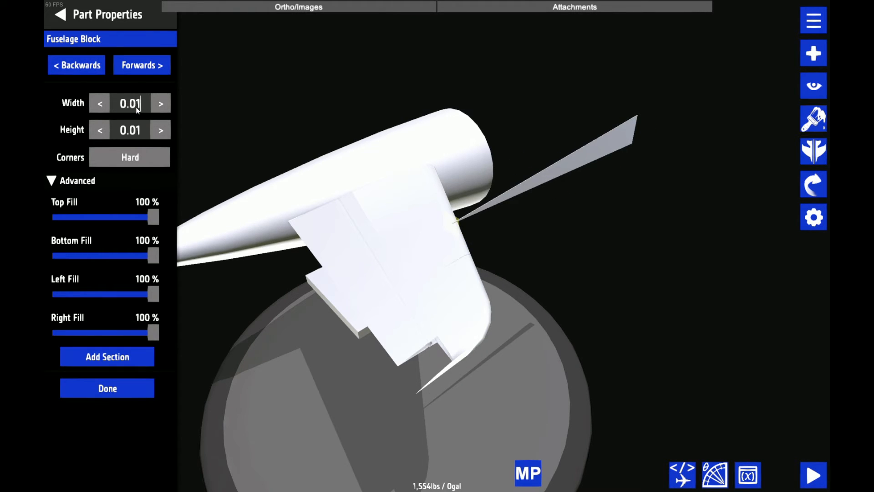
key("Return")
Reopen the thin tapered block's shape settings and reduce its left fill to 10%
left_click_drag(382, 213, 603, 250)
scroll(644, 221, "up", 5)
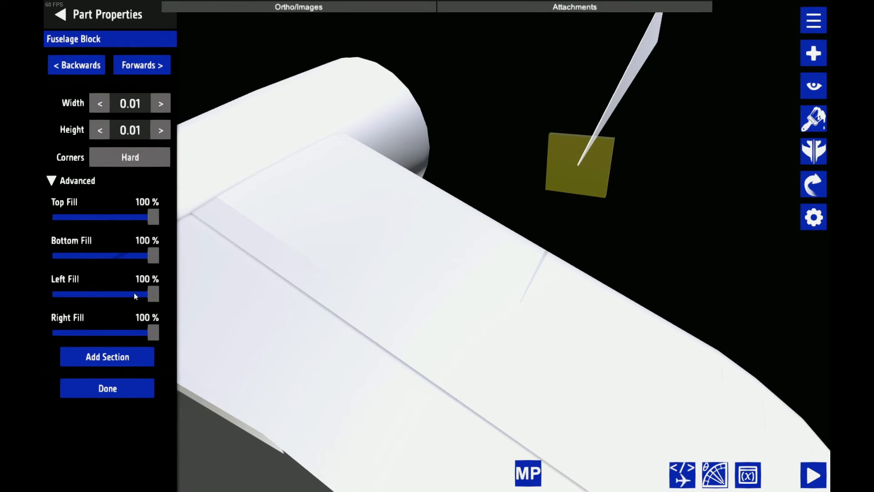
left_click_drag(134, 292, 192, 300)
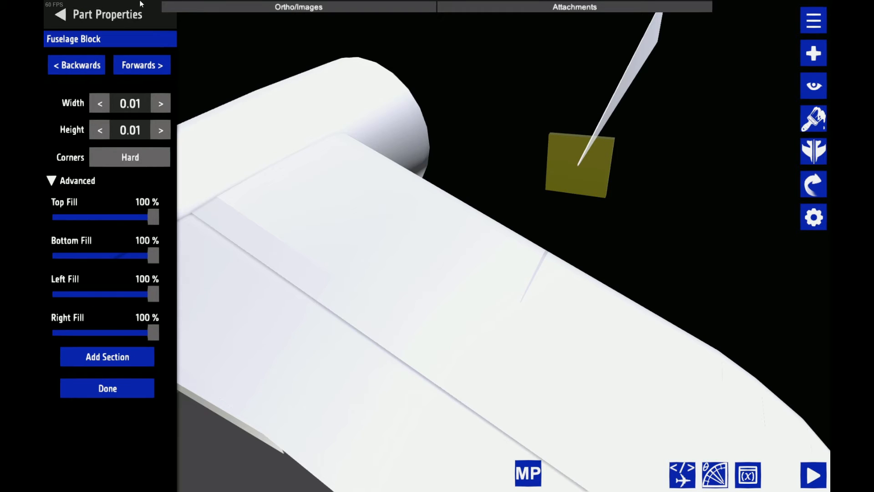
left_click(86, 12)
scroll(411, 145, "down", 5)
left_click(813, 216)
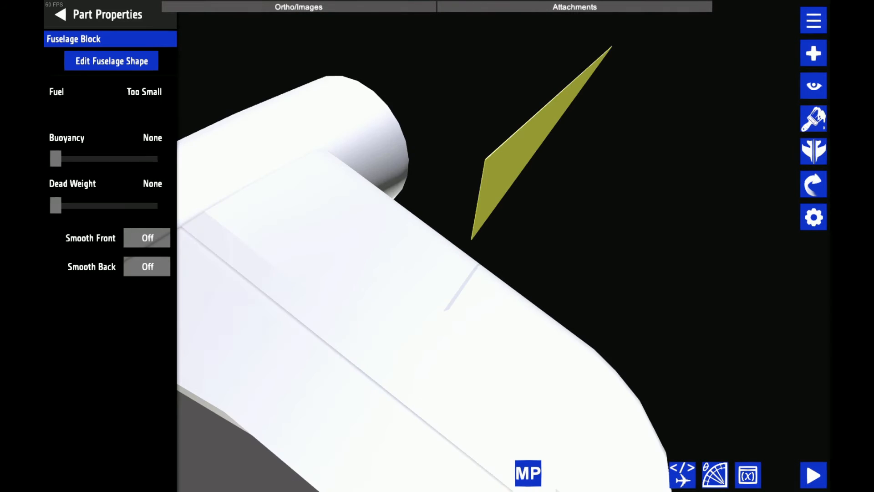
left_click(70, 69)
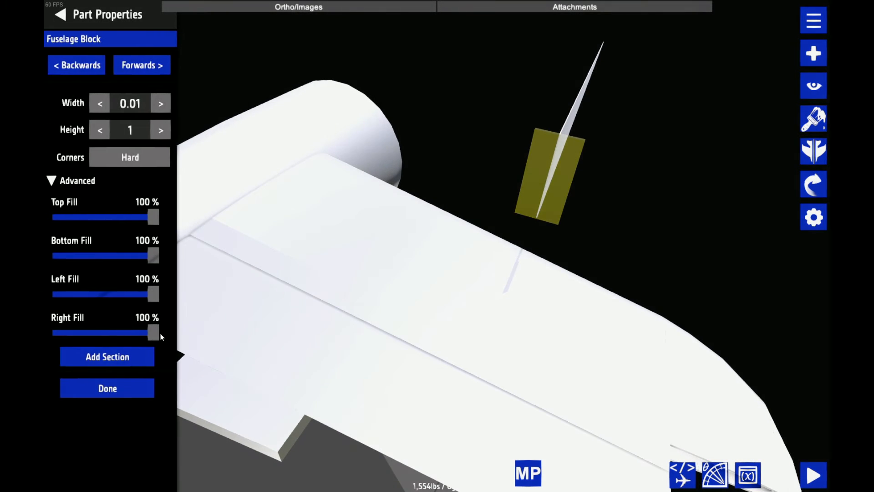
left_click_drag(138, 295, 63, 297)
left_click(142, 65)
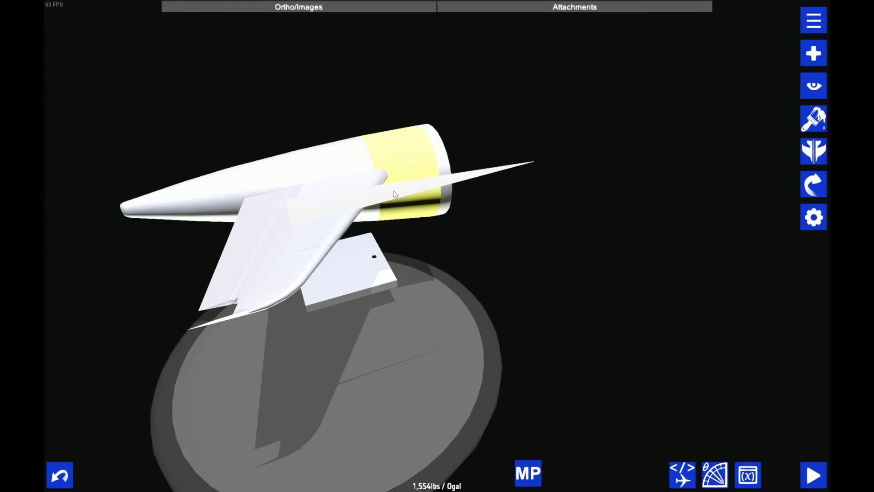
double_click(392, 193)
left_click_drag(352, 152, 363, 67)
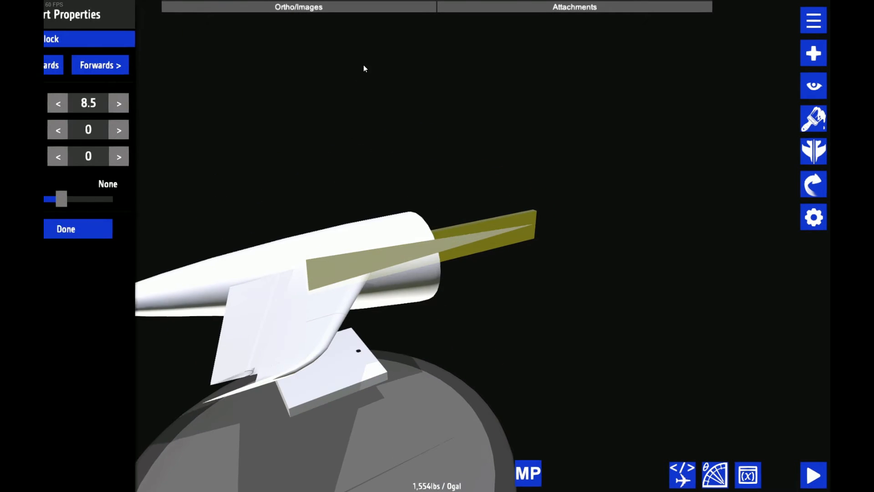
Set the thin block's length to 1.1 and the height of its forward end to 0
left_click(132, 104)
type("1.1")
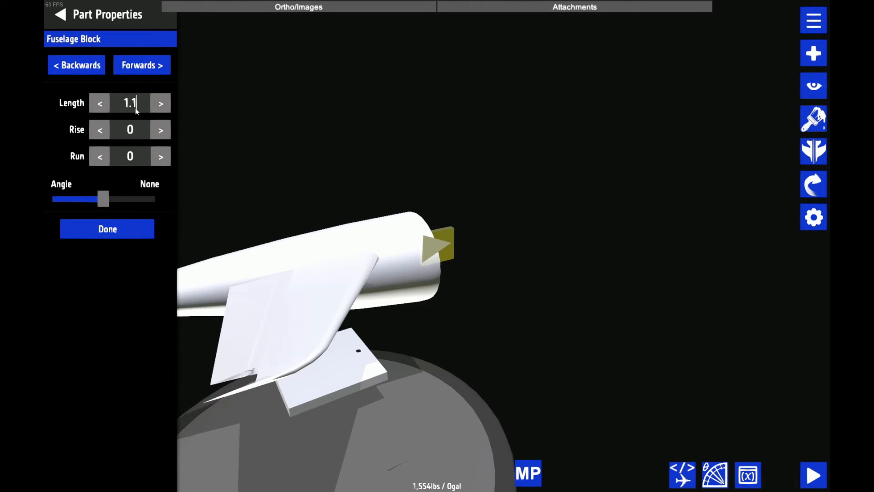
left_click(142, 65)
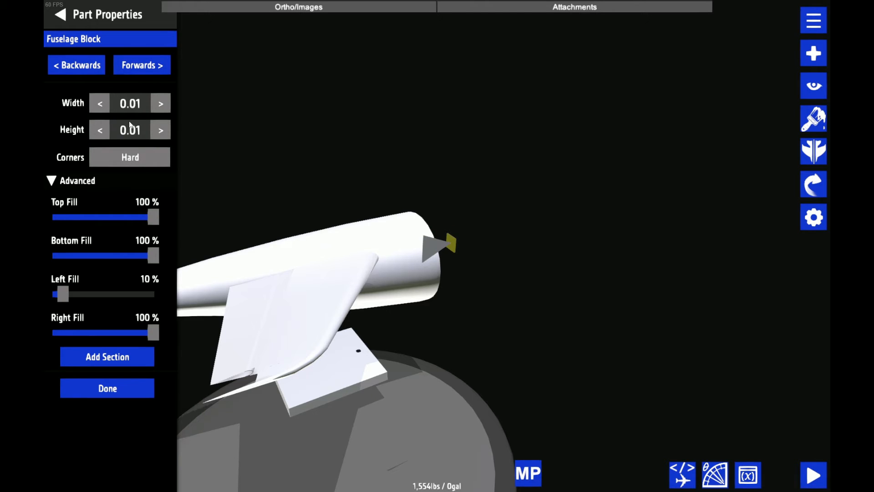
left_click(130, 126)
type("1")
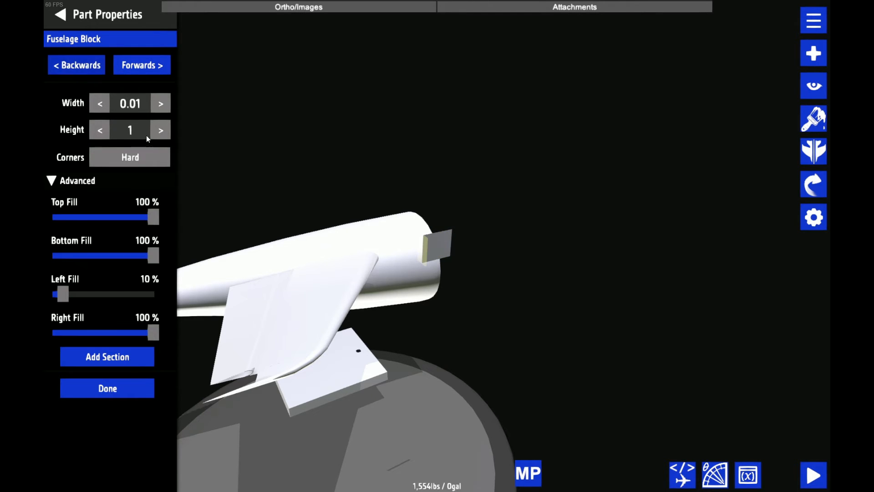
left_click(134, 122)
type("0")
left_click(207, 66)
Straighten the small triangular block by setting its Z rotation to 0
left_click_drag(207, 66, 618, 179)
key("ctrl+s")
left_click(495, 287)
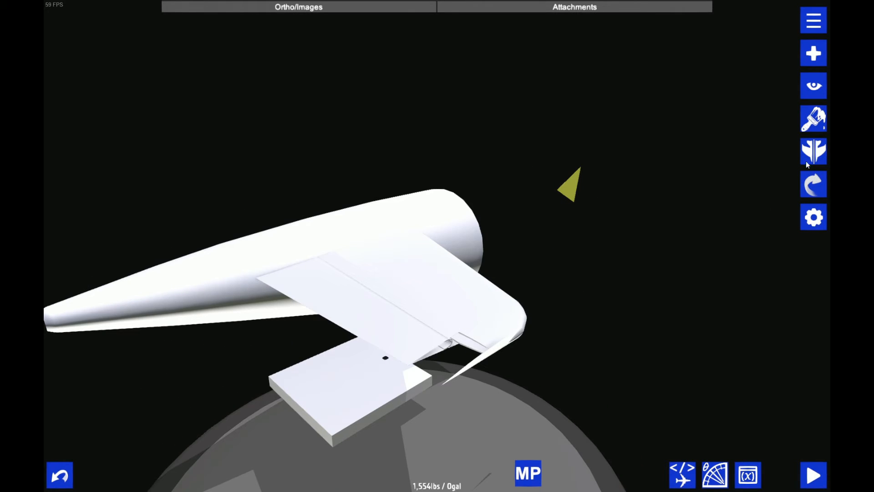
left_click_drag(674, 183, 417, 151)
left_click(813, 184)
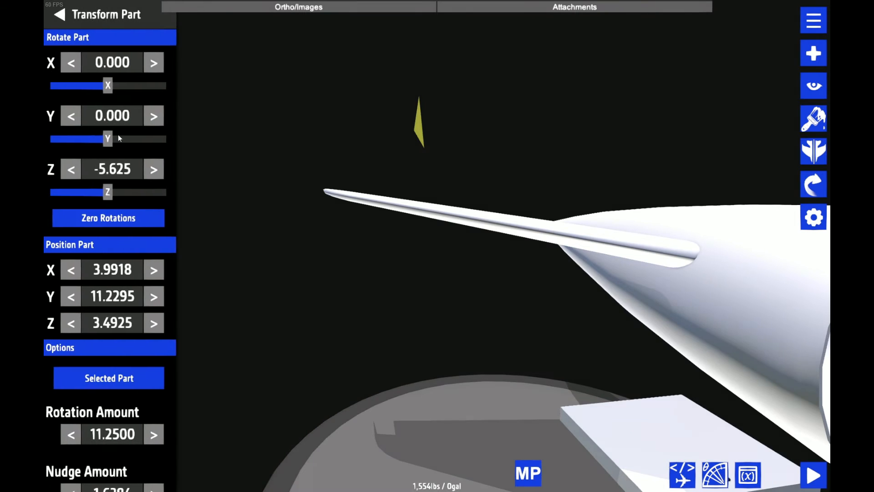
left_click(117, 171)
type("0")
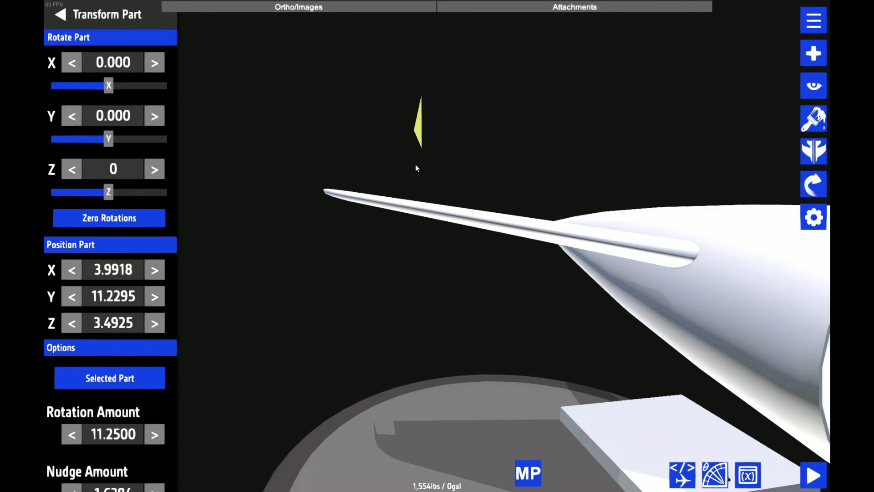
left_click(85, 6)
Examine the triangular block up close and review its length, rise and run settings
left_click_drag(273, 87, 548, 117)
left_click_drag(679, 182, 480, 209)
scroll(571, 248, "up", 3)
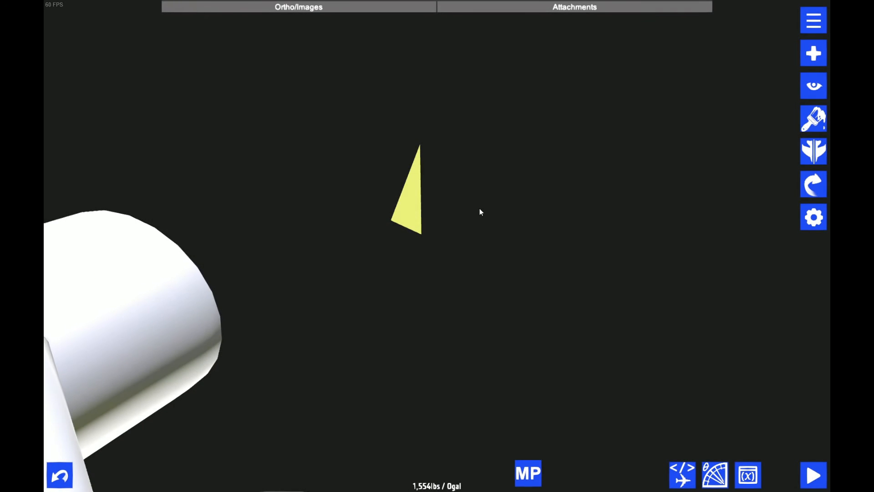
double_click(418, 204)
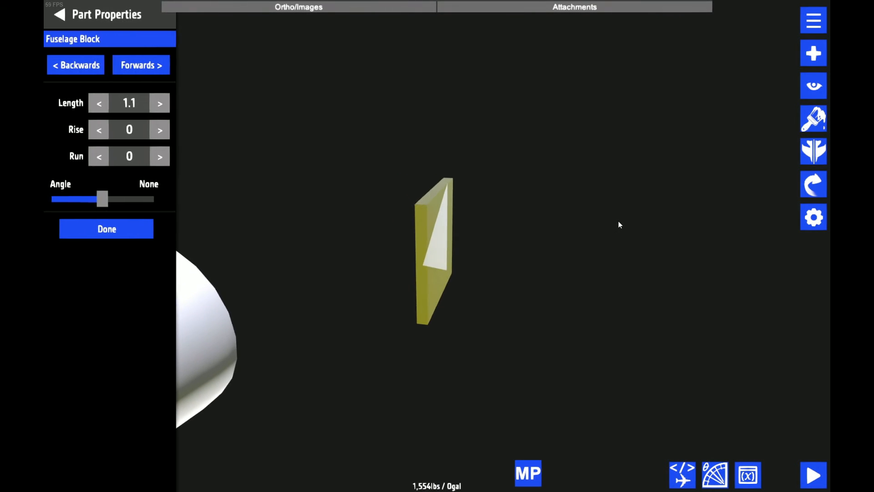
left_click_drag(618, 221, 663, 217)
scroll(637, 212, "down", 5)
left_click_drag(518, 187, 516, 150)
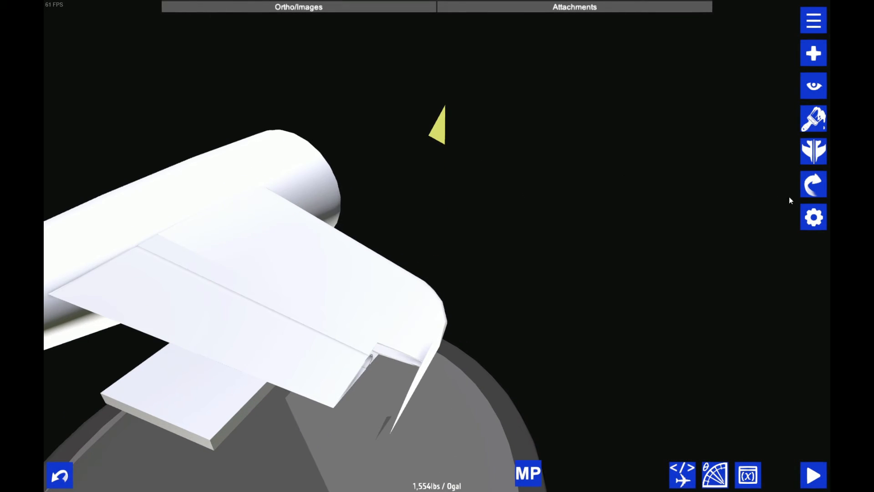
Examine the hollow rounded fuselage piece at the elevator's leading edge and the gap around it
left_click(777, 214)
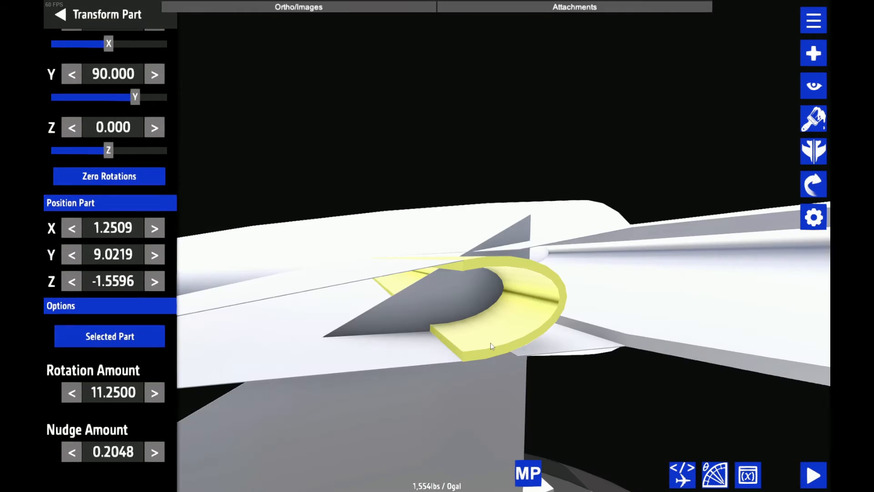
left_click_drag(490, 342, 337, 254)
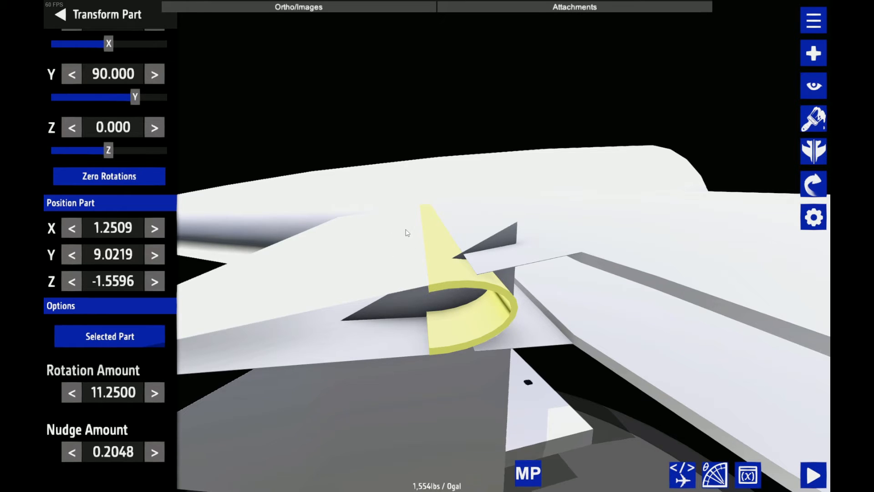
scroll(406, 251, "up", 2)
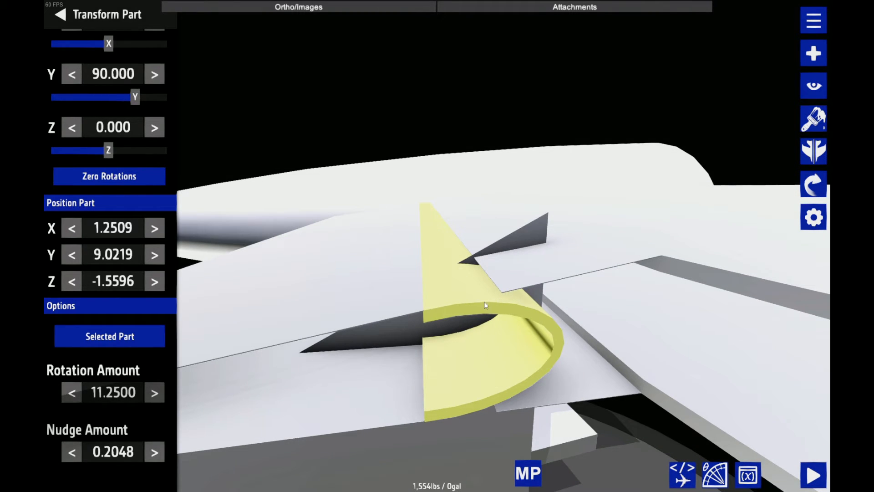
left_click_drag(479, 336, 442, 319)
left_click(61, 14)
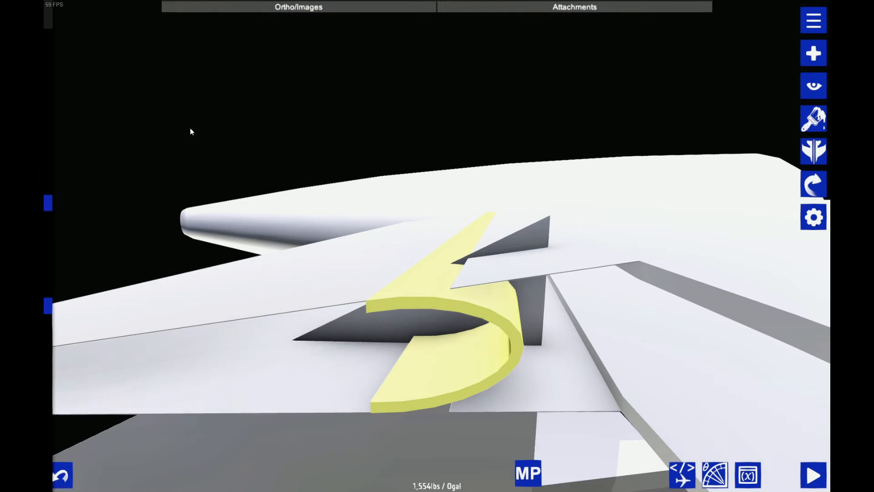
scroll(364, 403, "down", 2)
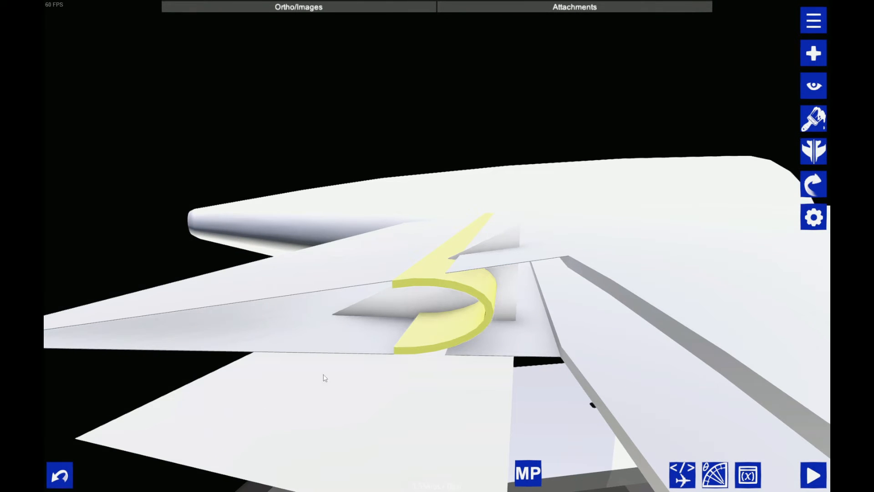
scroll(461, 269, "up", 2)
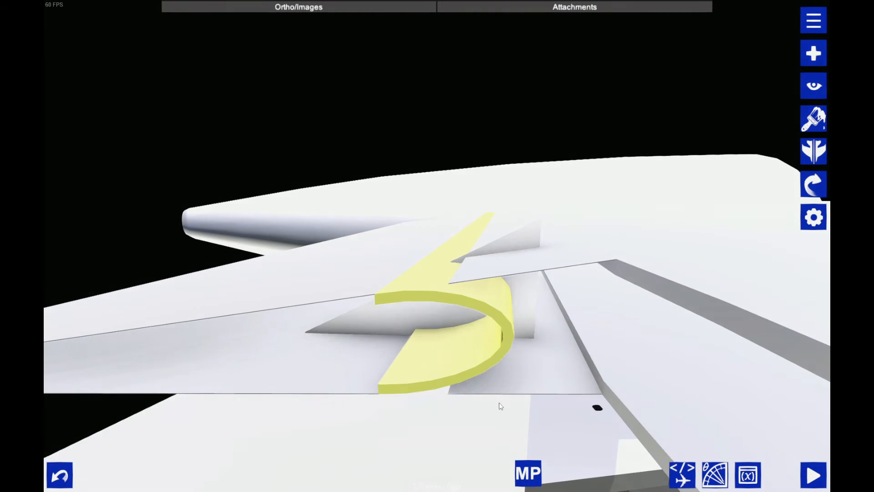
left_click_drag(500, 405, 534, 411)
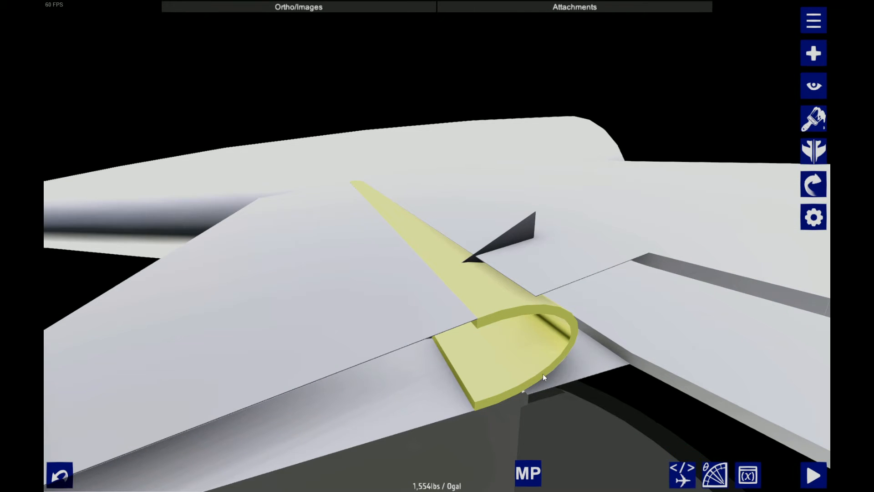
Change the hollow leading-edge piece's partType to Fuselage-Body-1 in its XML and apply the edit
left_click(682, 476)
left_click(465, 102)
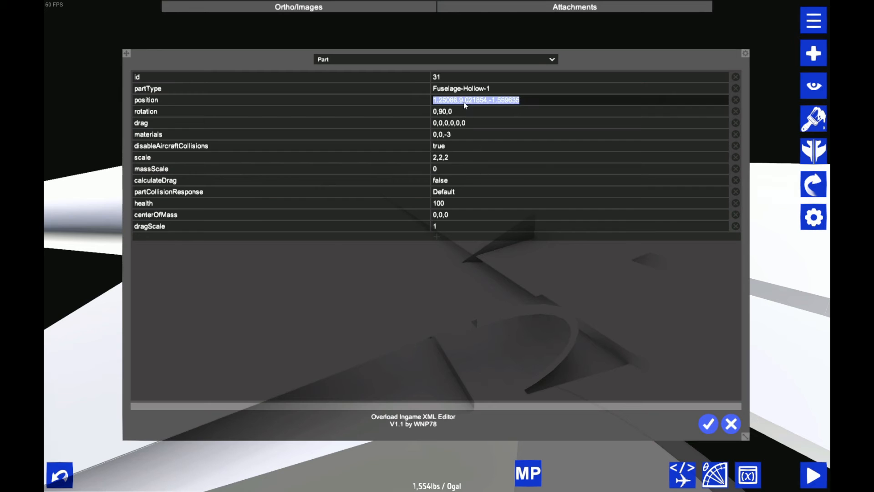
left_click(469, 80)
left_click(464, 90)
left_click(465, 90)
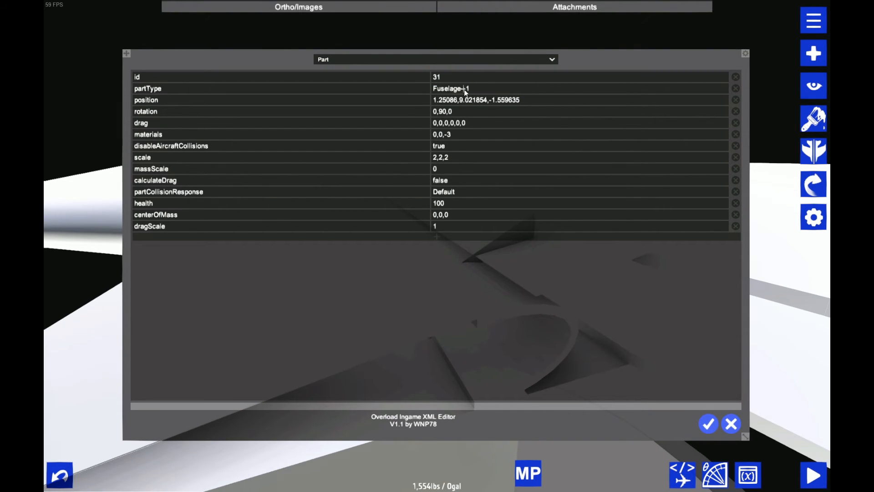
type("Body-")
left_click(708, 423)
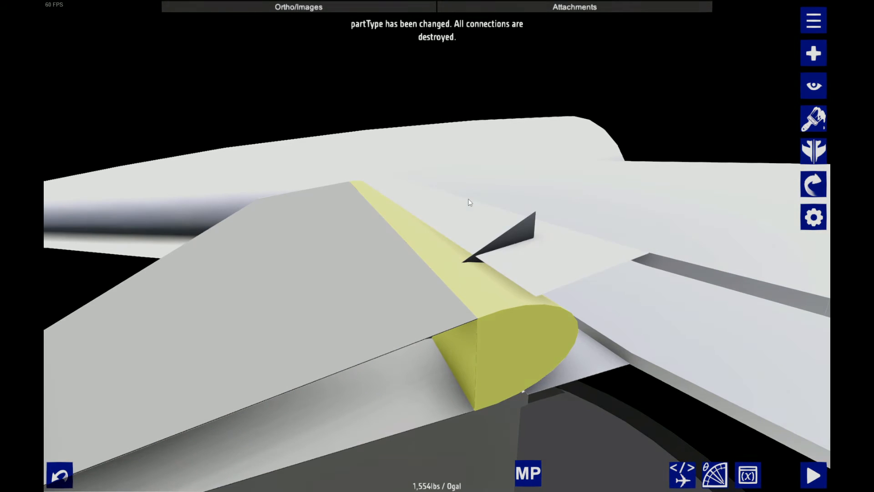
Add a connection from the solid leading-edge piece's inboard attach point to the elevator panel
scroll(468, 200, "down", 3)
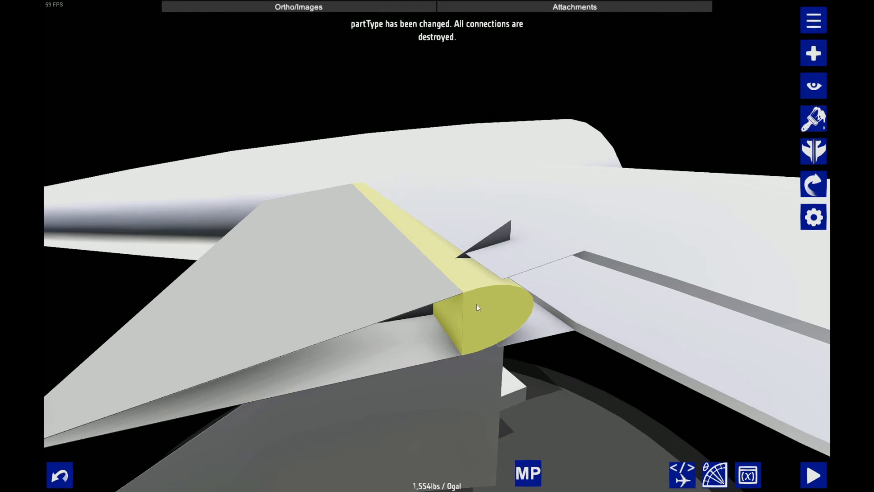
left_click(813, 119)
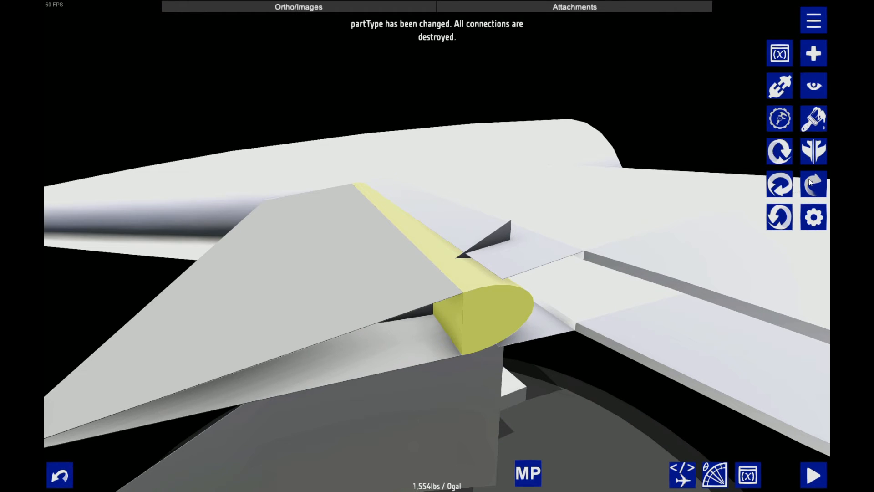
left_click(782, 86)
left_click(123, 57)
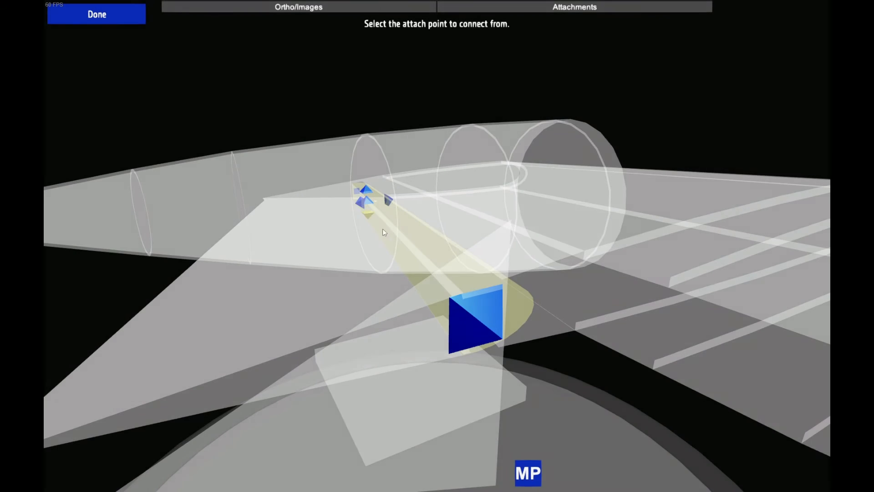
left_click(367, 202)
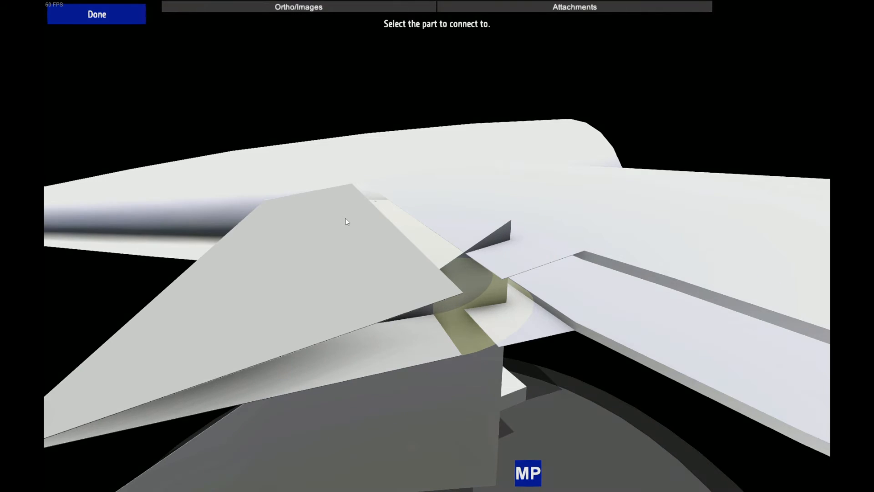
left_click(345, 218)
Select the thin triangular plate crossing the elevator and move it outboard to X 5.4958 using smaller nudges
left_click(425, 346)
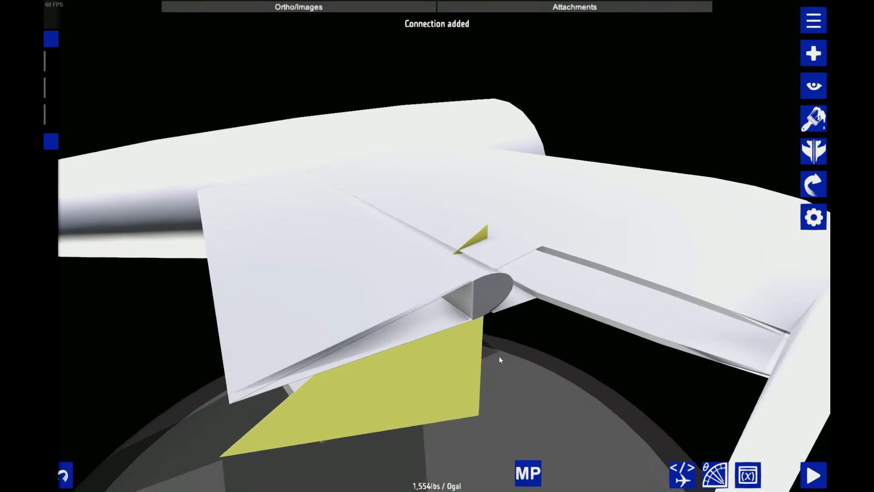
left_click(576, 397)
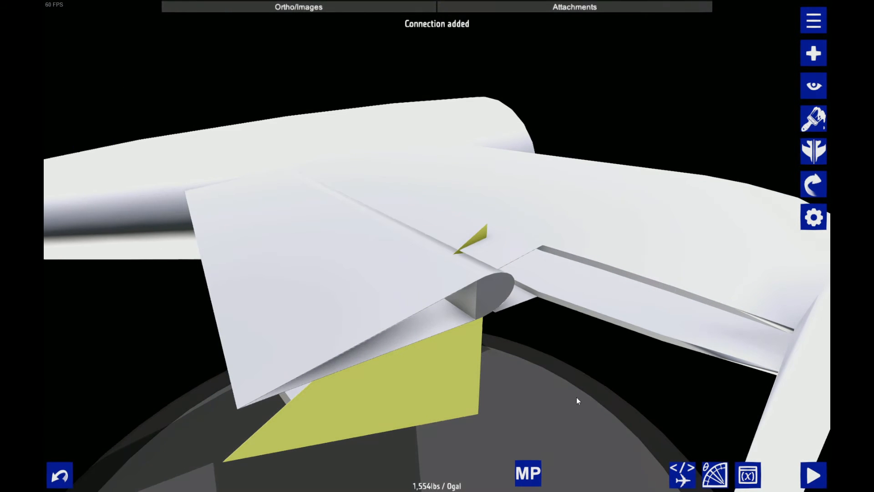
left_click_drag(554, 381, 423, 371)
left_click(813, 184)
left_click(780, 53)
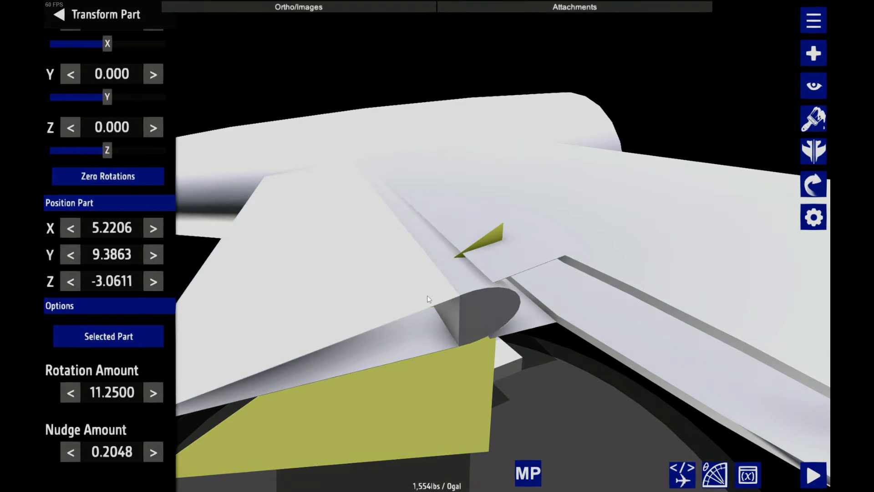
left_click_drag(430, 299, 304, 403)
left_click(66, 452)
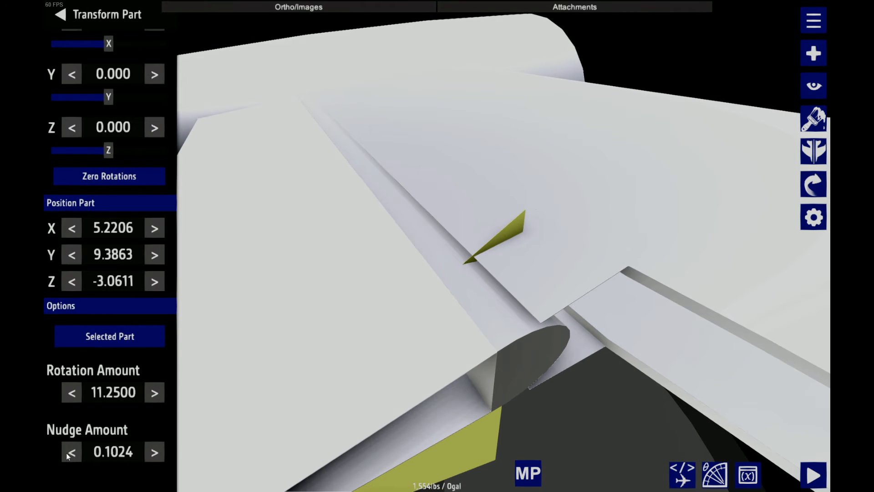
left_click(66, 453)
left_click(67, 452)
left_click(67, 452)
left_click_drag(476, 426, 583, 400)
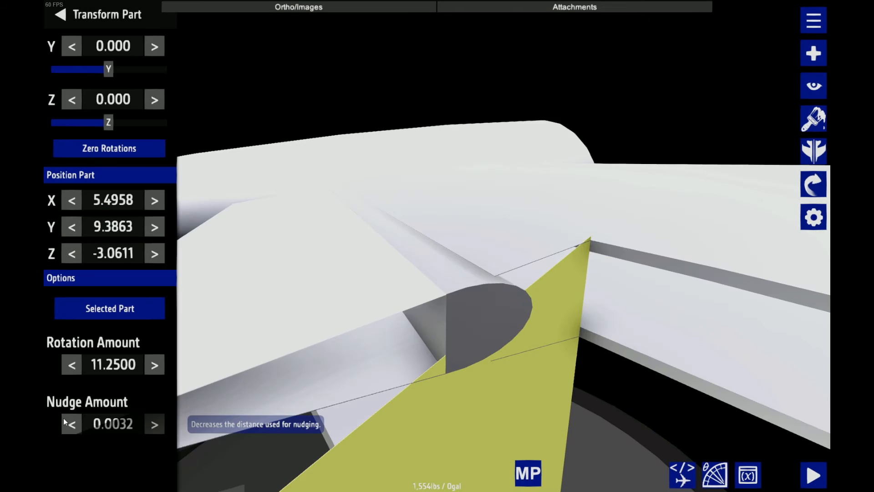
Reduce the nudge amount to 0.0001 and fine-position the triangular plate at X 5.4960
left_click(64, 418)
left_click(64, 417)
left_click(64, 417)
left_click(64, 417)
left_click(65, 417)
key("Right")
key("Right")
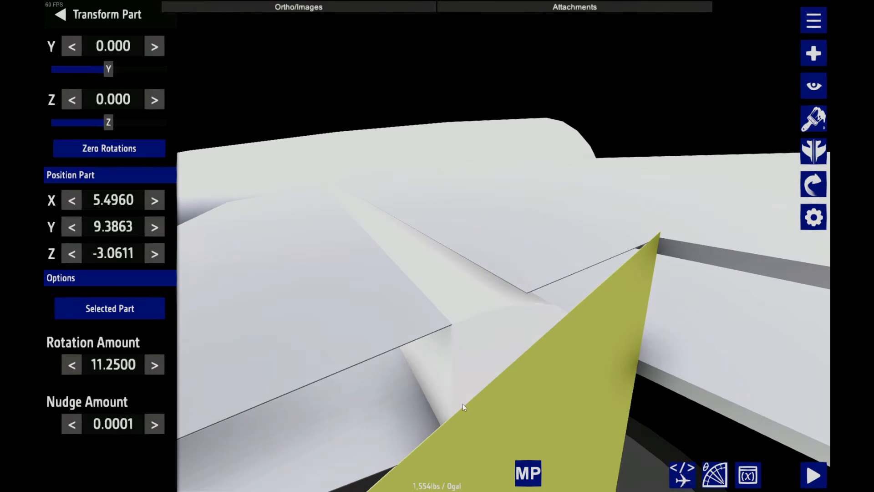
Move the triangular plate aft to Z -3.3948, aligning its vertical edge with the flat back of the elevator's leading-edge piece
key("Left")
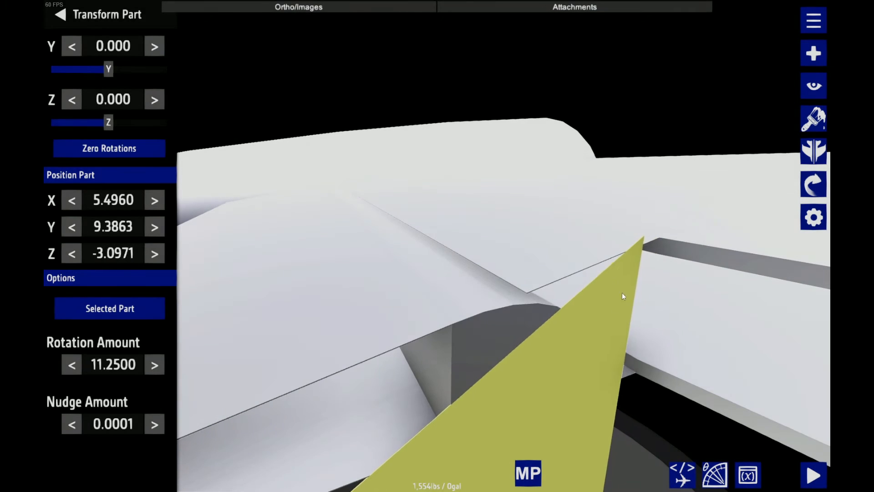
key("Left")
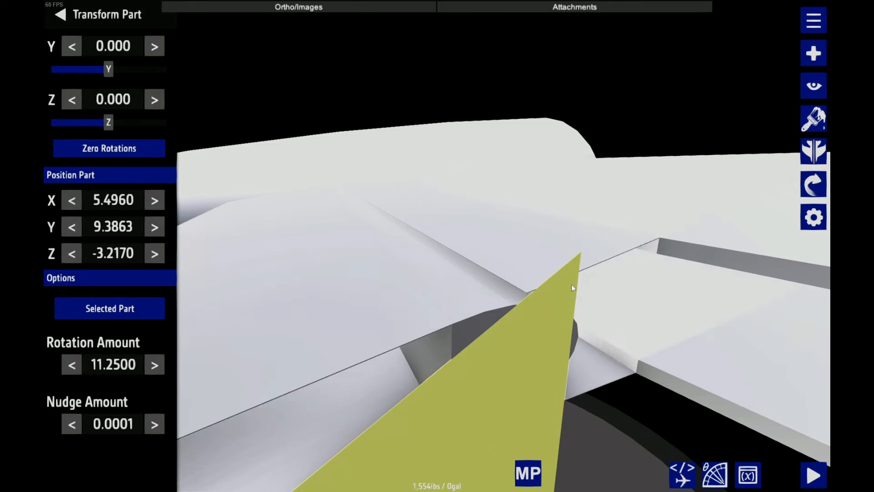
key("Left")
mouse_move(373, 285)
left_mouse_down()
mouse_move(305, 210)
mouse_move(382, 289)
left_mouse_up()
key("Left")
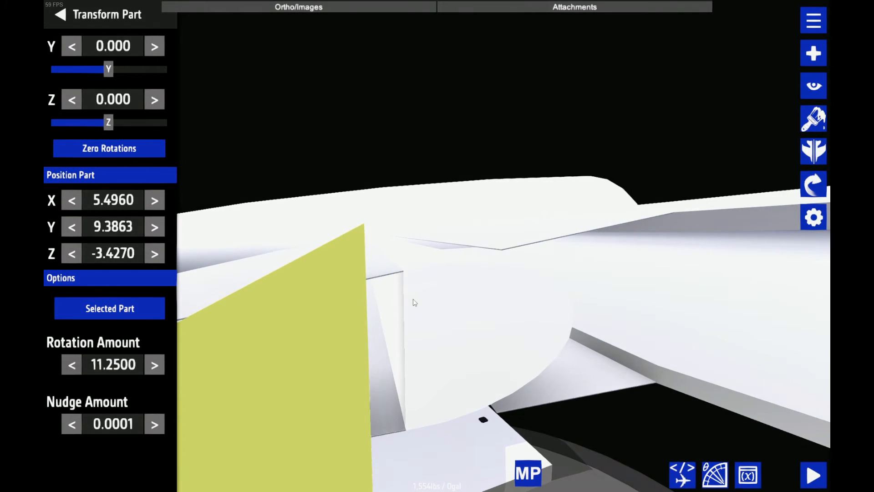
scroll(413, 299, "up", 5)
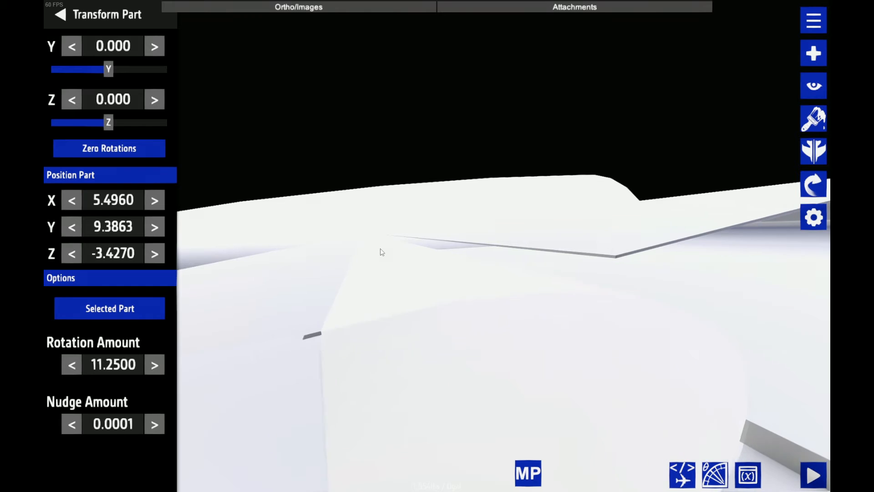
scroll(382, 252, "down", 2)
key("Left")
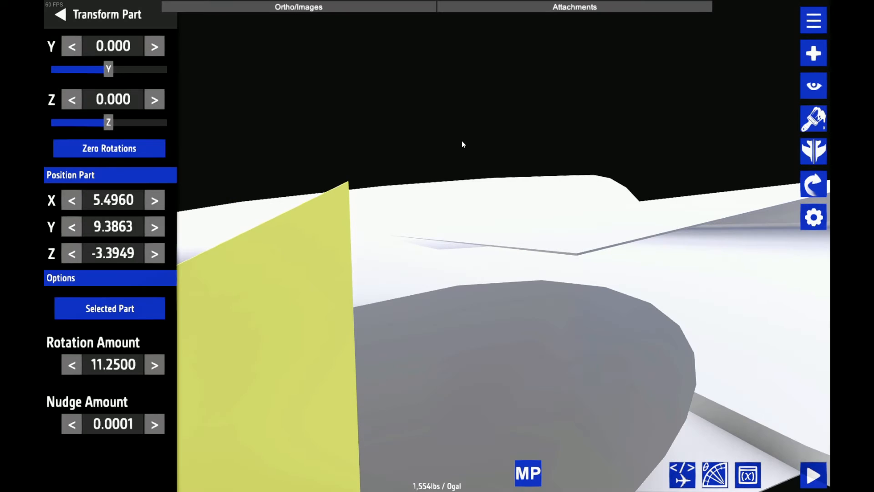
key("Right")
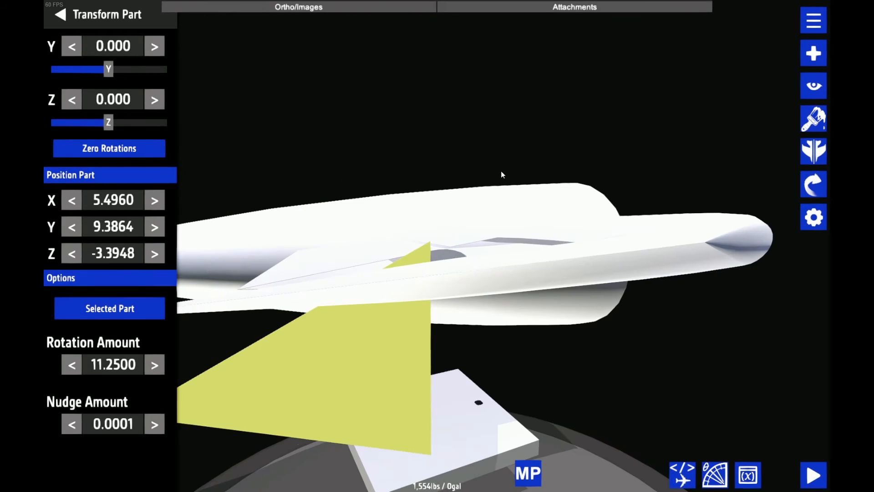
Raise the triangular plate to Y 9.4634 at the elevator's outboard end
left_click_drag(501, 171, 488, 206)
key("Up")
scroll(492, 222, "up", 2)
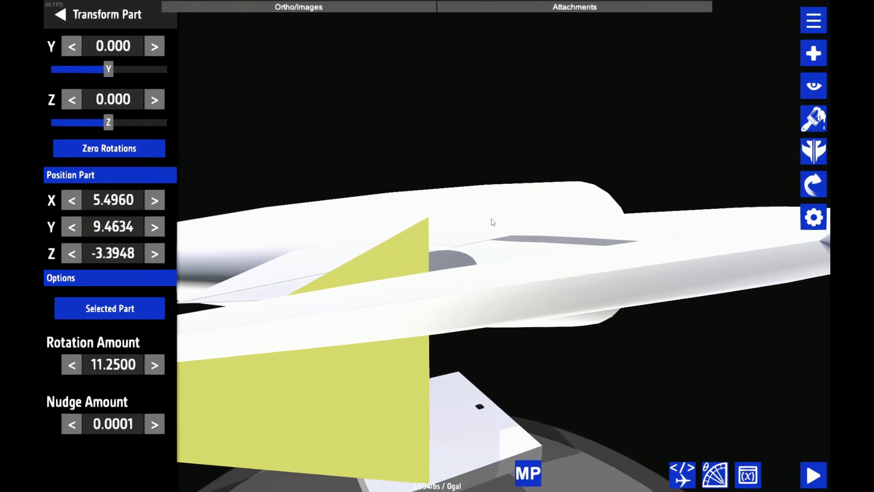
Raise the triangular plate to Y 9.7718 so it extends evenly above and below the elevator's outboard end
scroll(494, 222, "up", 1)
key("Up")
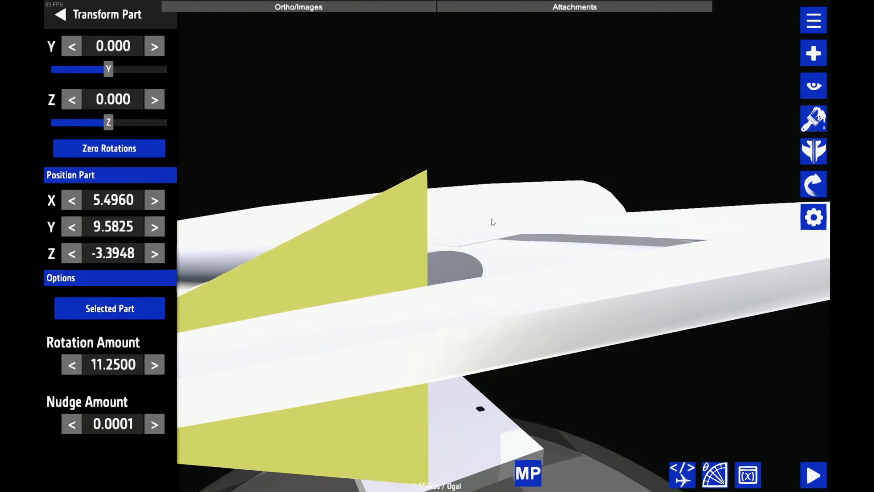
key("Up")
scroll(491, 222, "down", 2)
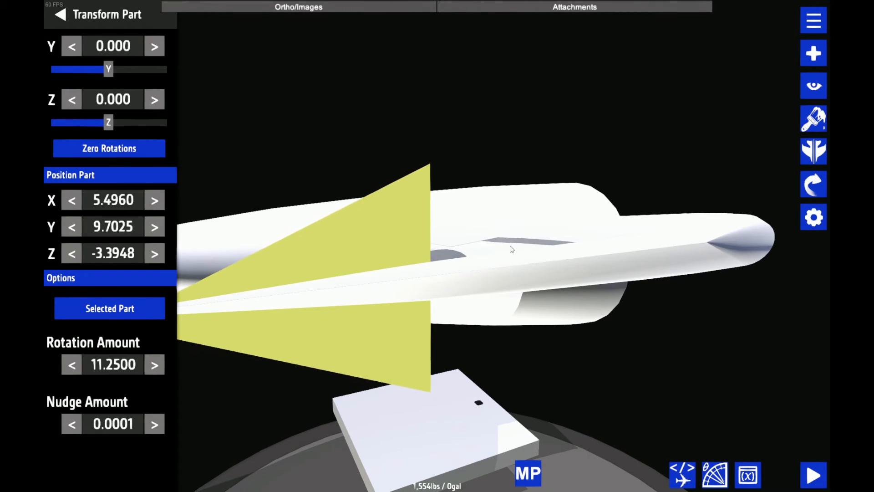
left_click(734, 207)
left_click(805, 223)
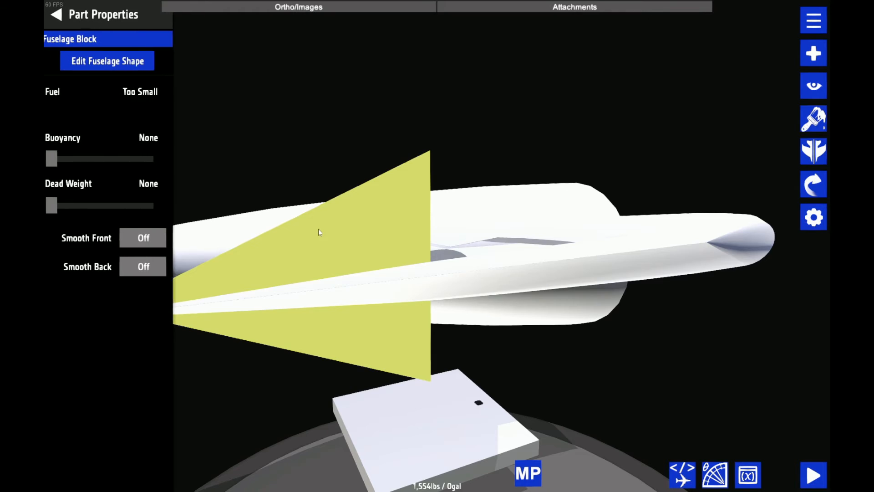
Set the height of the triangular plate's deep forward section to 0.14 to suit the flat back of the elevator's leading-edge piece
left_click_drag(298, 86, 368, 77)
scroll(326, 98, "up", 3)
key("ctrl+z")
key("ctrl+z")
key("ctrl+z")
key("ctrl+z")
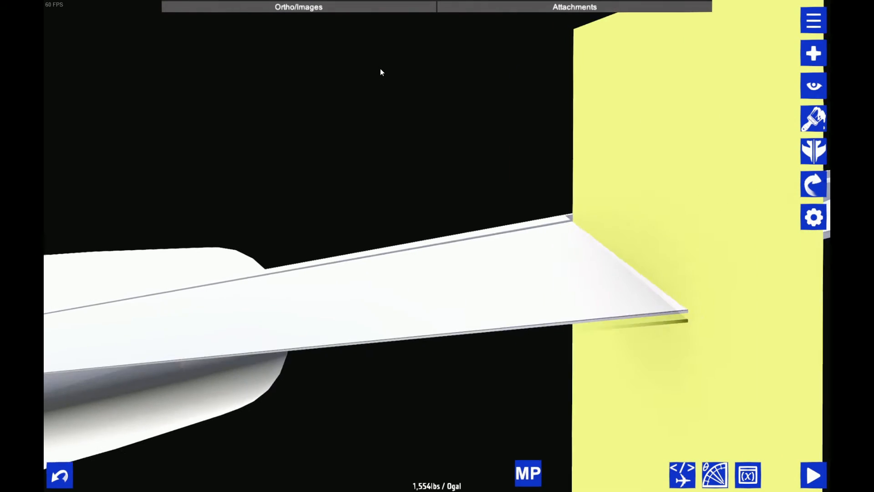
left_click(542, 262)
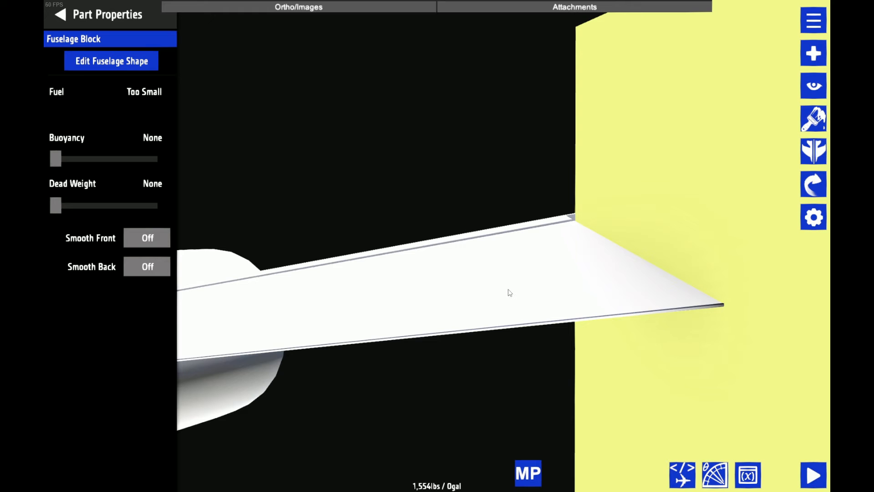
left_click_drag(510, 293, 424, 258)
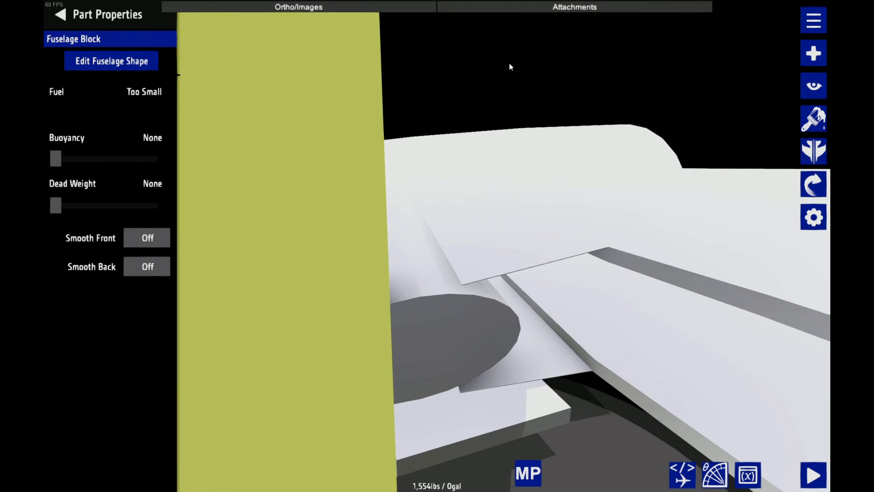
left_click(137, 61)
left_click(138, 124)
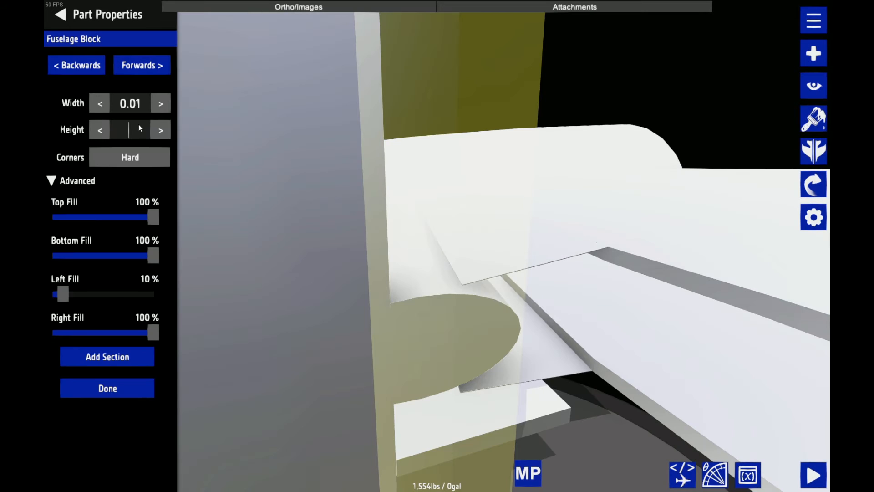
type("0.5")
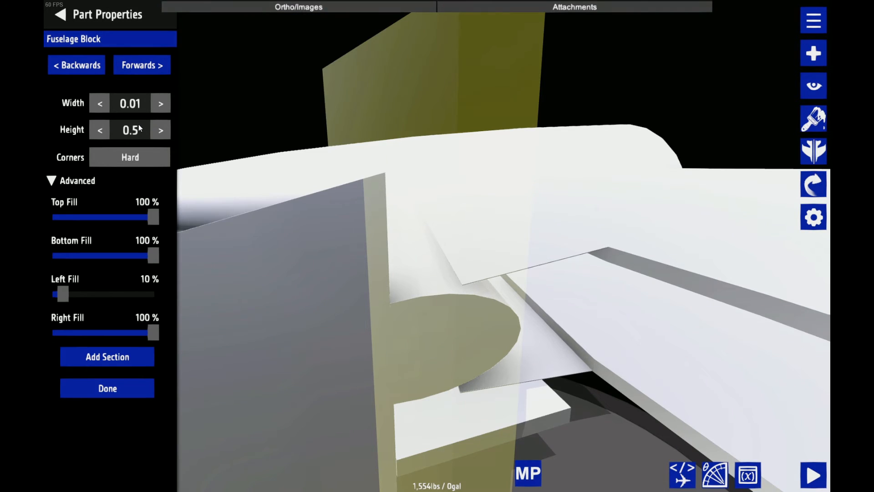
key("BackSpace")
type("1")
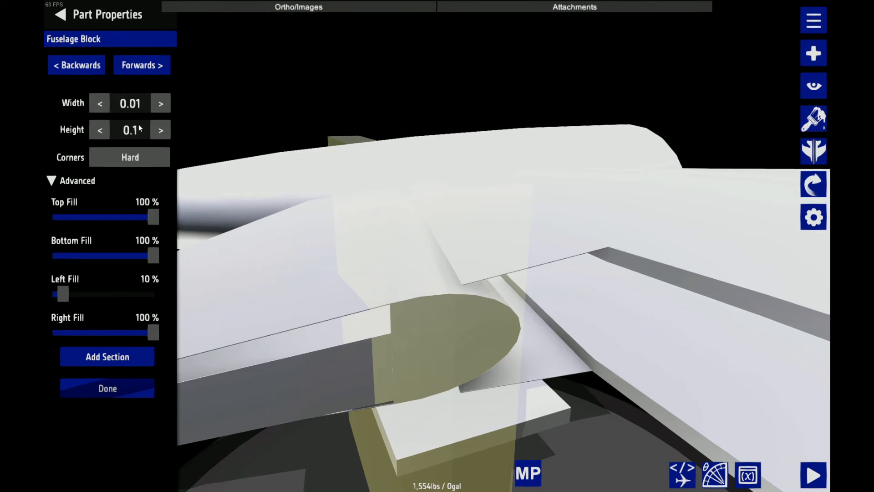
type("5")
key("BackSpace")
type("4")
left_click(74, 16)
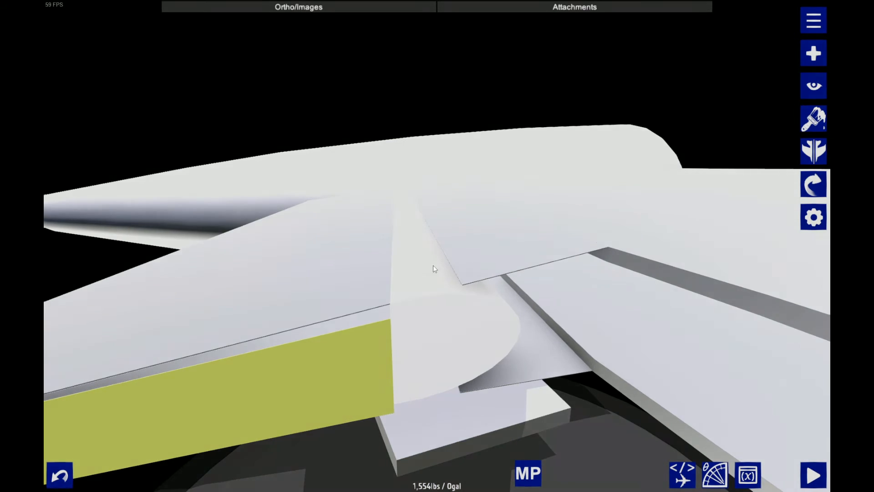
Fine-tune the plate's forward height so its upper corner meets the top edge of the rounded leading-edge piece
left_click_drag(433, 265, 473, 133)
scroll(473, 133, "up", 2)
left_click(813, 217)
left_click(136, 61)
left_click(147, 124)
type("5")
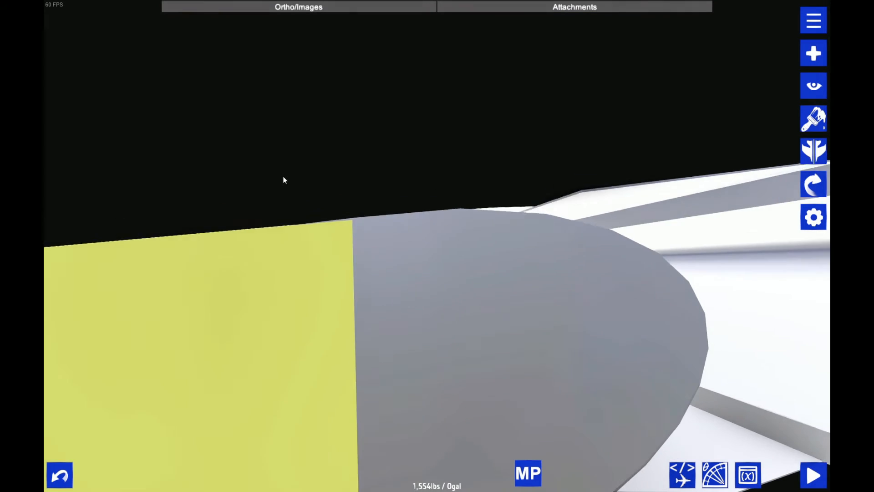
left_click_drag(283, 178, 317, 180)
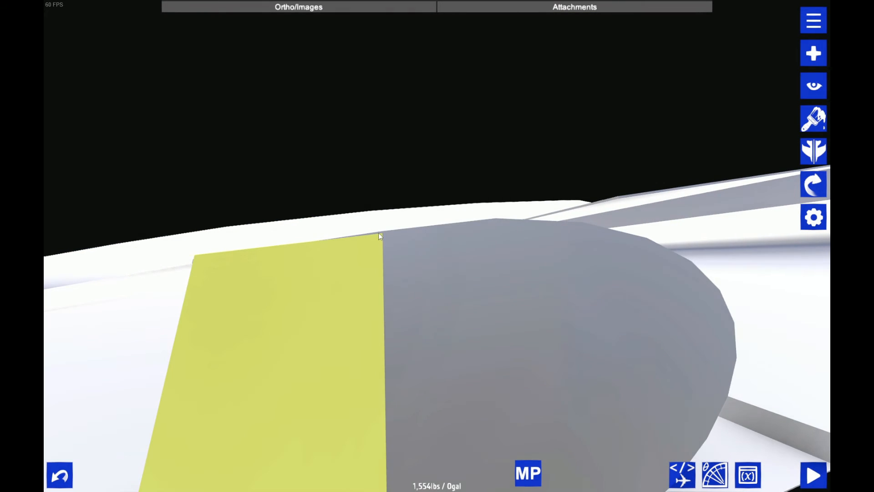
key("ctrl+z")
key("ctrl+z")
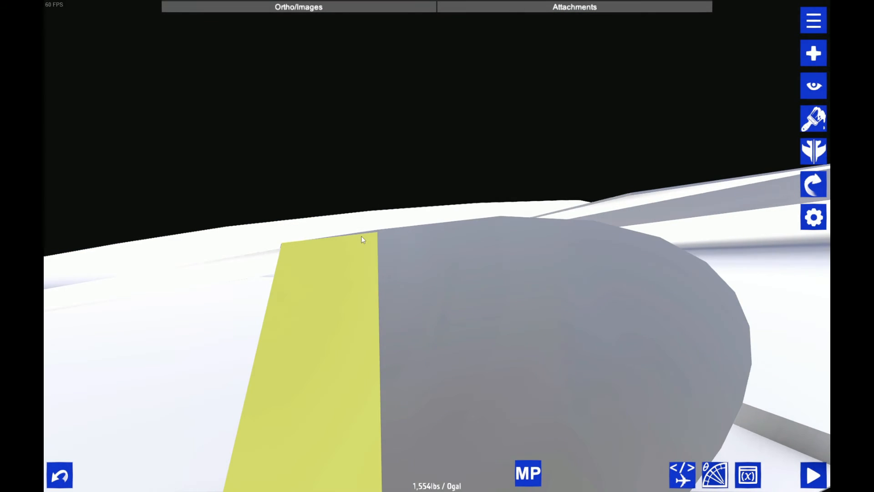
Add a connection from the triangular plate to an attach point on the elevator's rounded leading-edge piece
scroll(367, 236, "down", 5)
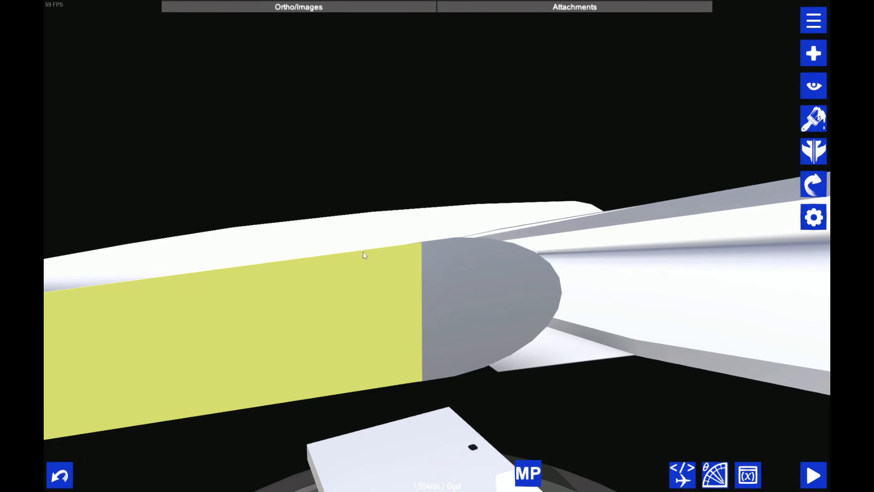
left_click_drag(395, 287, 443, 241)
scroll(443, 241, "up", 5)
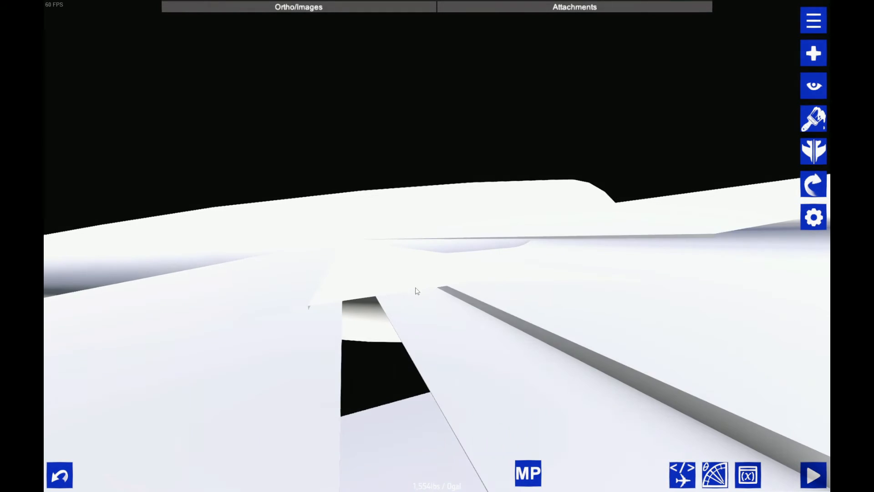
scroll(405, 293, "down", 2)
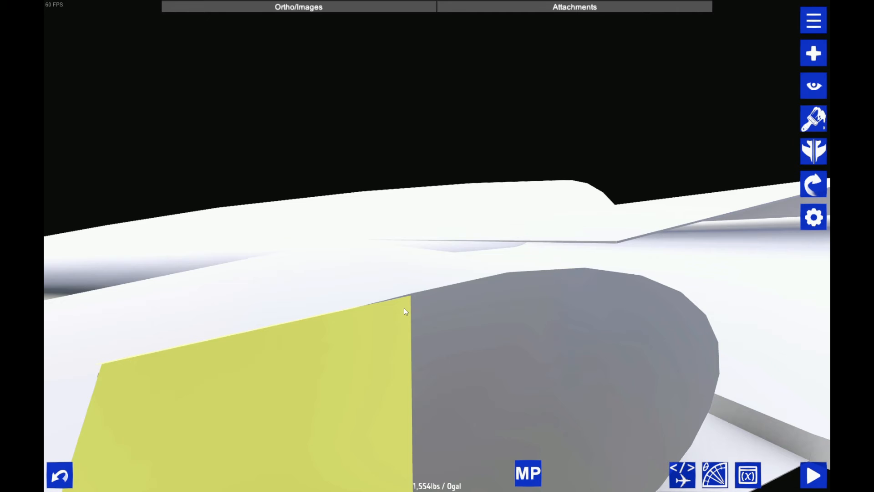
scroll(501, 217, "down", 5)
left_click_drag(433, 248, 443, 288)
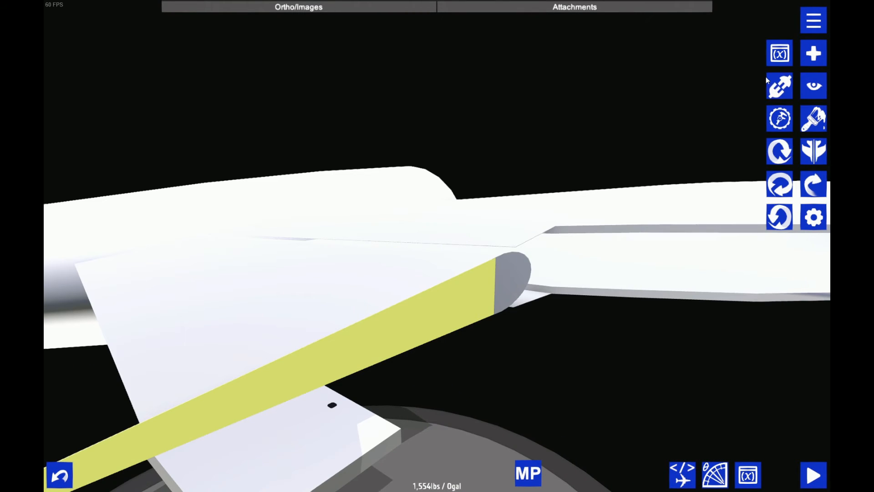
left_click(779, 86)
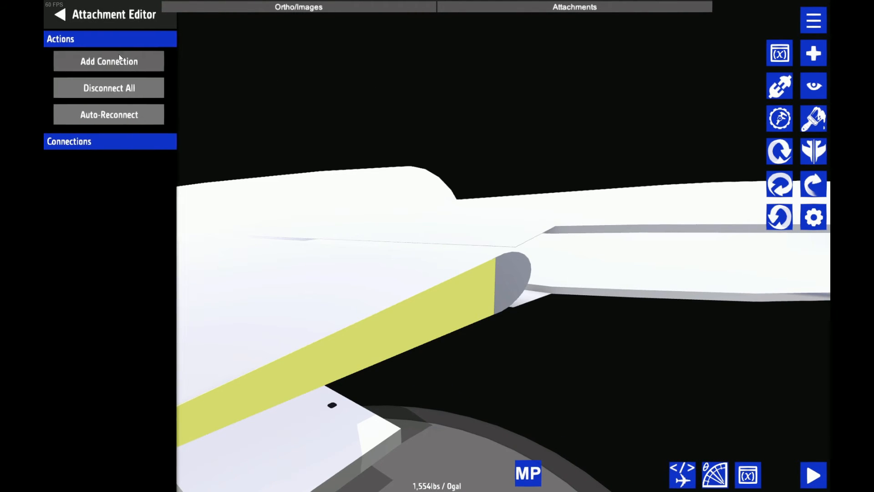
left_click(107, 61)
left_click(495, 310)
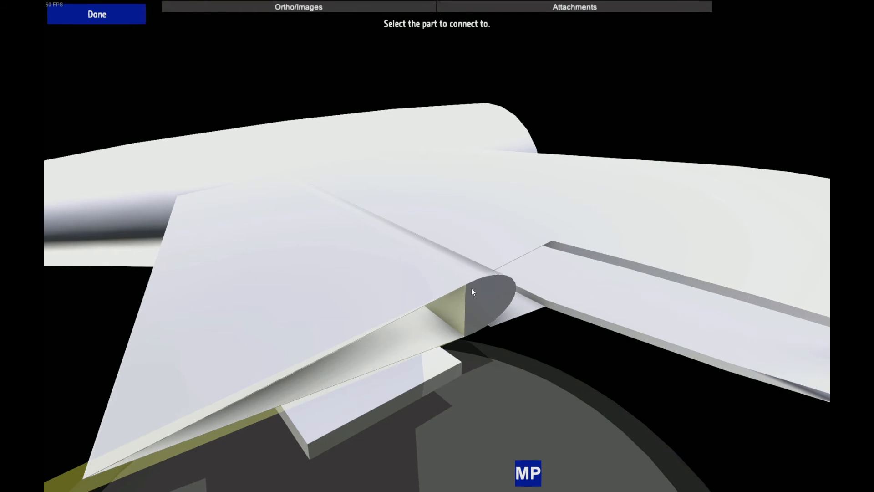
left_click(471, 289)
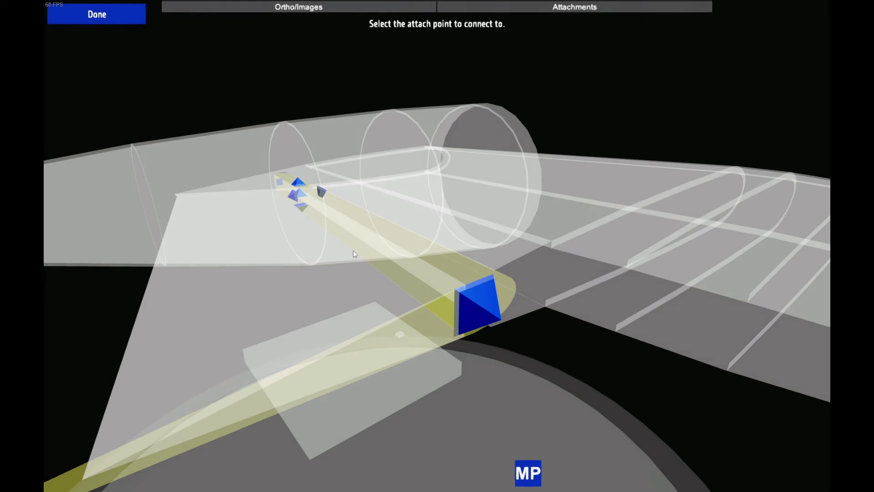
left_click(301, 197)
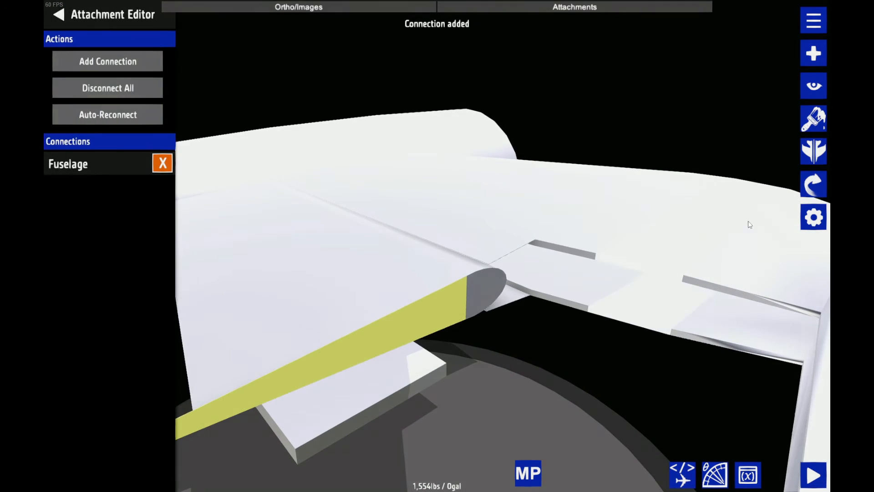
Shorten the triangular plate to a length of 0.73 so its point ends at the elevator's trailing edge
left_click(117, 63)
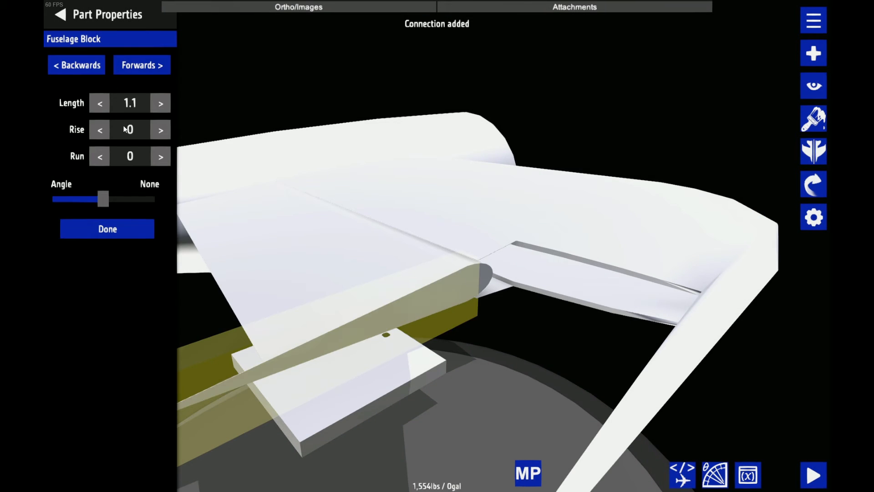
left_click(100, 130)
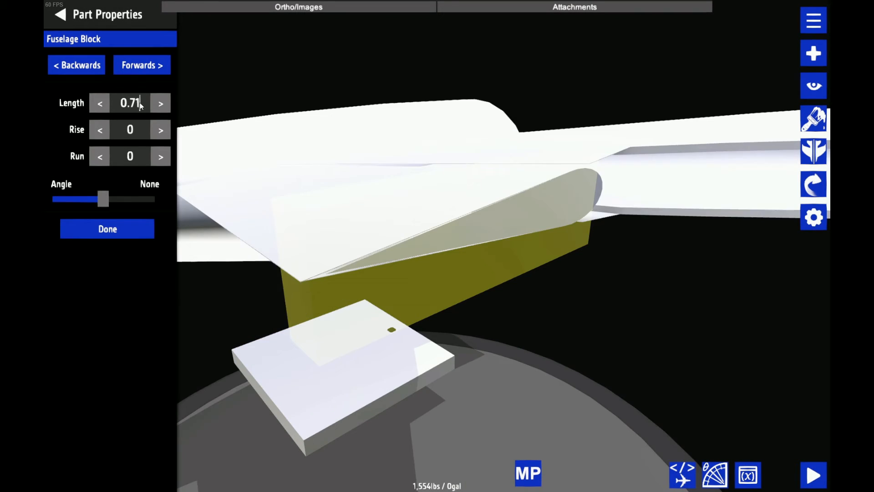
scroll(140, 105, "down", 2)
type("3")
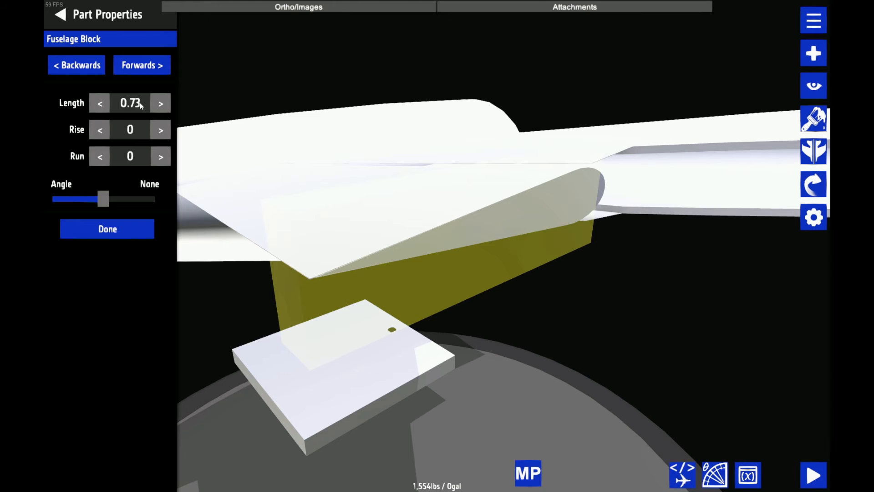
left_click(476, 334)
scroll(479, 332, "up", 3)
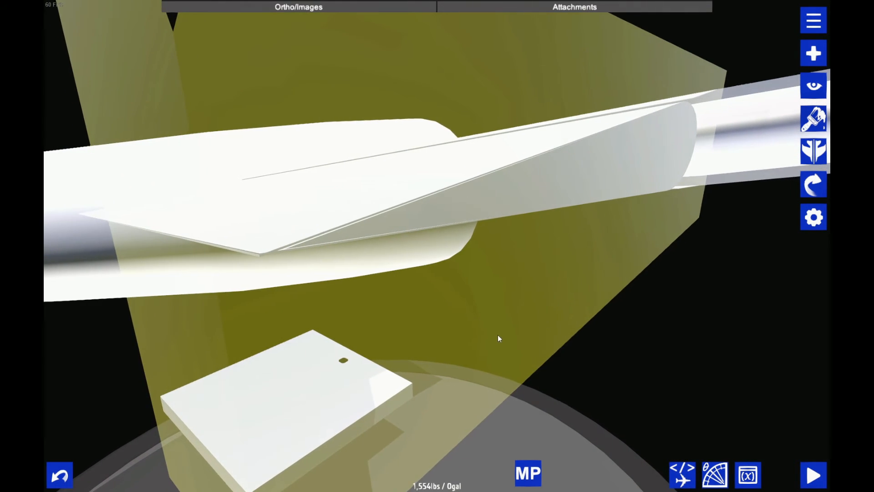
left_click(498, 335)
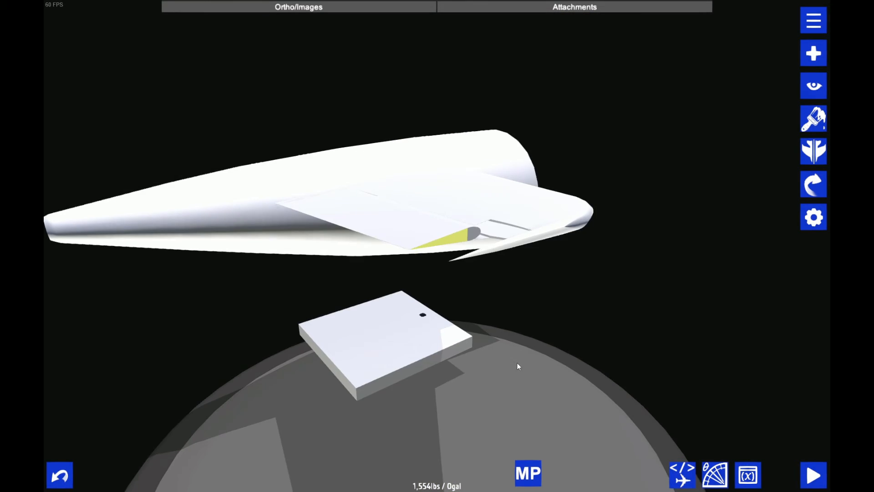
scroll(515, 364, "up", 3)
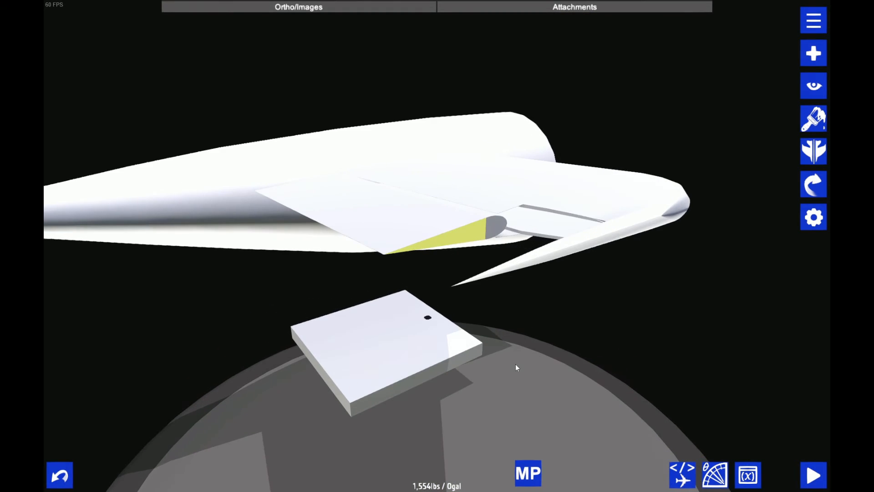
Check the plate's fit on the elevator, separate the elevator from the stabilizer, and select the triangular plate for transforming
left_click_drag(515, 364, 503, 381)
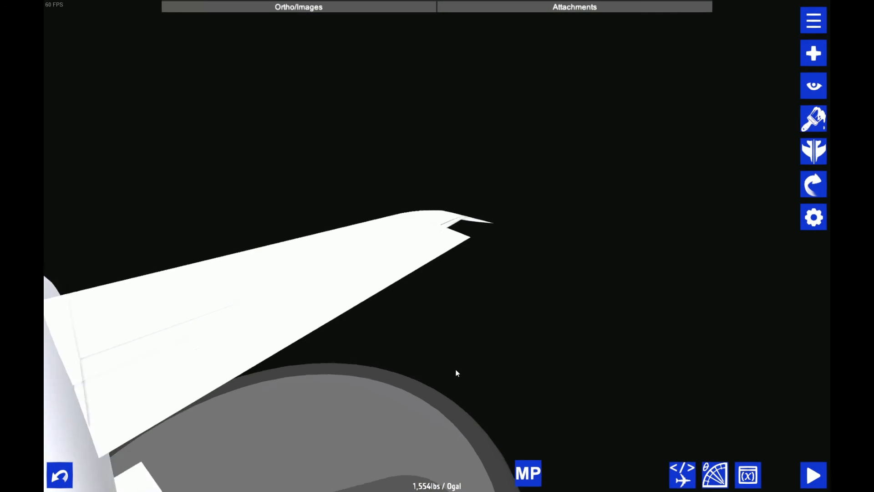
left_click_drag(455, 370, 435, 299)
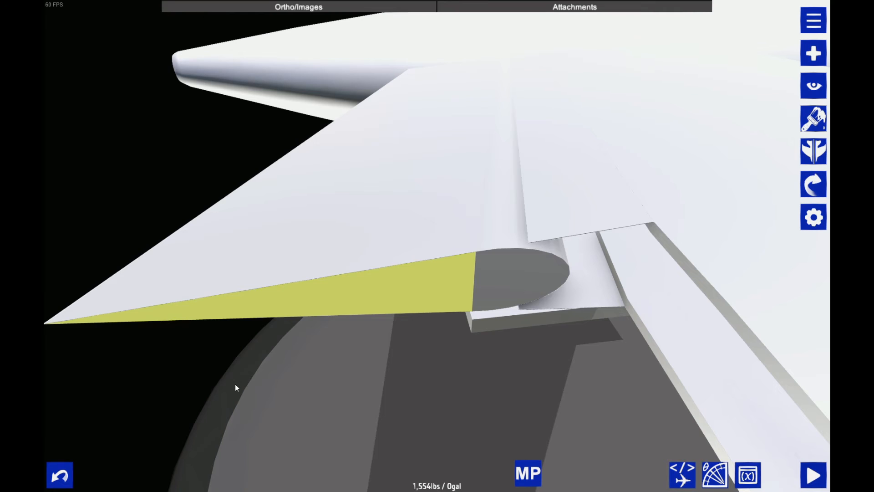
left_click_drag(235, 388, 268, 294)
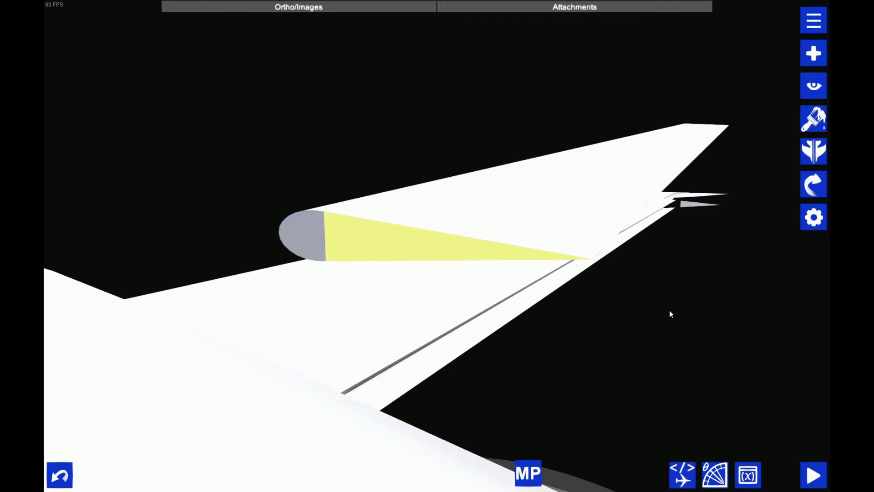
left_click(808, 194)
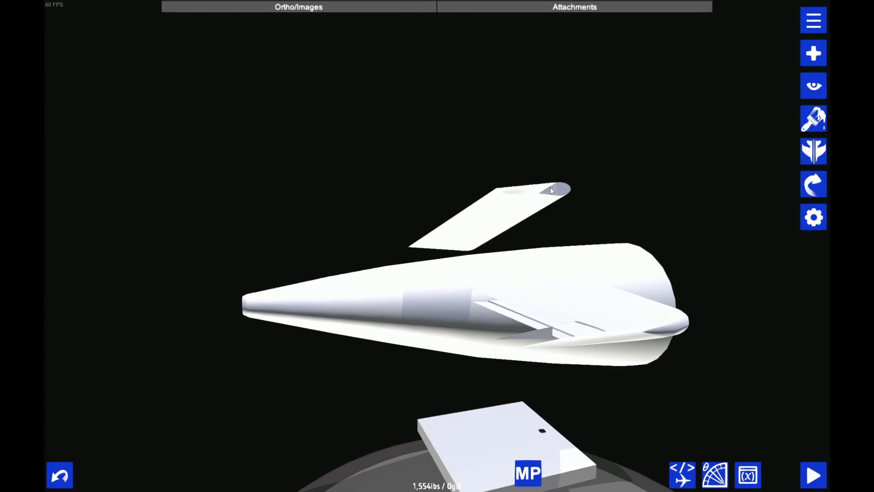
left_click(539, 334)
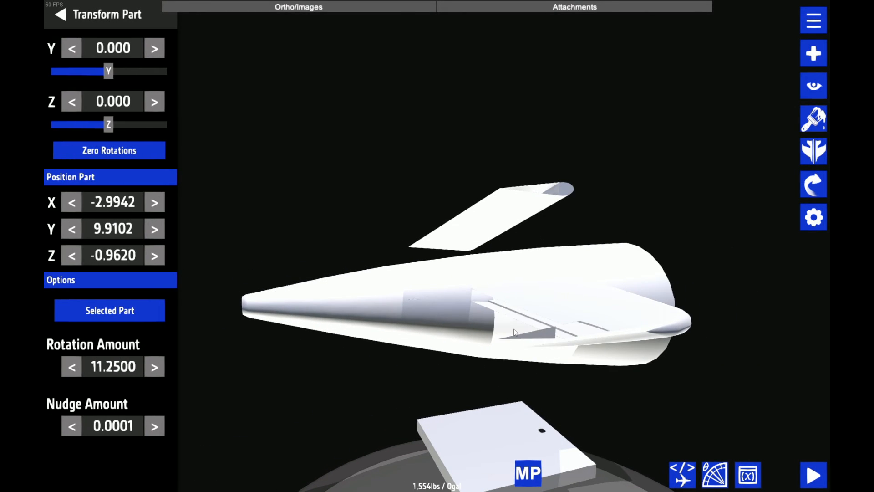
left_click(539, 333)
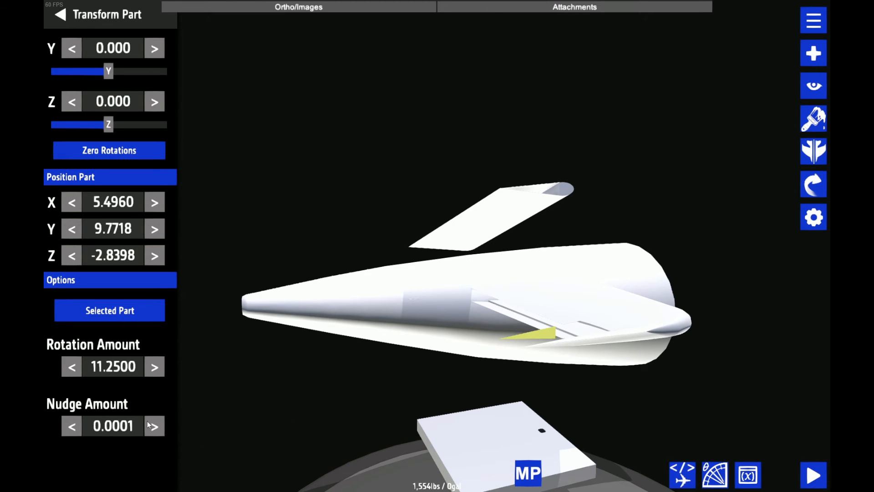
Examine the triangular plate's position relative to the stabilizer cutout and the separated elevator from several angles
left_click_drag(437, 168, 397, 258)
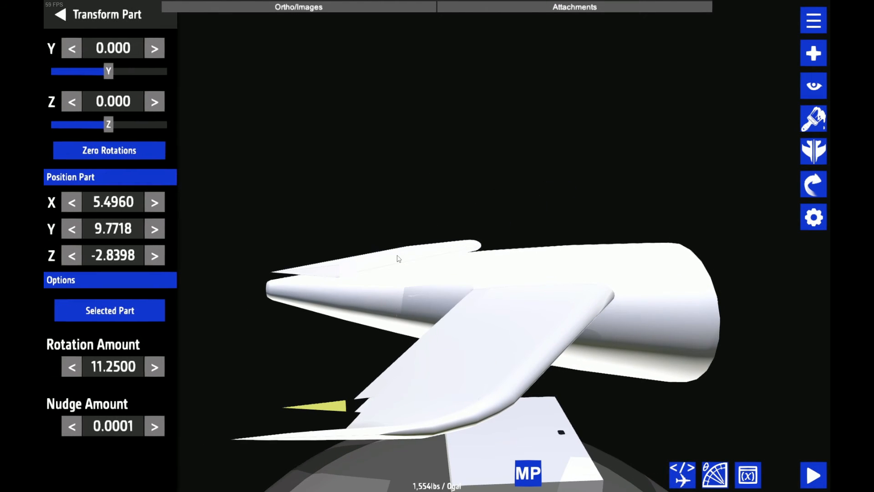
left_click_drag(276, 351, 341, 268)
left_click_drag(359, 160, 432, 328)
scroll(472, 252, "up", 2)
scroll(441, 310, "down", 3)
scroll(453, 291, "up", 4)
scroll(454, 291, "down", 3)
scroll(452, 294, "up", 3)
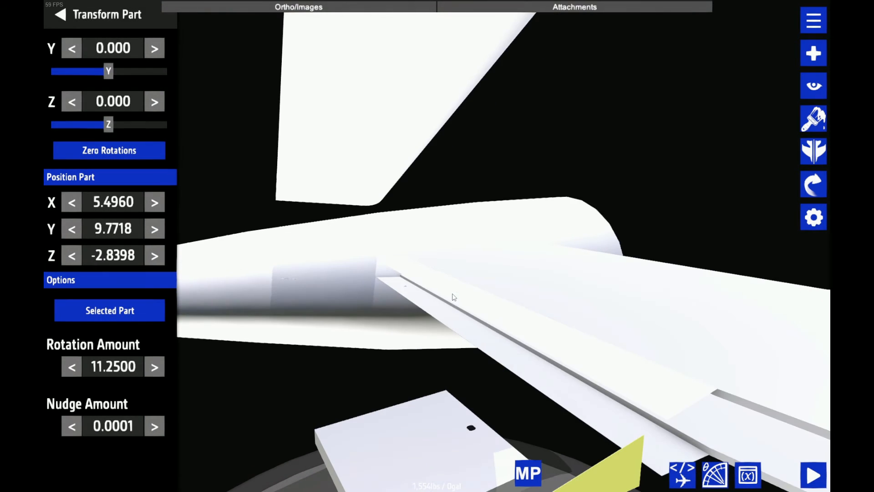
scroll(542, 221, "down", 3)
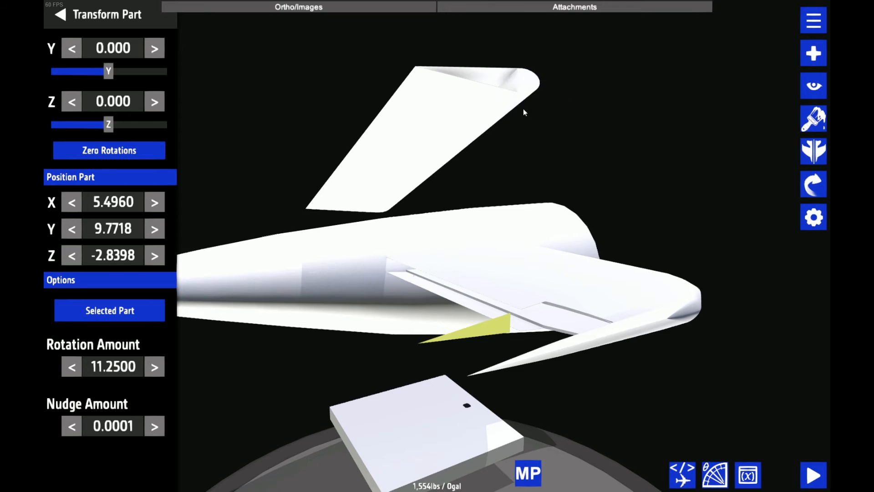
Raise the triangular plate by a nudge amount of 1.6384 to Y 11.4102 so it meets the elevator's open end
left_click(155, 427)
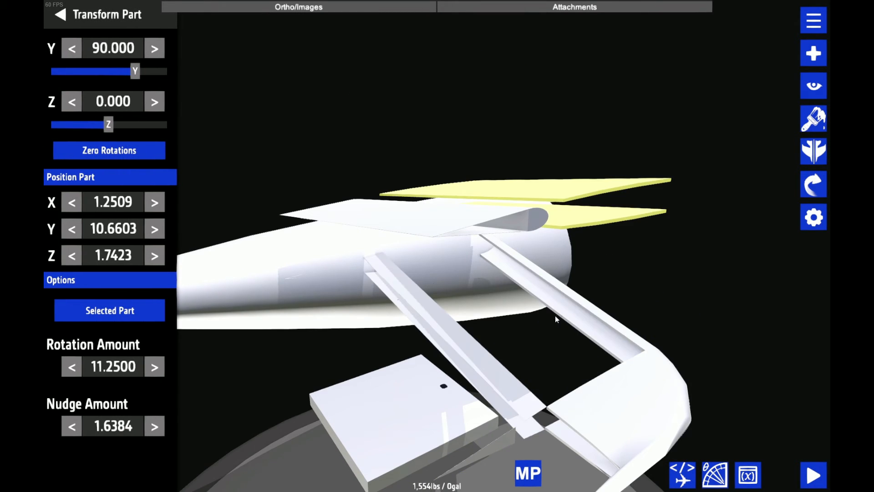
left_click_drag(556, 316, 673, 260)
left_click(427, 460)
key("Delete")
left_click(424, 466)
key("Delete")
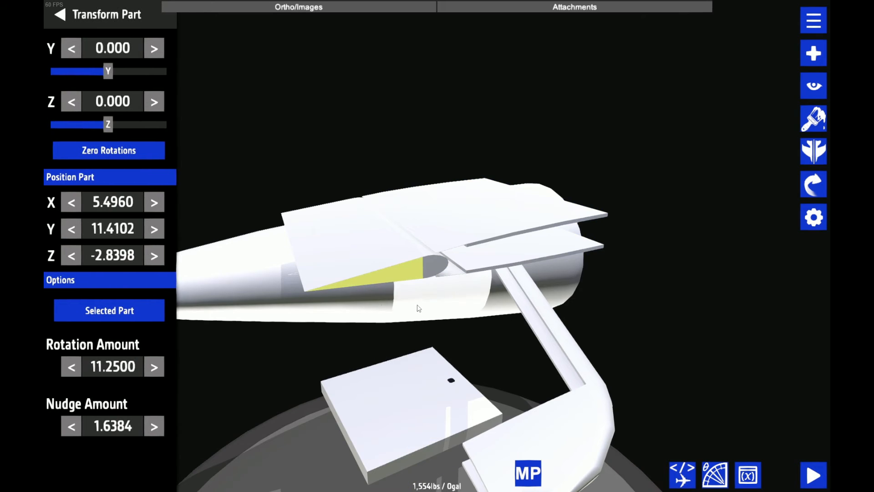
scroll(418, 308, "up", 5)
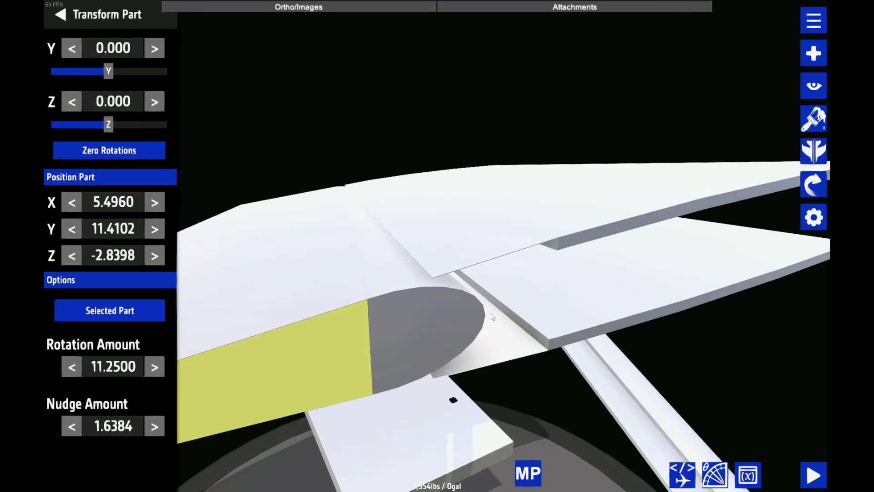
scroll(540, 277, "down", 3)
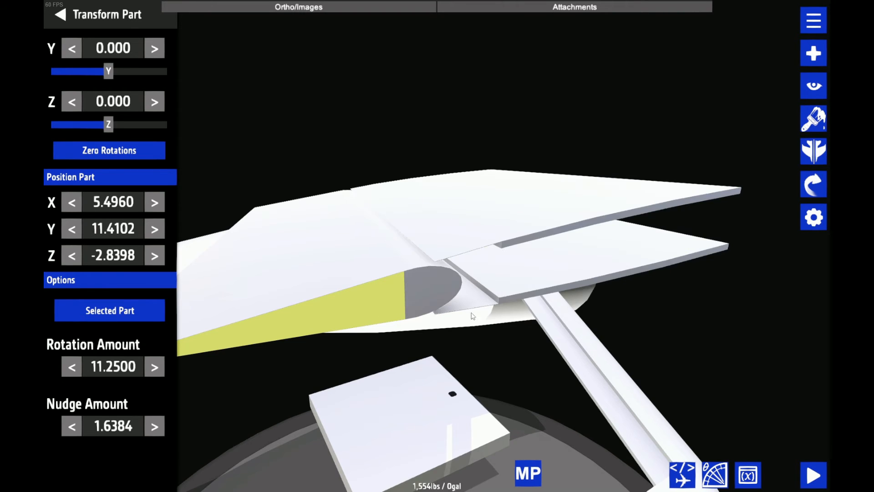
Change the partType of the spare rounded leading-edge piece floating above the stabilizer to a hollow fuselage
scroll(420, 298, "down", 2)
left_click_drag(428, 271, 552, 31)
left_click(423, 264)
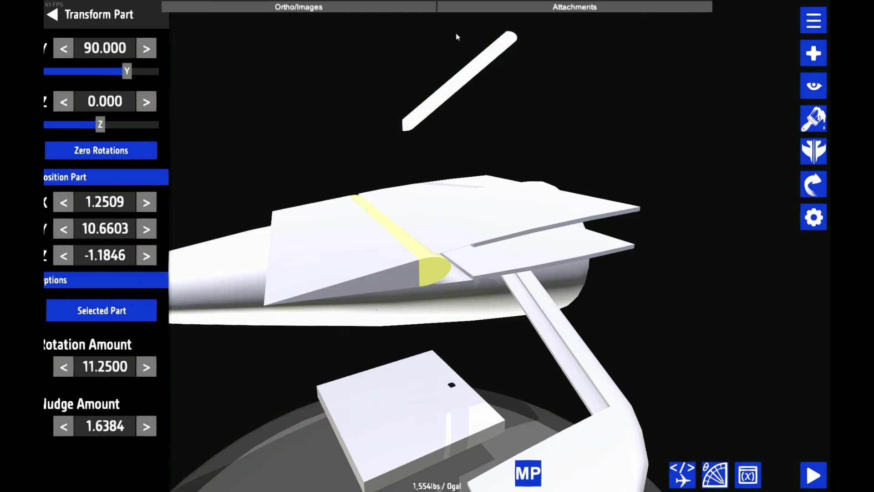
left_click(478, 66)
left_click(689, 467)
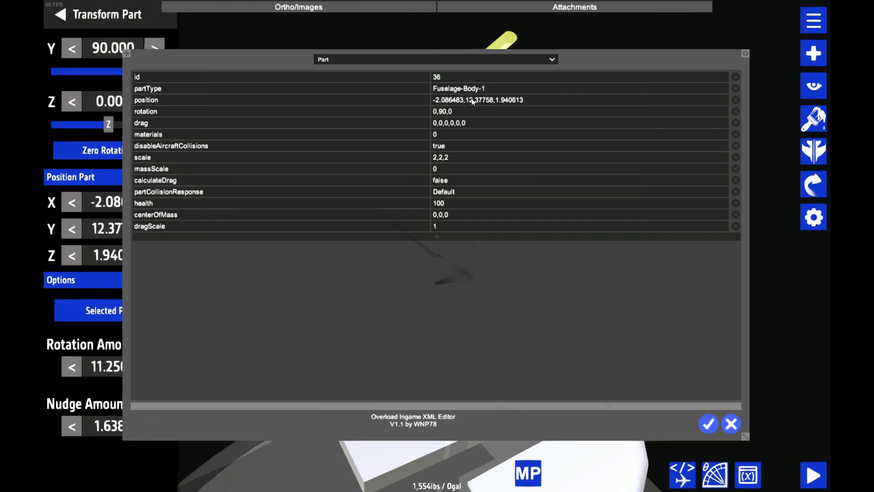
left_click(470, 88)
left_click(470, 89)
Copy the elevator leading-edge piece's position 1.25086,10.66025,-1.184635 and apply it to the hollow rounded piece
left_click(520, 100)
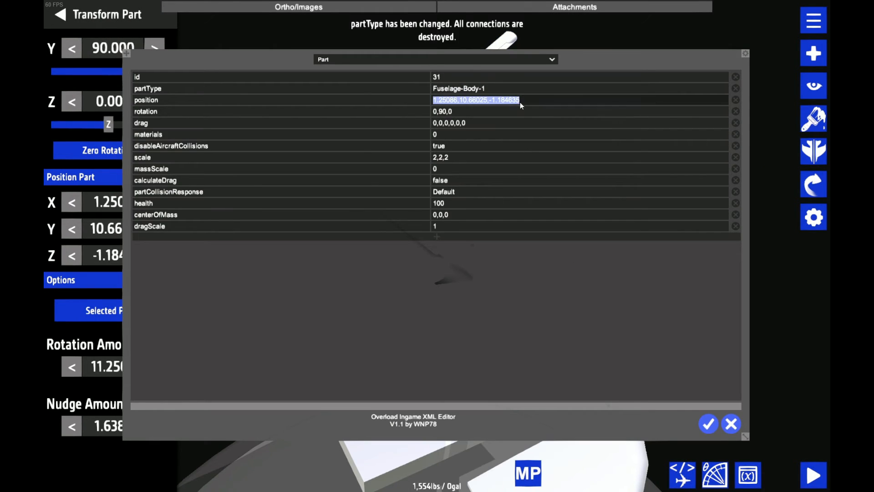
left_click(707, 423)
left_click(496, 50)
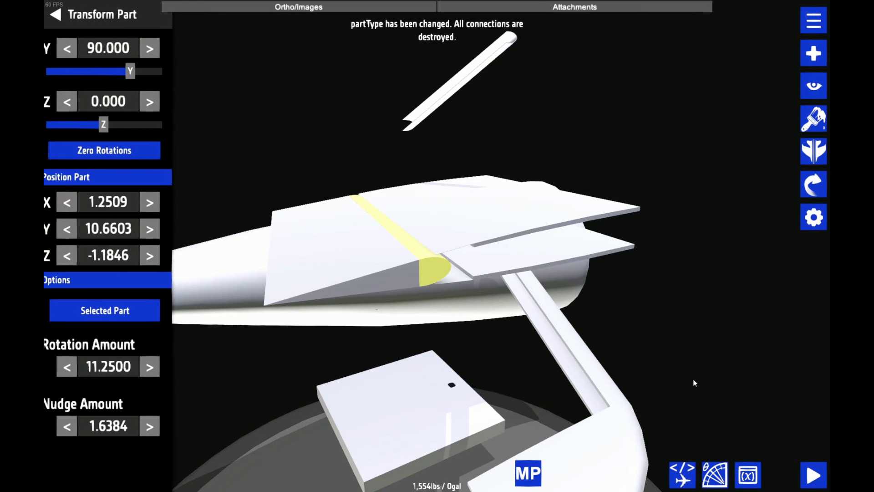
left_click(503, 53)
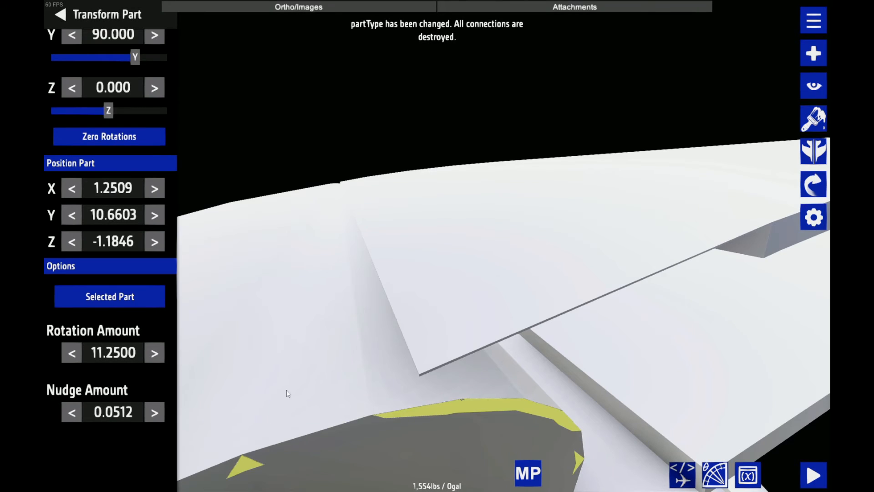
Nudge the hollow rounded piece forward to Z -1.0886, leaving a gap around the elevator's leading edge
left_click(154, 242)
left_click(154, 242)
left_click(60, 15)
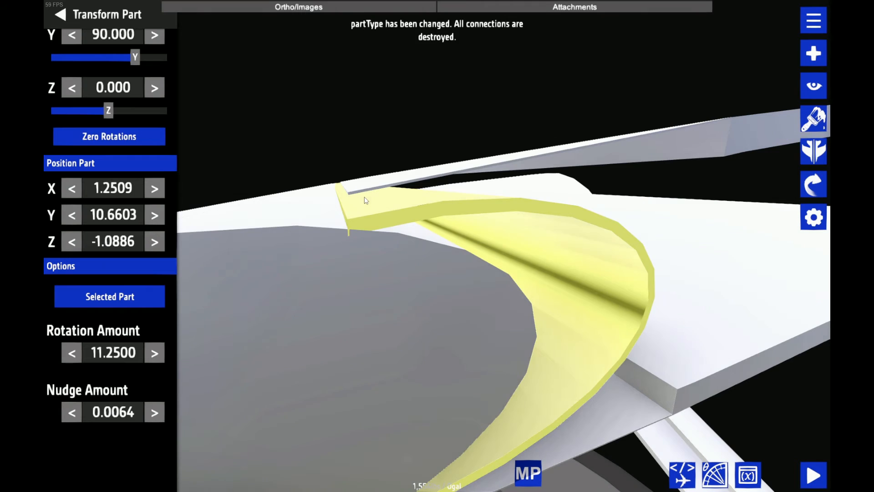
scroll(365, 253, "down", 8)
left_click_drag(408, 239, 453, 213)
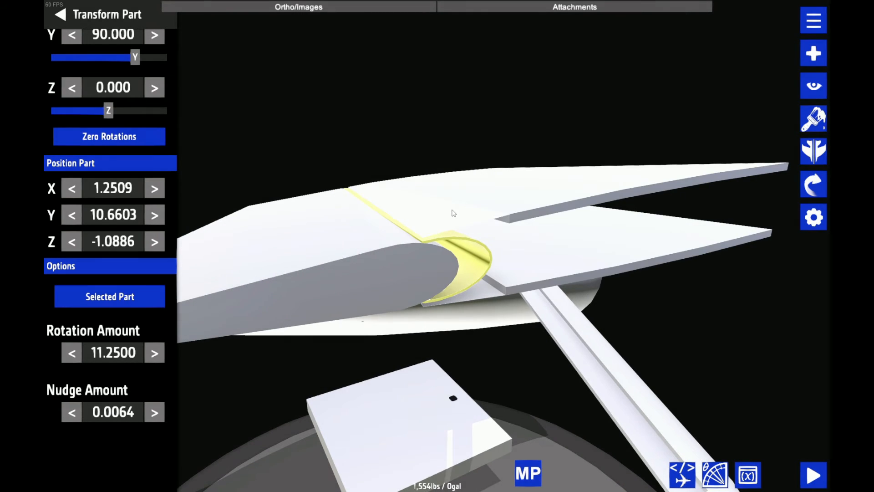
left_click(805, 86)
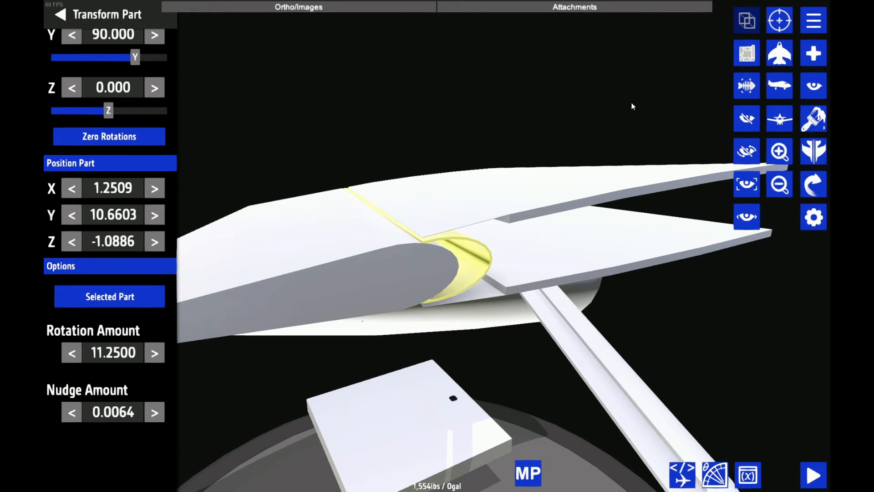
left_click_drag(632, 102, 575, 93)
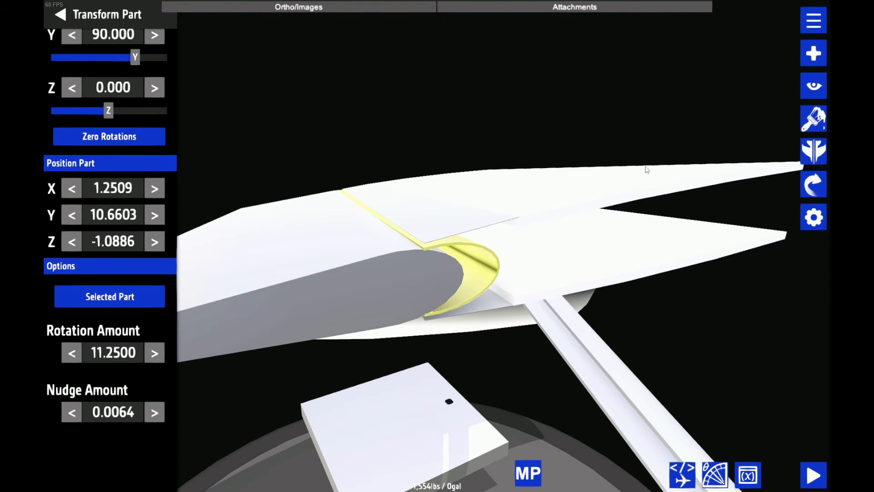
Set the hollow piece's smaller end section to a height of 0.17 and fine-adjust the piece to Z -1.0878
left_click(804, 218)
left_click(145, 128)
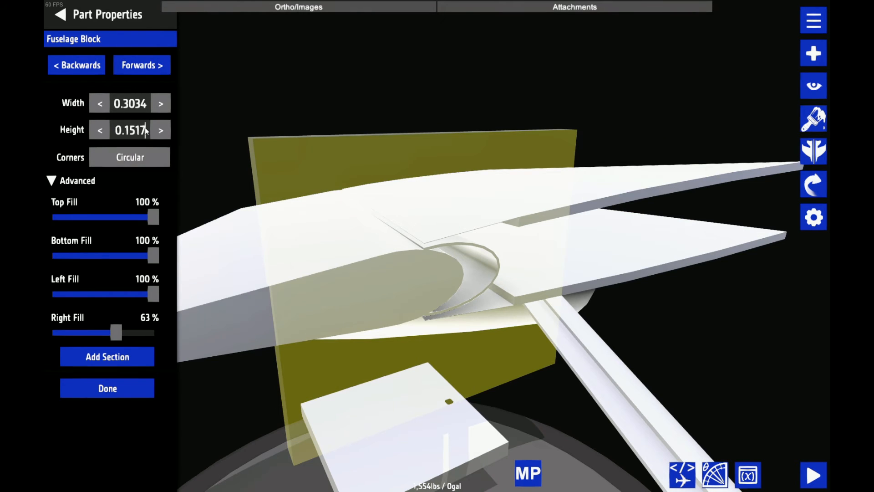
key("BackSpace")
key("BackSpace")
key("BackSpace")
type("7")
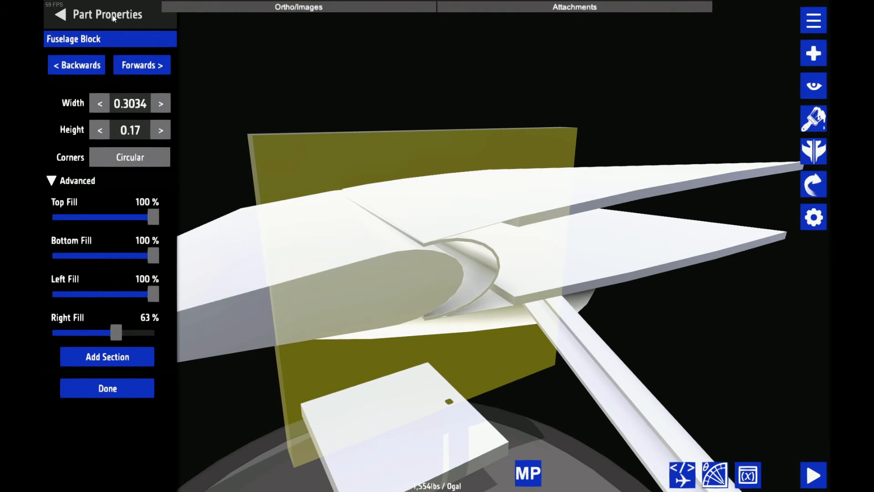
left_click(123, 14)
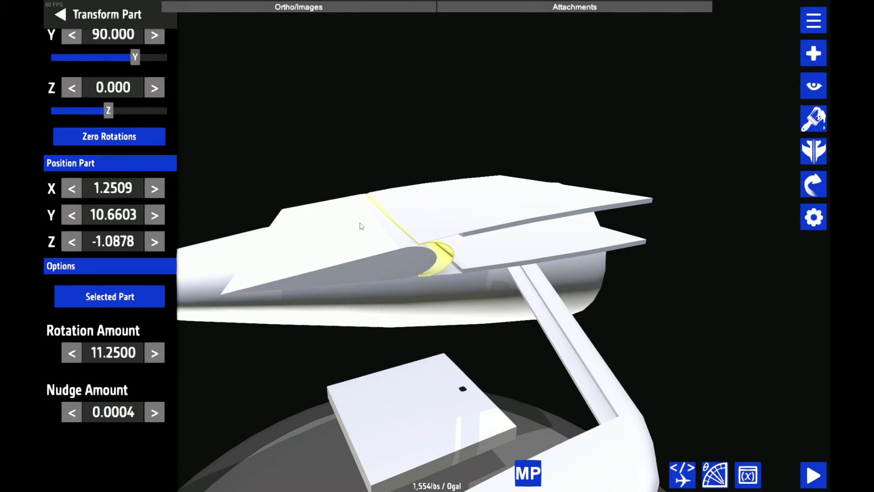
left_click_drag(361, 226, 615, 230)
scroll(568, 232, "up", 3)
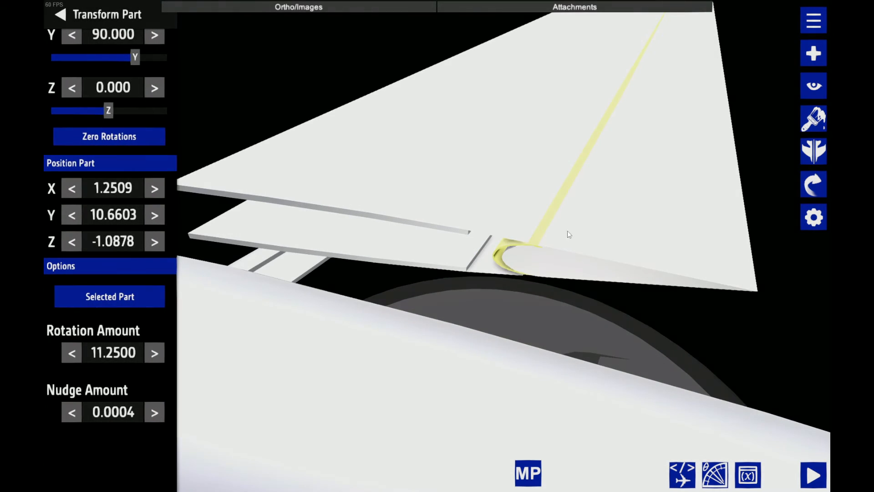
scroll(600, 280, "down", 8)
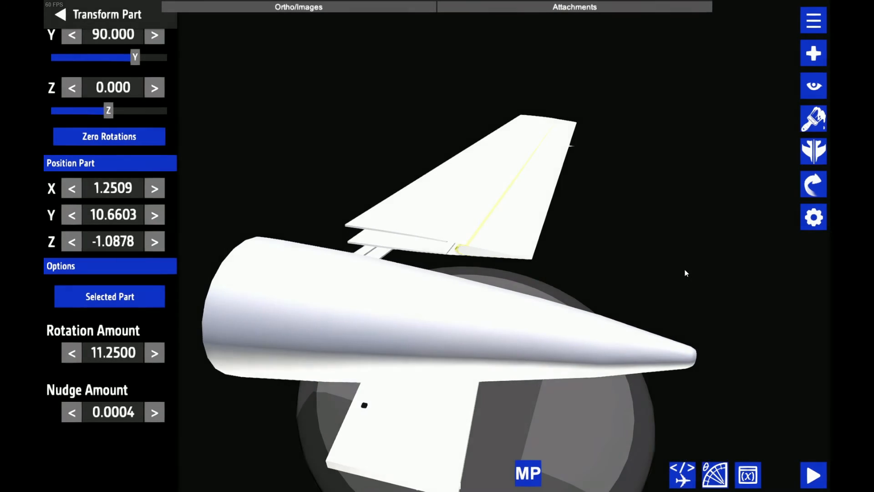
Set the hollow piece's smaller end section to a width of 0.2 and a height of 0.171
left_click_drag(687, 273, 747, 254)
scroll(747, 253, "up", 4)
left_click(813, 228)
left_click(132, 62)
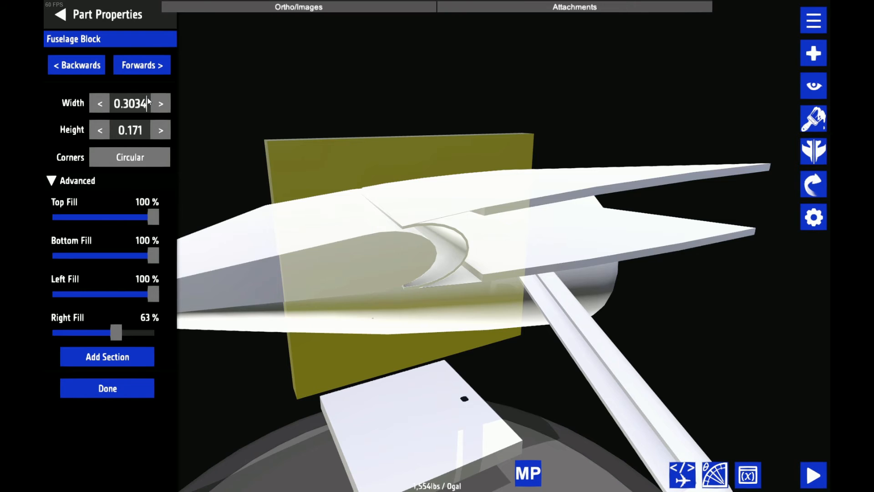
key("BackSpace")
key("BackSpace")
key("BackSpace")
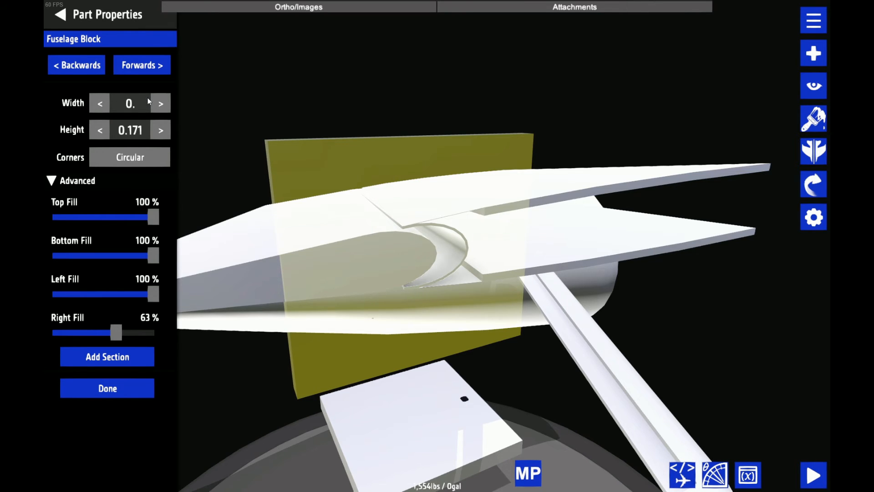
type("2")
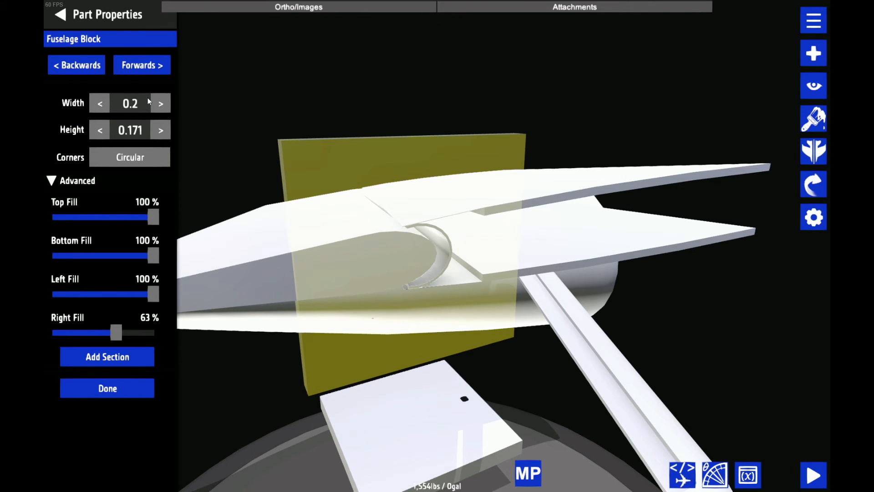
left_click(132, 5)
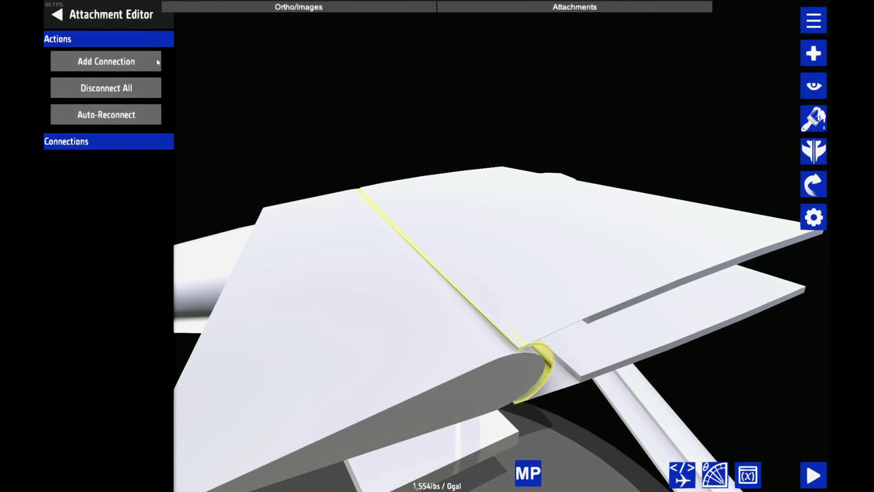
Add a connection from the hollow piece's larger end to an attach point on a neighbouring fuselage block
left_click(157, 59)
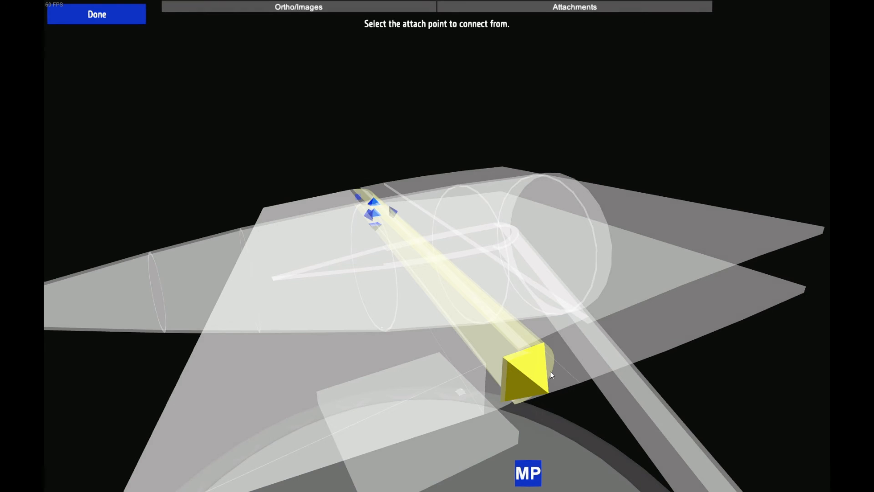
left_click(550, 372)
left_click(552, 226)
left_click(544, 191)
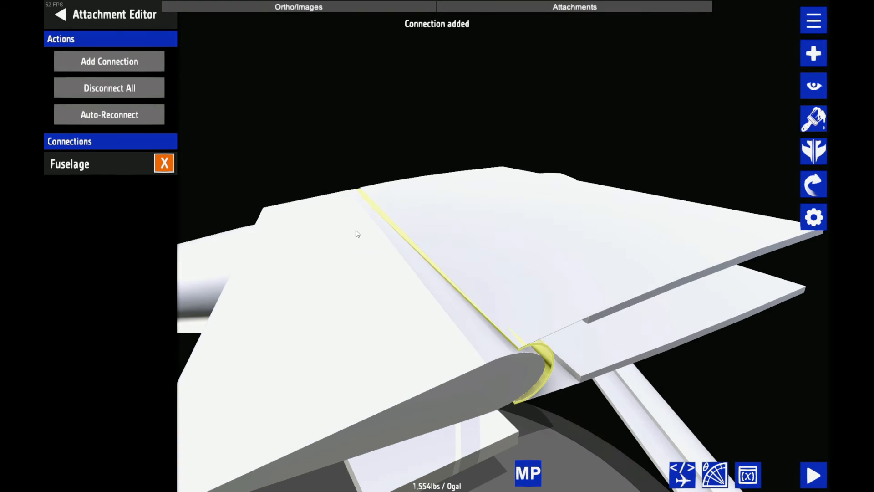
Set the width of the hollow piece's larger end section to 0.5
left_click_drag(706, 136, 575, 263)
scroll(553, 263, "up", 8)
left_click(813, 217)
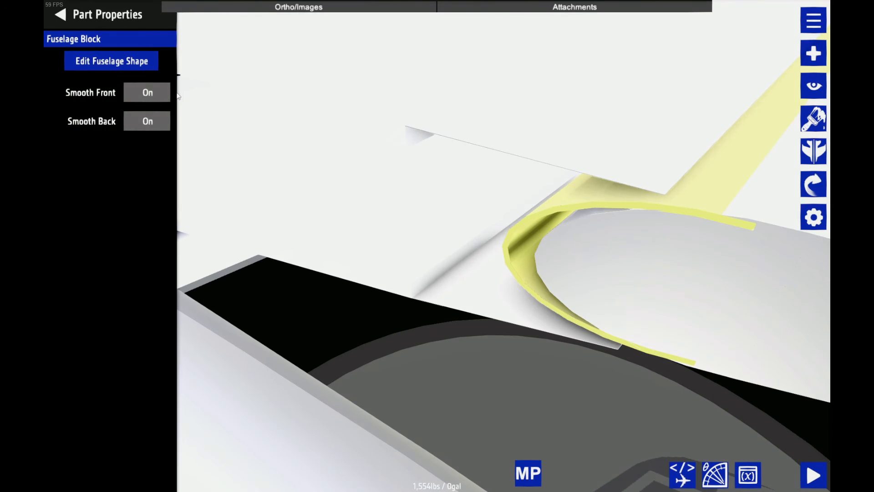
left_click(152, 67)
left_click(73, 66)
left_click(73, 65)
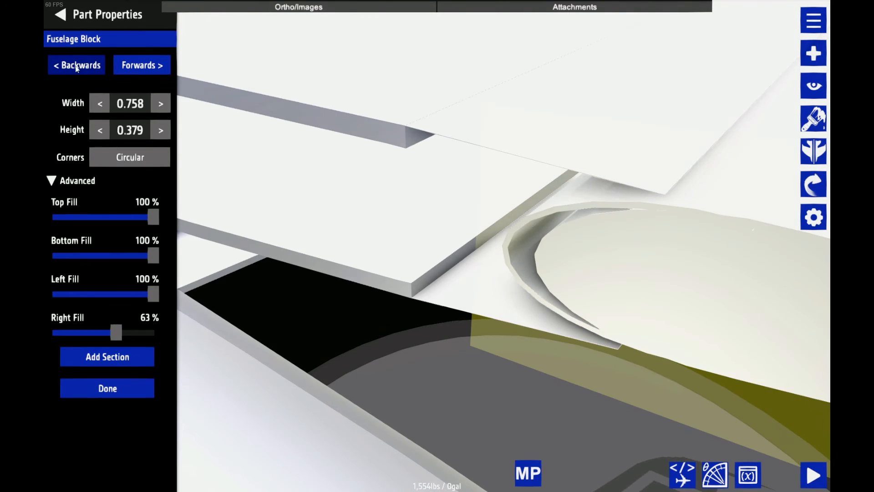
left_click(143, 107)
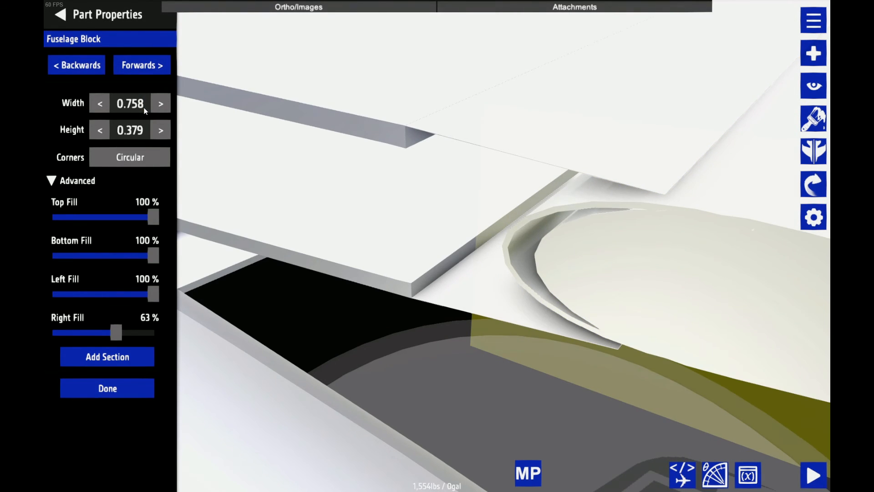
key("BackSpace")
key("BackSpace")
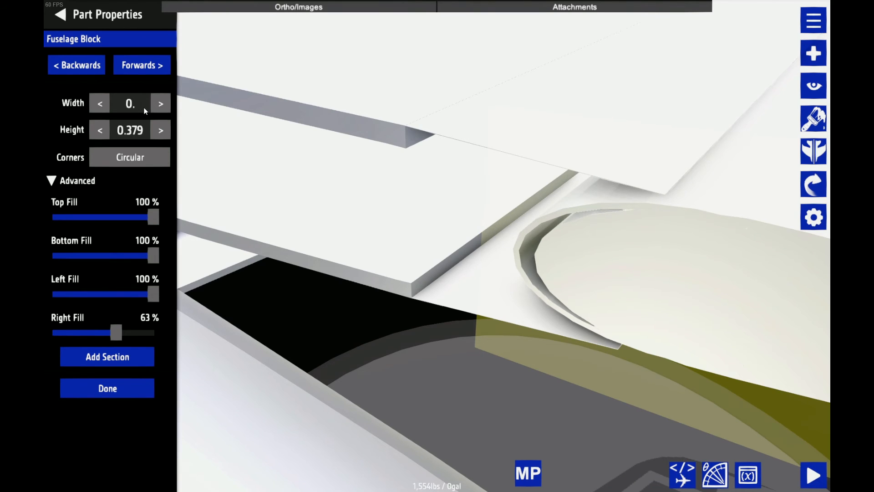
type("5")
Set the hollow piece's run to -2.615 to realign it with the stabilizer cutout
left_click(147, 67)
left_click(147, 157)
key("BackSpace")
key("BackSpace")
key("BackSpace")
type("615")
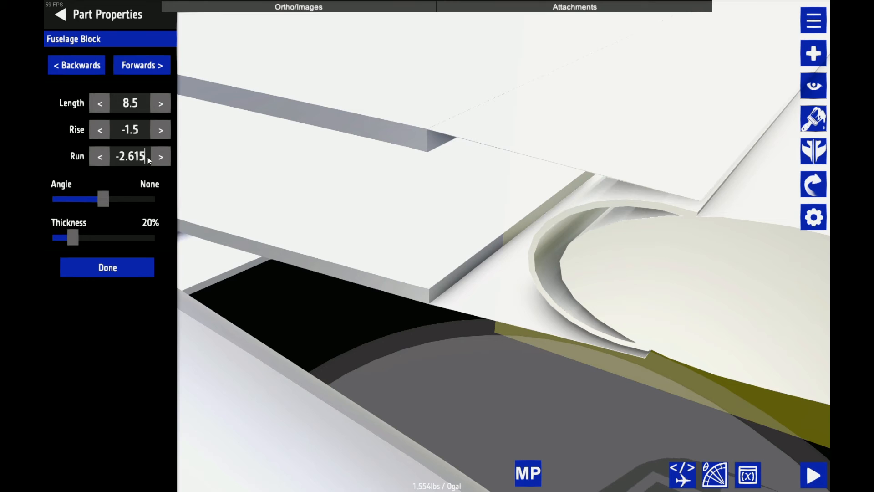
Increase the height of the hollow piece's larger end section and fine-tune the piece's run
left_click(142, 65)
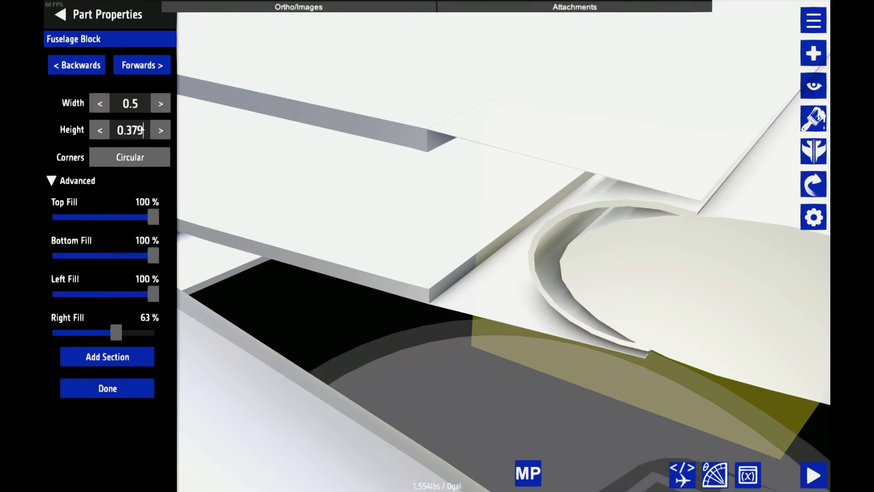
left_click(141, 128)
key("BackSpace")
key("BackSpace")
left_click(142, 65)
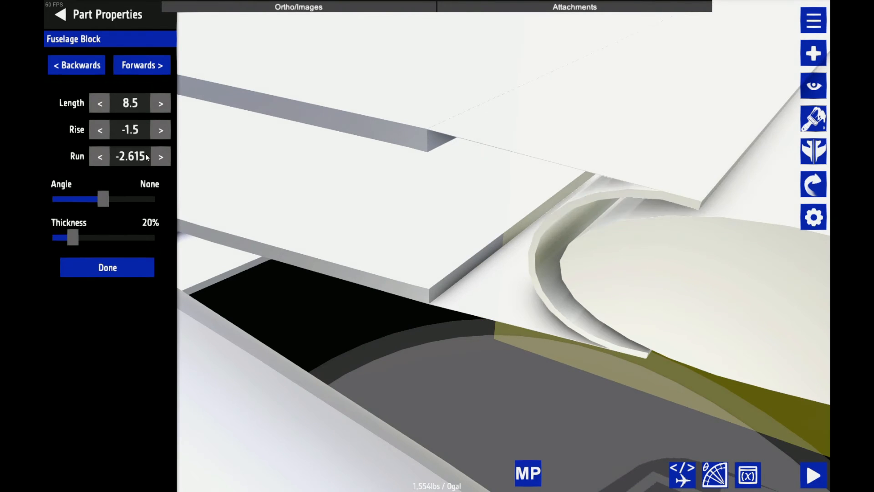
left_click(146, 154)
key("BackSpace")
type("12")
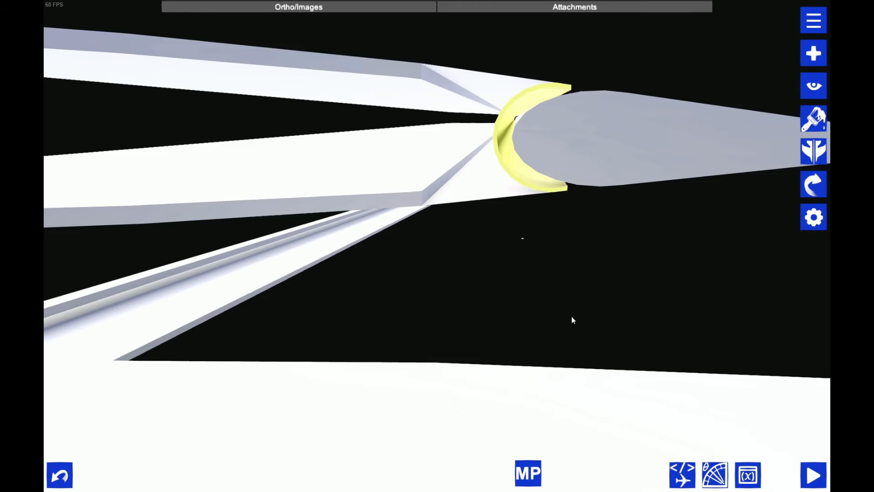
Examine the hollow piece's fit between the stabilizer cutout and the elevator's rounded leading edge from several angles
left_click_drag(572, 316, 556, 324)
scroll(561, 281, "down", 3)
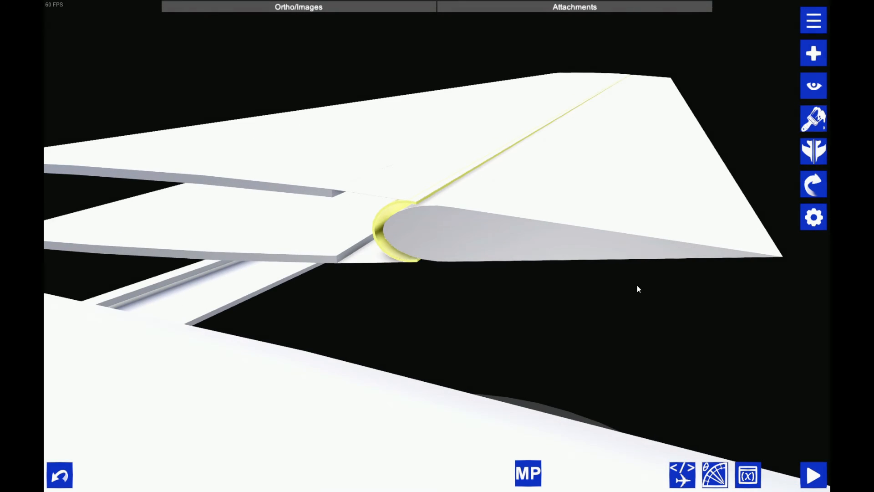
scroll(638, 289, "up", 2)
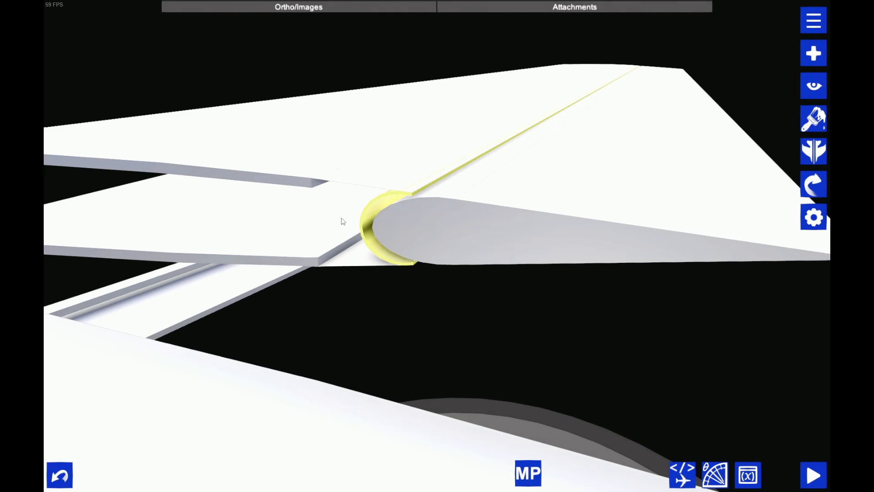
left_click_drag(487, 246, 359, 248)
scroll(632, 342, "down", 4)
left_click_drag(632, 341, 563, 383)
scroll(567, 384, "up", 3)
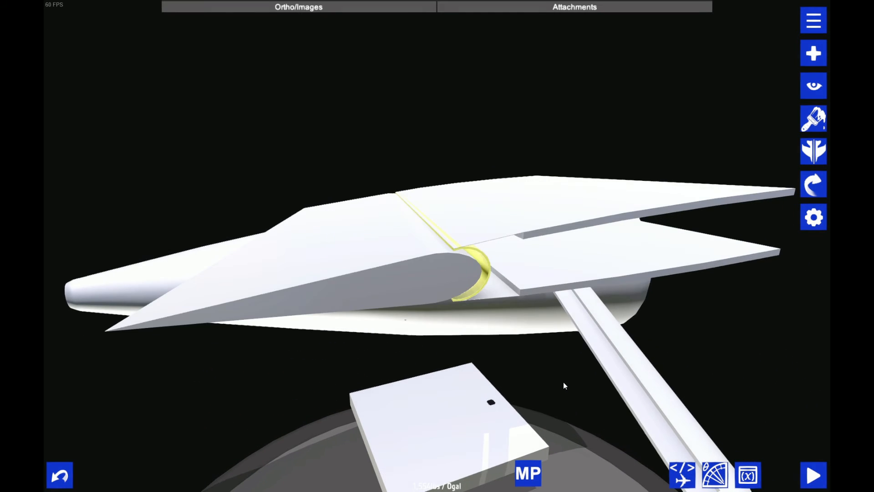
Disconnect the hollow curved piece from the stabilizer section listed in its attachment connections
scroll(450, 275, "up", 4)
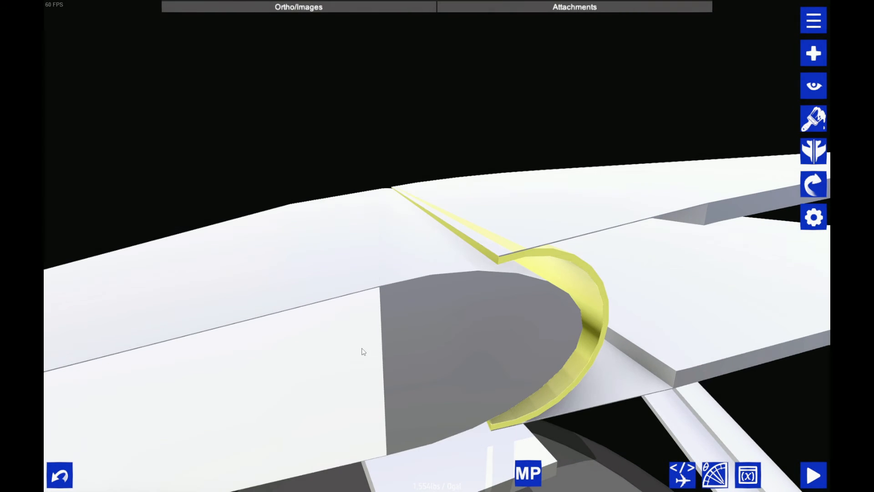
scroll(362, 337, "down", 7)
left_click_drag(457, 395, 496, 401)
left_click_drag(560, 422, 507, 353)
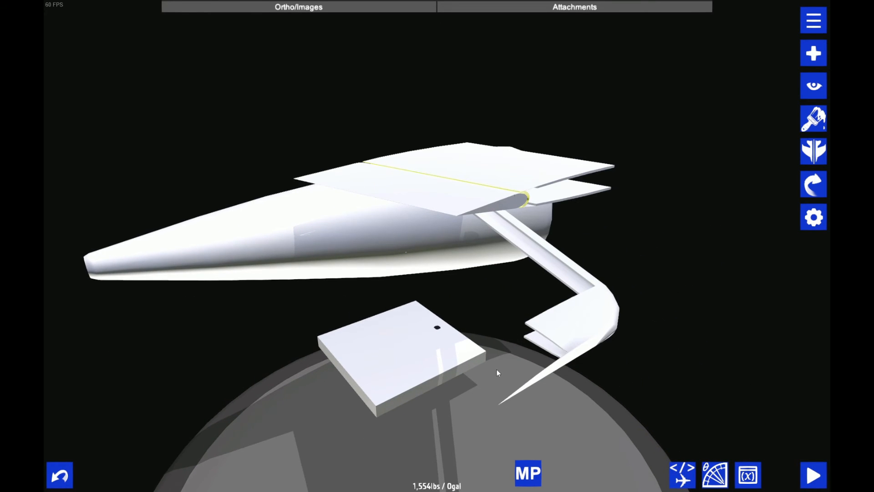
scroll(496, 369, "up", 6)
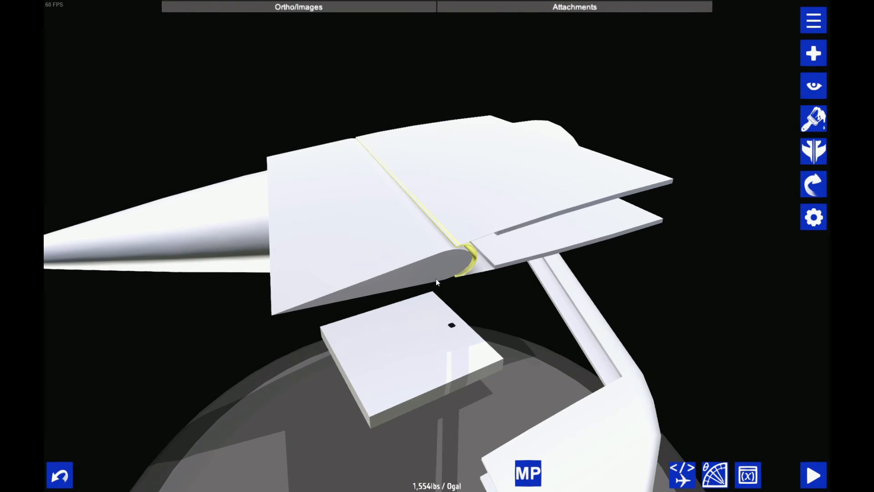
left_click(814, 182)
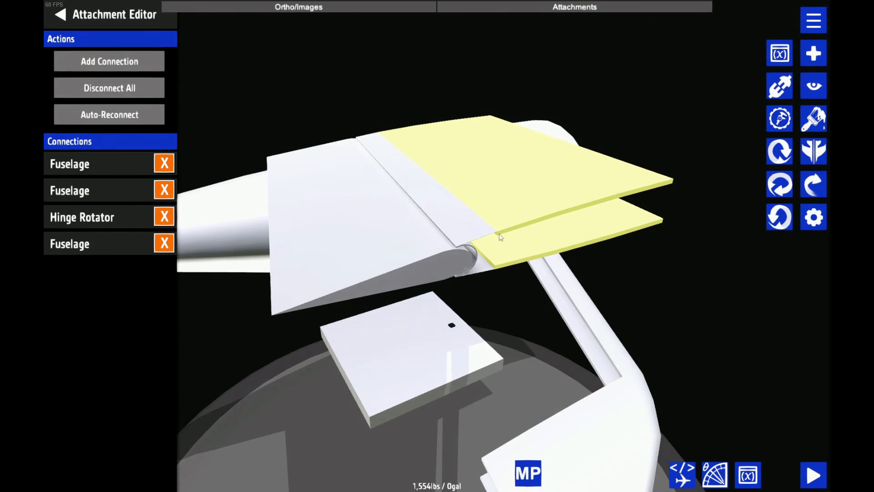
left_click(476, 255)
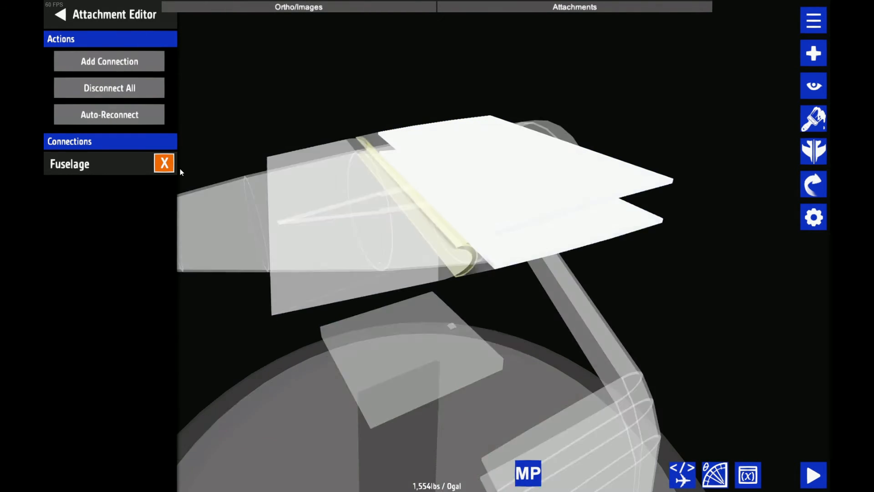
left_click(165, 163)
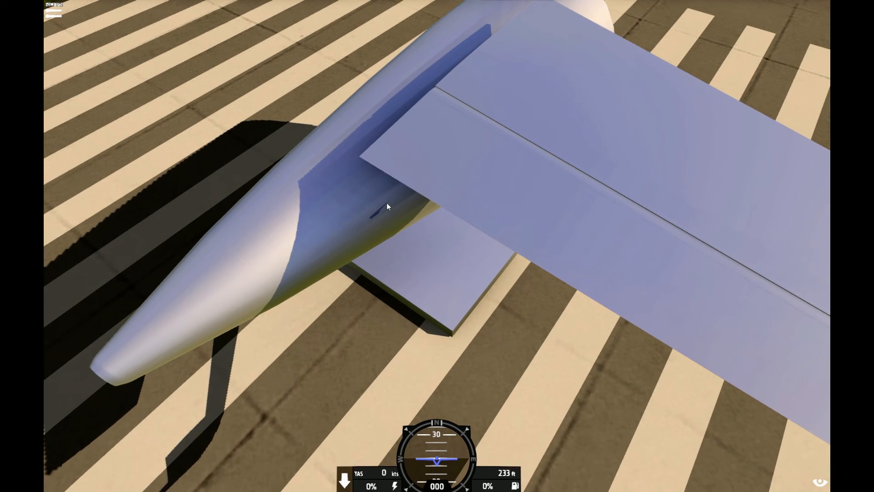
Inspect the stabilizer, the elevator and the side of the tail fuselage up close in the flight view
left_click_drag(447, 181, 398, 193)
scroll(416, 190, "up", 3)
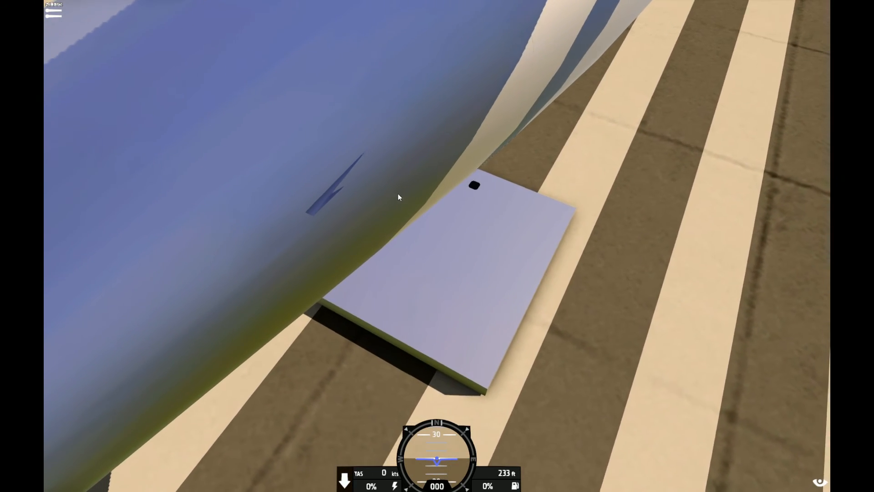
scroll(319, 219, "up", 2)
left_click_drag(319, 220, 446, 205)
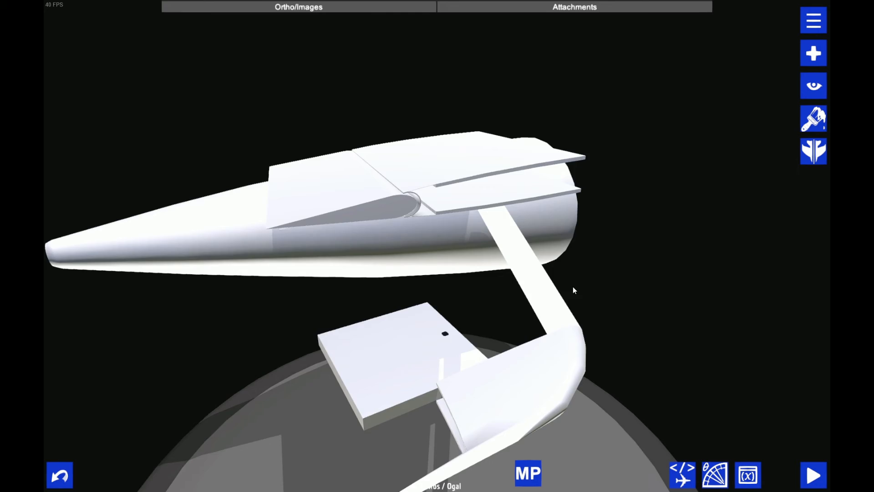
left_click_drag(573, 290, 446, 226)
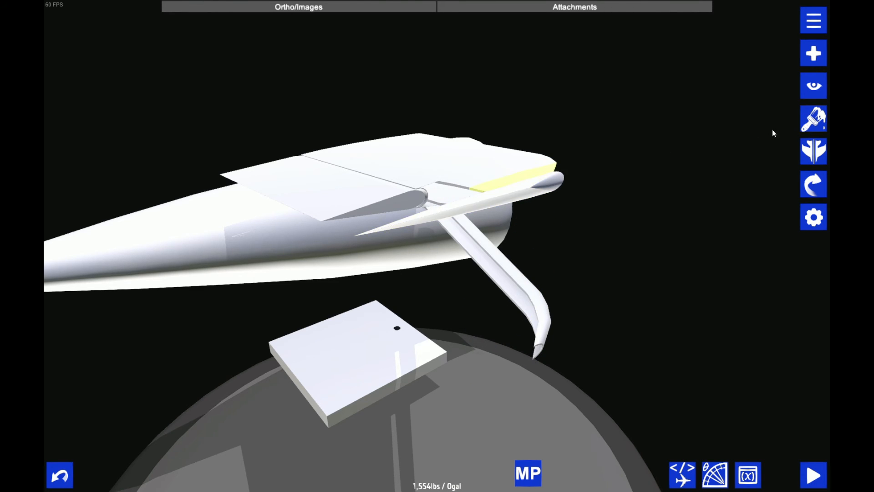
Raise the outboard filler section with its attached skins clear of the stabilizer to expose the end of the elevator cutout
left_click(814, 87)
left_click(786, 26)
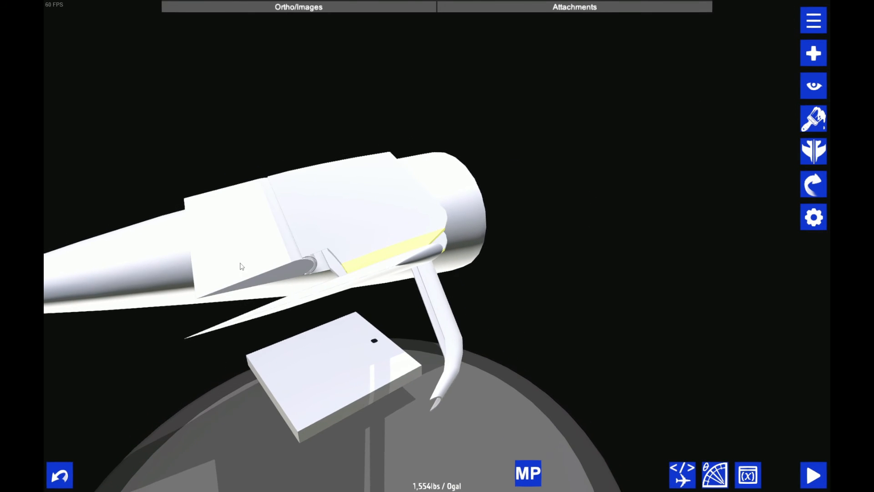
left_click_drag(494, 294, 419, 293)
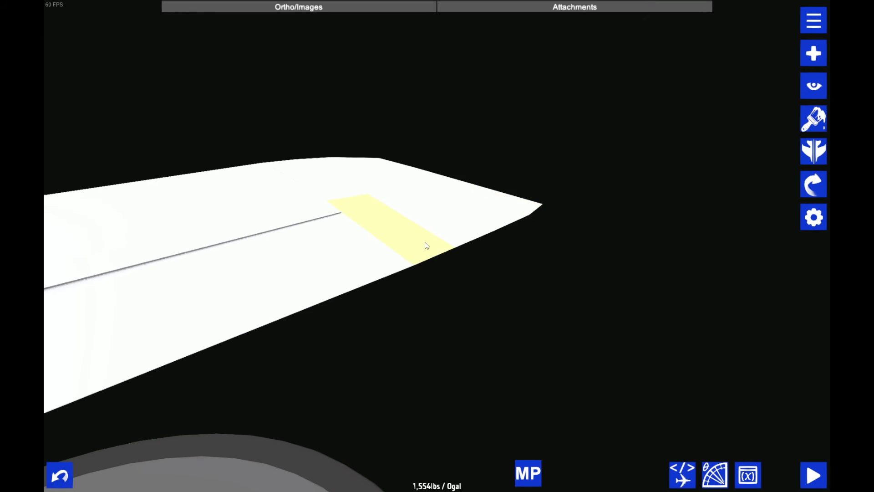
scroll(425, 242, "up", 6)
scroll(425, 242, "down", 1)
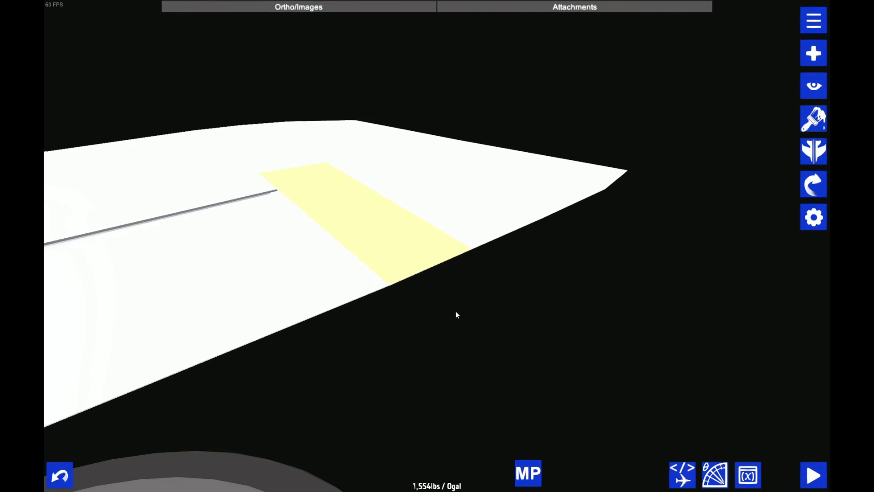
left_click_drag(456, 312, 440, 294)
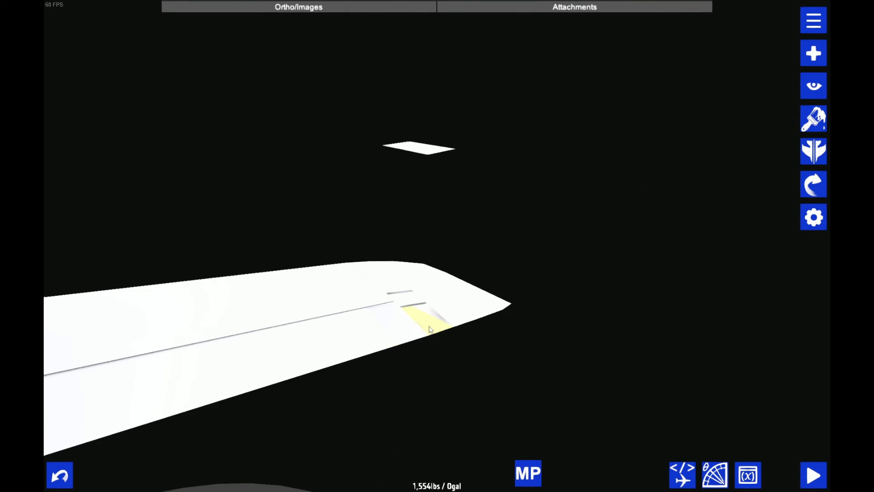
left_click_drag(457, 375, 378, 357)
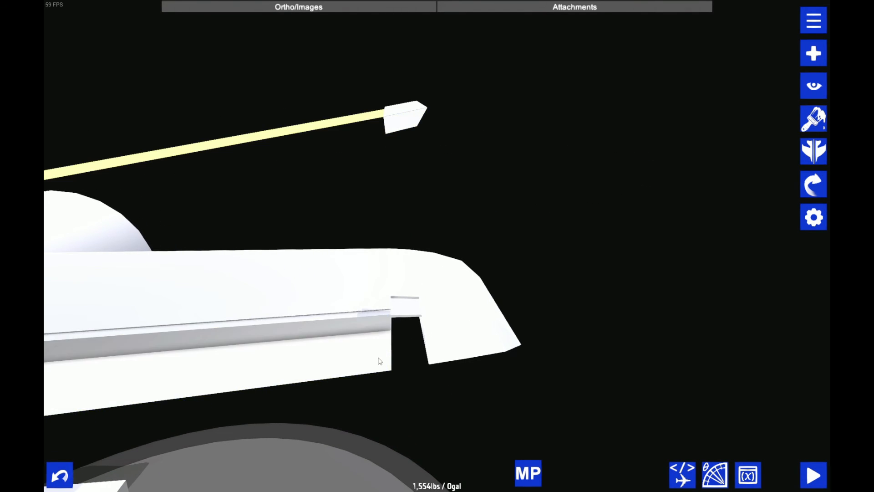
Place a copy of the cutout's triangular end piece between the raised skins, using the original piece's position value
left_click_drag(433, 402, 613, 142)
left_click(401, 351)
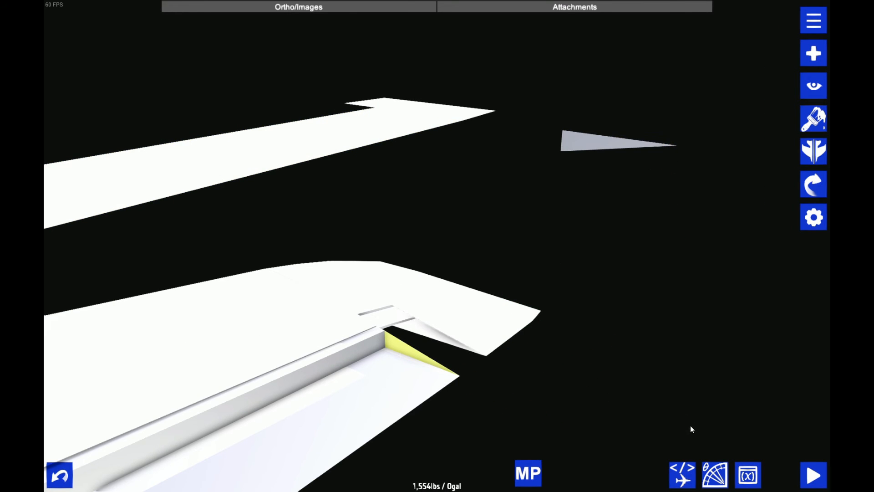
left_click(682, 475)
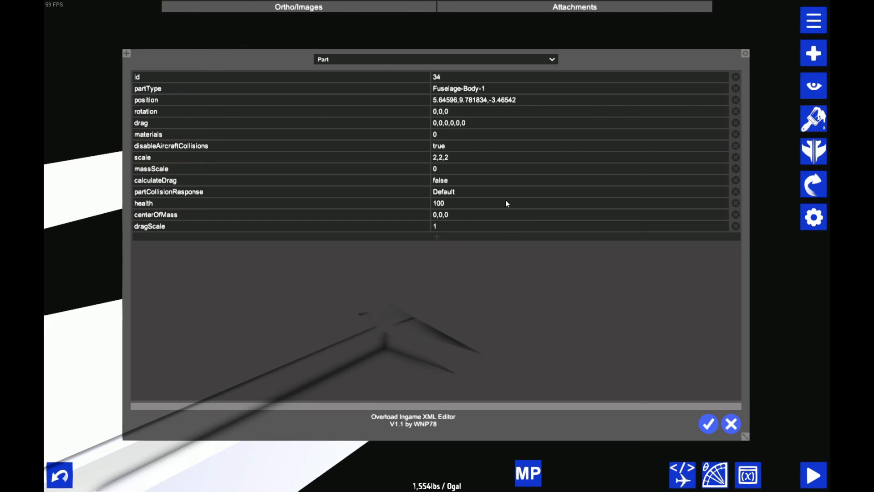
left_click(530, 100)
left_click(708, 423)
left_click_drag(531, 207, 707, 146)
Connect the triangular end piece's pointed-end attach point to the large inner block of the stabilizer
left_click(774, 86)
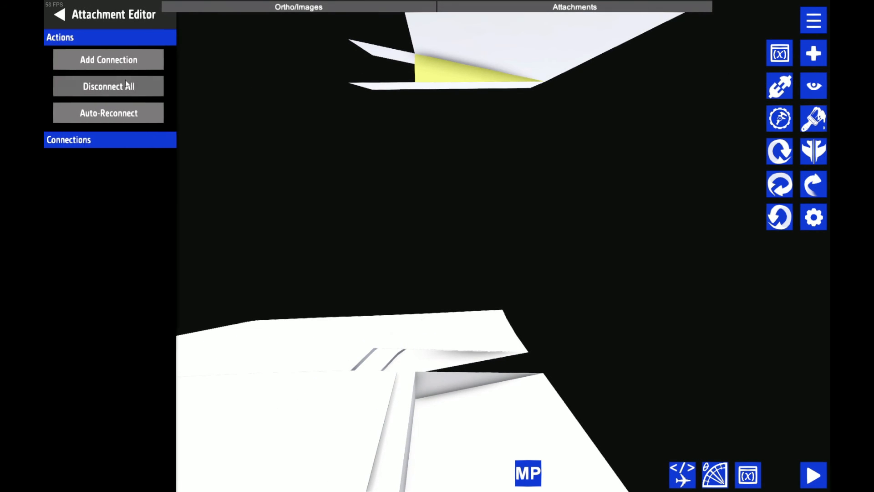
left_click(114, 59)
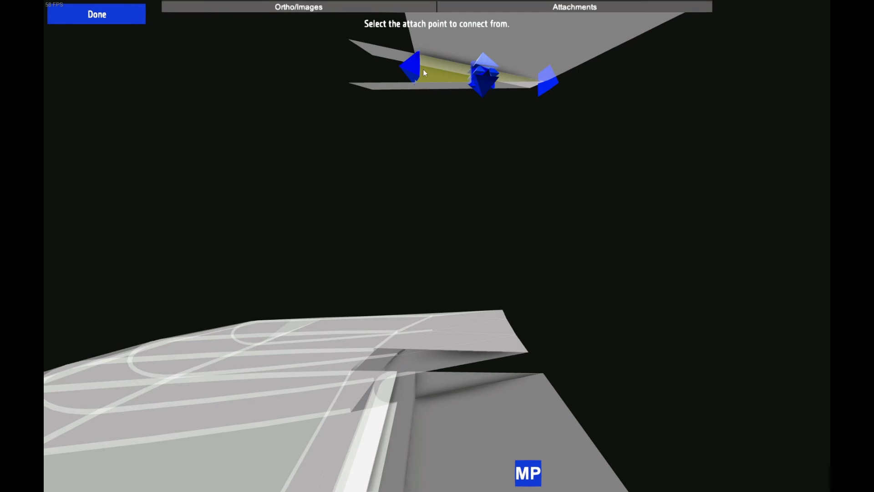
left_click(551, 83)
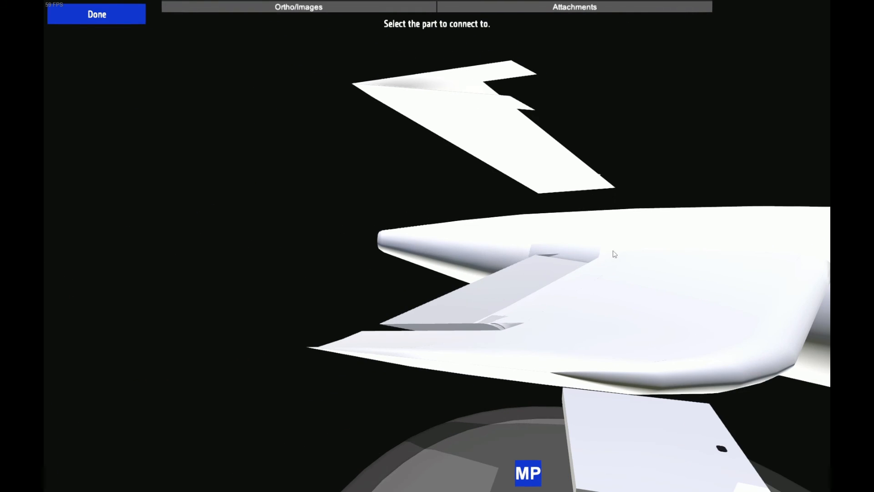
left_click(695, 272)
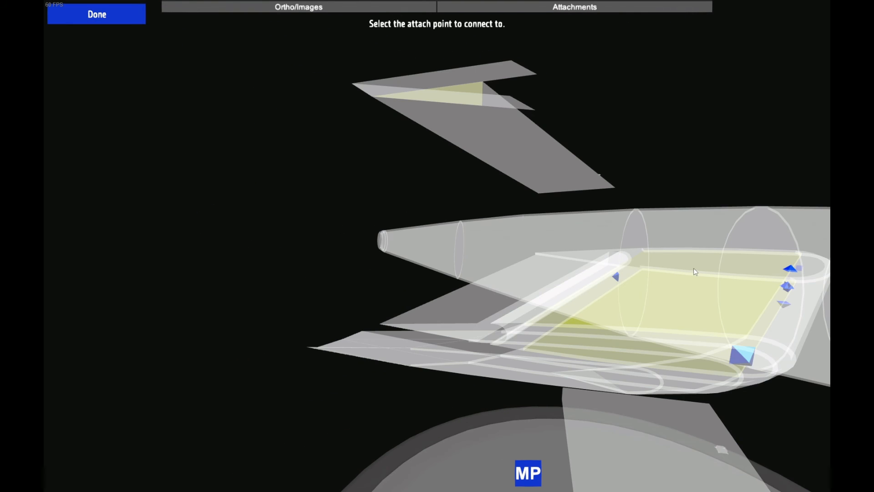
left_click(789, 287)
Copy the hollow curved piece from the stabilizer into the raised skin section beside the triangular end piece
left_click_drag(521, 47, 689, 50)
left_click(403, 407)
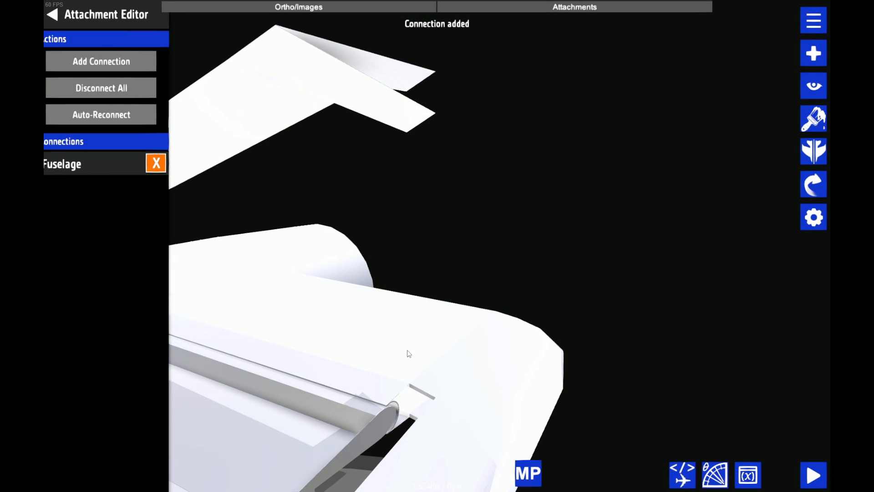
left_click(402, 407)
left_click(401, 405)
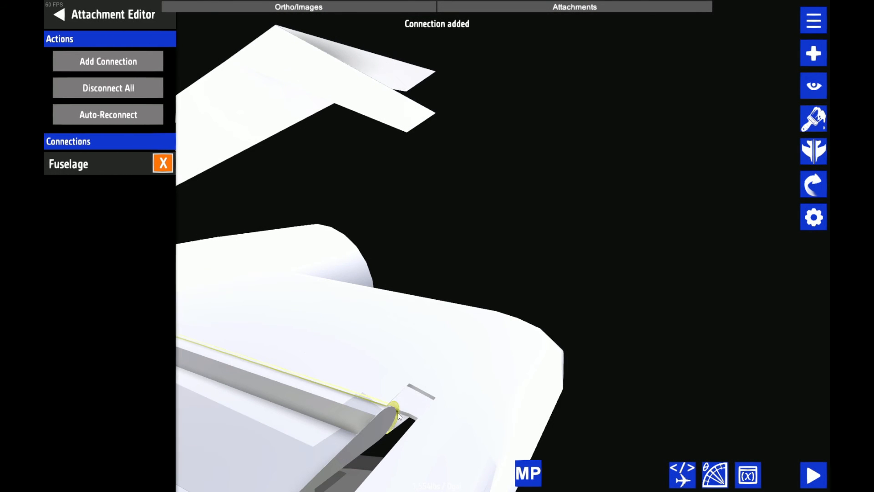
left_click_drag(401, 405, 792, 150)
Set the length of the triangular end piece in the raised section to 1
double_click(328, 105)
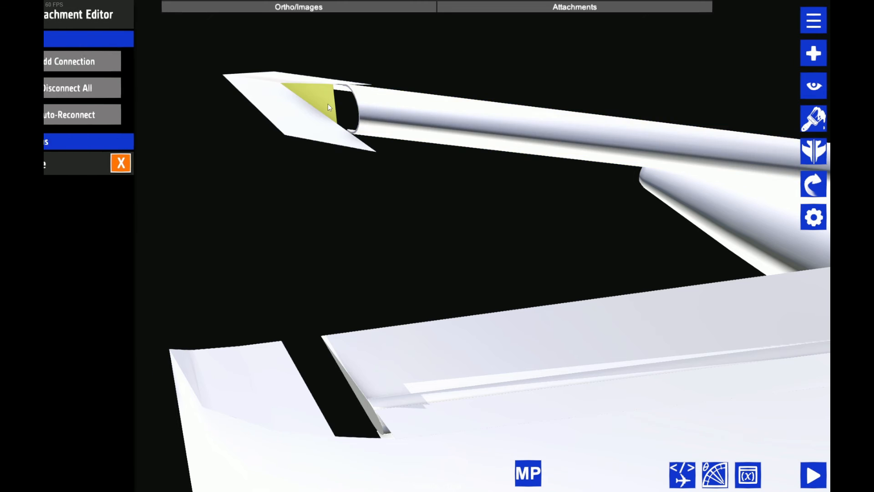
left_click_drag(403, 131, 431, 82)
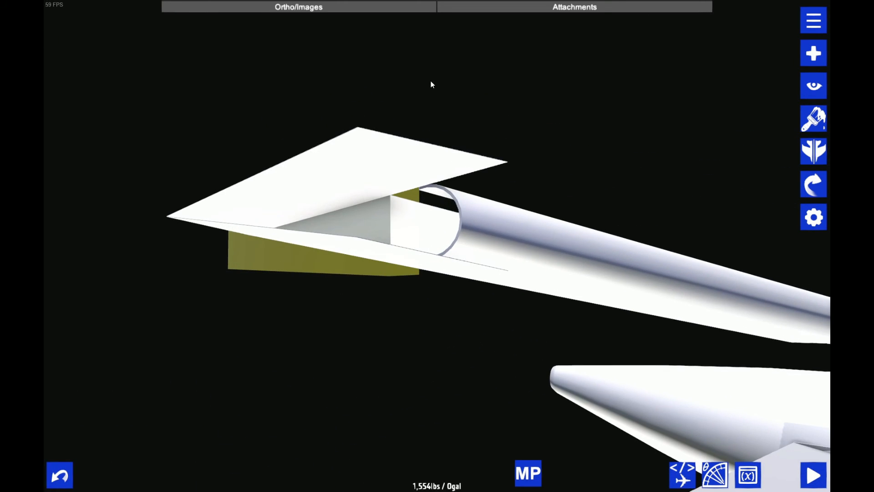
scroll(476, 193, "up", 5)
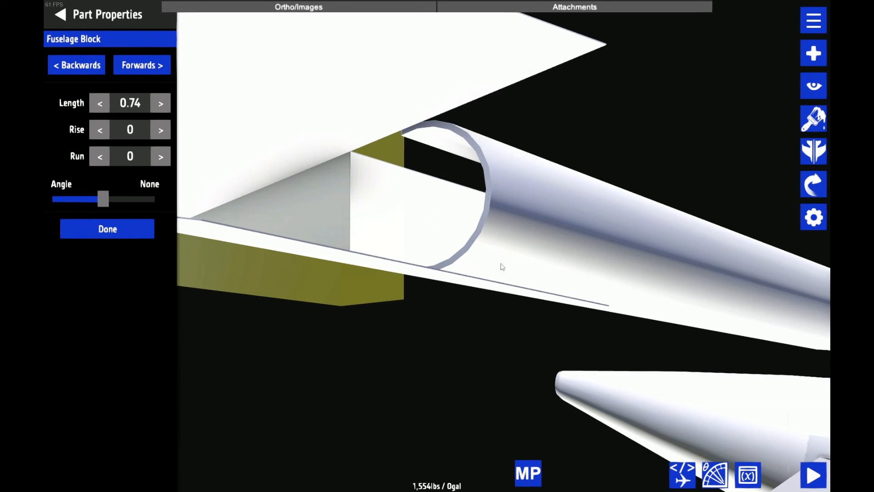
scroll(489, 153, "down", 1)
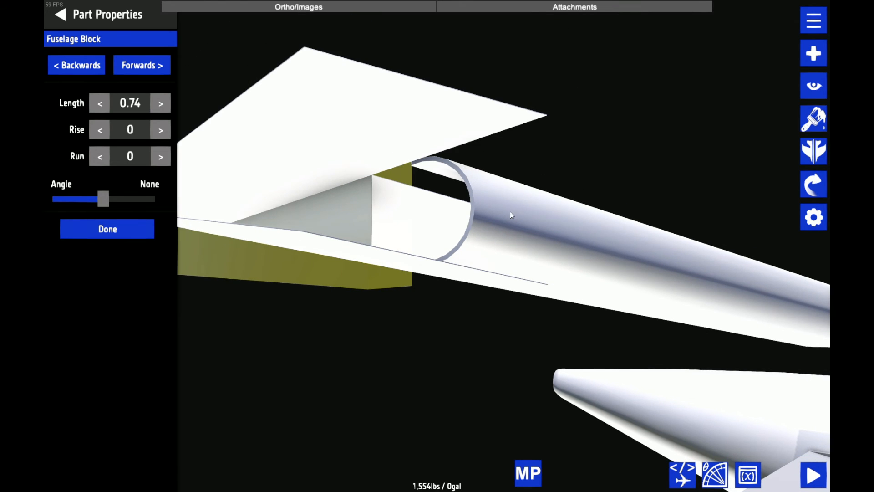
left_click_drag(588, 151, 570, 177)
scroll(606, 173, "down", 1)
scroll(570, 178, "up", 1)
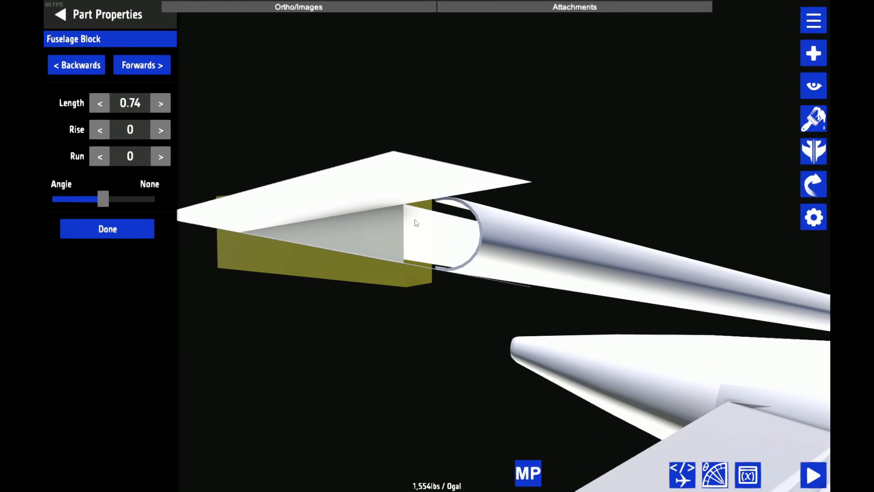
left_click(162, 104)
left_click(161, 105)
left_click(161, 105)
left_click(101, 103)
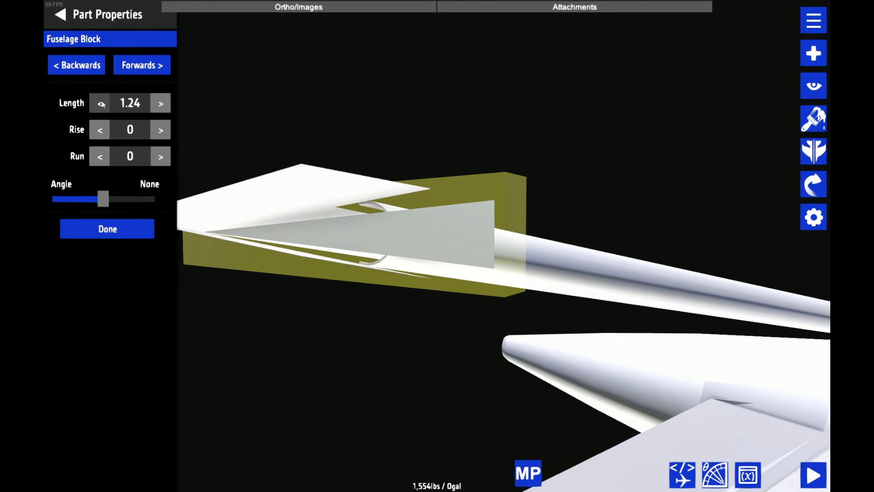
left_click(100, 103)
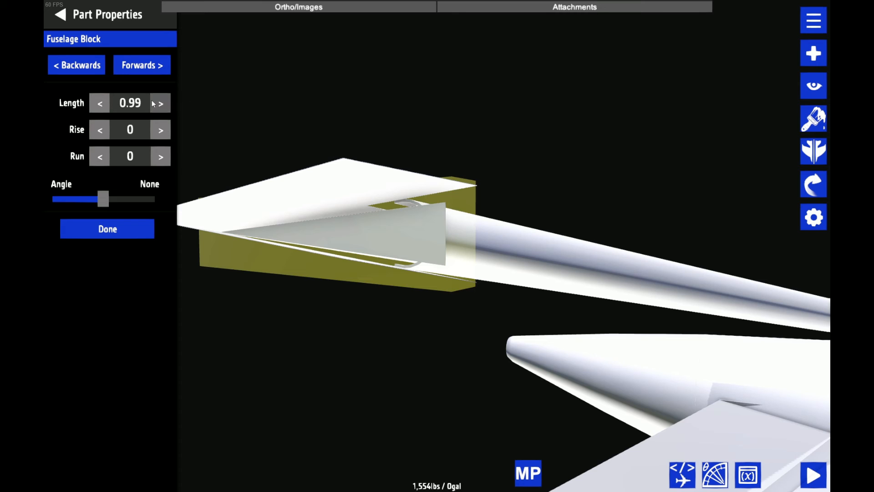
type("1")
left_click_drag(549, 248, 556, 202)
scroll(533, 198, "up", 3)
Edit the height of the triangular end piece's taller end section
left_click(135, 66)
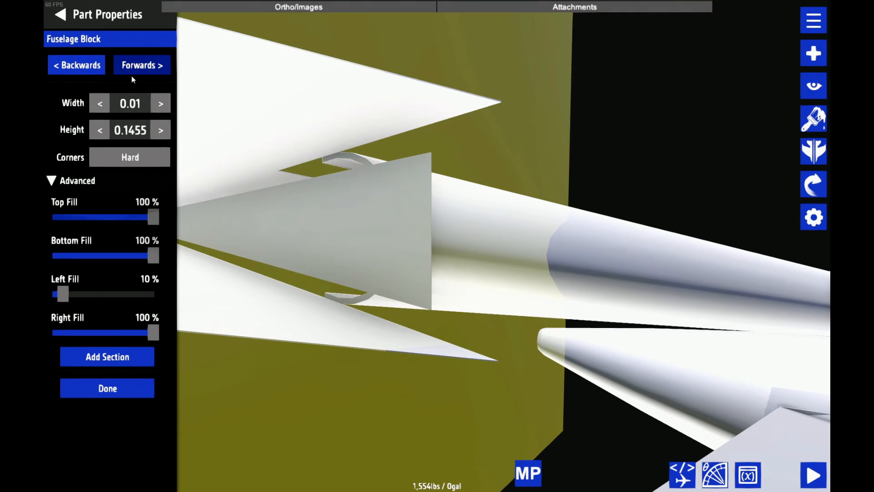
key("BackSpace")
key("BackSpace")
key("BackSpace")
key("BackSpace")
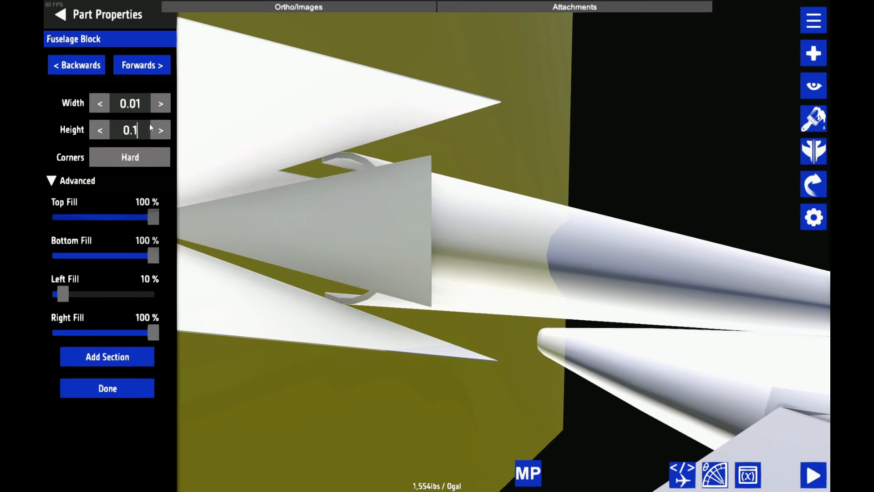
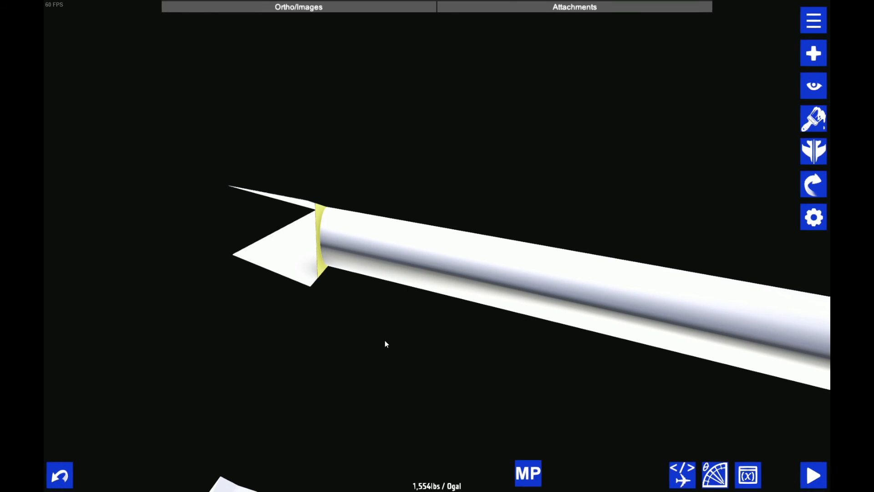
left_click_drag(352, 340, 325, 339)
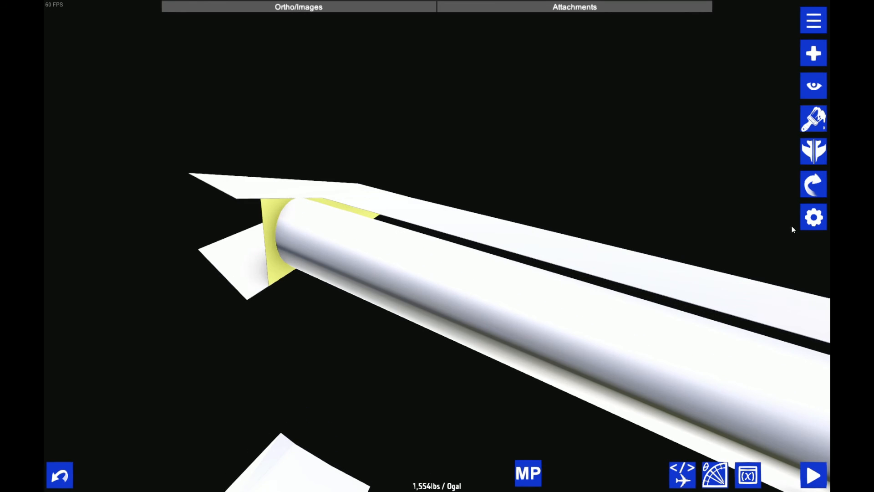
left_click(815, 187)
left_click_drag(509, 110, 525, 111)
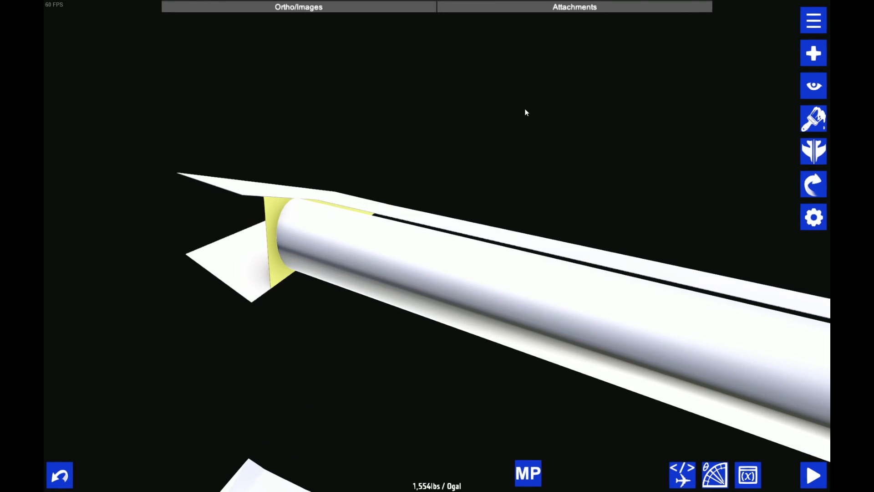
key("ctrl+s")
Copy the position value from the part XML of the small triangular piece at the elevator's root
left_click(468, 285)
left_click_drag(446, 171, 252, 60)
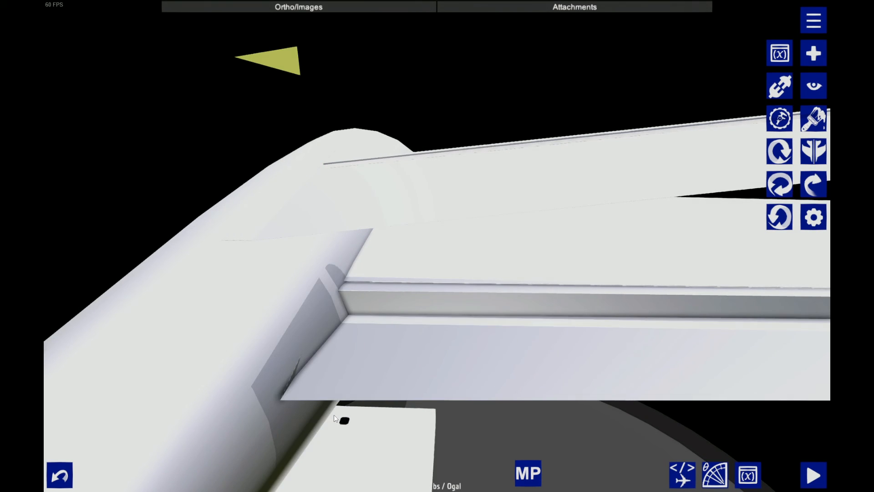
left_click(291, 375)
left_click(682, 474)
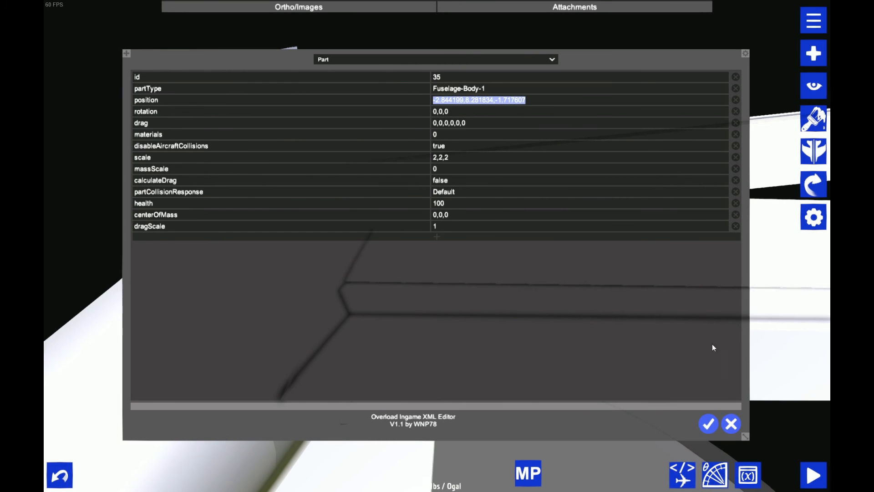
left_click(707, 423)
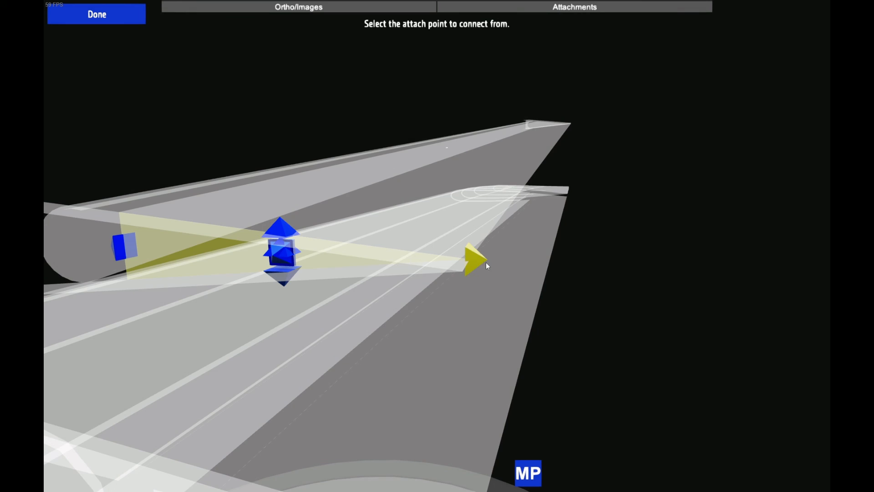
Connect the selected triangular piece to the large block of the horizontal stabilizer
left_click(474, 261)
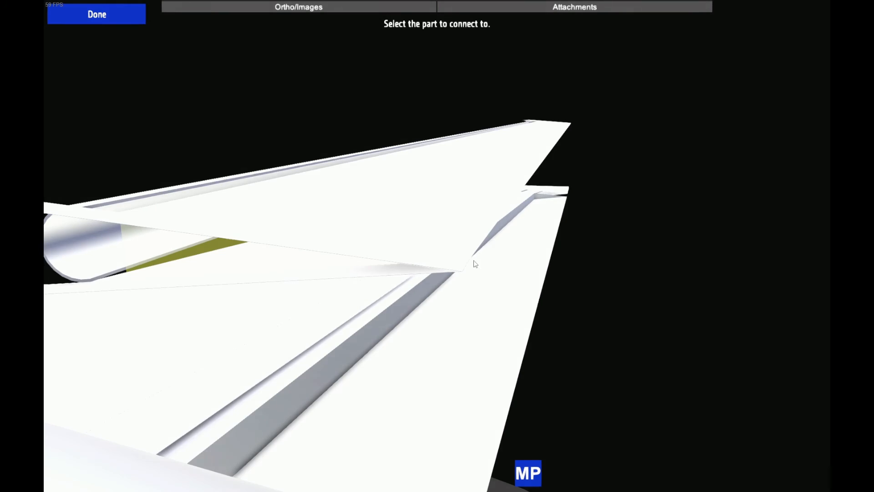
scroll(472, 262, "down", 2)
left_click(223, 246)
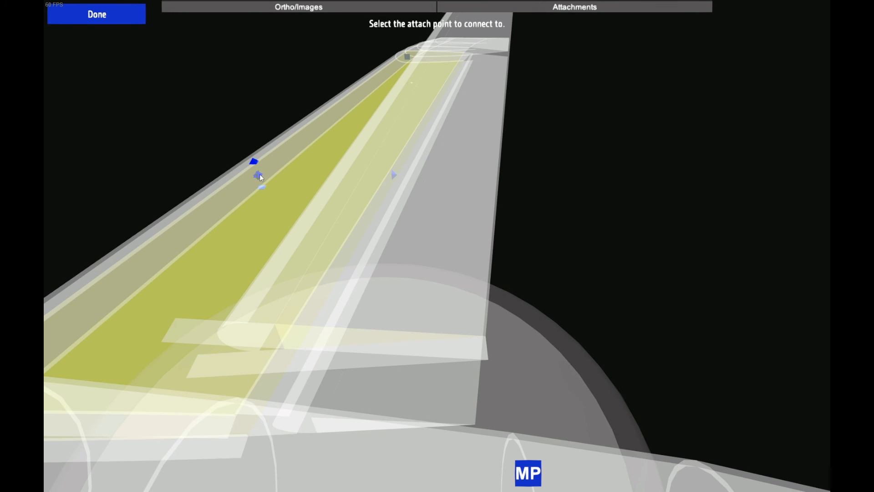
left_click(259, 176)
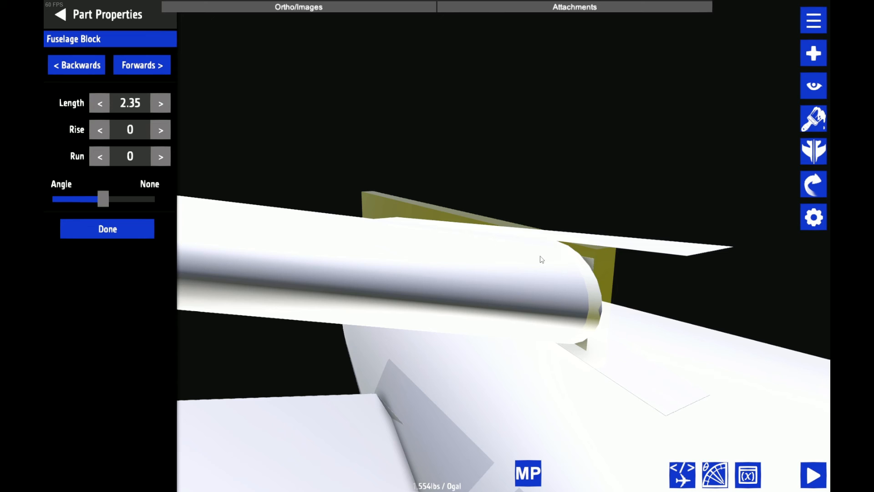
Set the length of the inner fuselage block behind the hollow leading-edge piece to 2.5
left_click(164, 108)
left_click(142, 108)
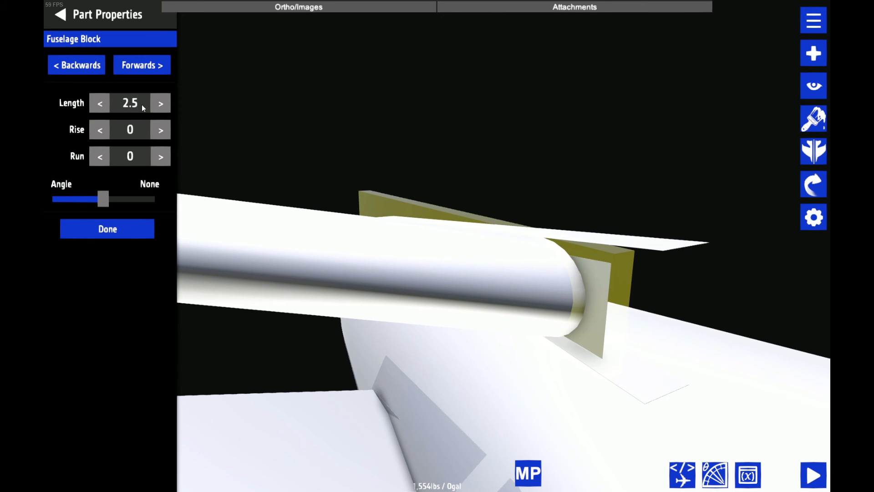
left_click_drag(281, 104, 215, 89)
Set the height of the inner fuselage block's end section to 0.45 so it fits the stabilizer skin opening
left_click(164, 62)
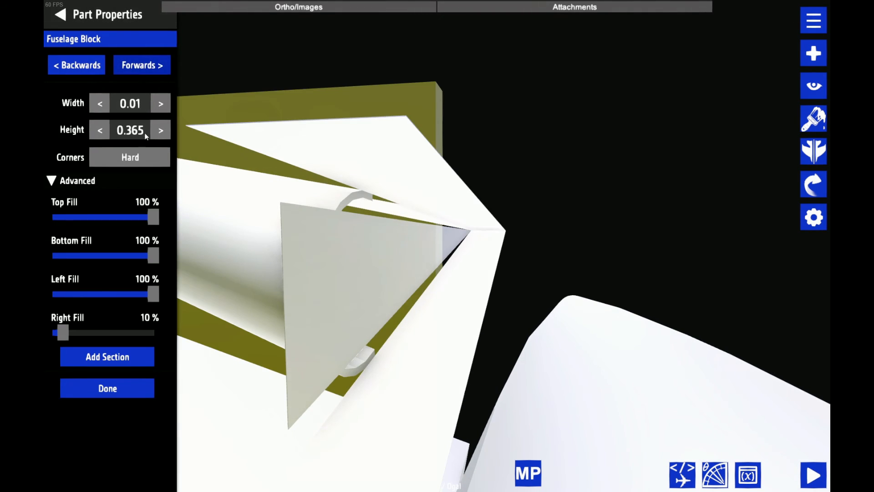
key("BackSpace")
key("BackSpace")
key("BackSpace")
type("5")
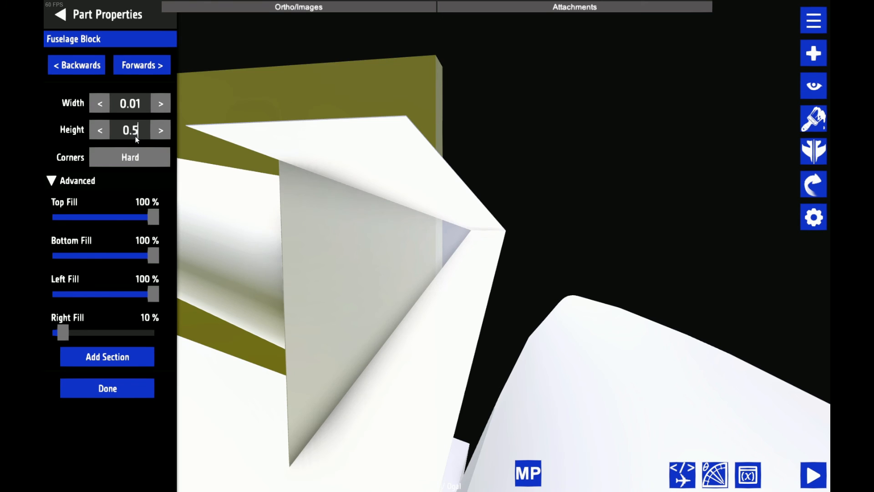
key("BackSpace")
type("45")
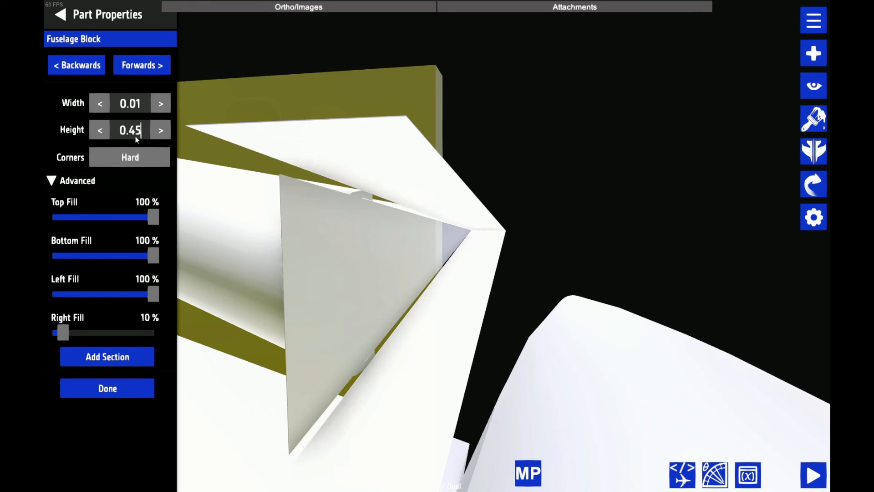
left_click_drag(587, 122, 425, 203)
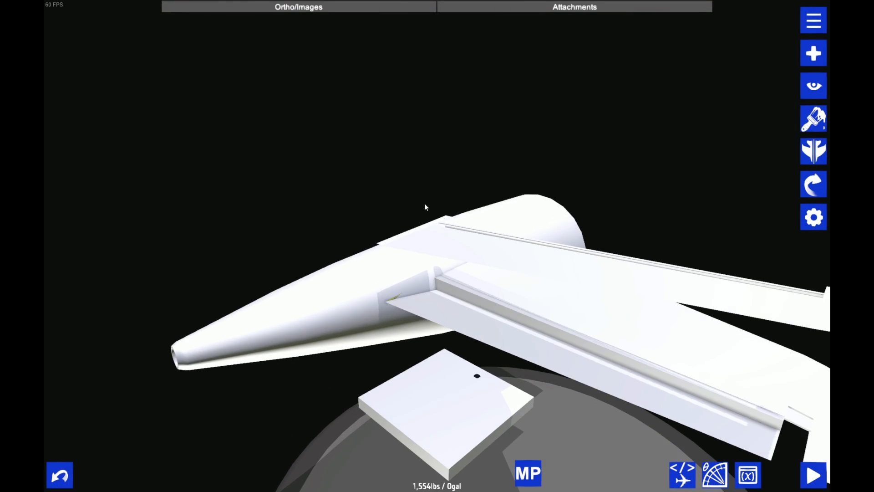
Examine the assembled horizontal stabilizer, its elevator and its tip on the tail cone
left_click_drag(467, 257, 419, 207)
scroll(444, 215, "down", 3)
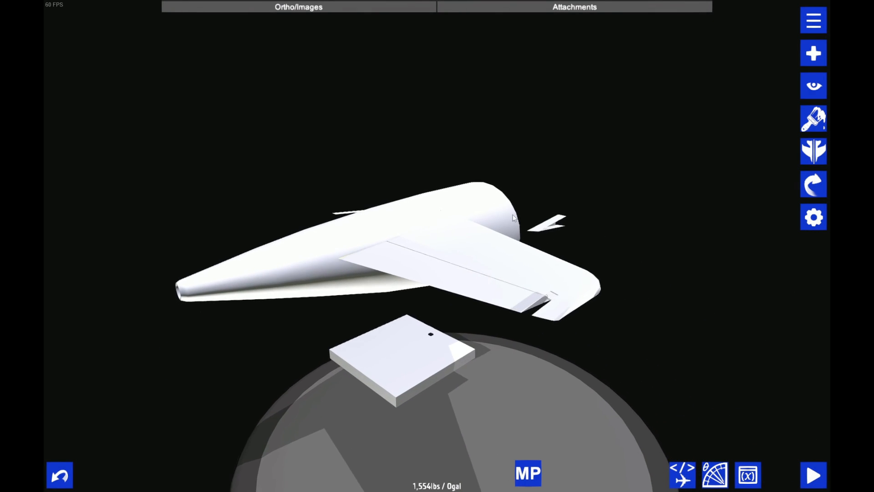
scroll(419, 208, "up", 2)
key("ctrl+z")
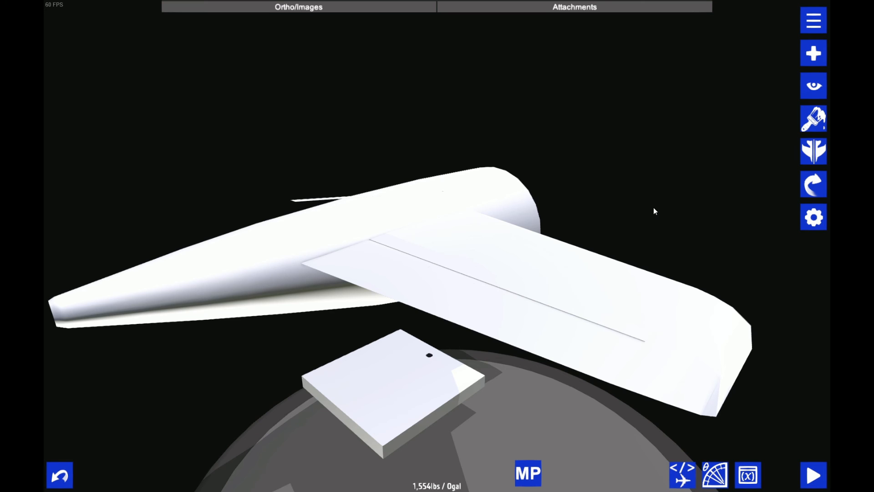
scroll(653, 209, "down", 3)
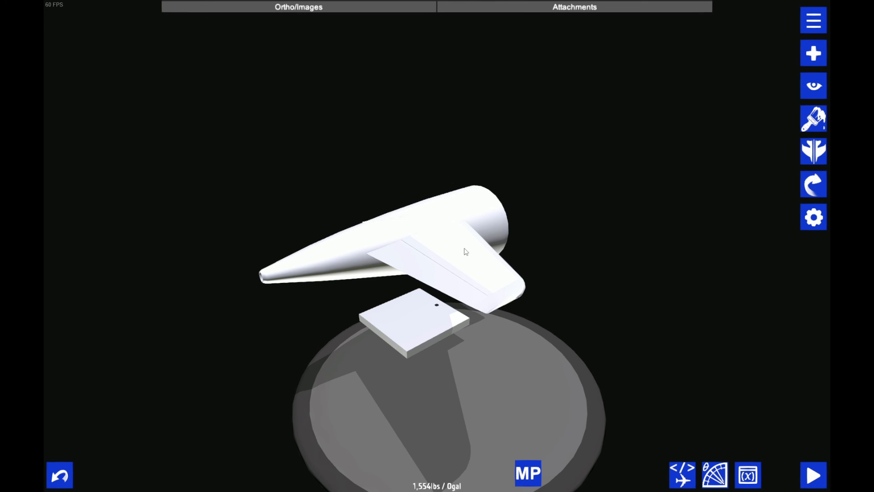
Load the saved SWL-120 aircraft and bring its wing into view
left_click(813, 21)
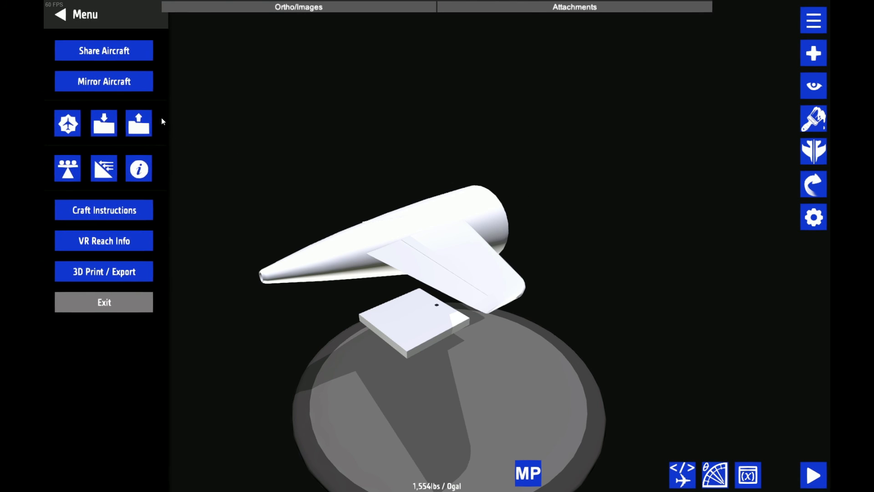
left_click(145, 116)
left_click(128, 121)
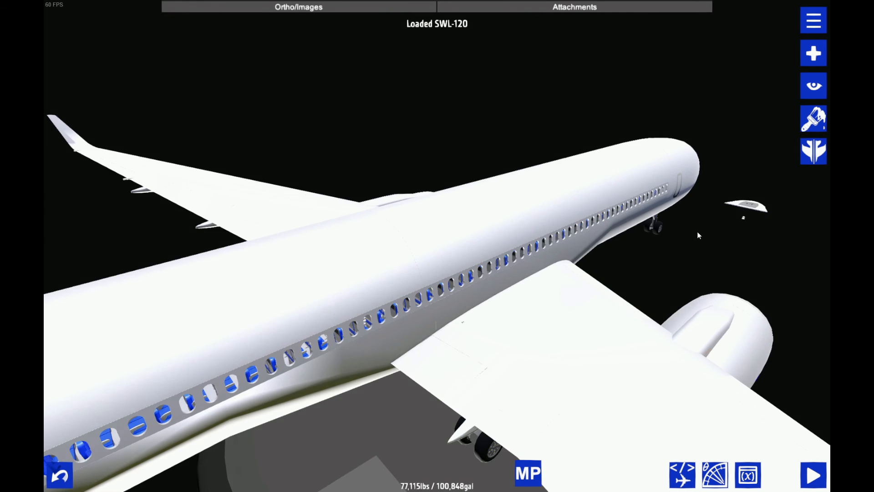
left_click_drag(697, 232, 611, 145)
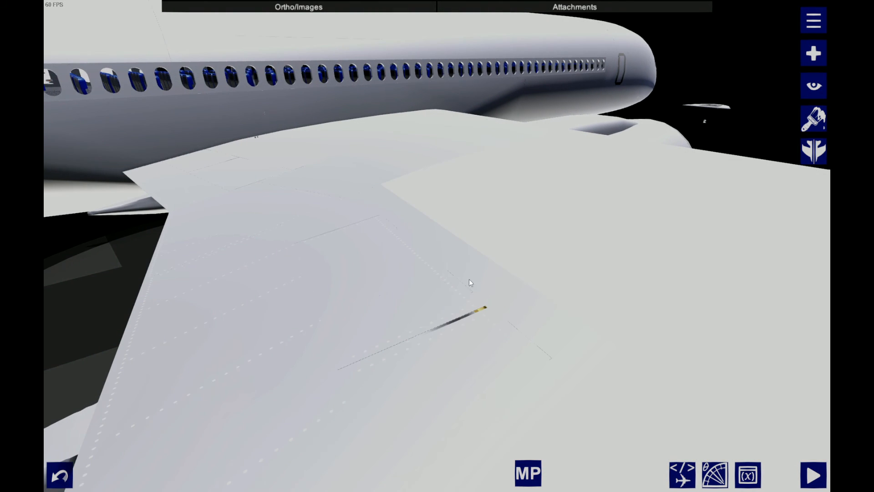
left_click_drag(414, 302, 494, 288)
scroll(492, 285, "down", 1)
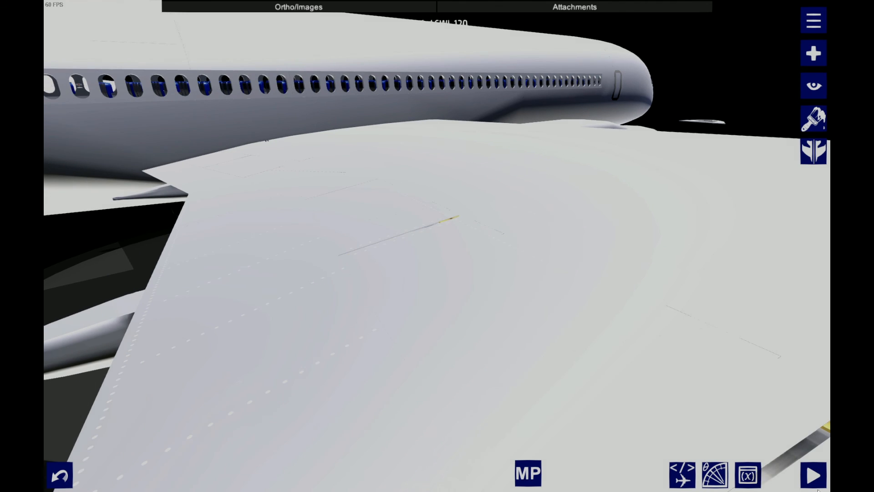
Start a flight with the SWL-120 and examine the wing's flaps, spoilers and dotted surface details
left_click(812, 475)
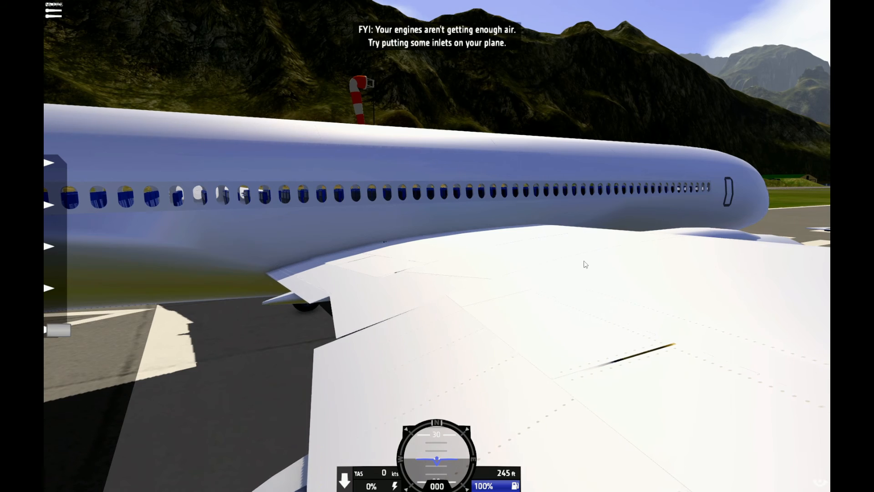
key("m")
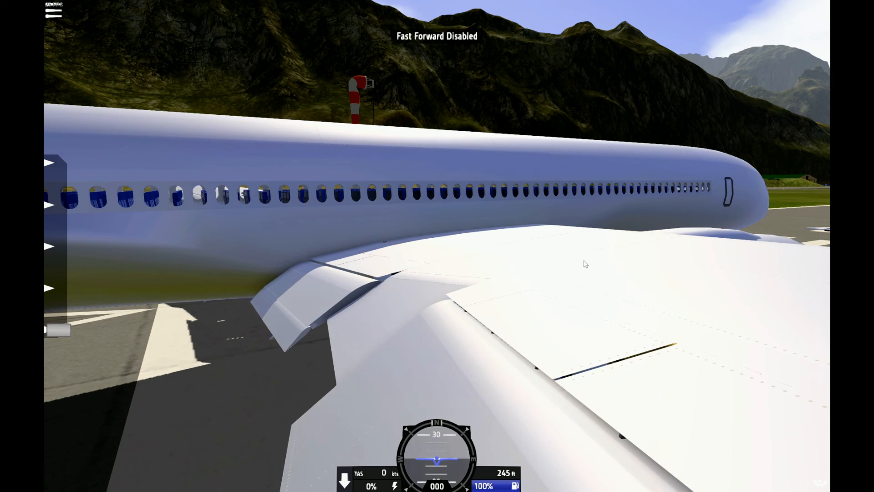
left_click_drag(586, 265, 488, 275)
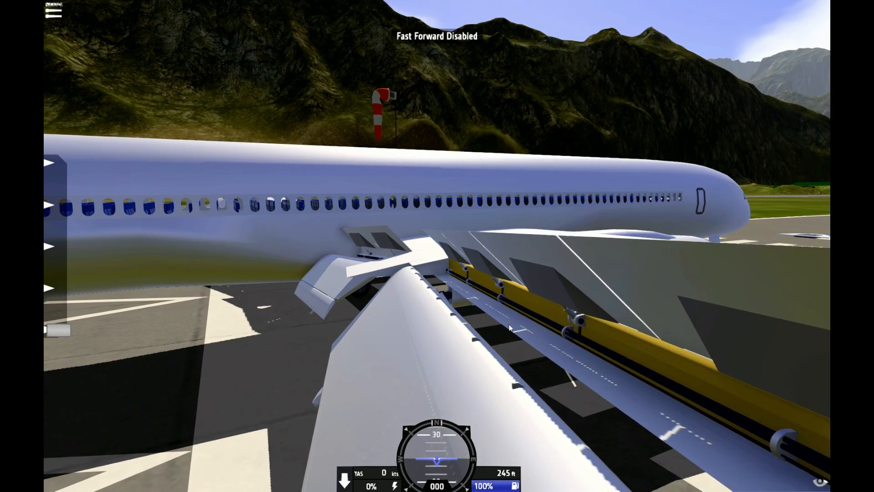
left_click_drag(510, 327, 394, 307)
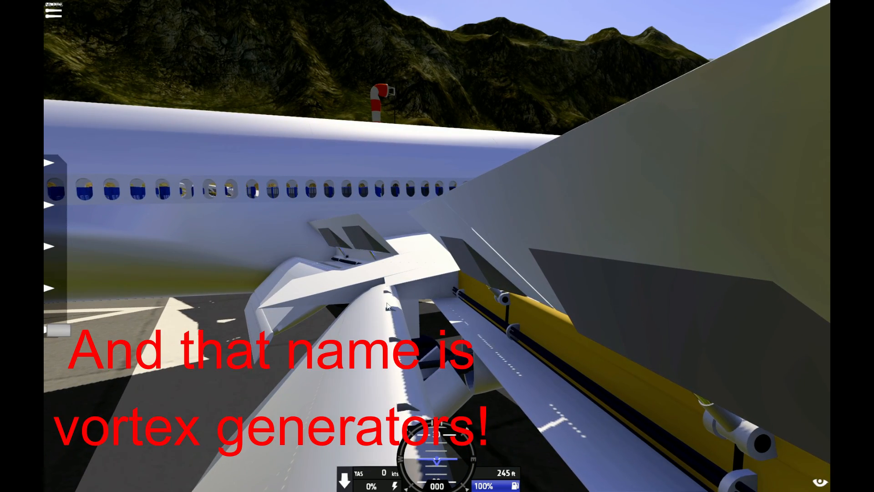
scroll(388, 304, "down", 5)
left_click_drag(389, 304, 362, 264)
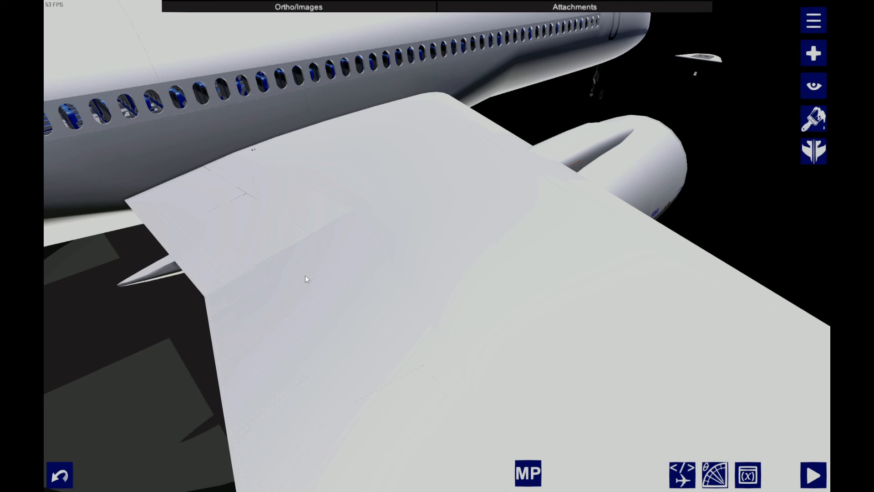
Expose the dotted rivet label strips inside the SWL-120's wing by moving the covering skin out of the way
left_click(431, 133)
left_click_drag(431, 133, 434, 275)
left_click(410, 260)
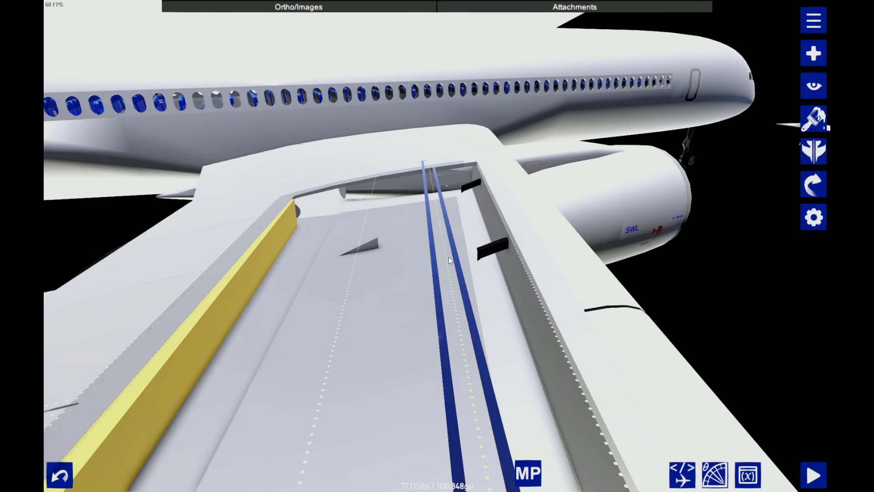
Detach the dotted rivet label strip from the wing and save it as a subassembly named rivets
left_click_drag(436, 246, 158, 27)
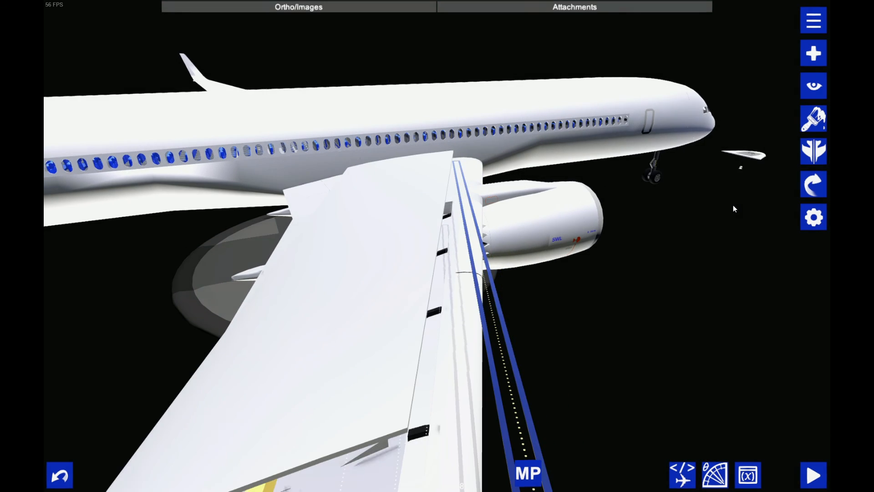
scroll(535, 349, "up", 1)
left_click_drag(534, 349, 435, 262)
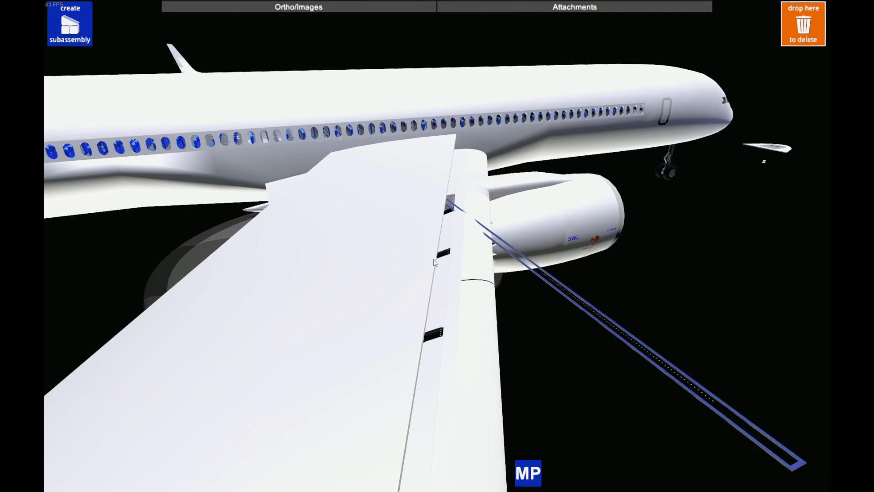
left_click_drag(59, 28, 59, 28)
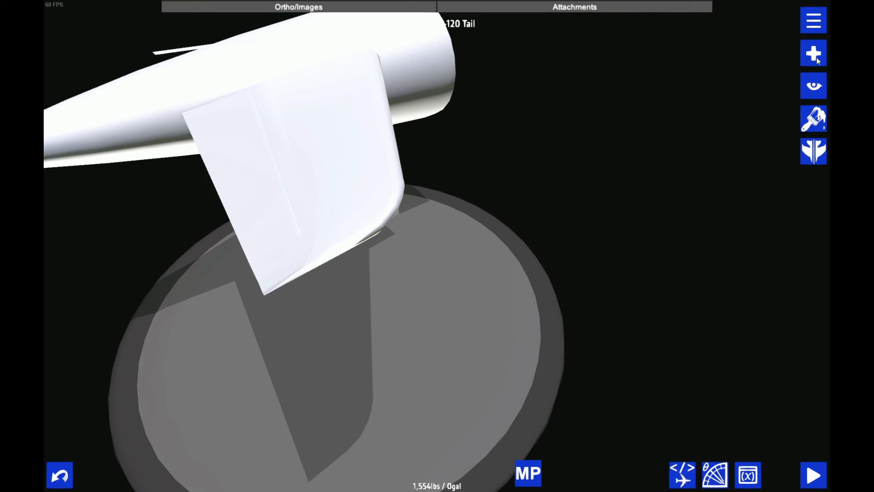
Place the rivets subassembly over the stabilizer of the SWL-120 Tail and open its label text
left_click(813, 53)
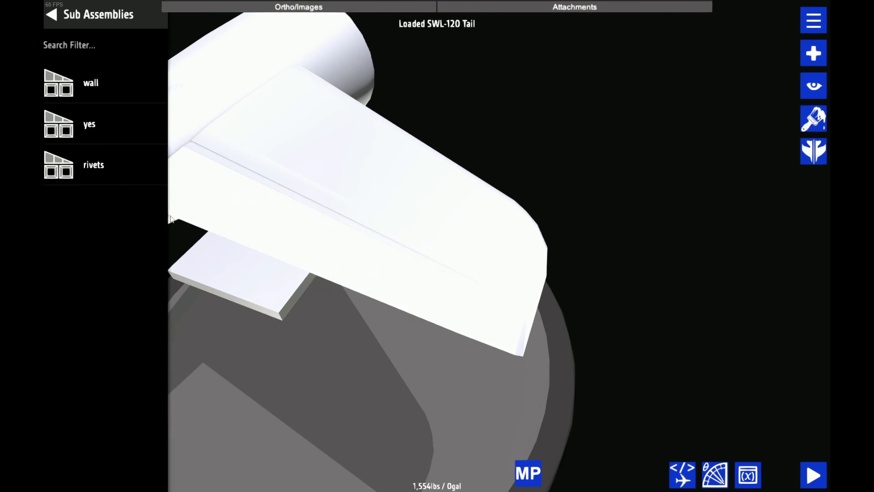
left_click_drag(153, 174, 400, 141)
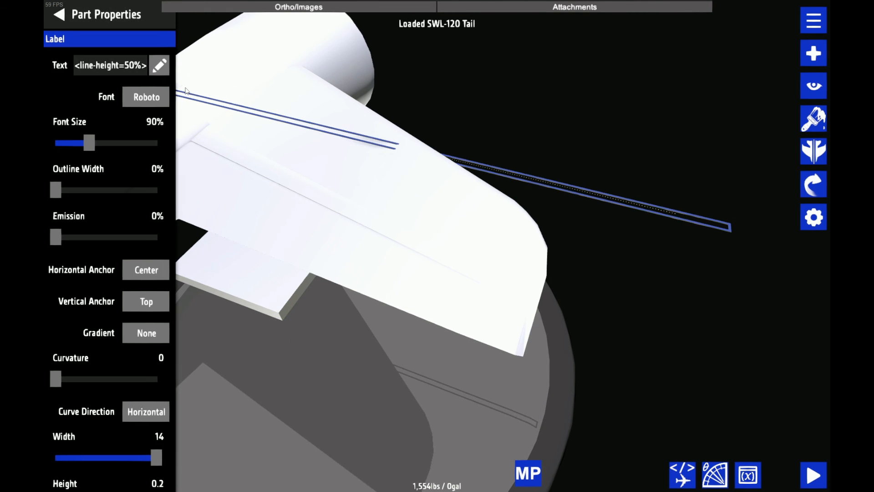
left_click(160, 65)
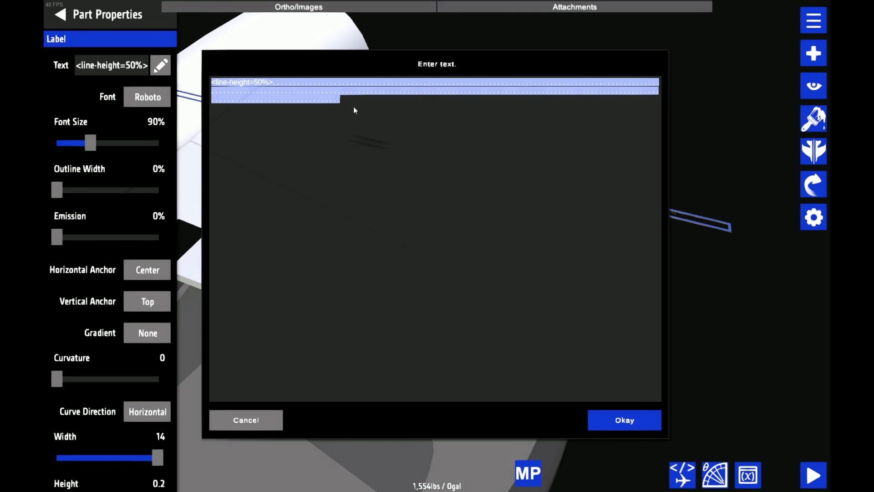
left_click(353, 106)
left_click(627, 416)
left_click_drag(627, 414, 691, 141)
Paint the stabilizer's main skin section blue so the rivet label's dots stand out
left_click(813, 119)
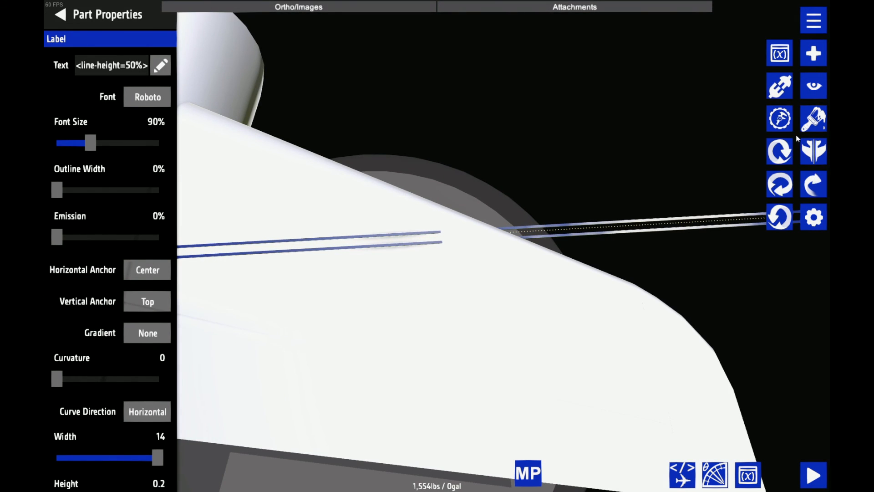
left_click(776, 144)
left_click(814, 119)
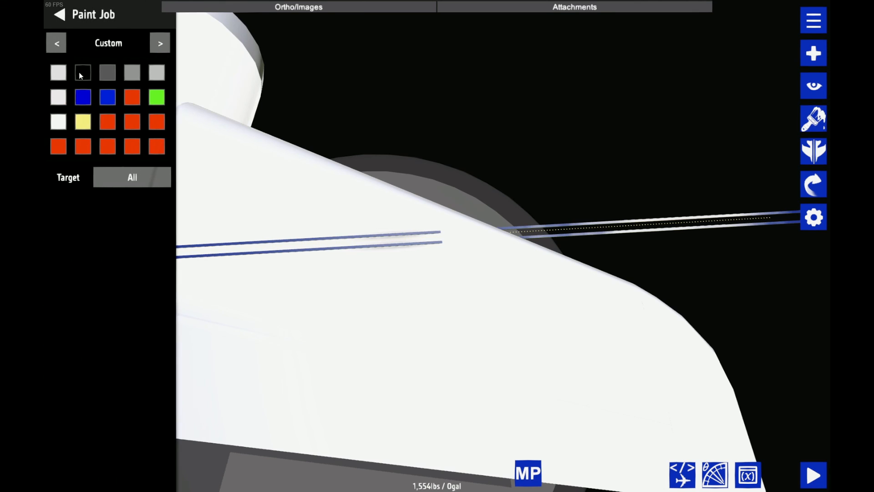
left_click(400, 350)
left_click(544, 303)
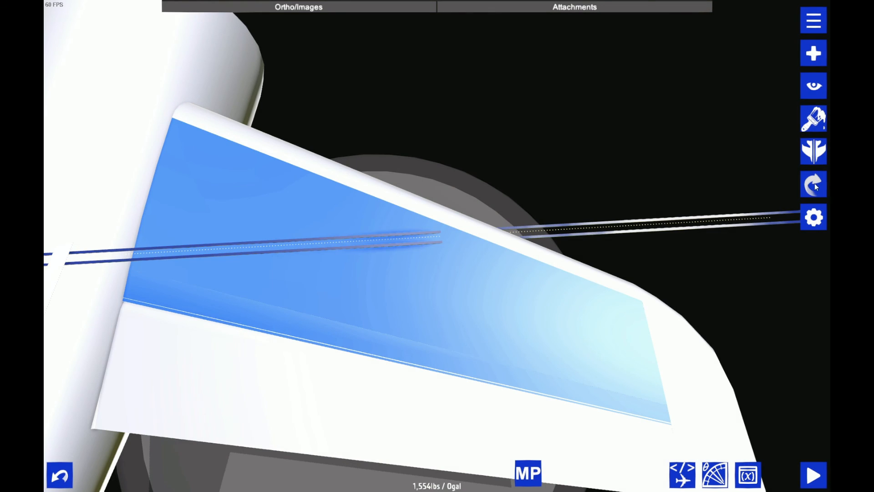
Rotate only the selected rivet label strip to 22.5 degrees about Y, toward the sweep of the stabilizer
left_click(810, 124)
left_click(790, 123)
left_click(71, 434)
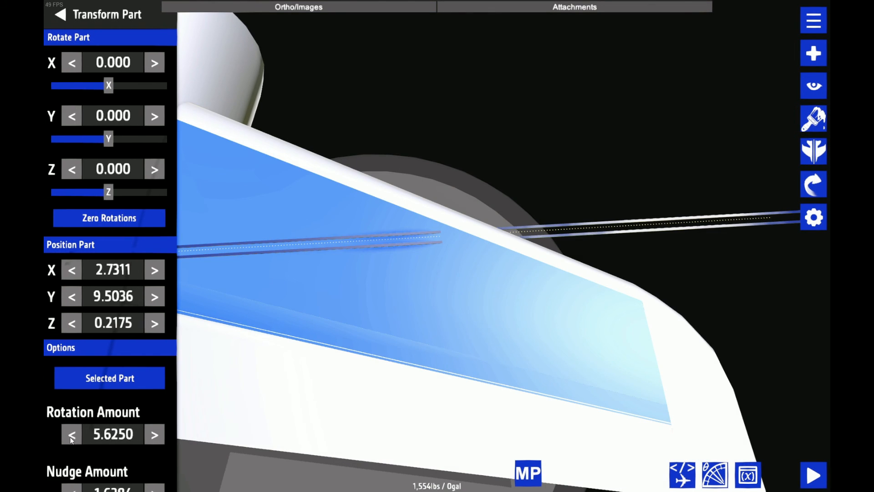
left_click(72, 434)
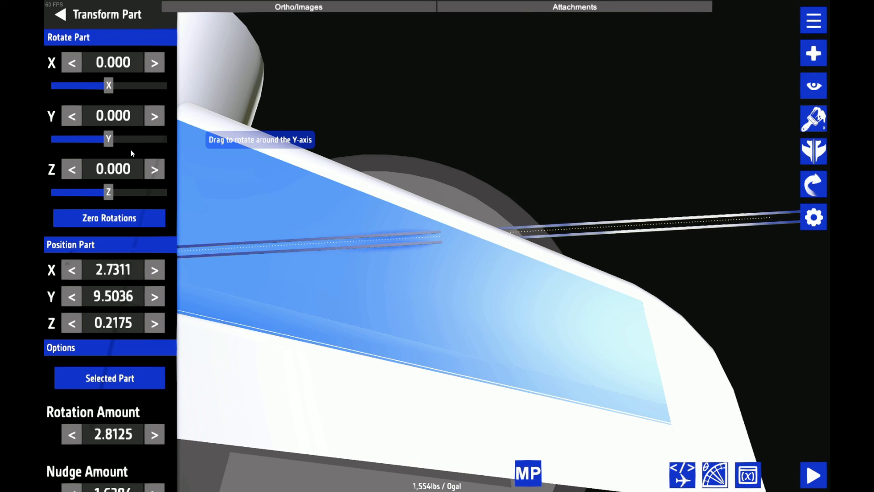
scroll(405, 184, "down", 4)
scroll(678, 187, "up", 5)
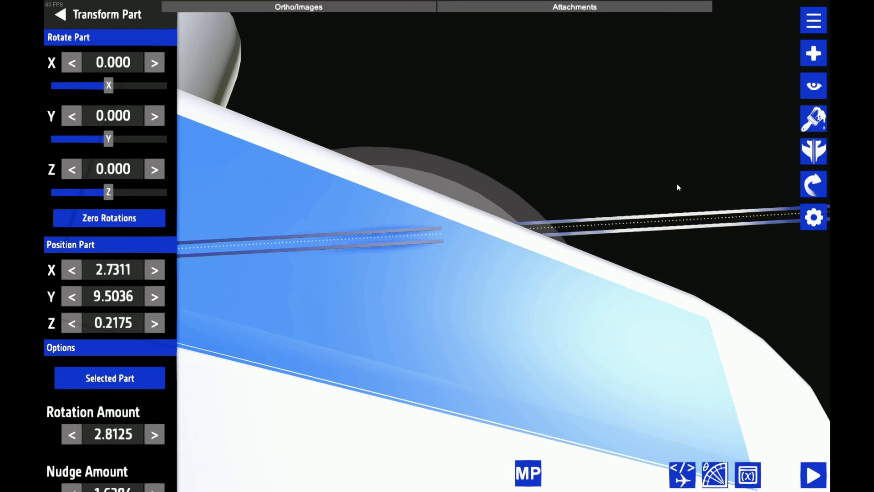
scroll(667, 204, "down", 2)
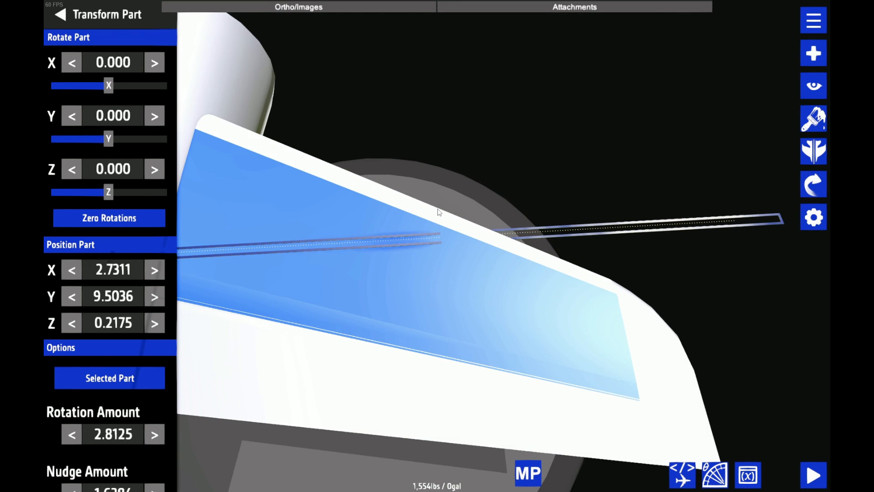
scroll(391, 206, "down", 2)
left_click_drag(391, 206, 449, 157)
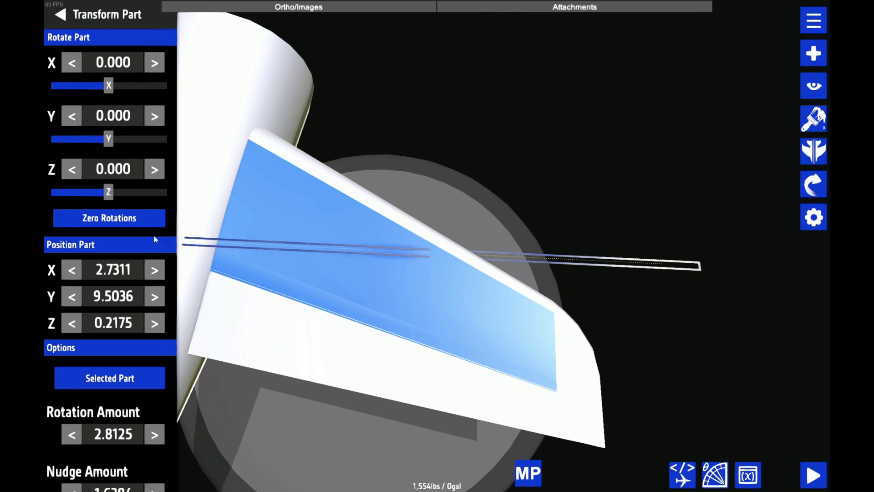
scroll(541, 220, "up", 3)
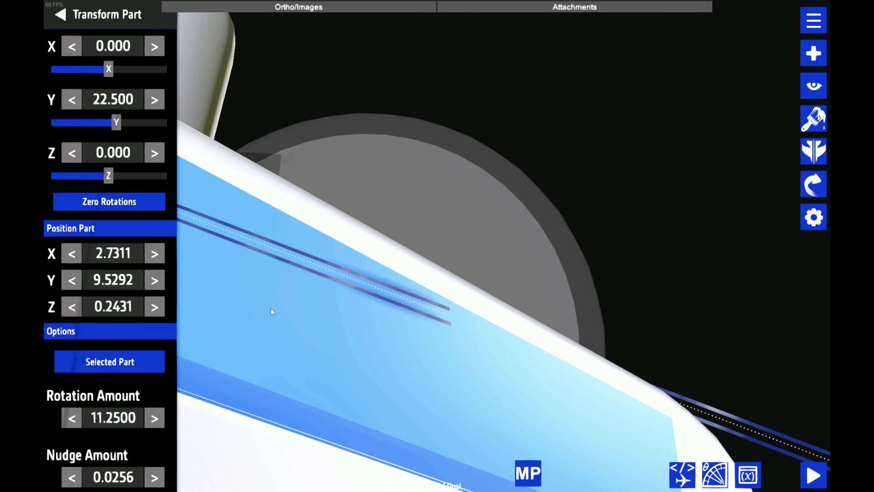
Nudge the rivet strip forward to Z 0.3967 and align its Y rotation with the leading edge in 1.4063-degree increments
key("Up")
key("Up")
key("Up")
key("Up")
key("Up")
key("Up")
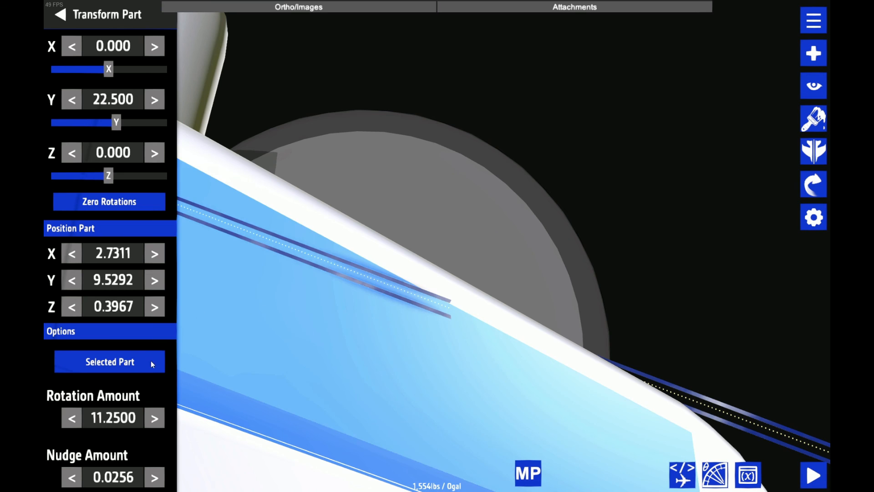
scroll(151, 360, "down", 2)
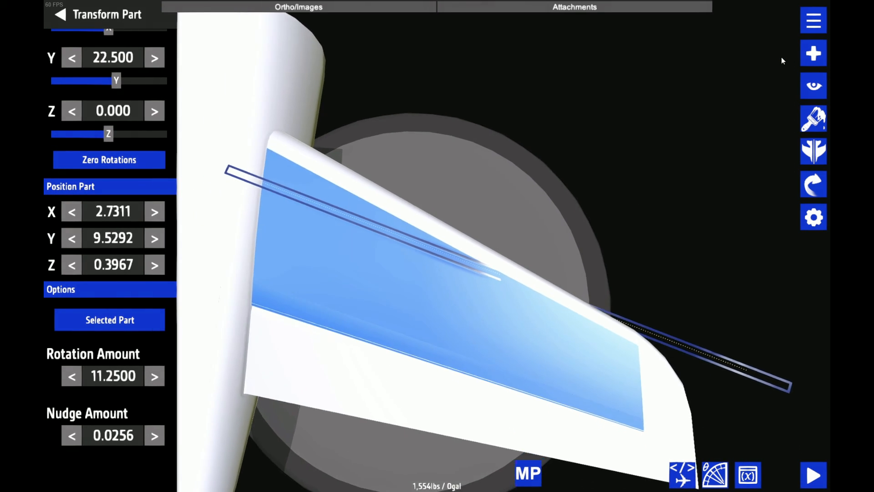
left_click_drag(781, 57, 670, 183)
scroll(671, 183, "down", 3)
scroll(670, 182, "up", 3)
scroll(444, 283, "up", 2)
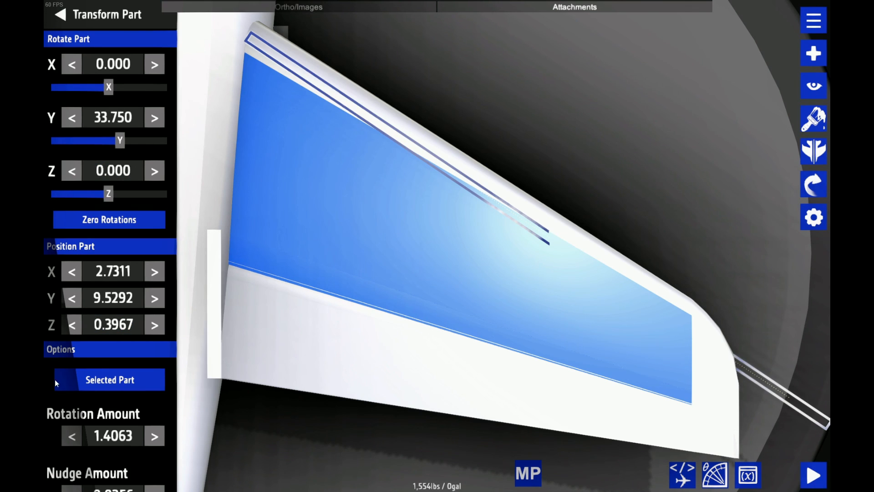
left_click(72, 118)
left_click(72, 117)
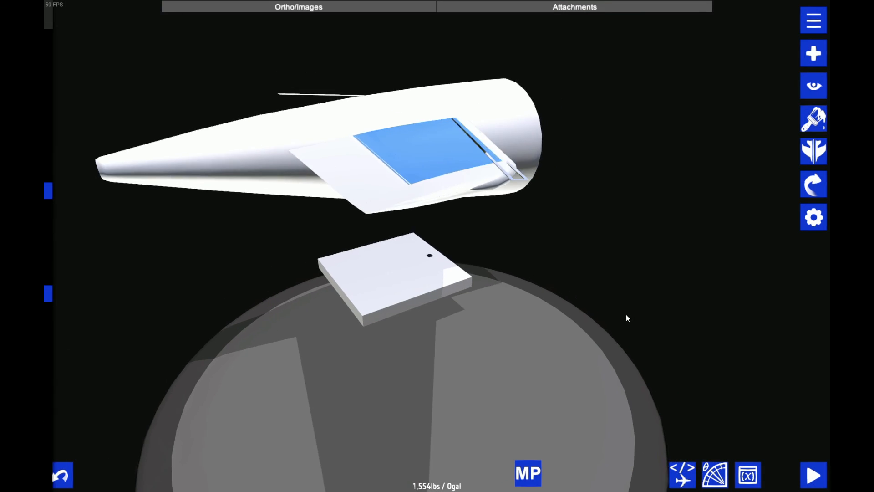
Tilt the rivet strip to lie on the stabilizer skin, with rotations X -5.801, Y 29.663 and Z 7.410
scroll(616, 320, "up", 5)
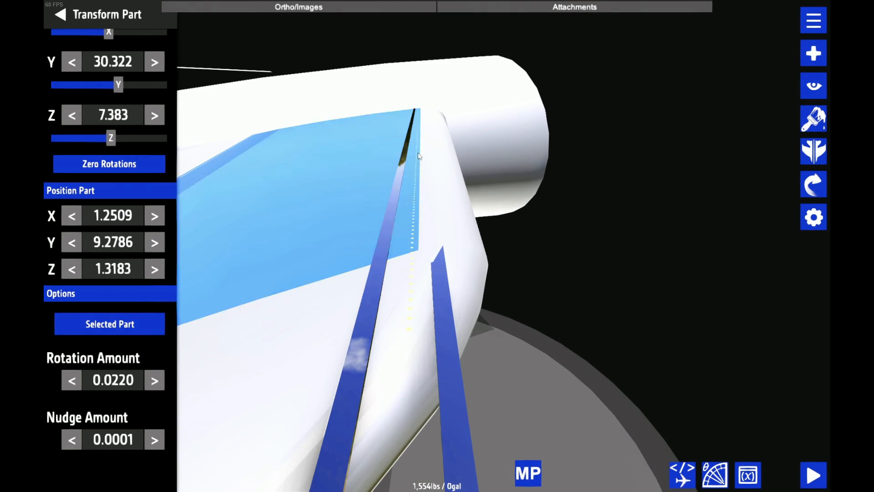
scroll(105, 50, "up", 1)
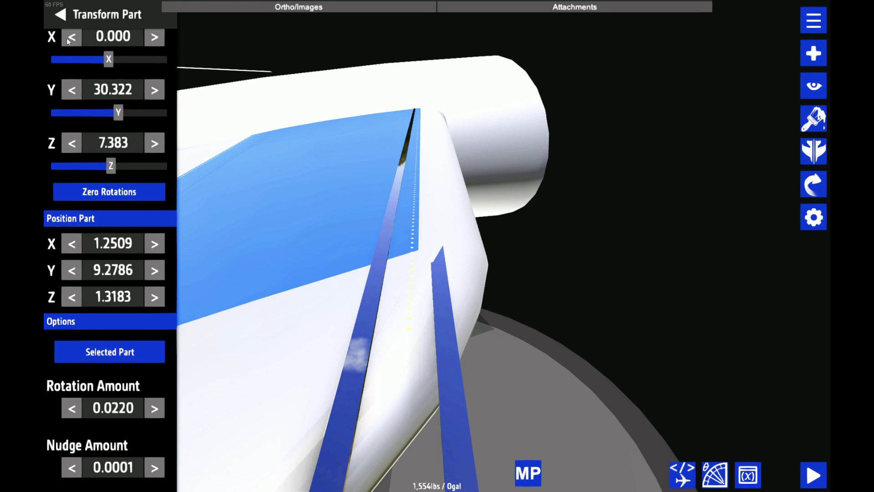
left_click_drag(98, 58, 95, 57)
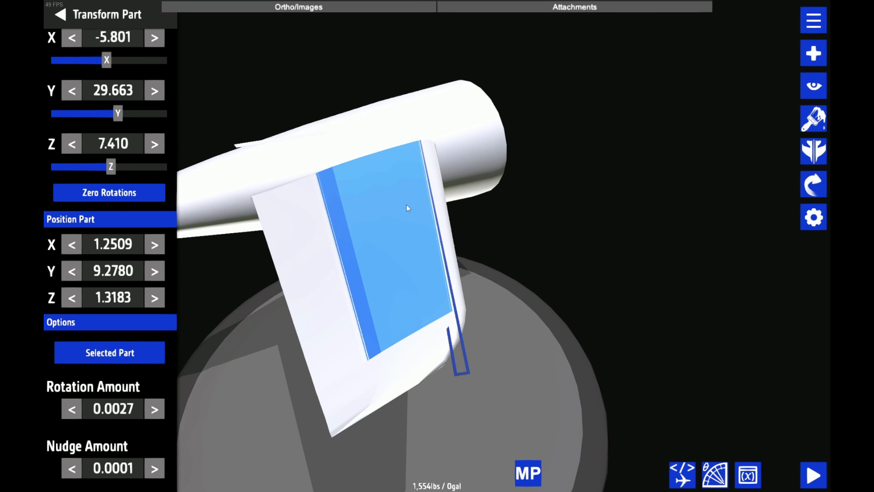
Edit the rivet label's text to a run of dots following the <line-height=50%> tag and accept it
left_click(813, 217)
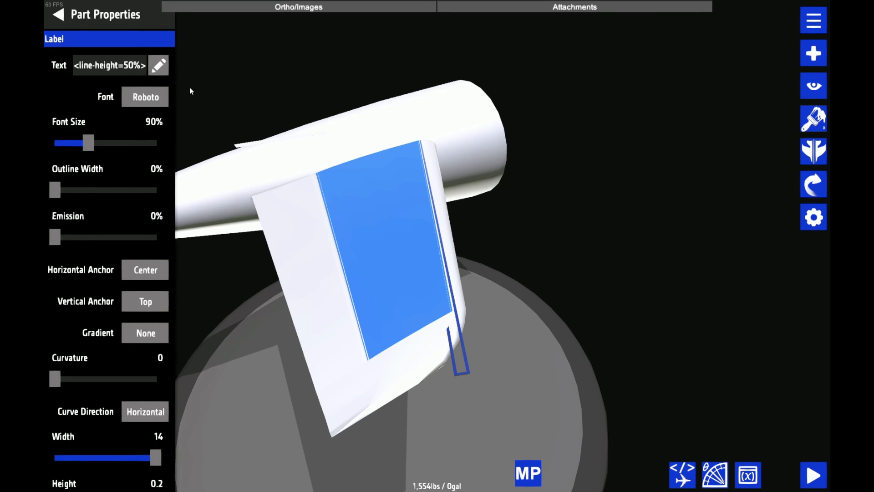
left_click(160, 65)
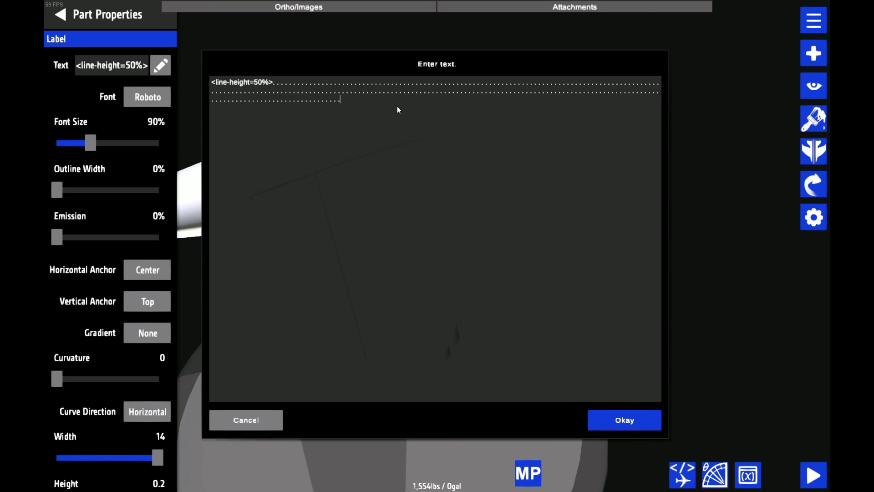
left_click(615, 418)
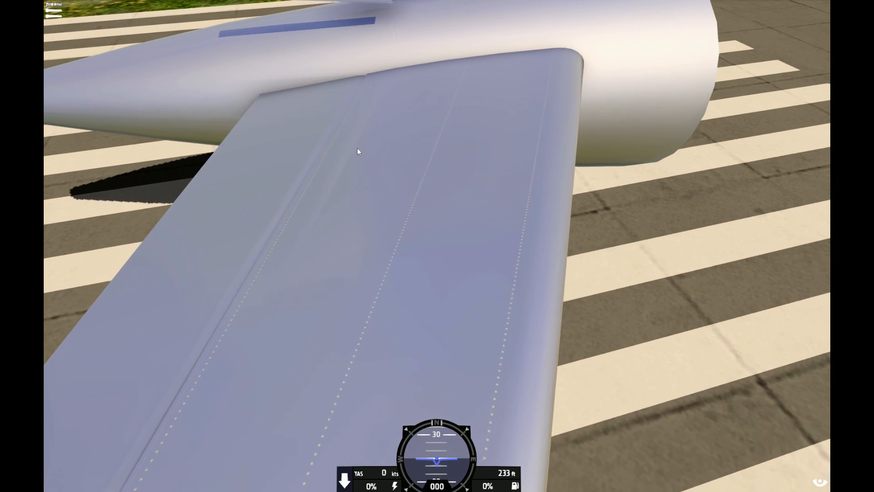
Examine the rivet lines and elevator hinge gap on the stabilizer from several angles on the runway
scroll(353, 147, "down", 5)
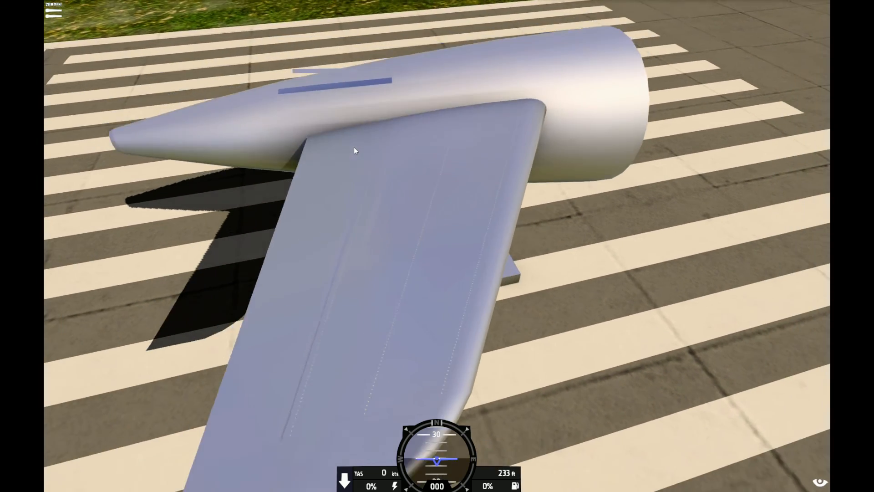
left_click_drag(353, 146, 422, 187)
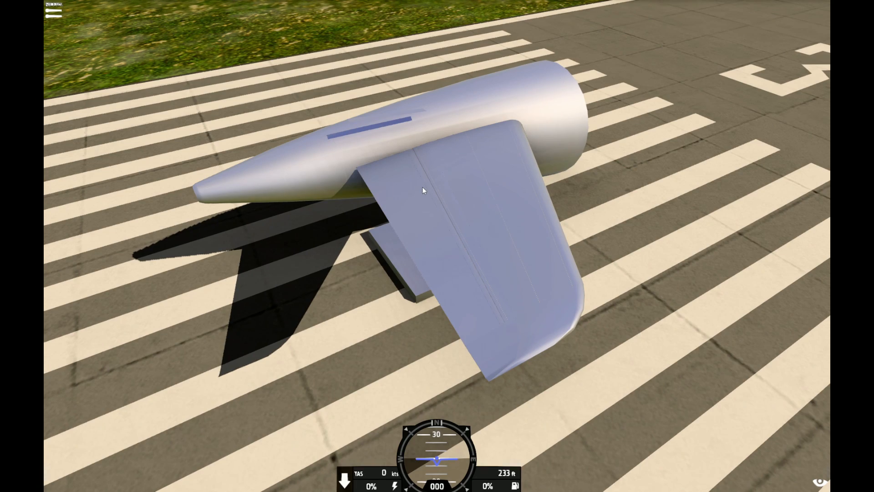
scroll(423, 186, "down", 4)
left_click_drag(423, 186, 476, 200)
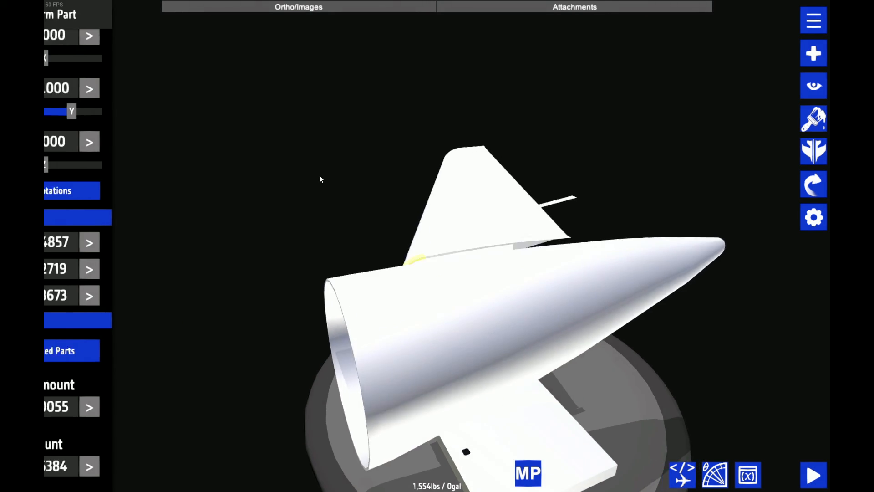
left_click_drag(319, 175, 364, 186)
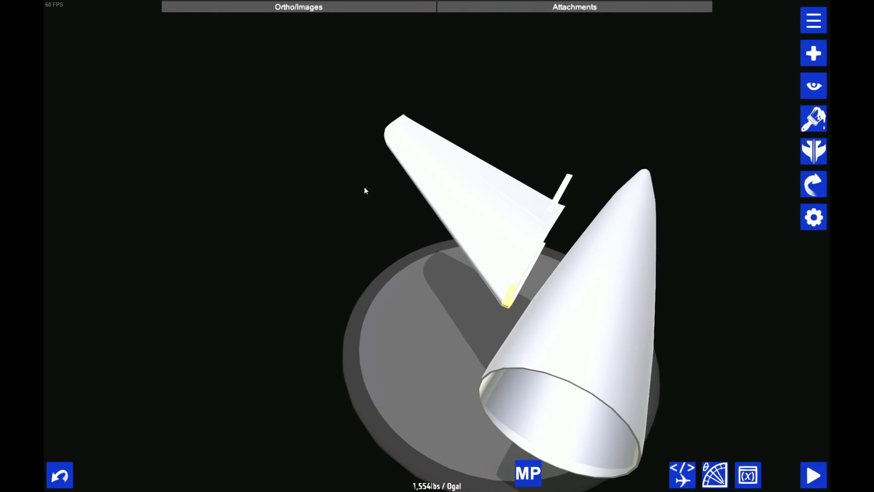
Shift the stabilizer's connected parts sideways to X 0.1527 with a nudge amount of 3.2768, clear of the fuselage
left_click_drag(472, 130, 290, 121)
scroll(283, 253, "up", 3)
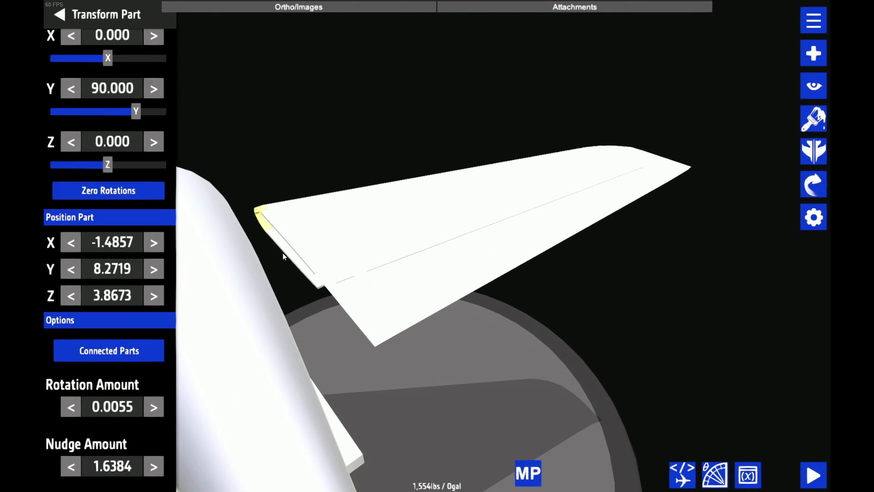
left_click(70, 242)
left_click(154, 466)
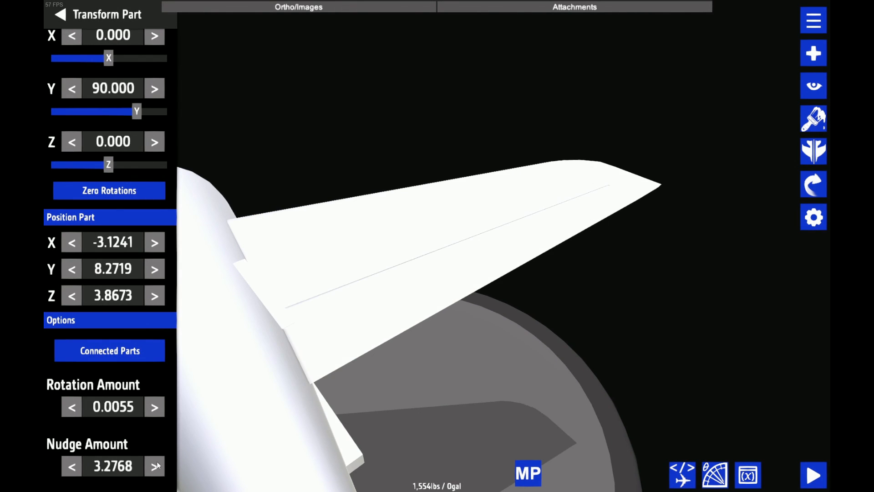
left_click(154, 243)
Limit transforms to the selected part with a nudge amount of 1.6384 and pick the individual strips at the stabilizer's root
scroll(364, 249, "up", 4)
left_click(386, 237)
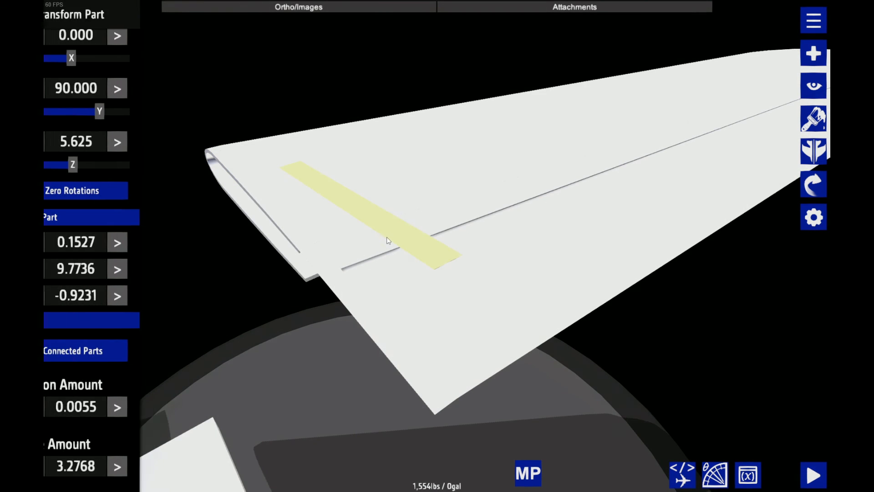
left_click(72, 465)
left_click(128, 342)
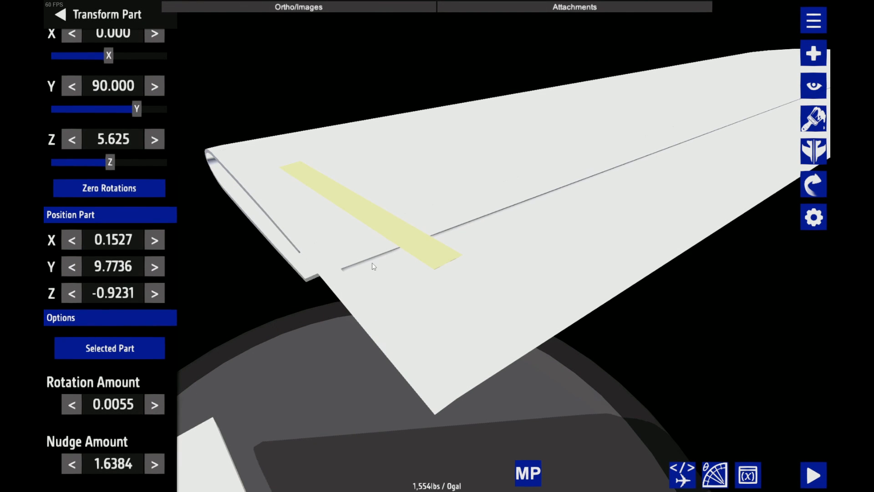
key("ctrl+z")
left_click(341, 287)
scroll(392, 328, "down", 5)
left_click_drag(496, 391, 291, 353)
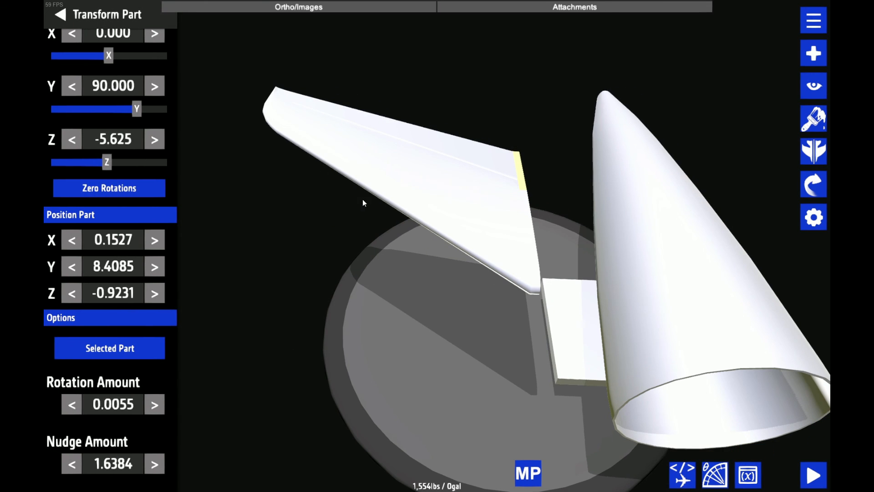
left_click(539, 268)
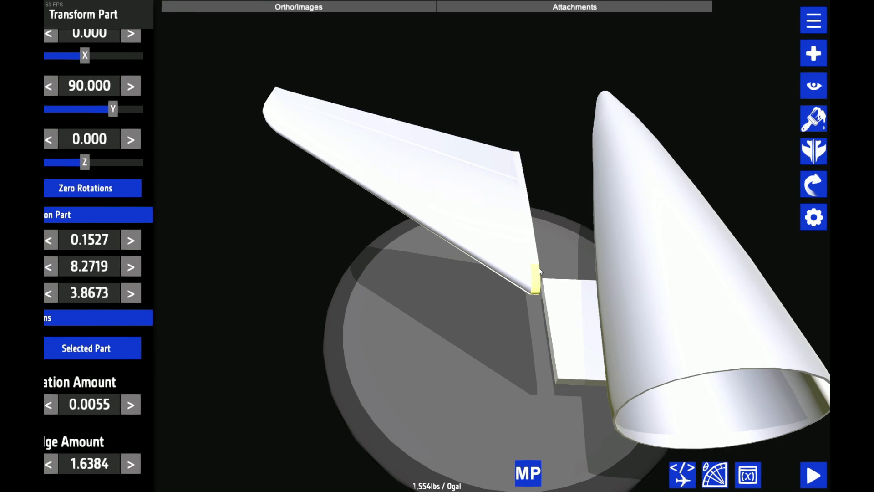
left_click_drag(408, 419, 341, 364)
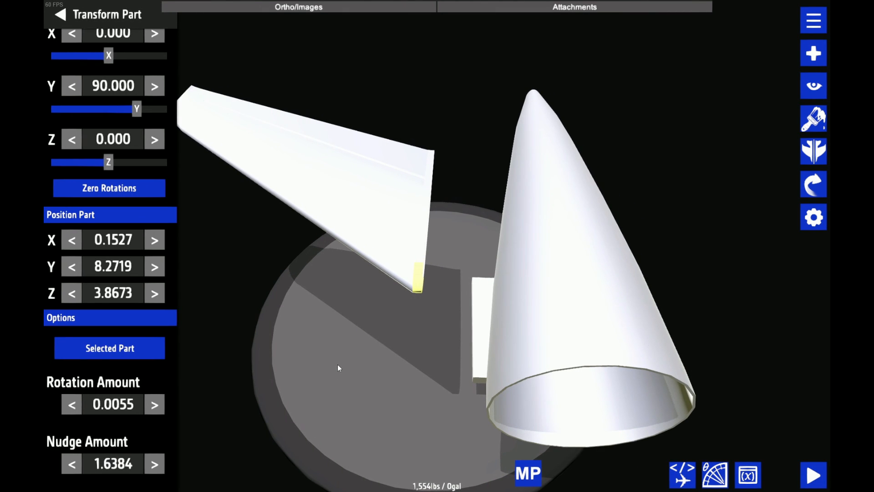
Mirror the finished stabilizer to the other side of the aircraft
key("m")
scroll(338, 365, "down", 5)
left_click_drag(565, 328, 474, 310)
scroll(475, 311, "up", 2)
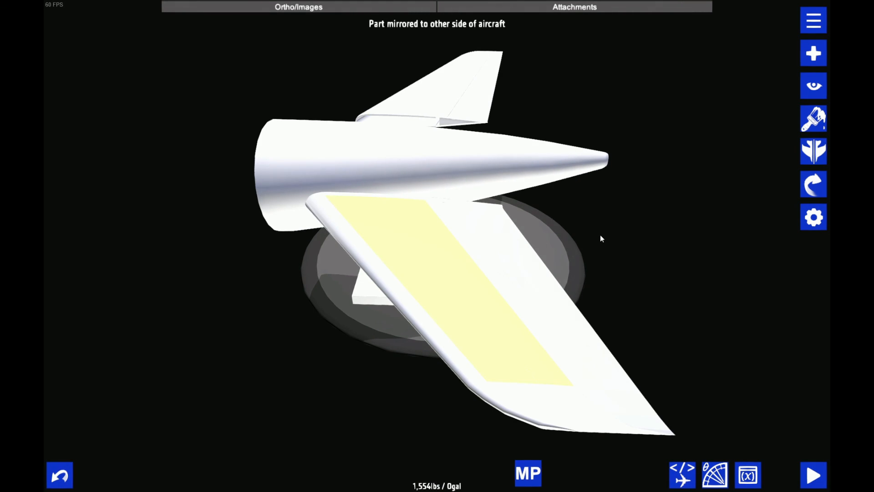
Remove every attachment connection from the mirrored stabilizer's main skin section
left_click_drag(601, 238, 780, 250)
left_click(779, 86)
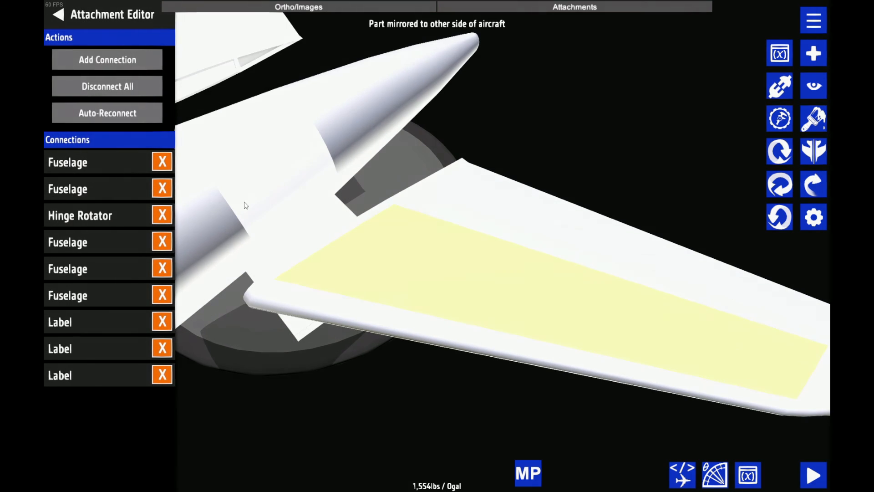
triple_click(163, 162)
triple_click(163, 161)
triple_click(163, 162)
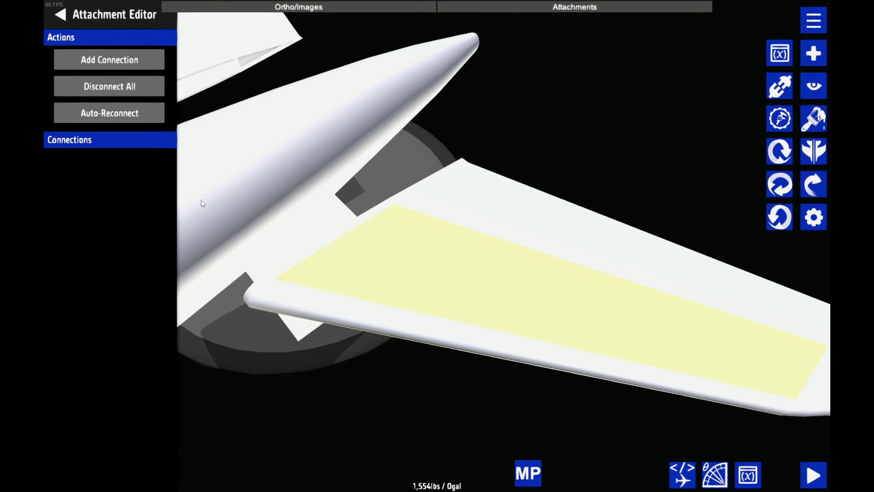
Remove the attachment connections from the mirrored stabilizer's leading-edge section
left_click(413, 311)
double_click(163, 162)
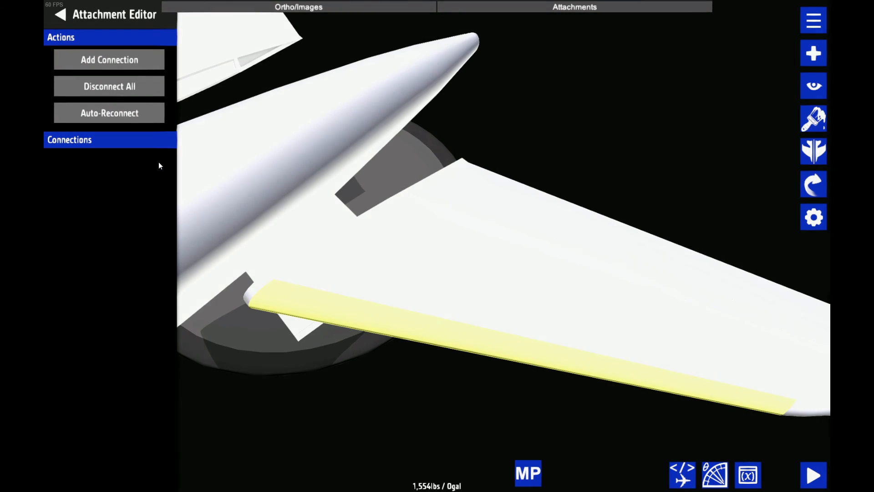
left_click(431, 214)
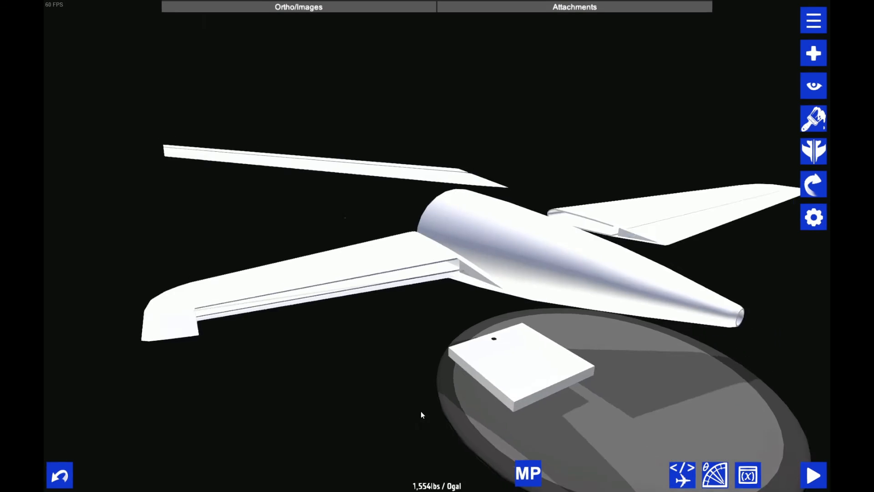
left_click_drag(420, 411, 500, 337)
Inspect the tail with both horizontal stabilizers on the runway from the side and the front
left_click(482, 216)
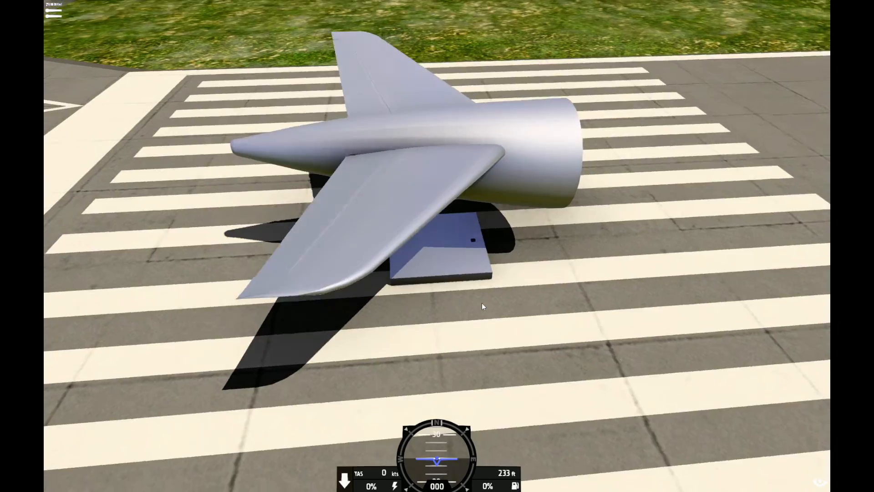
left_click_drag(481, 302, 45, 132)
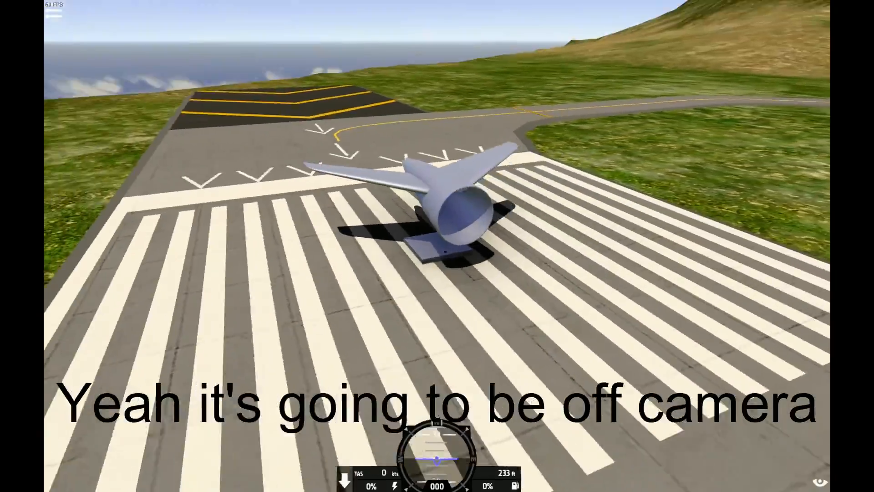
left_click_drag(450, 170, 389, 193)
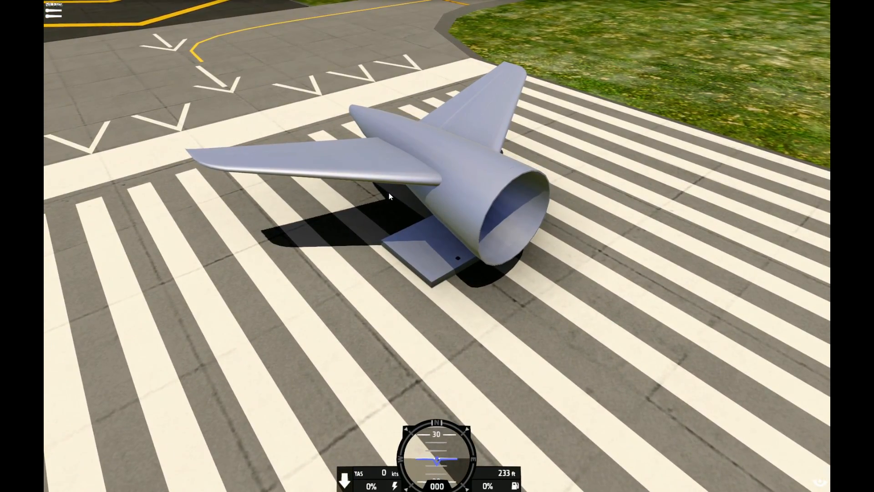